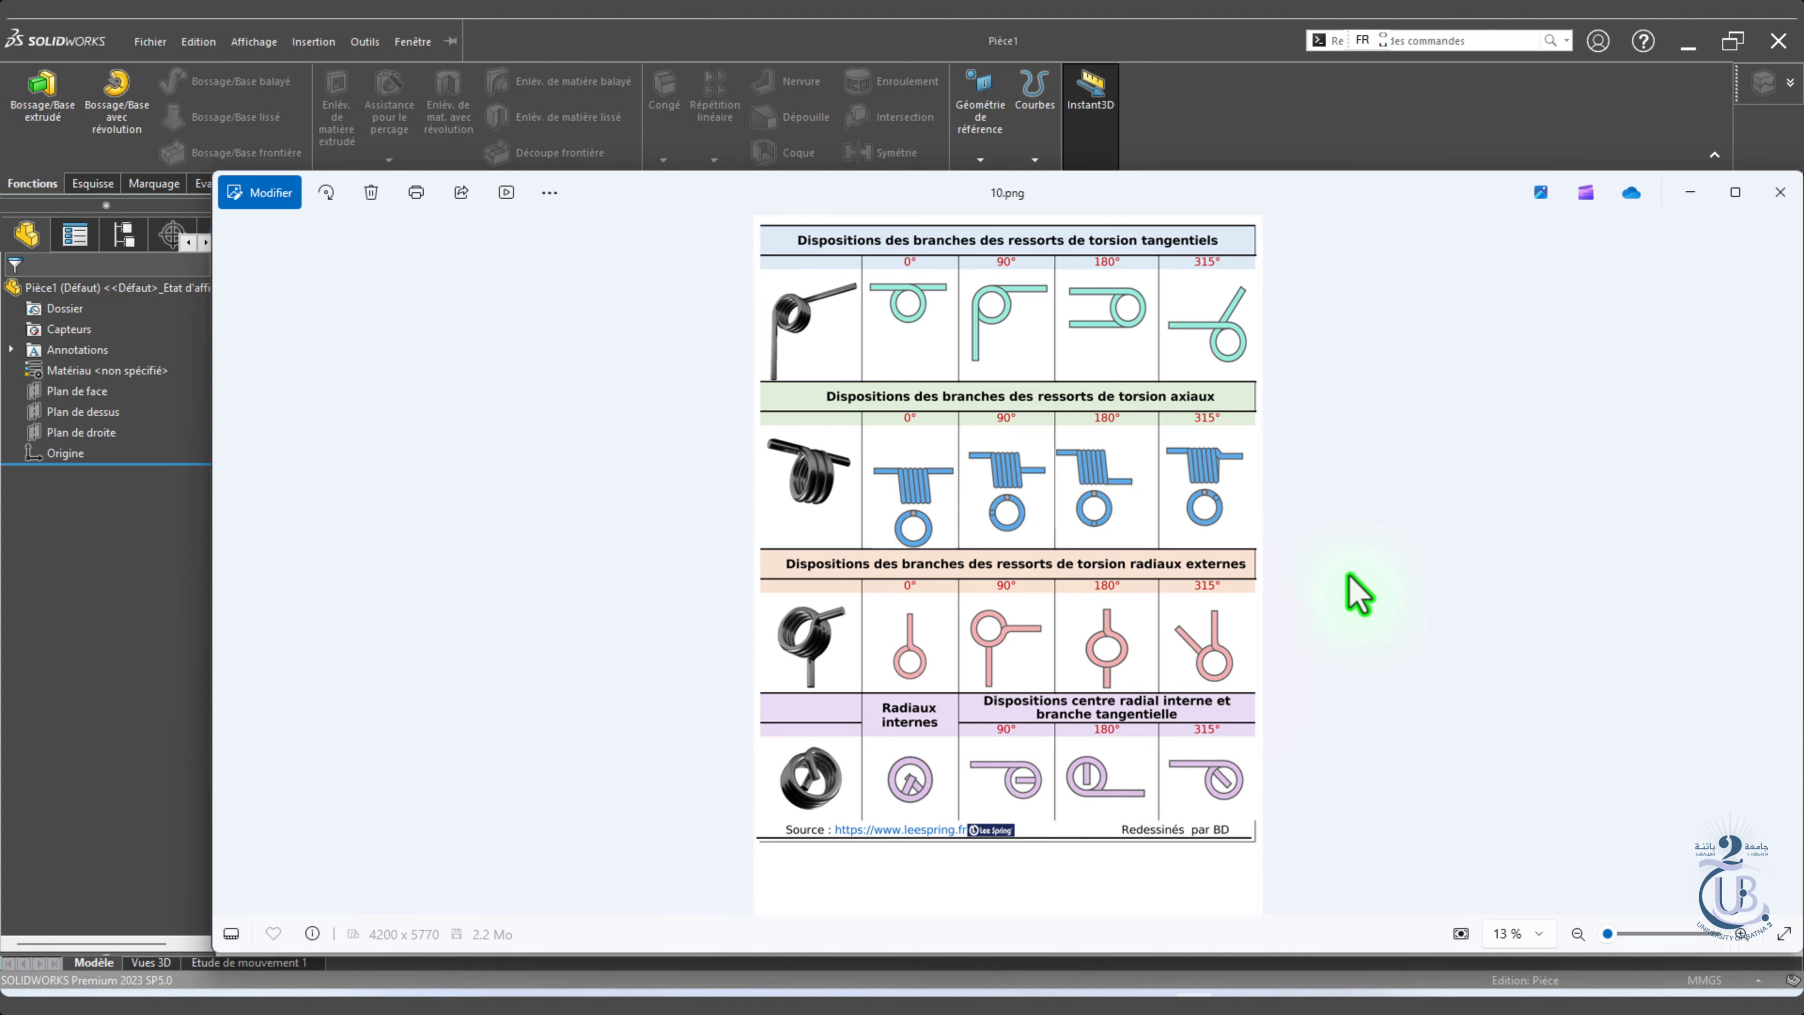
# Review the torsion spring design considerations and the T-19505L spring data in the reference images, then return to the empty part.
pyautogui.press('Right')
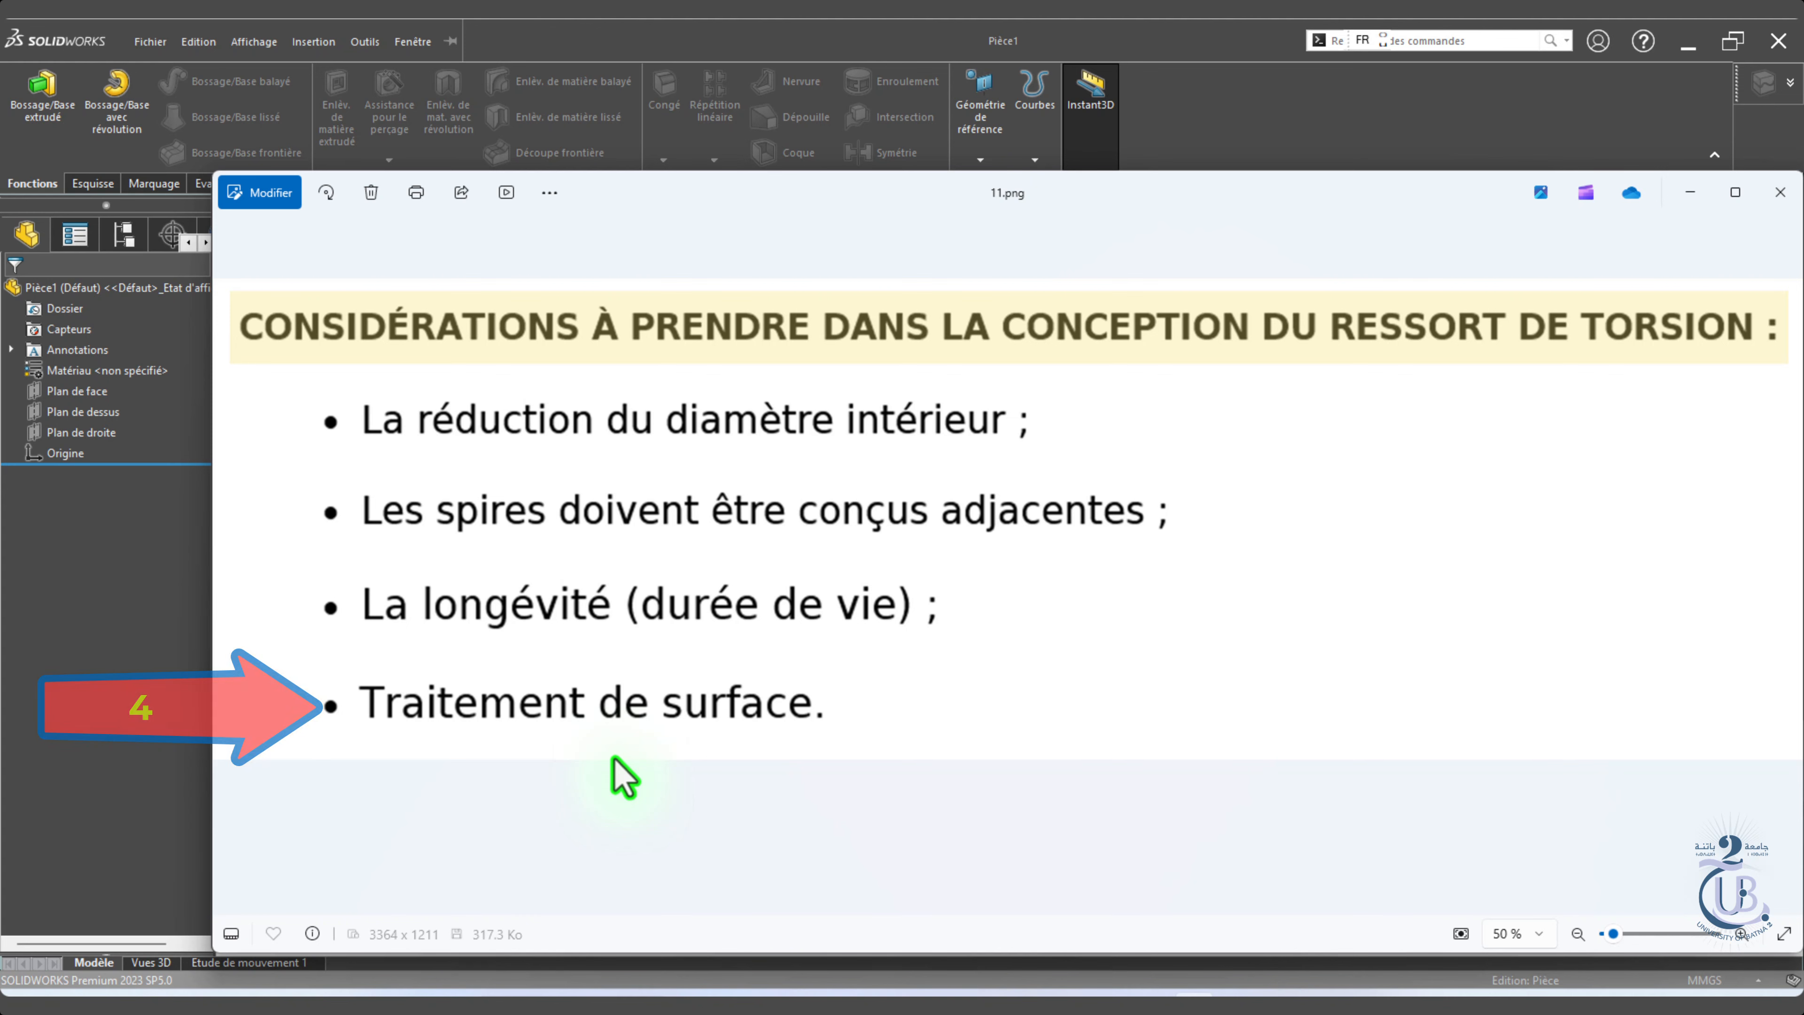
pyautogui.click(233, 569)
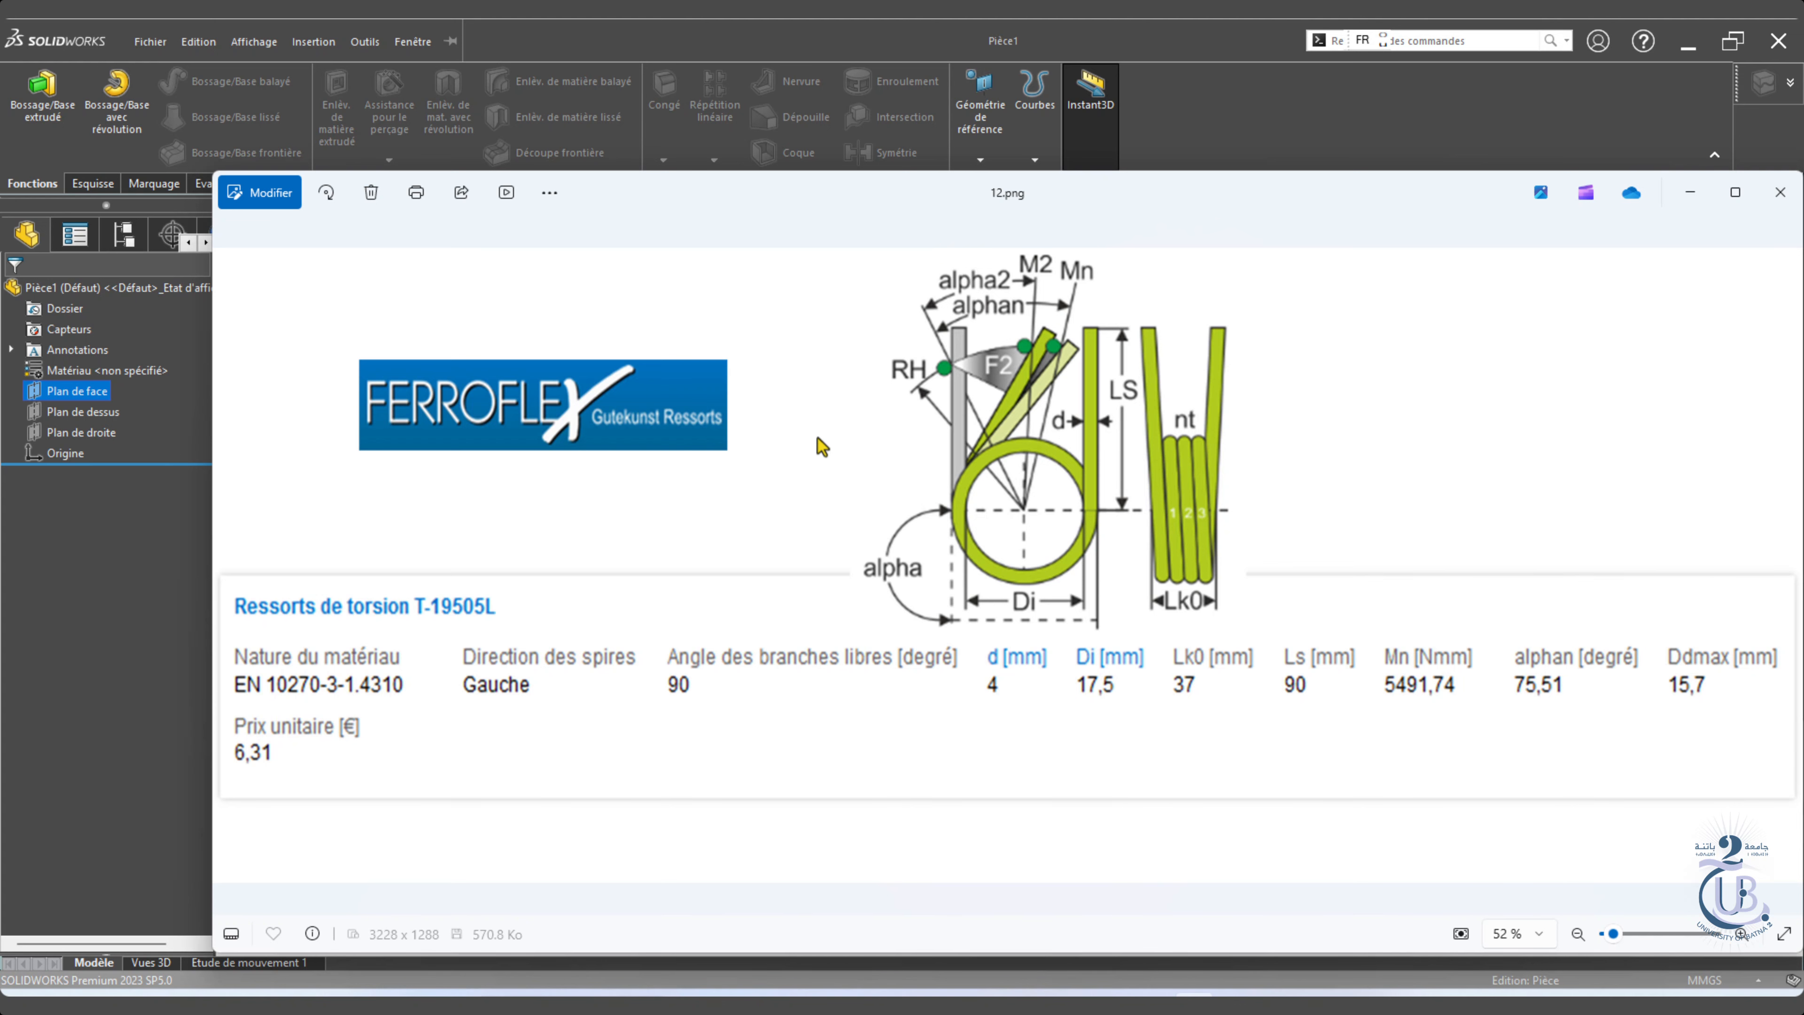
pyautogui.click(1789, 570)
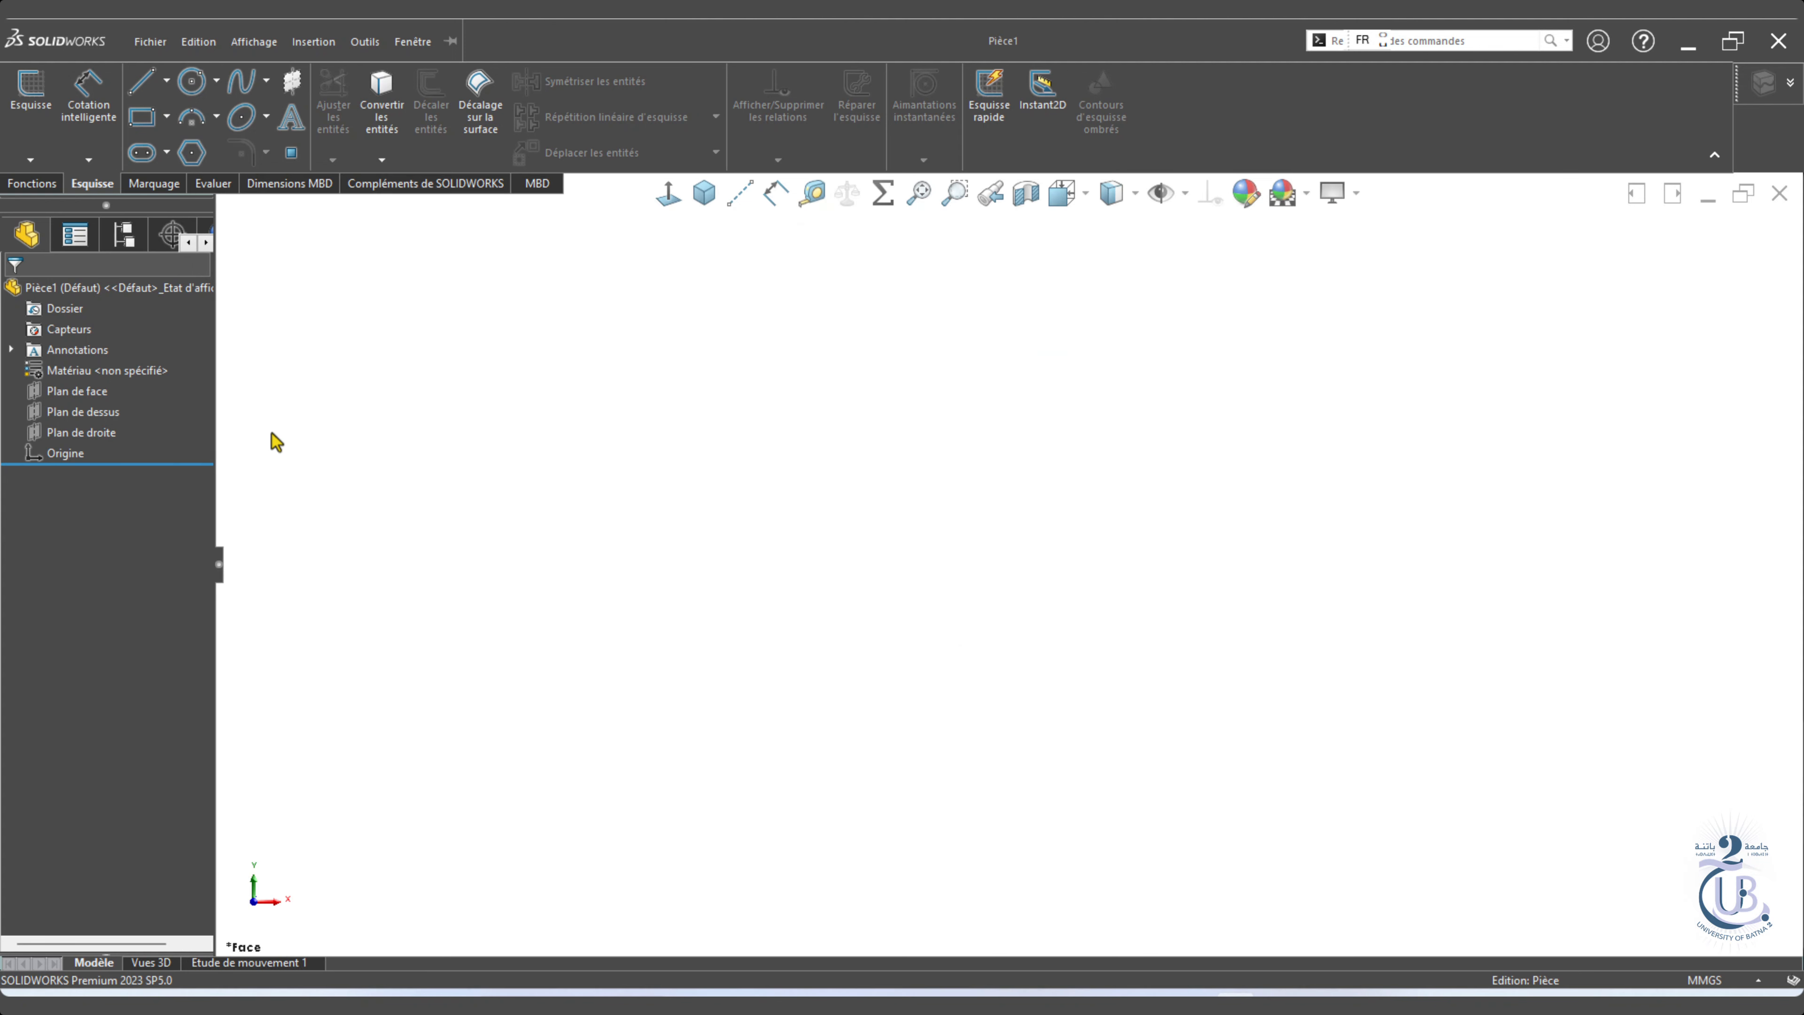
# Sketch a circle about 88 mm in diameter on the front plane (Plan de face), centred on the origin.
pyautogui.click(89, 391)
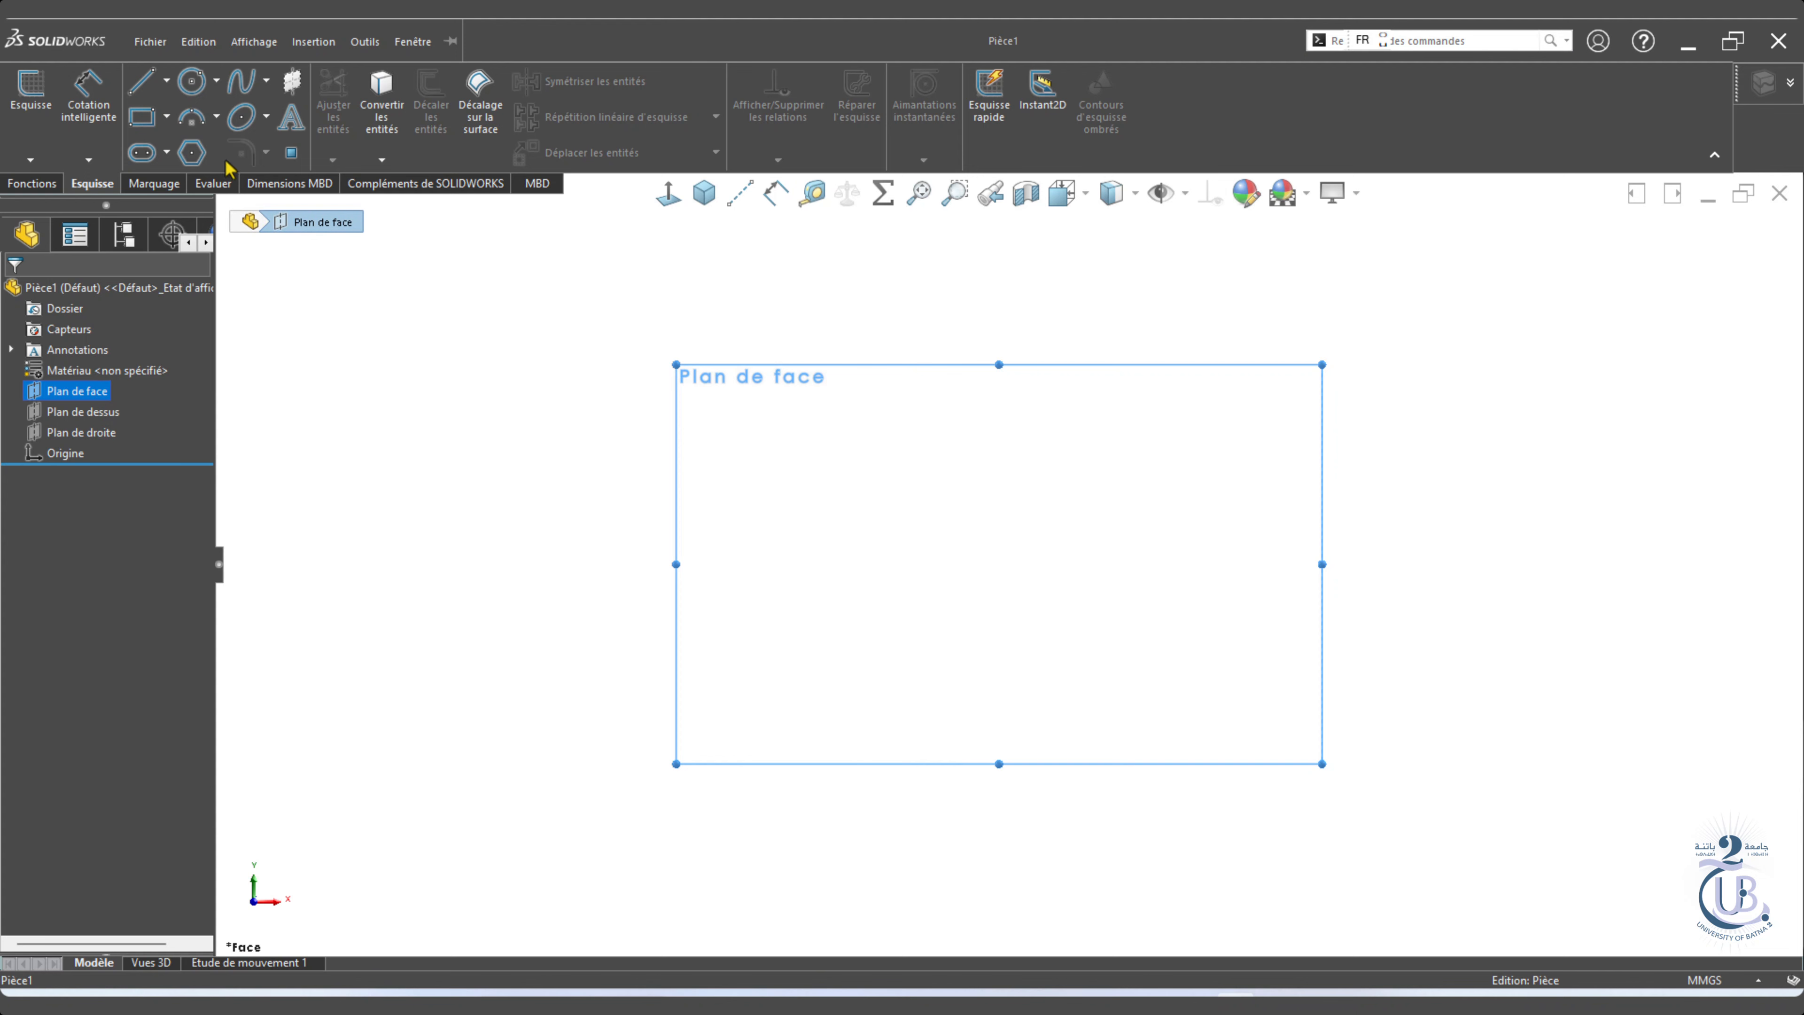
pyautogui.click(191, 82)
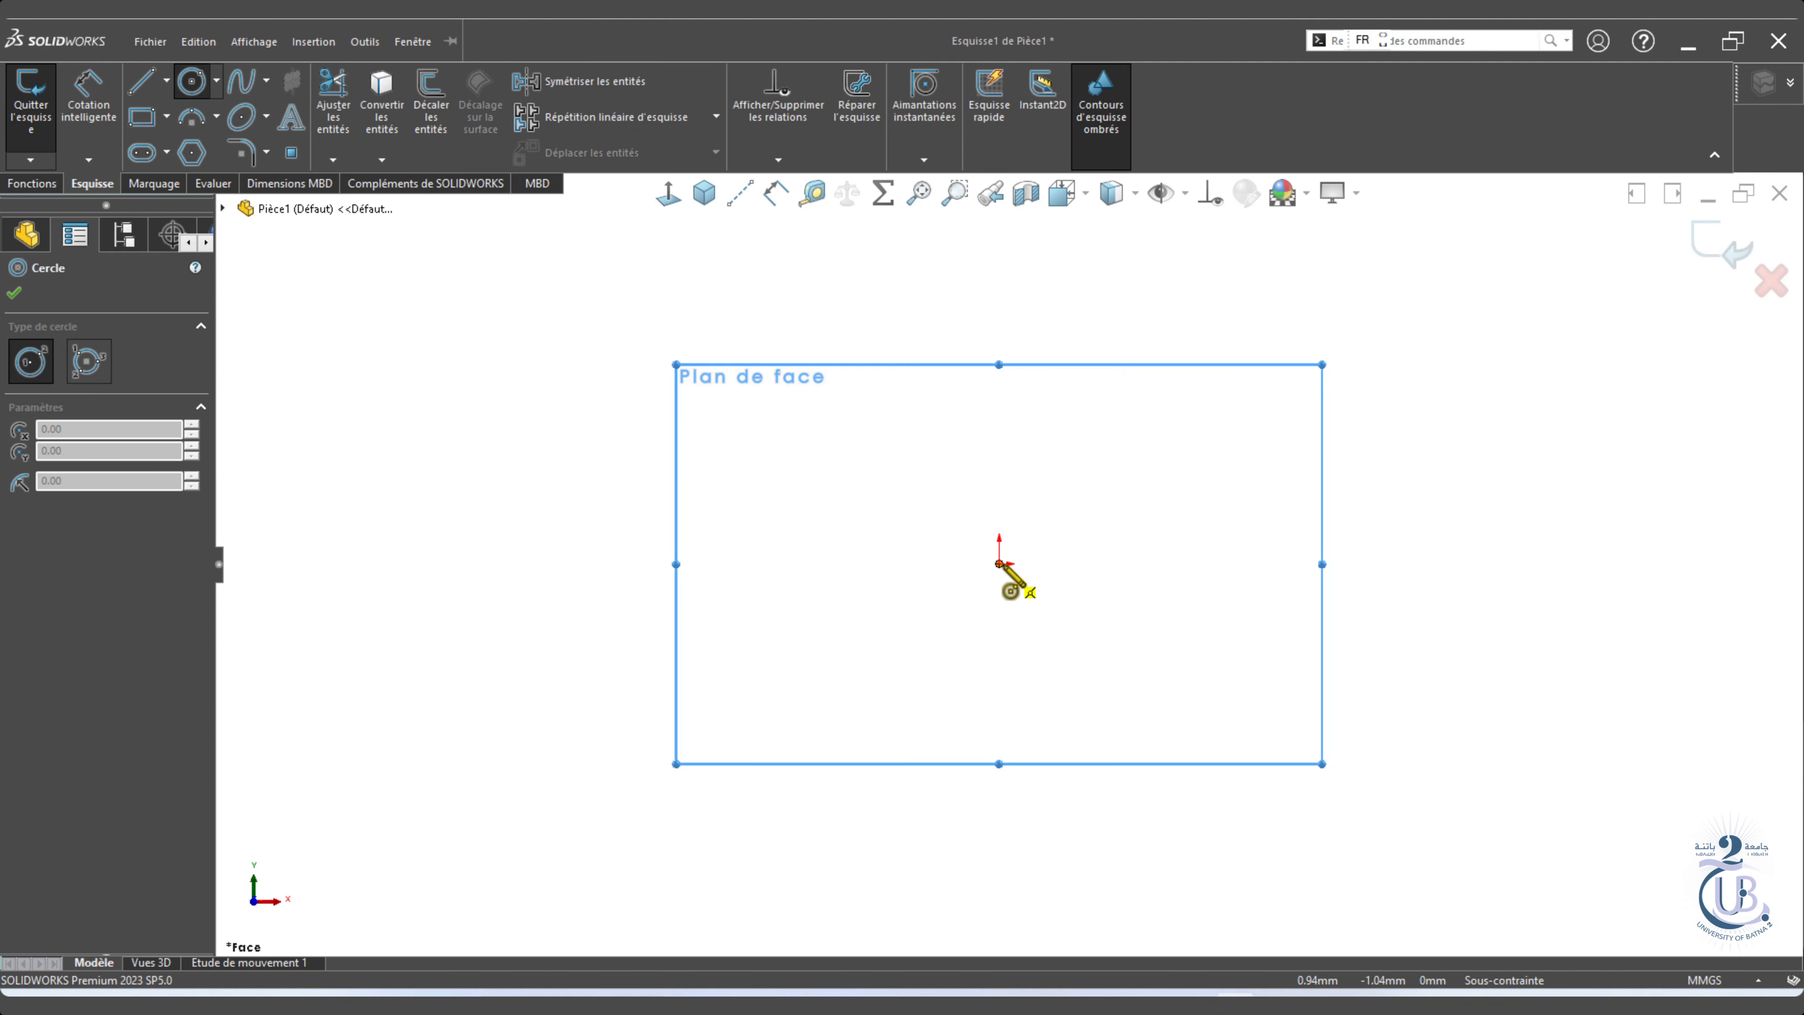
pyautogui.click(1000, 564)
pyautogui.click(918, 435)
# Dimension the circle's diameter and set it to 21.5 mm.
pyautogui.click(776, 193)
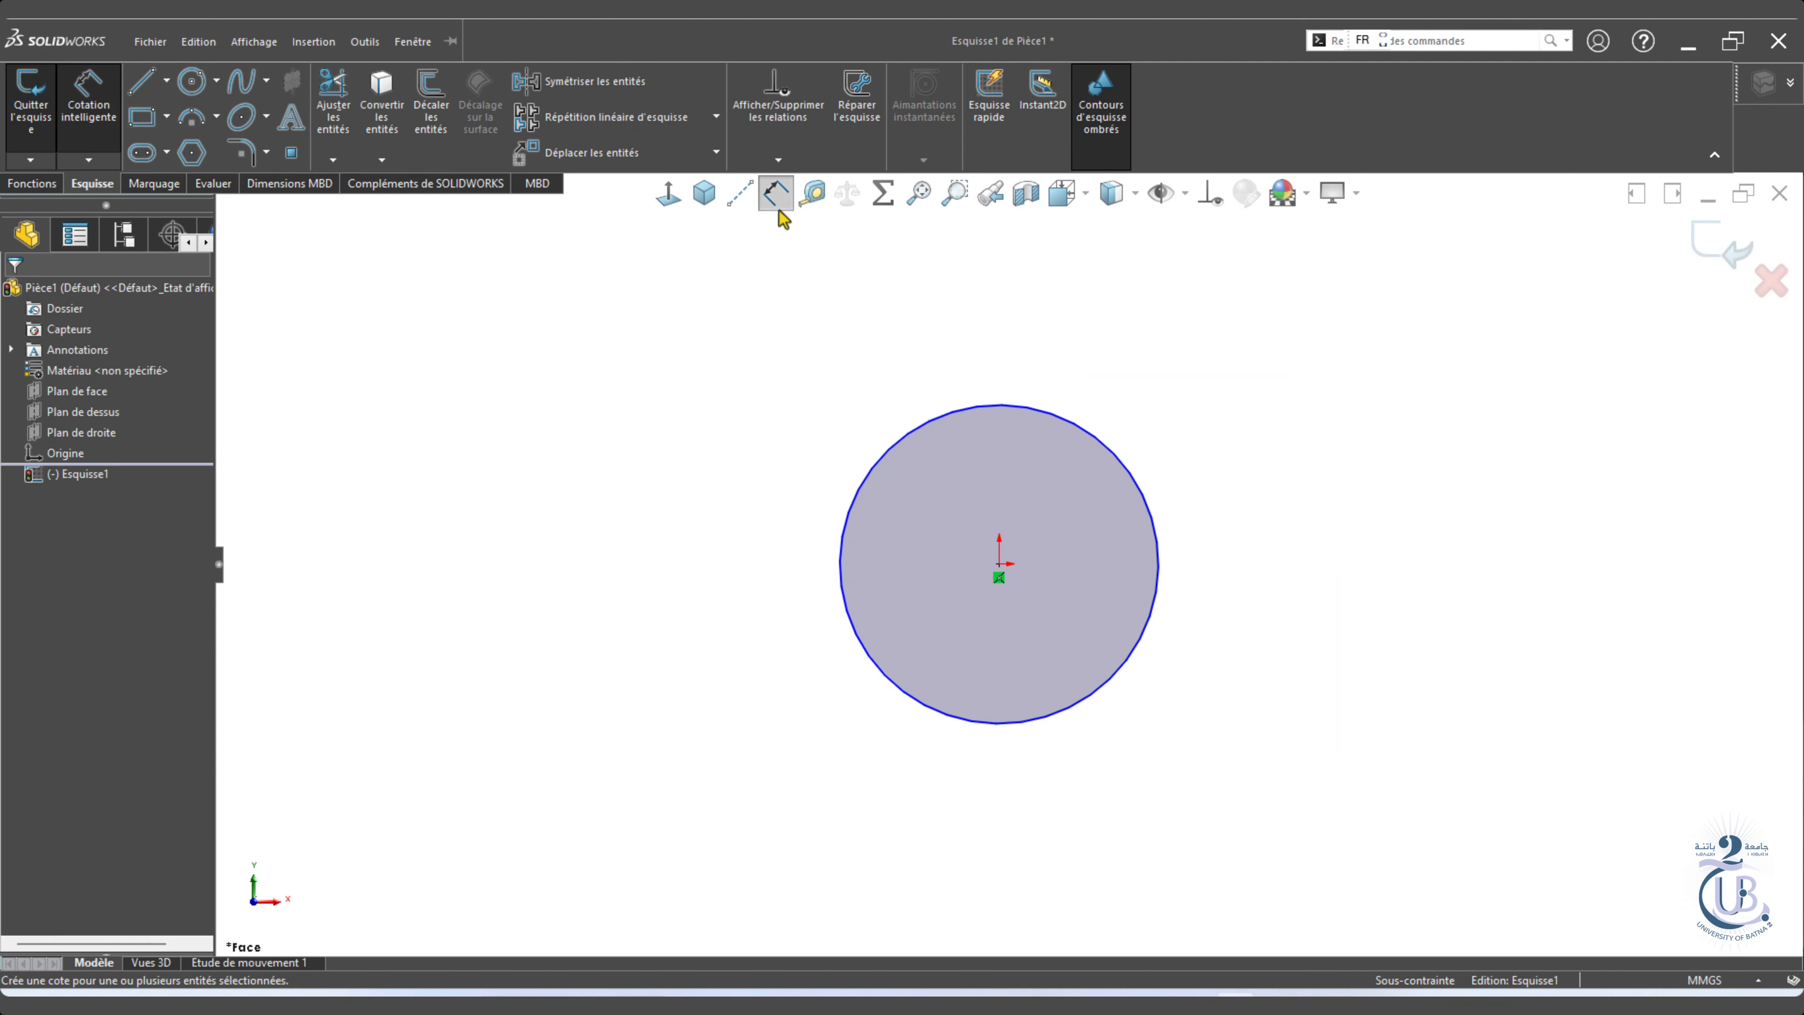
pyautogui.click(824, 548)
pyautogui.click(824, 549)
pyautogui.click(726, 547)
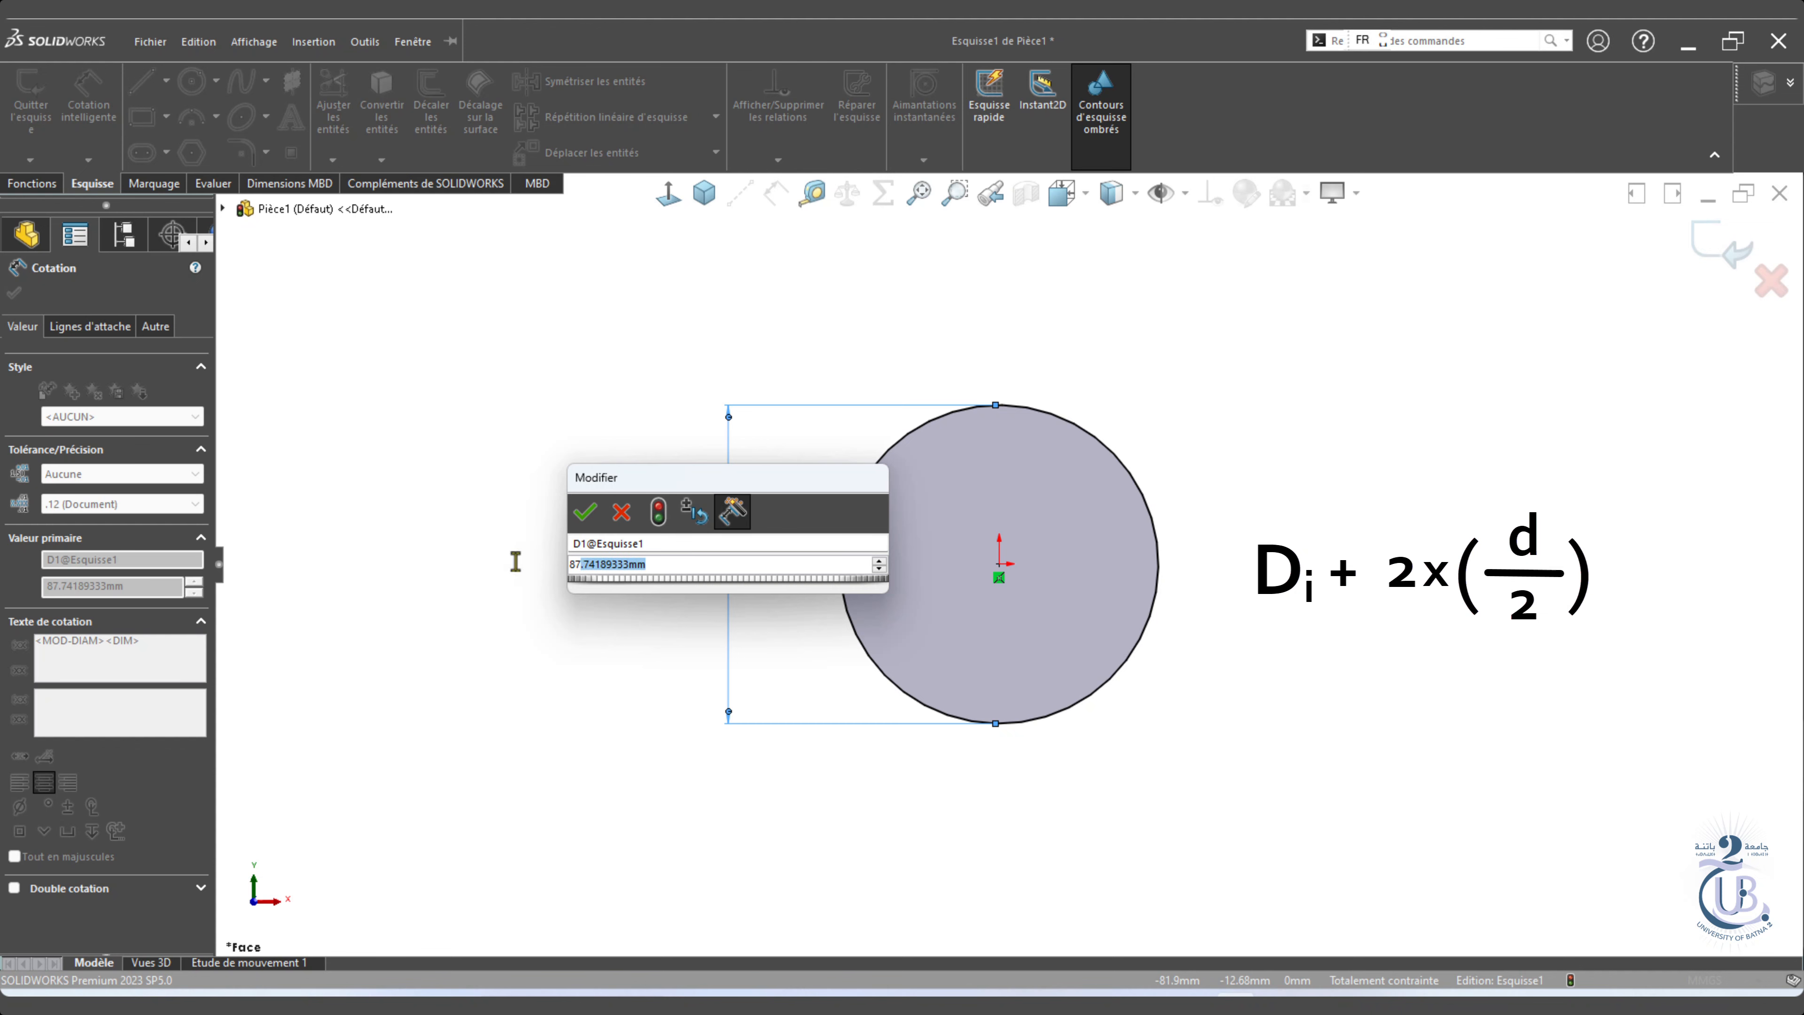
pyautogui.write('21.5')
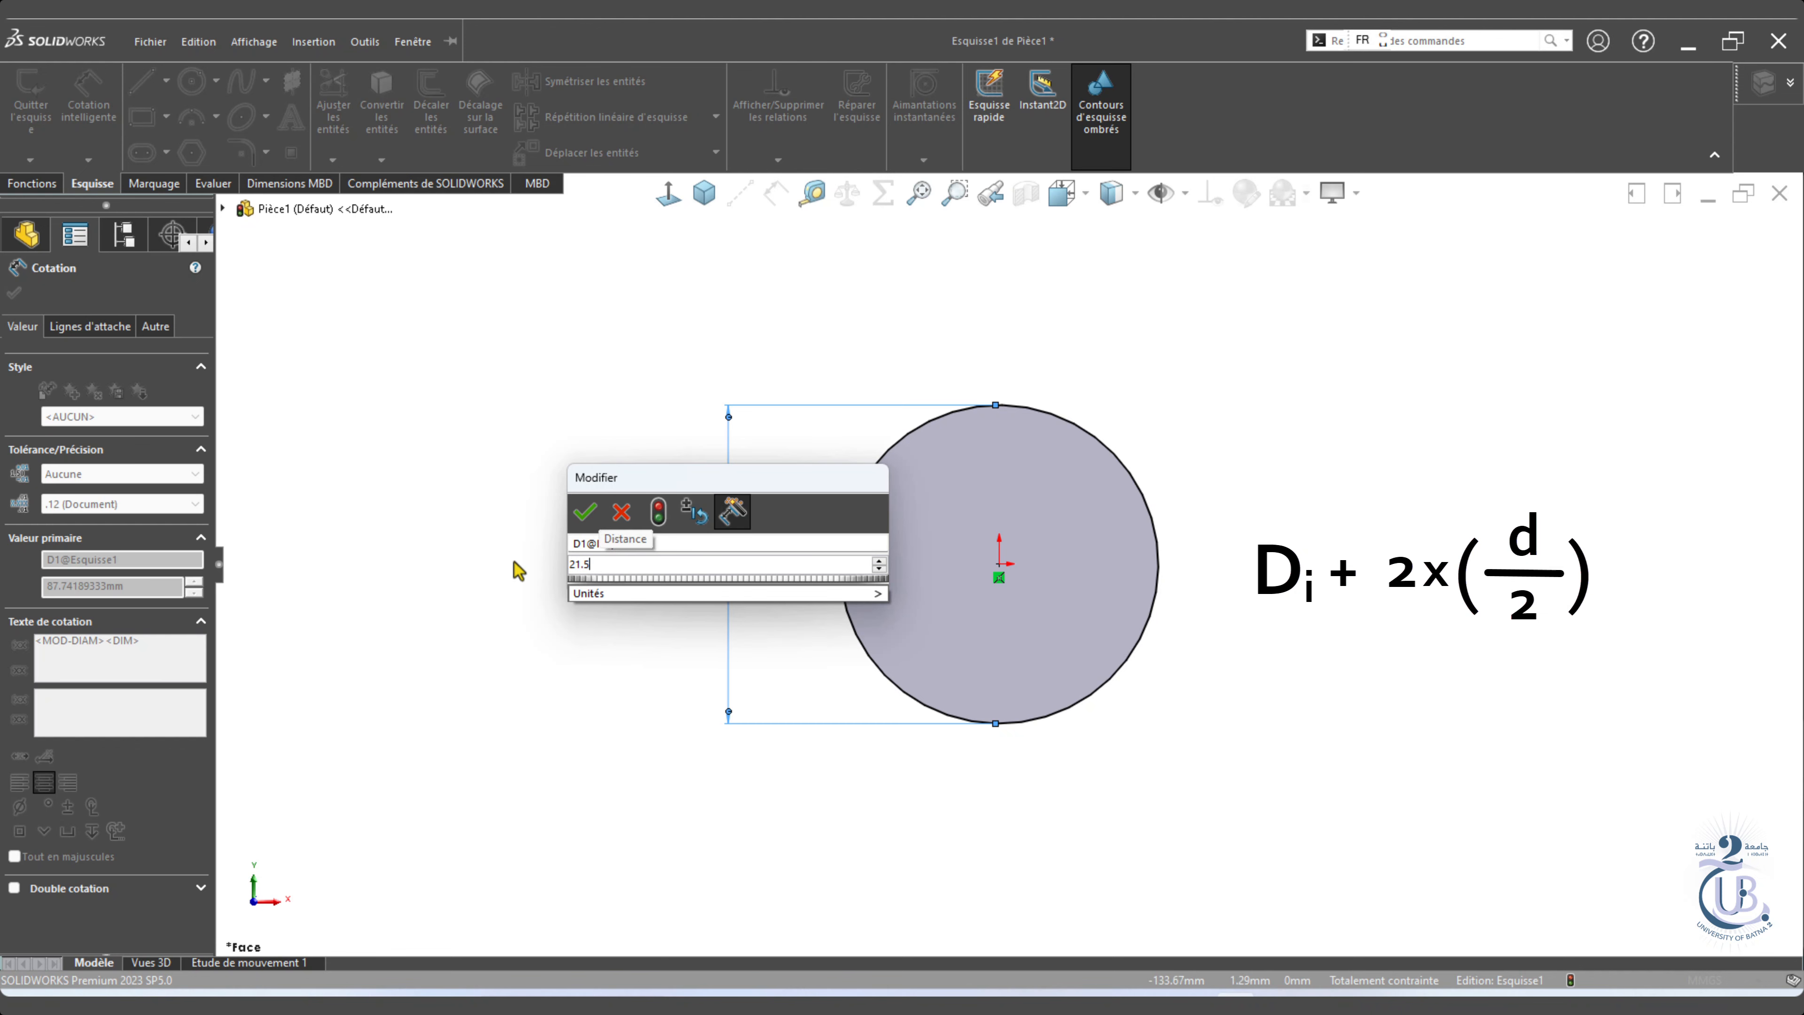
pyautogui.click(585, 511)
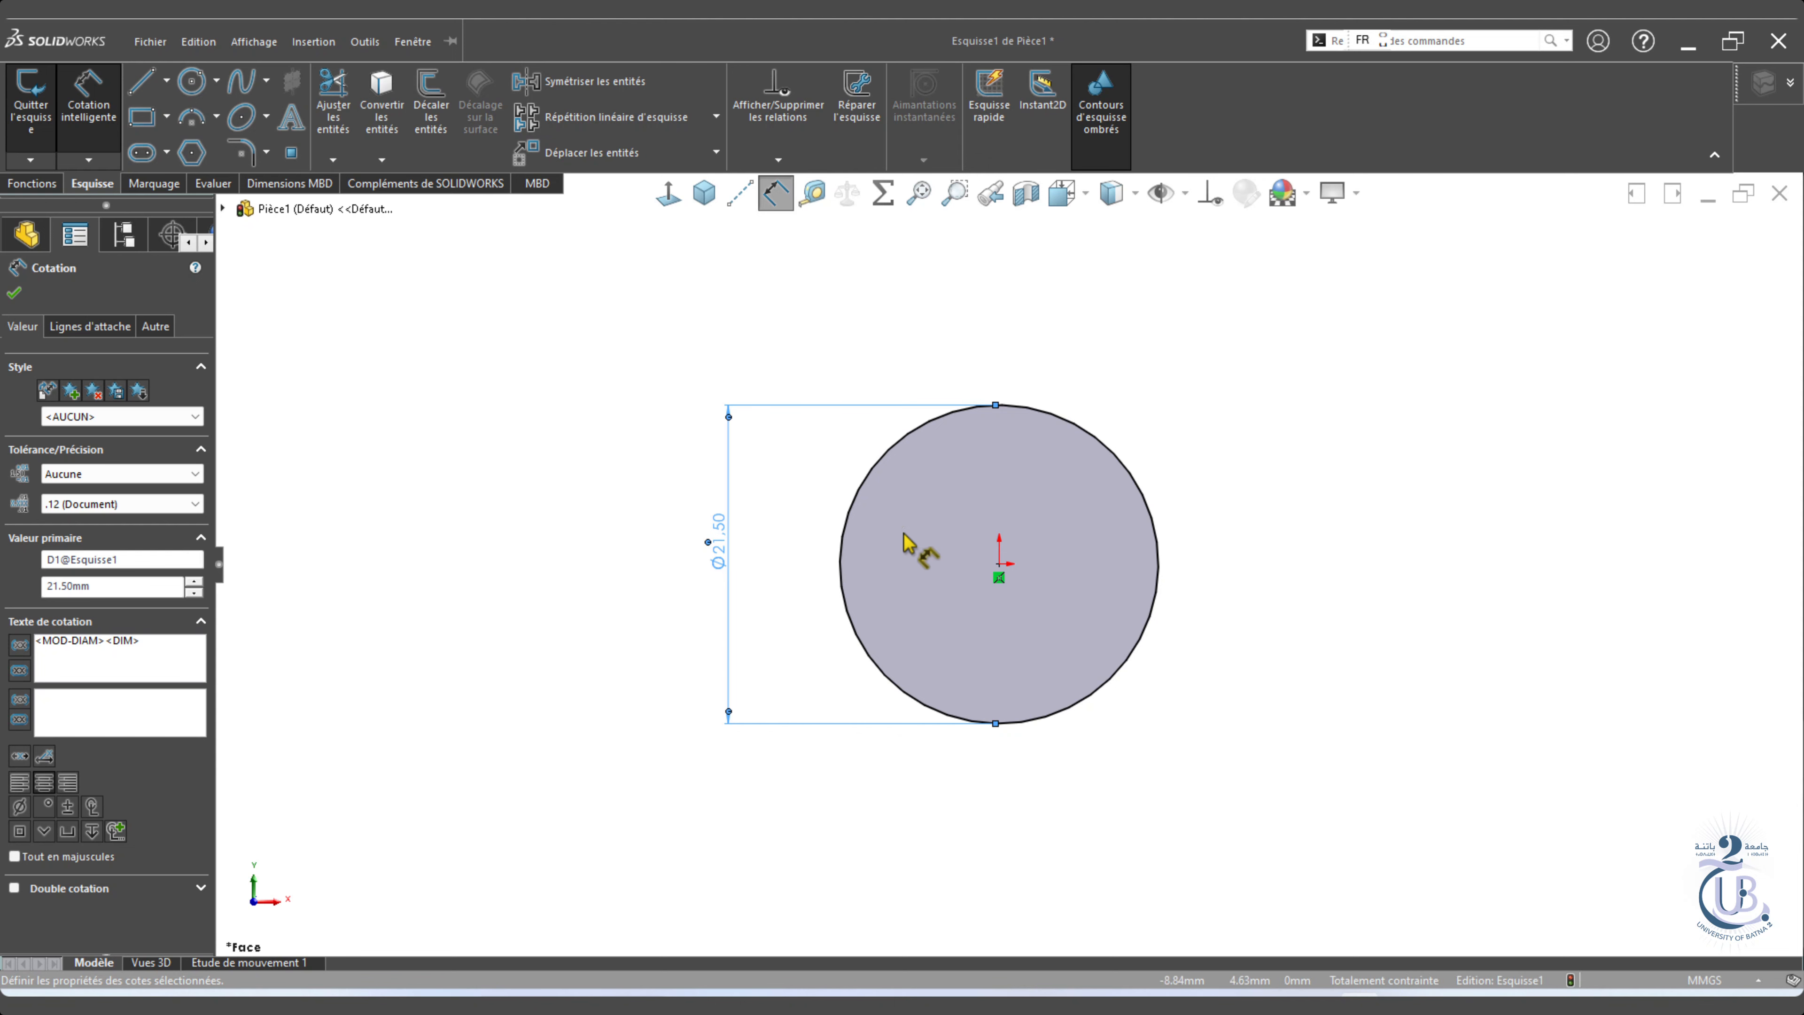
# Start a Helix/Spiral from the circle, reverse its direction and define it by height and pitch (Hauteur et pas).
pyautogui.click(704, 193)
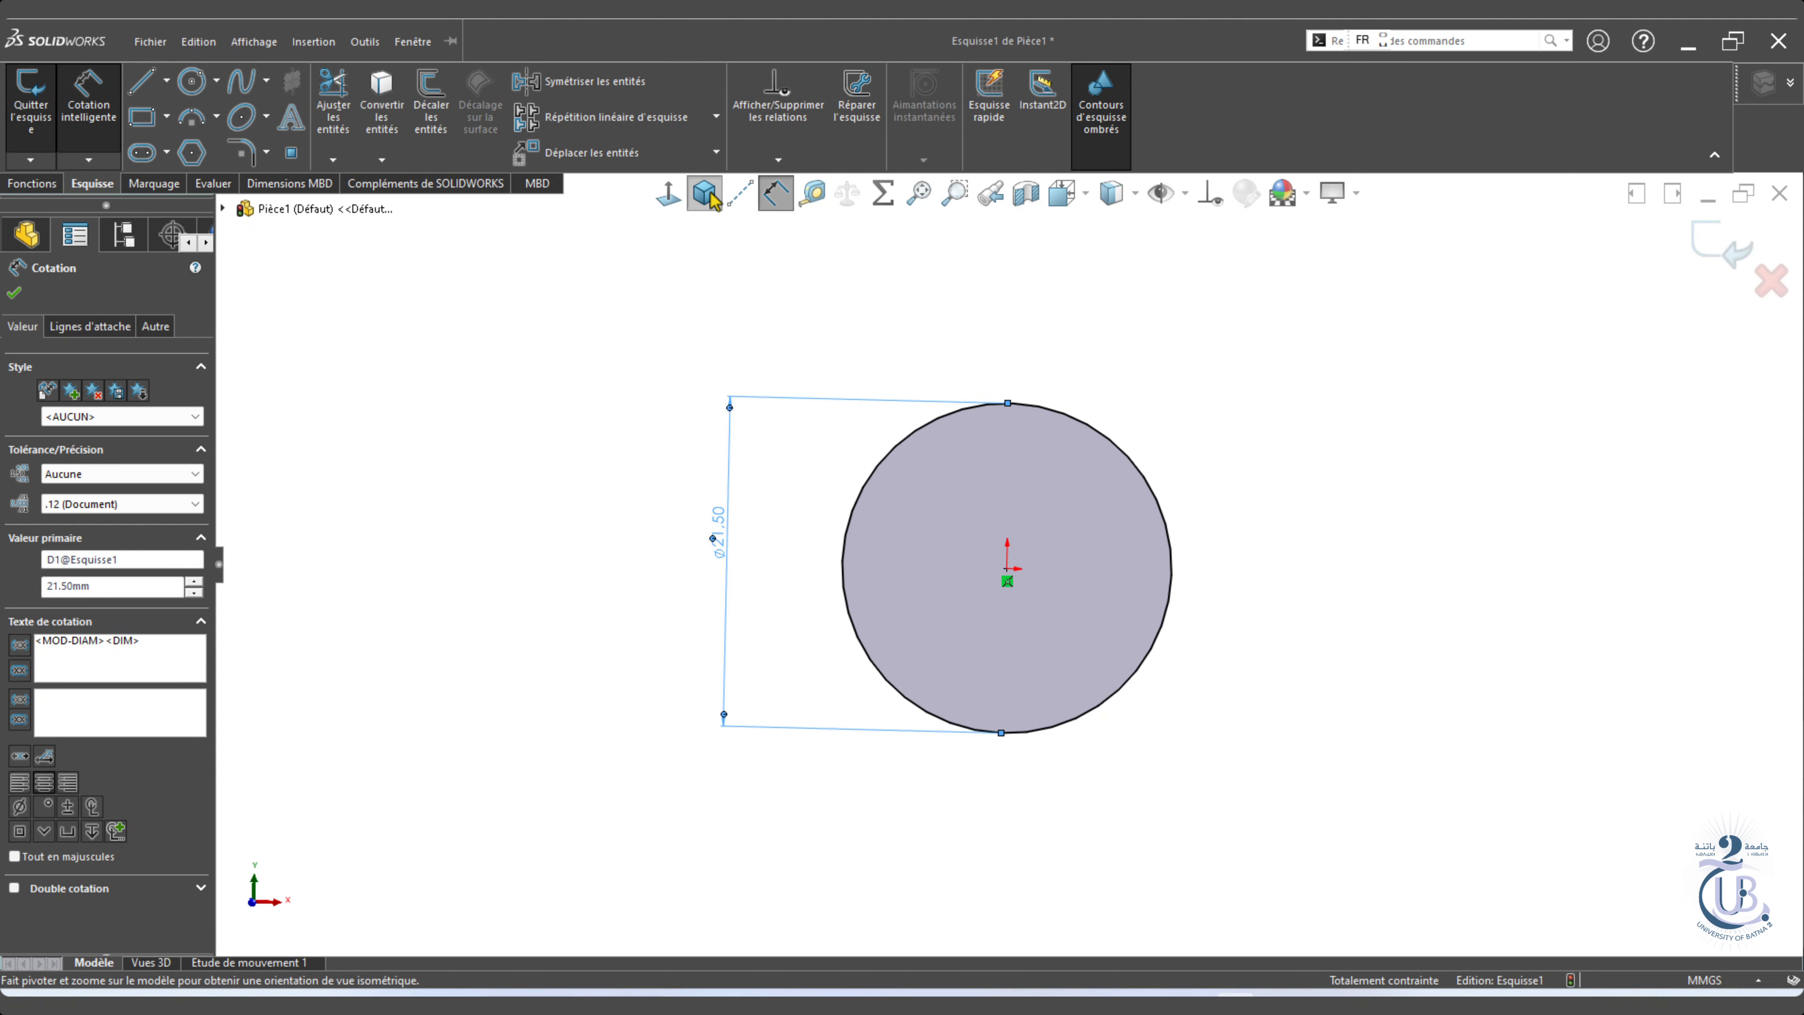
pyautogui.click(1786, 82)
pyautogui.click(1764, 128)
pyautogui.click(40, 484)
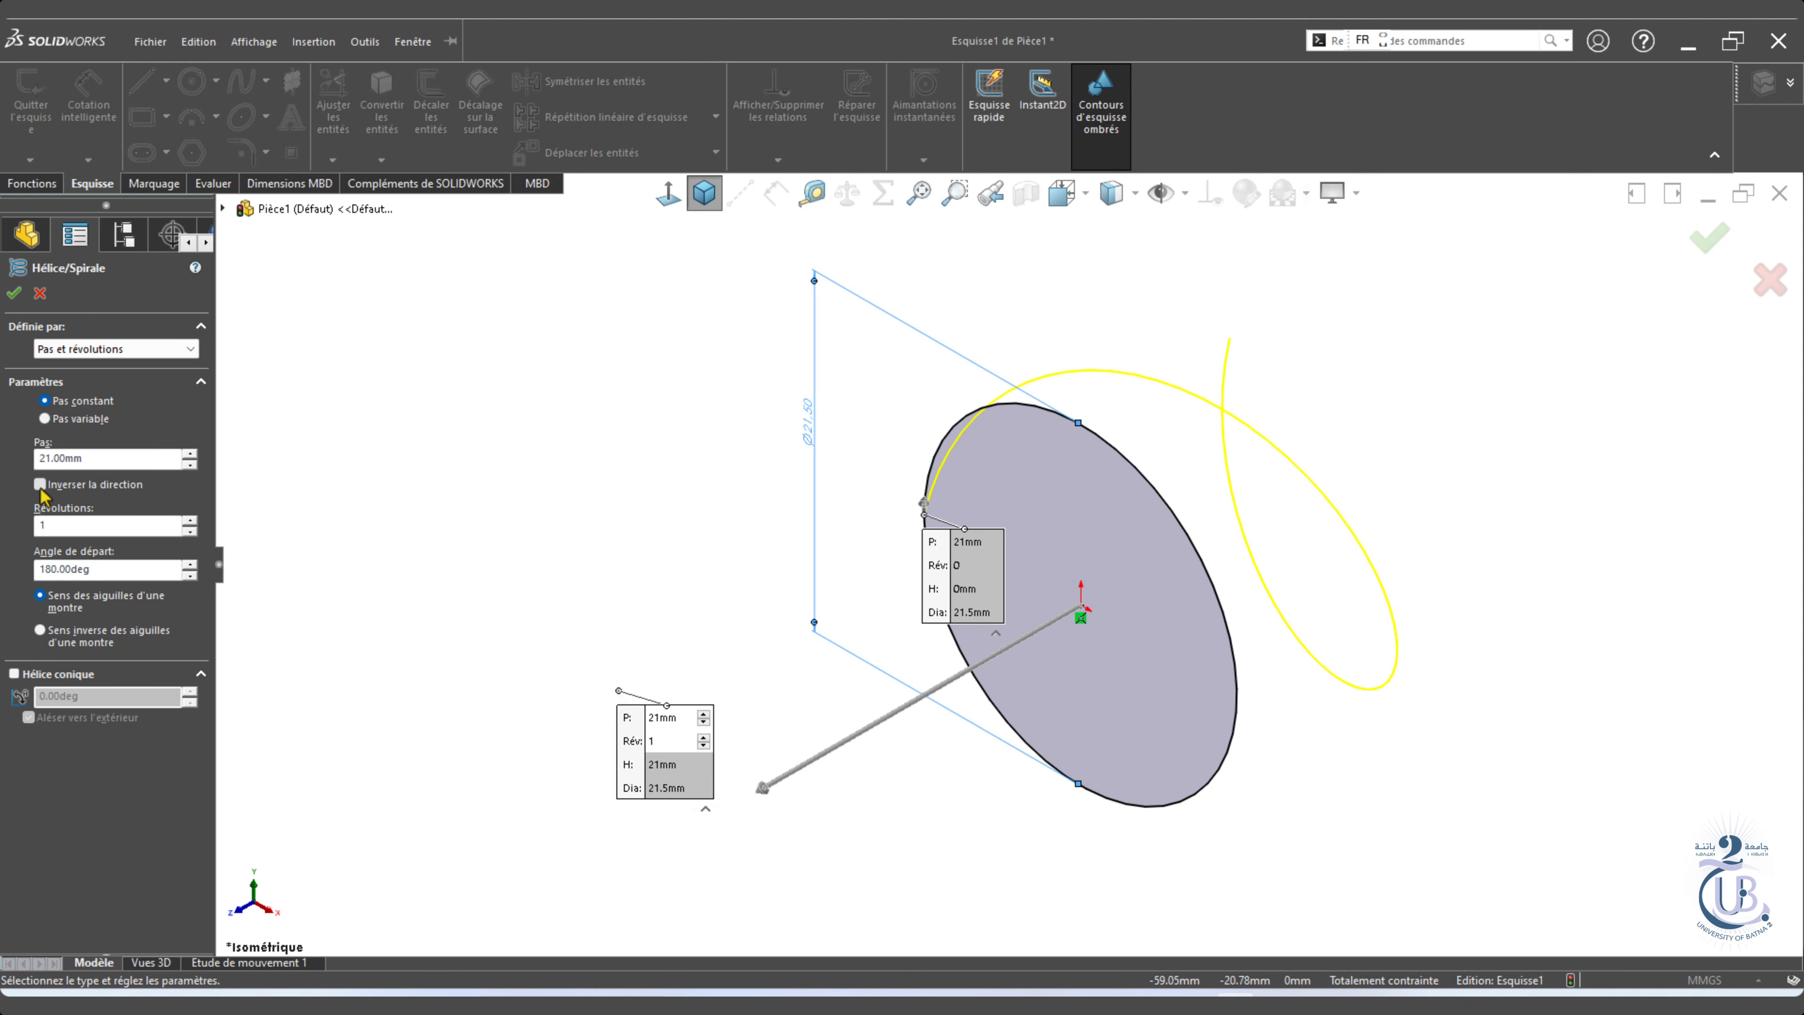
pyautogui.press('f')
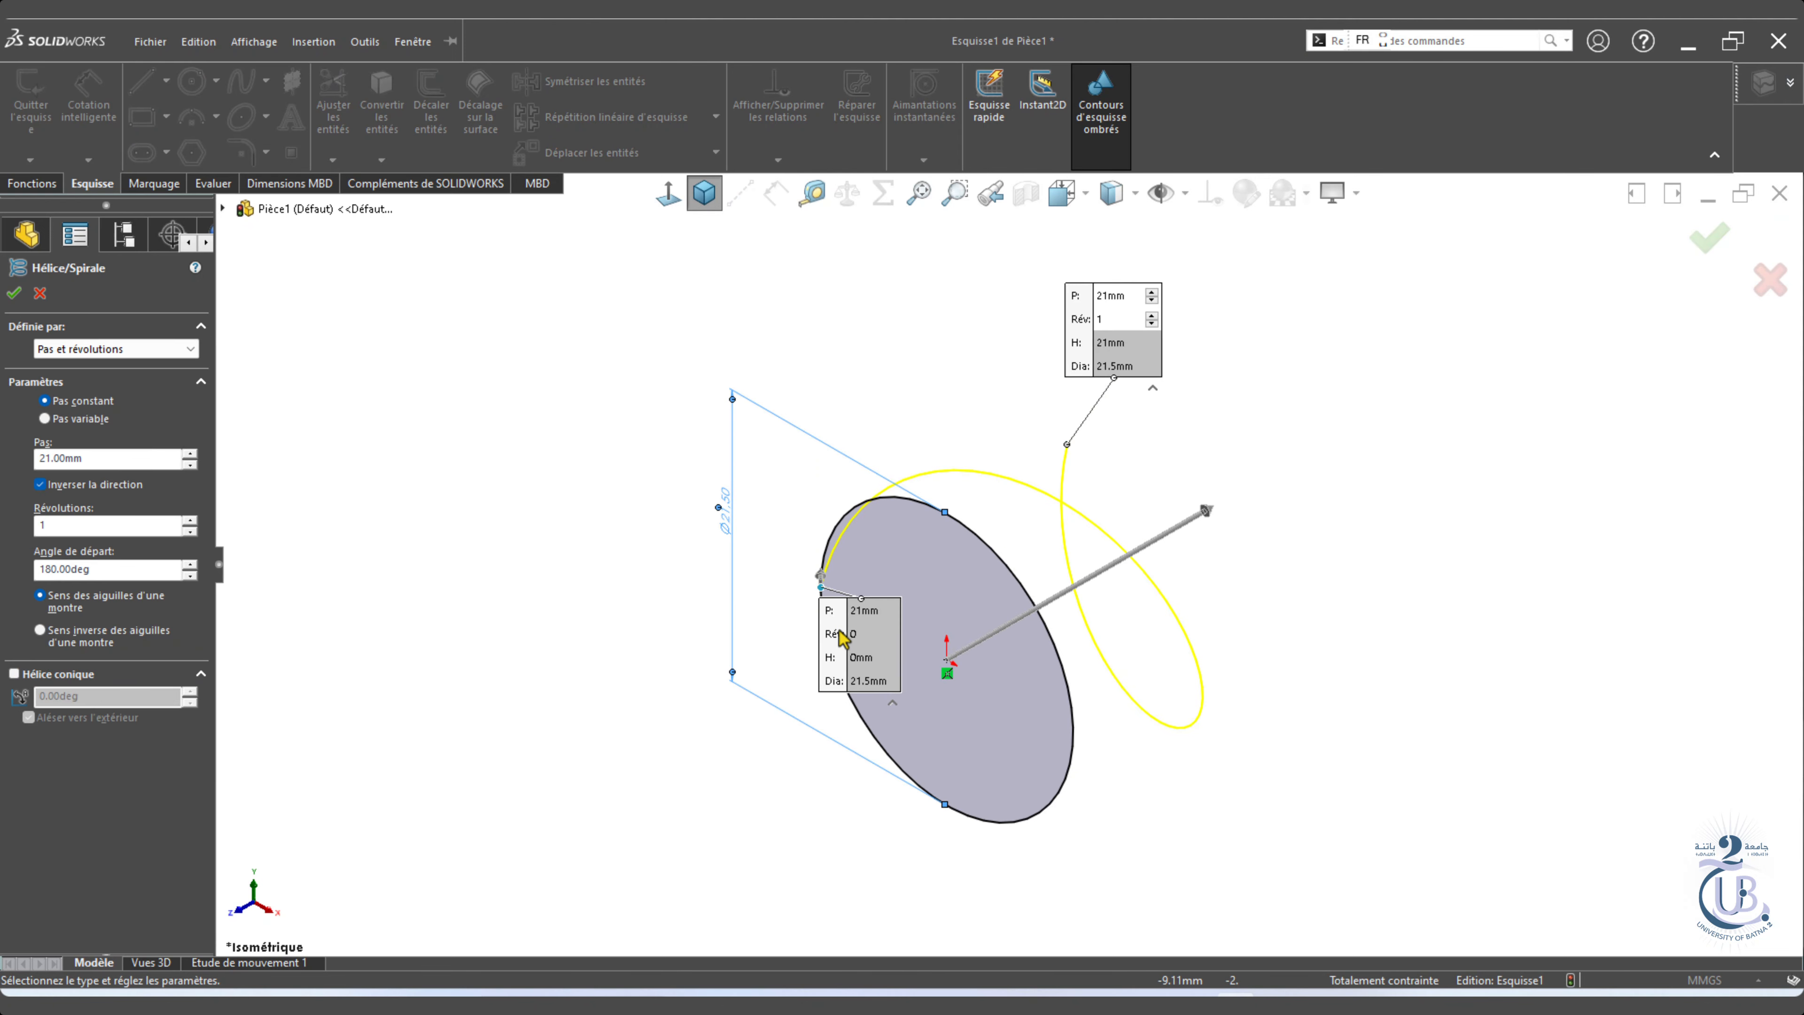
pyautogui.moveTo(902, 679); pyautogui.dragTo(697, 601)
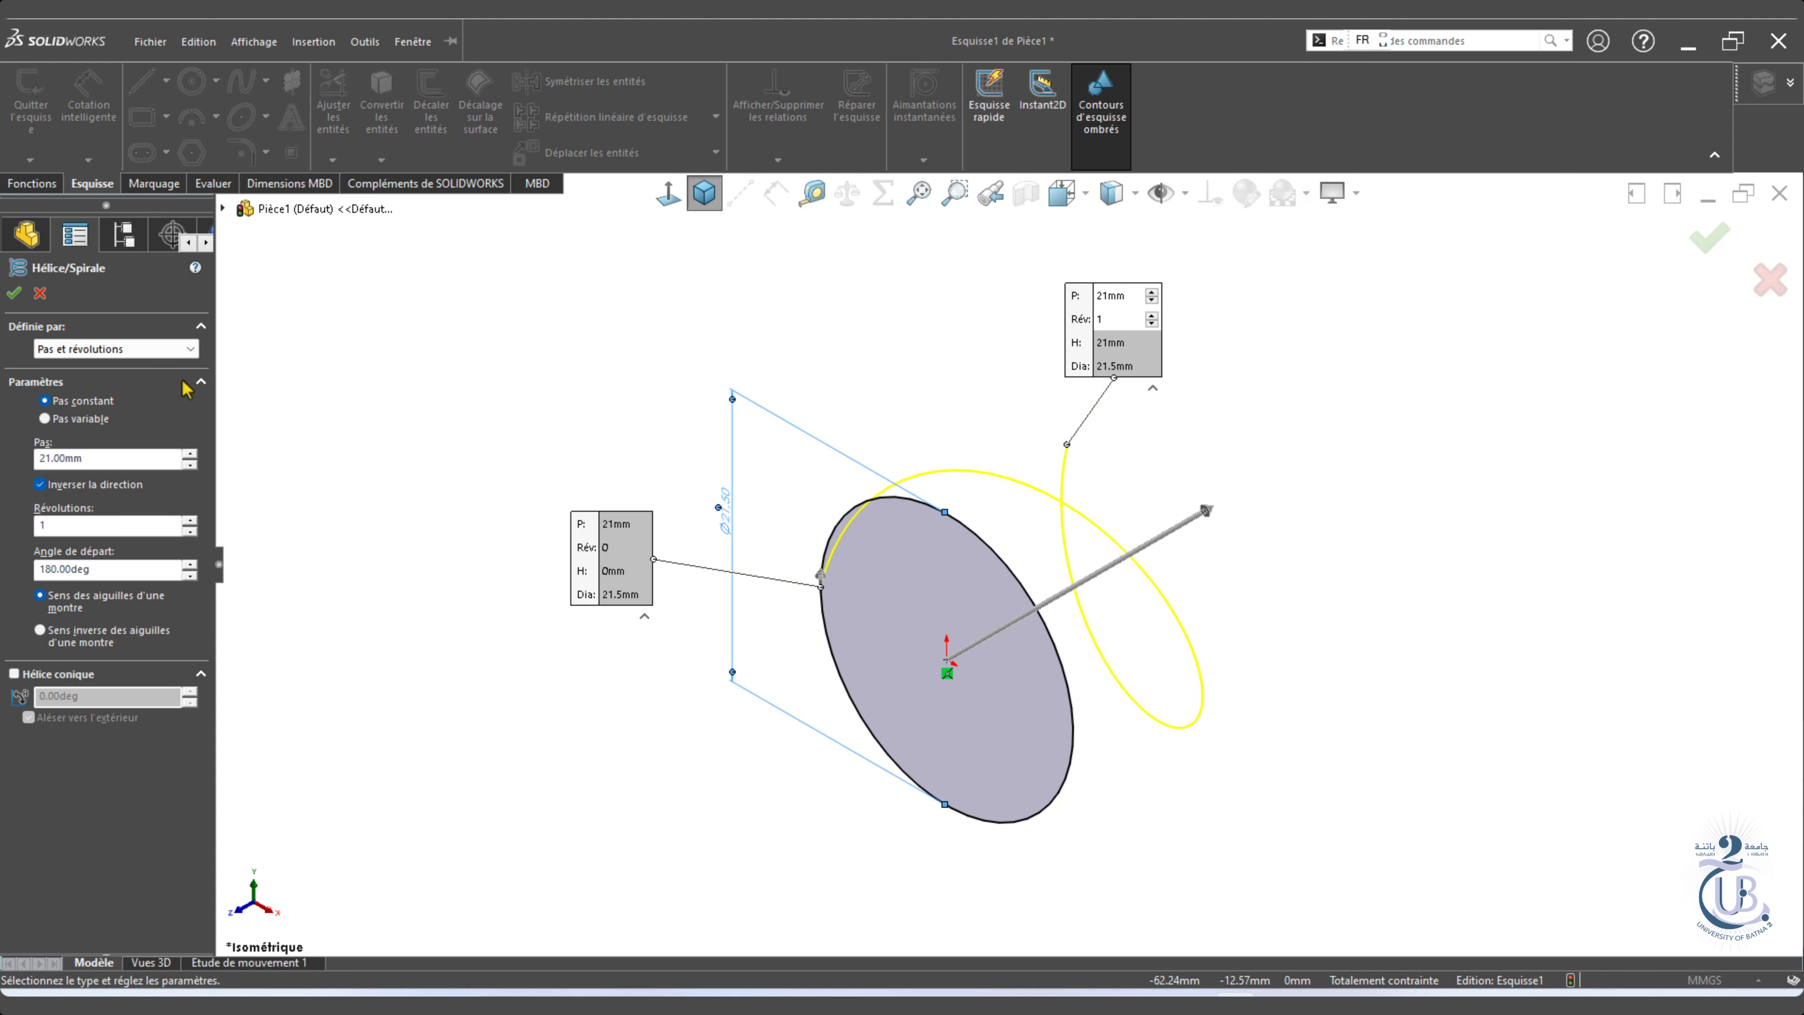
pyautogui.click(189, 348)
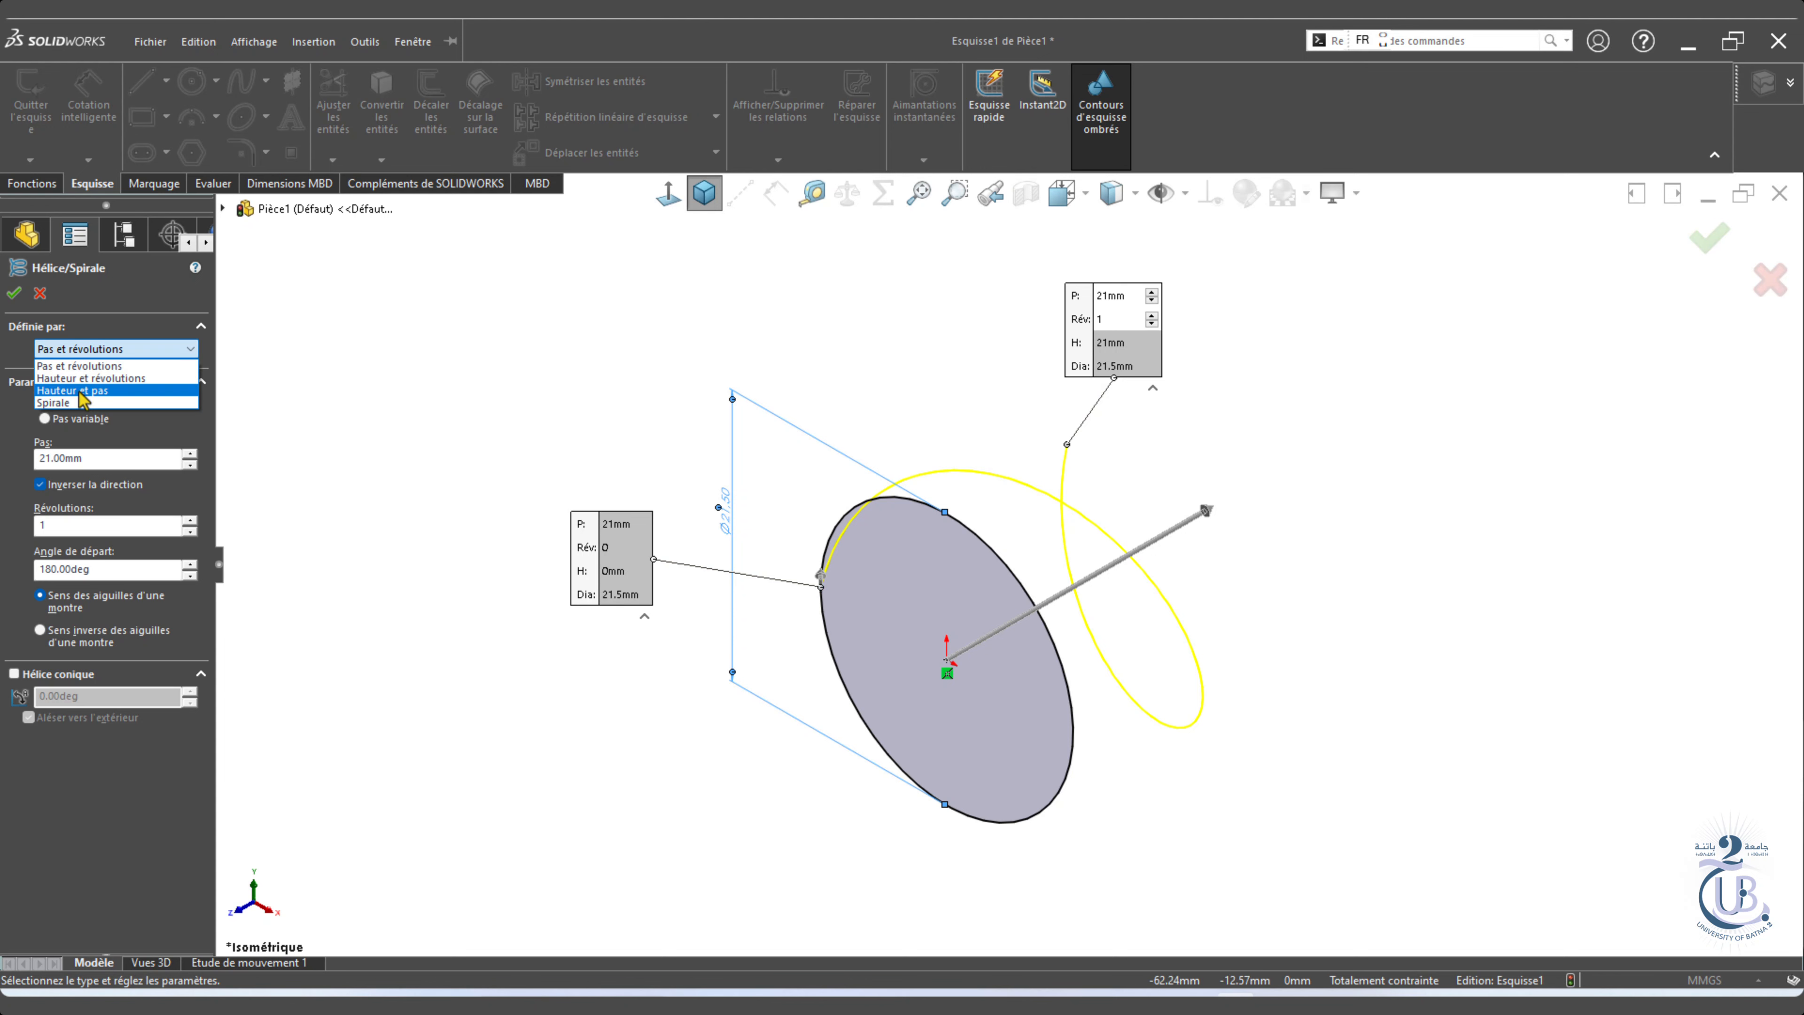
pyautogui.click(82, 398)
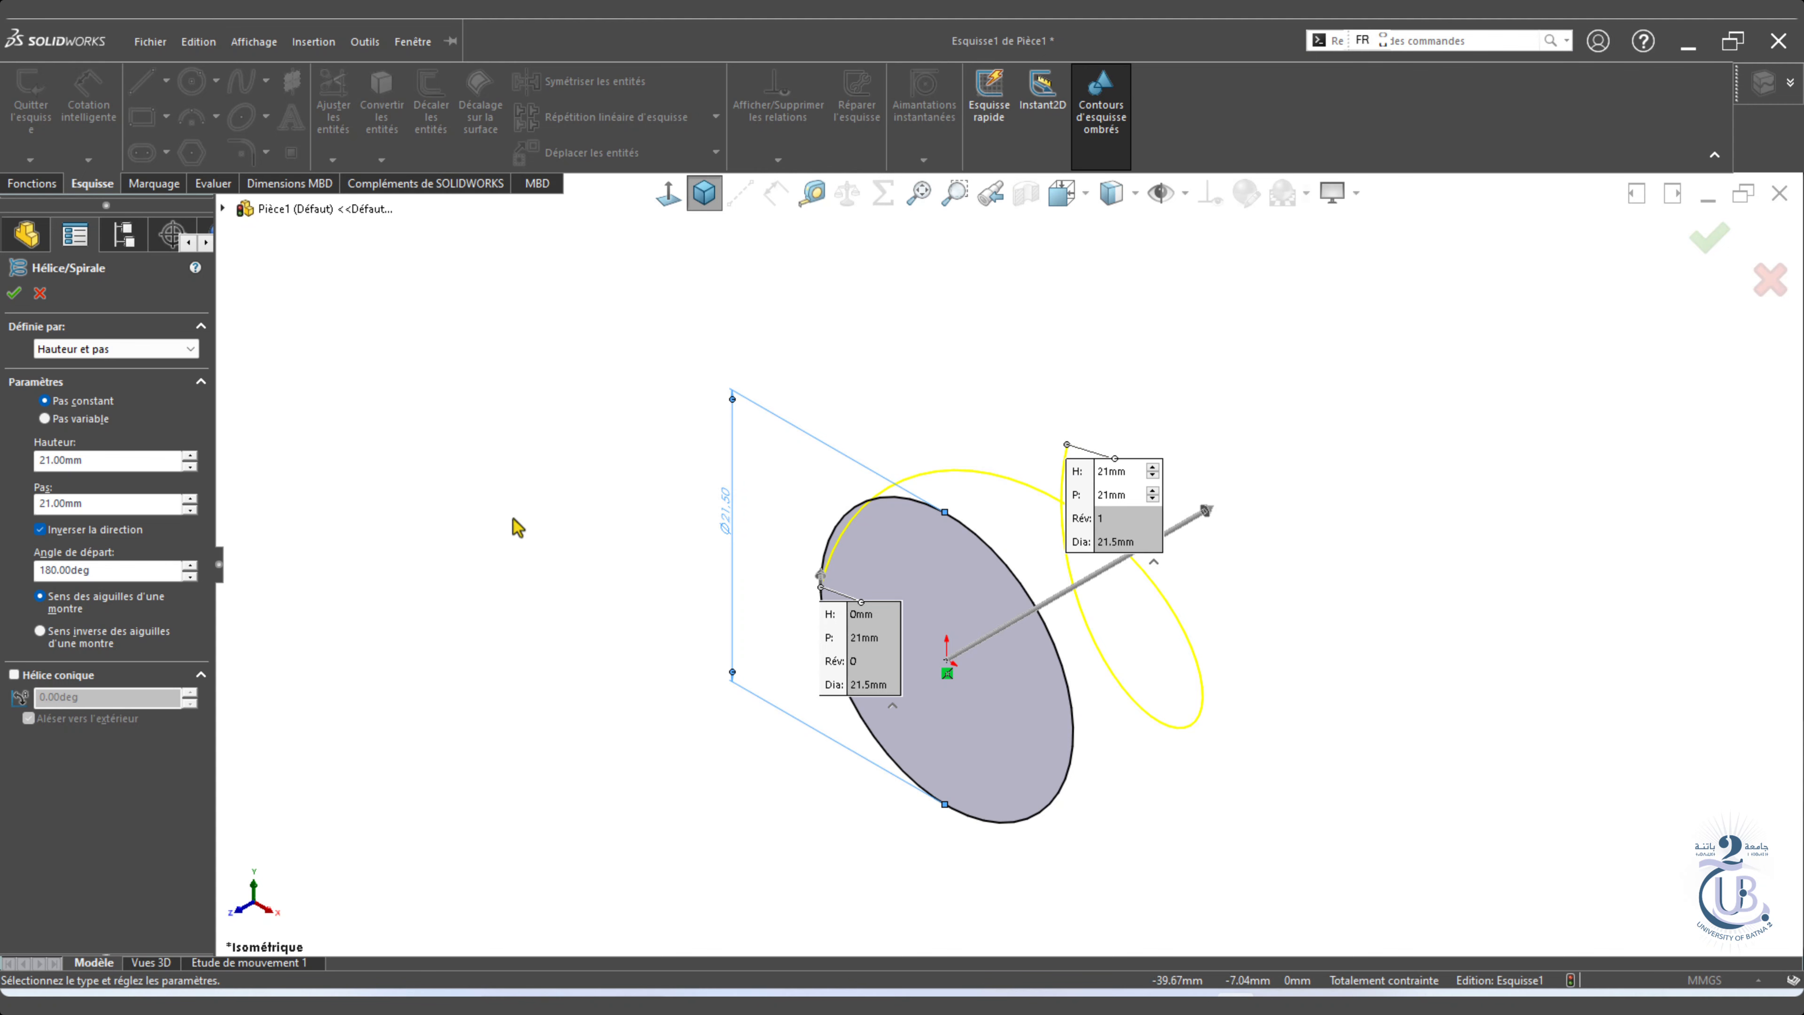
# Consult the spring data sheet, and set the helix height to 33 mm and the pitch to 4 mm.
pyautogui.hotkey('alt', 'Tab')
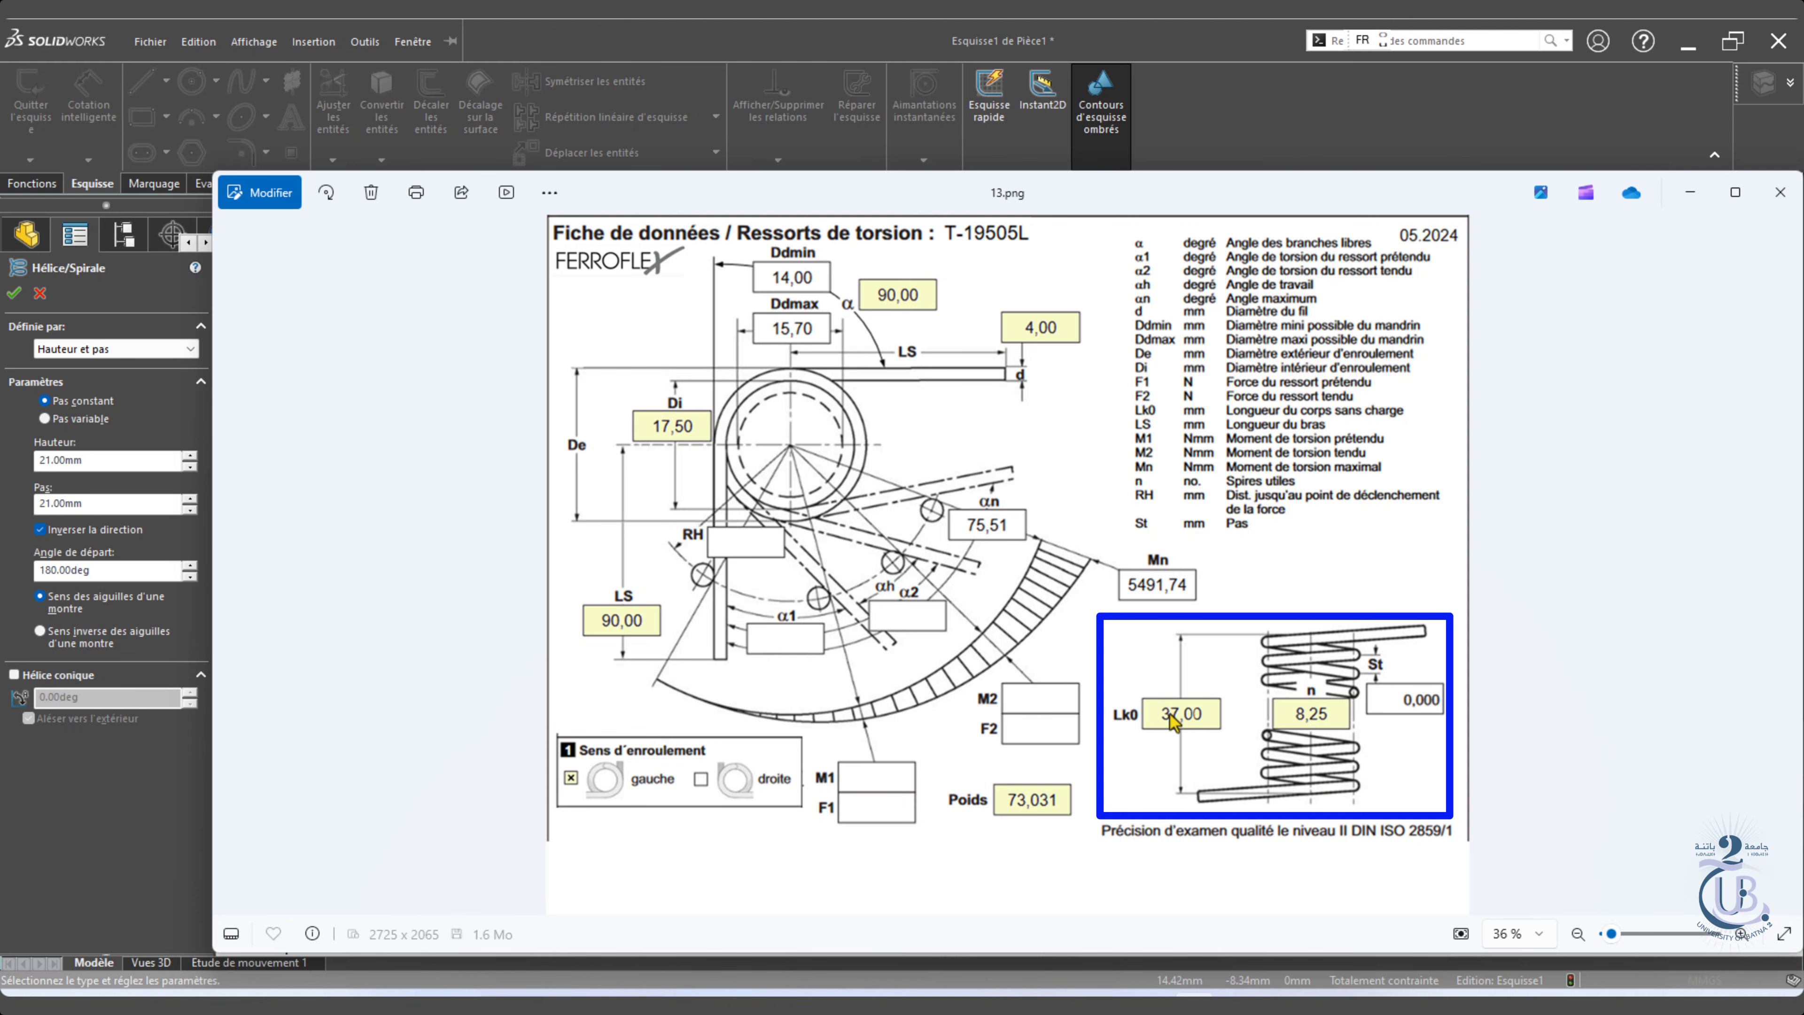
pyautogui.click(1237, 1004)
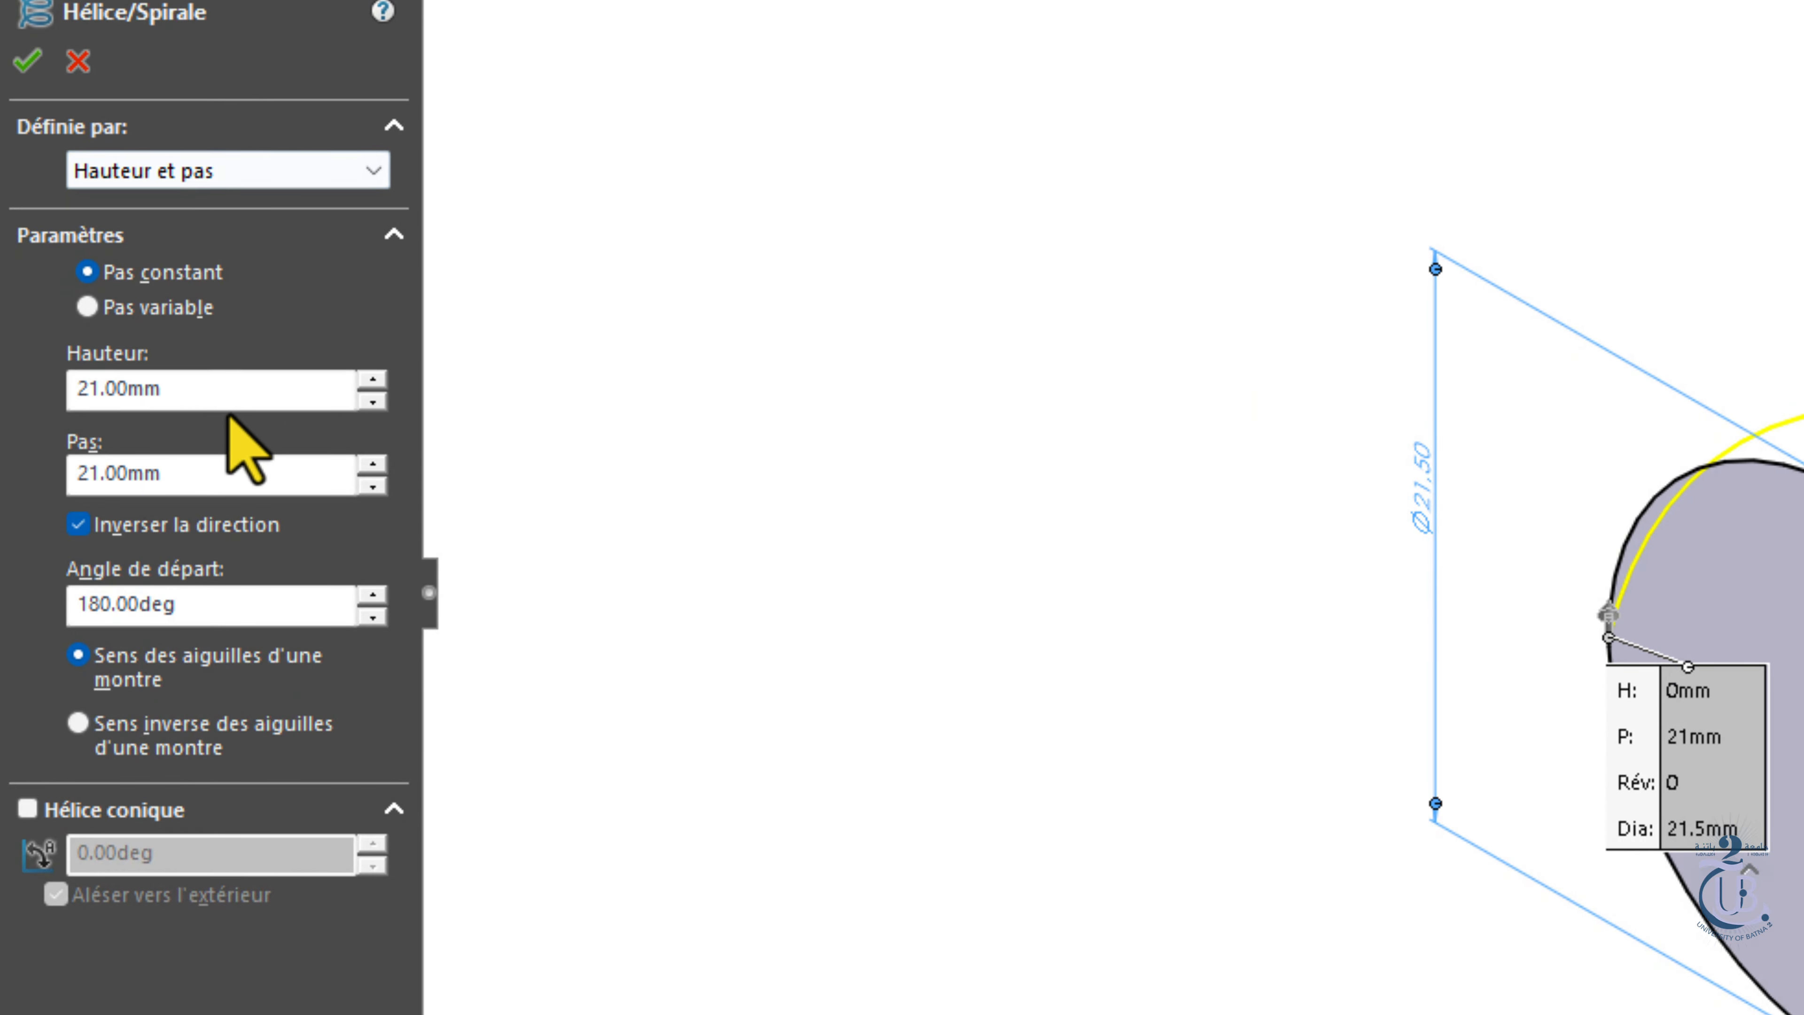
pyautogui.doubleClick(174, 424)
pyautogui.write('3')
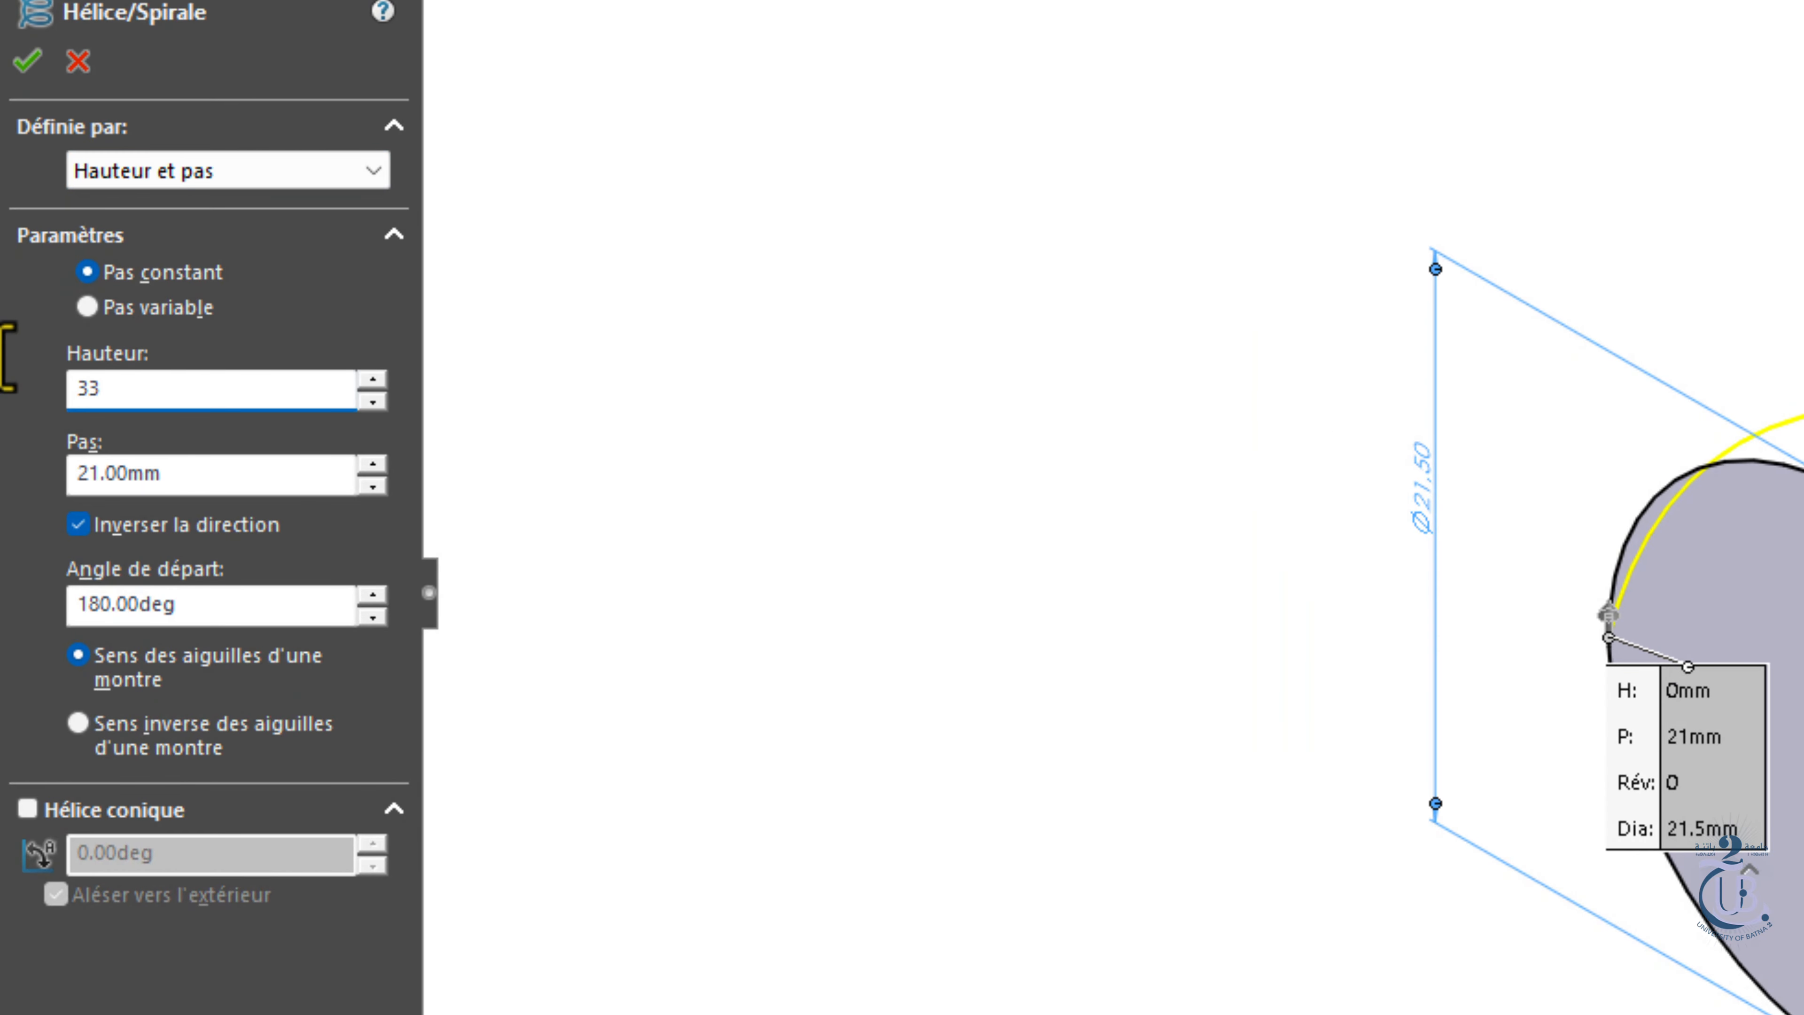
pyautogui.write('3')
pyautogui.click(209, 472)
pyautogui.doubleClick(209, 472)
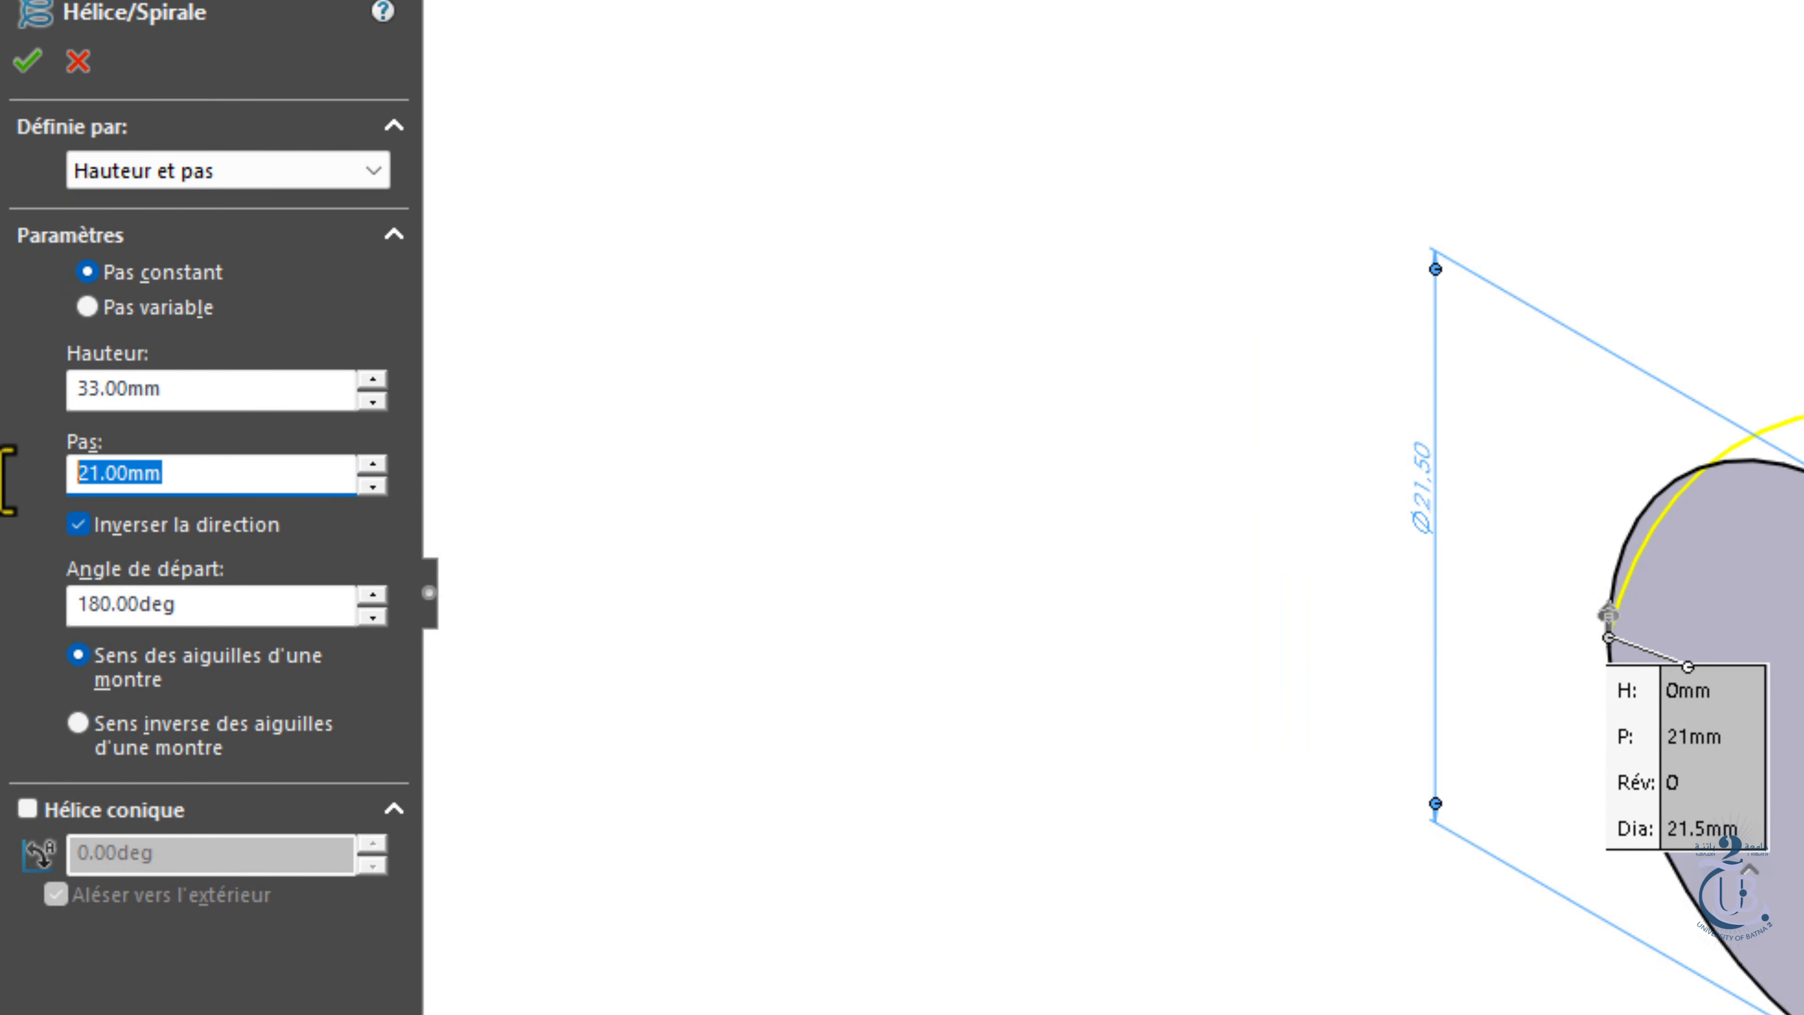
pyautogui.write('4')
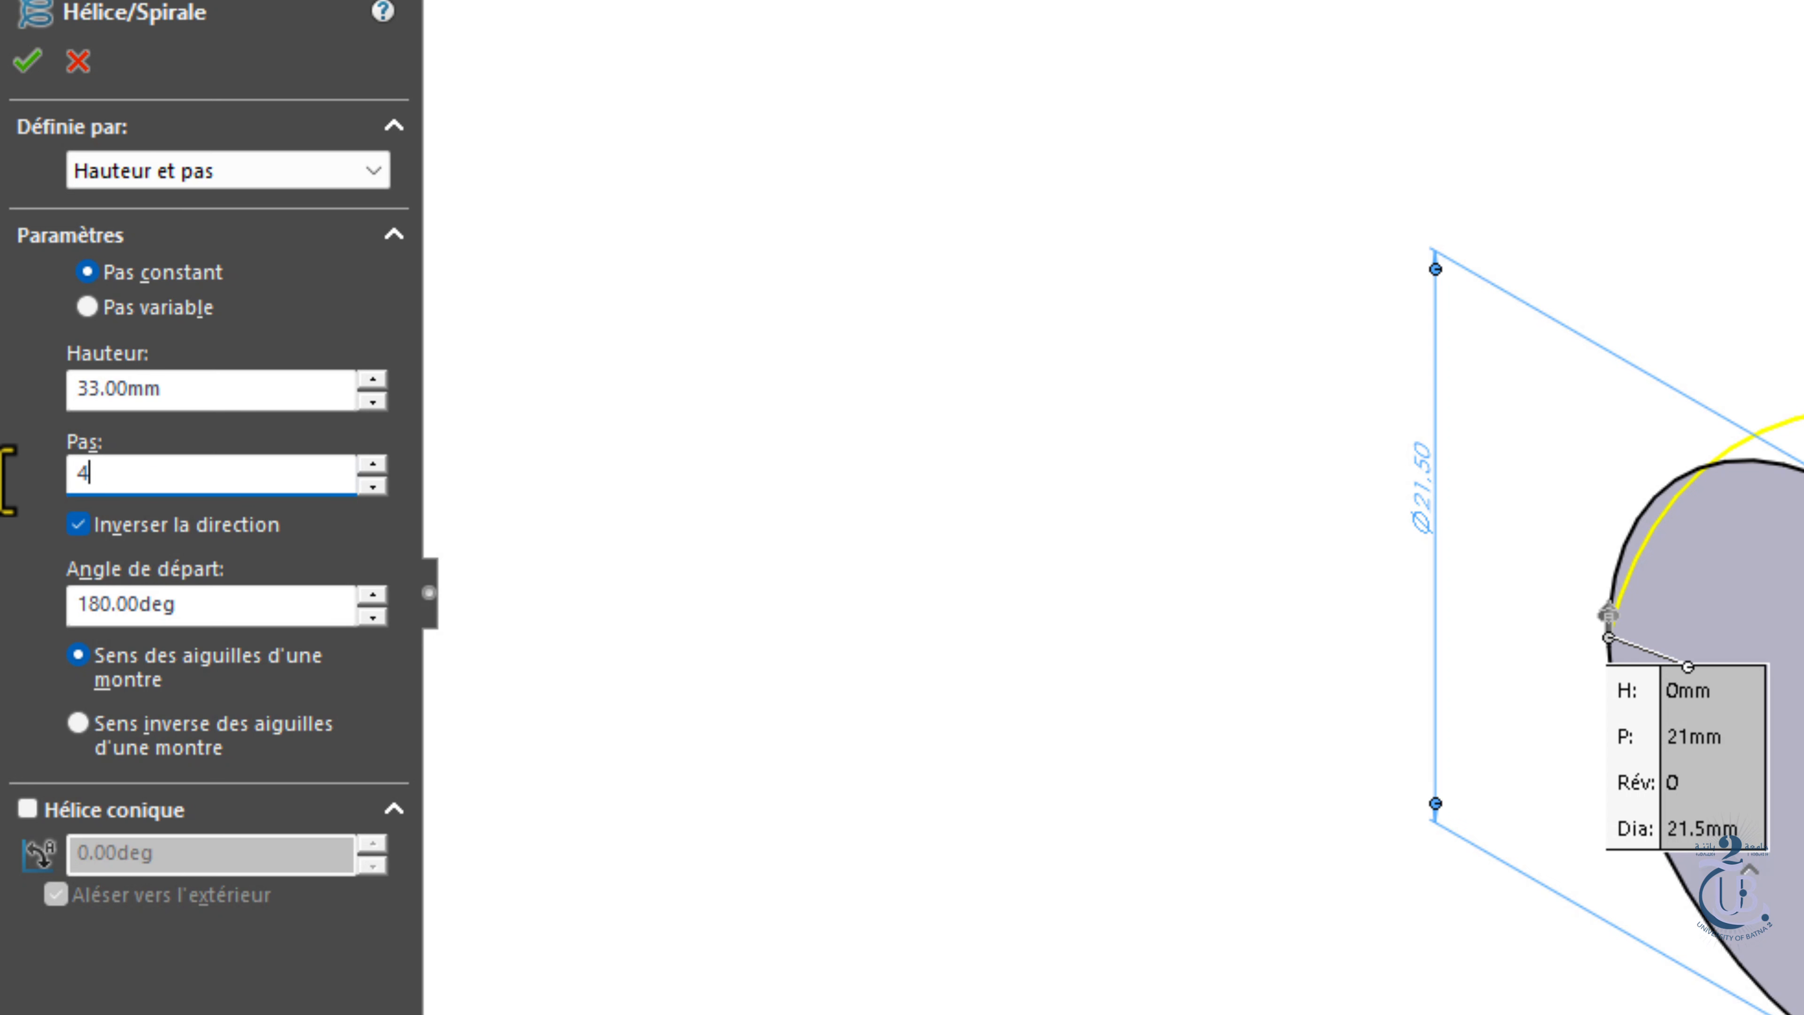
pyautogui.click(681, 455)
# Set the helix start angle to 0° and its winding to counterclockwise (Sens inverse des aiguilles d'une montre).
pyautogui.doubleClick(209, 605)
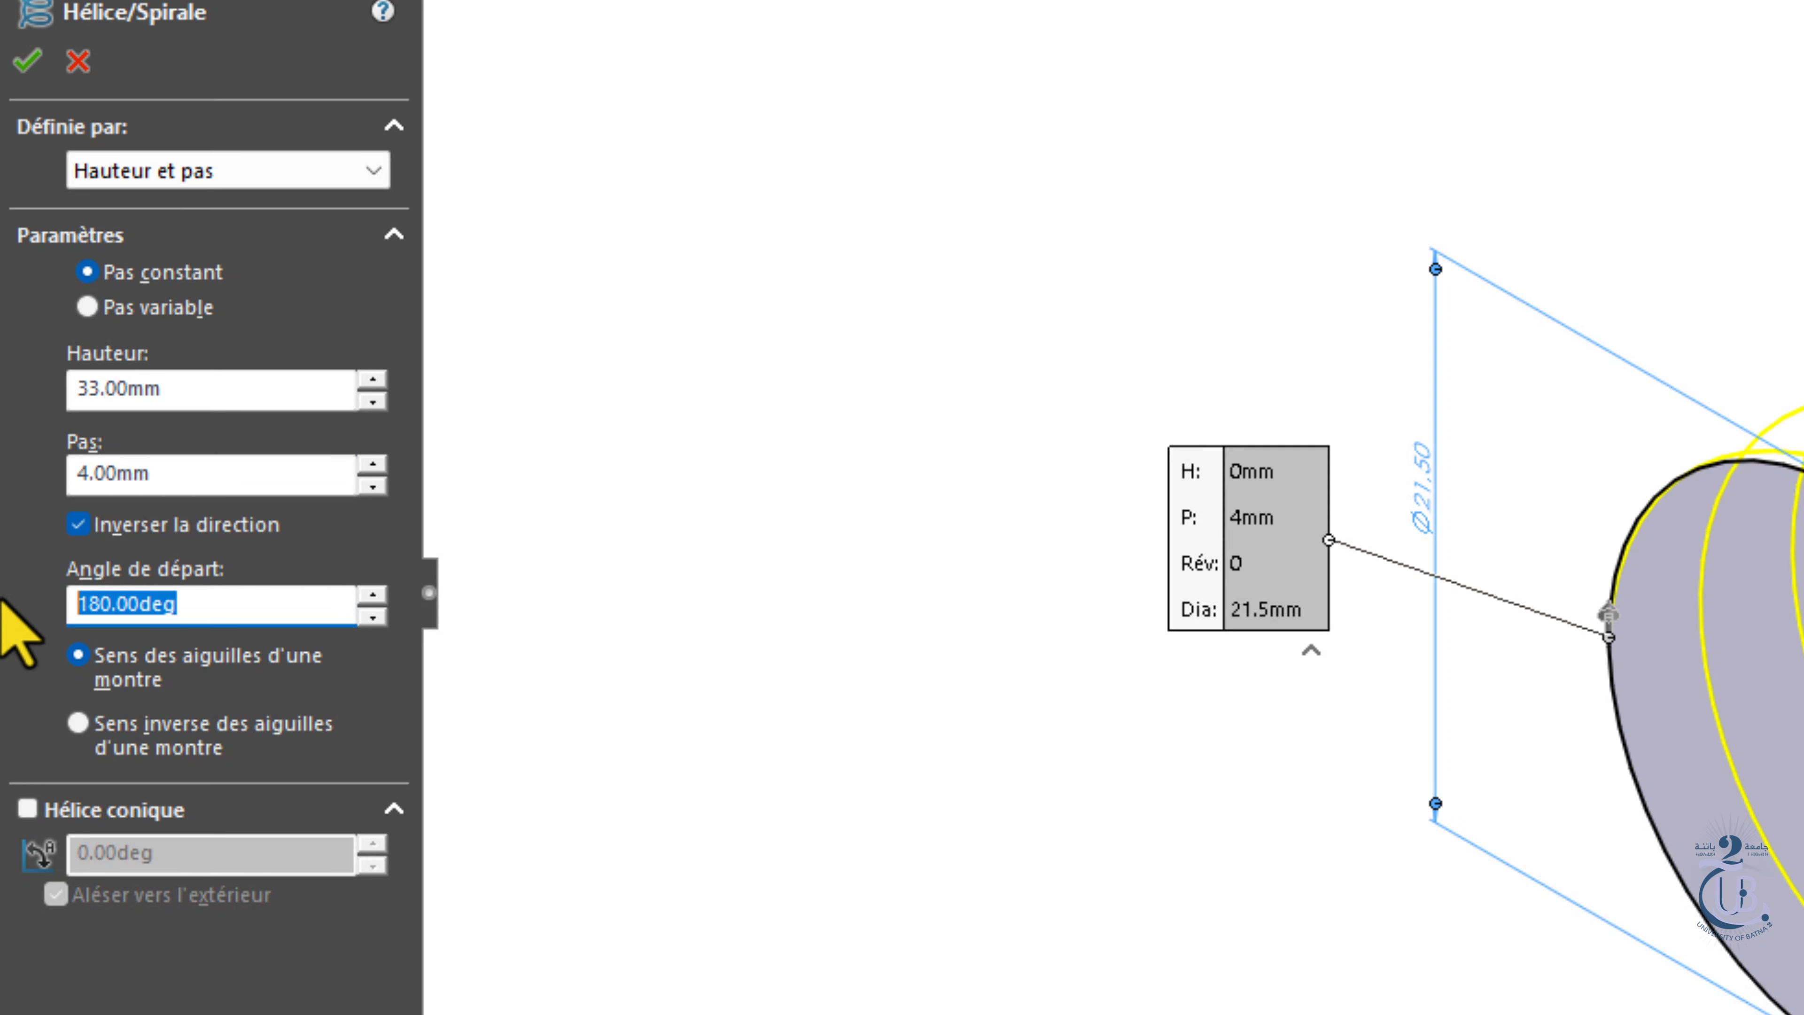
pyautogui.write('0')
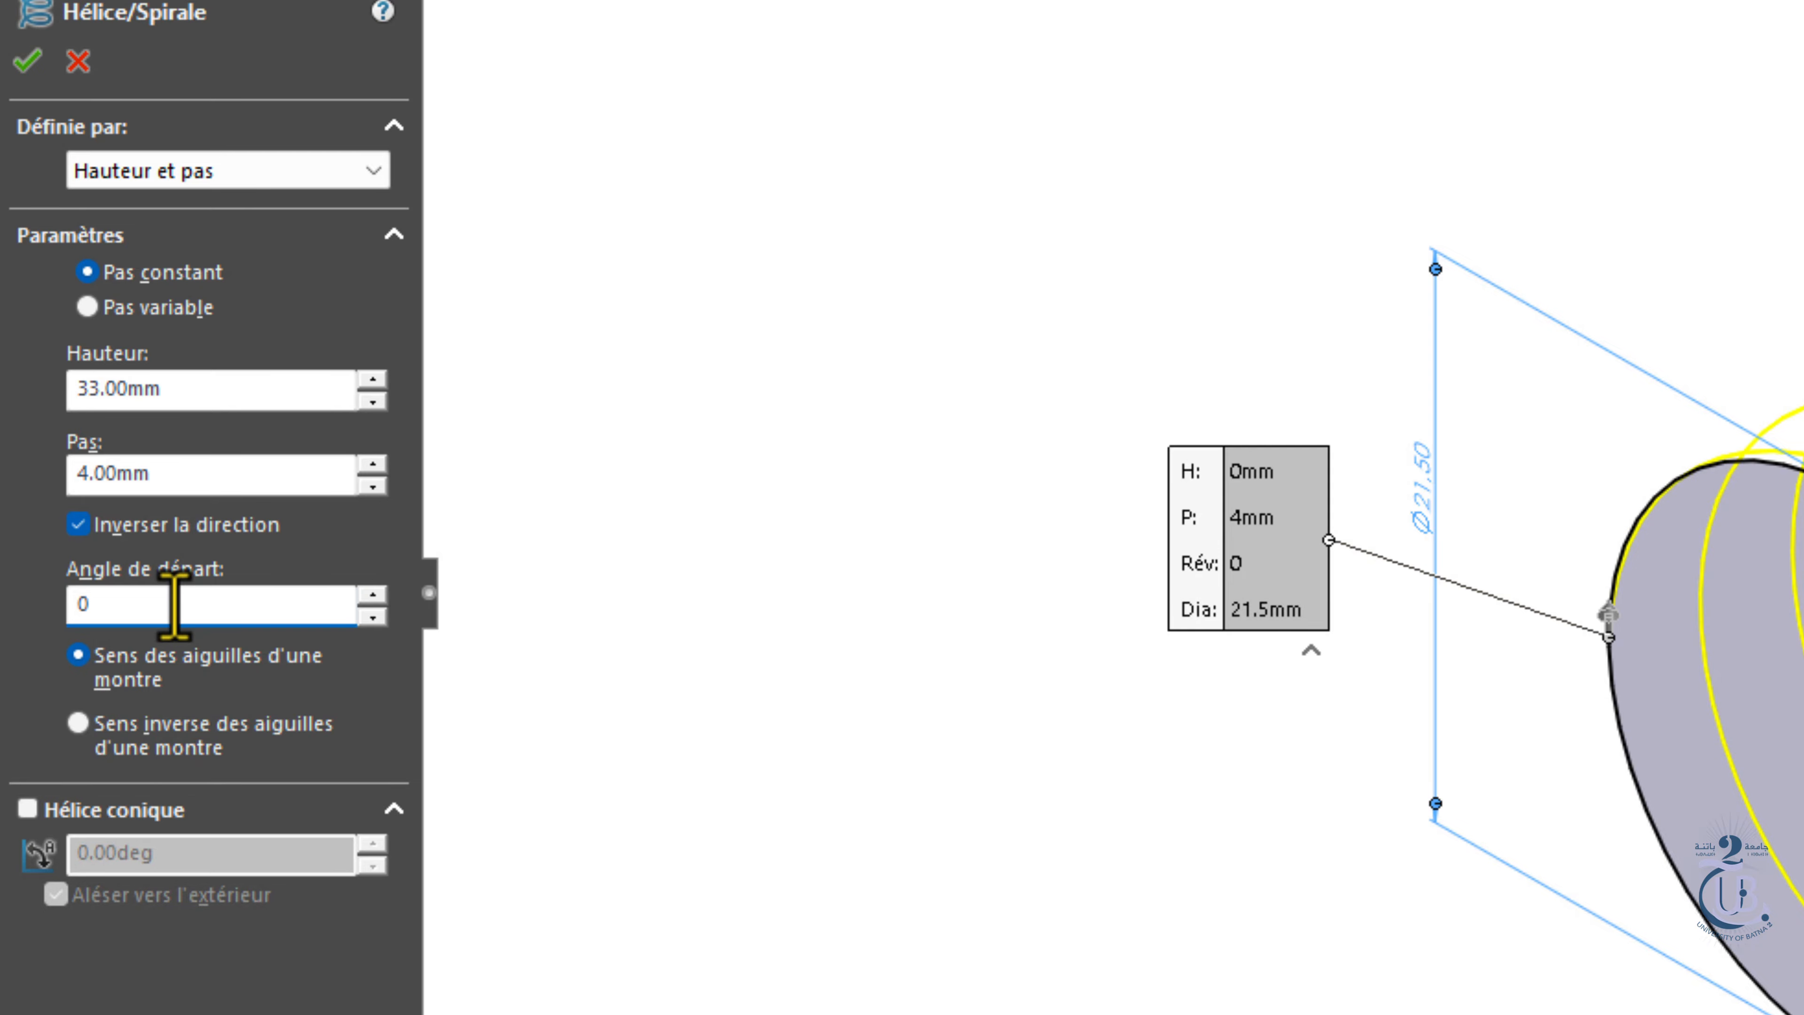
pyautogui.click(77, 723)
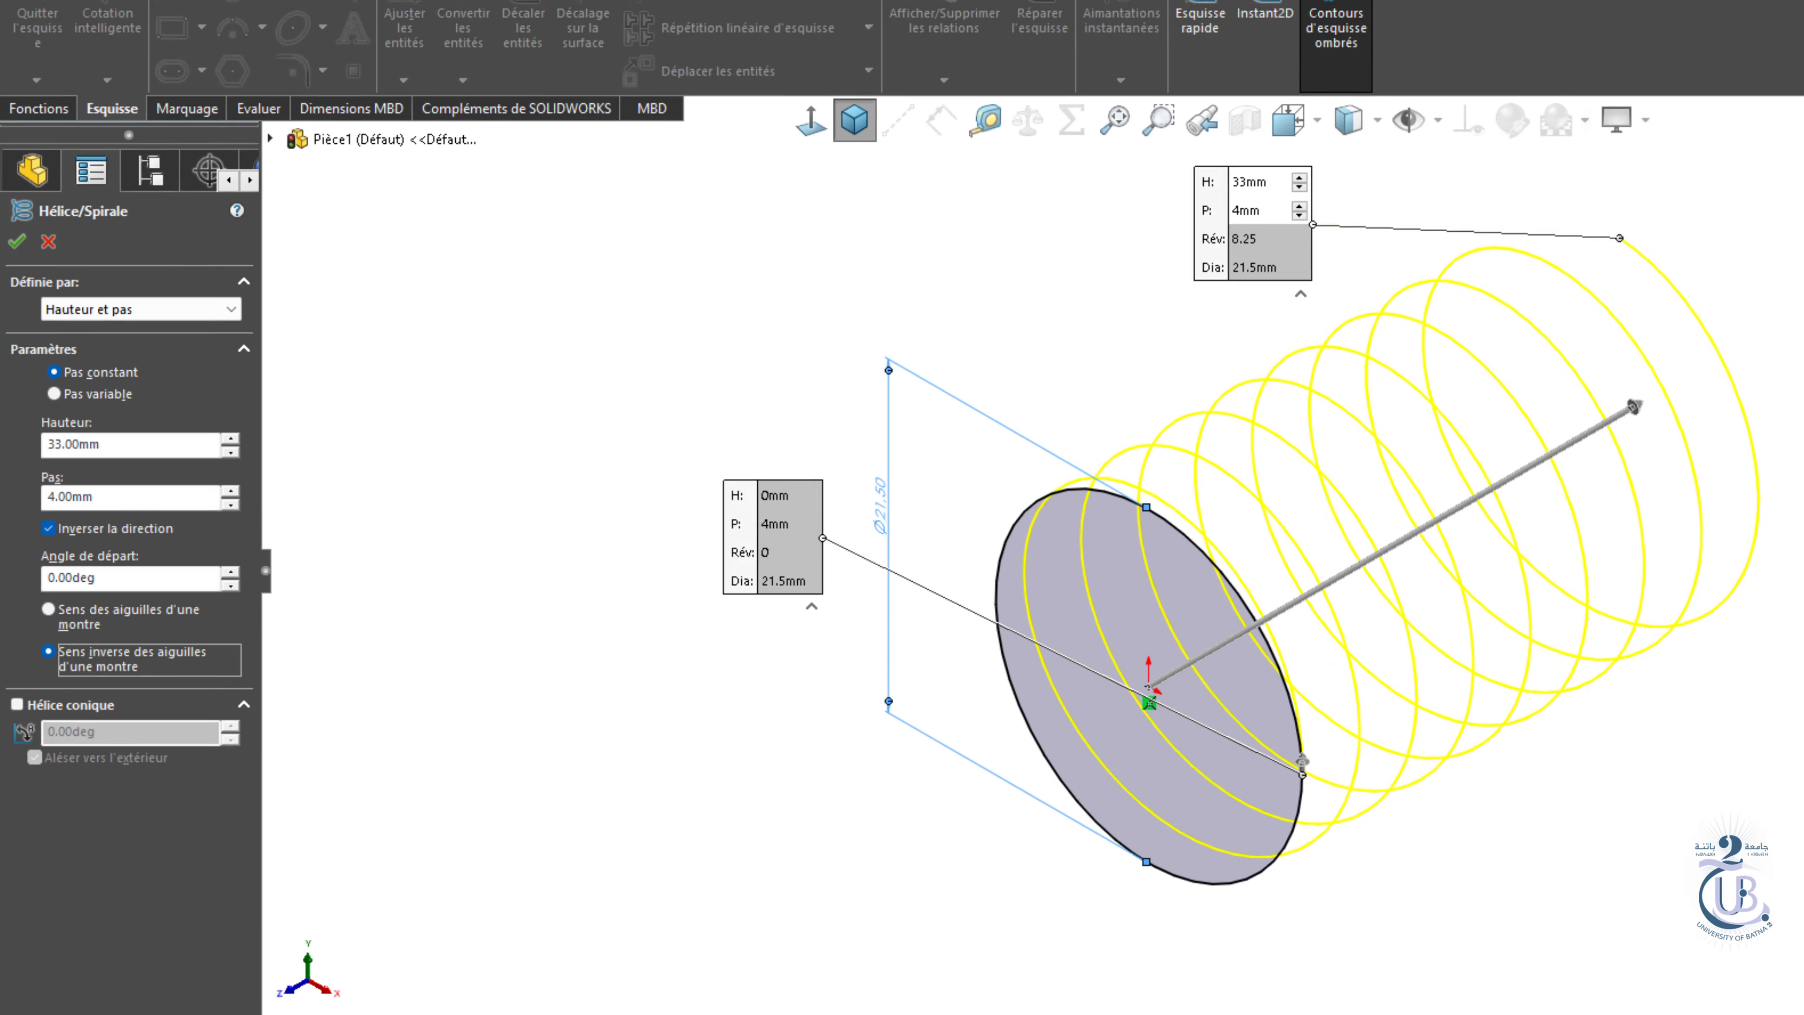
# Compare the helix's revolutions with the number of coils on the spring data sheet and accept the helix.
pyautogui.hotkey('alt', 'Tab')
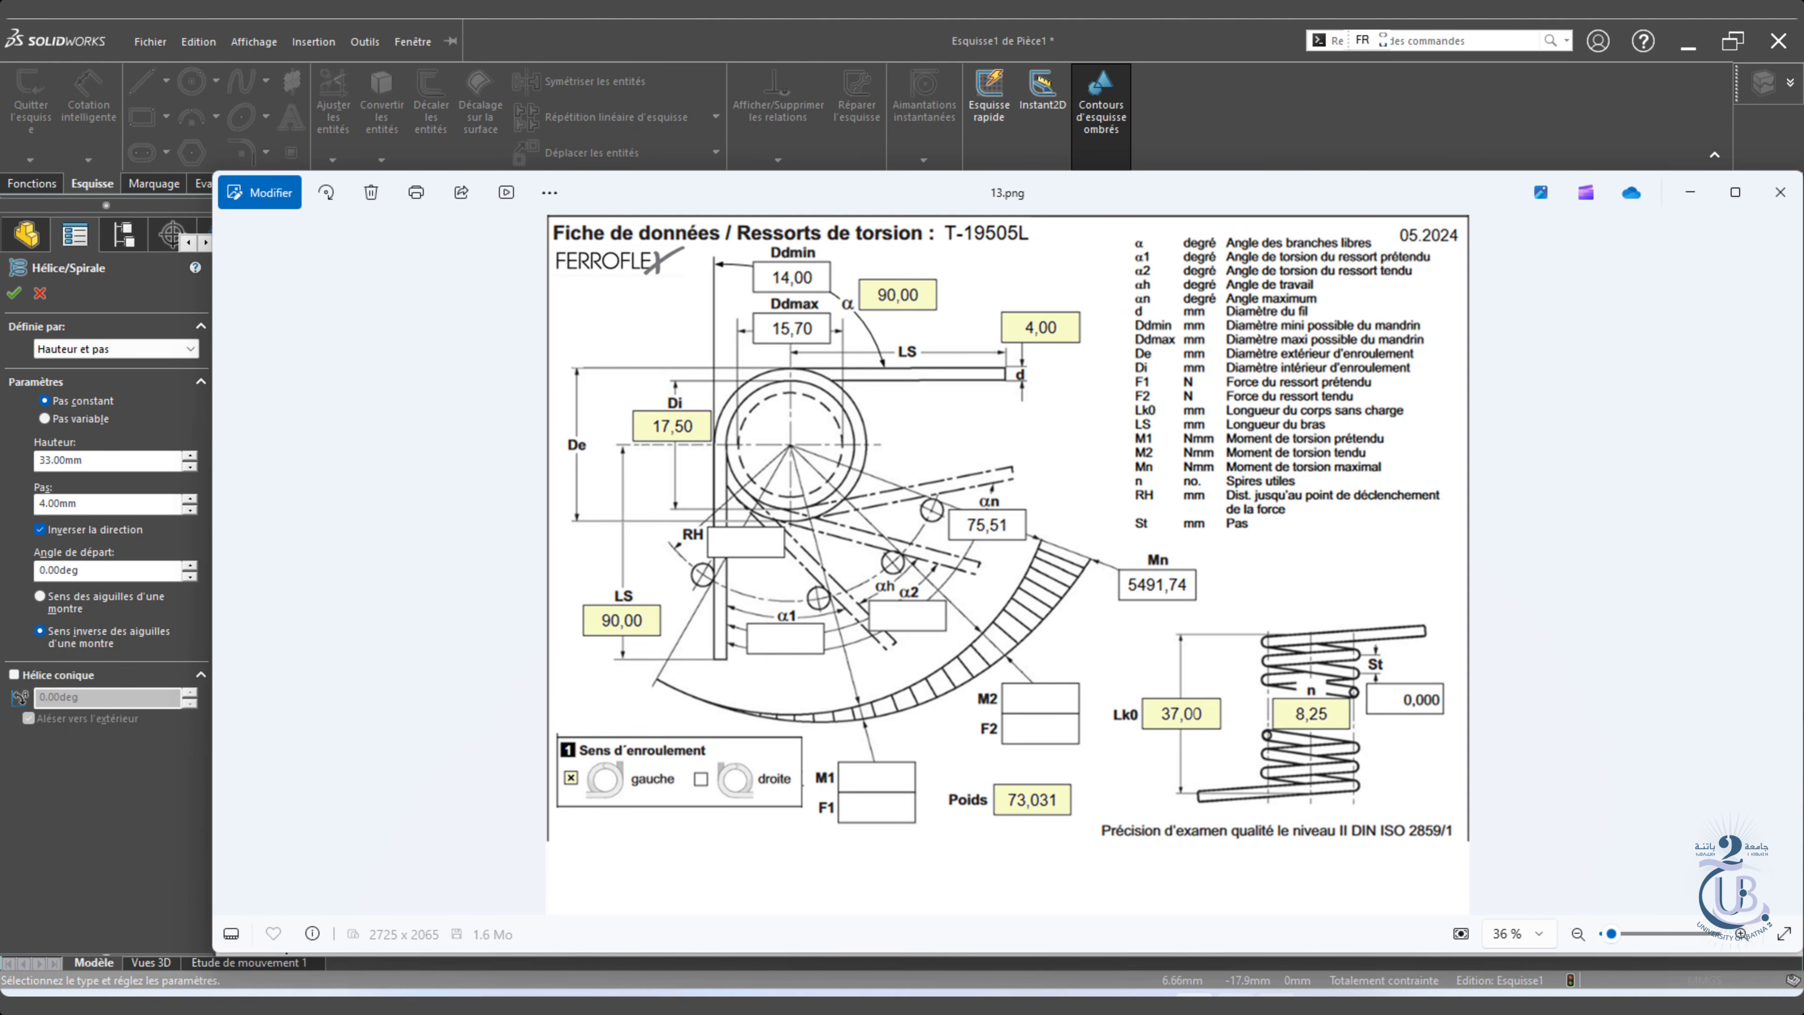
pyautogui.hotkey('alt', 'Tab')
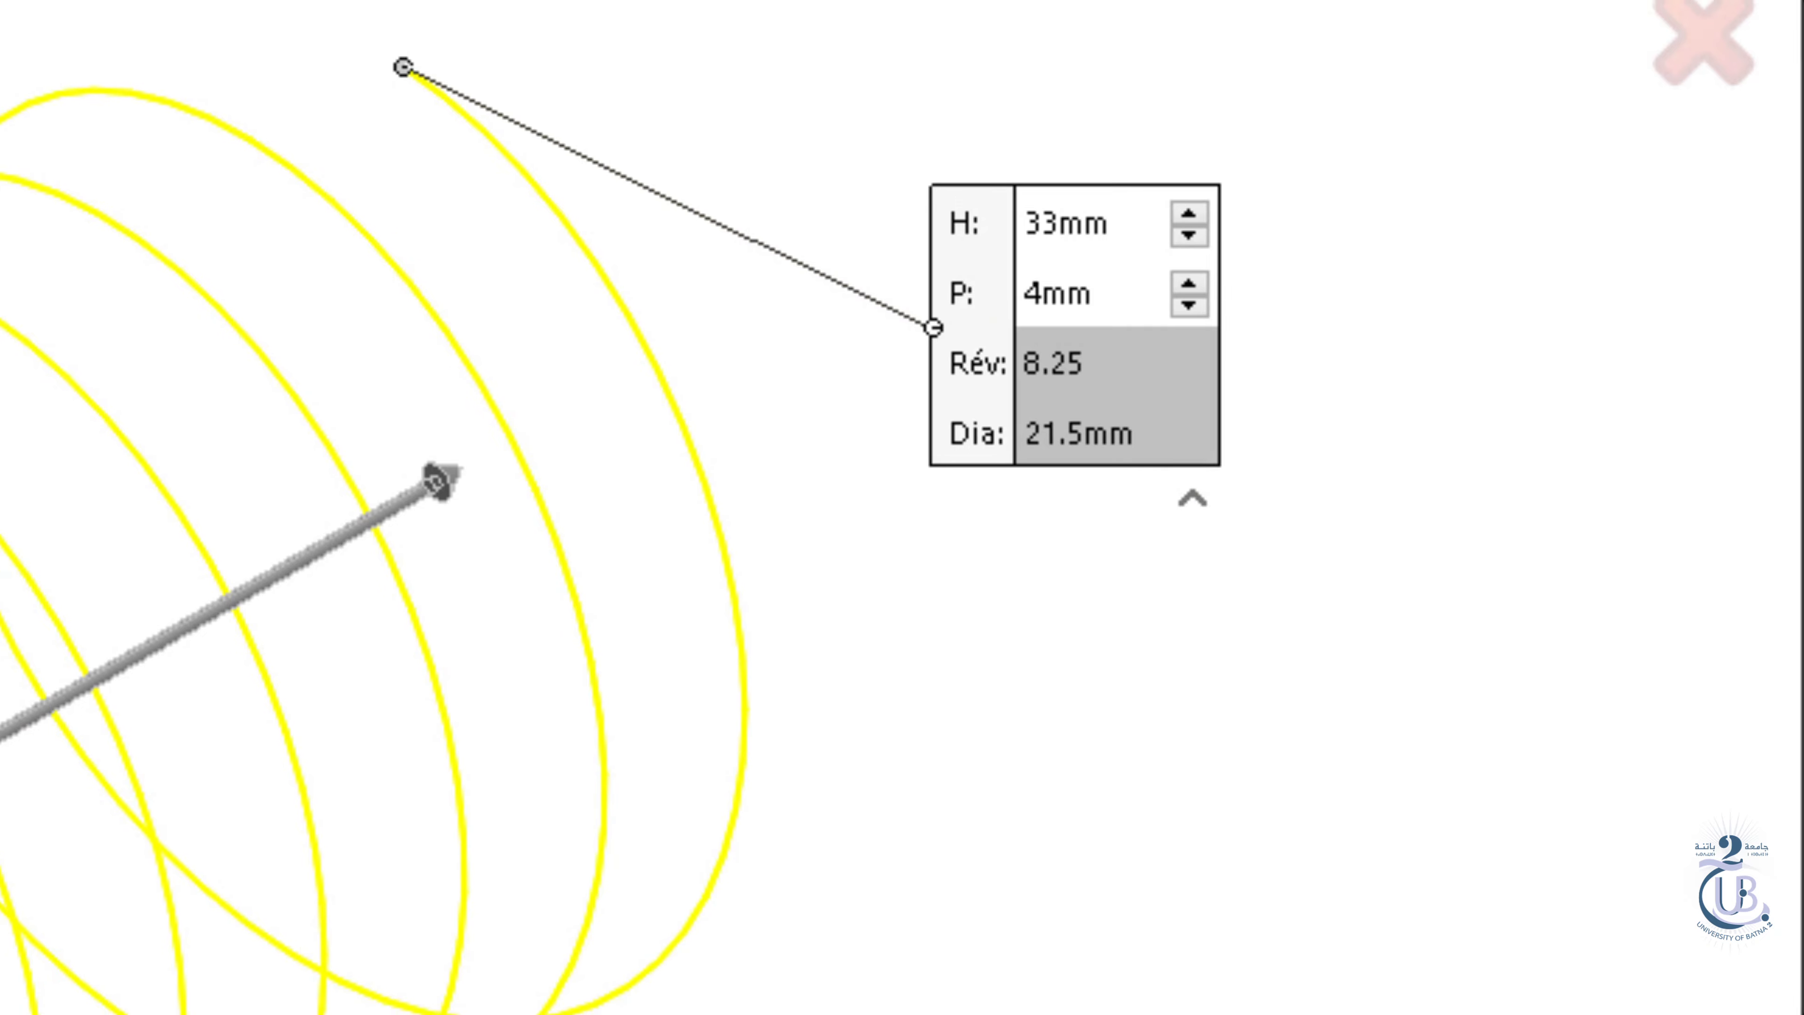
pyautogui.hotkey('alt', 'Tab')
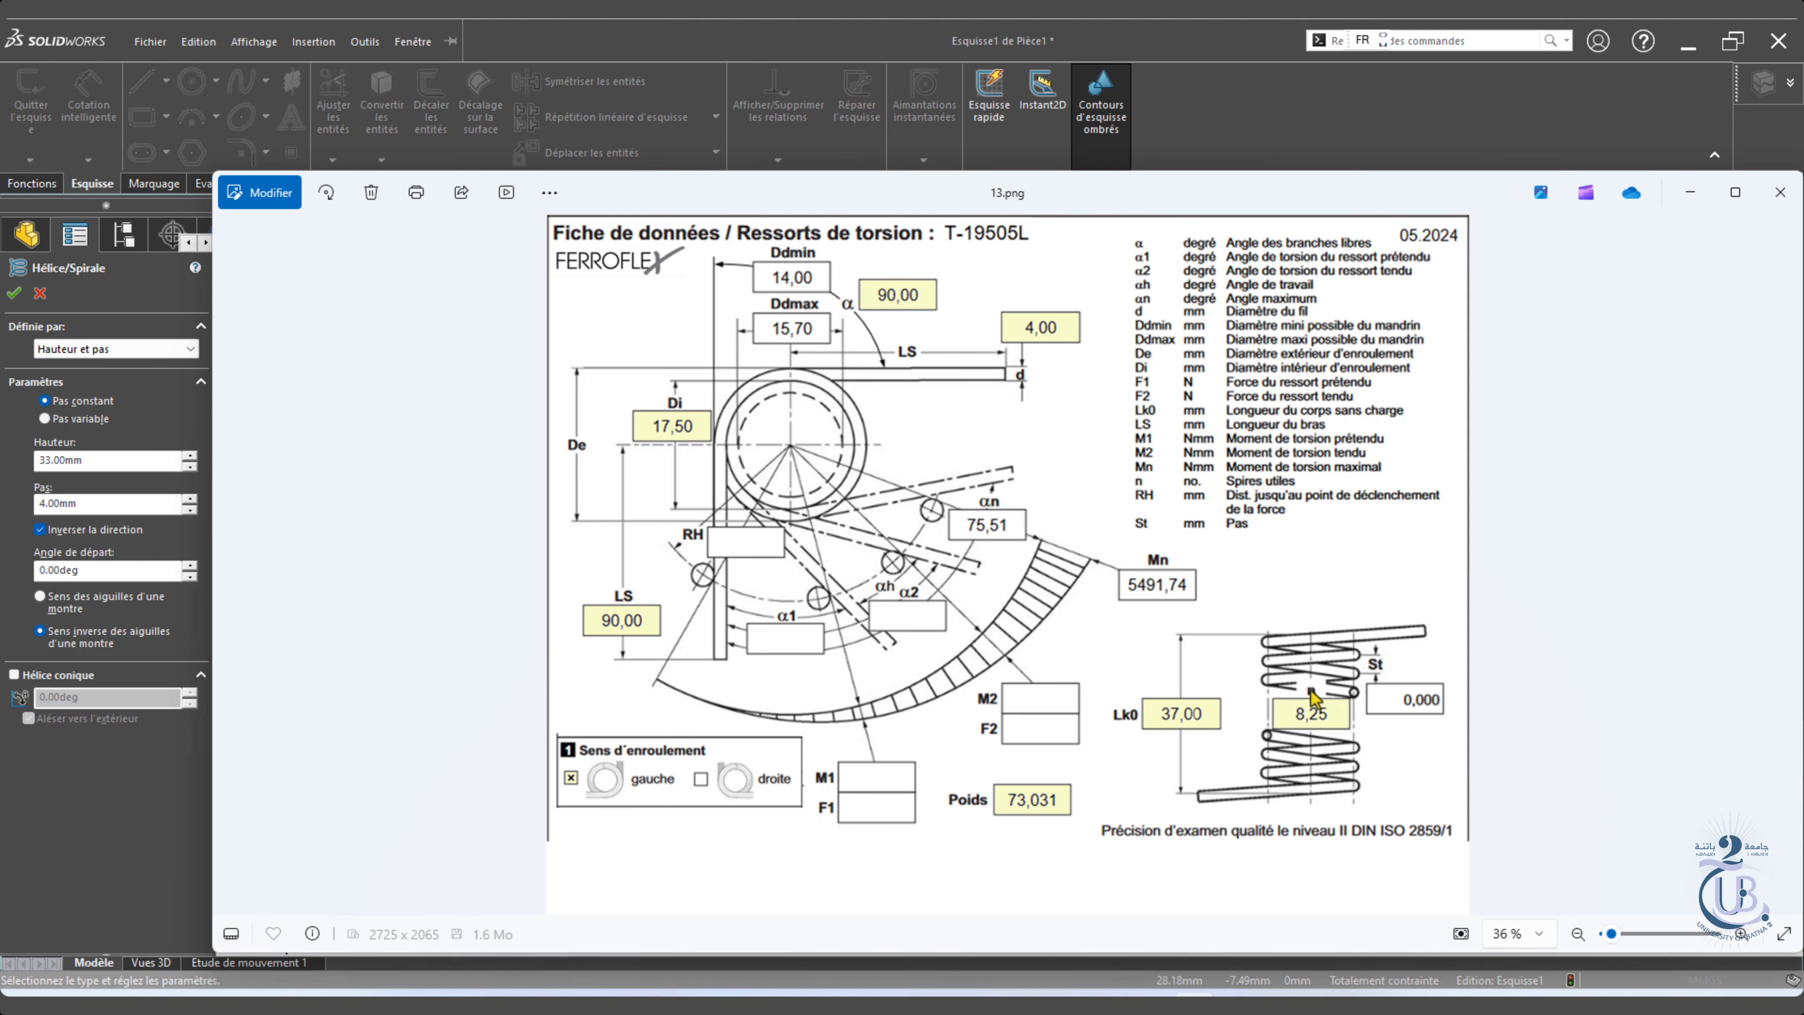
pyautogui.hotkey('alt', 'Tab')
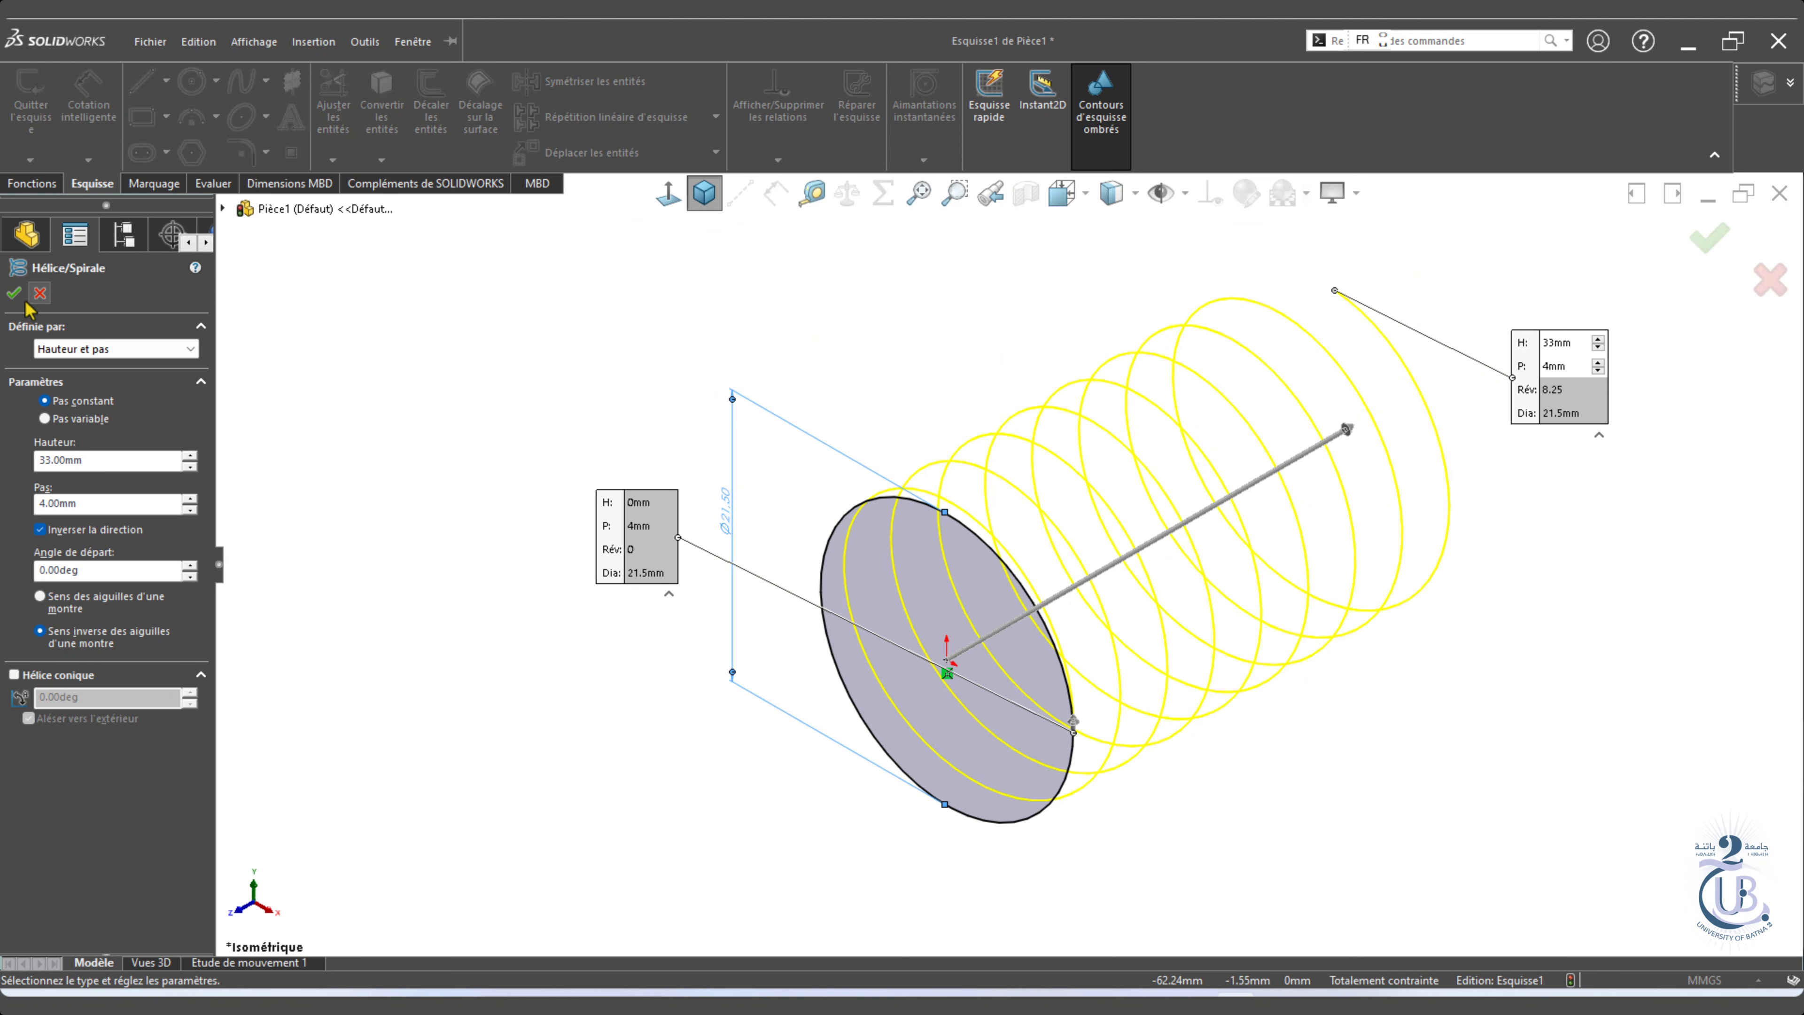
pyautogui.click(13, 295)
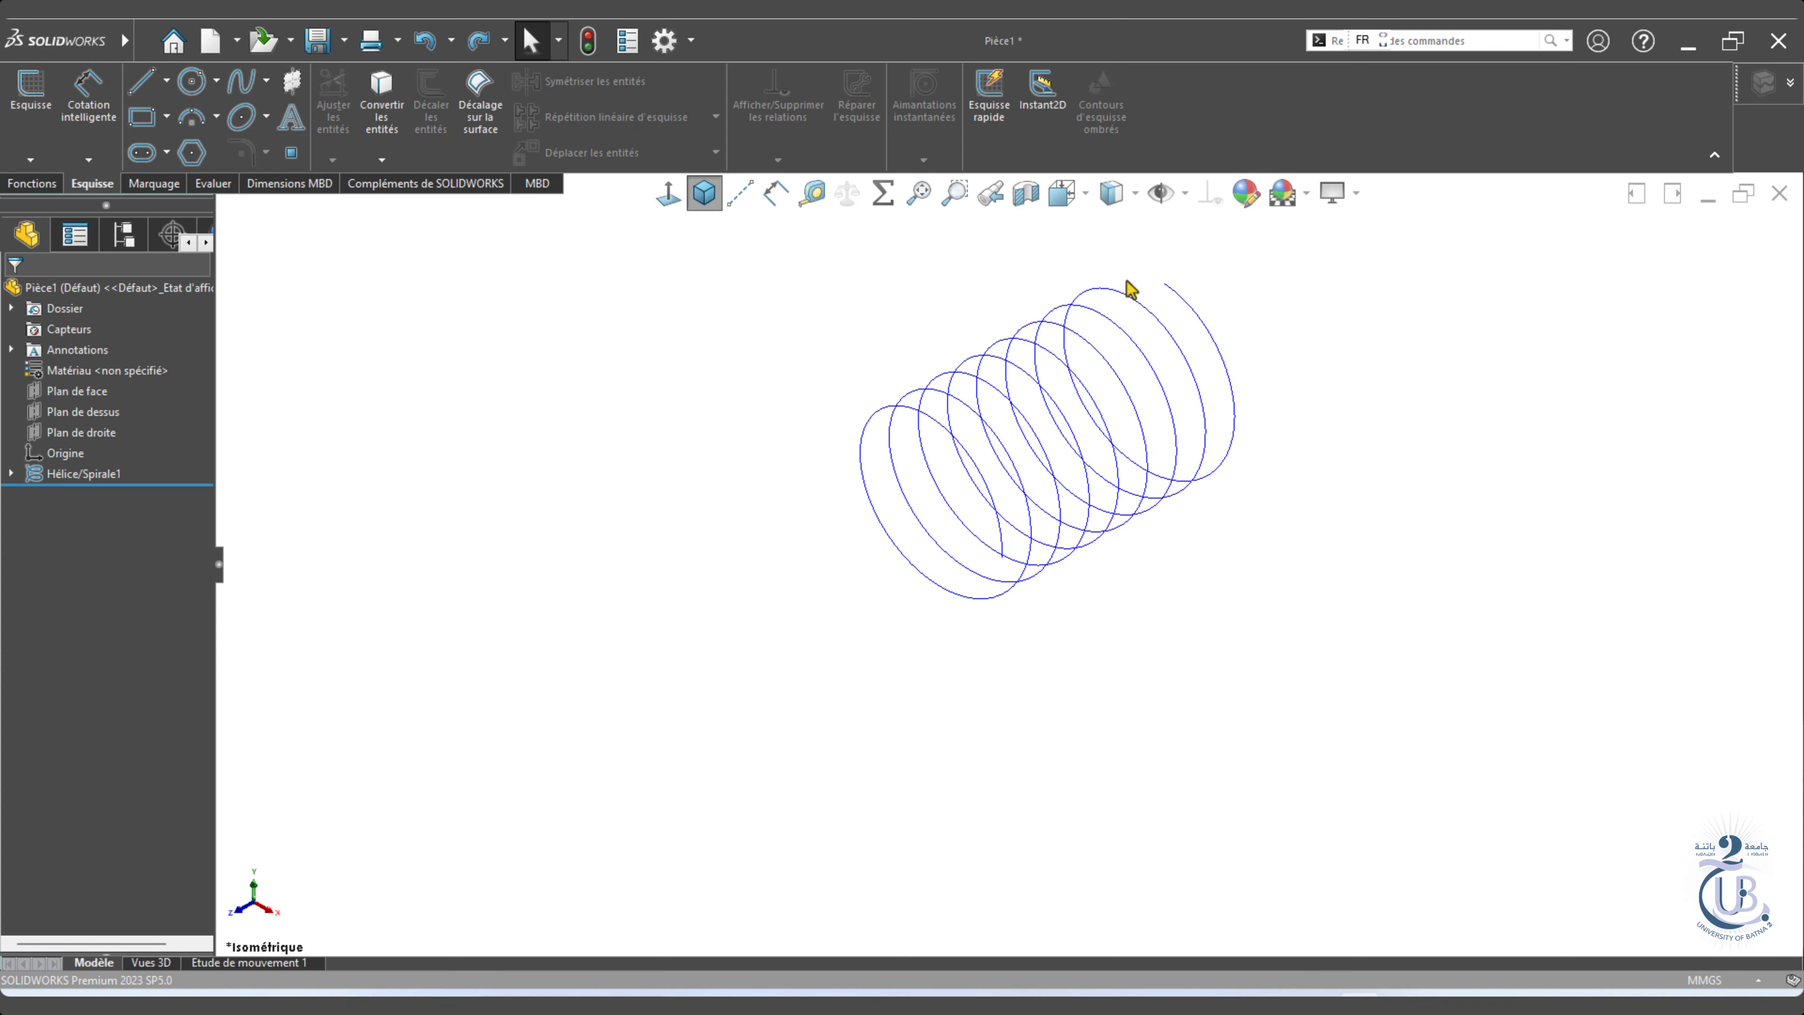
pyautogui.click(77, 391)
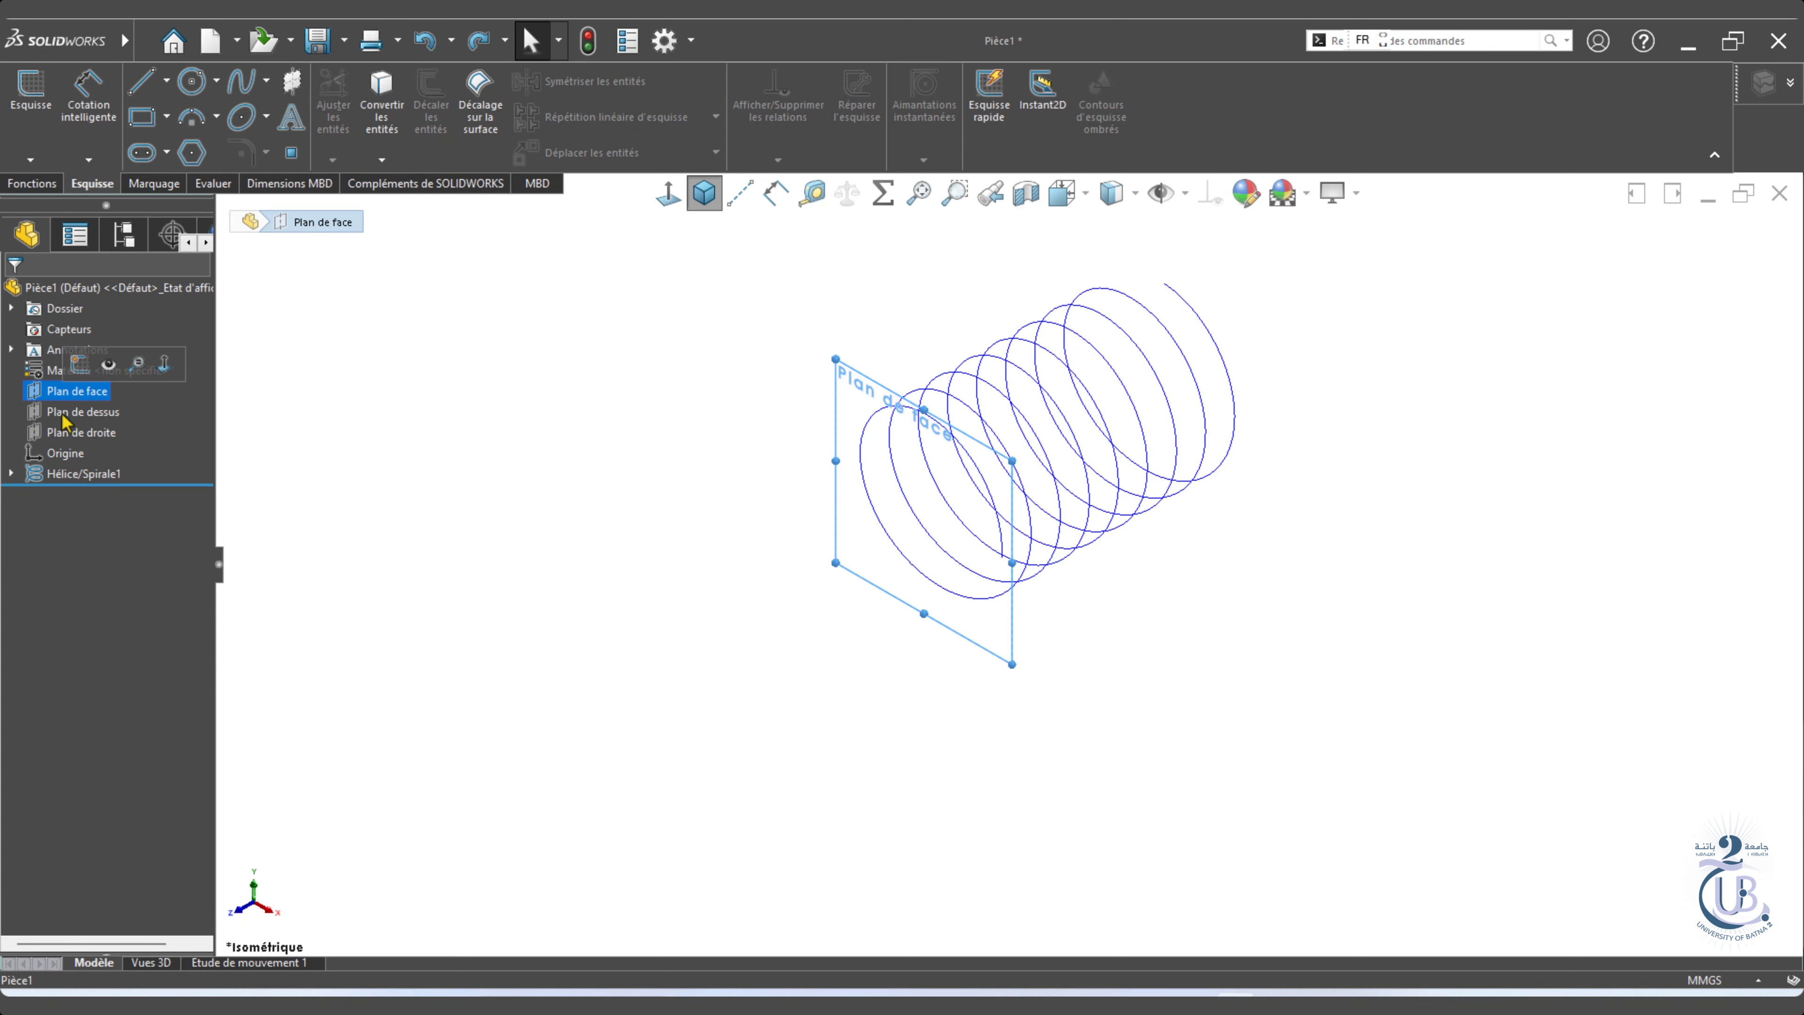
pyautogui.click(80, 433)
pyautogui.click(60, 412)
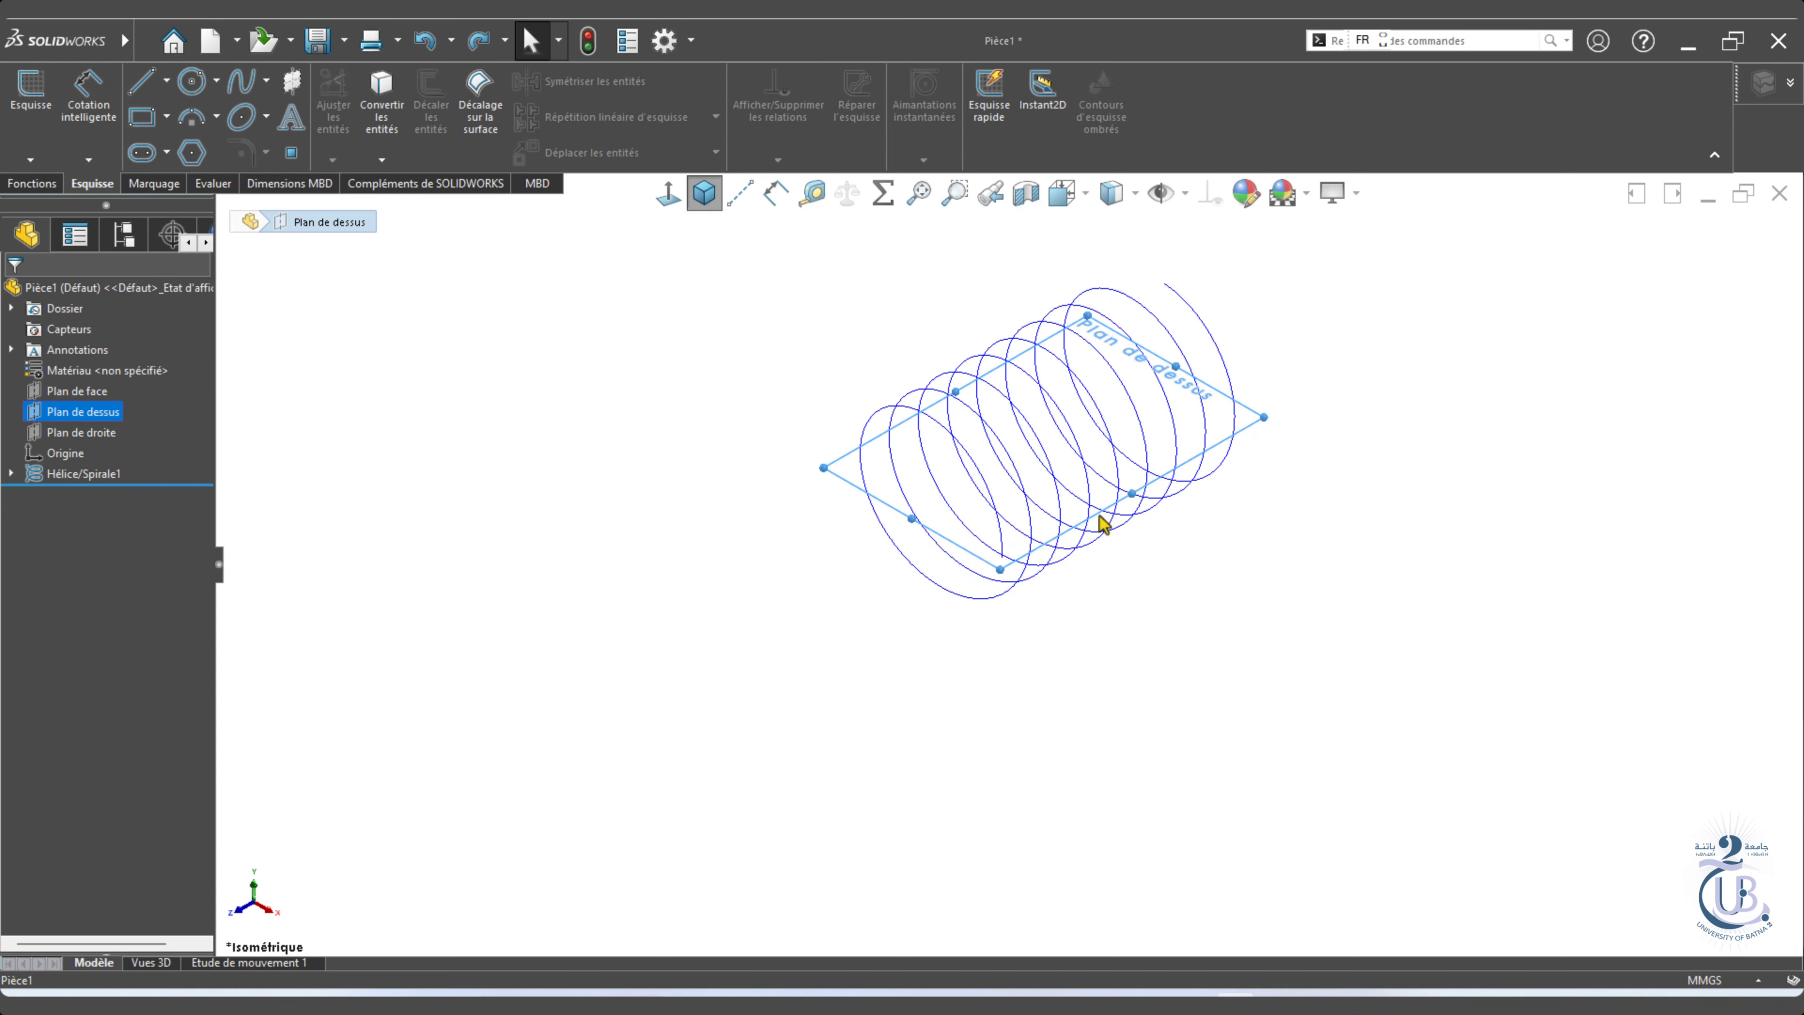
pyautogui.click(1210, 598)
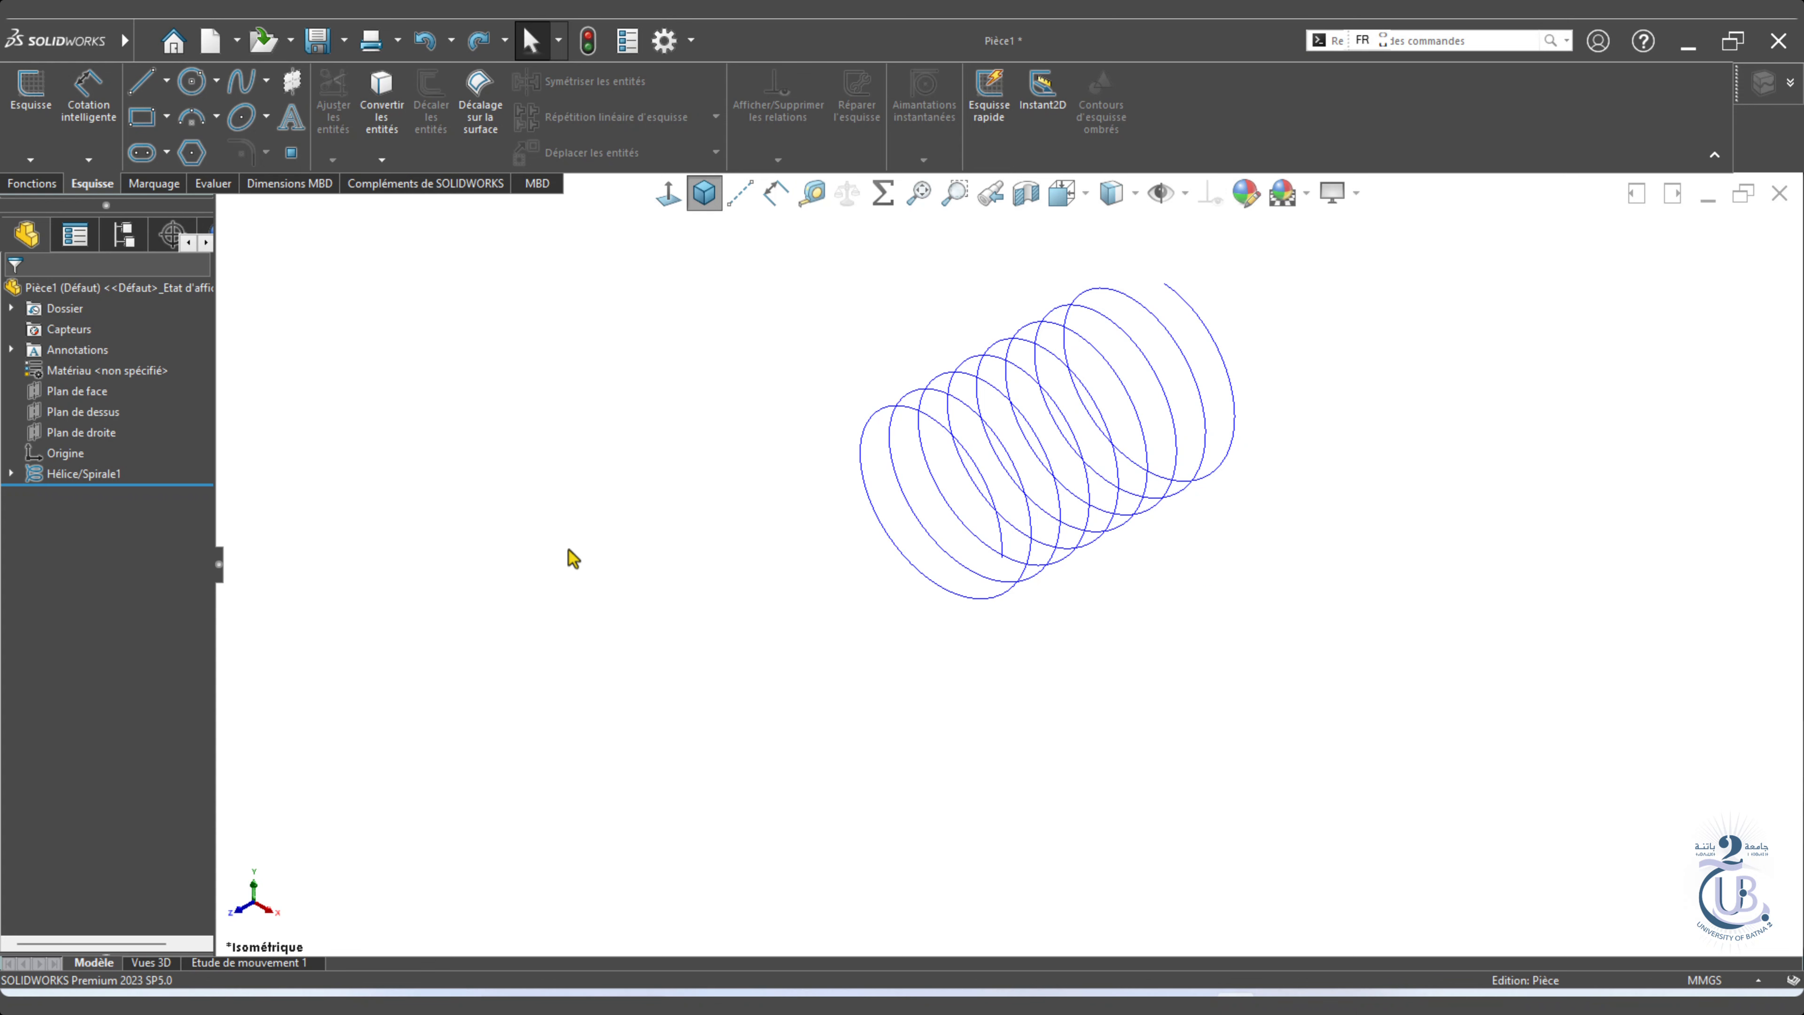
# In a new 3D sketch, draw a line about 24 mm long straight down along Y from the front end of the helix.
pyautogui.click(30, 159)
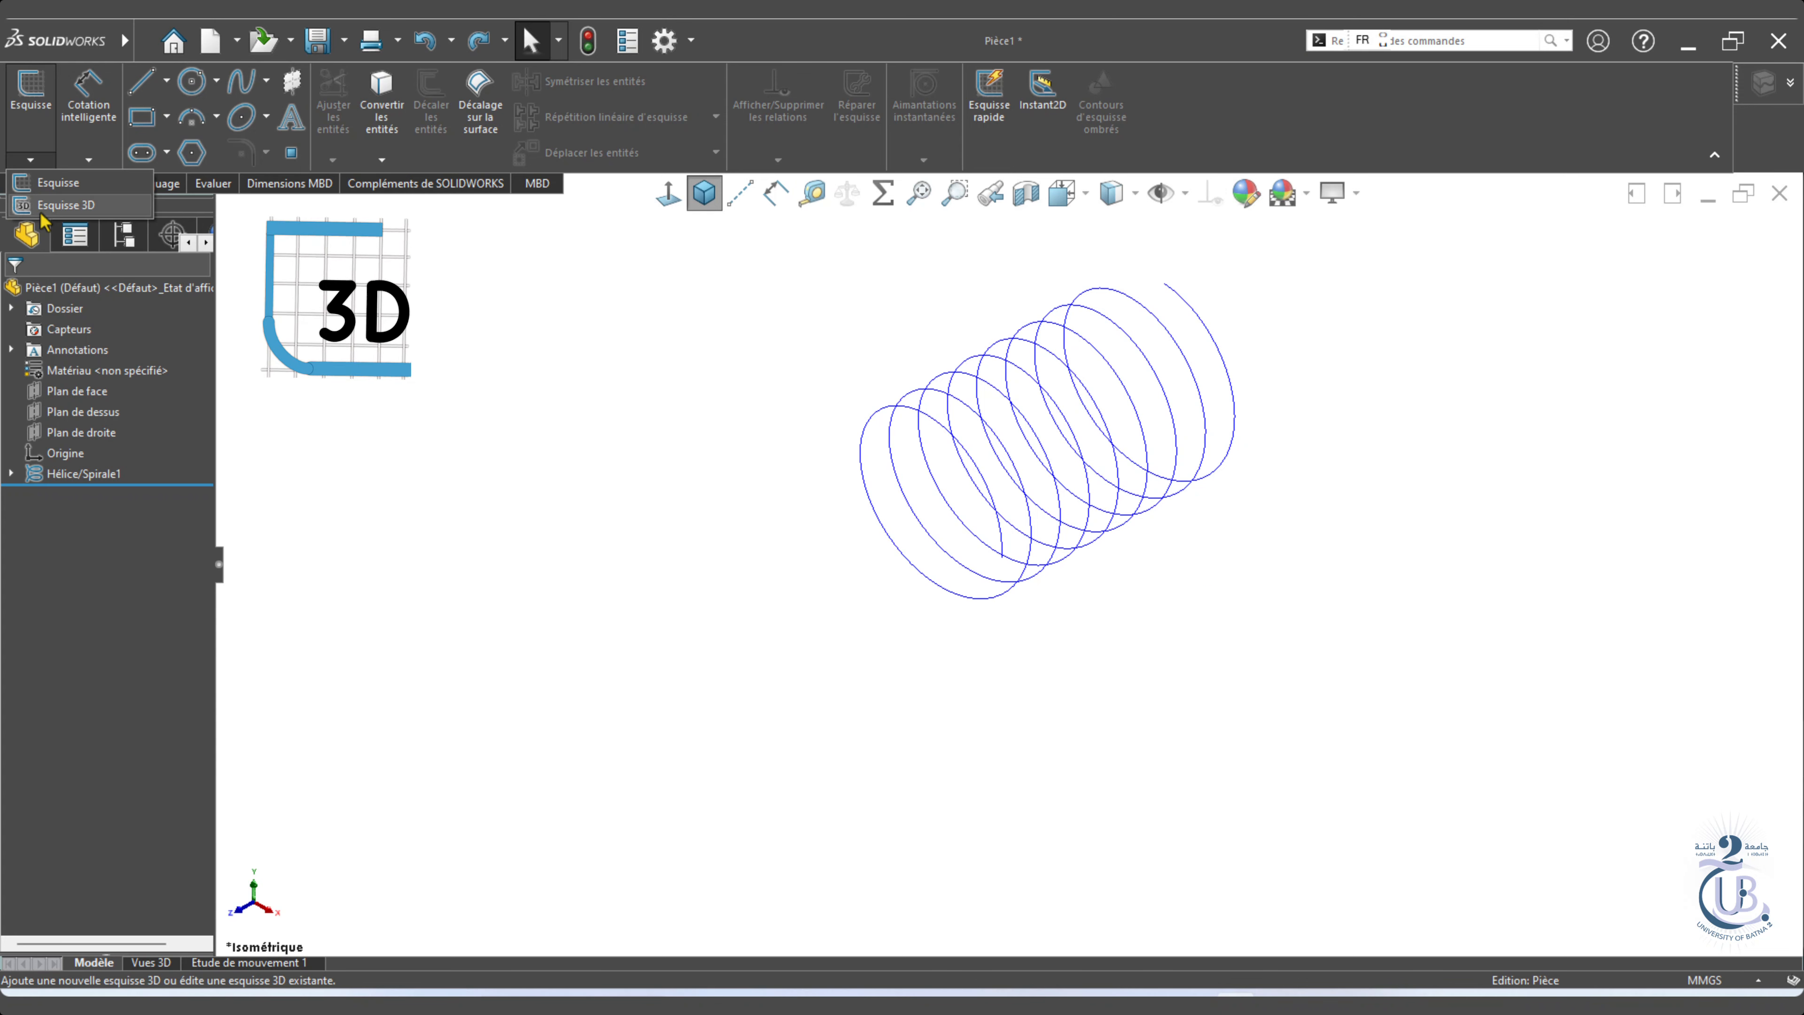
pyautogui.click(42, 211)
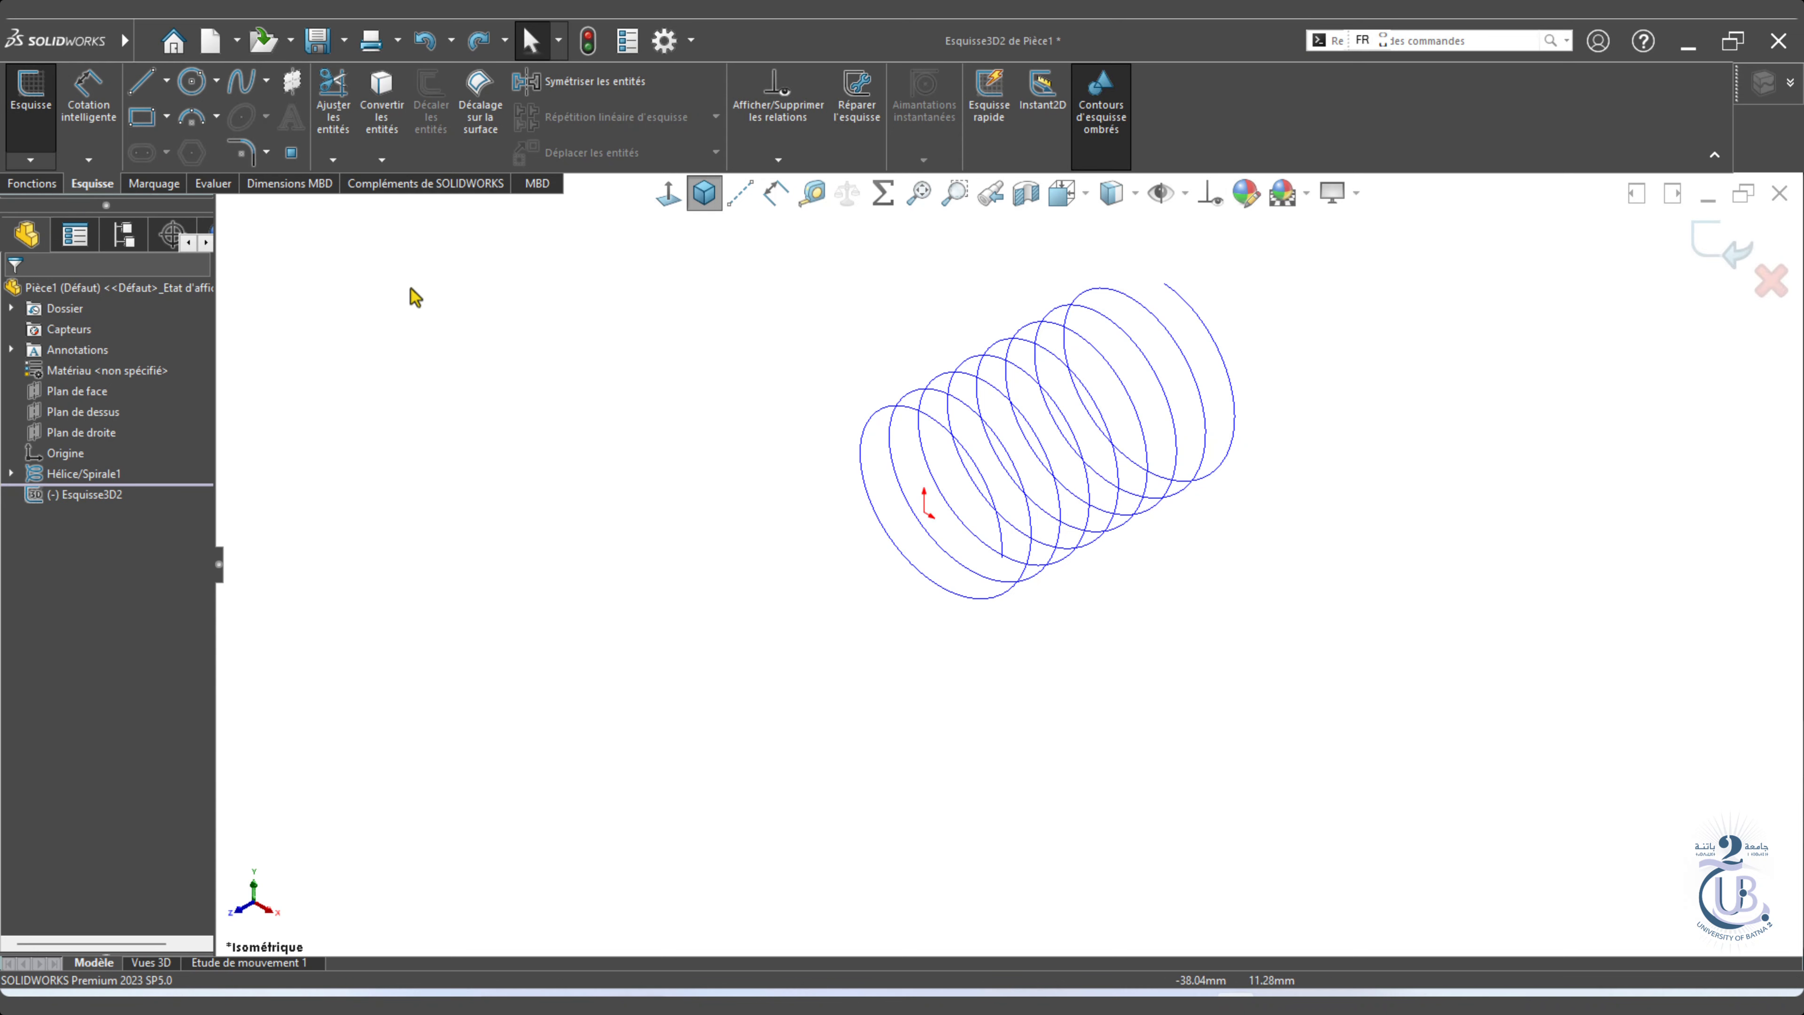
pyautogui.click(141, 80)
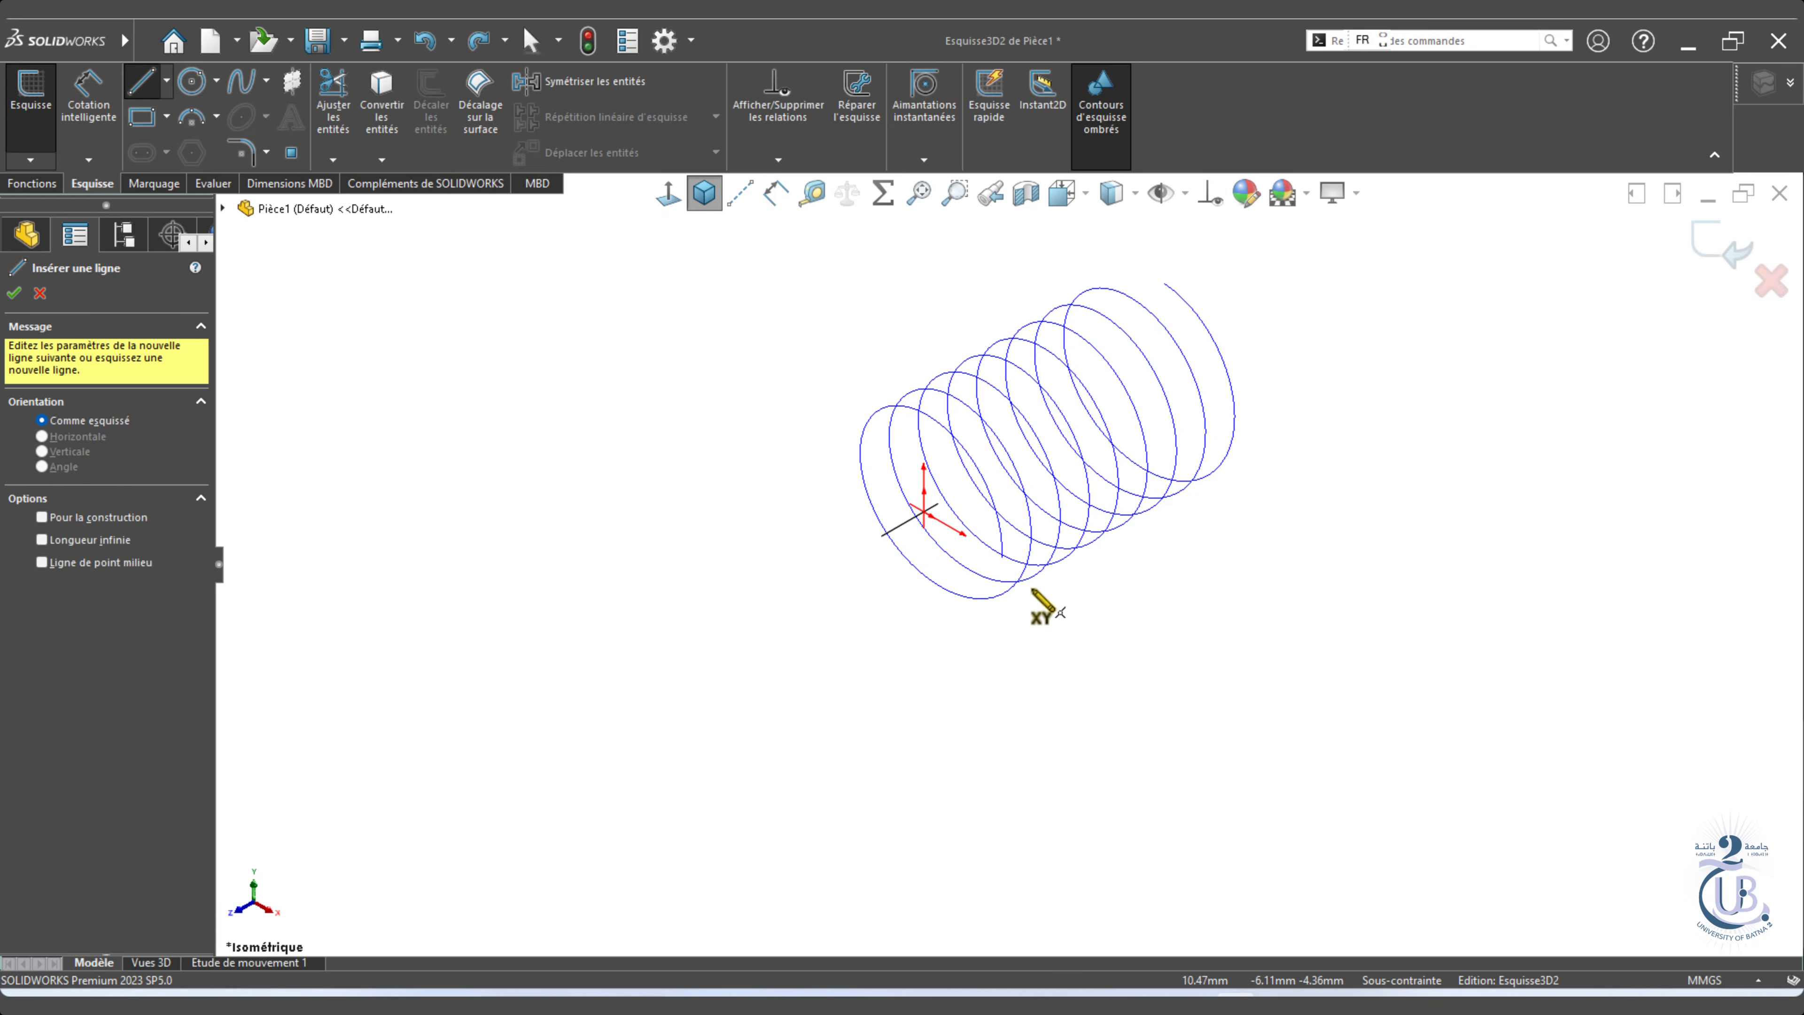
pyautogui.scroll(-2, 1057, 487)
pyautogui.scroll(-5, 936, 672)
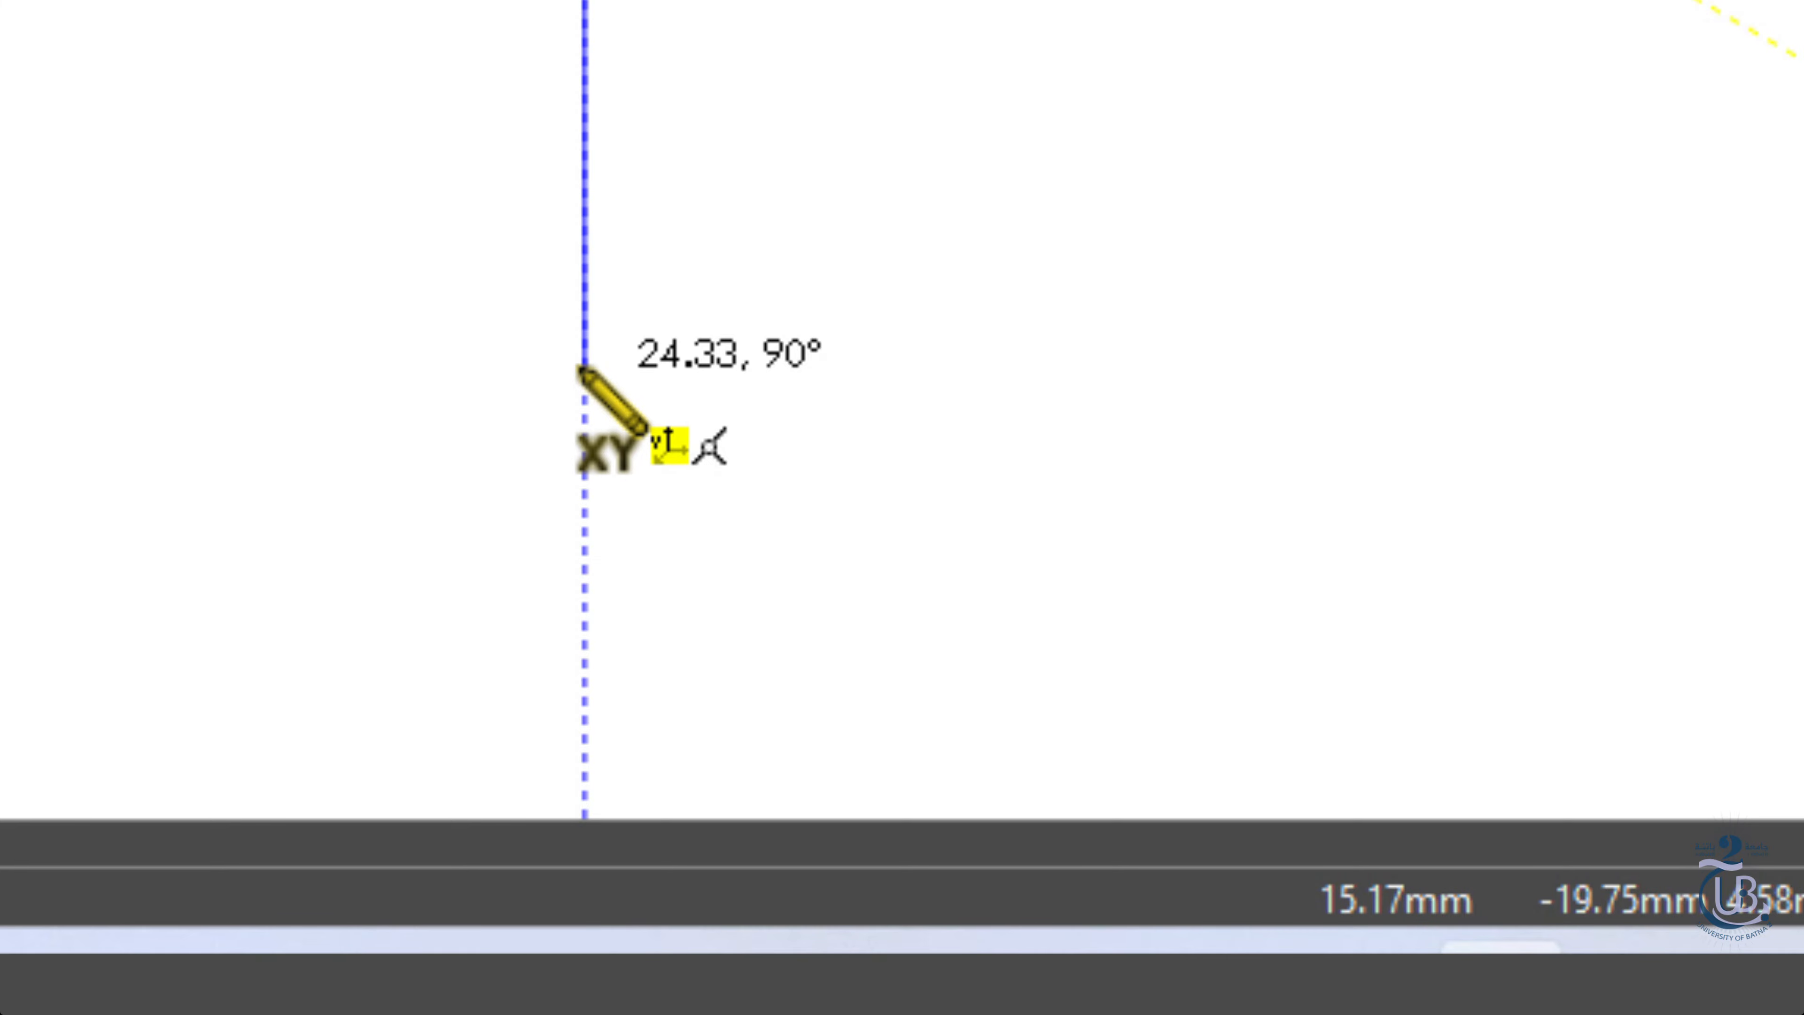
pyautogui.click(583, 370)
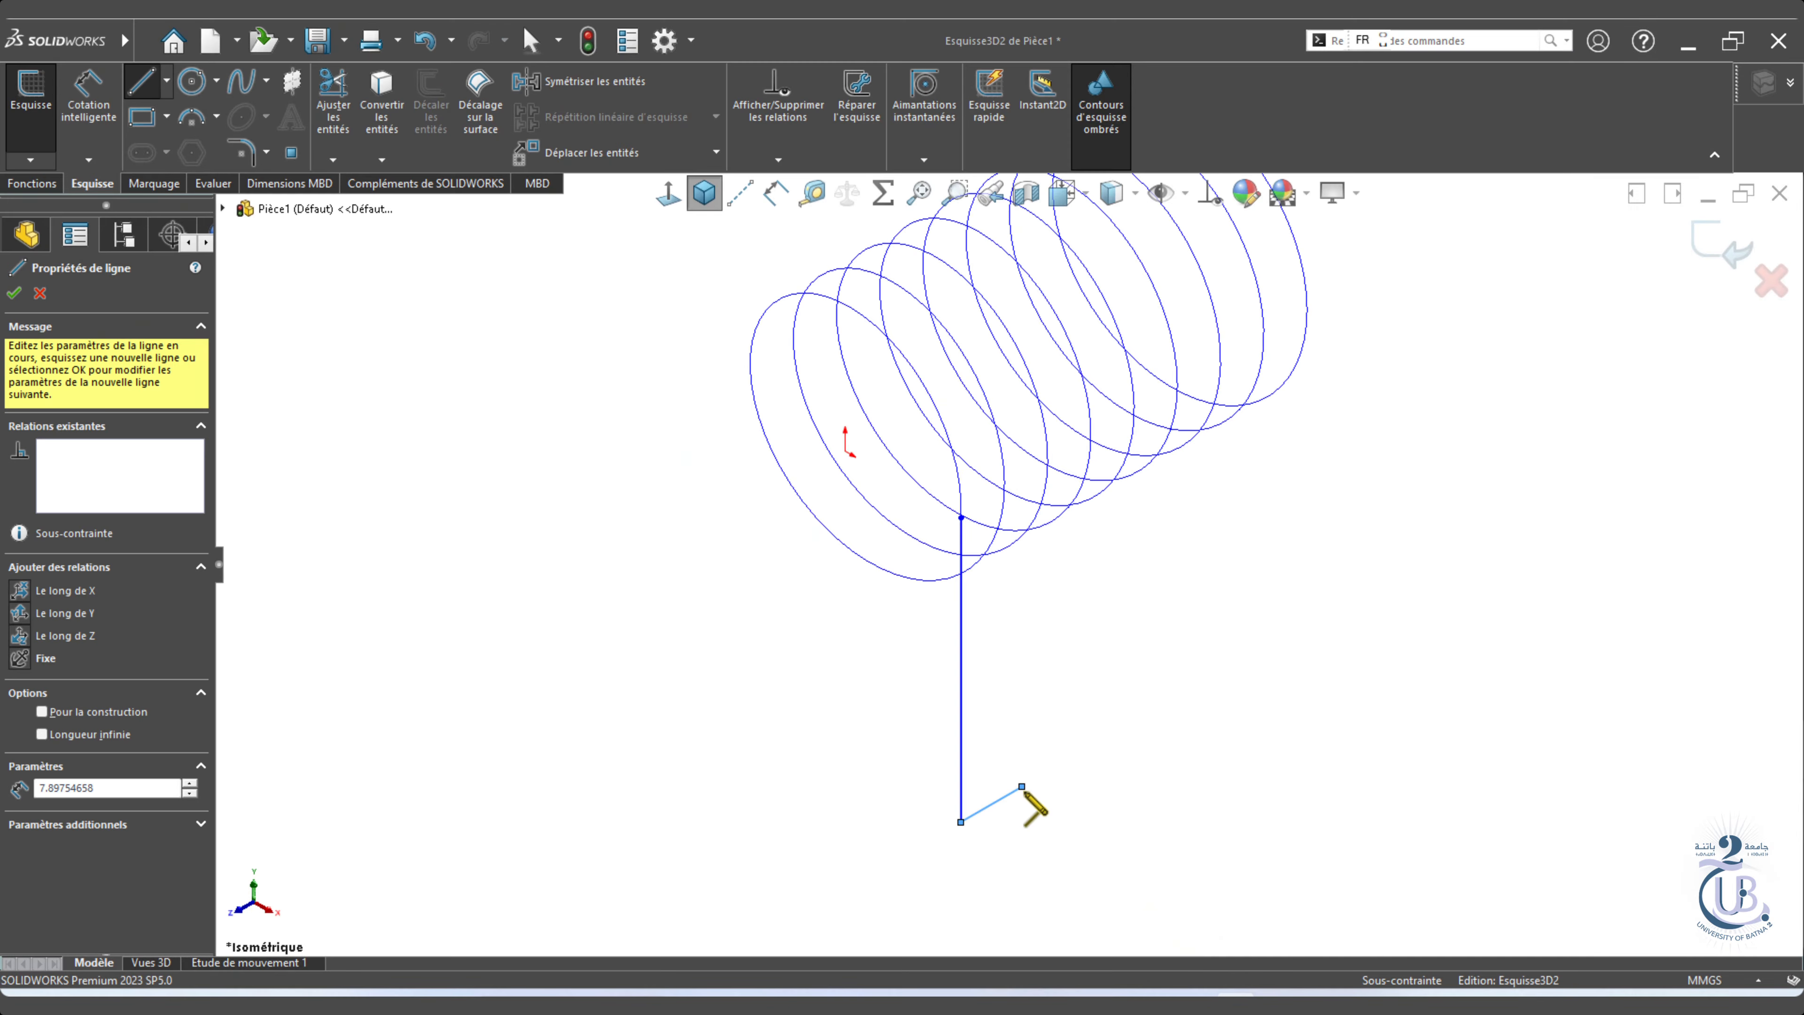
pyautogui.press('Escape')
# Dimension the vertical leg line to 90 mm and exit the 3D sketch.
pyautogui.click(775, 195)
pyautogui.click(962, 717)
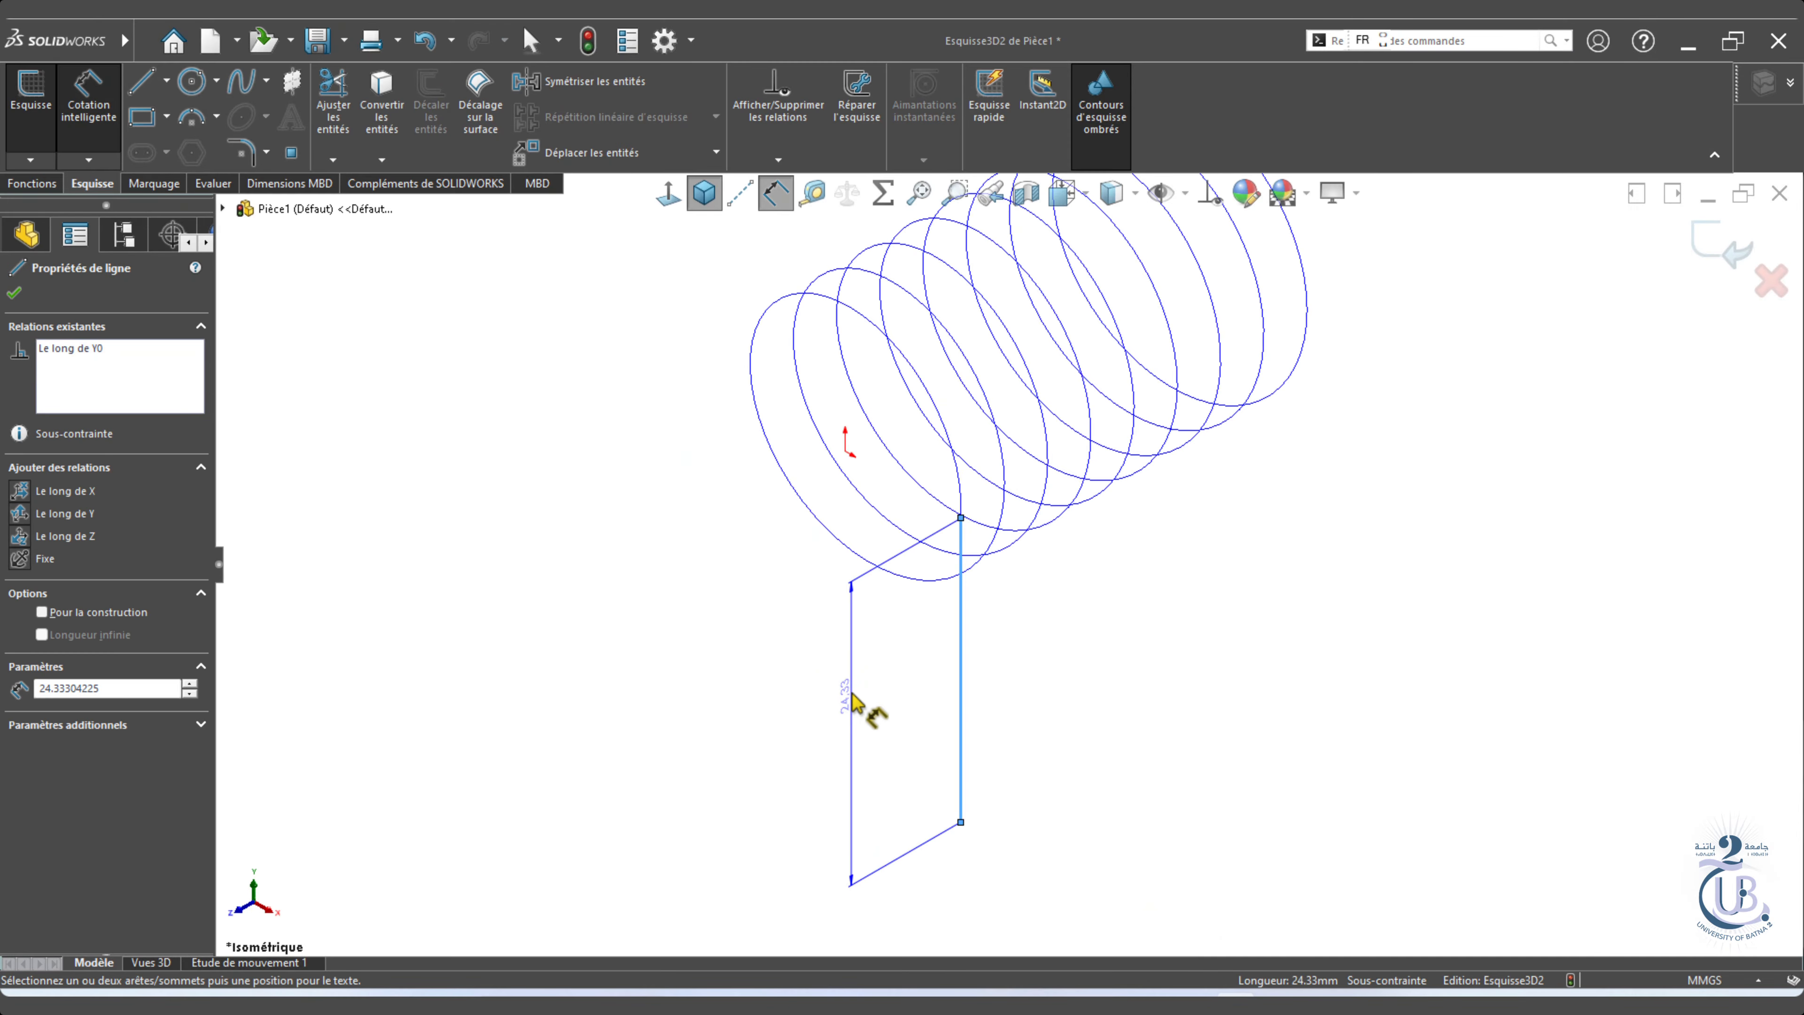
pyautogui.click(856, 707)
pyautogui.write('90')
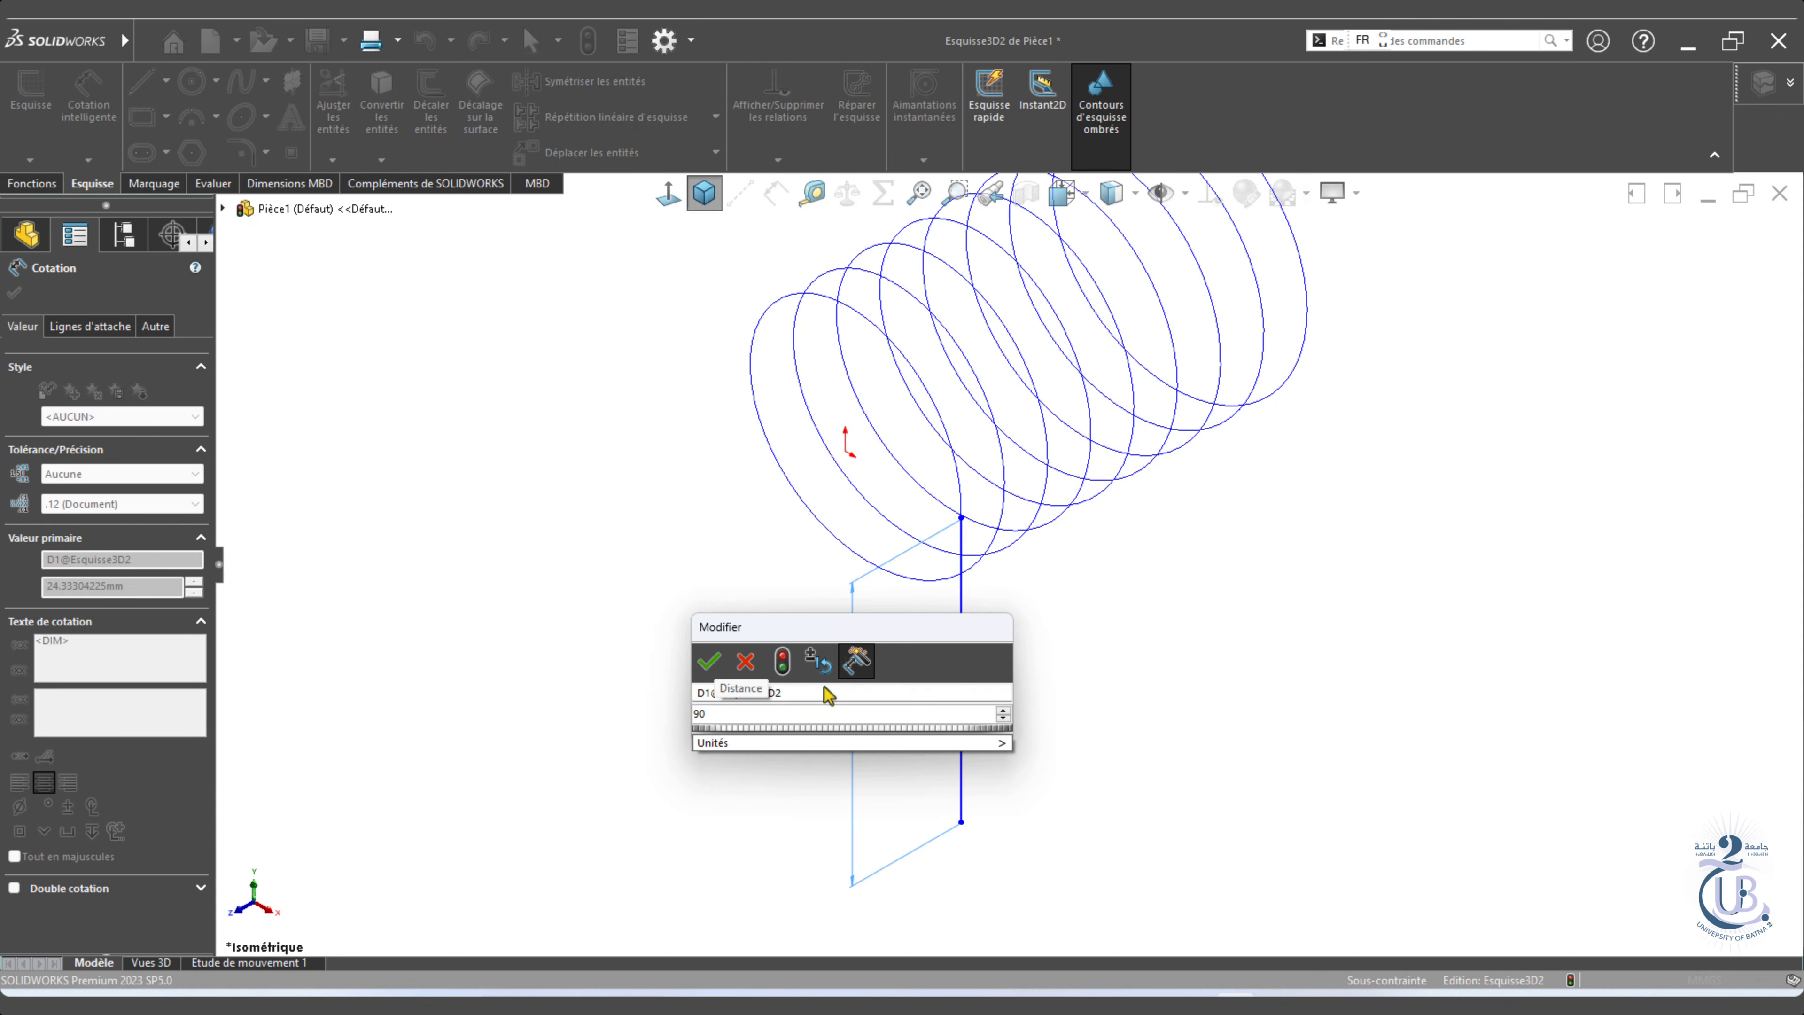
pyautogui.click(704, 667)
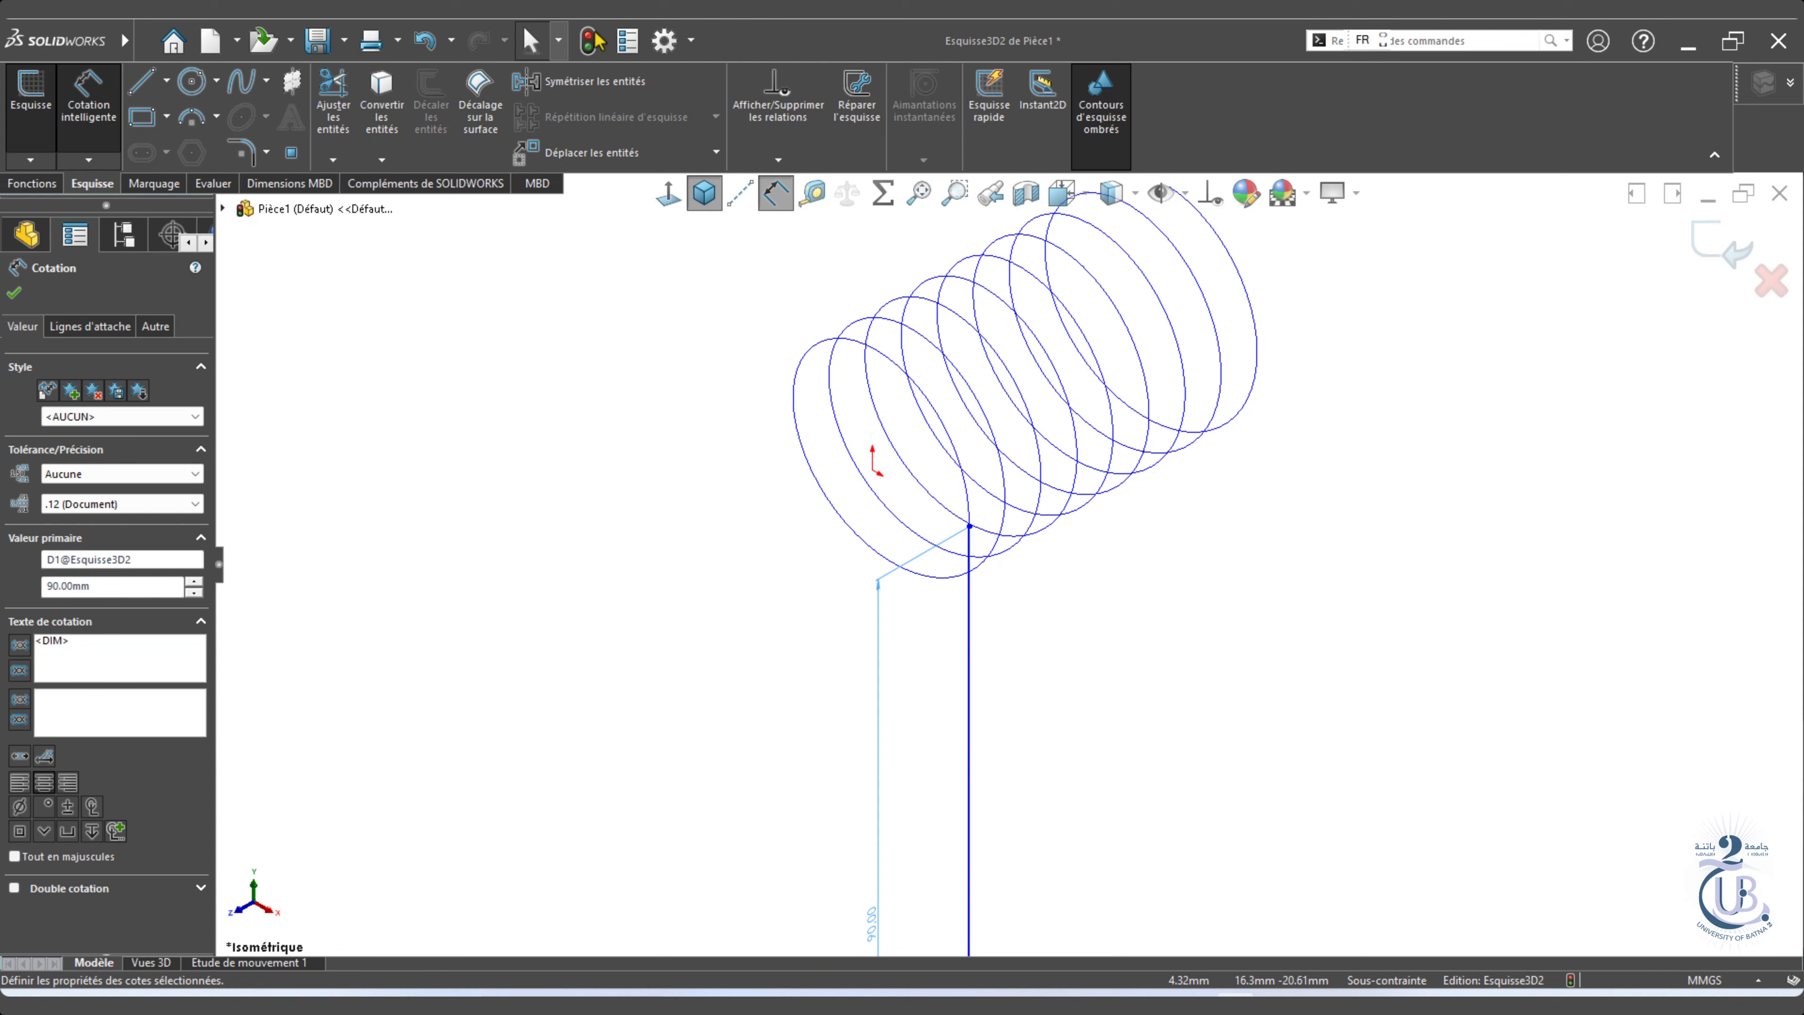
pyautogui.press('Escape')
pyautogui.hotkey('ctrl', 'b')
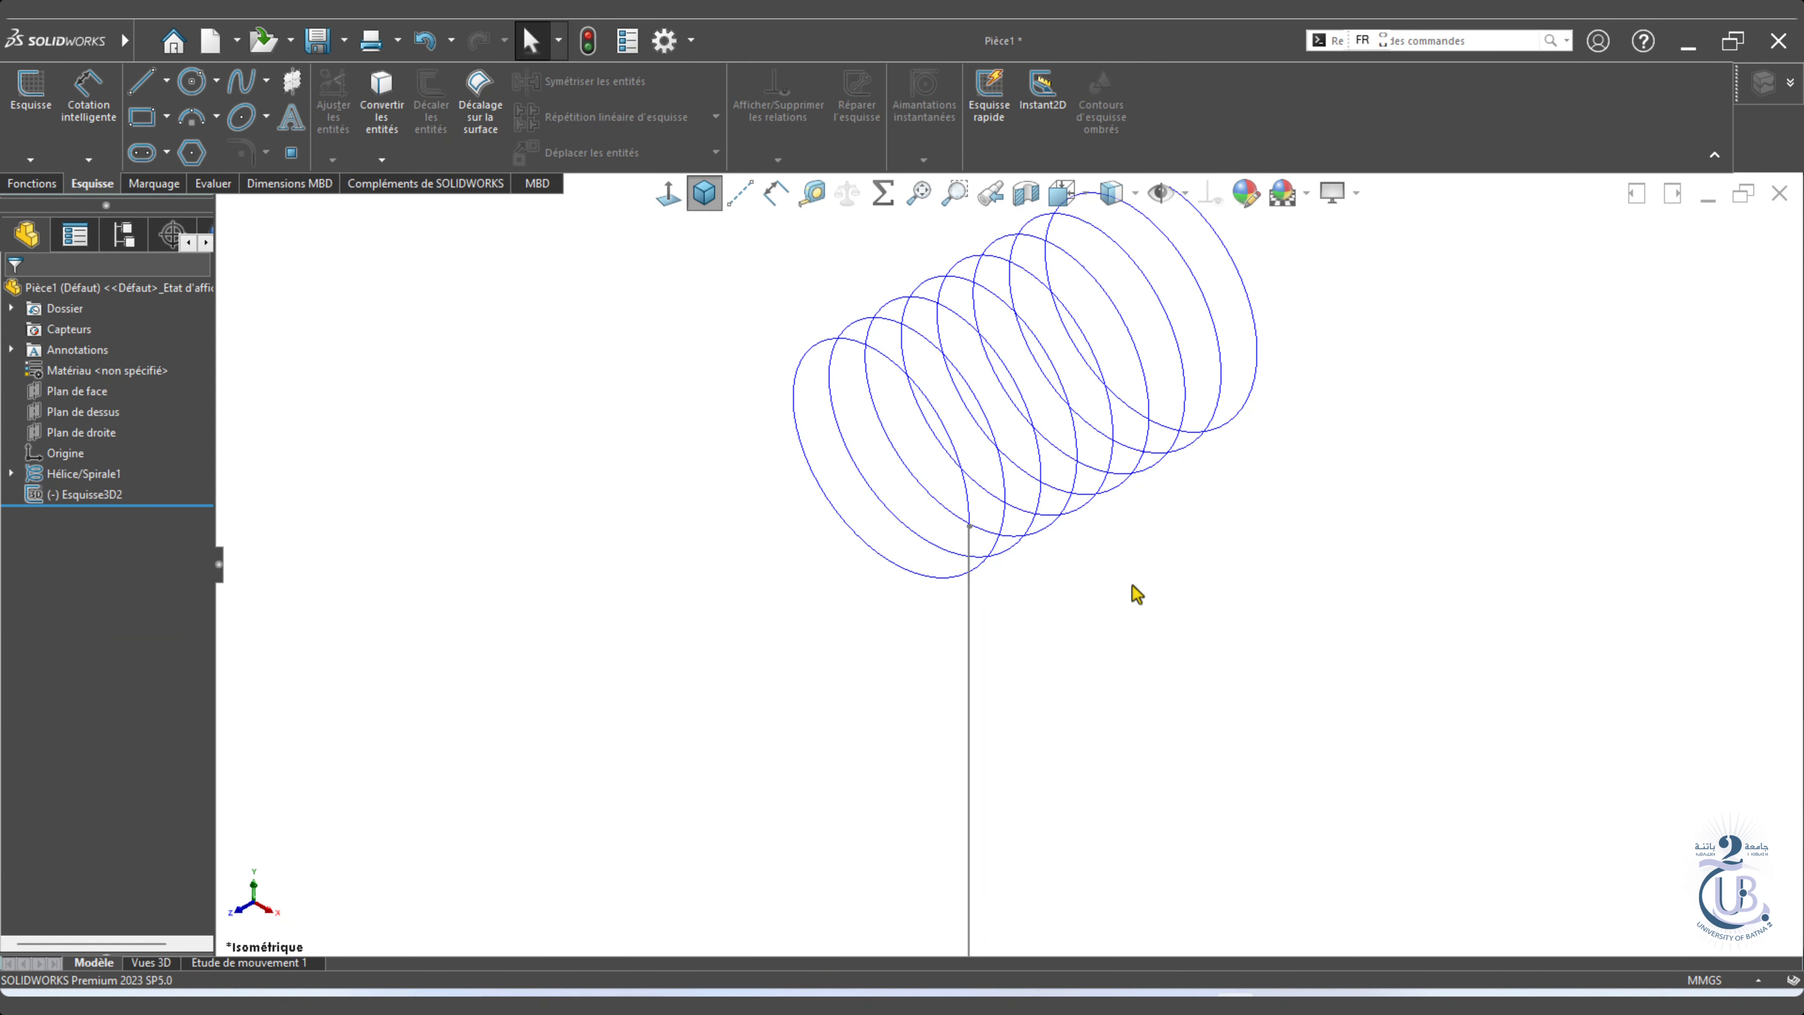
pyautogui.scroll(4, 1073, 419)
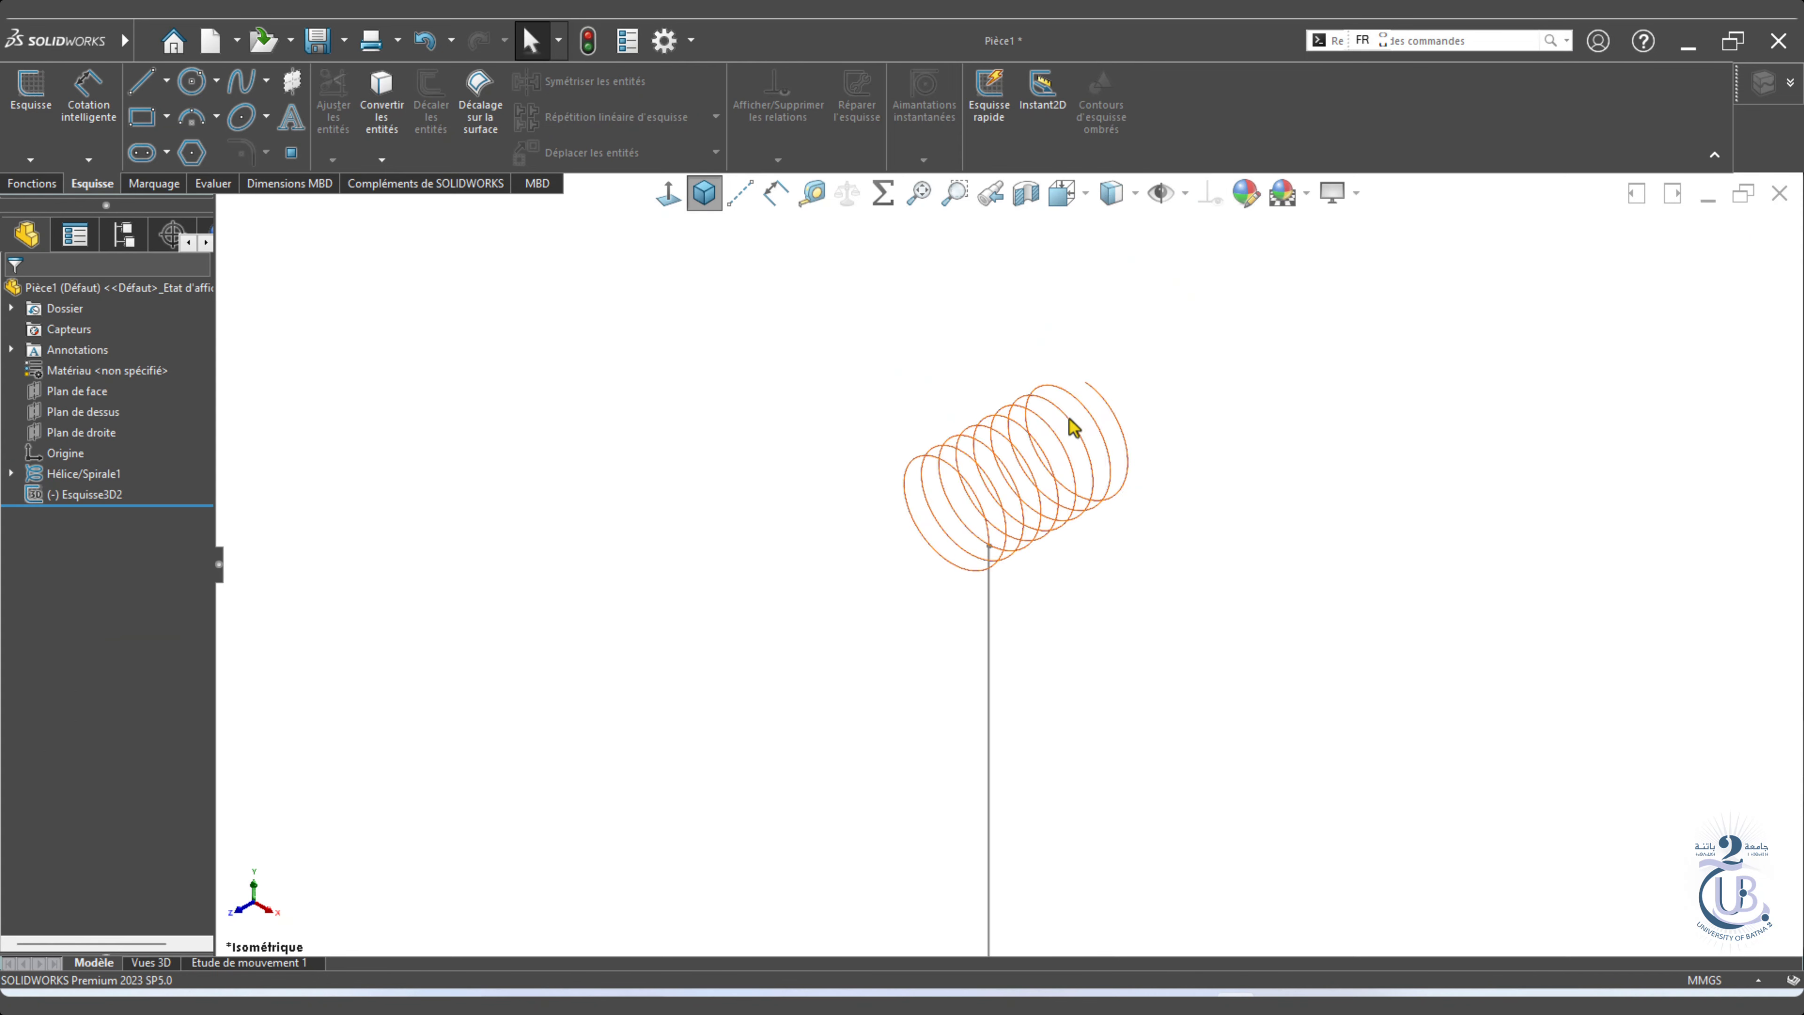
# In another 3D sketch, draw a line about 35 mm long in the negative X direction from the rear end of the helix.
pyautogui.click(30, 160)
pyautogui.click(53, 205)
pyautogui.click(142, 82)
pyautogui.scroll(-5, 1017, 352)
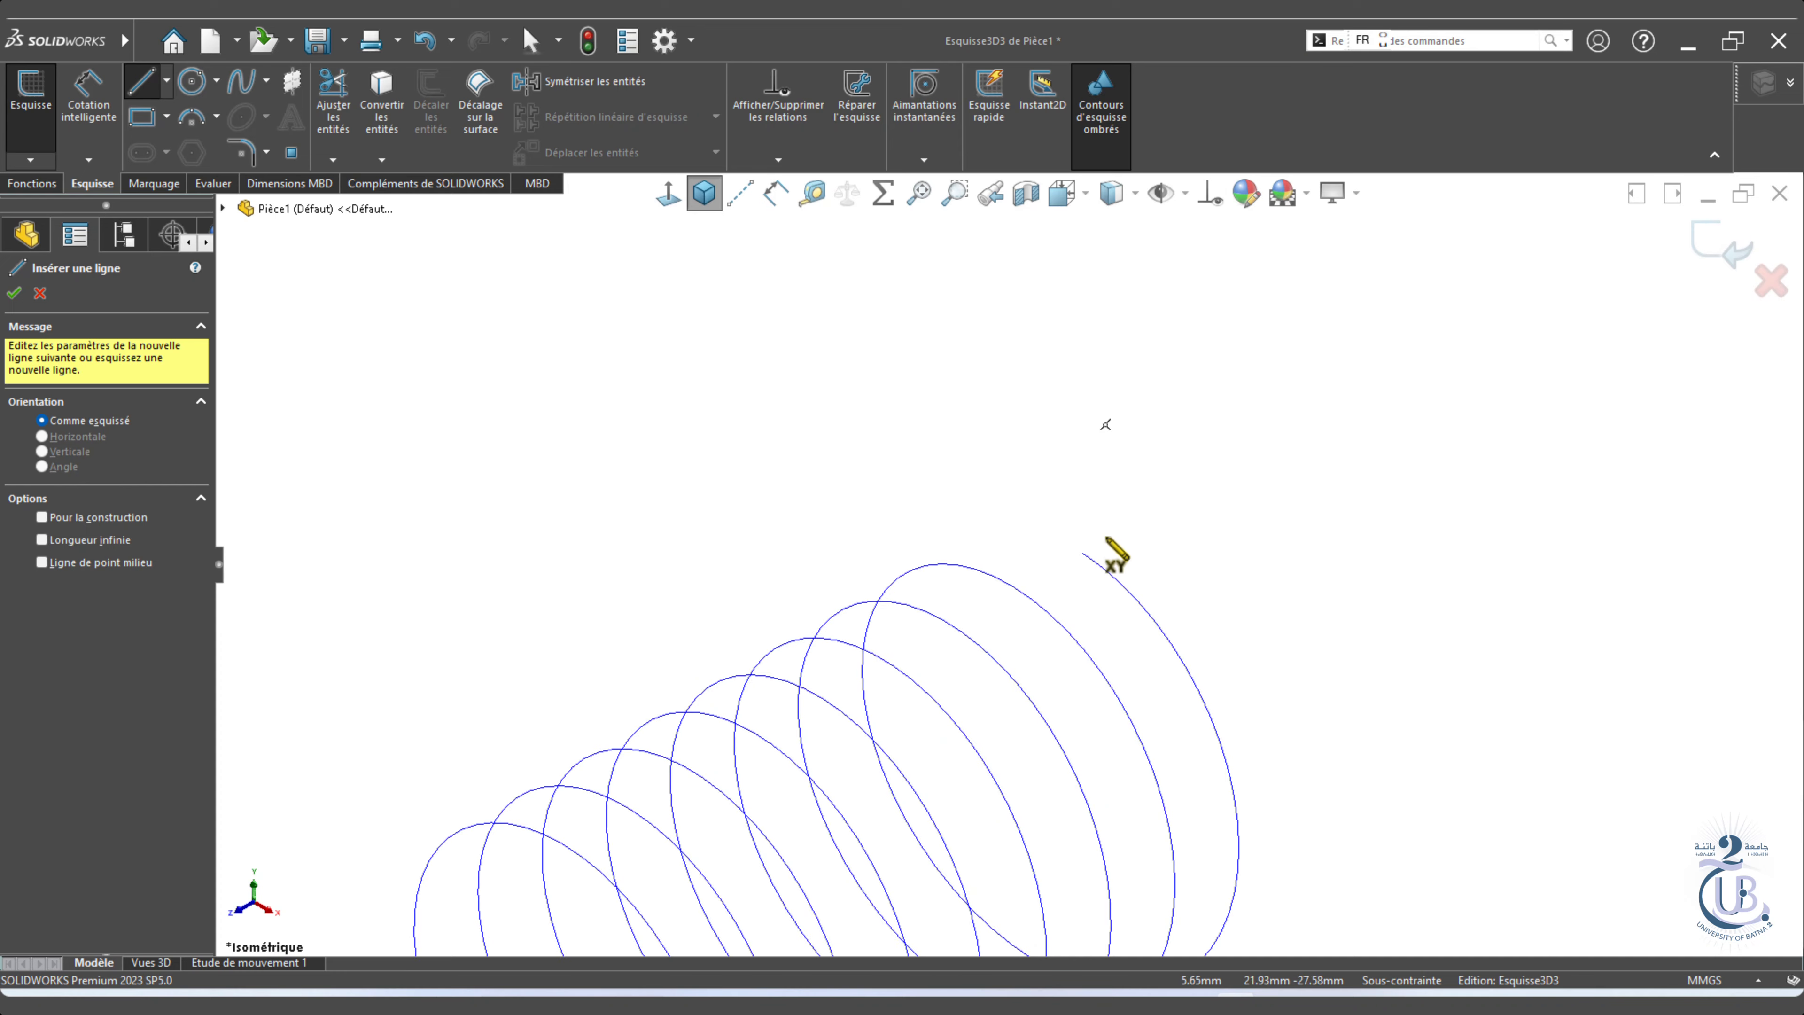
pyautogui.click(1082, 553)
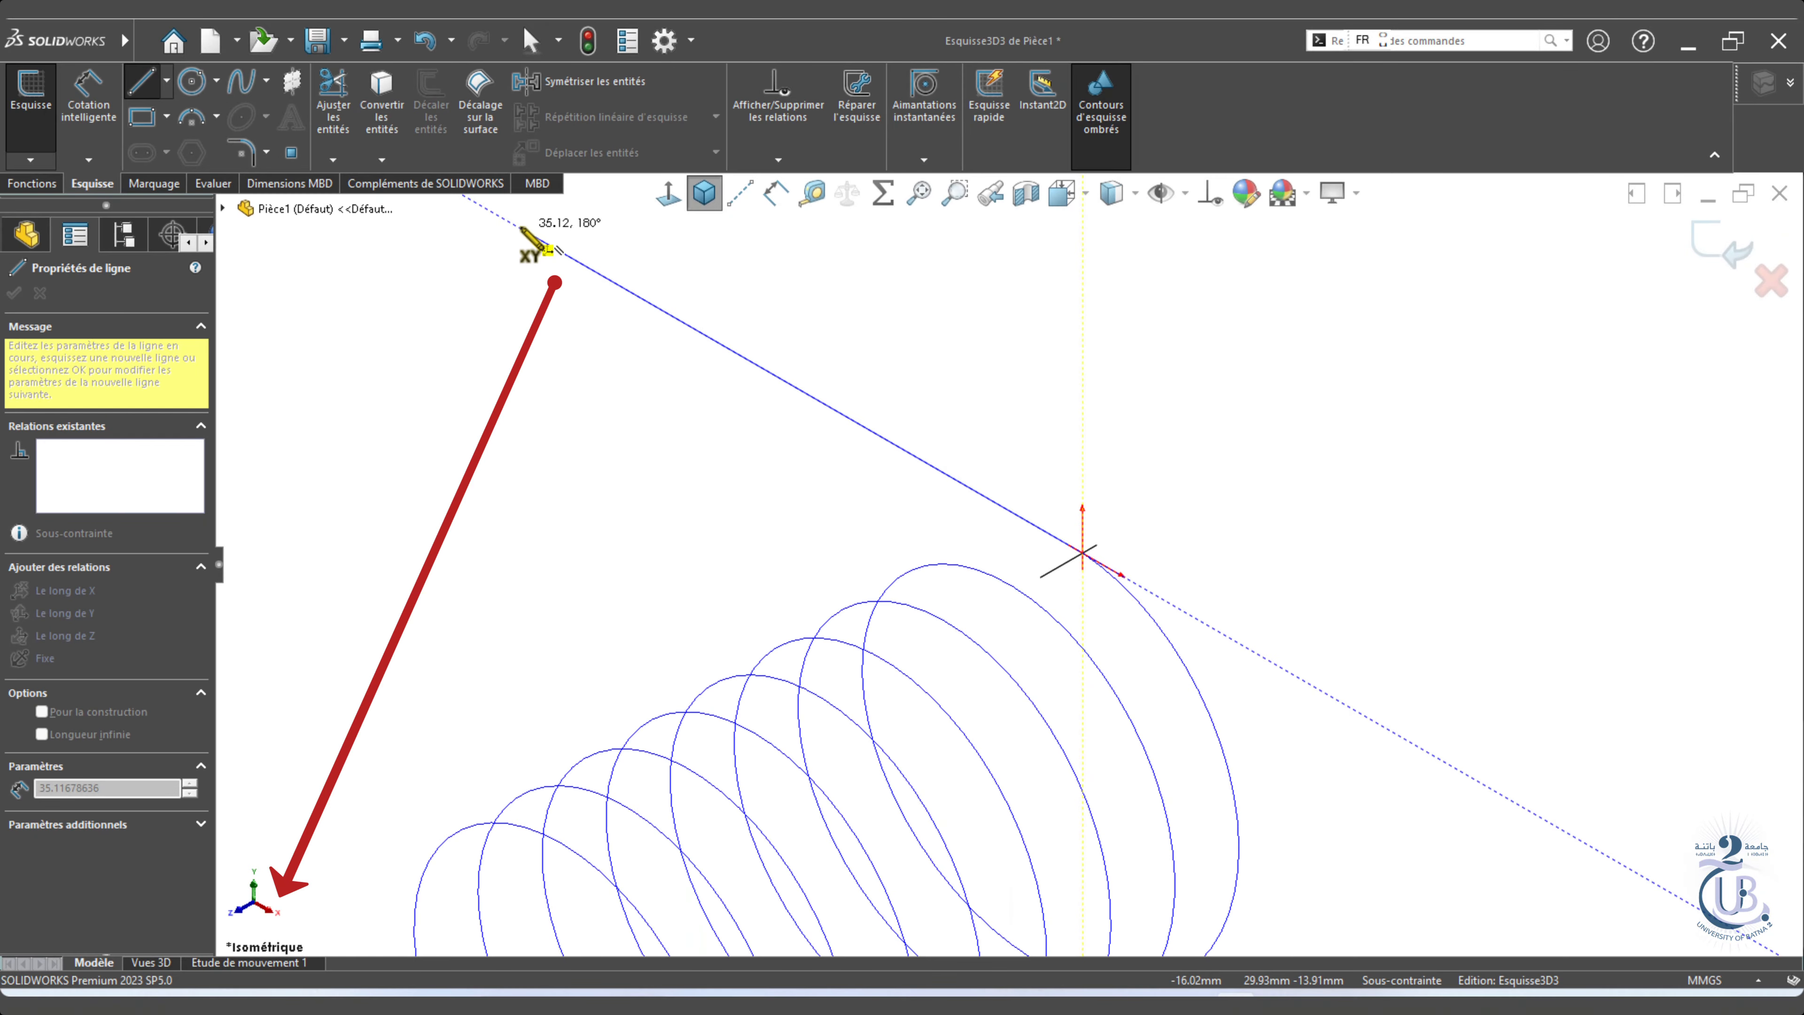
pyautogui.doubleClick(521, 229)
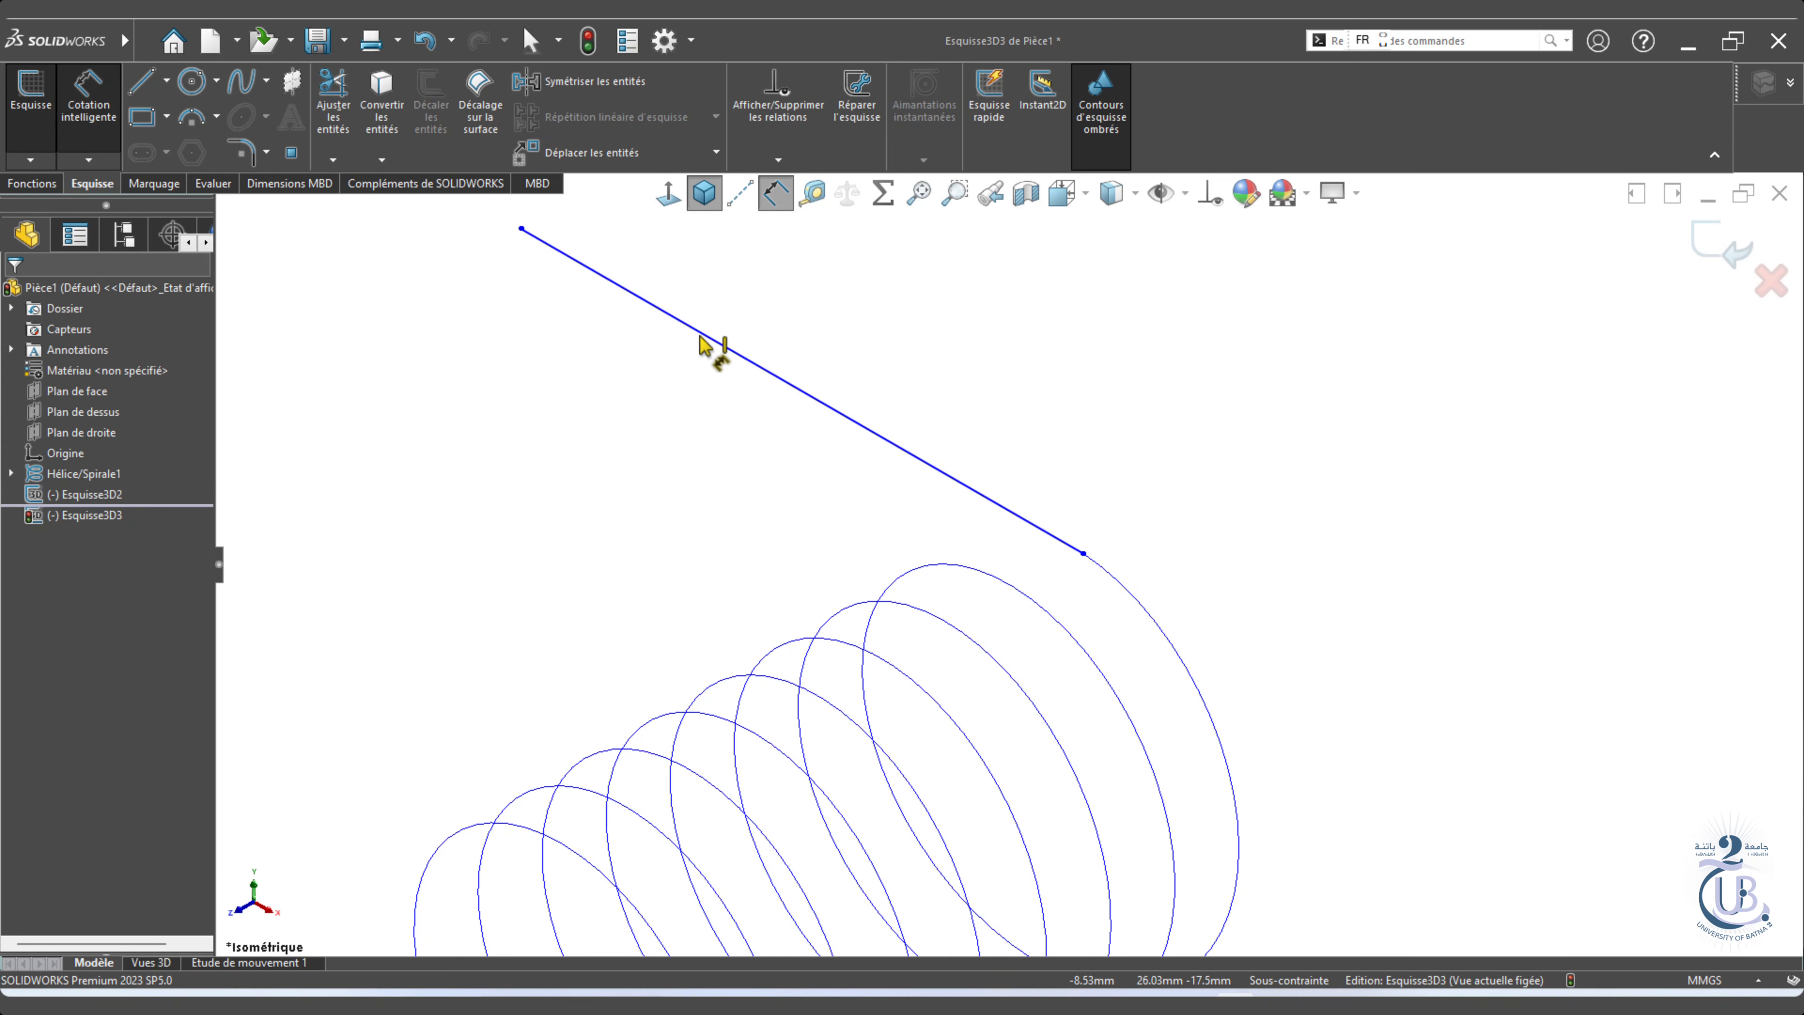
# Dimension the second leg line to 90 mm, exit the 3D sketch and fit the whole model in view.
pyautogui.click(698, 333)
pyautogui.click(675, 382)
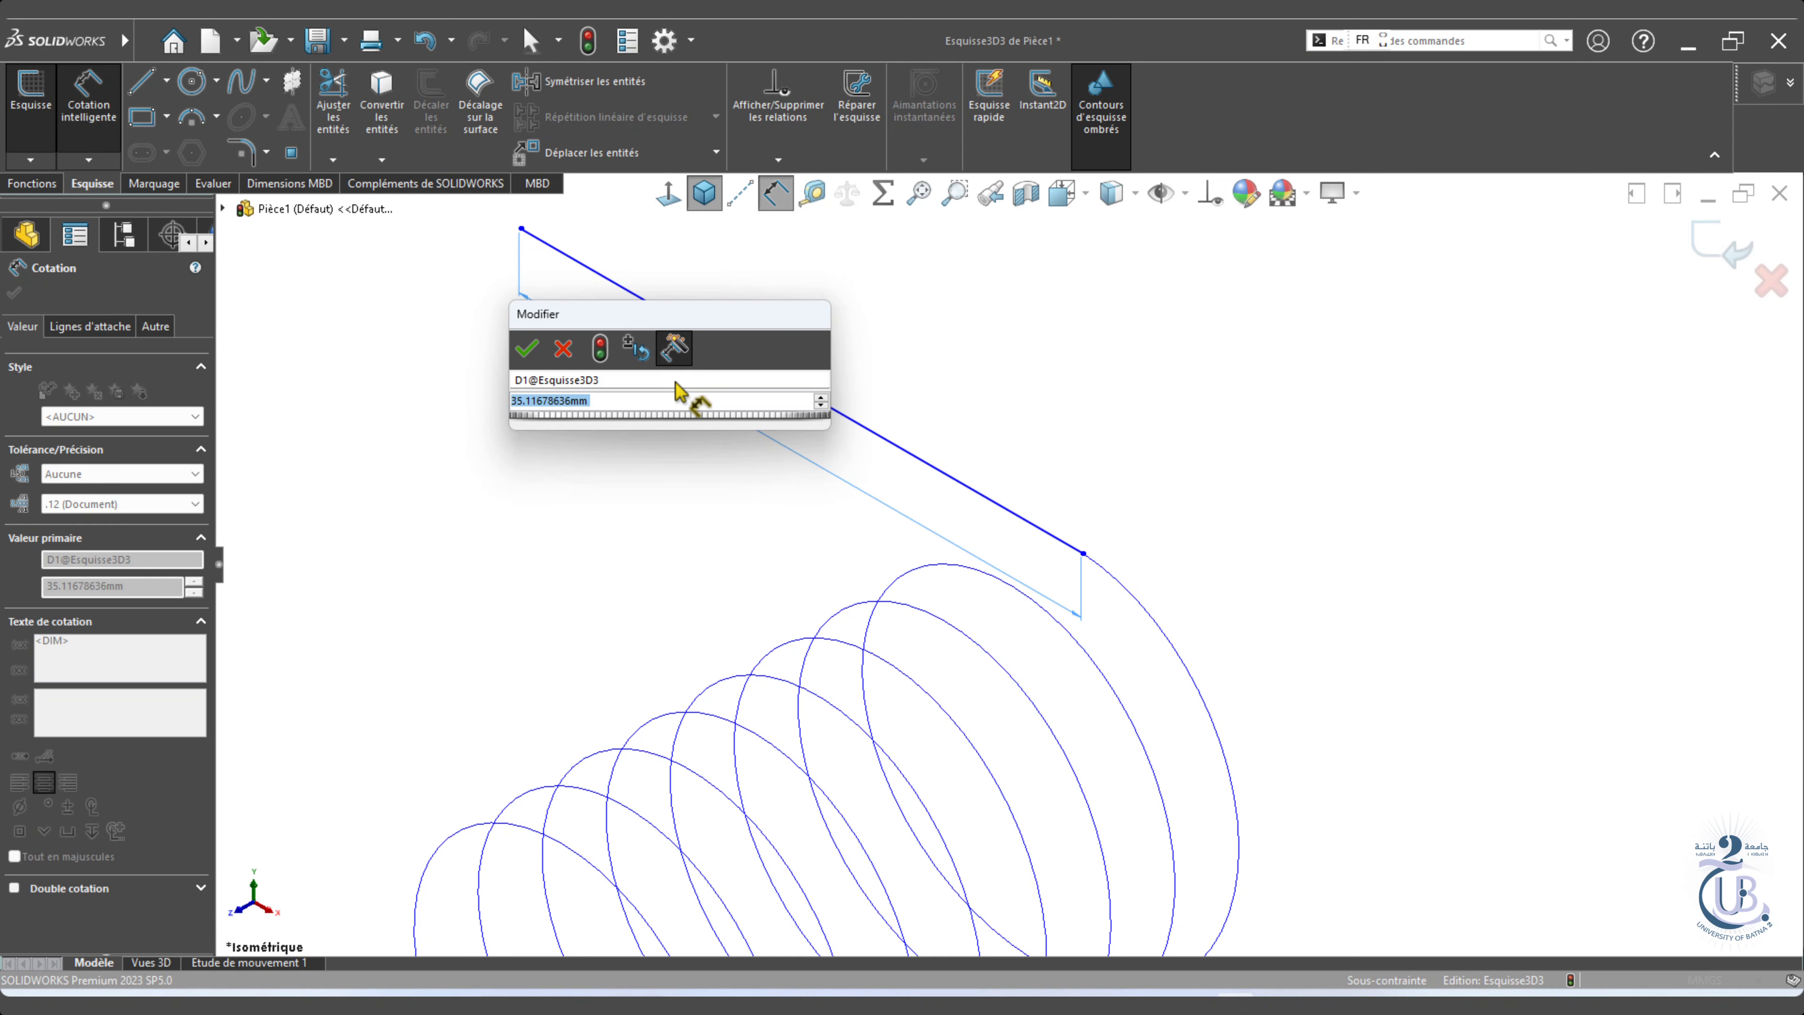
pyautogui.write('80')
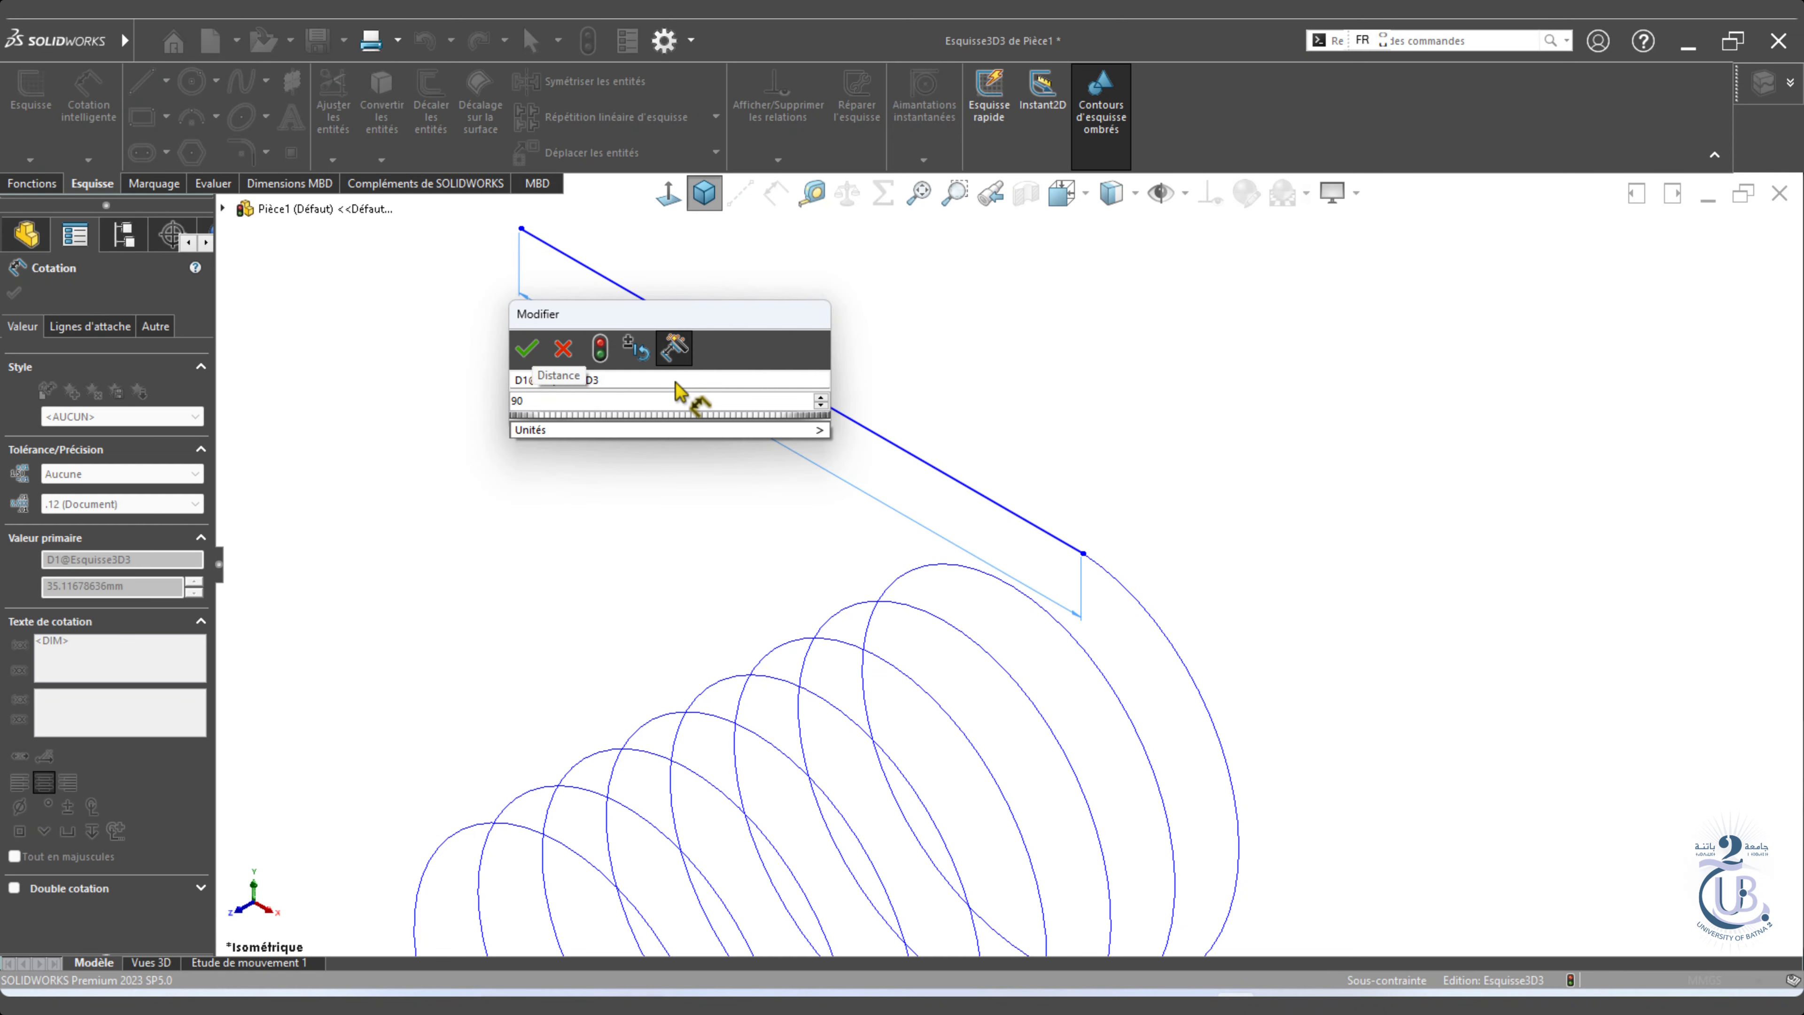
pyautogui.click(528, 350)
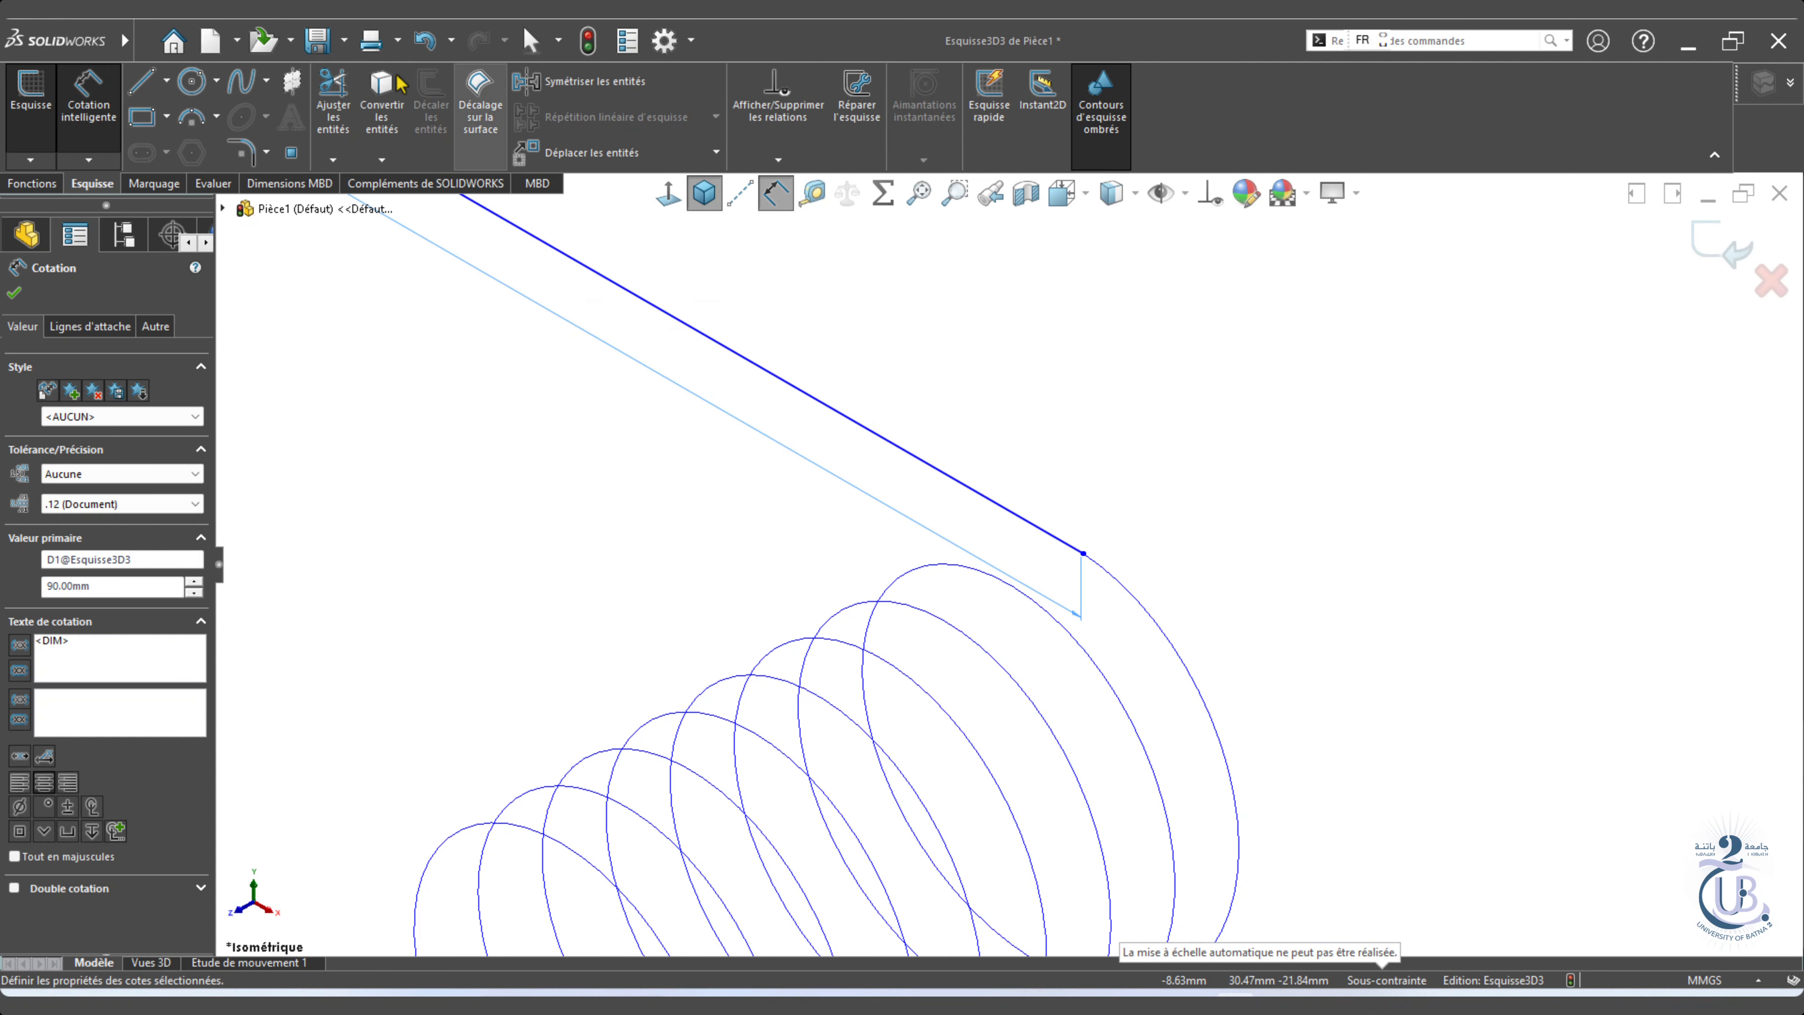
pyautogui.click(590, 41)
pyautogui.click(920, 192)
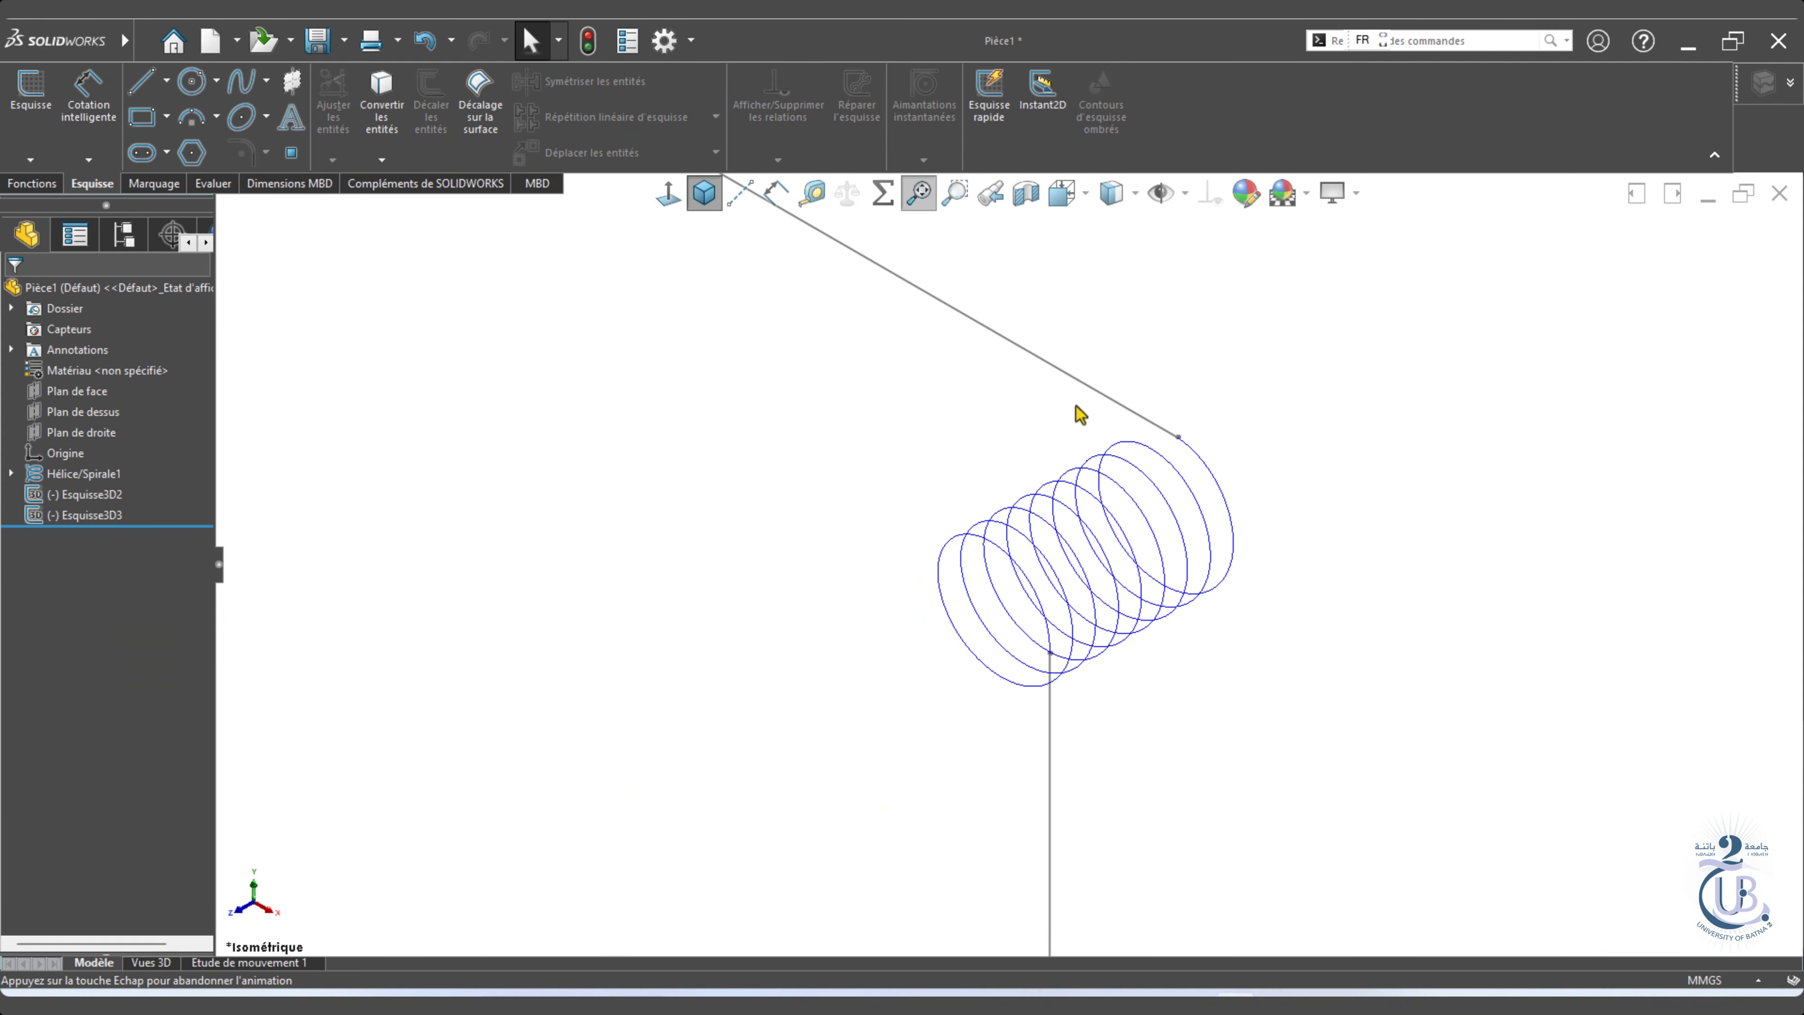
pyautogui.click(84, 473)
pyautogui.click(86, 495)
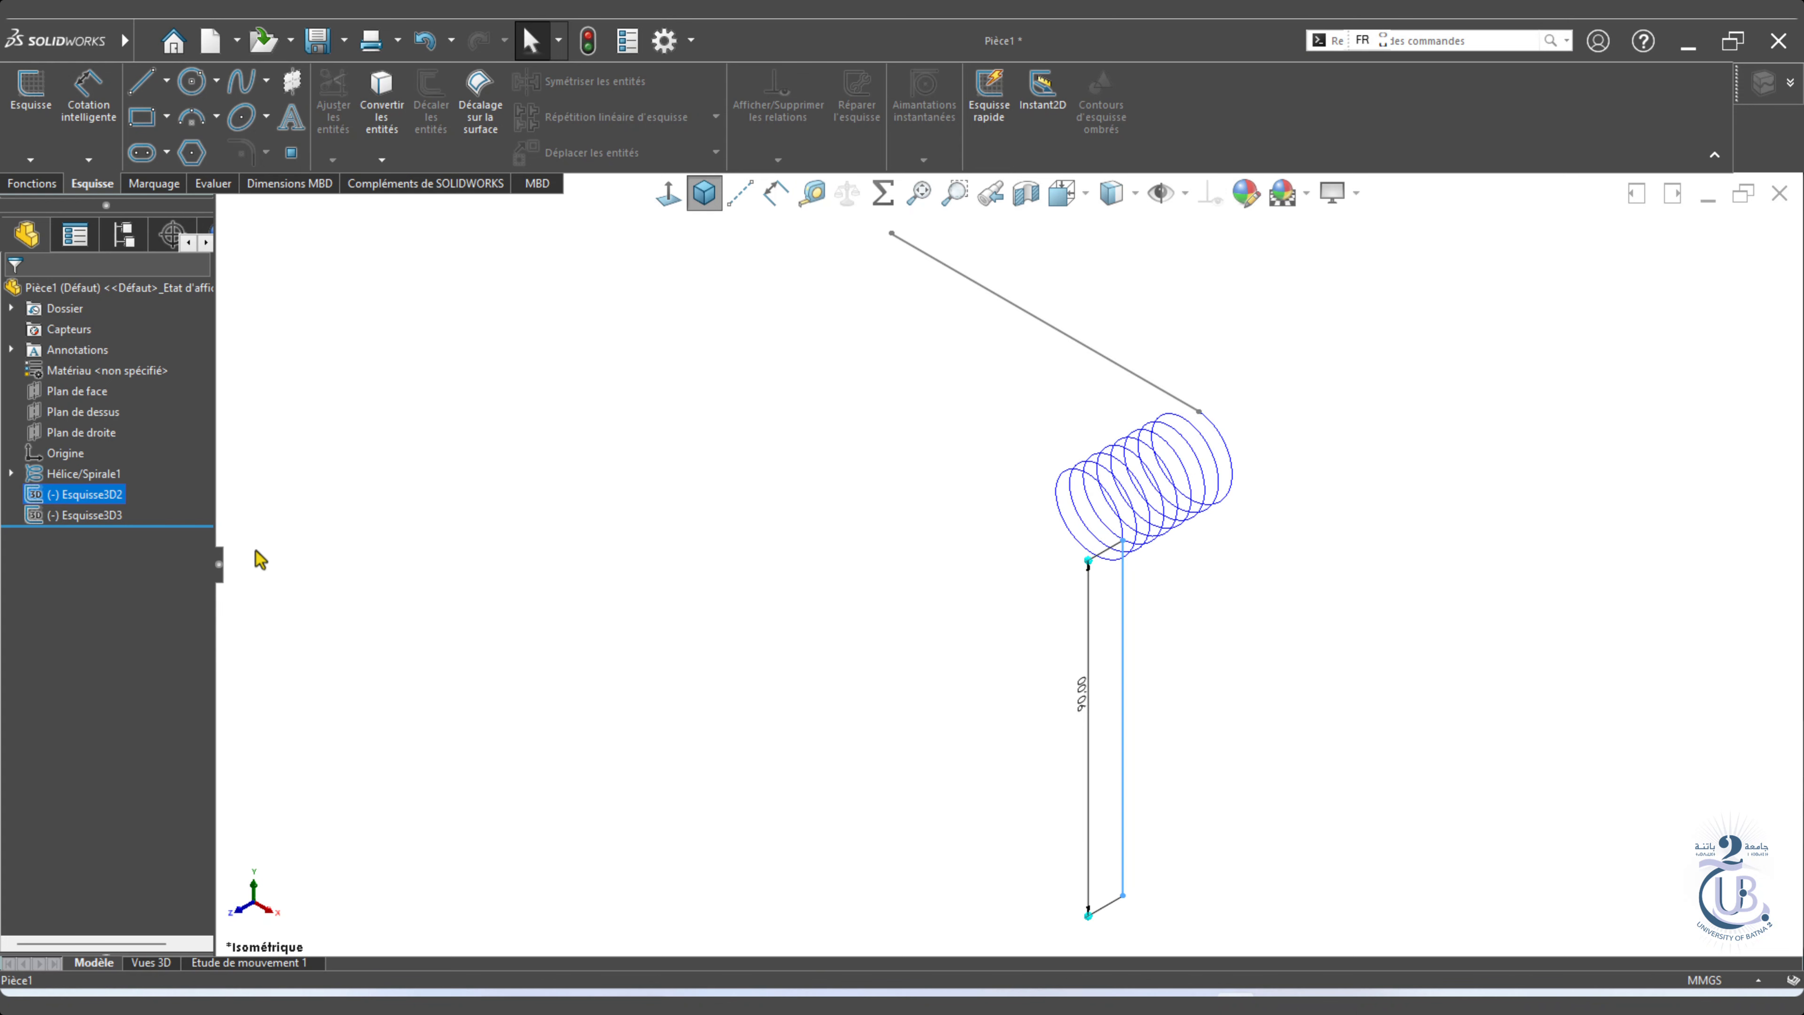
pyautogui.click(1551, 472)
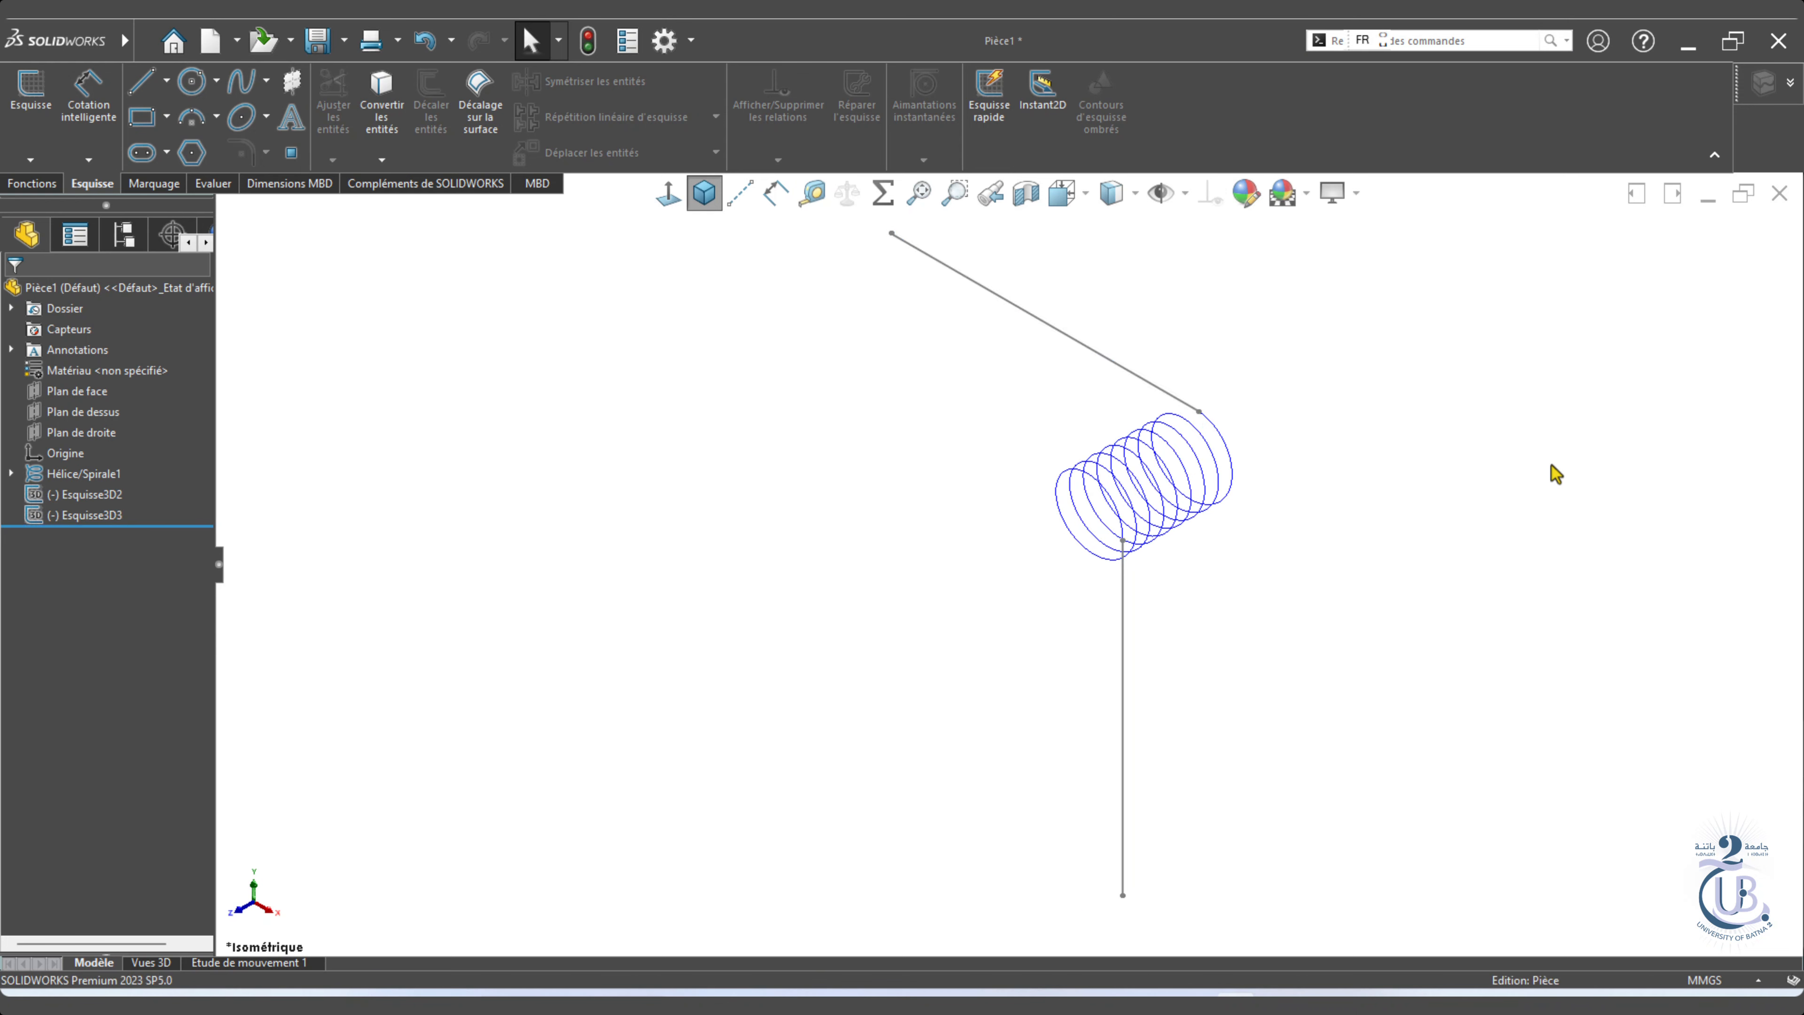
# Join the vertical leg sketch, the helix and the upper leg sketch into one composite curve (Courbe composite).
pyautogui.click(1791, 83)
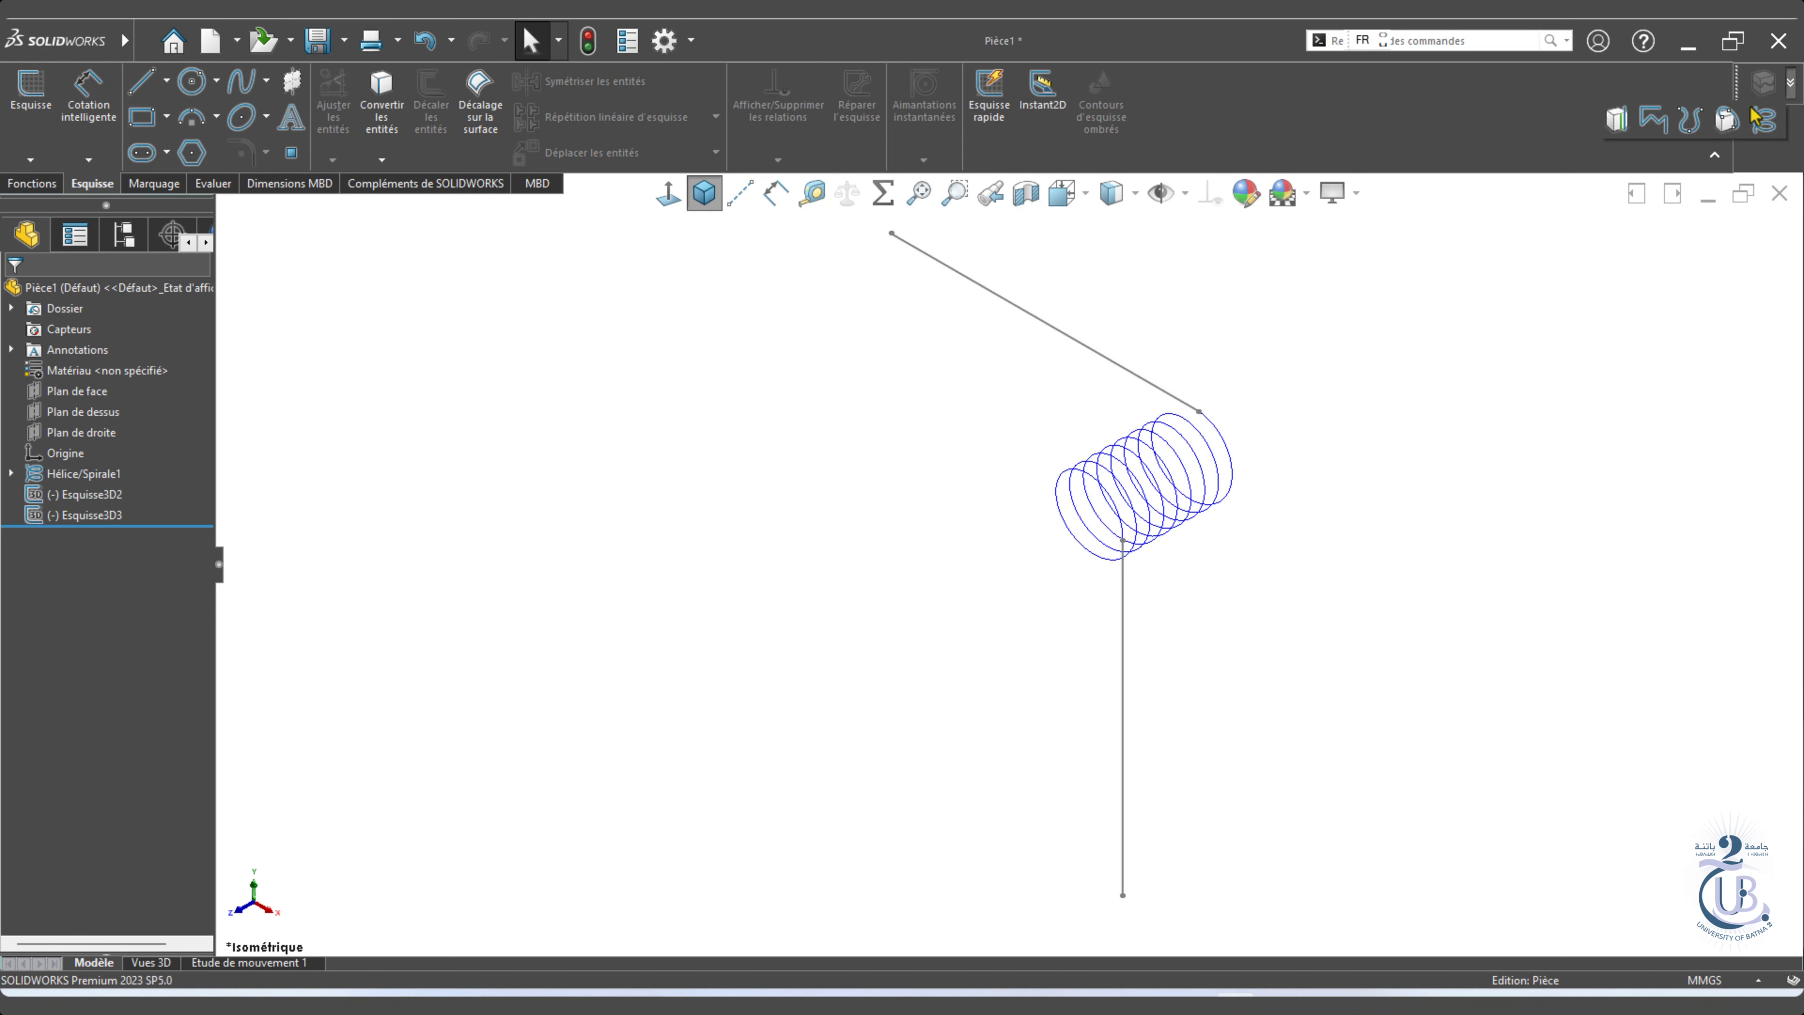
pyautogui.click(1654, 120)
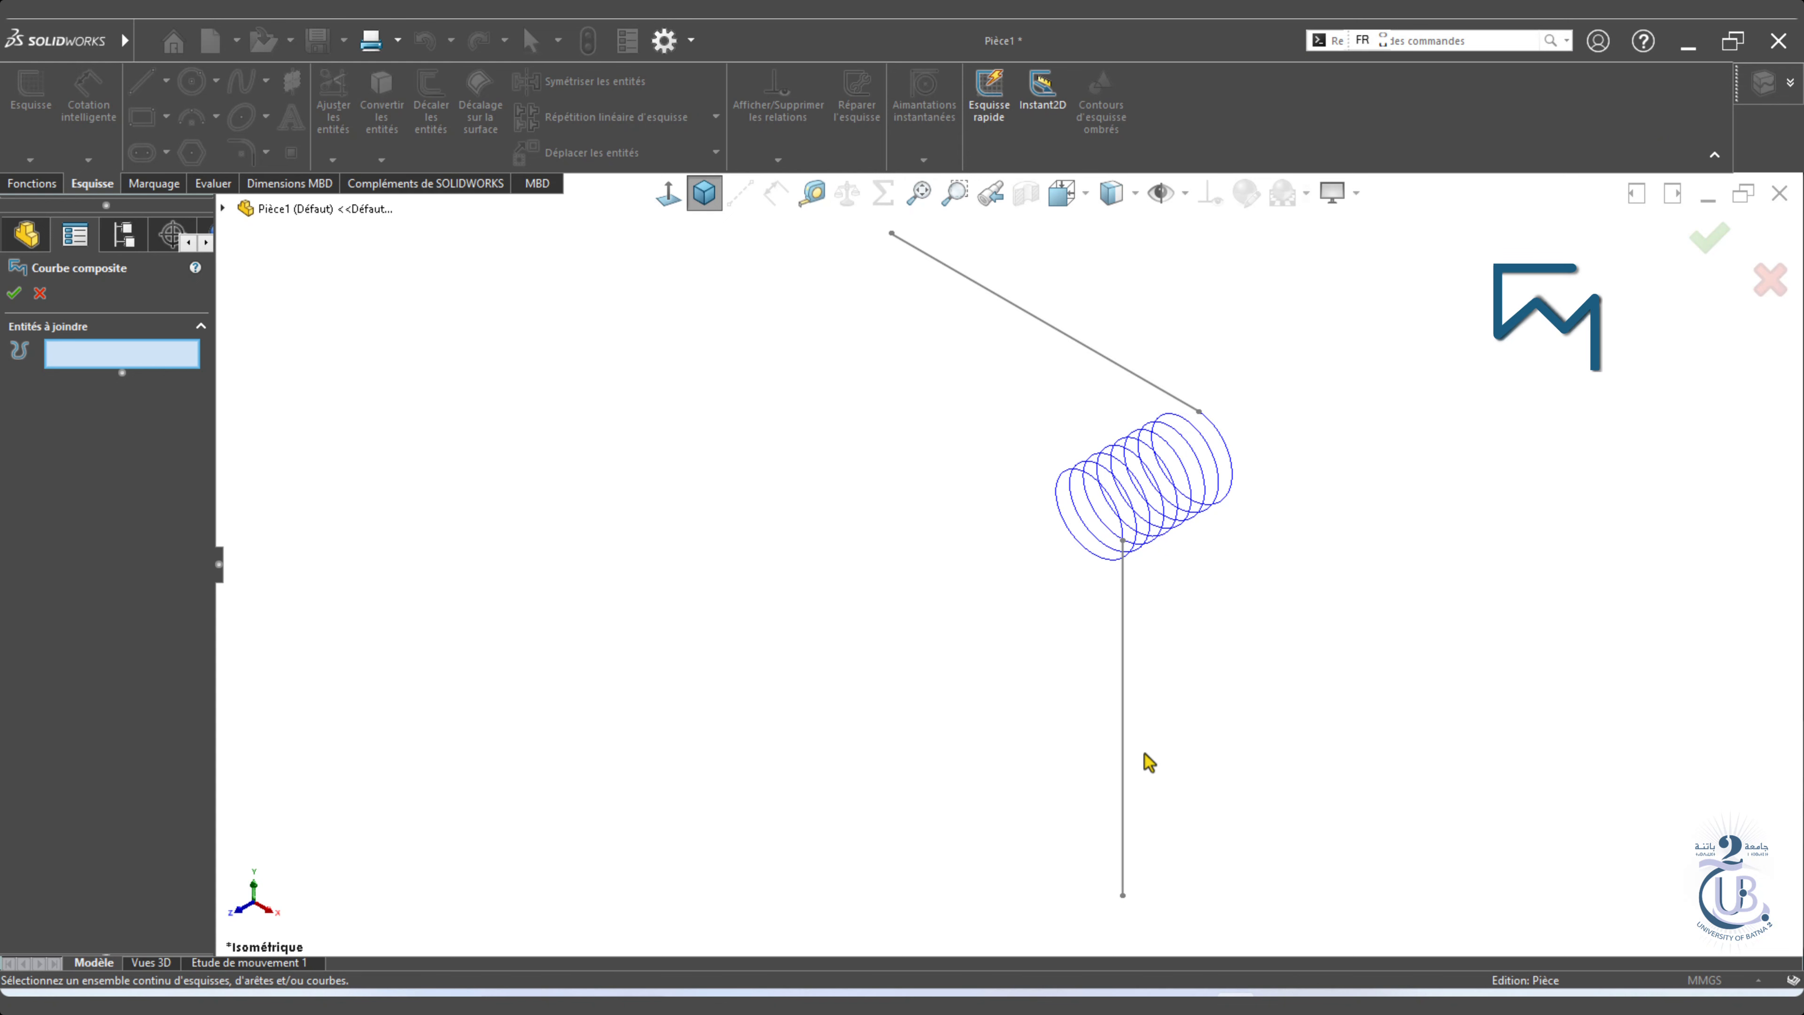
pyautogui.click(1123, 736)
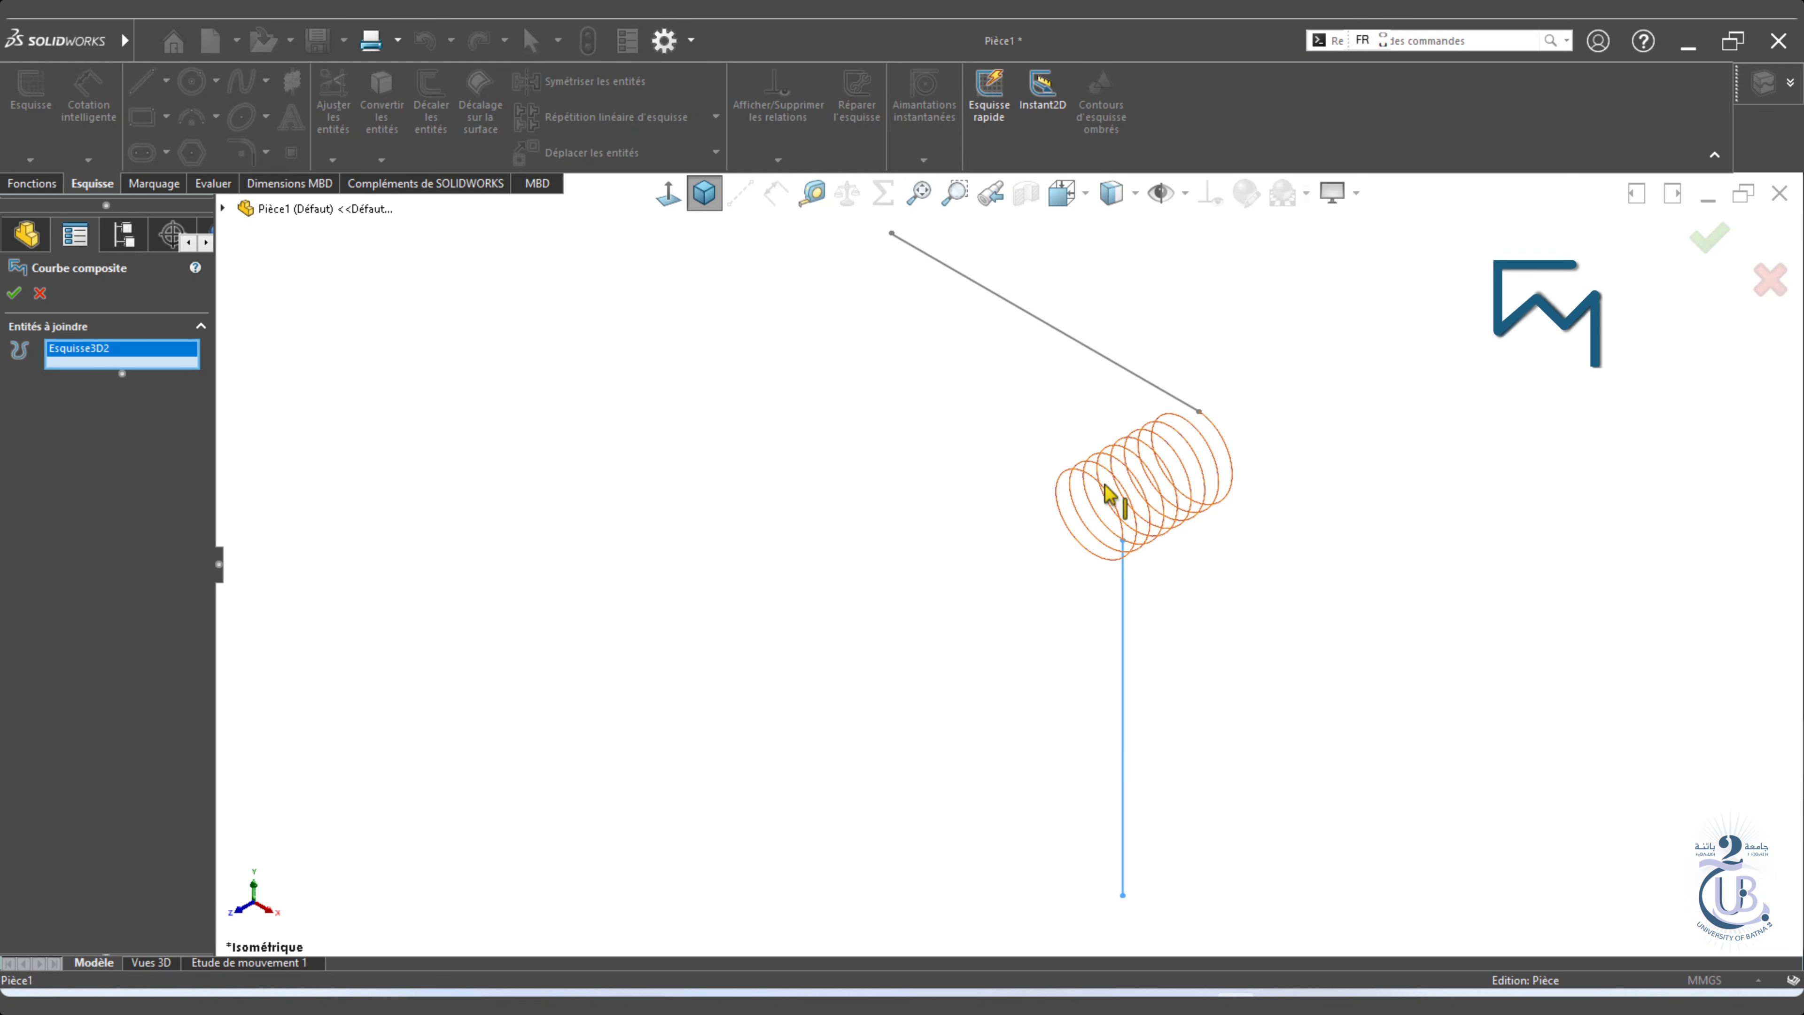
pyautogui.click(1121, 491)
pyautogui.click(1134, 388)
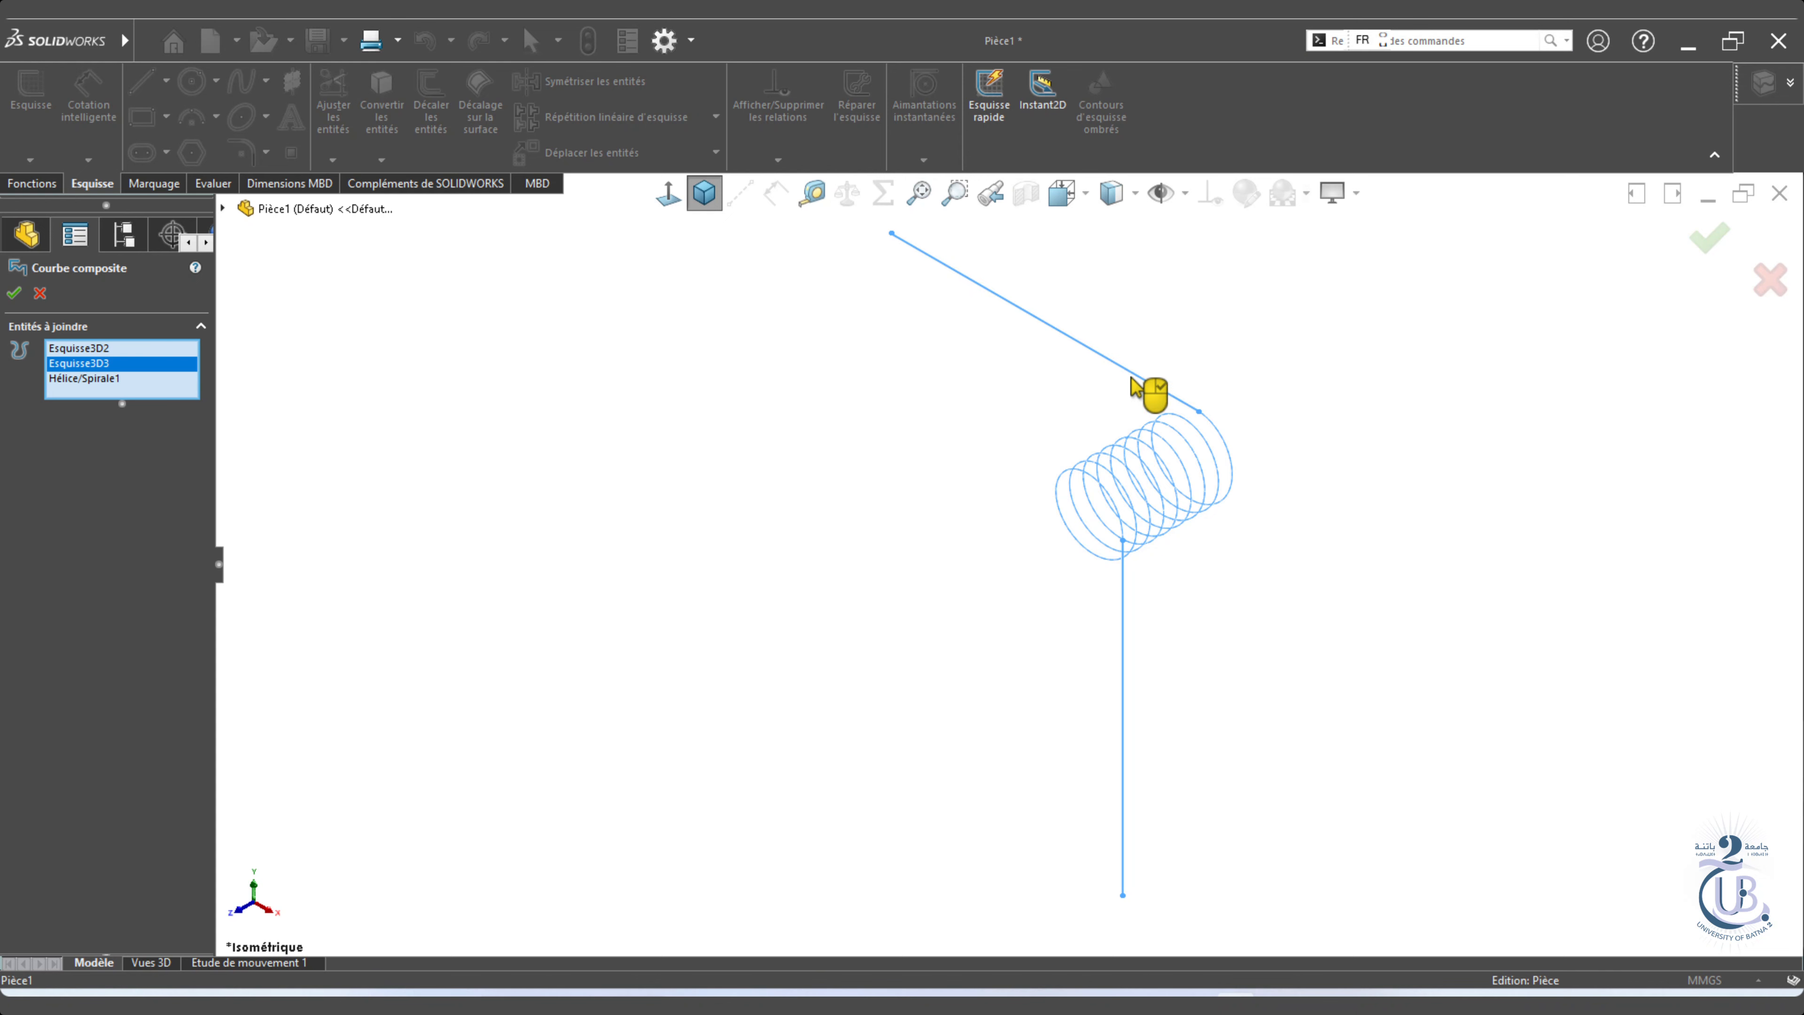
pyautogui.click(14, 294)
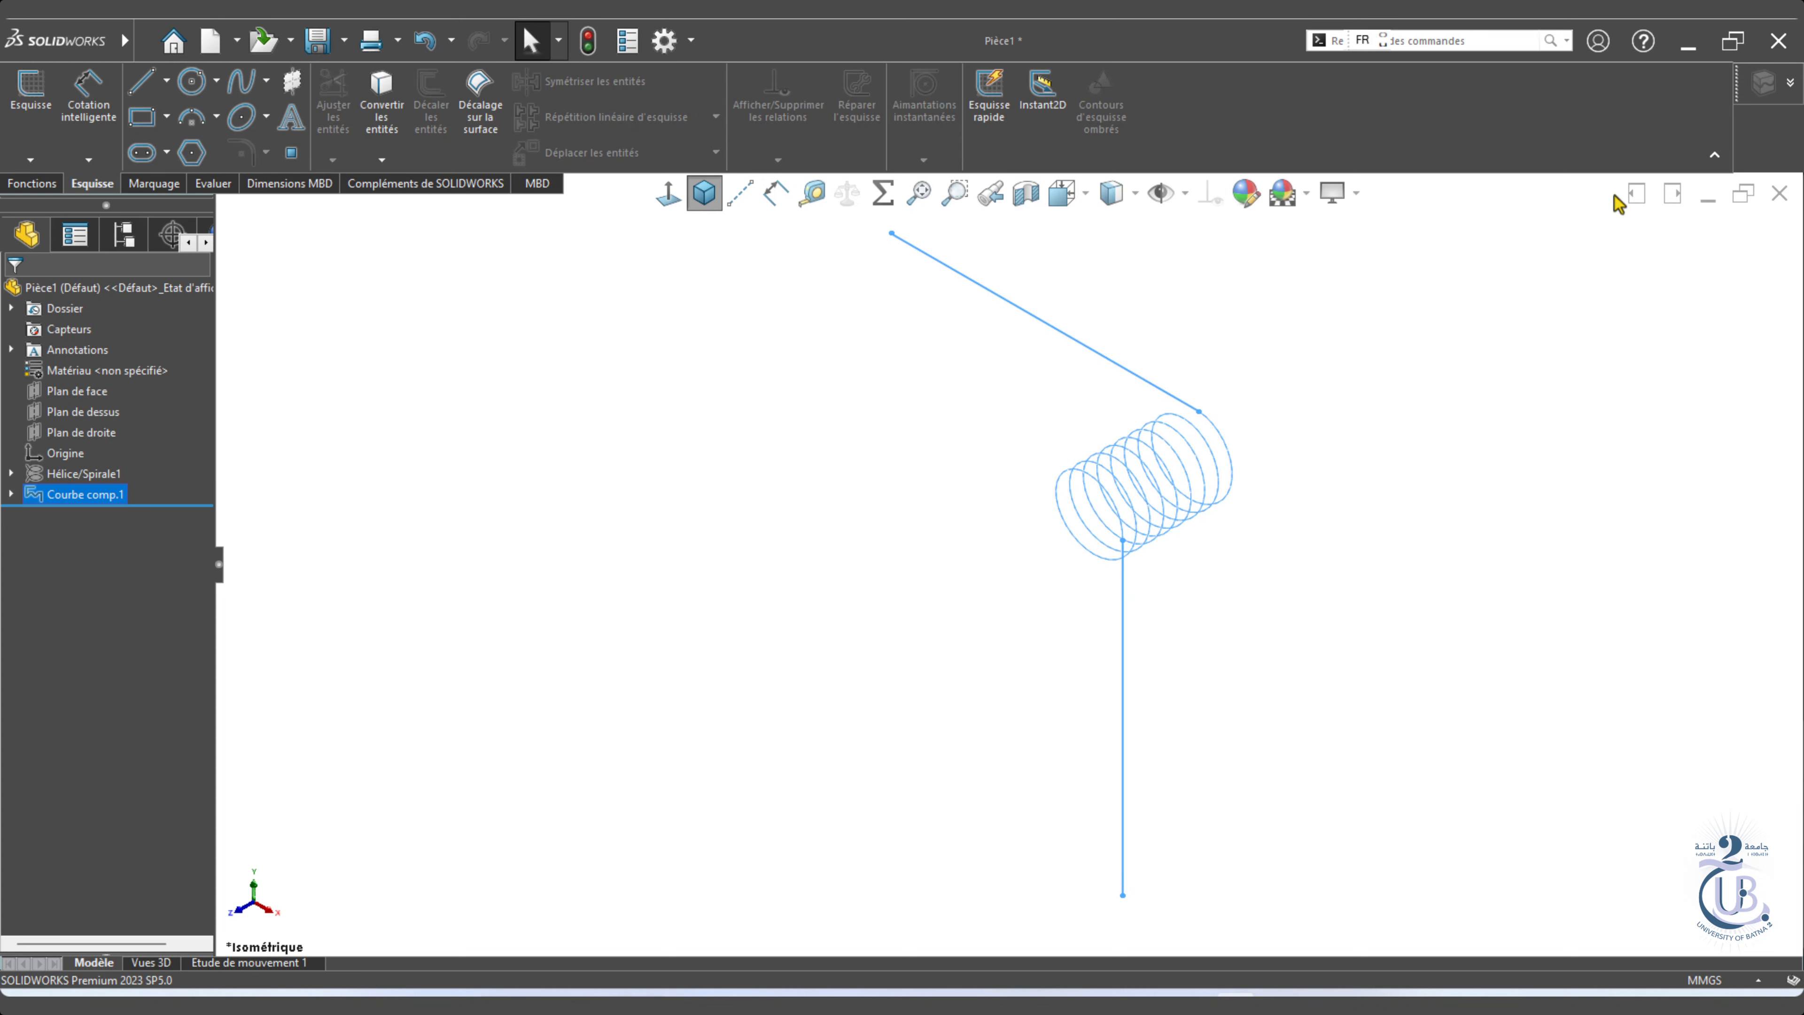
# Set up a swept boss (Bossage/Base balayé) with a circular profile of 4 mm diameter along the composite curve.
pyautogui.click(1787, 89)
pyautogui.click(32, 183)
pyautogui.click(210, 89)
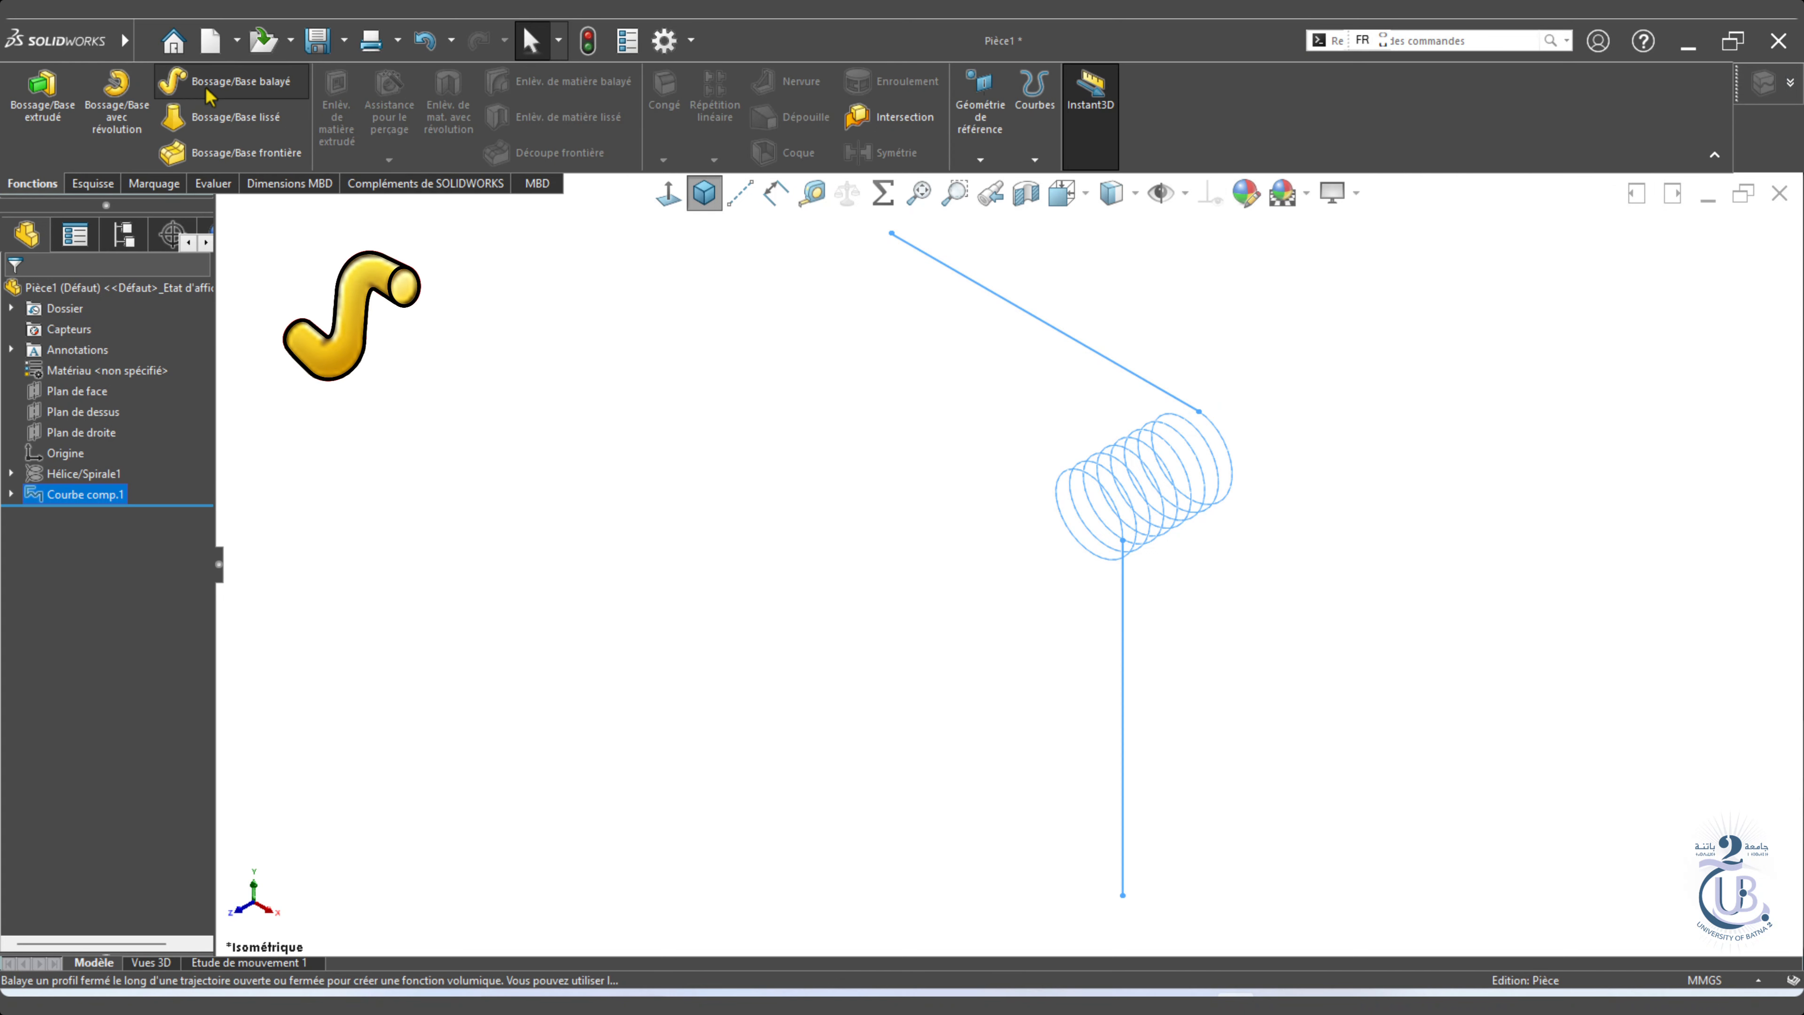
pyautogui.click(107, 362)
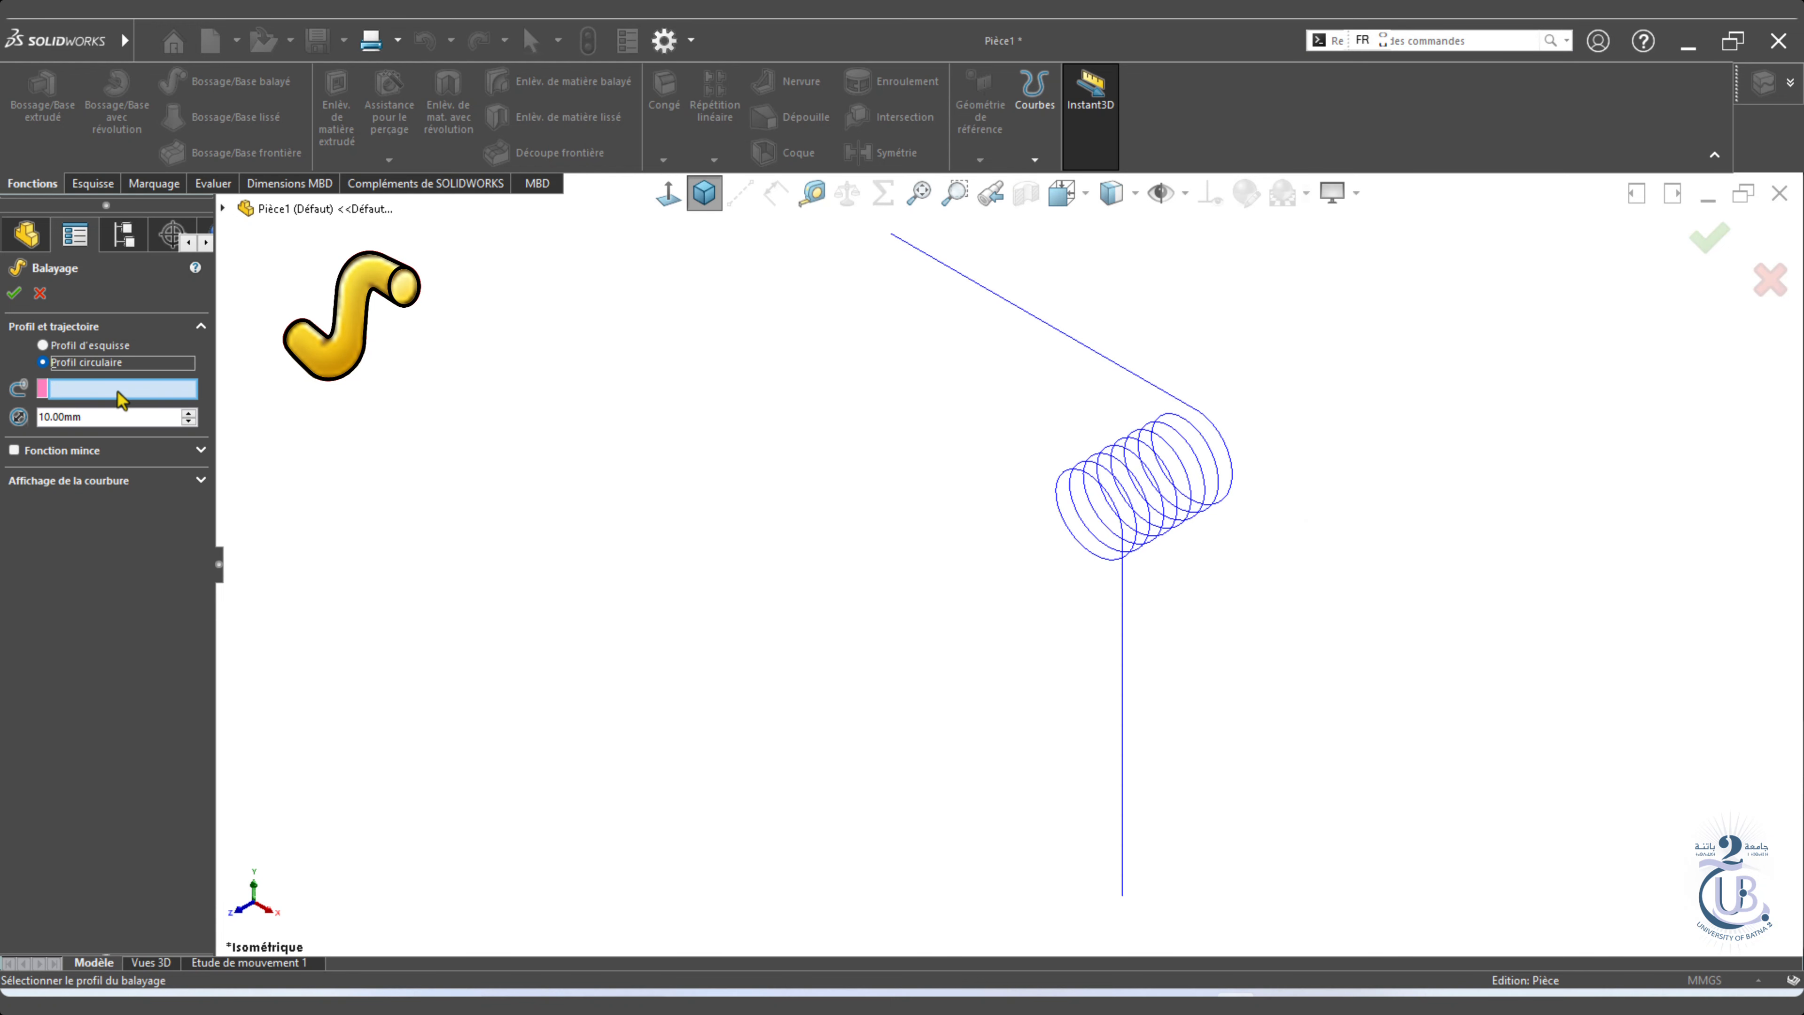
pyautogui.doubleClick(103, 417)
pyautogui.write('4')
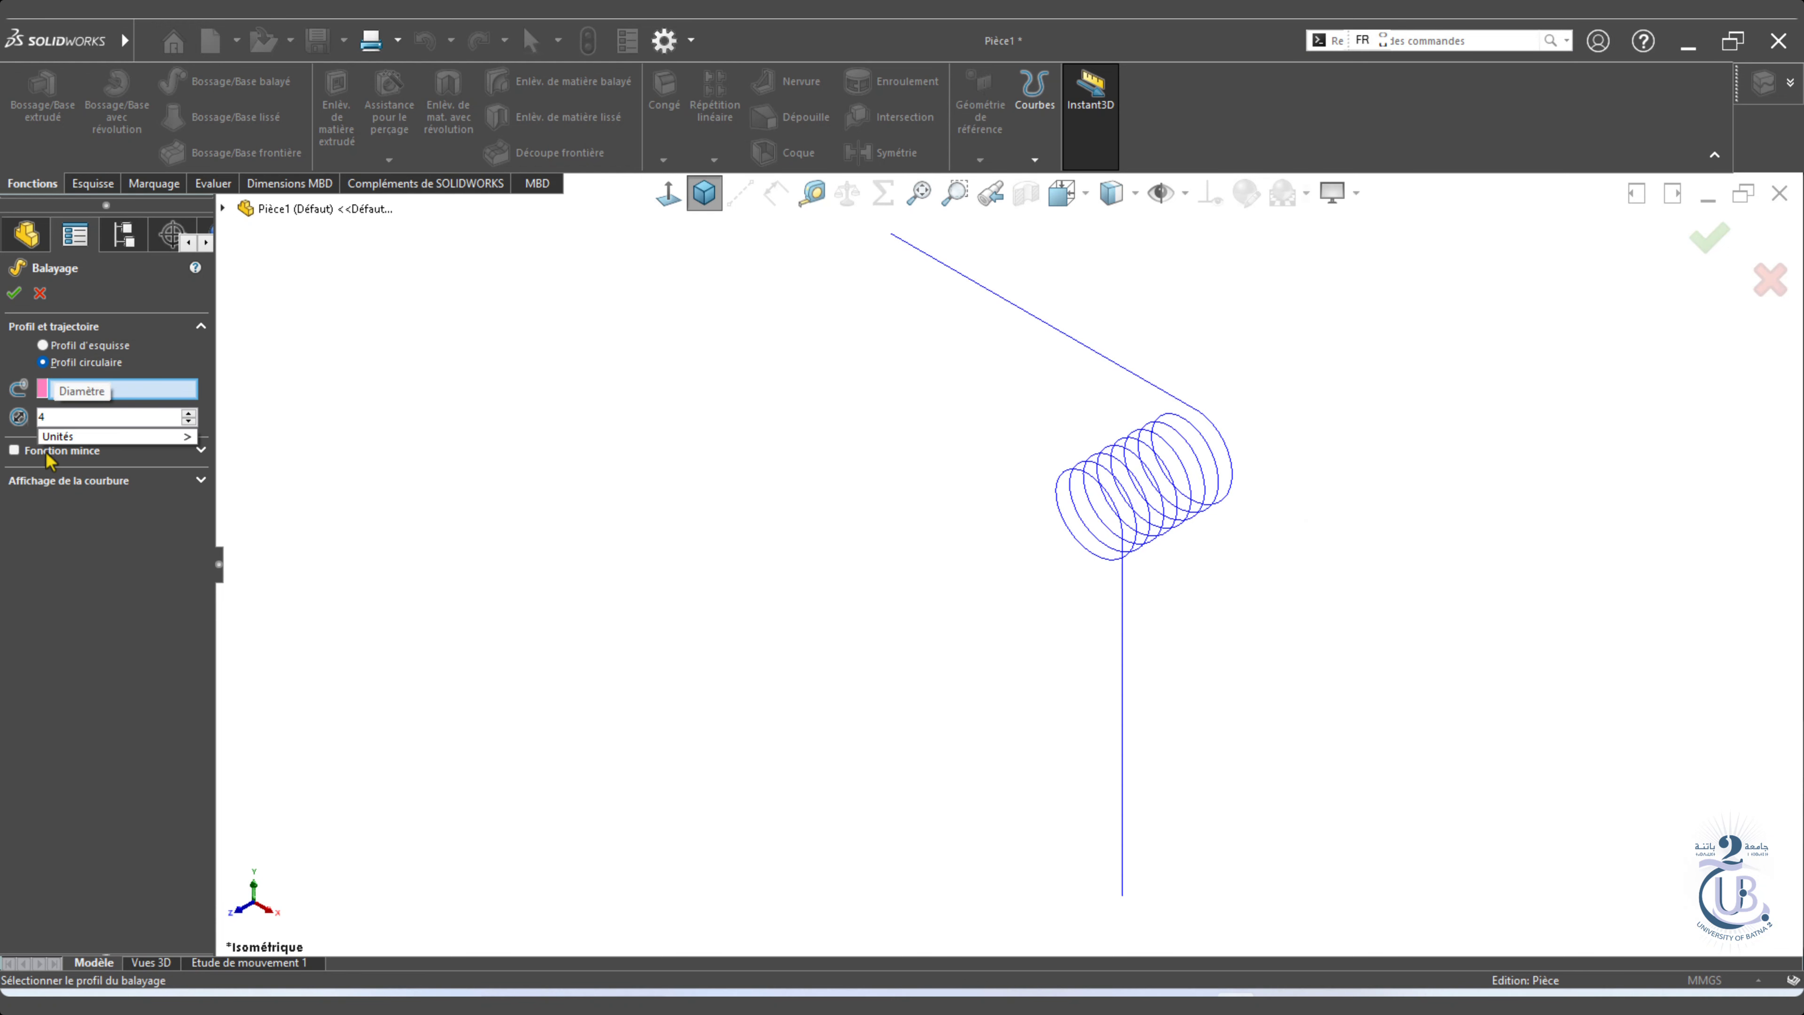
pyautogui.moveTo(171, 436)
pyautogui.click(235, 596)
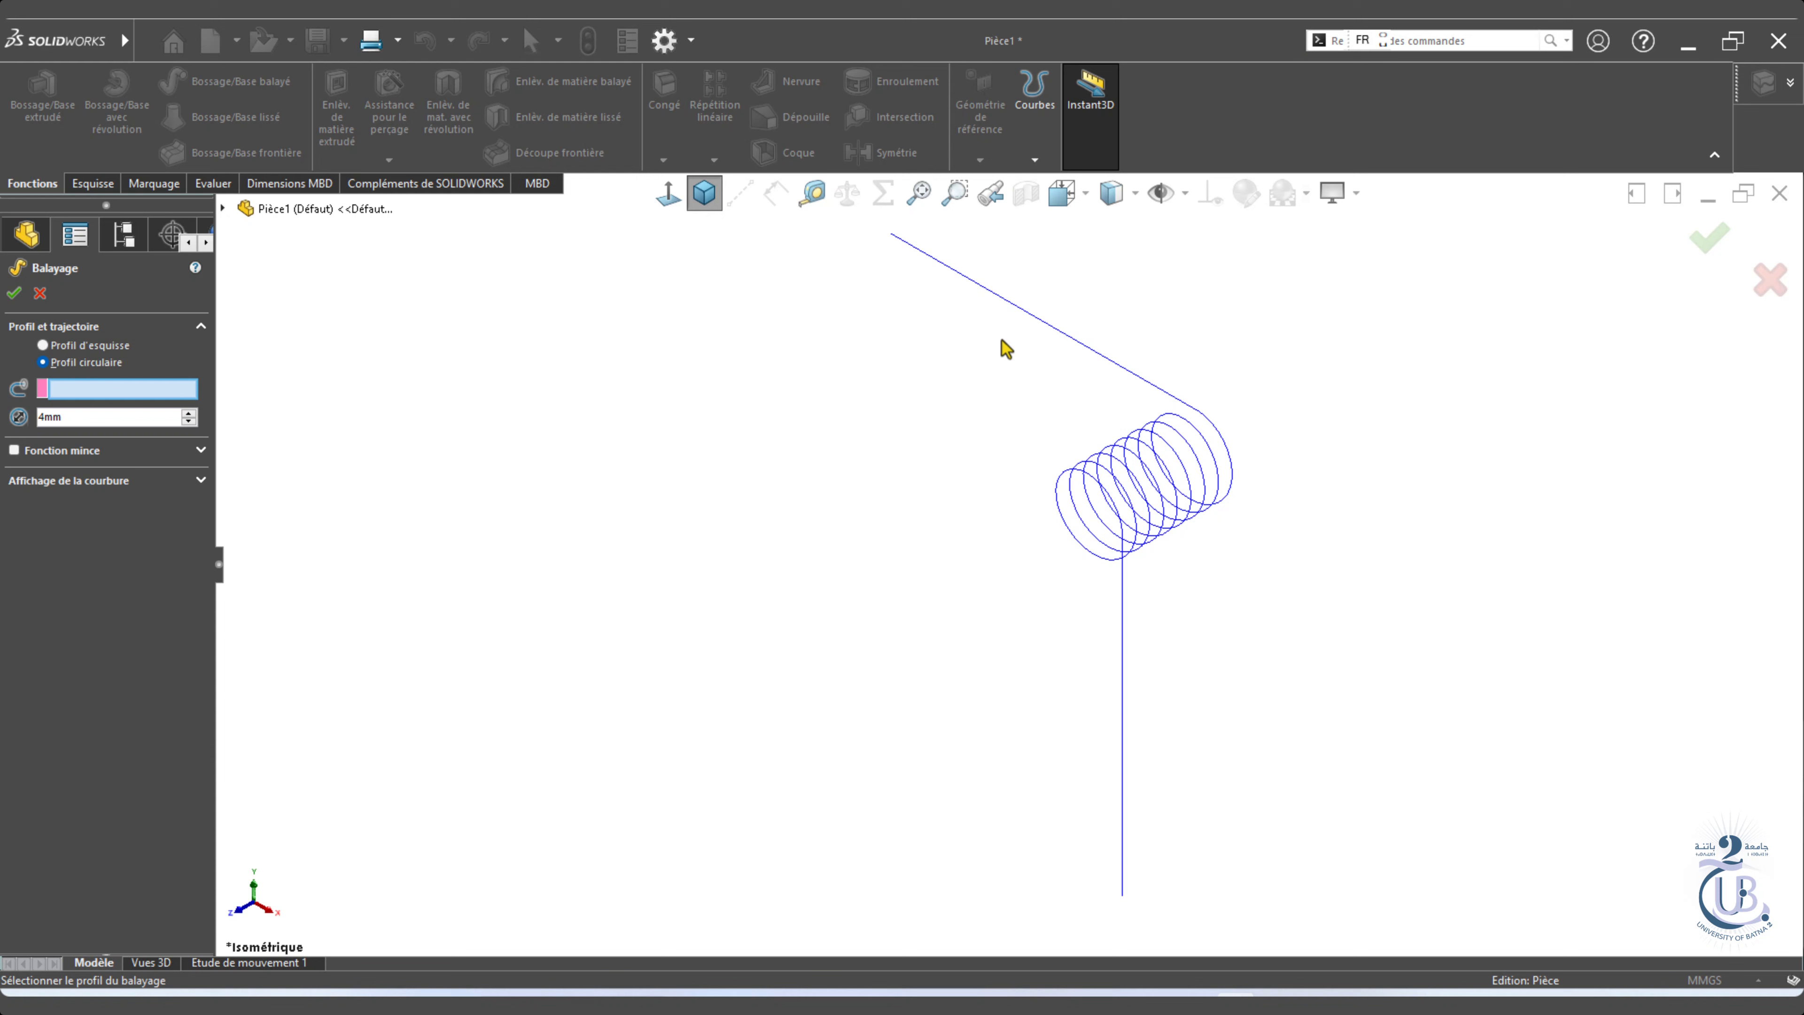
pyautogui.click(1044, 327)
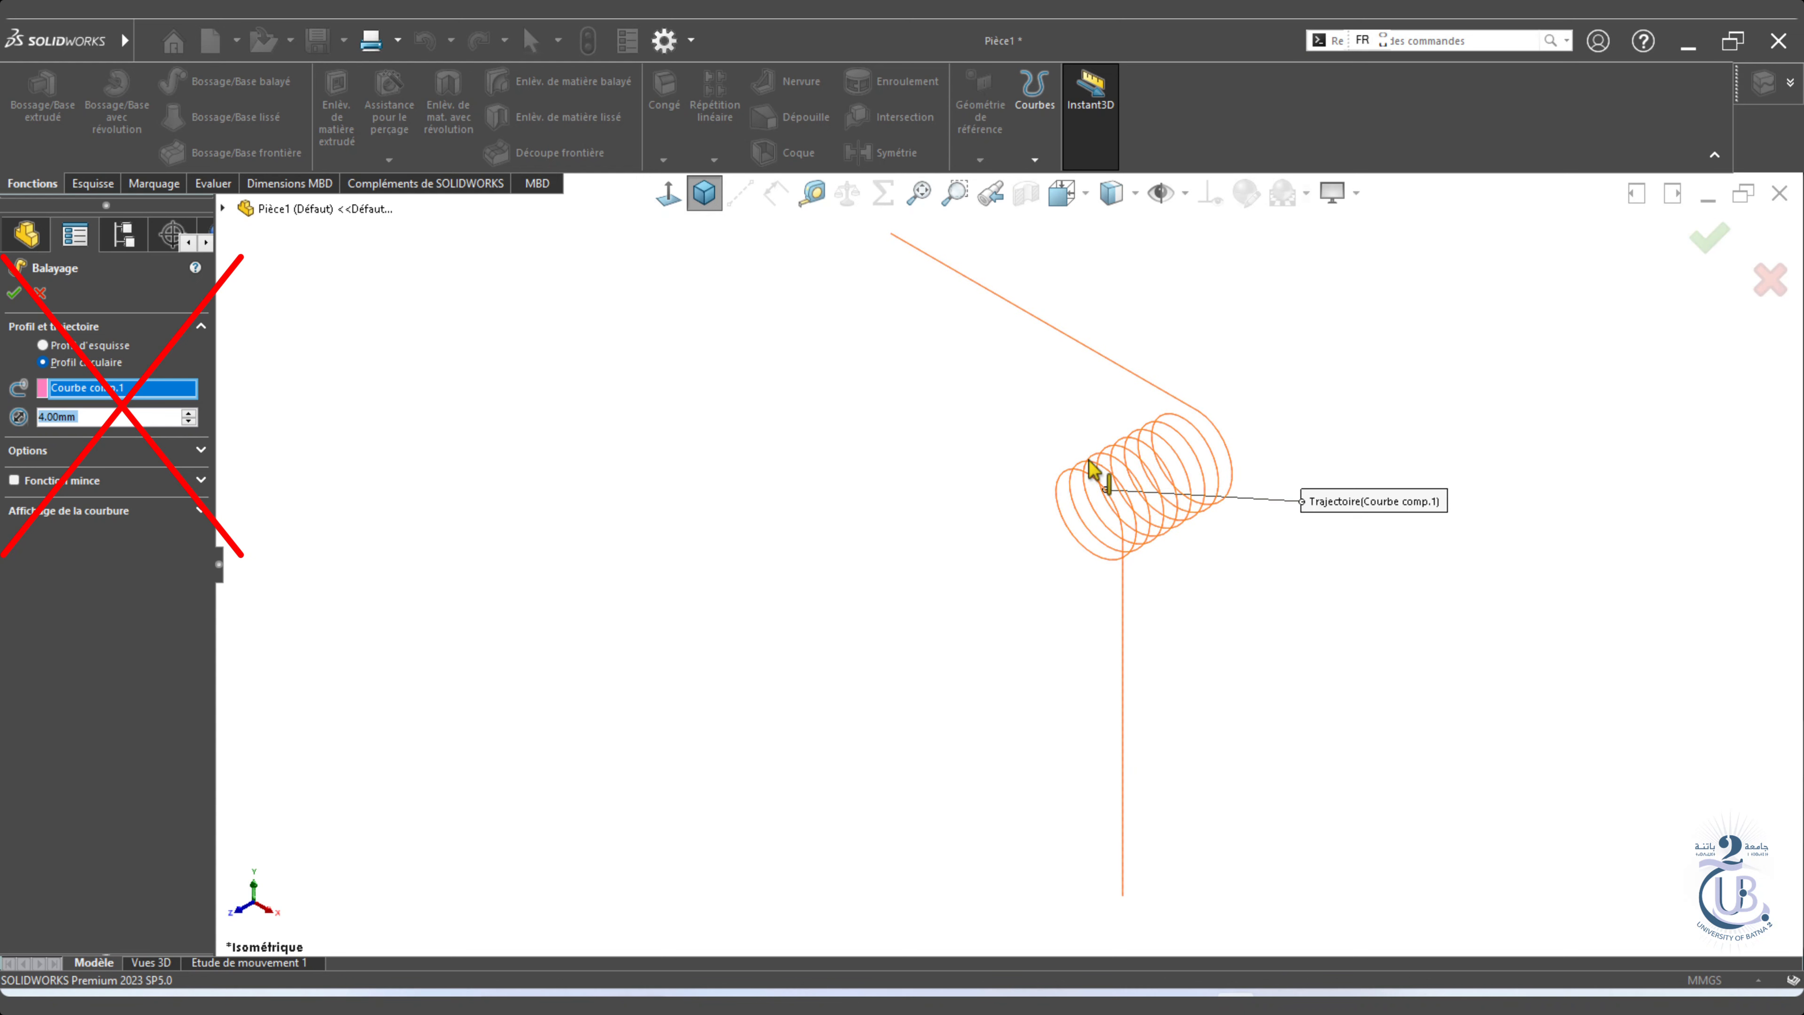
# Enable merging of tangent faces (Fusionner les faces tangentes) in the sweep options.
pyautogui.click(201, 453)
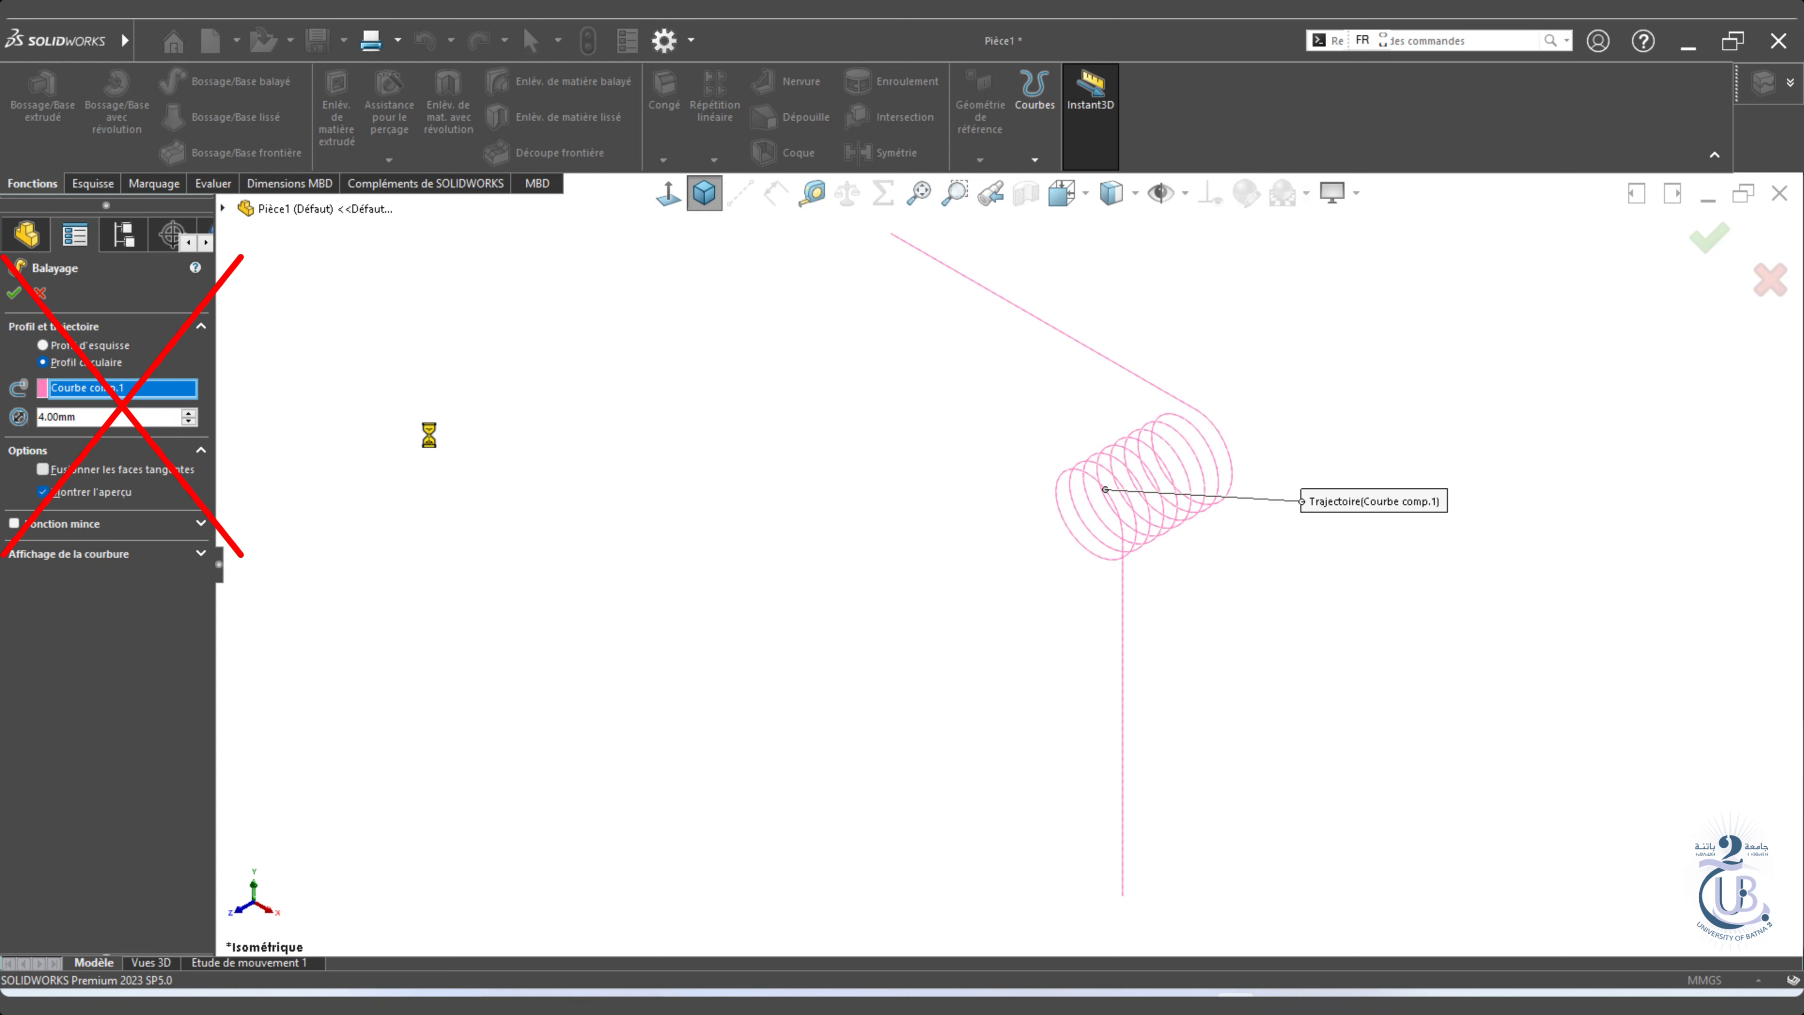
pyautogui.scroll(2, 1244, 593)
pyautogui.scroll(-2, 1245, 593)
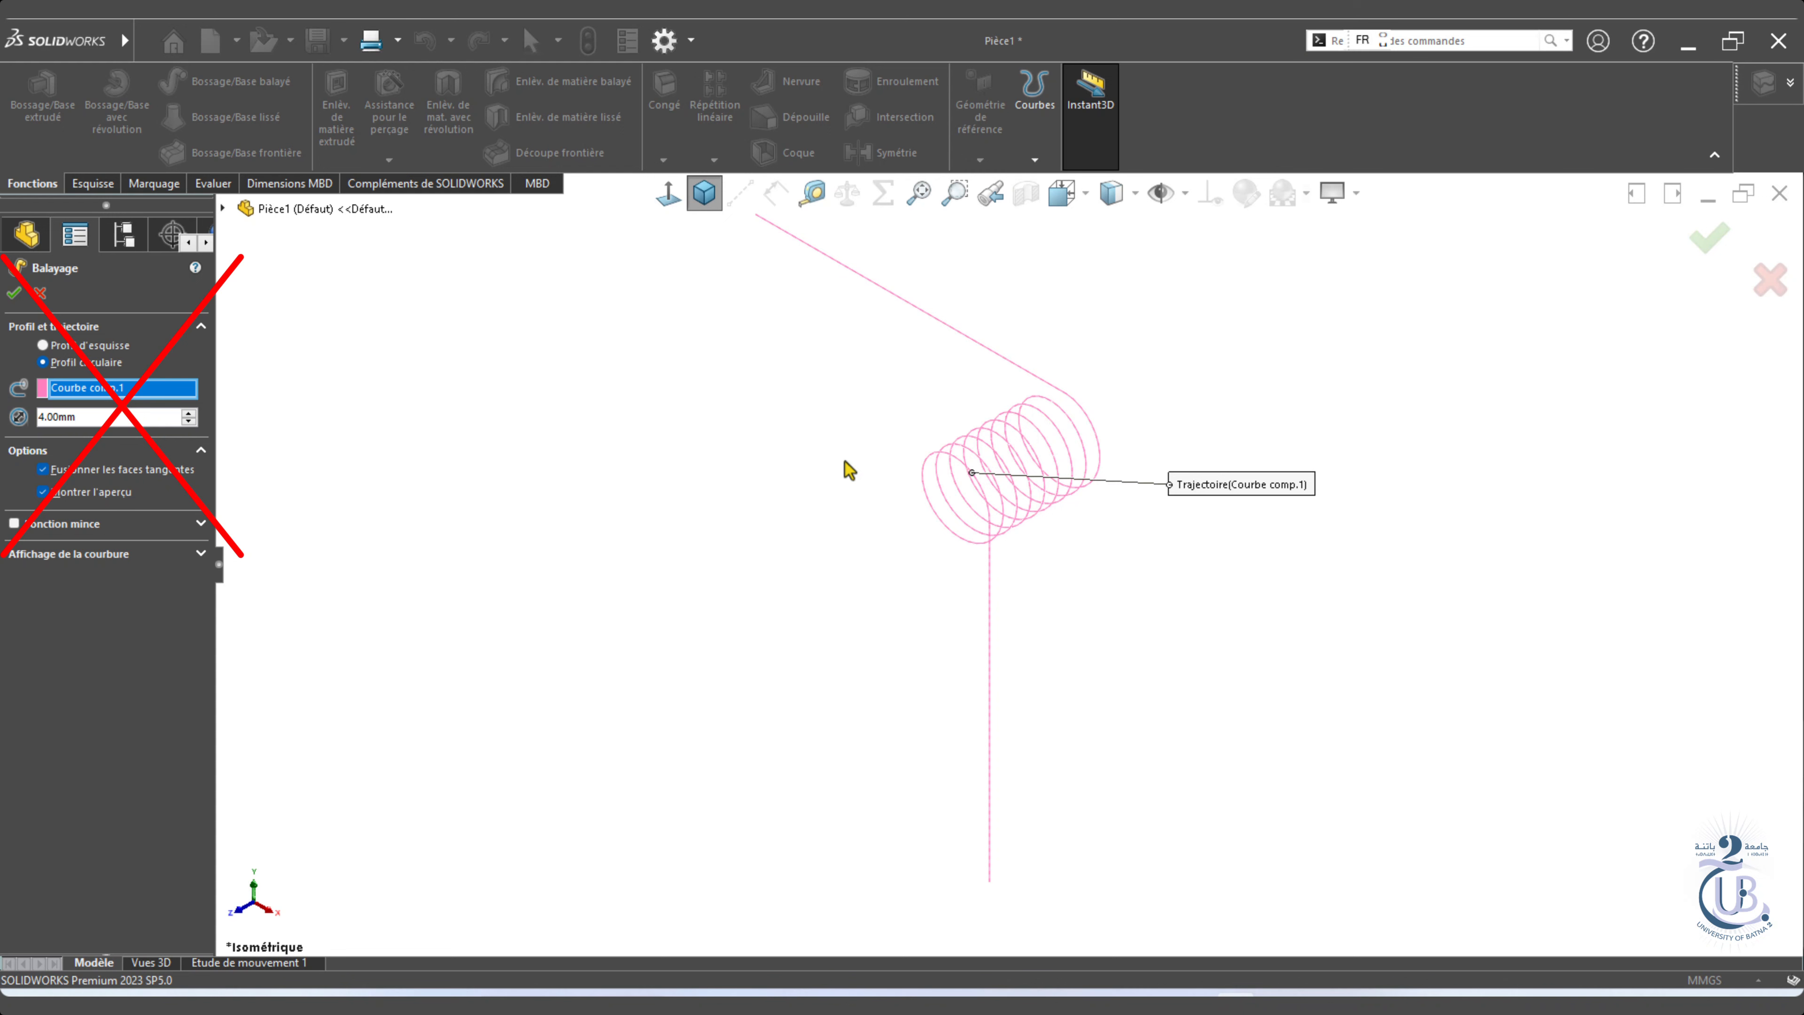
# Set the diameter of the sweep's circular profile to 3.999 mm and update its preview.
pyautogui.moveTo(82, 419); pyautogui.dragTo(4, 421)
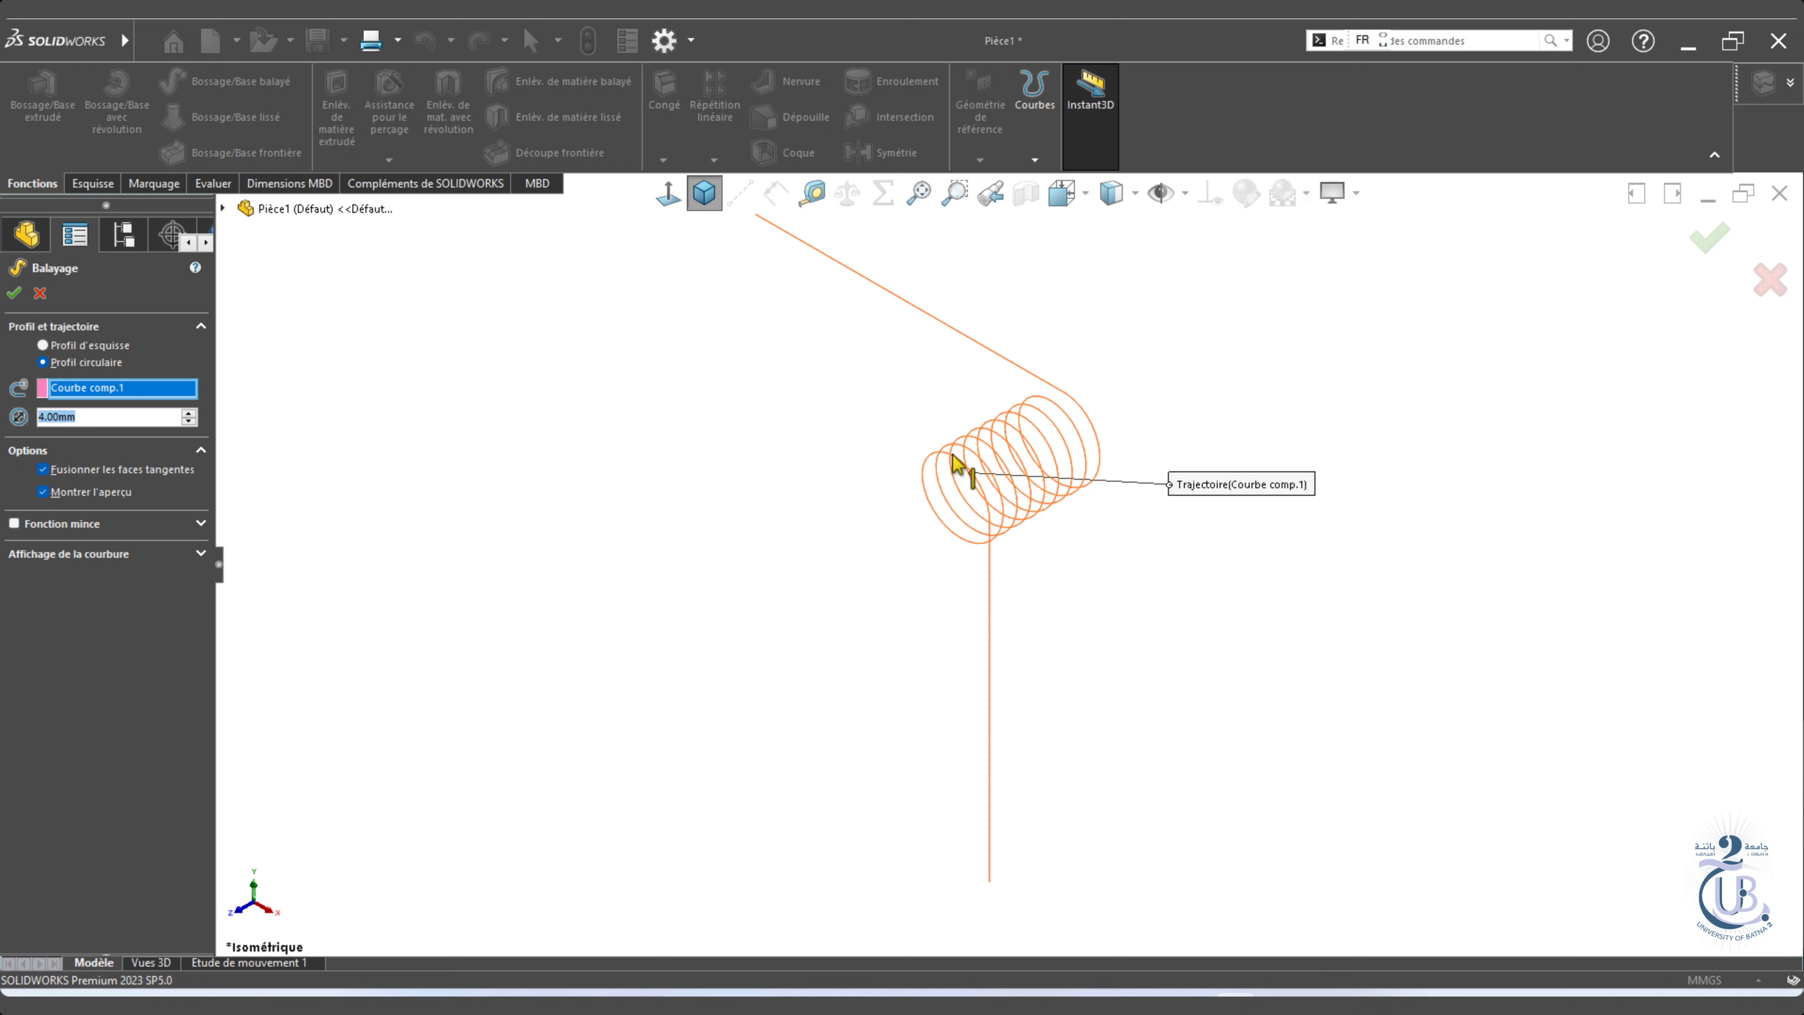
pyautogui.write('3')
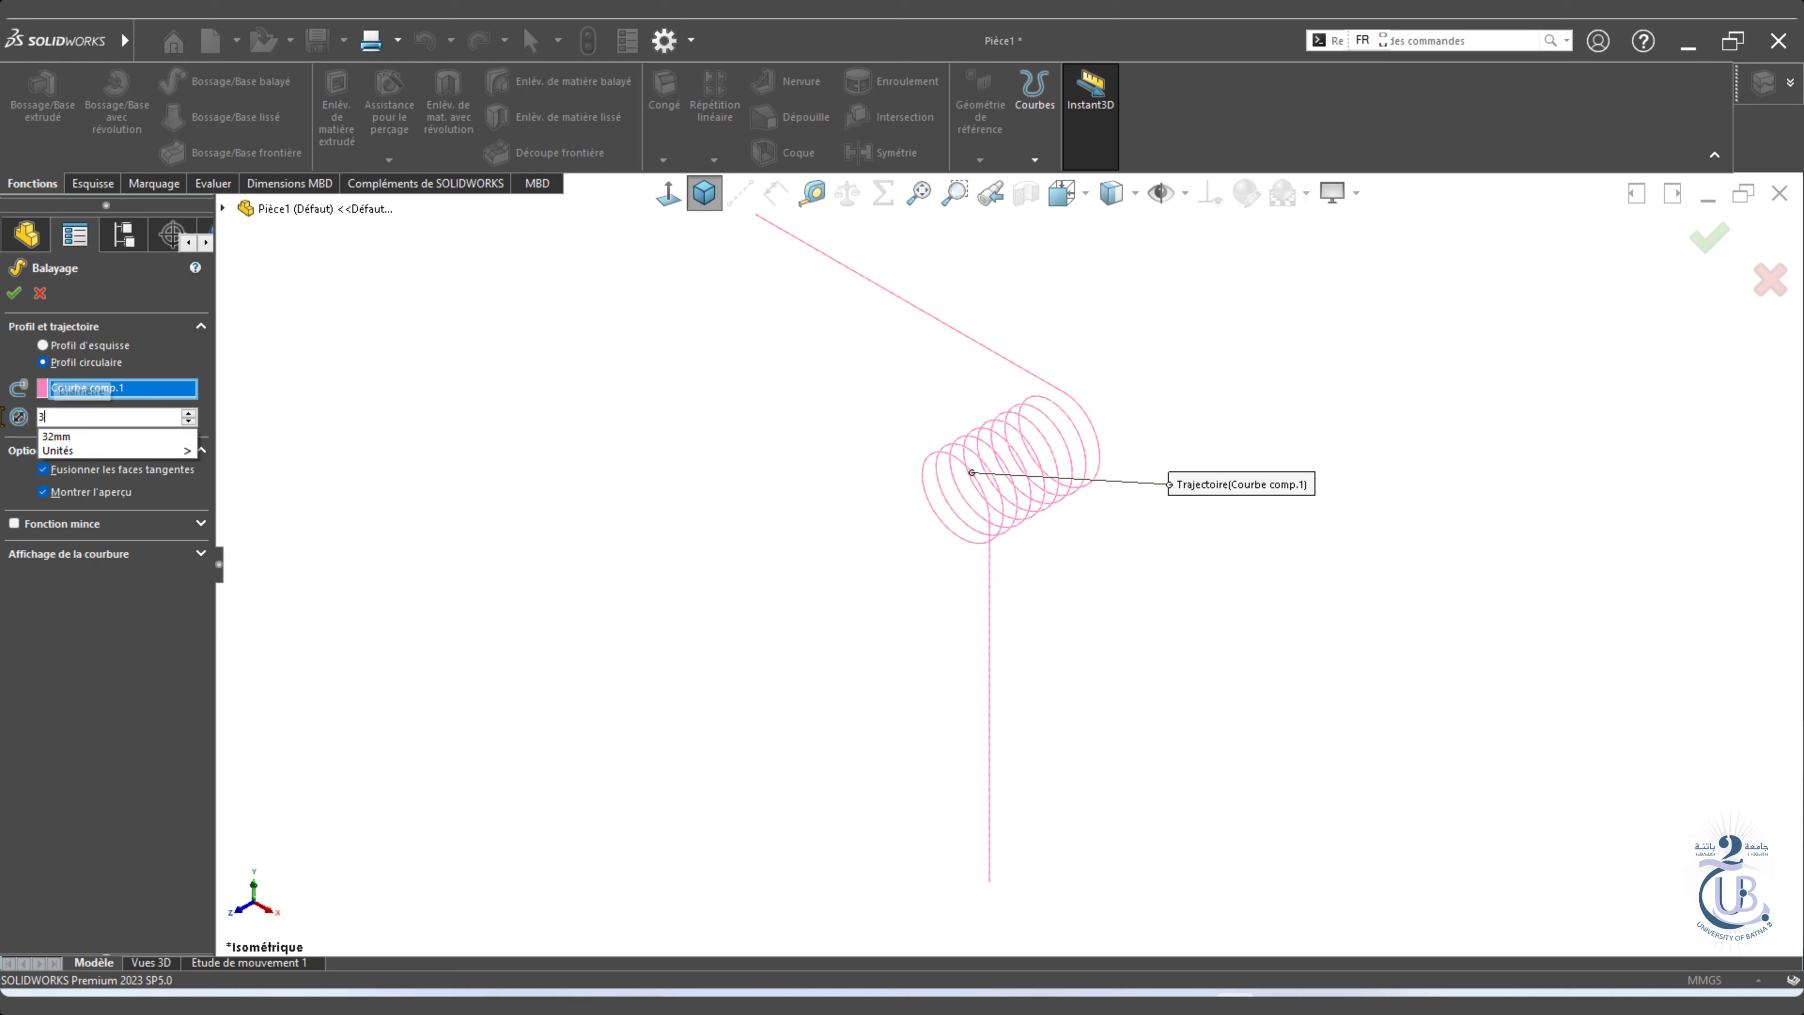
pyautogui.write('.999')
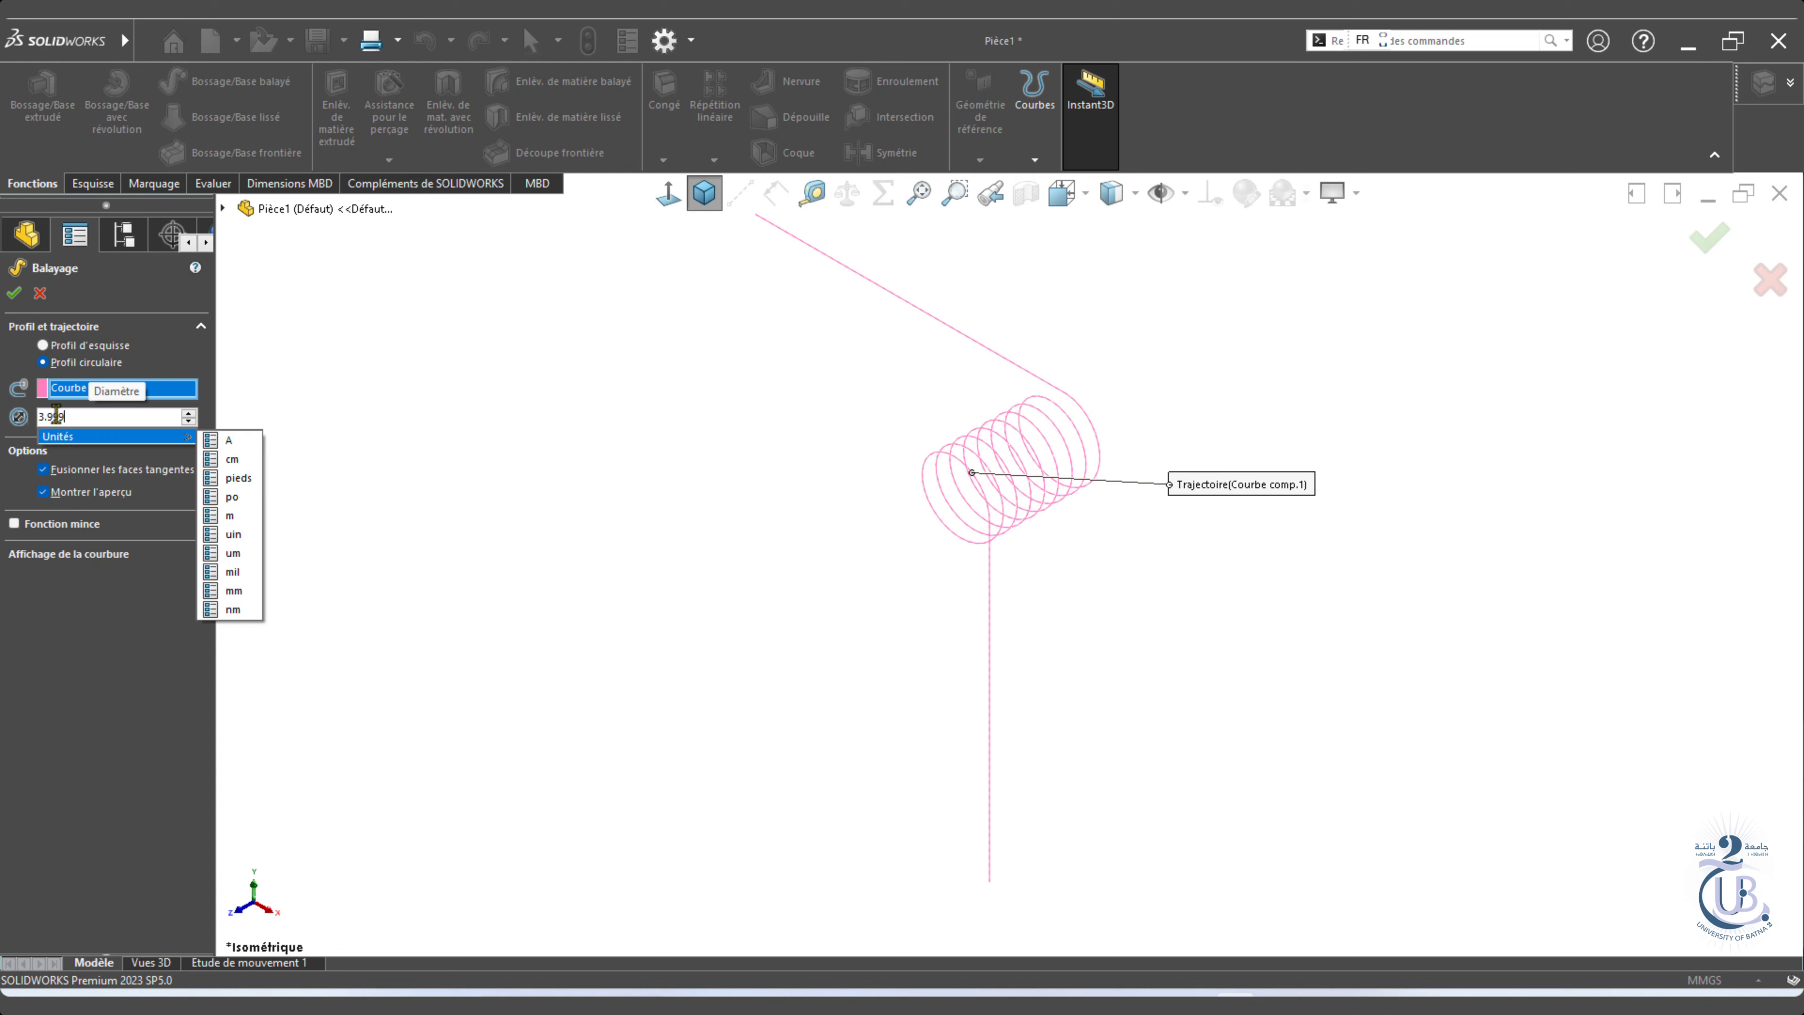
pyautogui.click(257, 394)
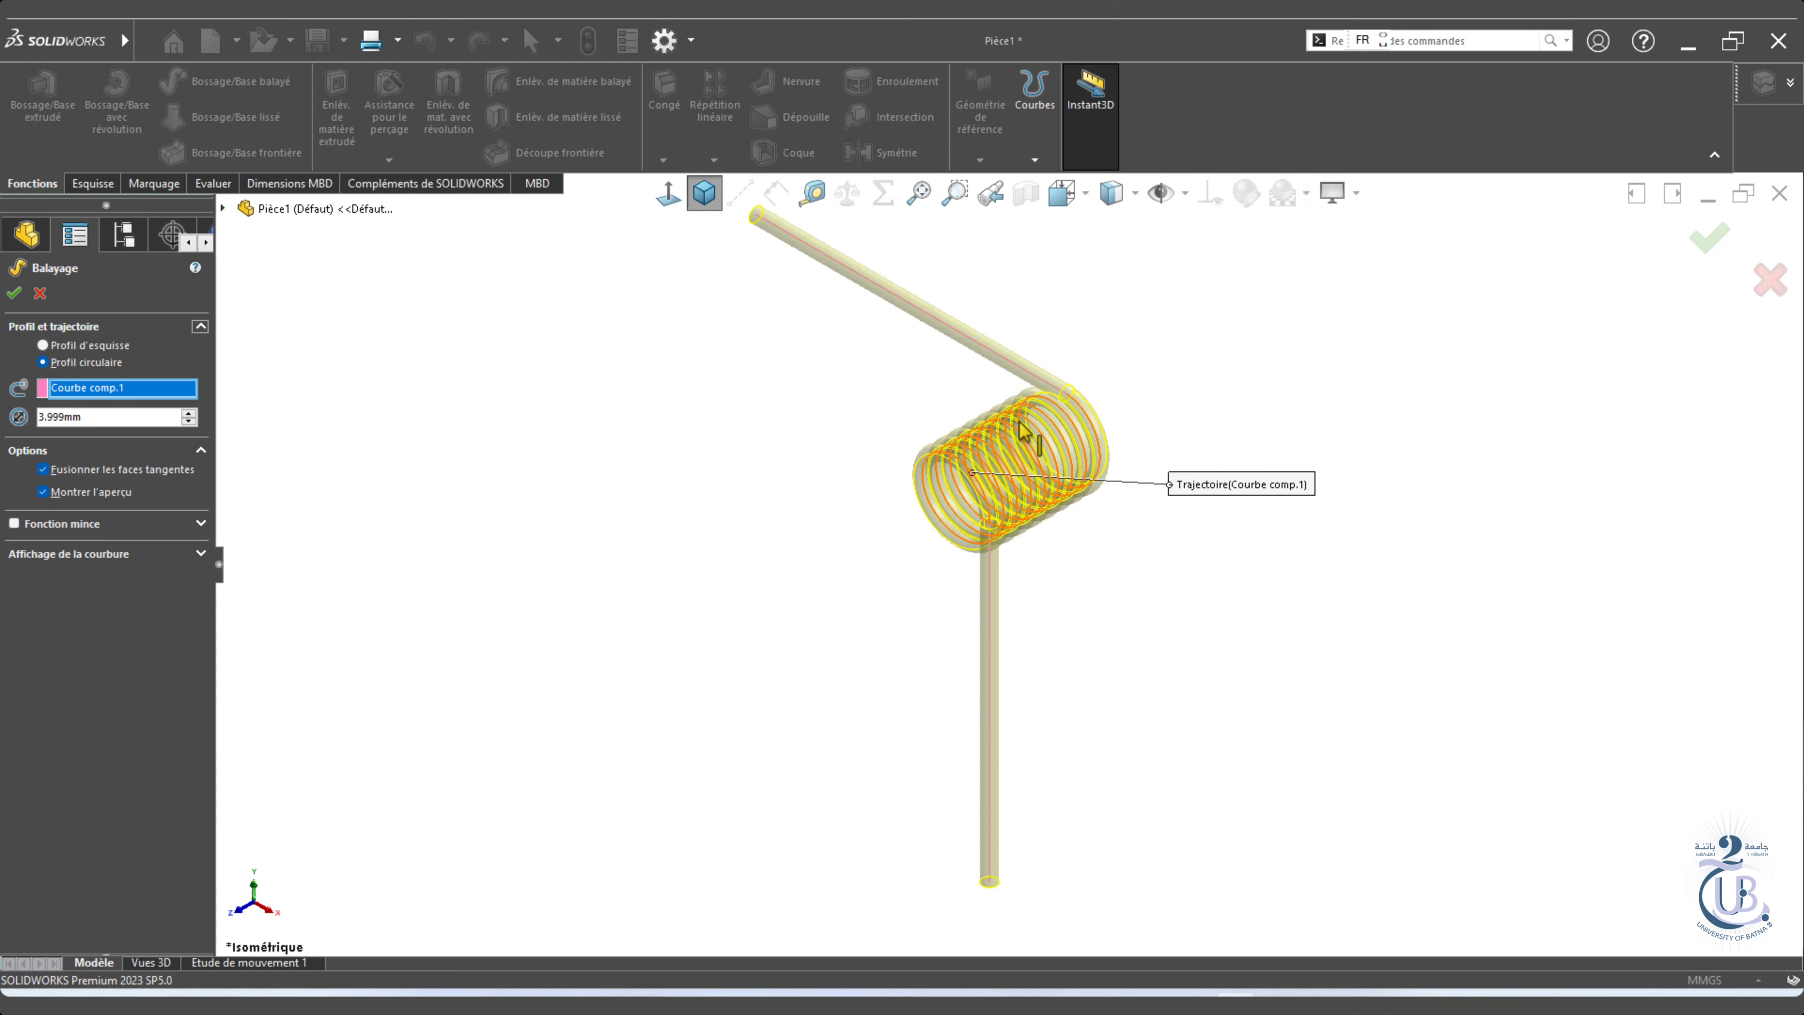
# Create the swept spring body from the 3.999 mm circular profile along the composite curve.
pyautogui.click(13, 292)
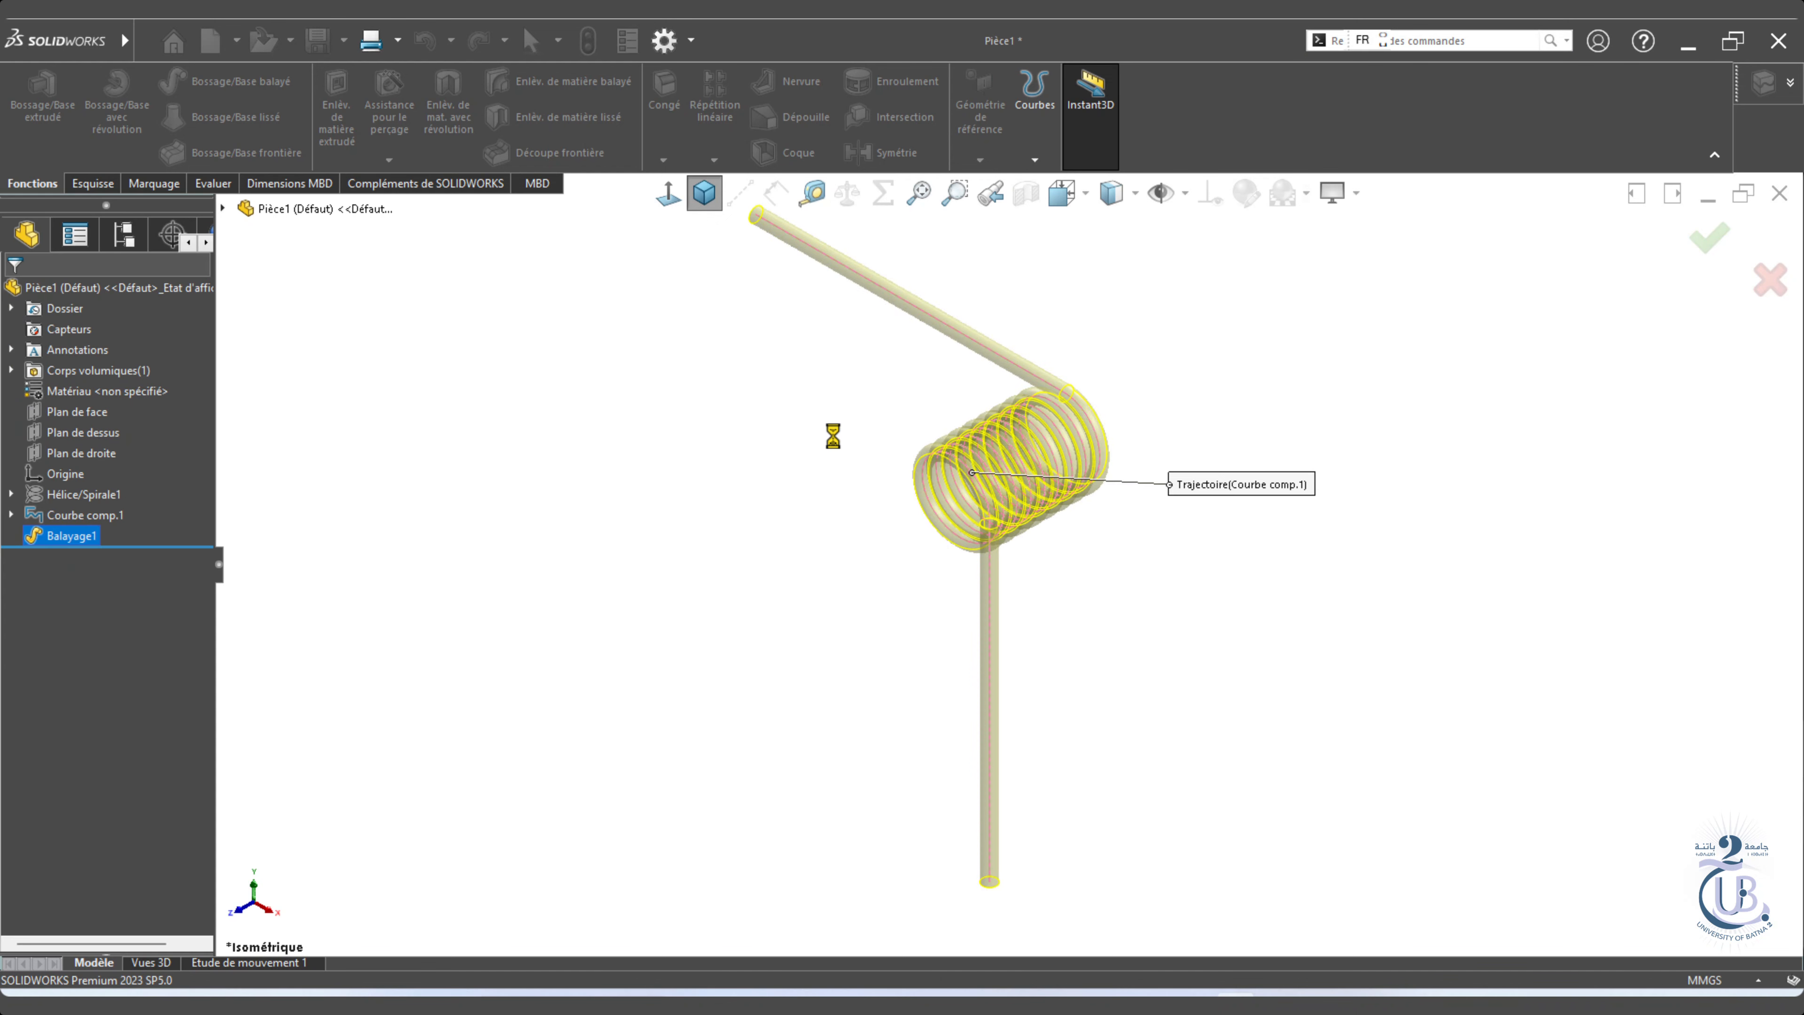
pyautogui.scroll(-3, 906, 554)
pyautogui.click(910, 564)
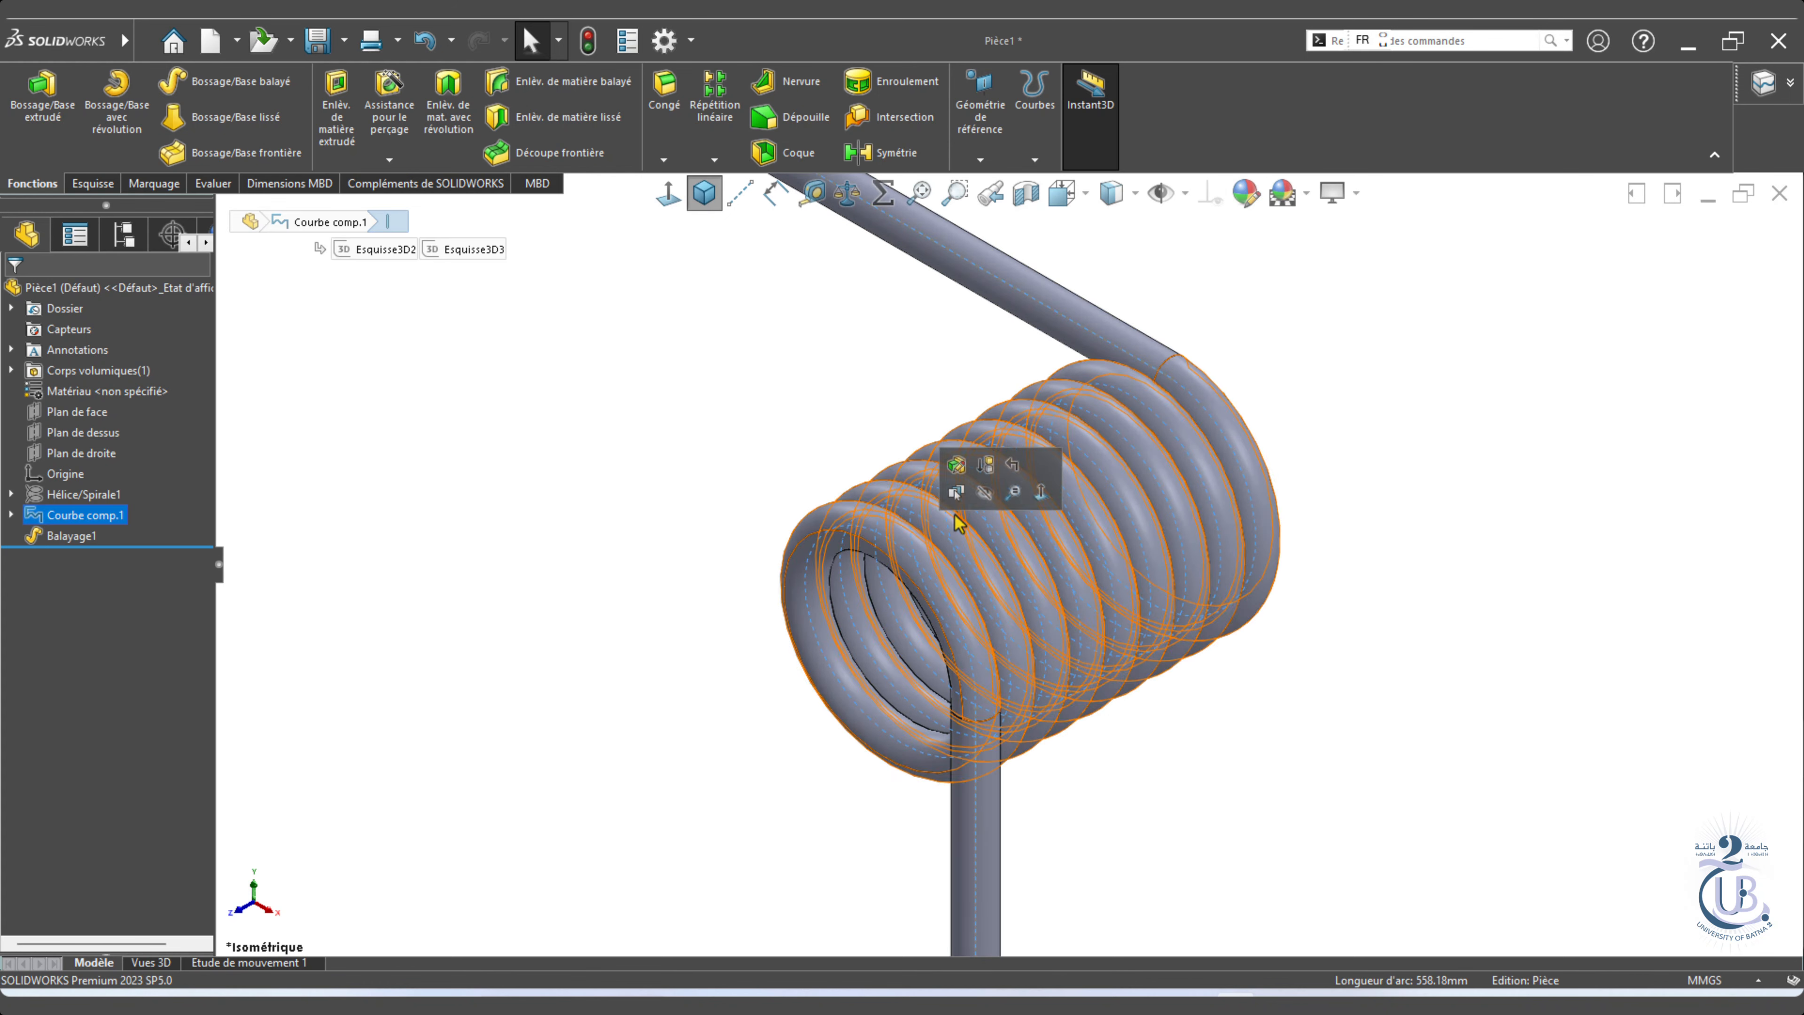
pyautogui.click(1350, 569)
pyautogui.scroll(5, 1244, 441)
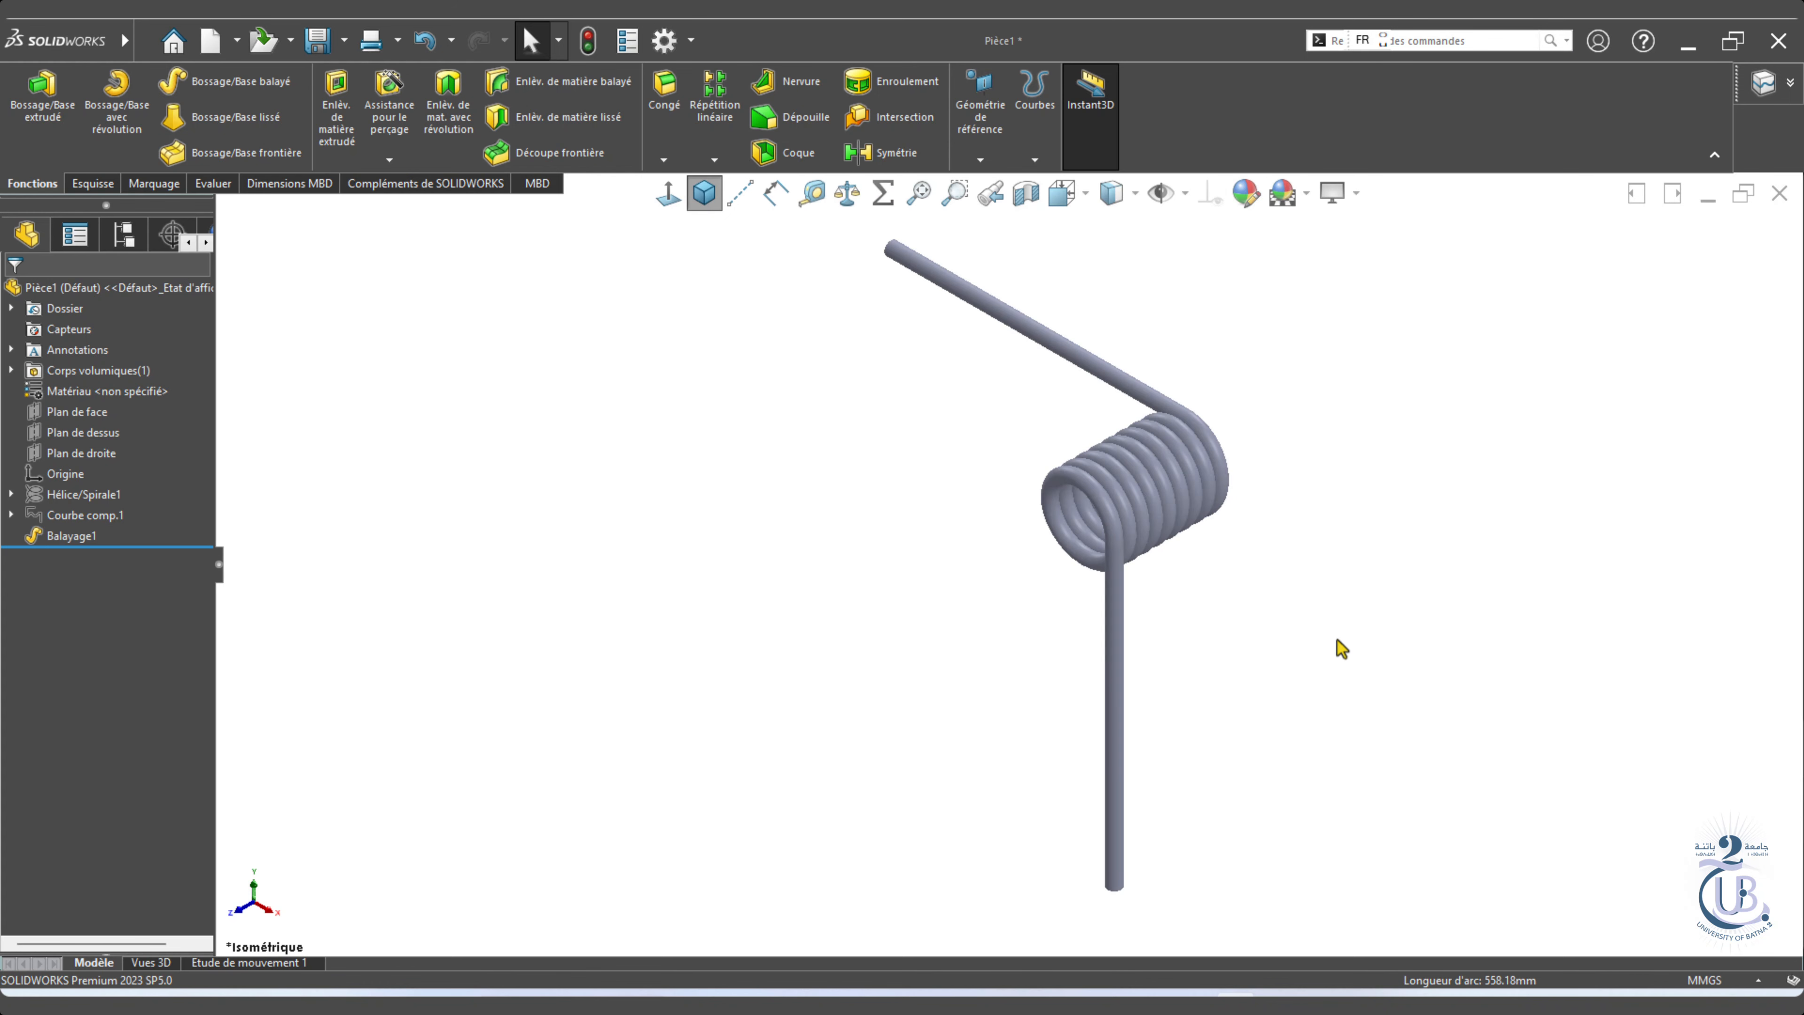
# Consult the spring's data sheet, then sketch horizontal construction lines on Plan de dessus from the coil's two outer ends.
pyautogui.hotkey('alt', 'Tab')
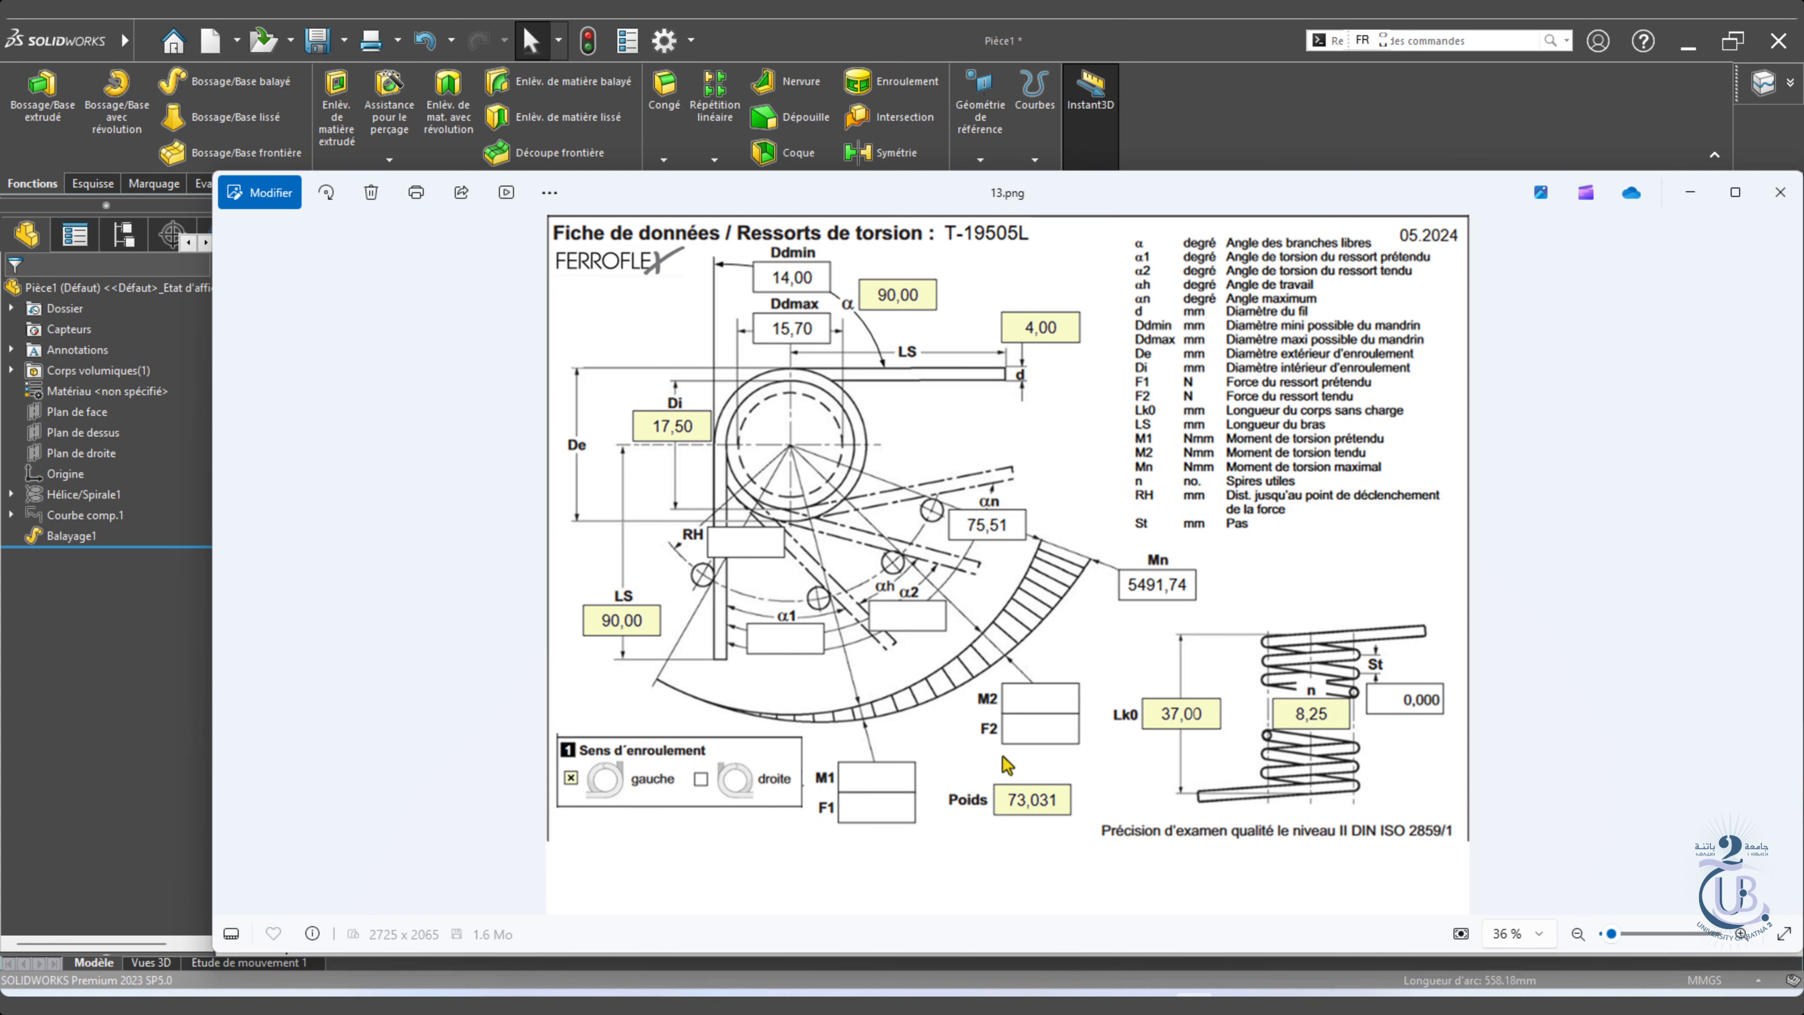
pyautogui.hotkey('alt', 'Tab')
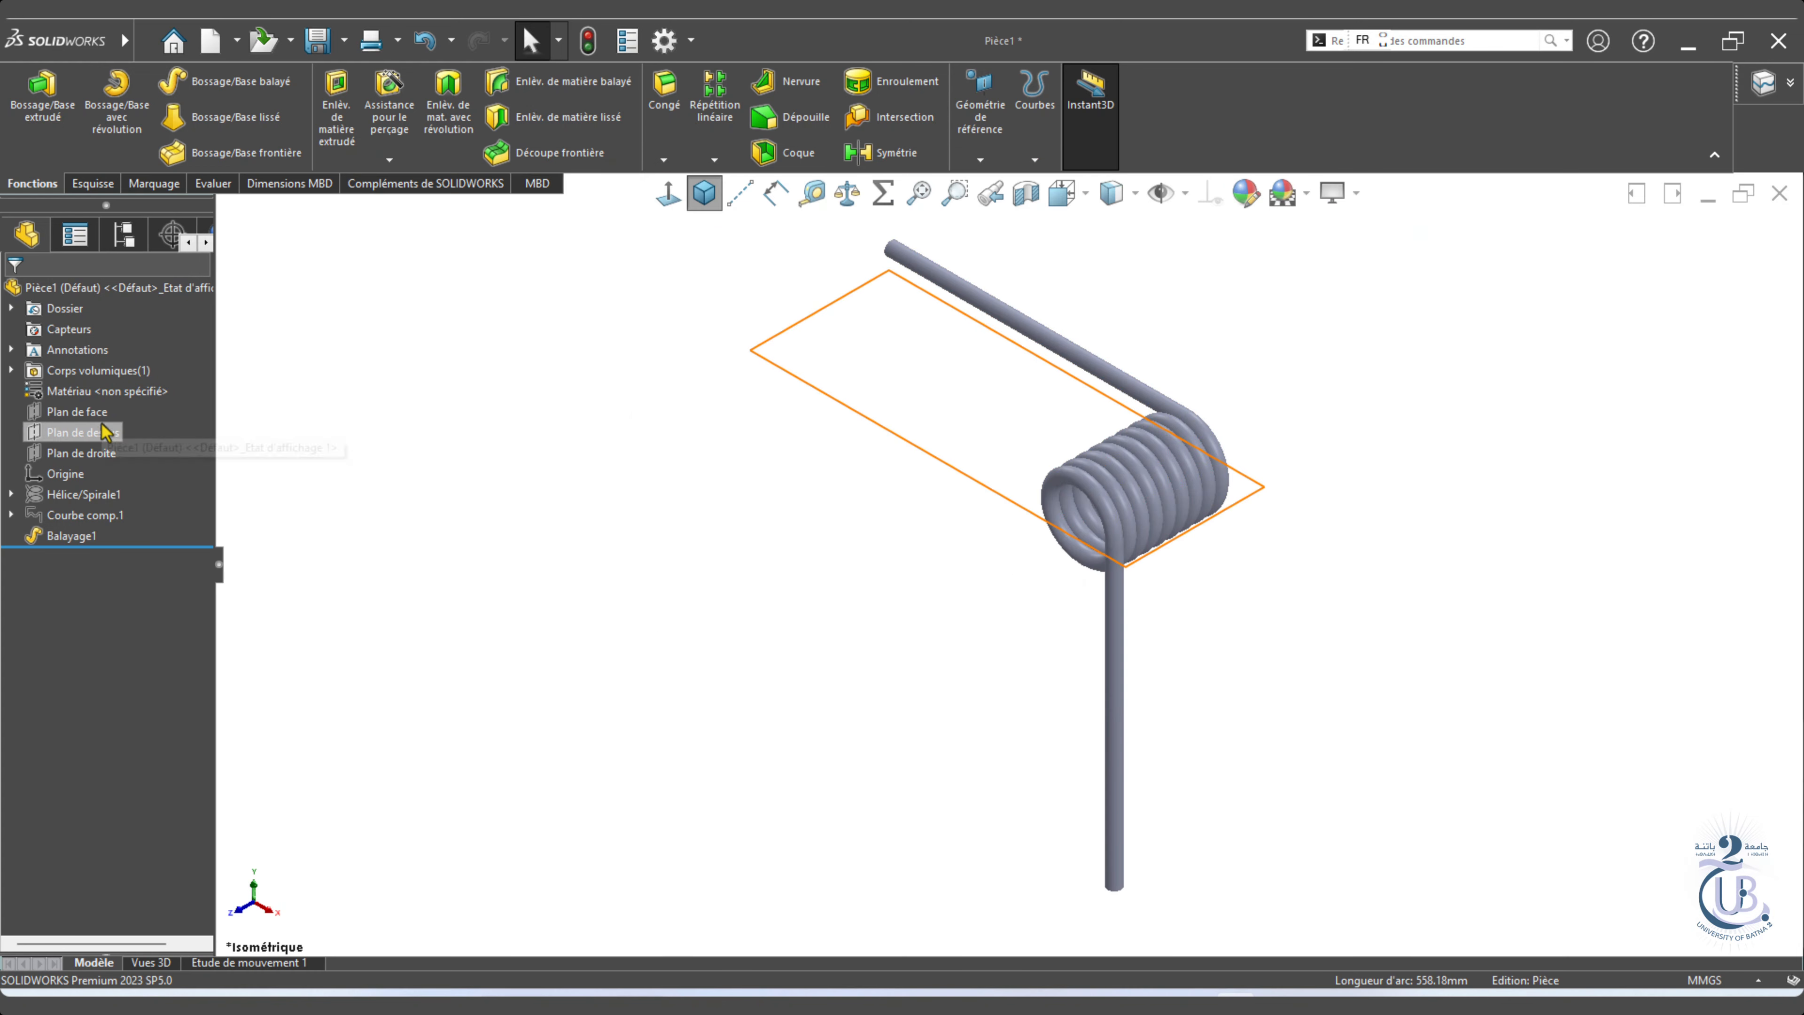
pyautogui.click(82, 432)
pyautogui.click(668, 193)
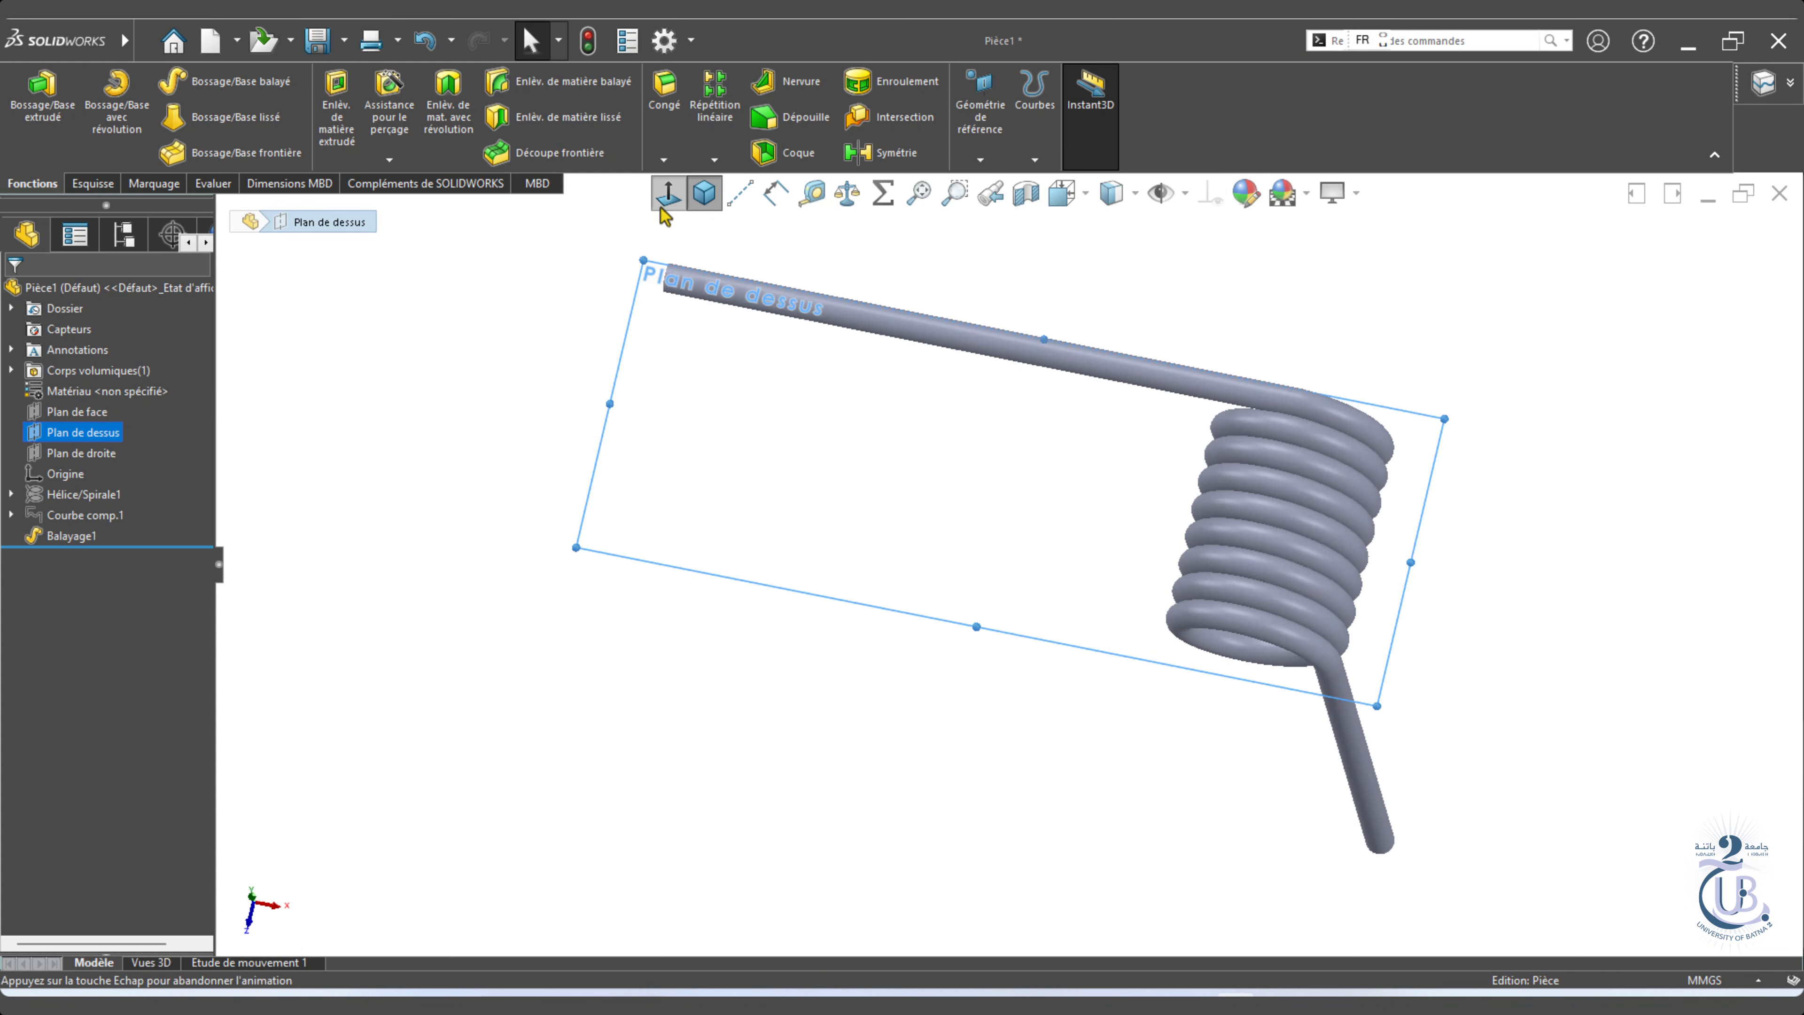
pyautogui.click(96, 186)
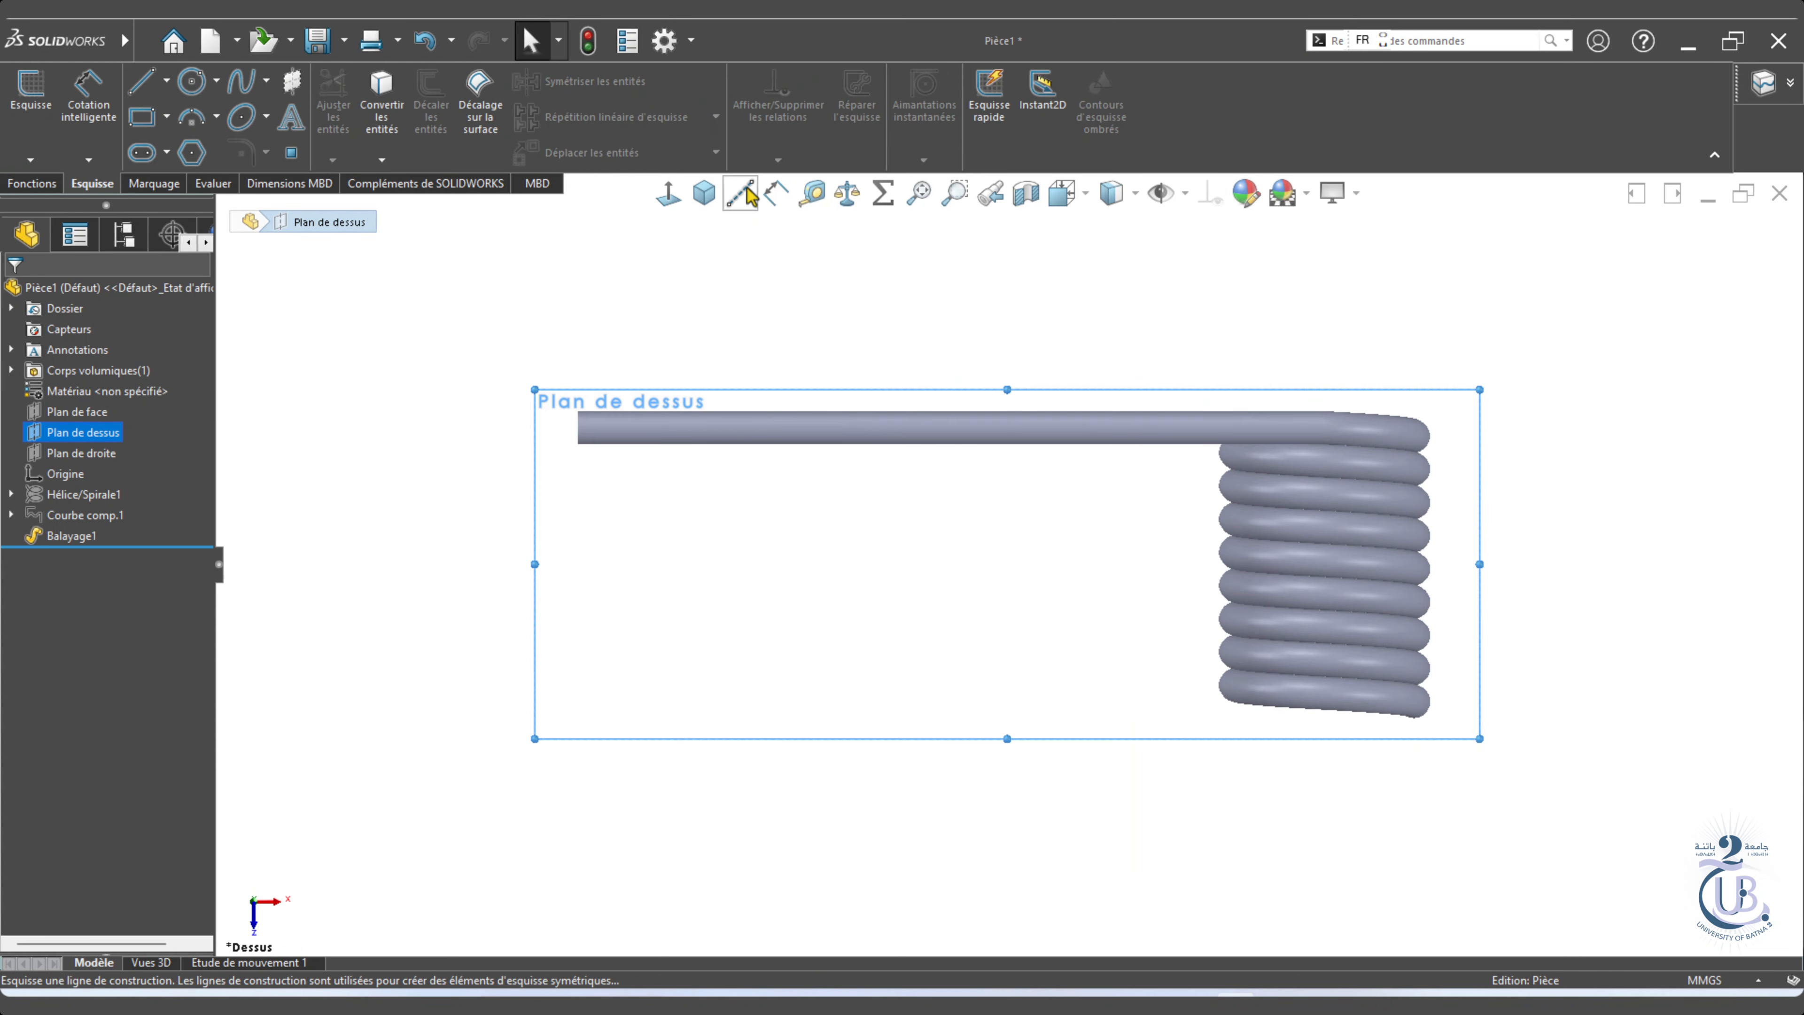
pyautogui.click(739, 193)
pyautogui.click(1325, 411)
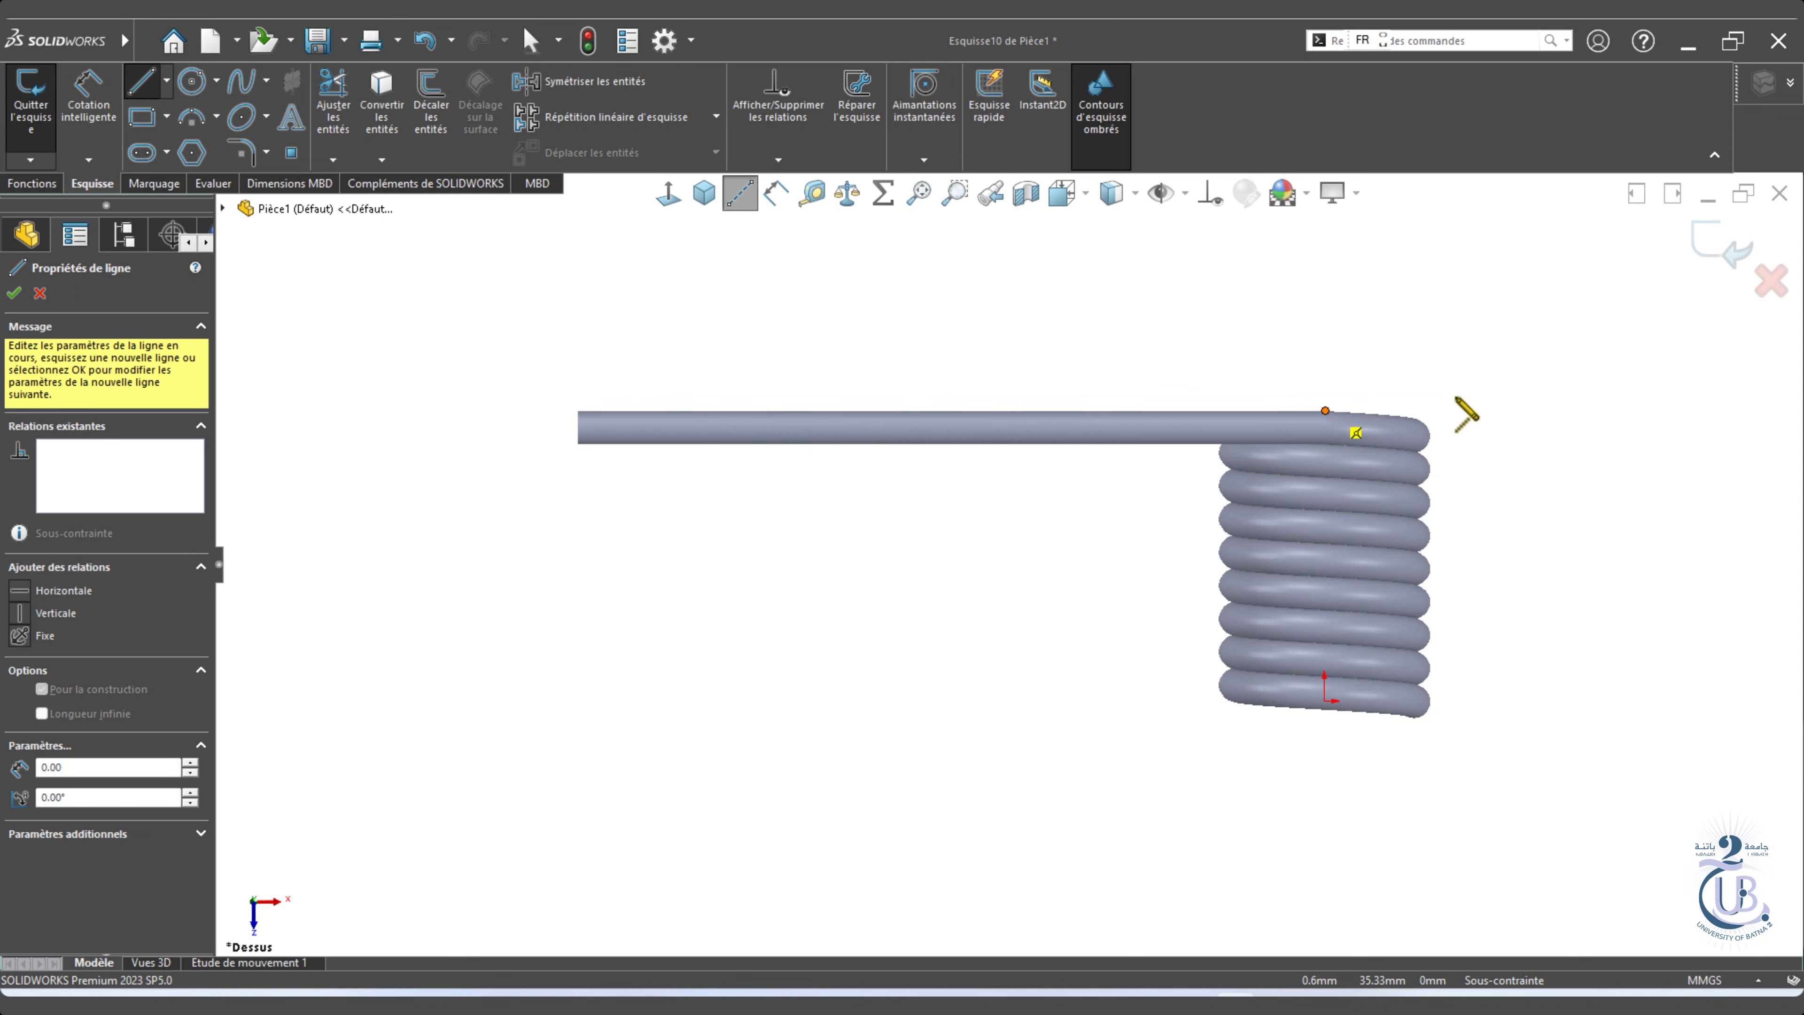
pyautogui.click(1594, 411)
pyautogui.click(1415, 718)
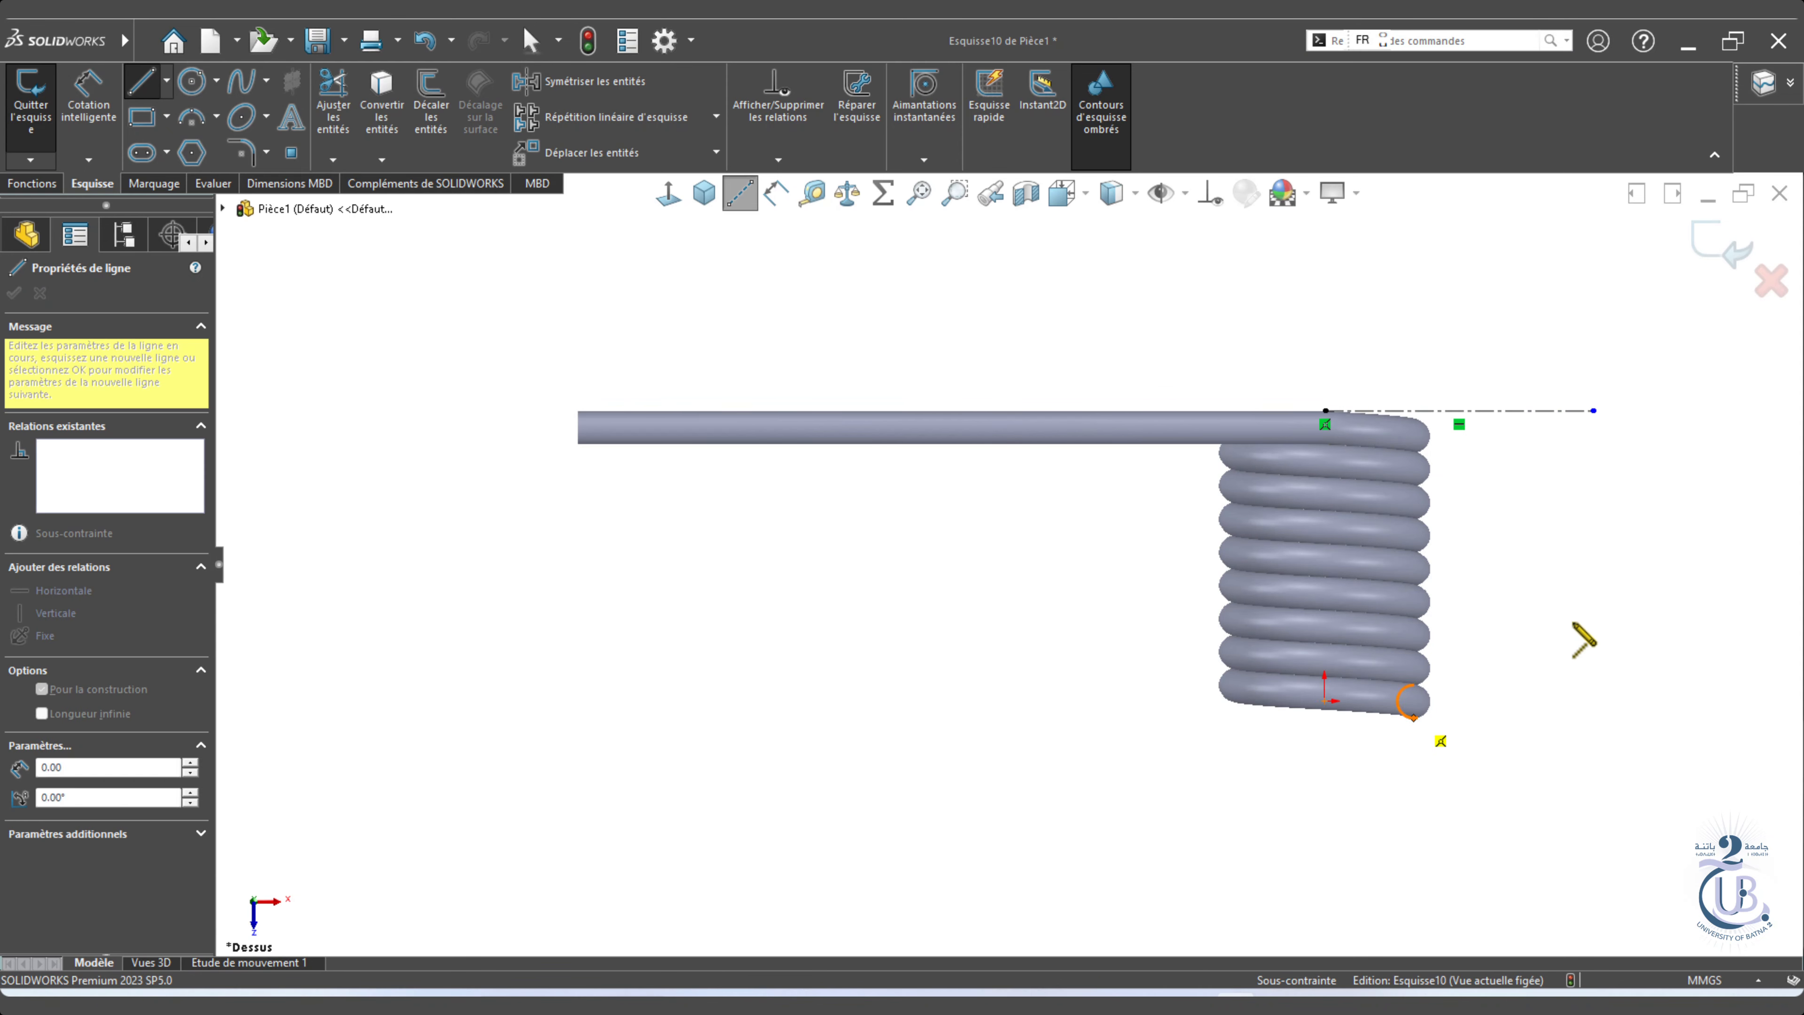
pyautogui.click(1627, 721)
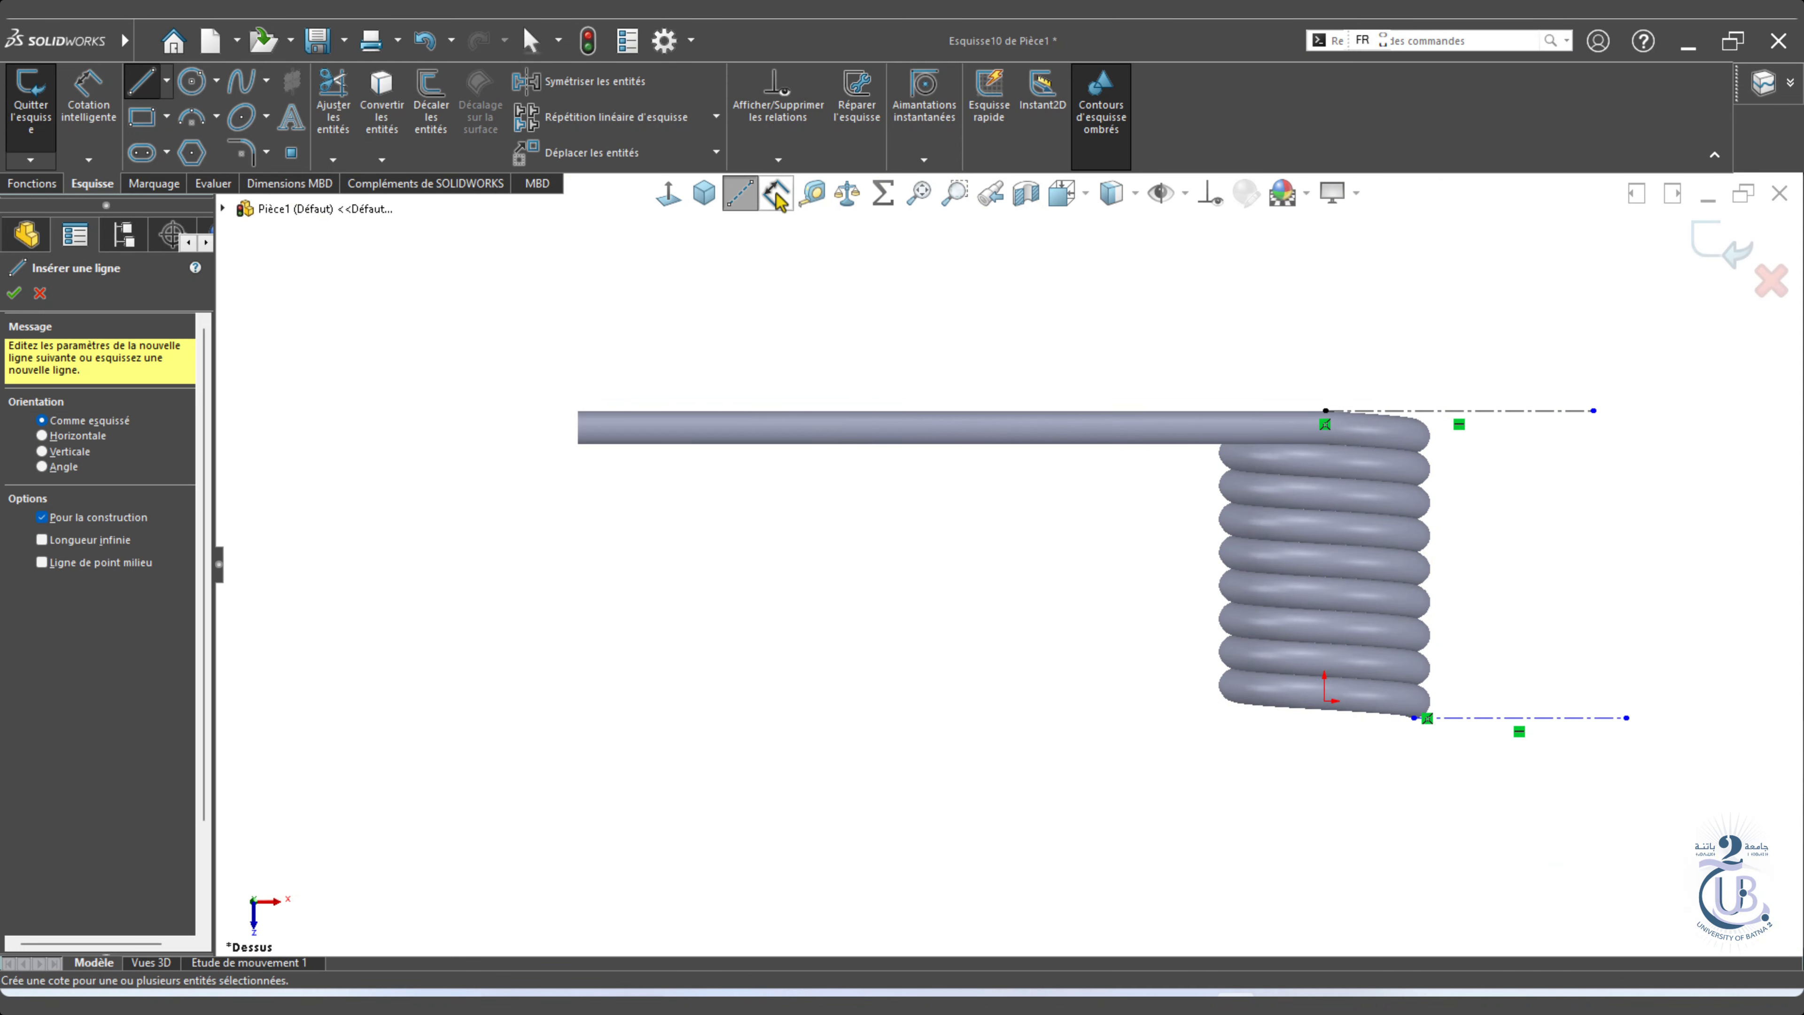
# Dimension the vertical distance between the two construction lines and return to the isometric view.
pyautogui.click(776, 193)
pyautogui.click(1535, 411)
pyautogui.click(1556, 718)
pyautogui.click(1615, 560)
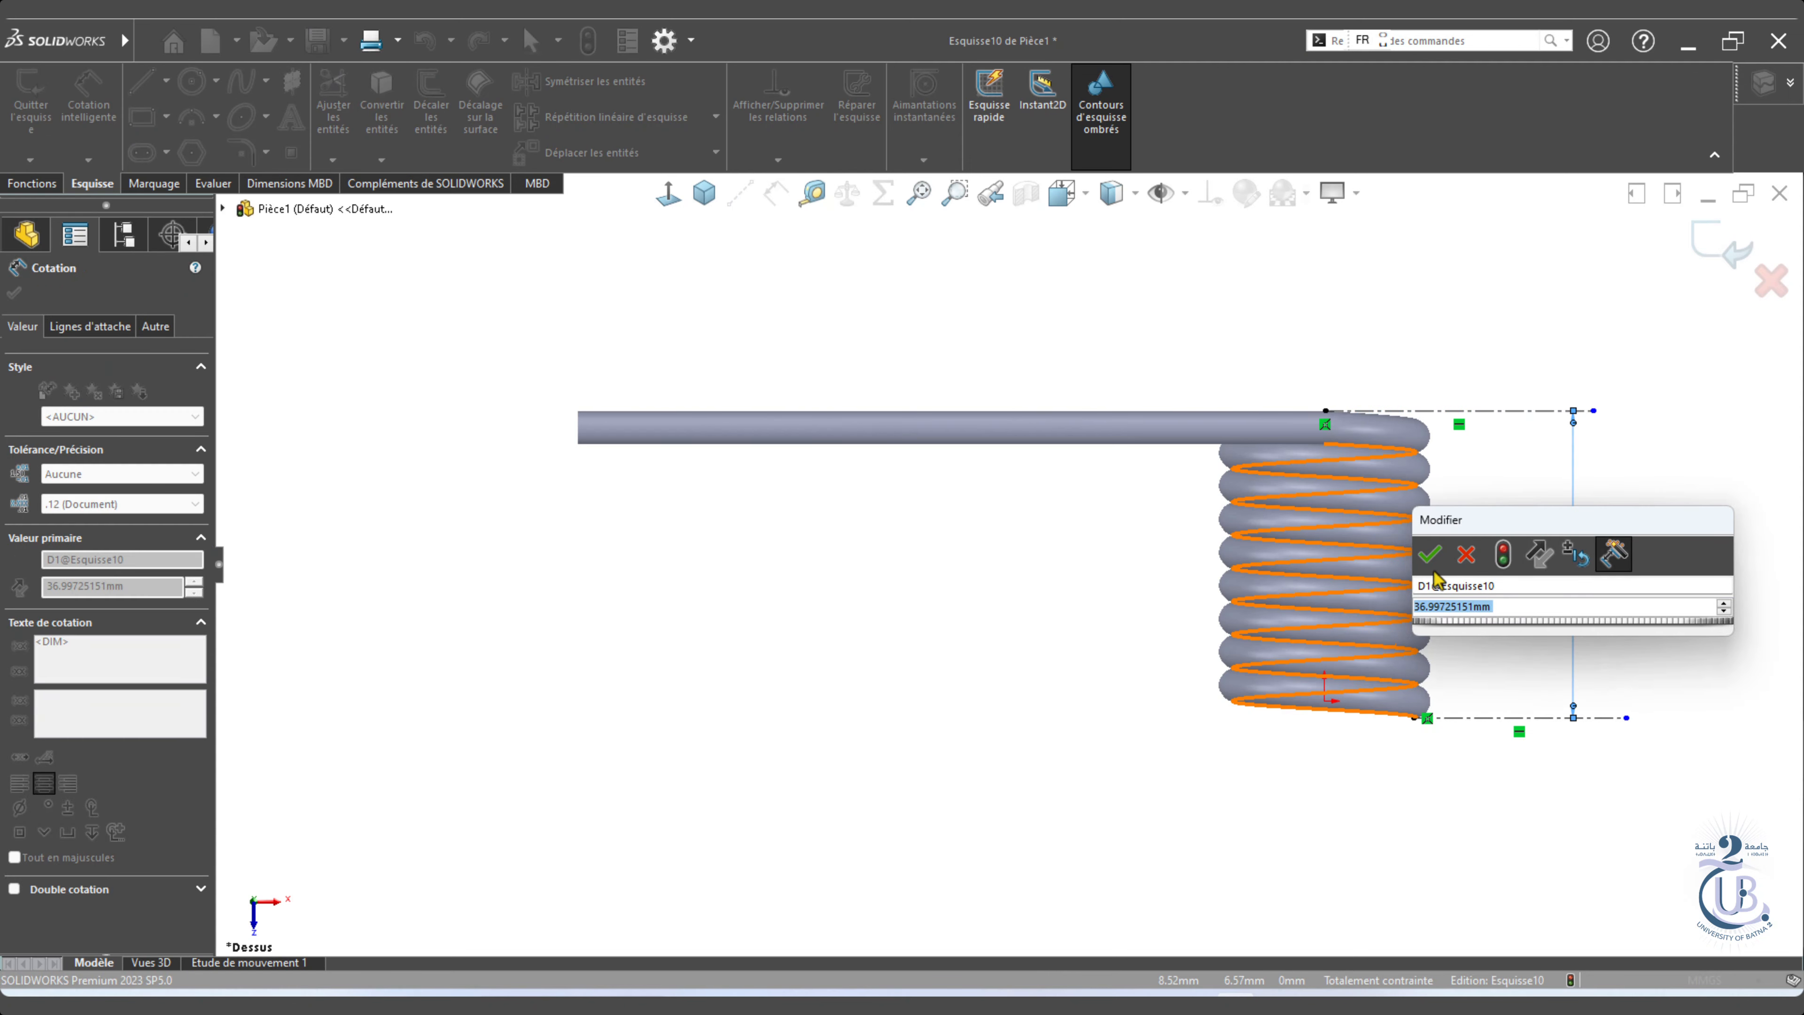
pyautogui.click(1430, 554)
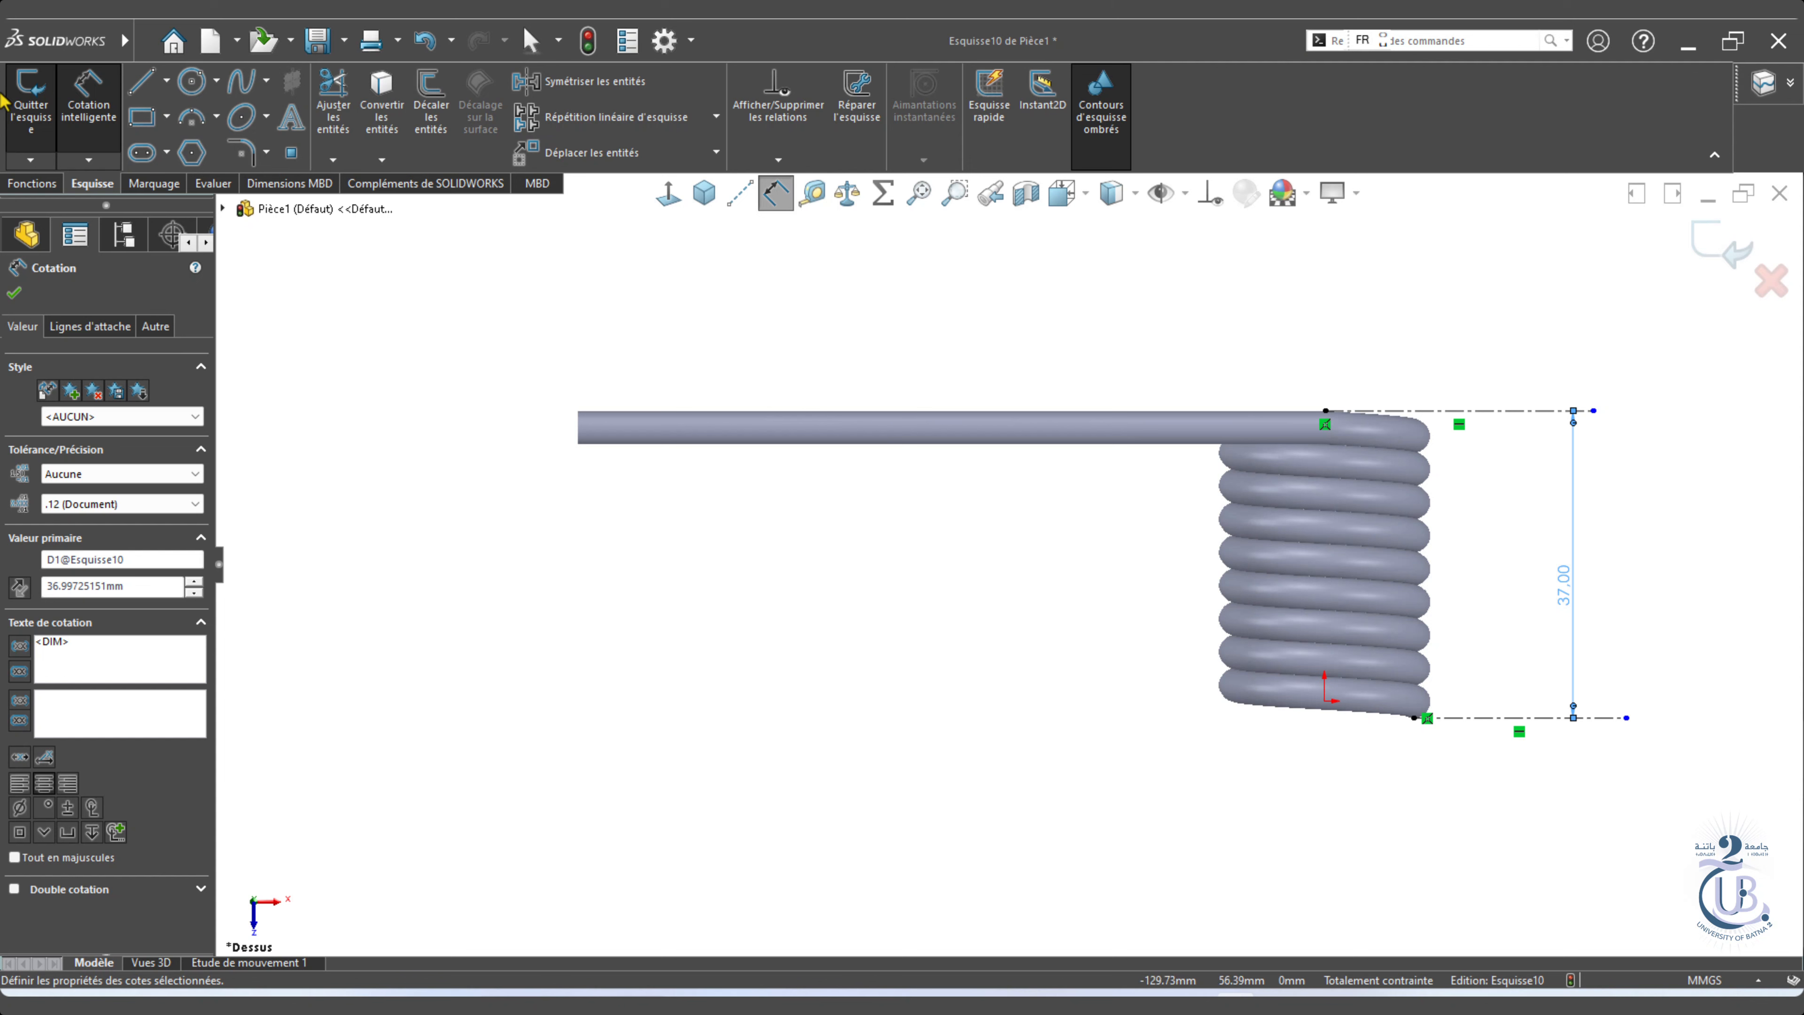
pyautogui.click(14, 292)
pyautogui.hotkey('ctrl', '7')
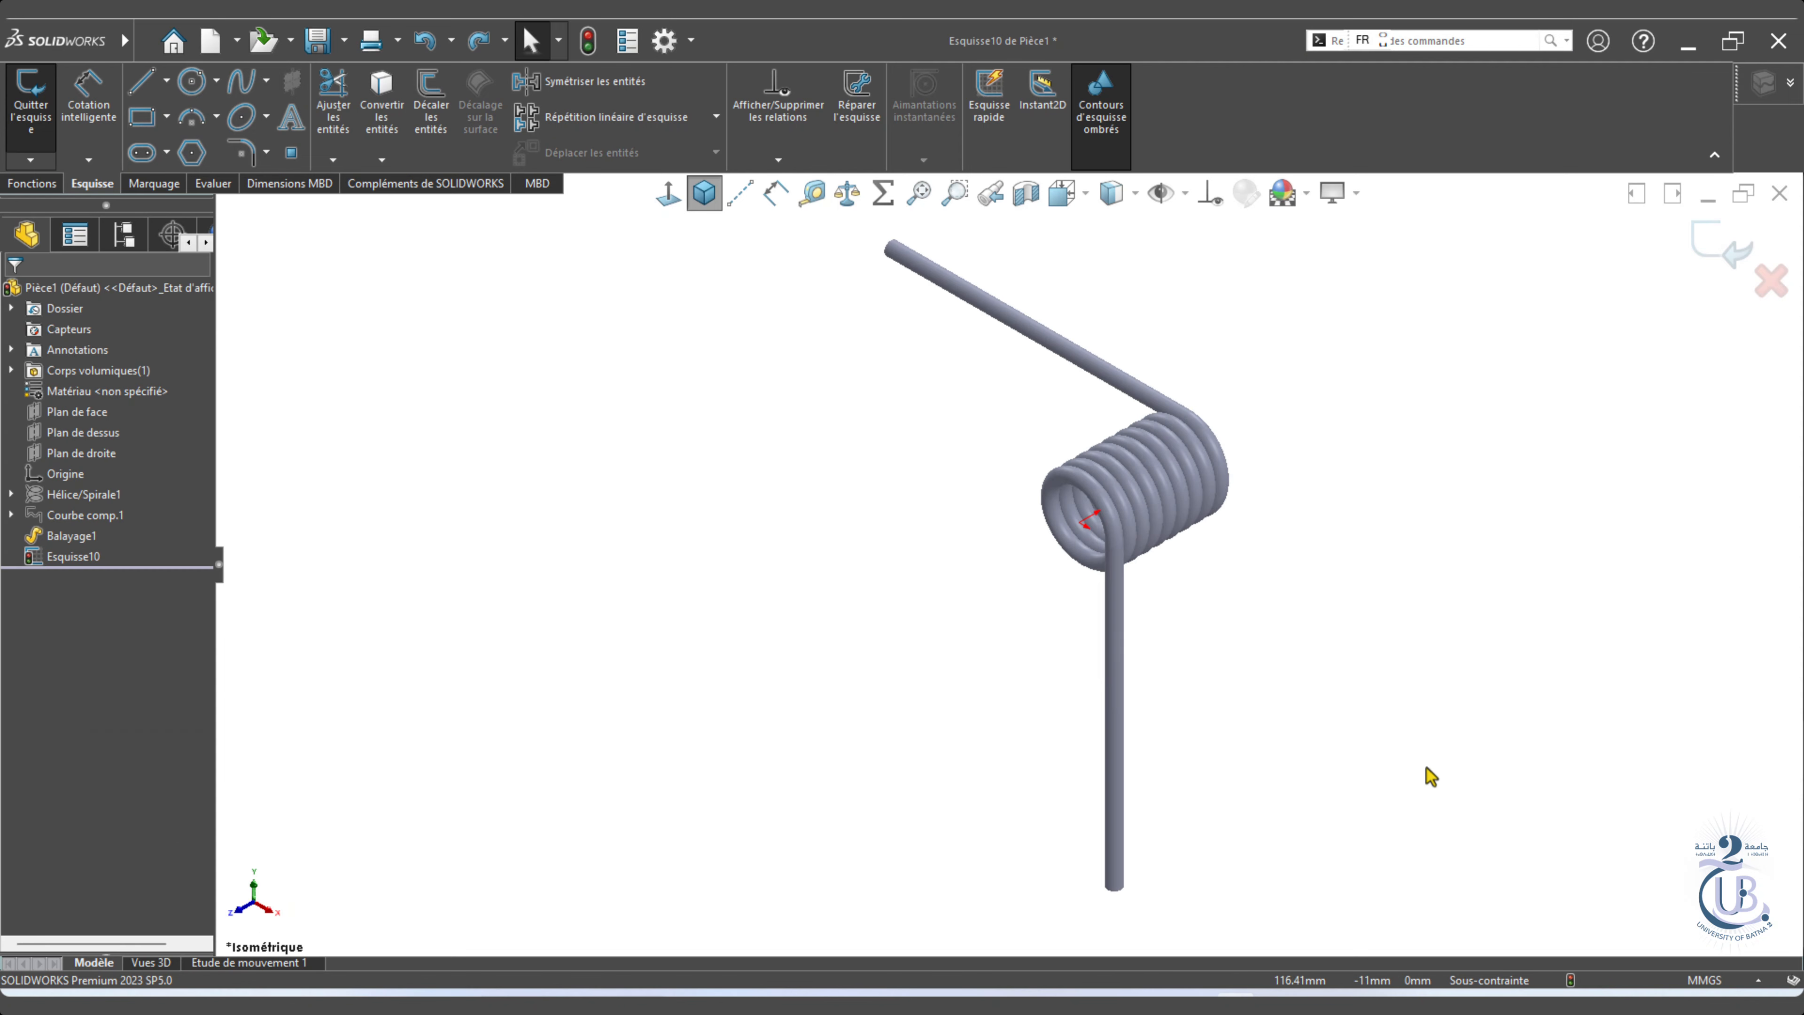
# Assign the DIN stainless steel 1.4310 (X10CrNi18-8) as the part's material, based on the material sheet.
pyautogui.rightClick(156, 396)
pyautogui.click(241, 400)
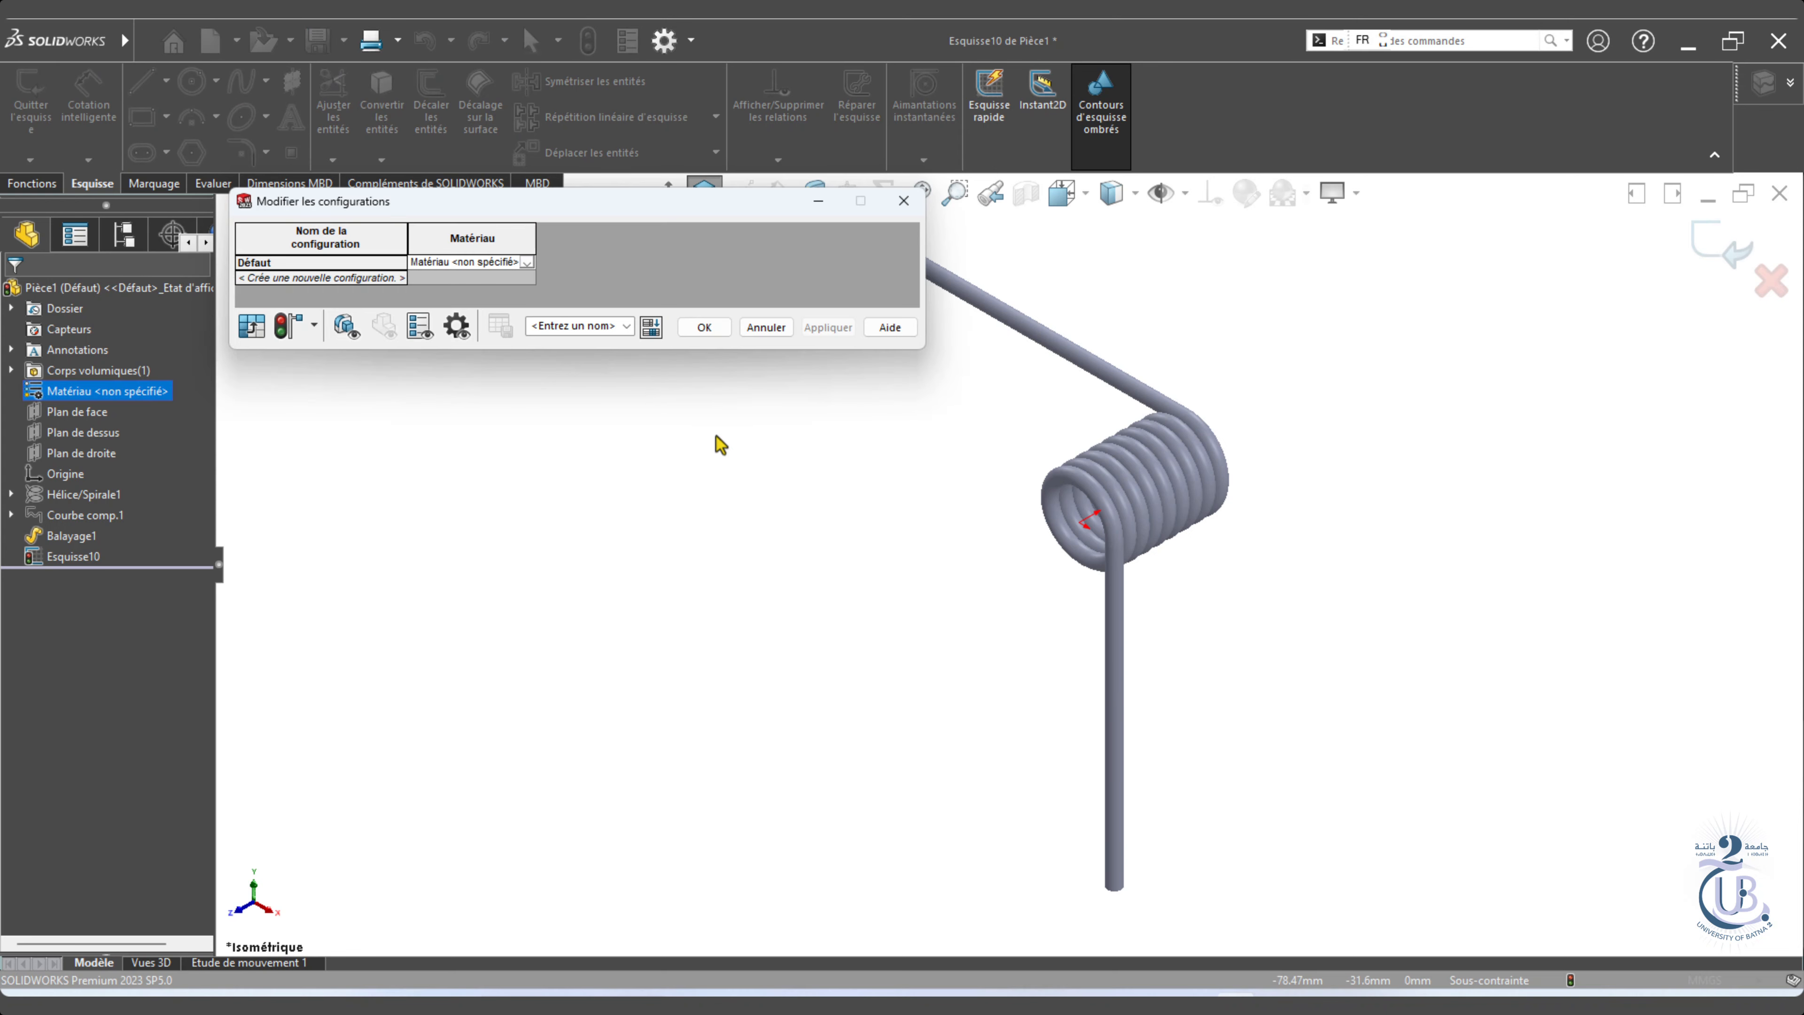
pyautogui.click(527, 262)
pyautogui.click(527, 262)
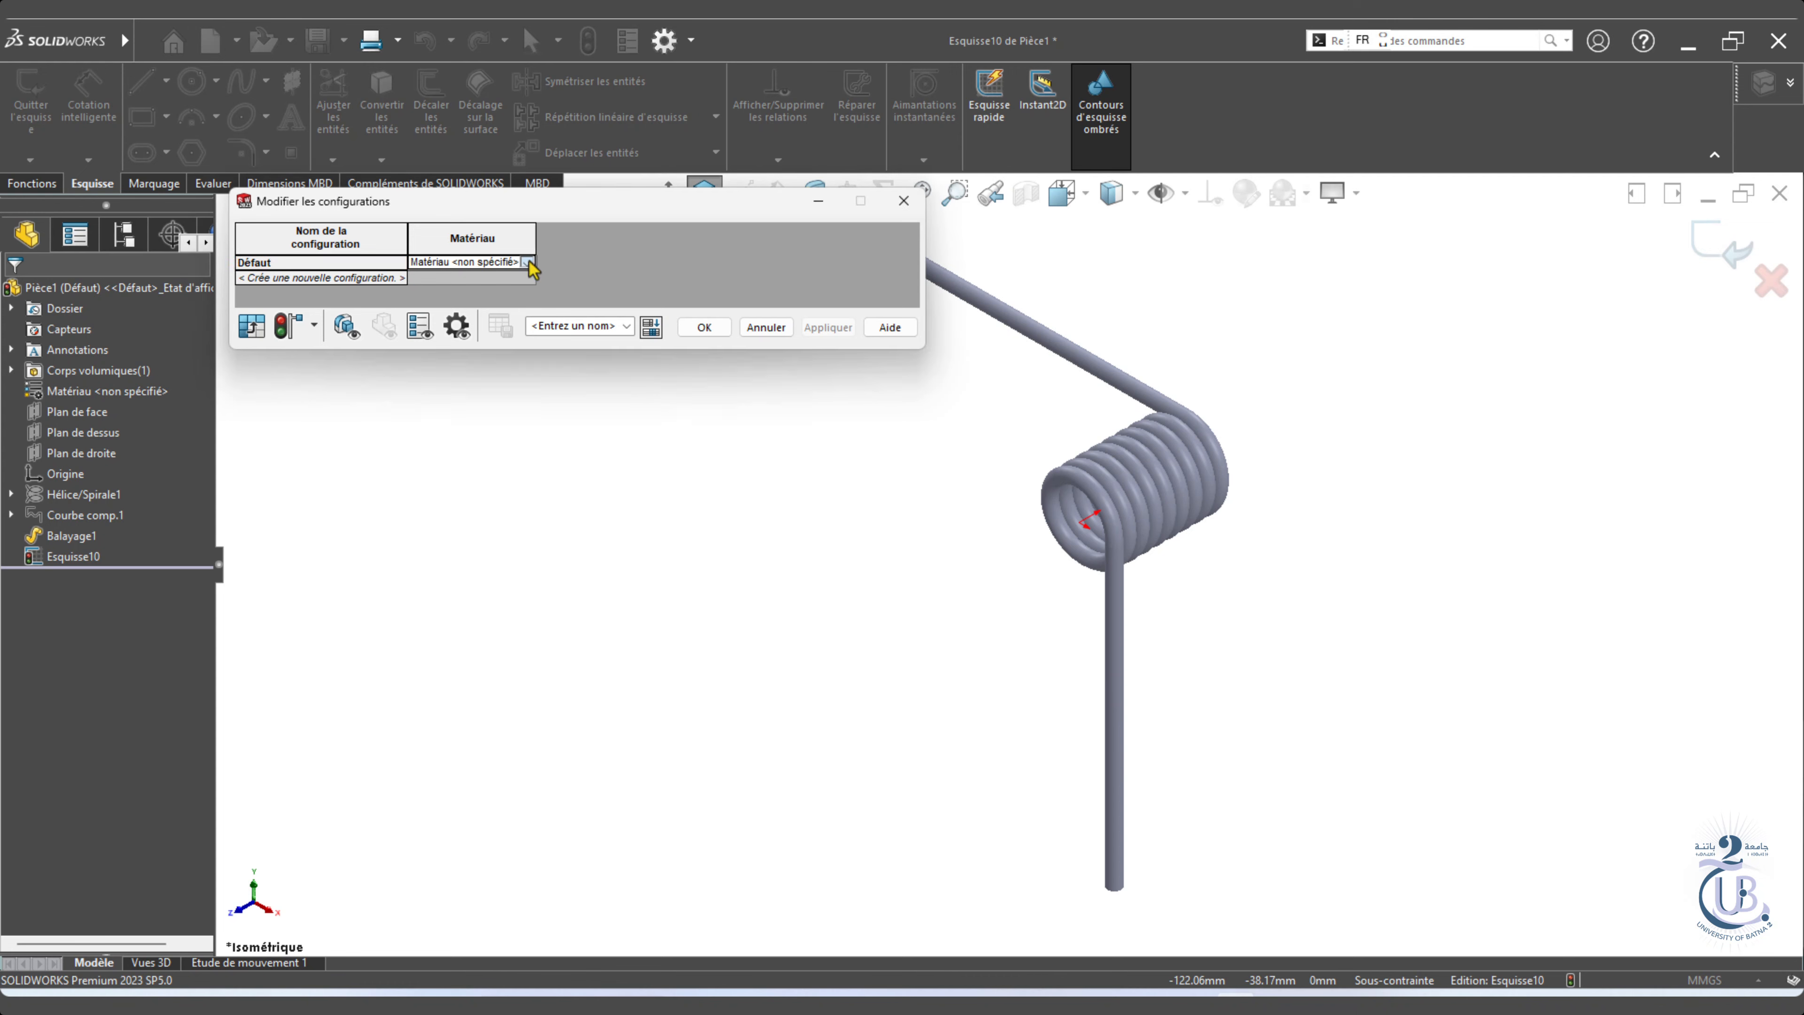
pyautogui.click(529, 262)
pyautogui.scroll(-1, 517, 292)
pyautogui.click(497, 395)
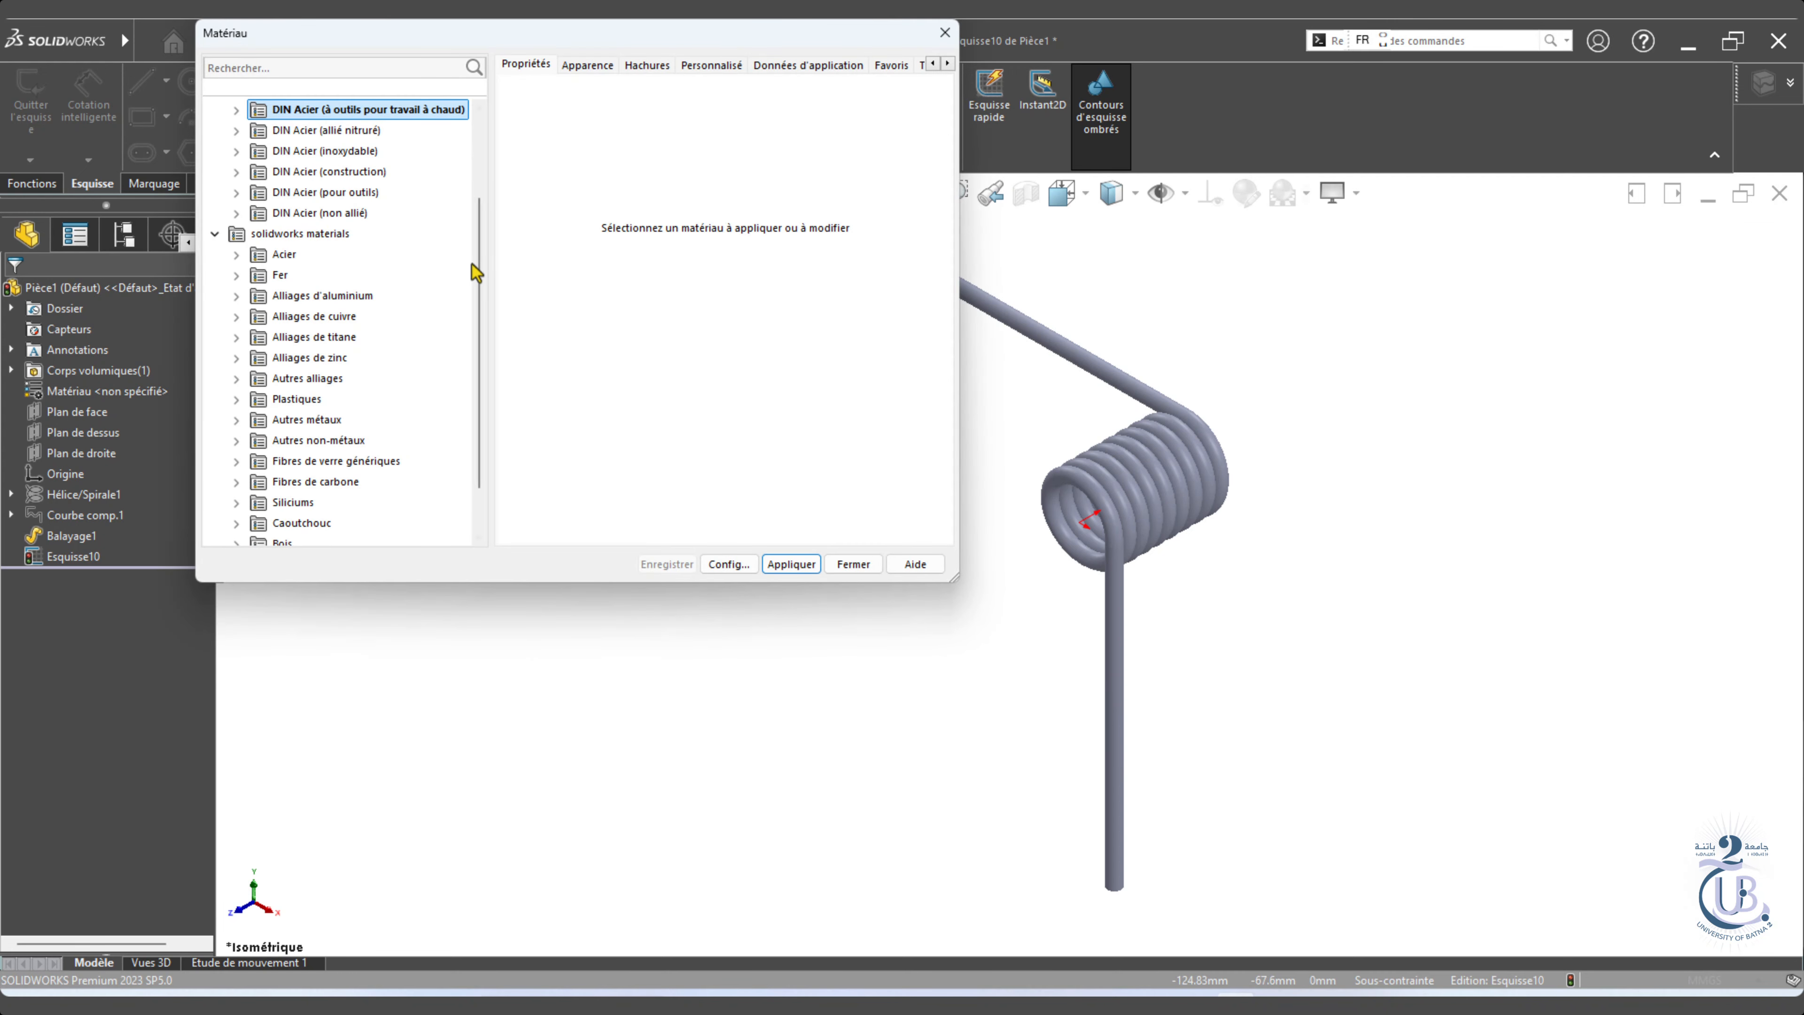
pyautogui.moveTo(479, 263); pyautogui.dragTo(484, 190)
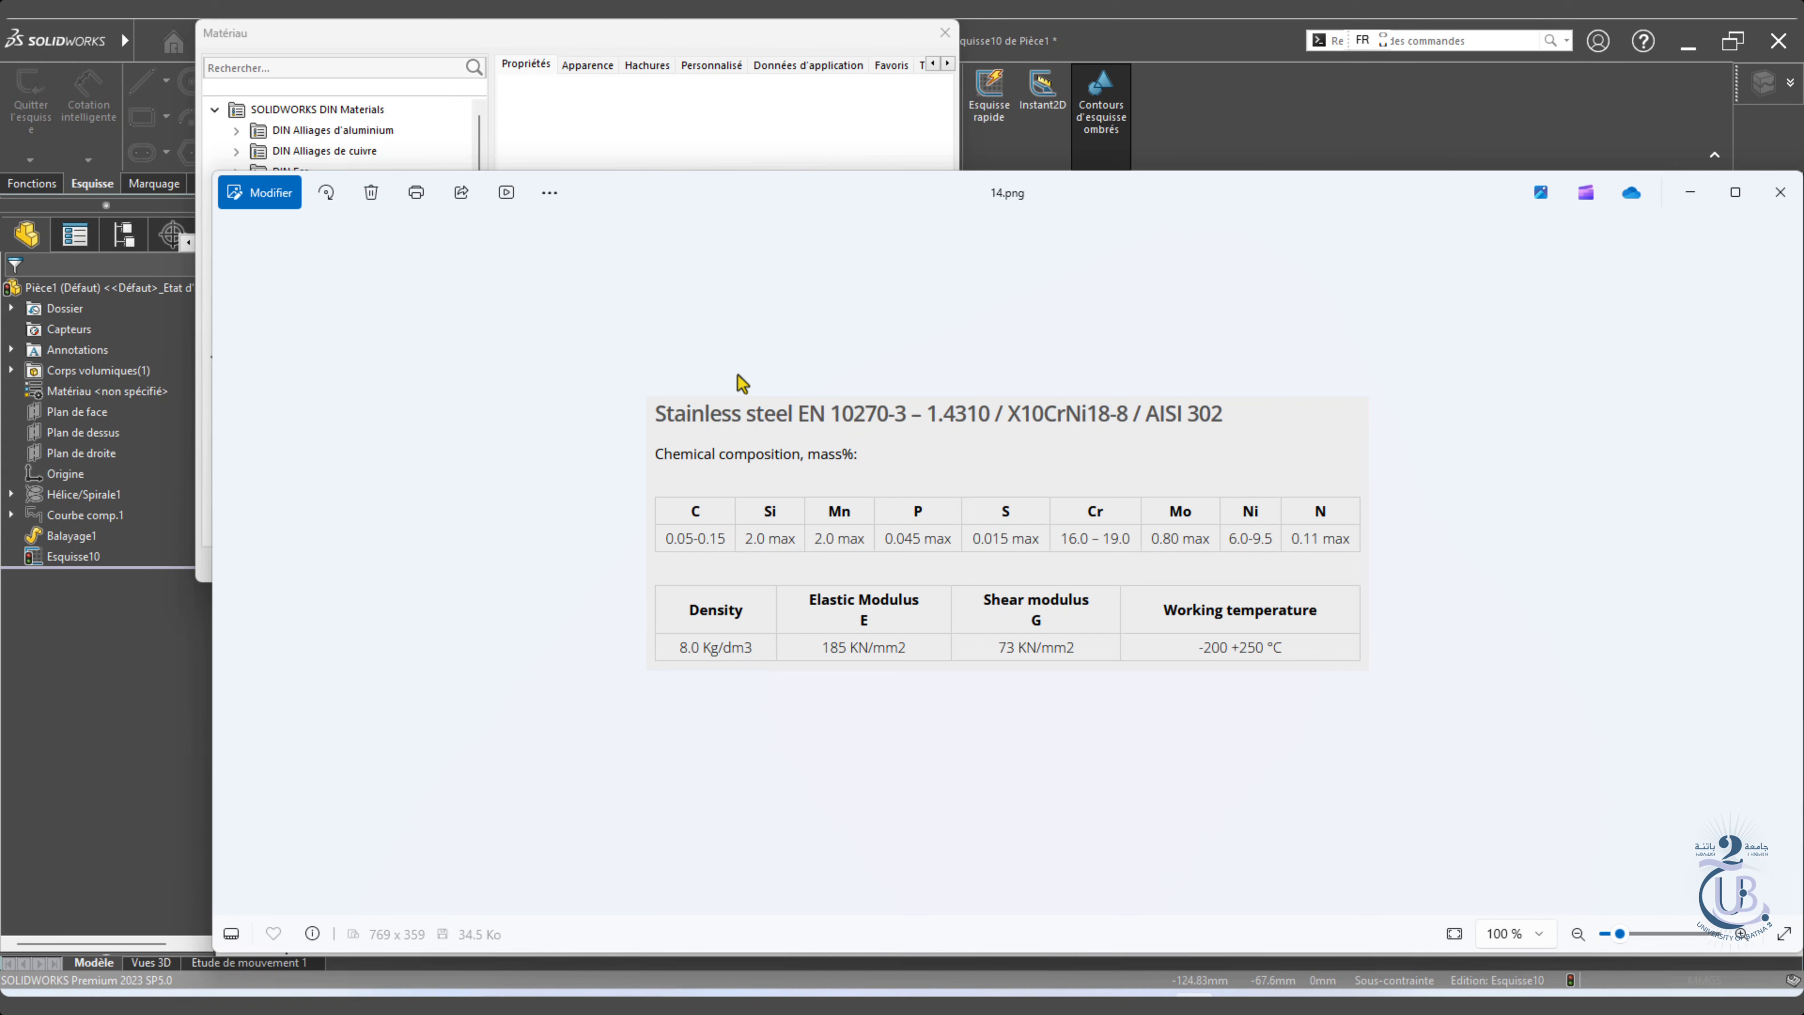
pyautogui.click(265, 148)
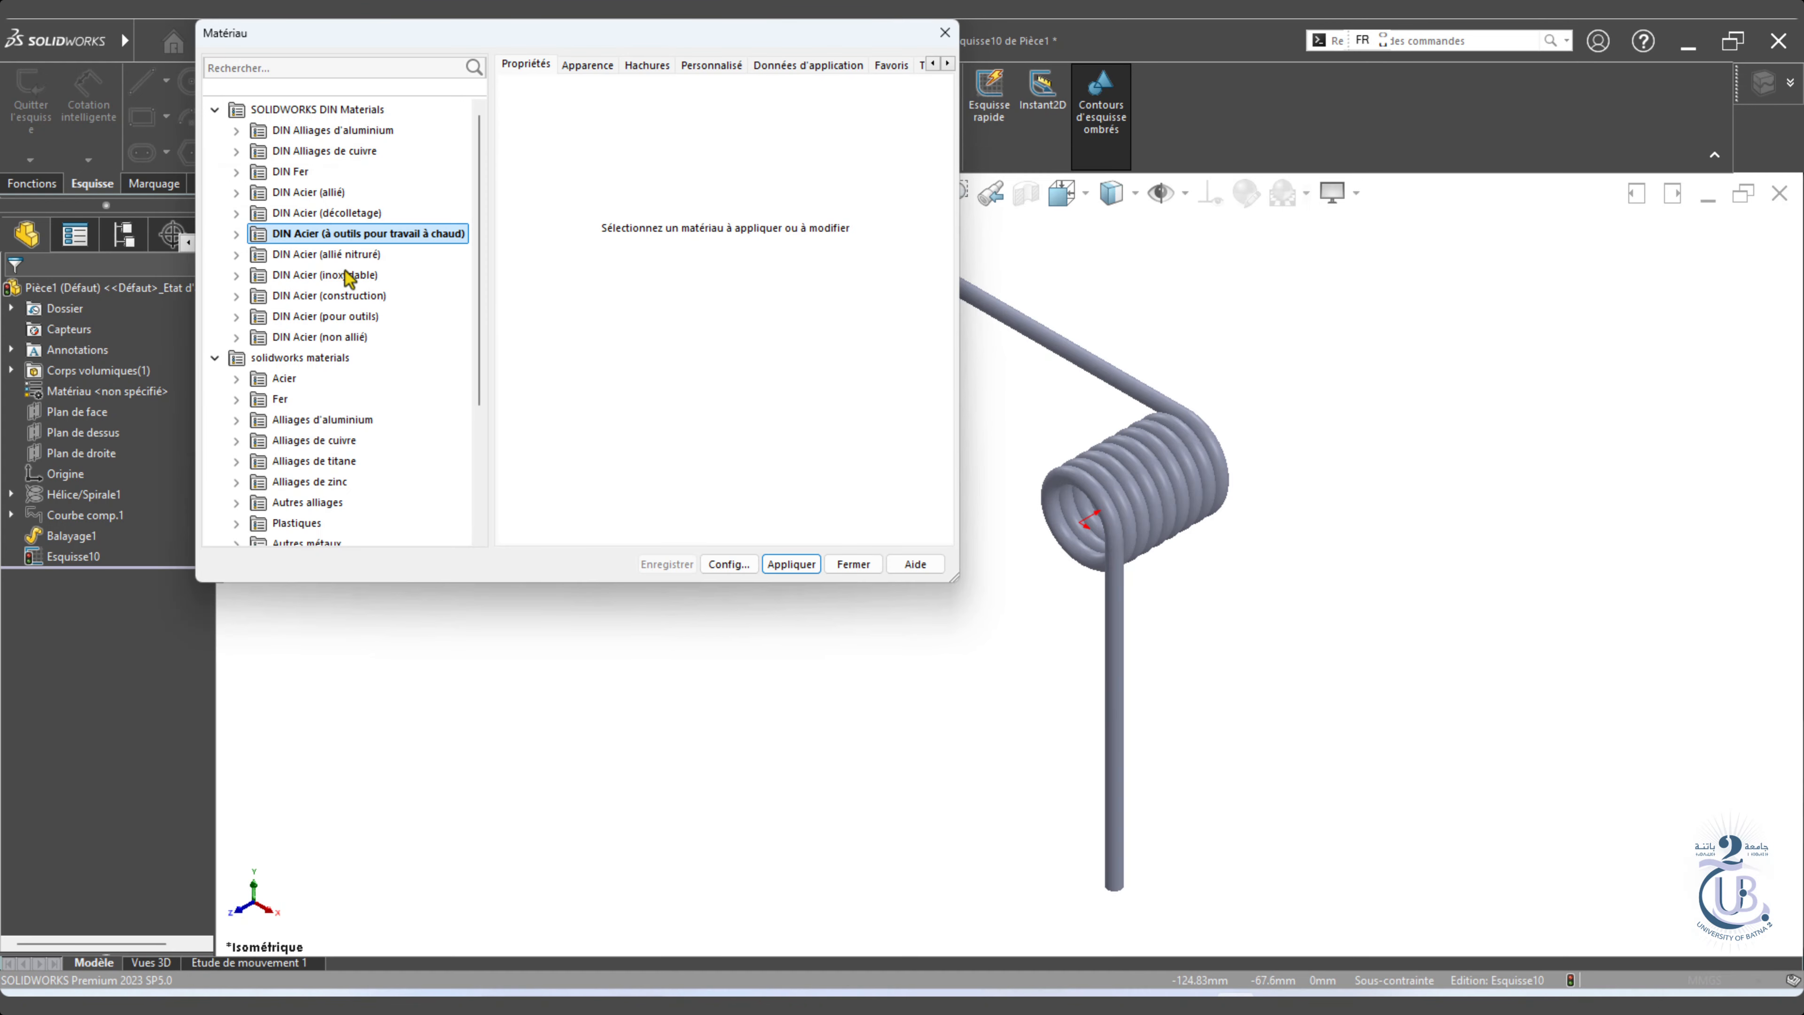
pyautogui.doubleClick(242, 277)
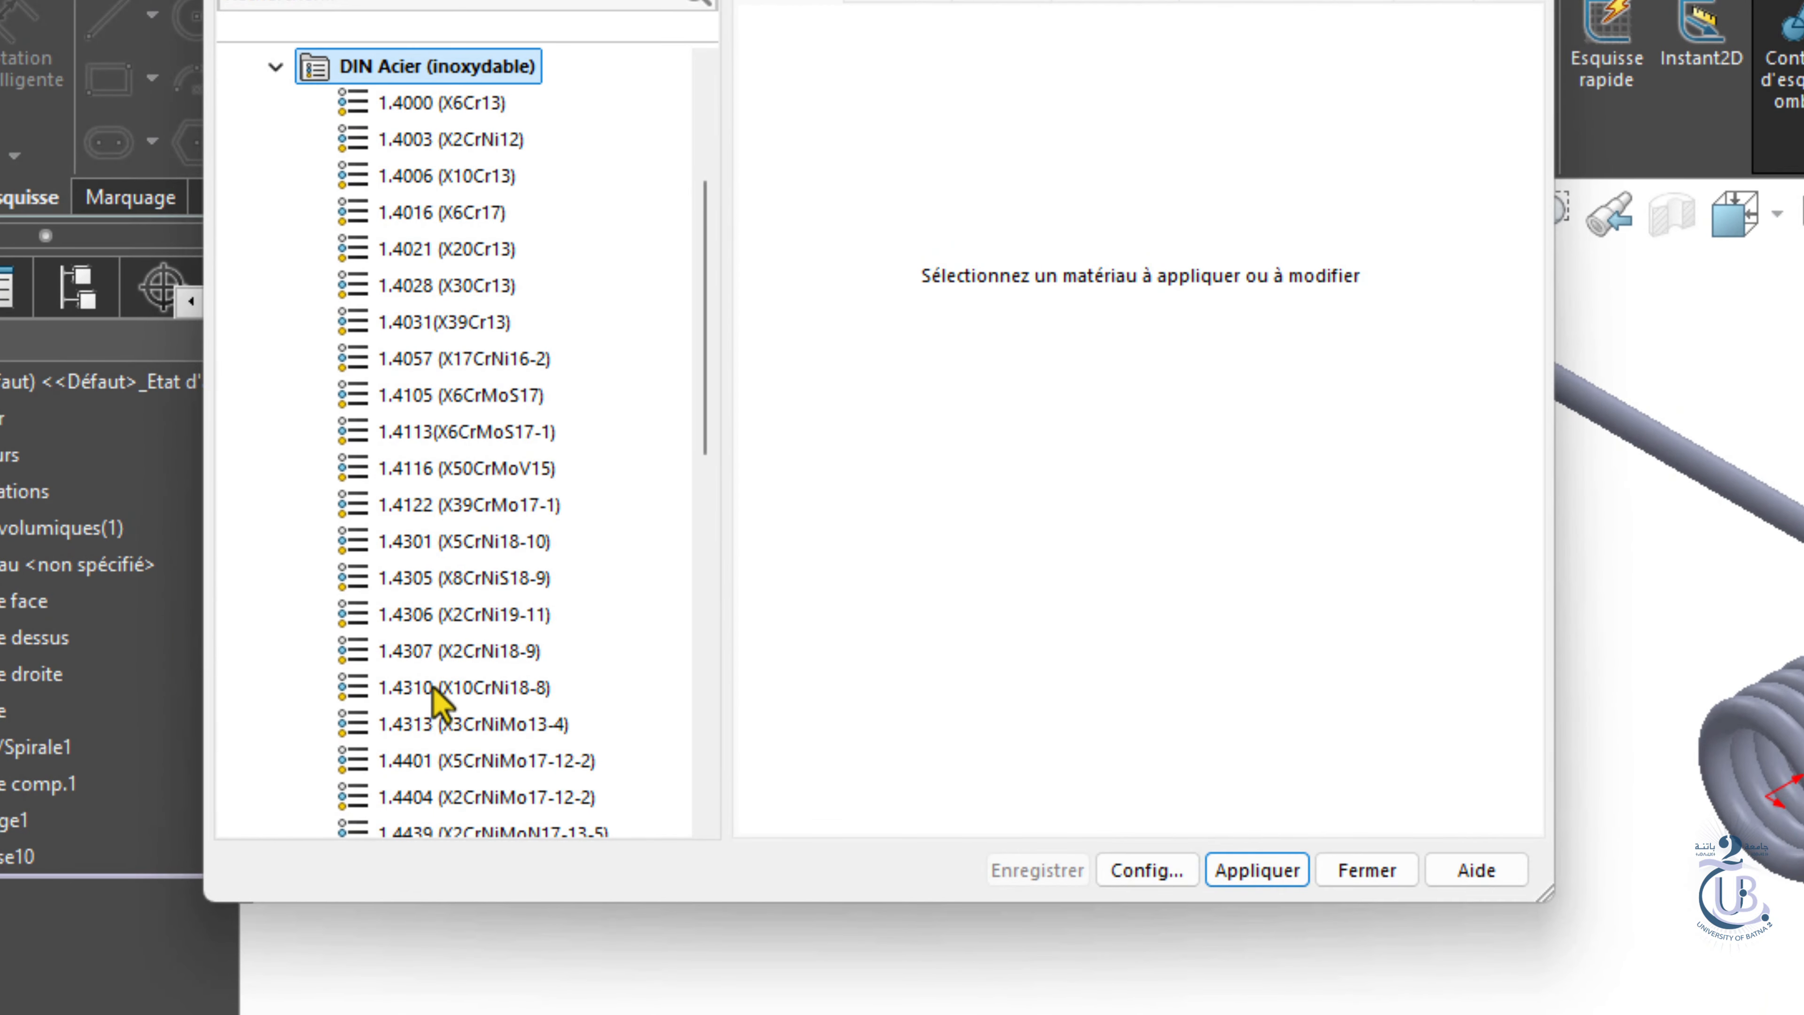
pyautogui.click(343, 460)
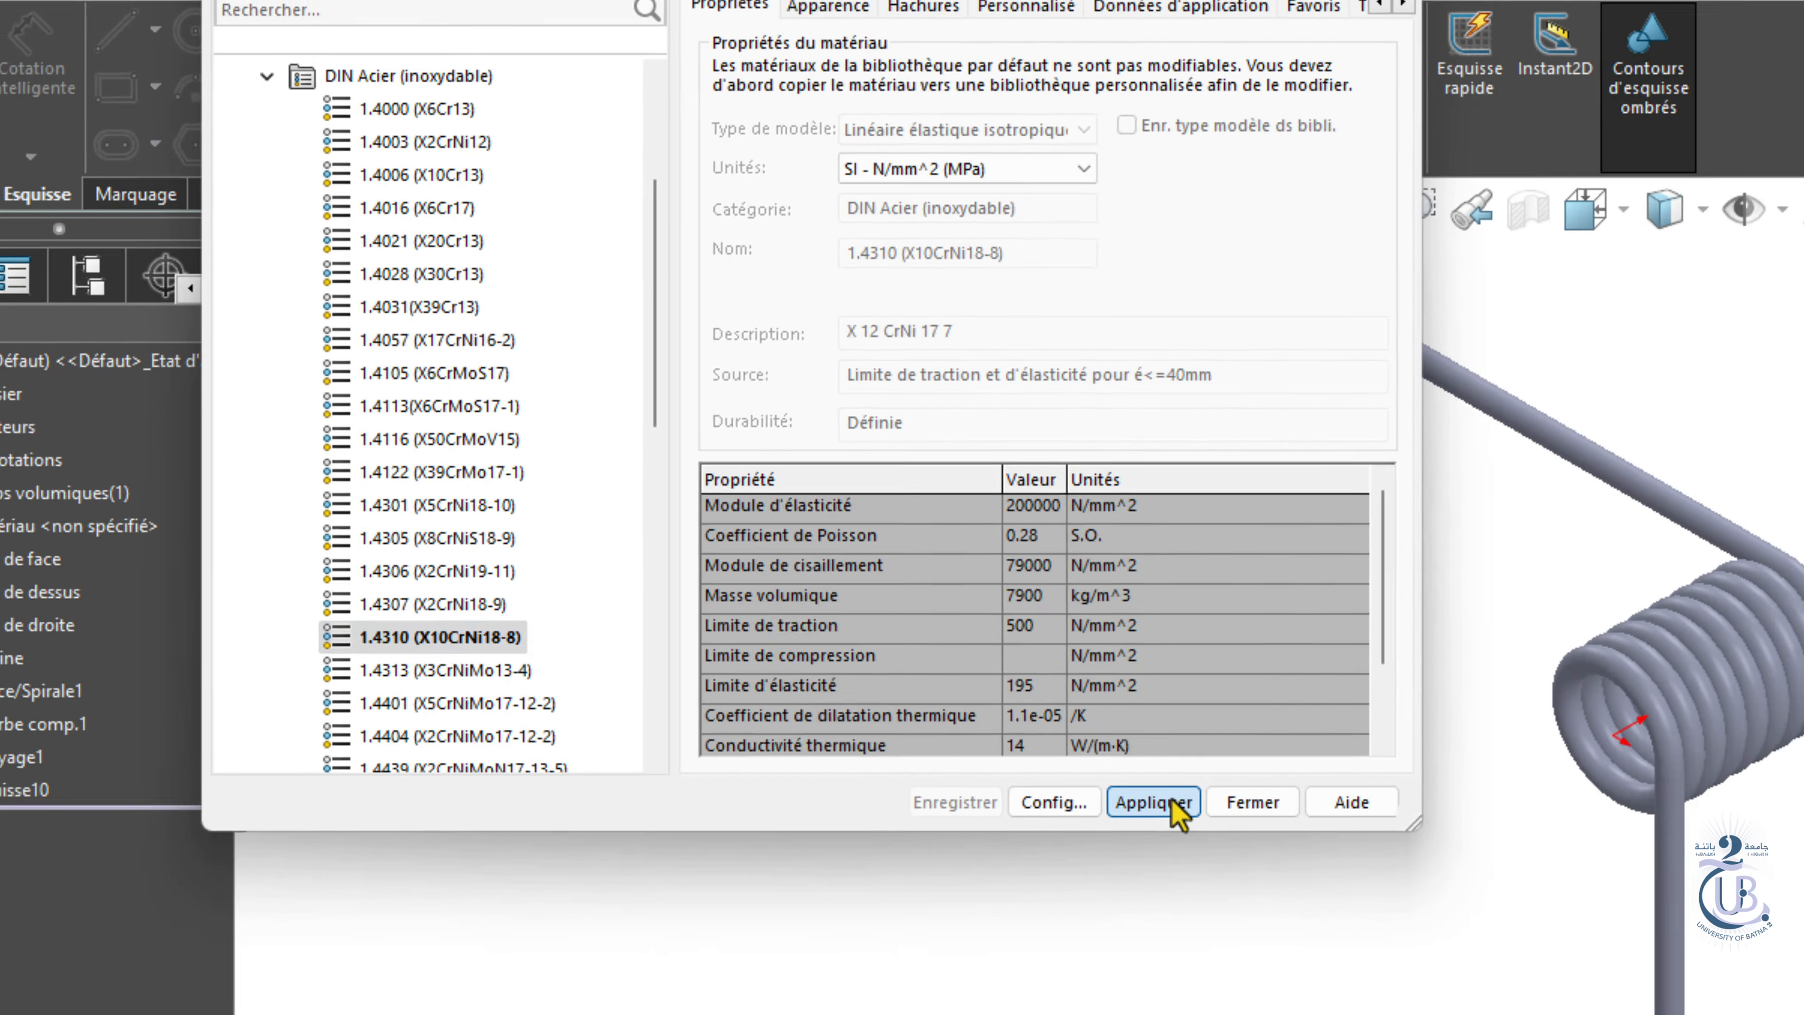
pyautogui.click(1256, 870)
pyautogui.click(1367, 869)
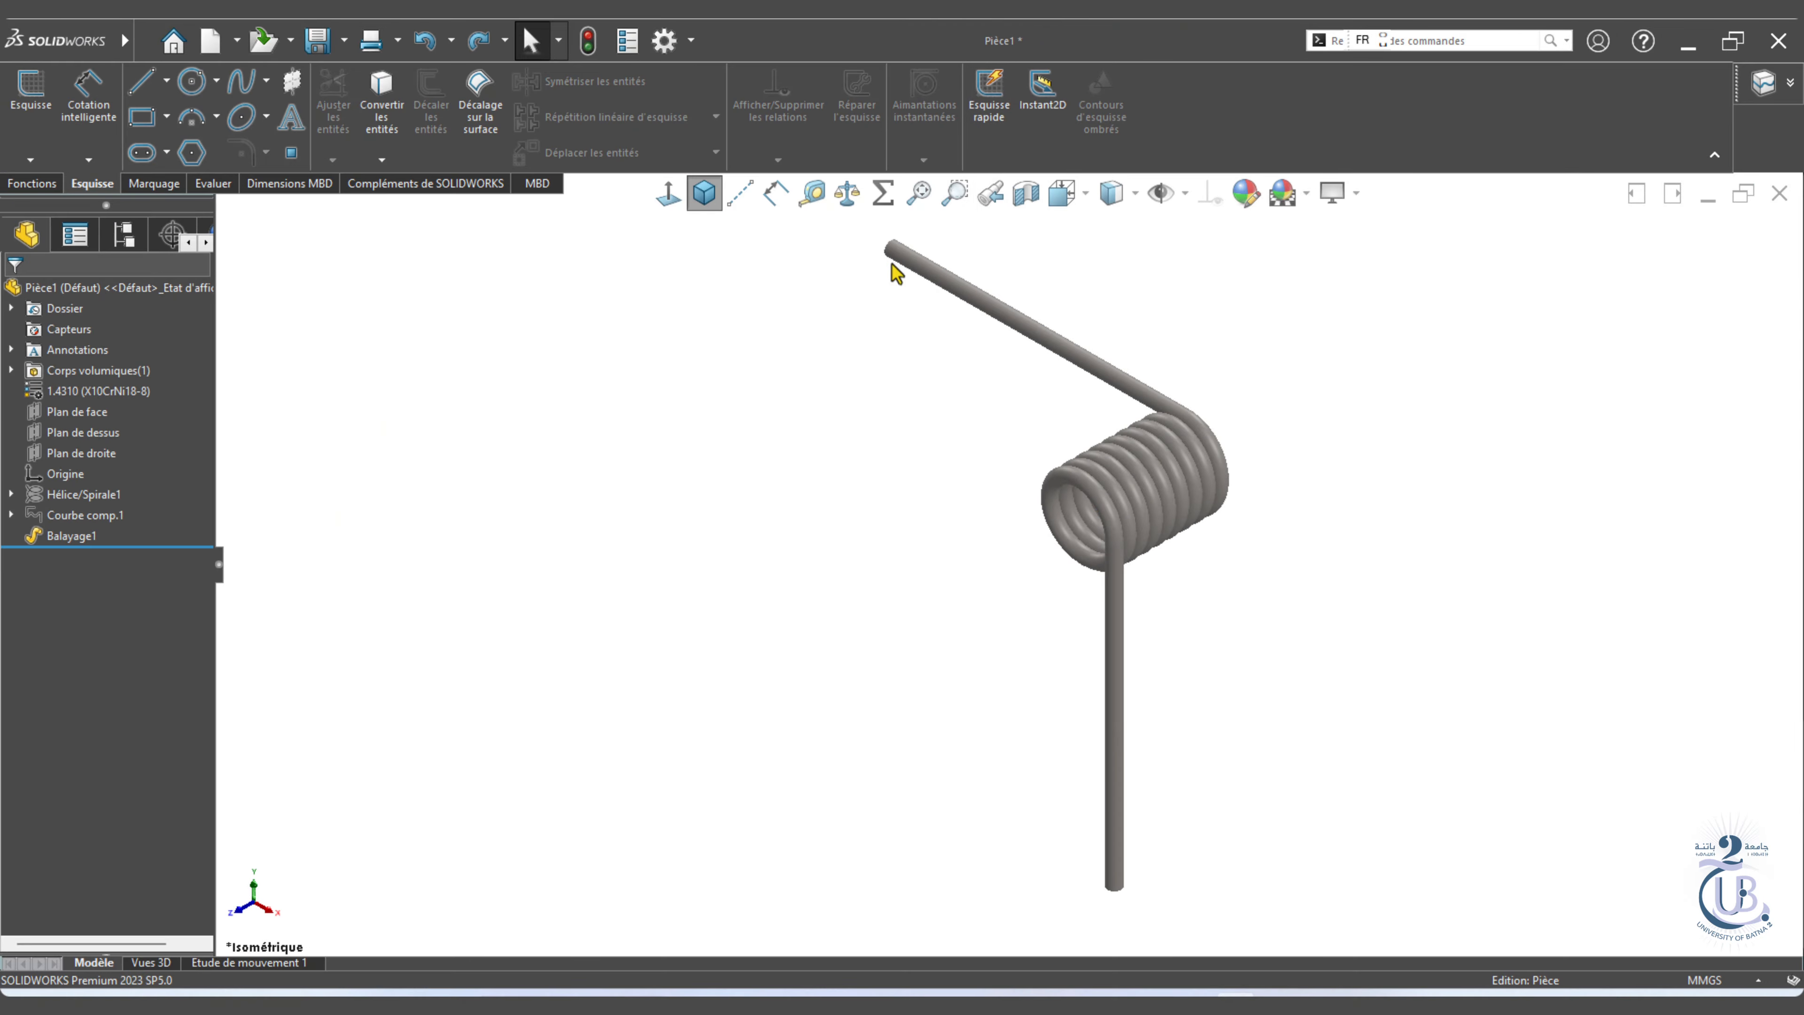
# Evaluate the spring's mass properties and check its mass.
pyautogui.click(850, 197)
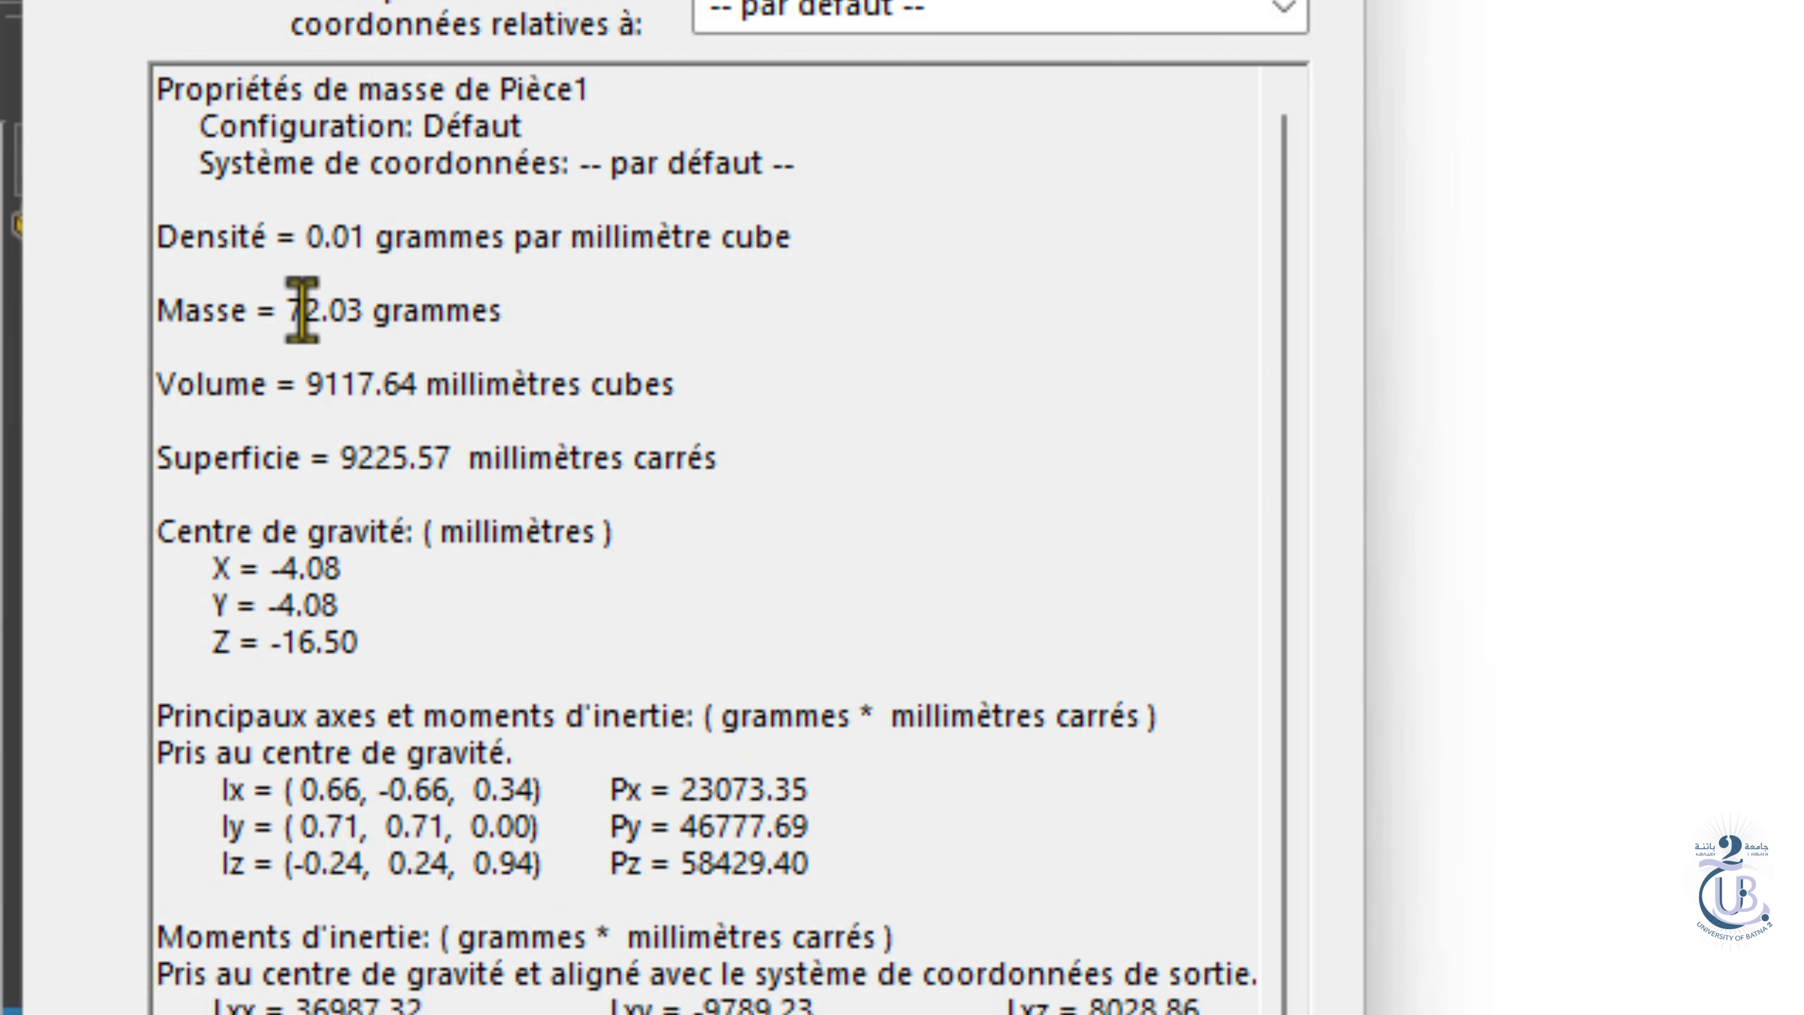
pyautogui.moveTo(284, 310); pyautogui.dragTo(362, 310)
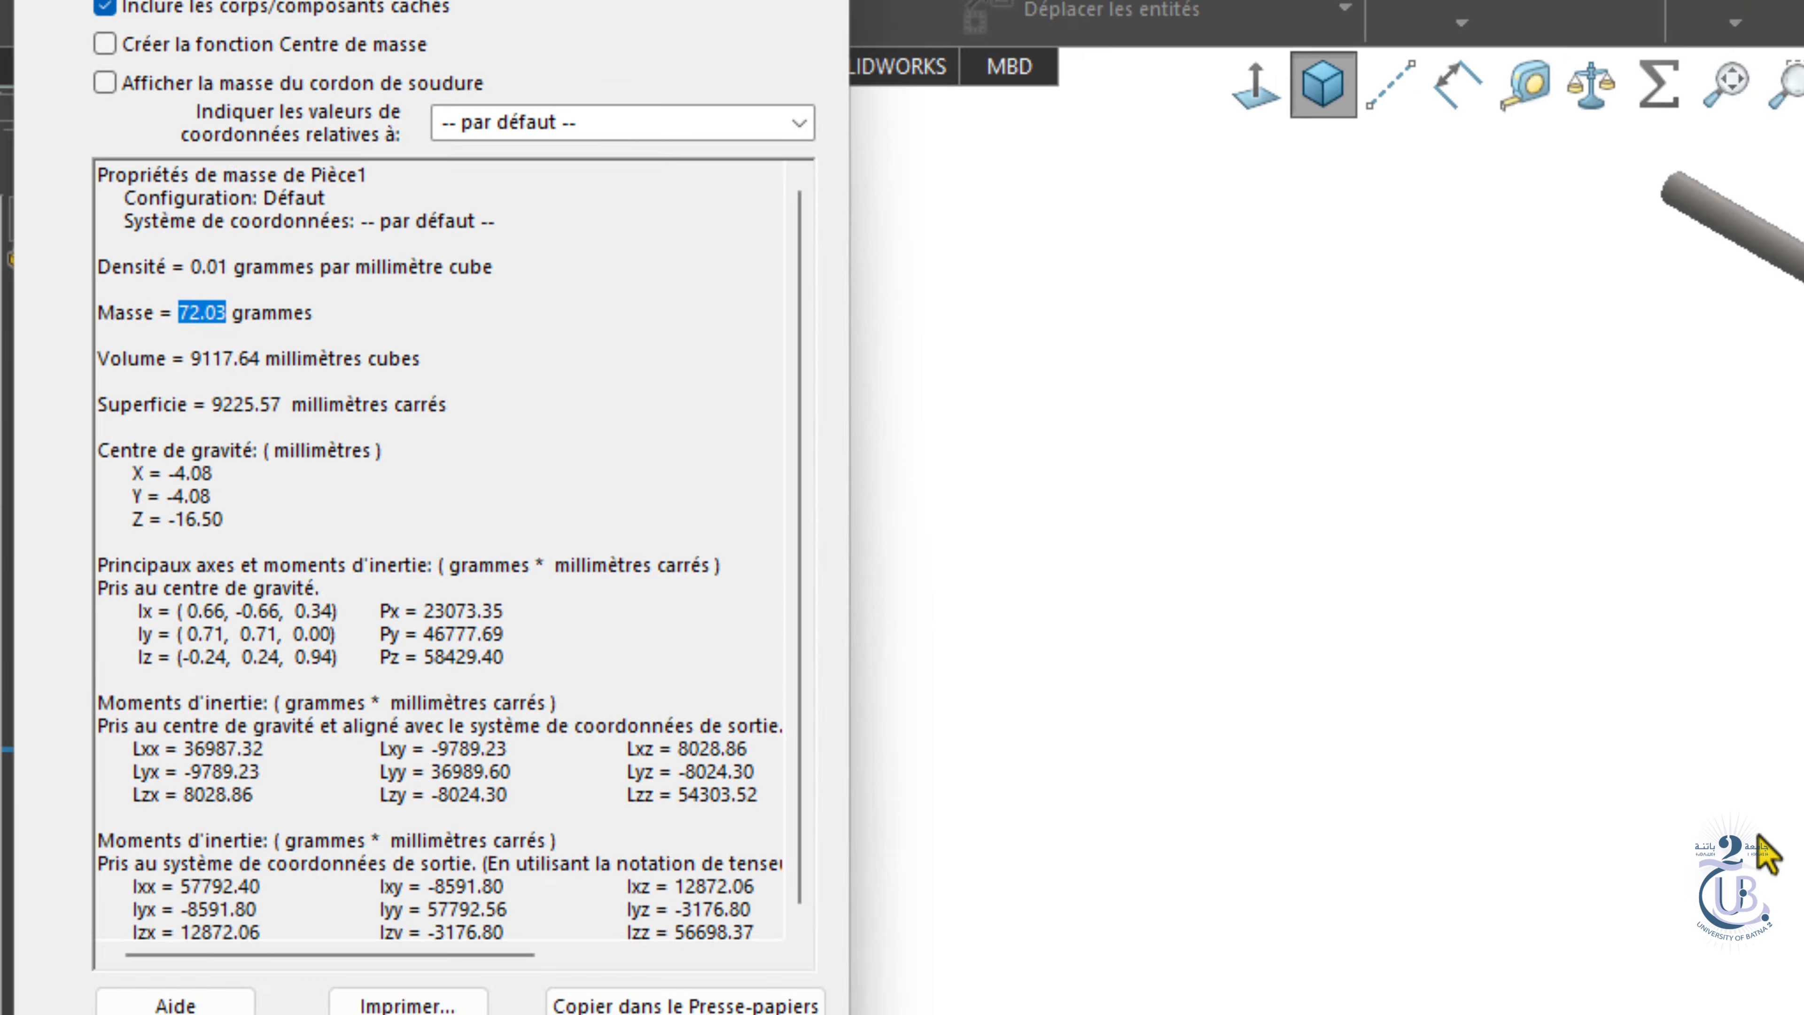
pyautogui.click(257, 300)
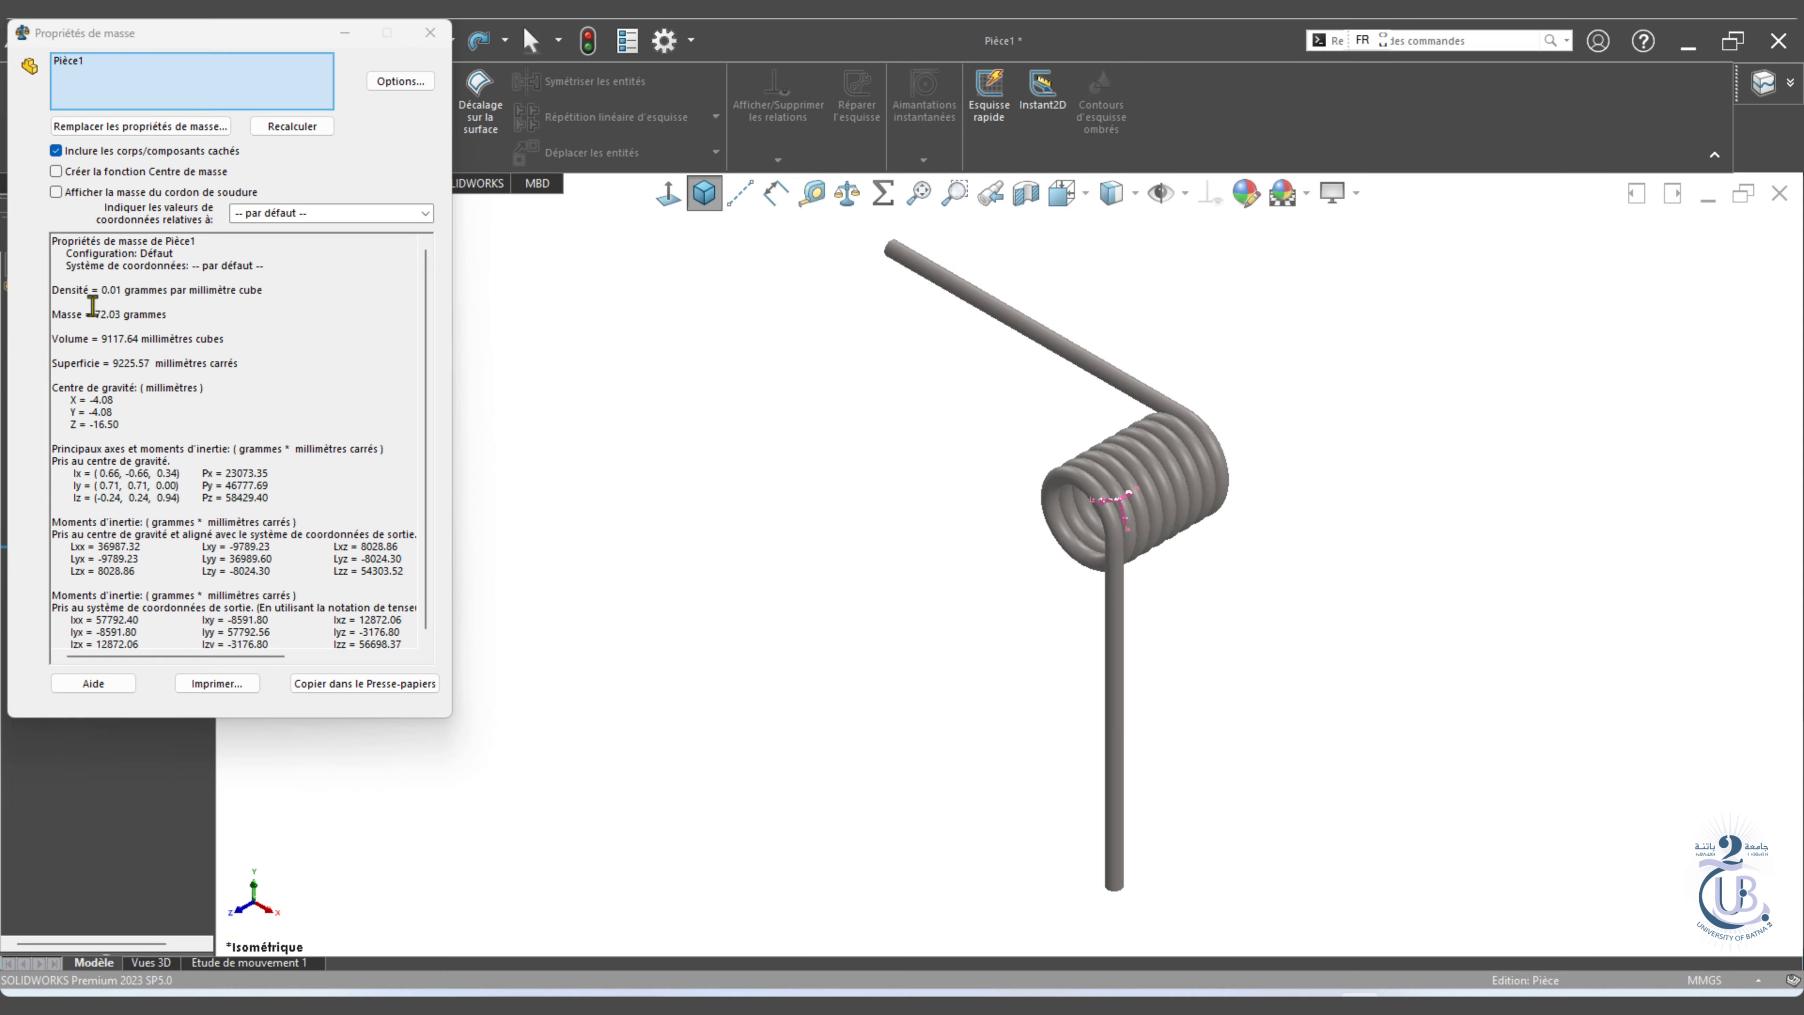
pyautogui.moveTo(88, 314); pyautogui.dragTo(135, 315)
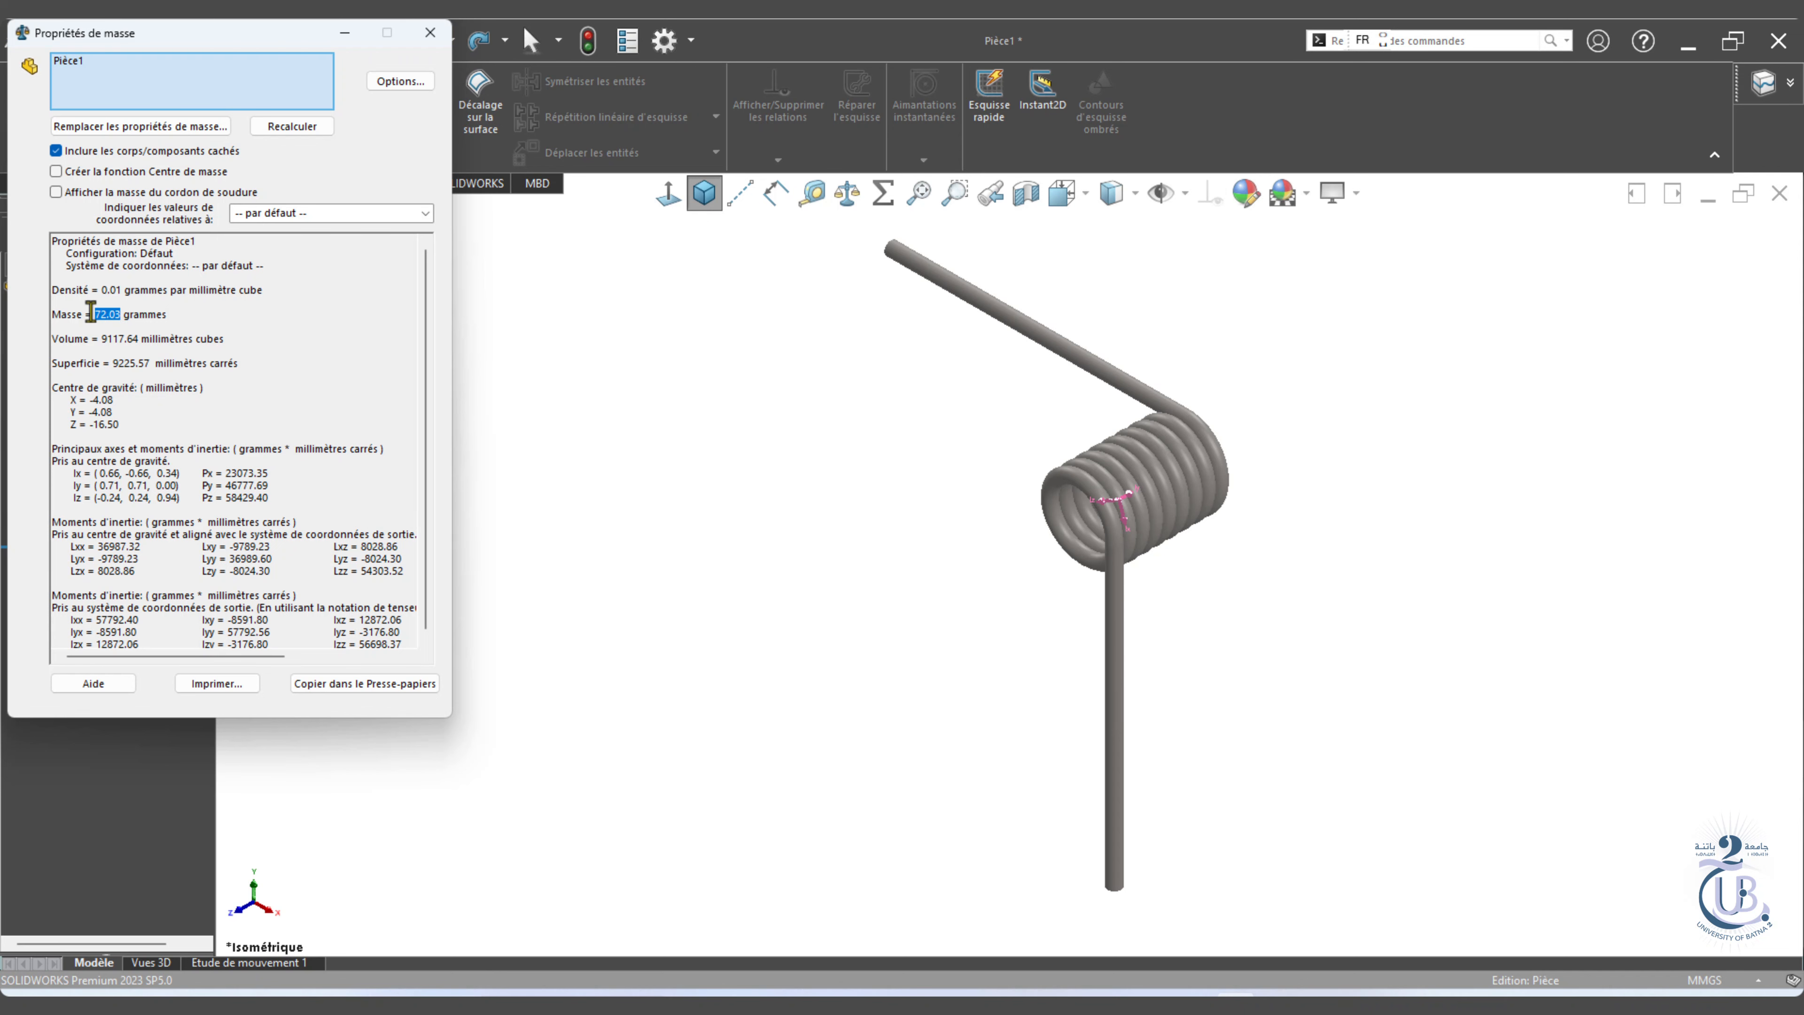
pyautogui.click(430, 33)
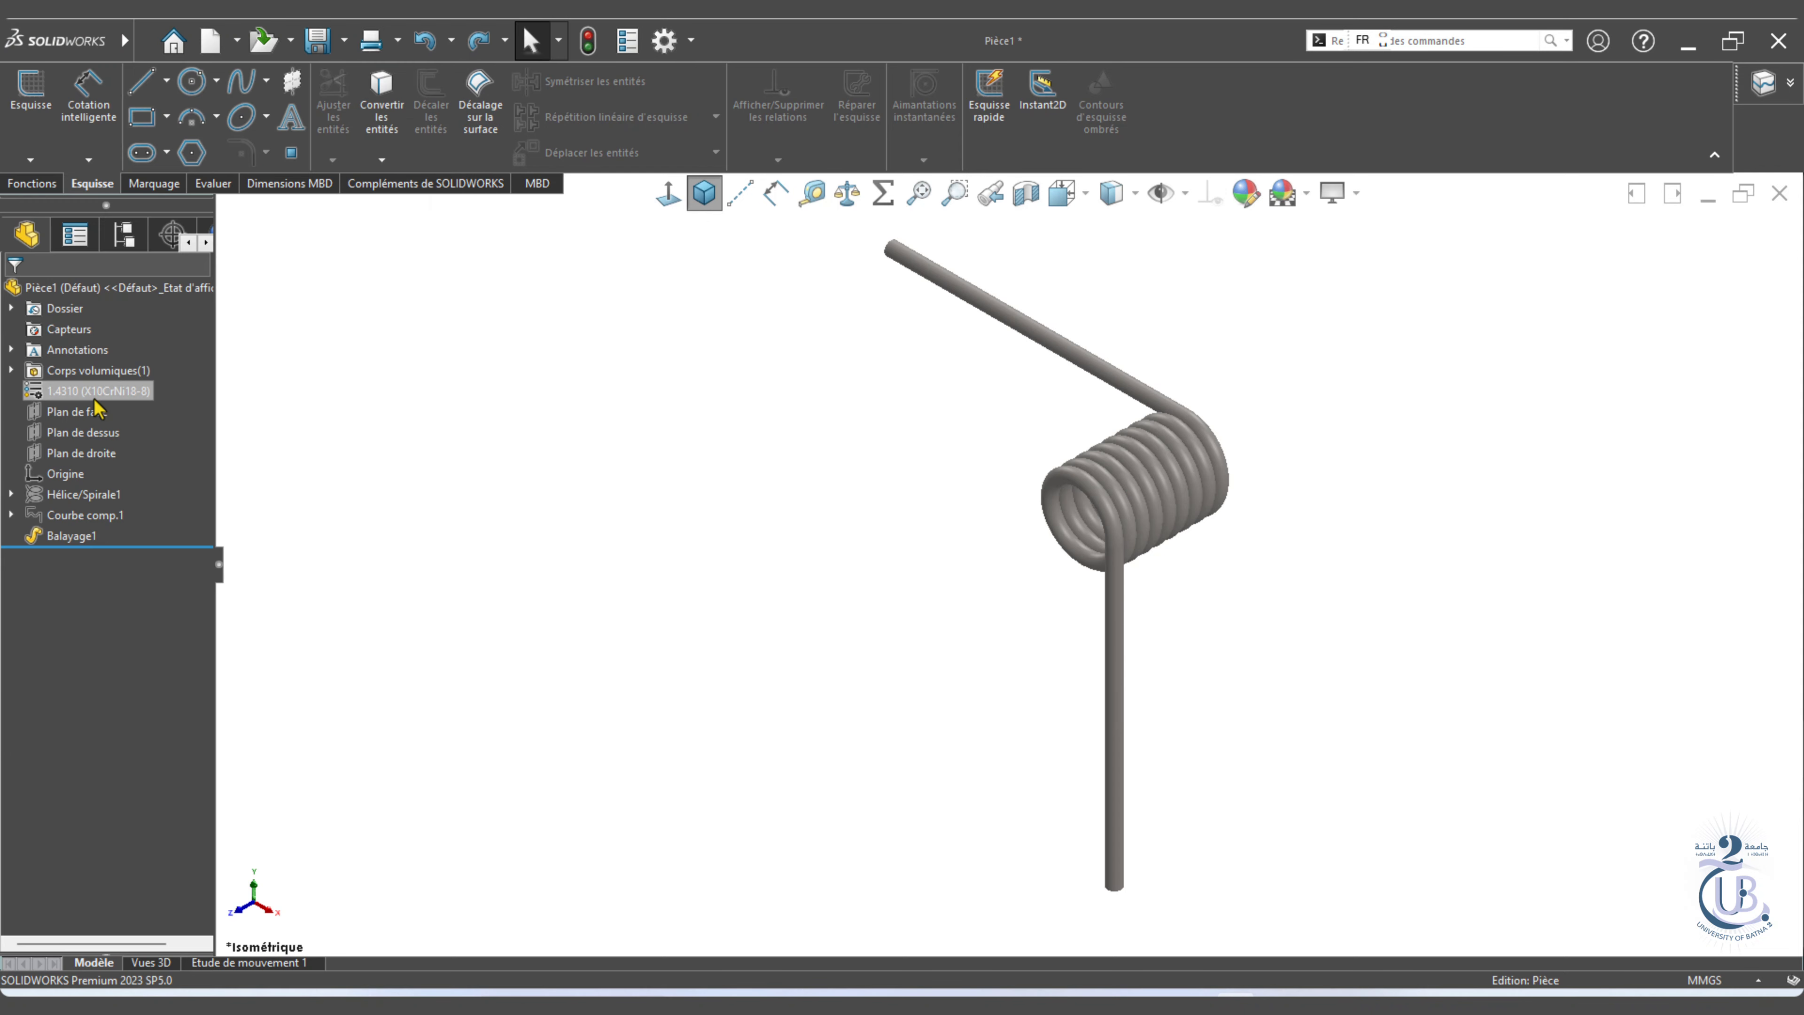
# Change the spring's material to AISI 304 from the Acier category of solidworks materials.
pyautogui.rightClick(98, 396)
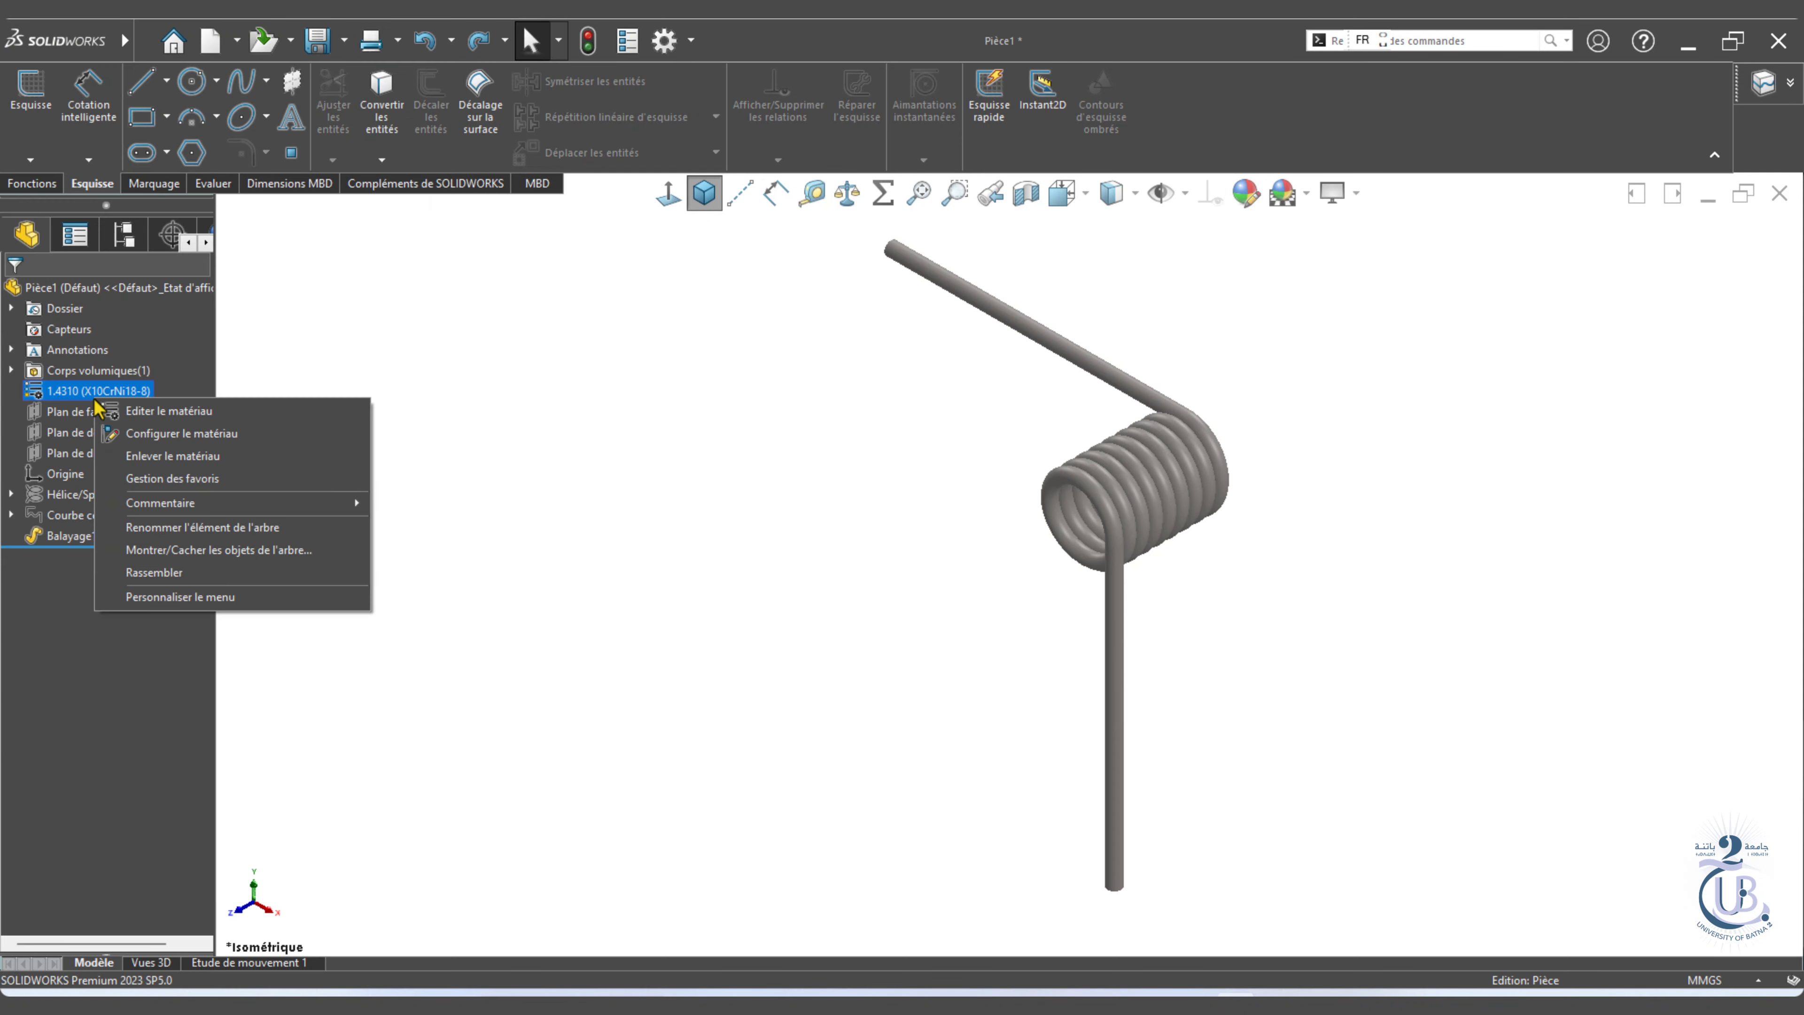
pyautogui.click(164, 418)
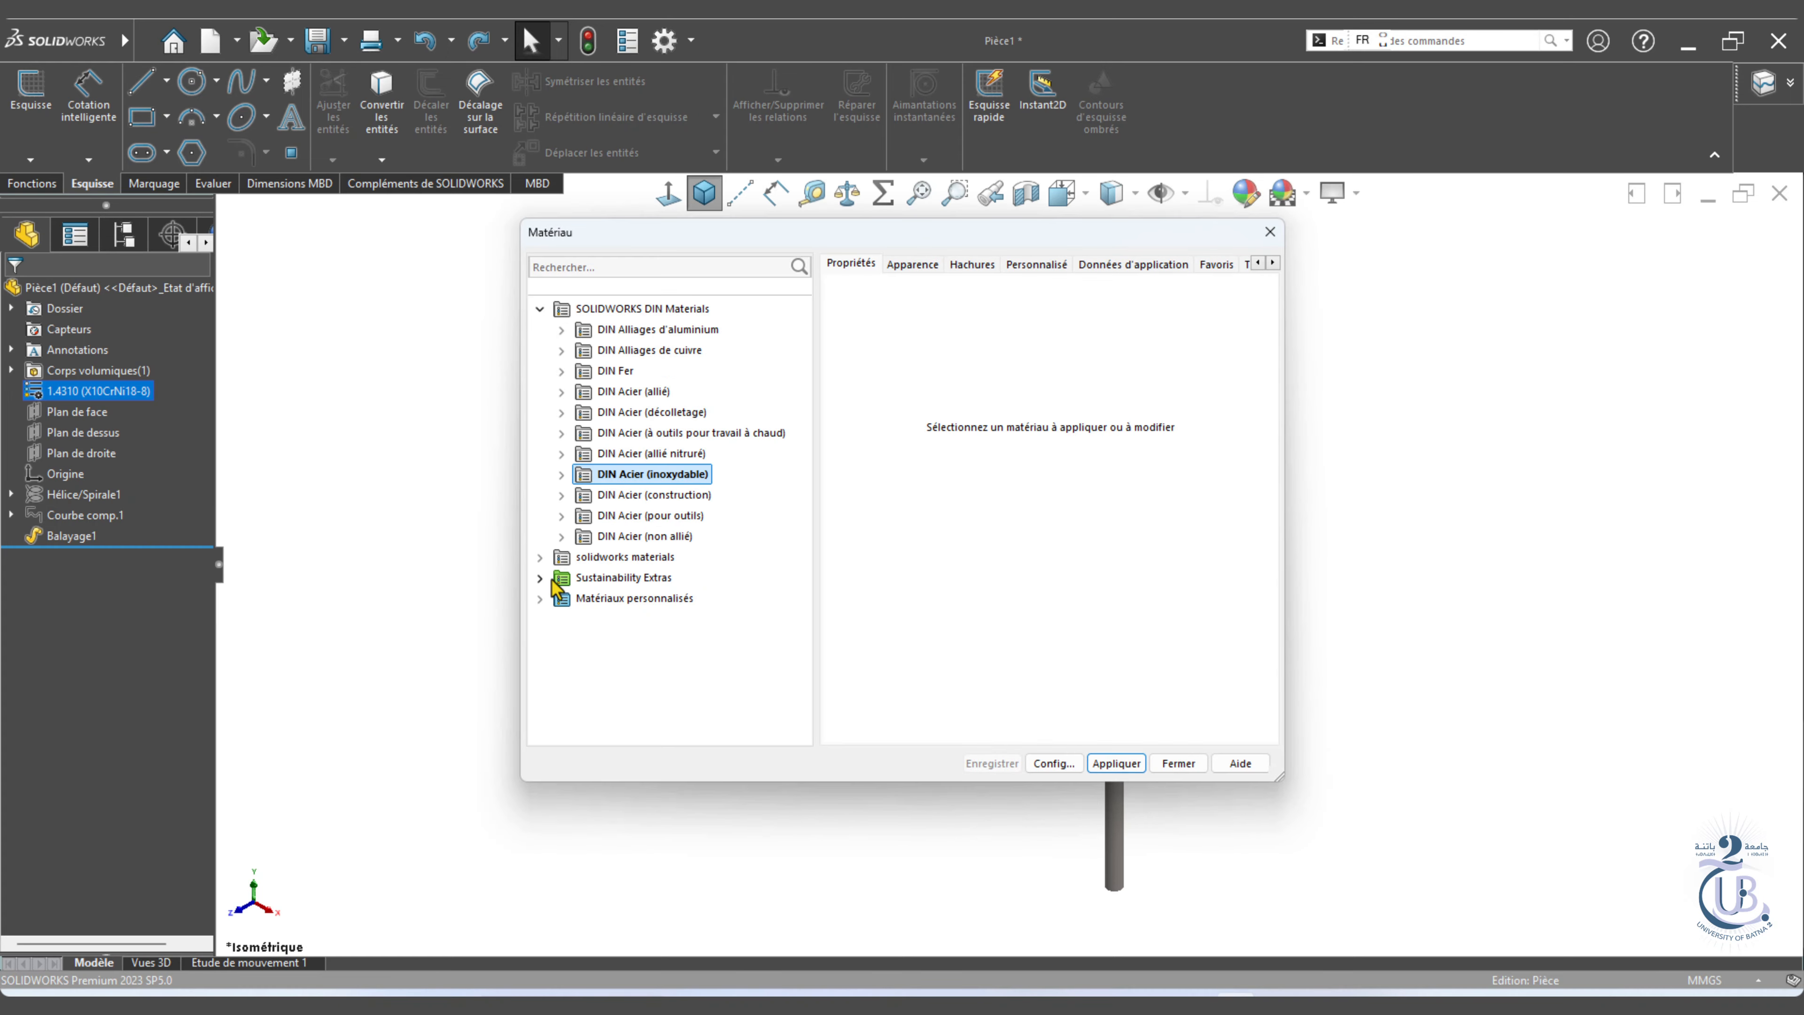
pyautogui.click(542, 558)
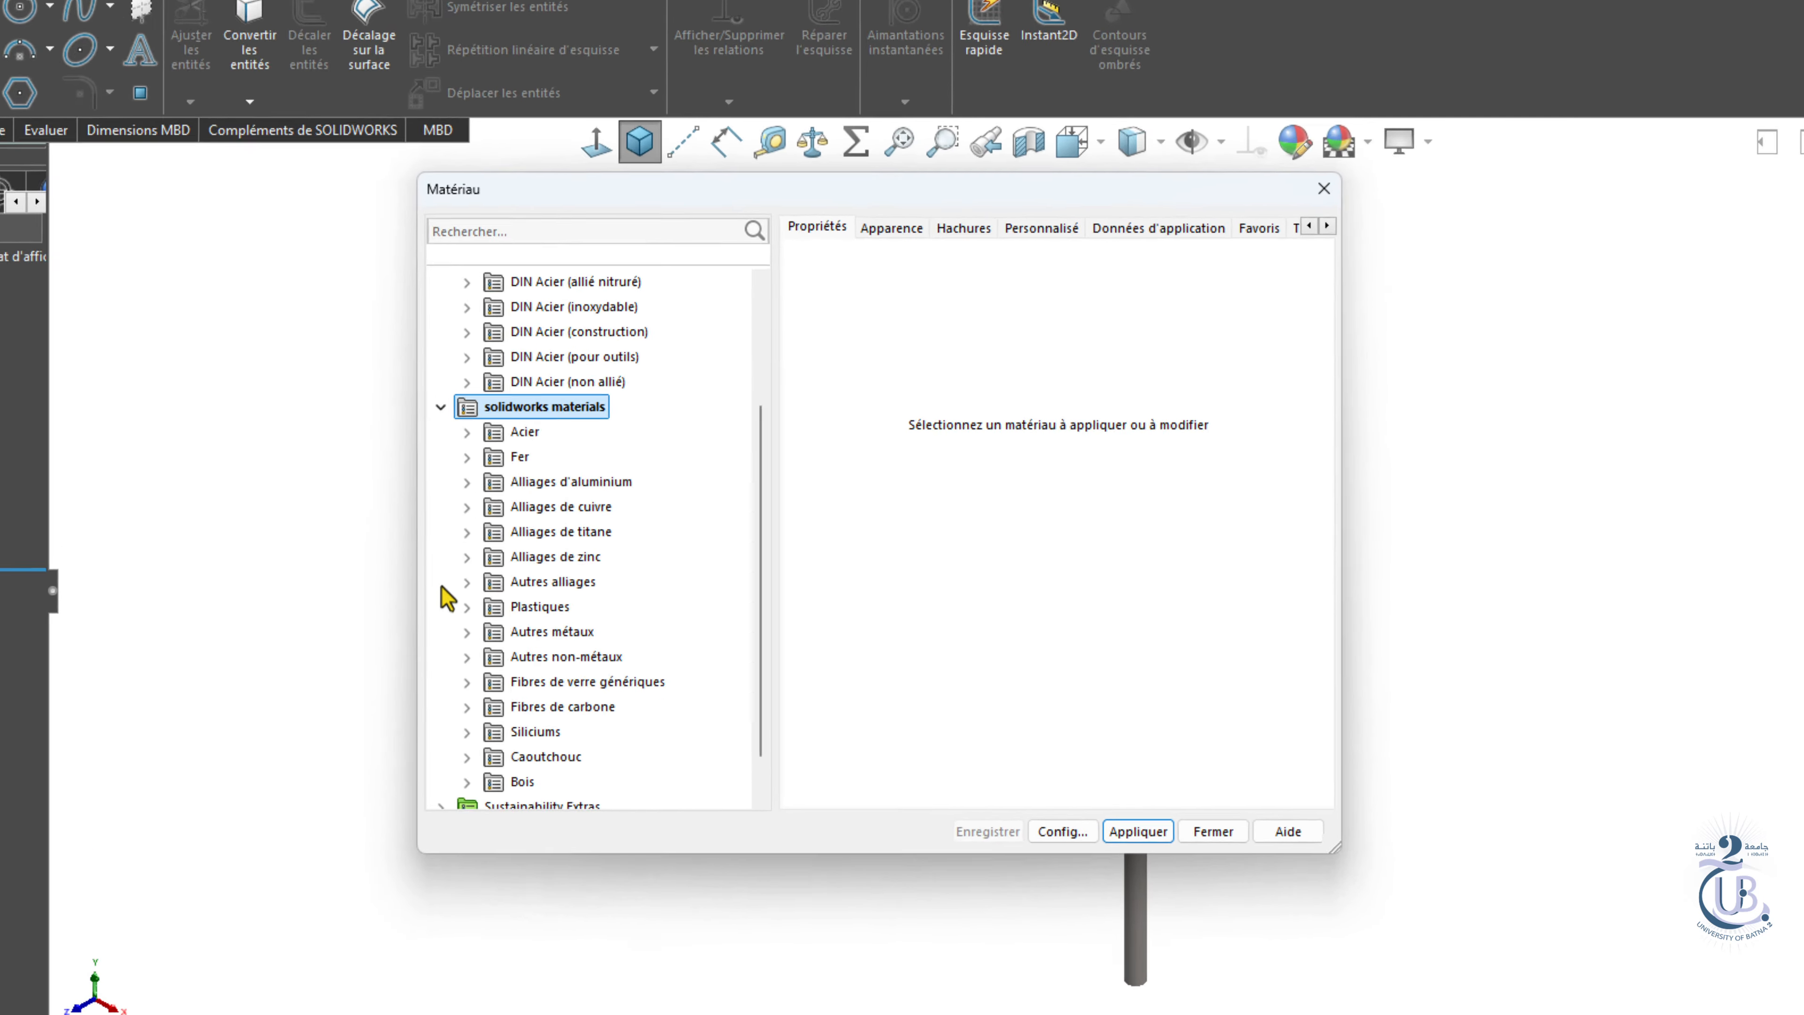
pyautogui.click(561, 437)
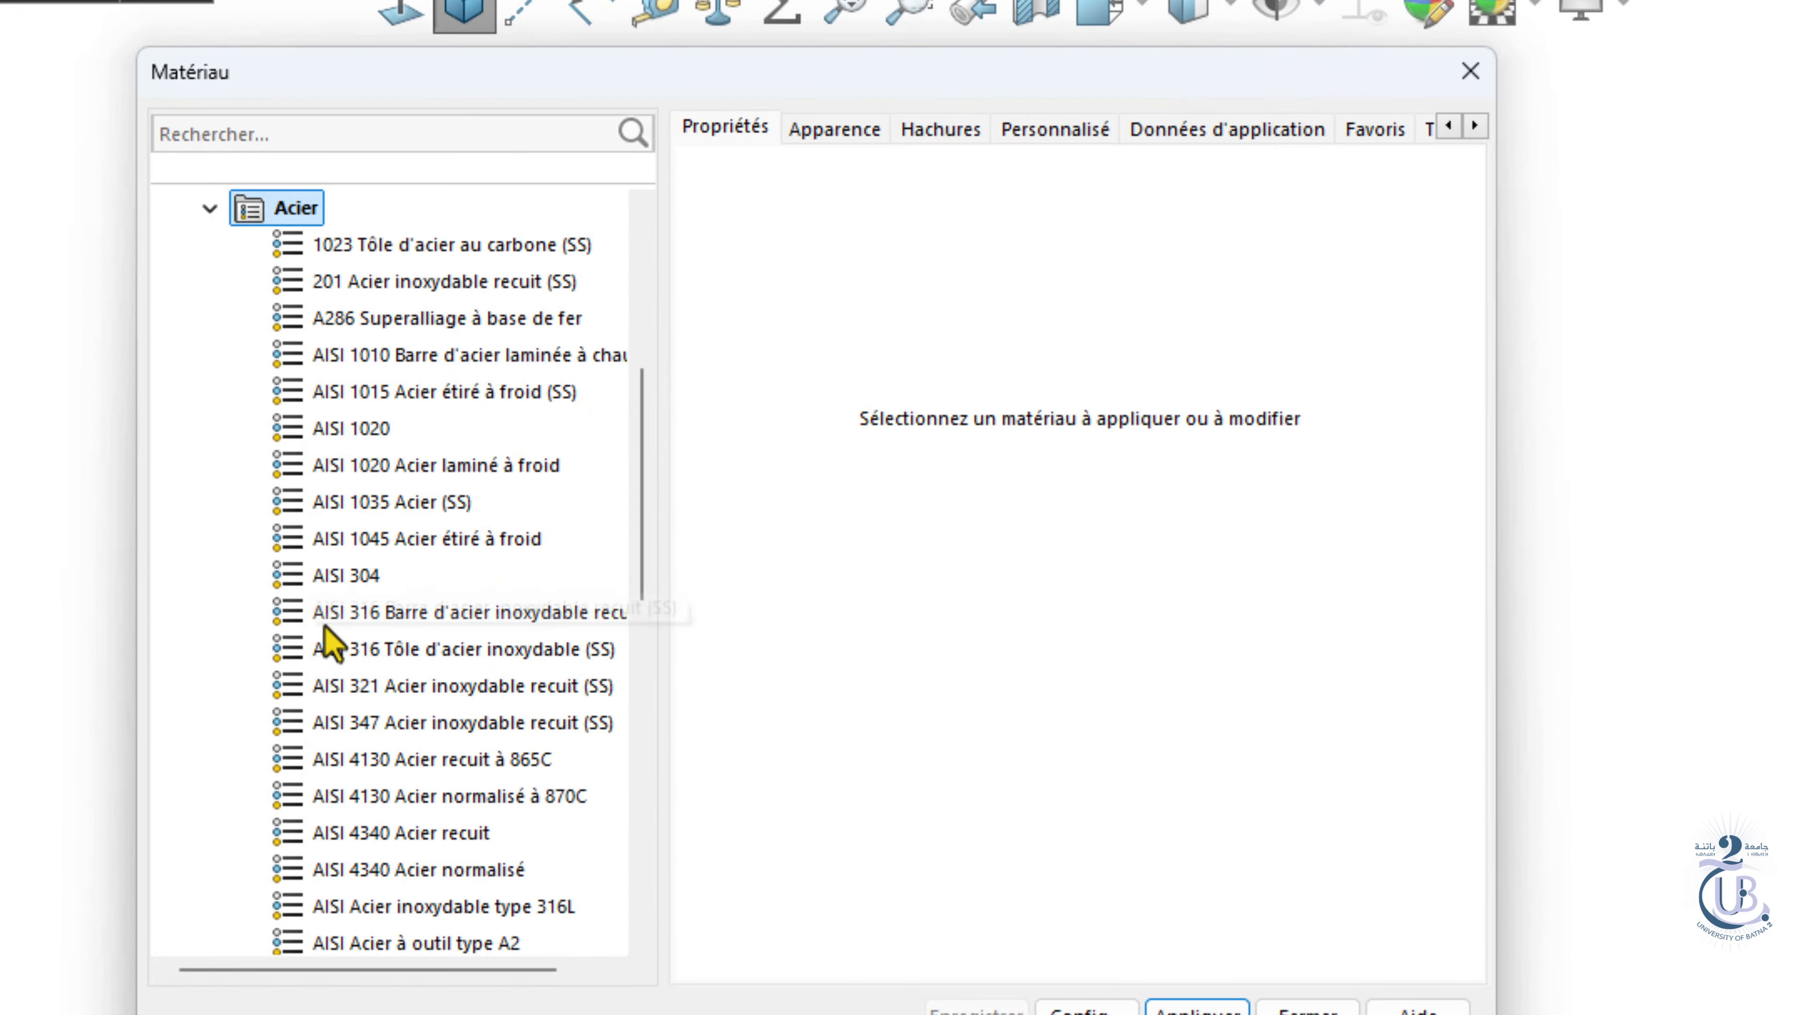
pyautogui.click(346, 576)
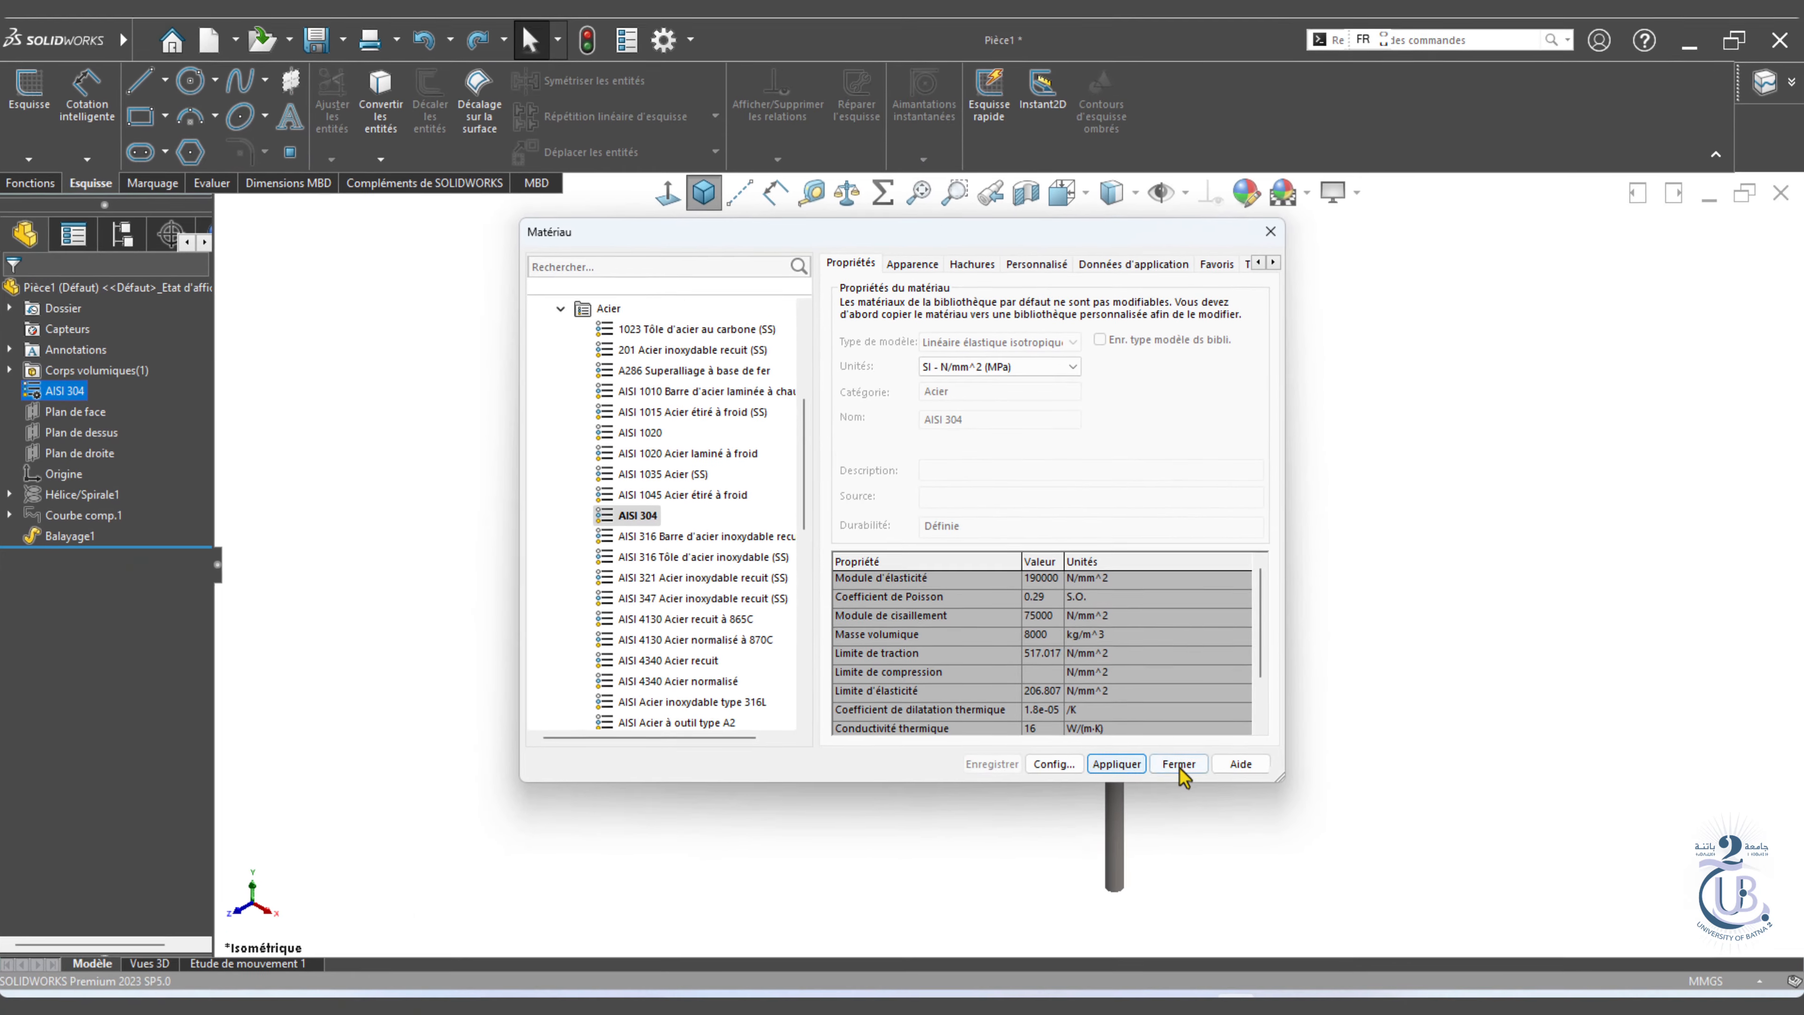
pyautogui.click(1178, 765)
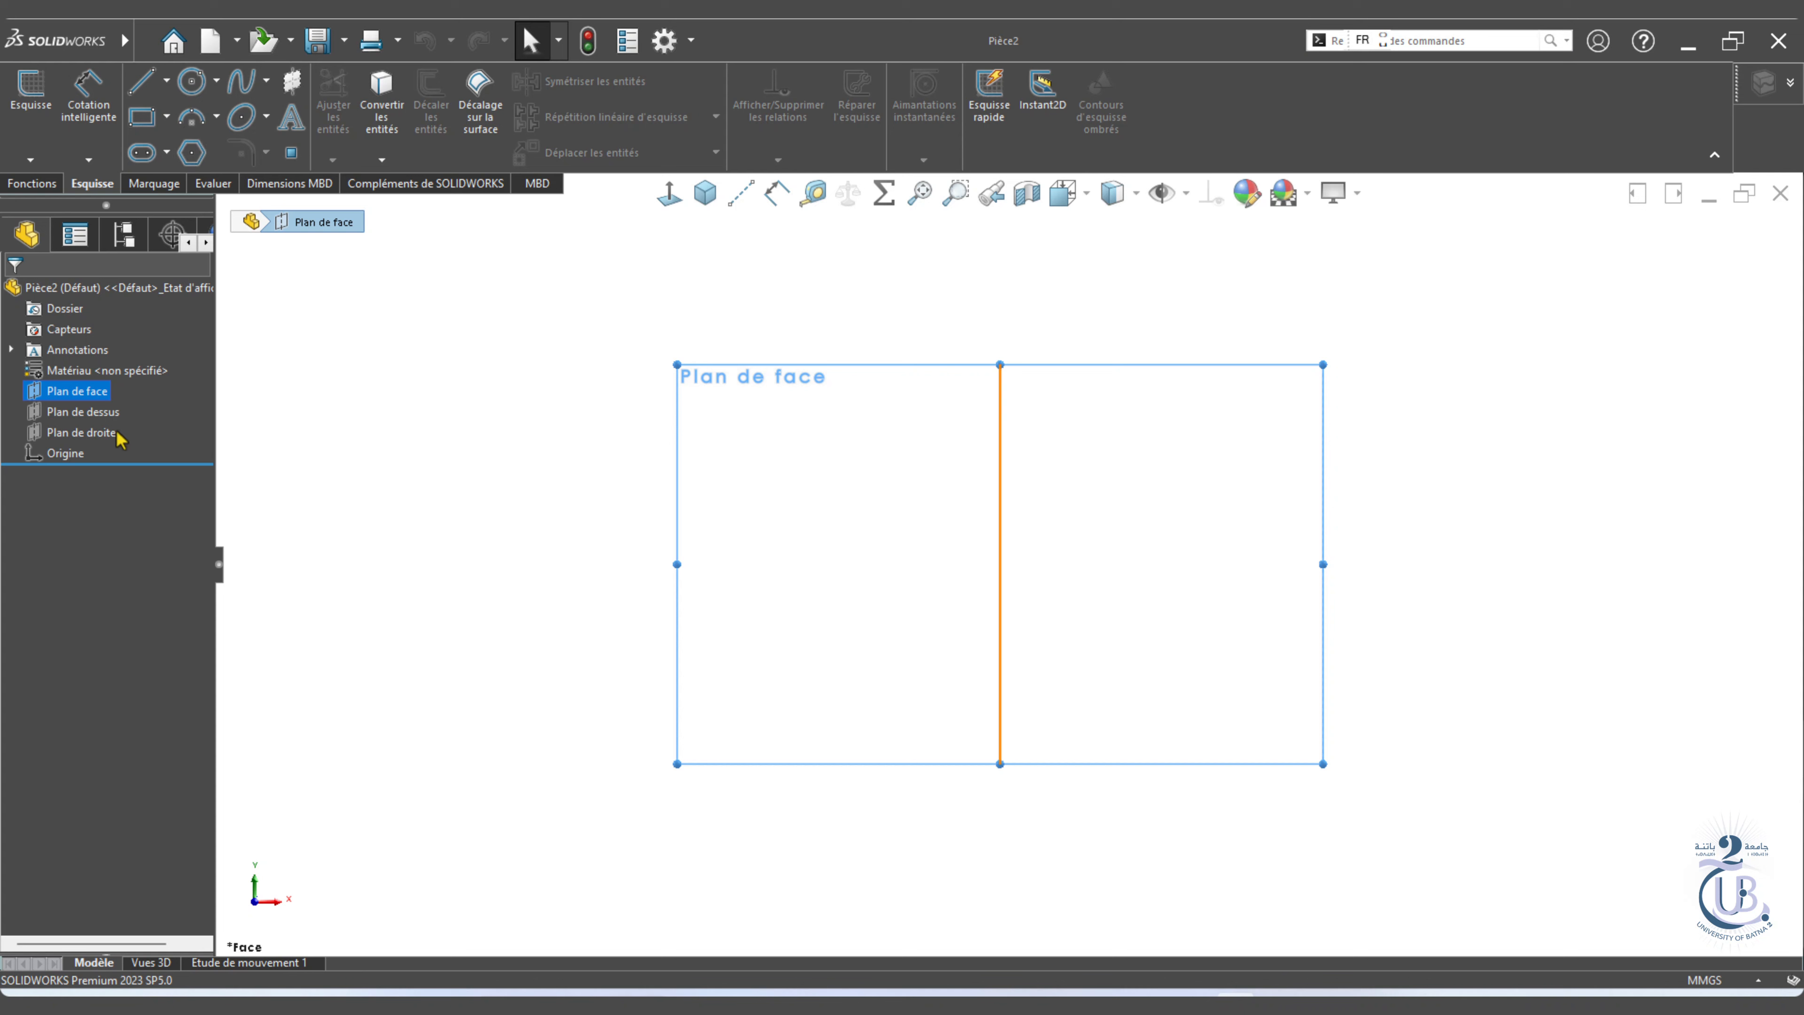
# Sketch a circle on the front plane centred on the origin and set its diameter to 21.5 mm.
pyautogui.click(196, 83)
pyautogui.click(1000, 564)
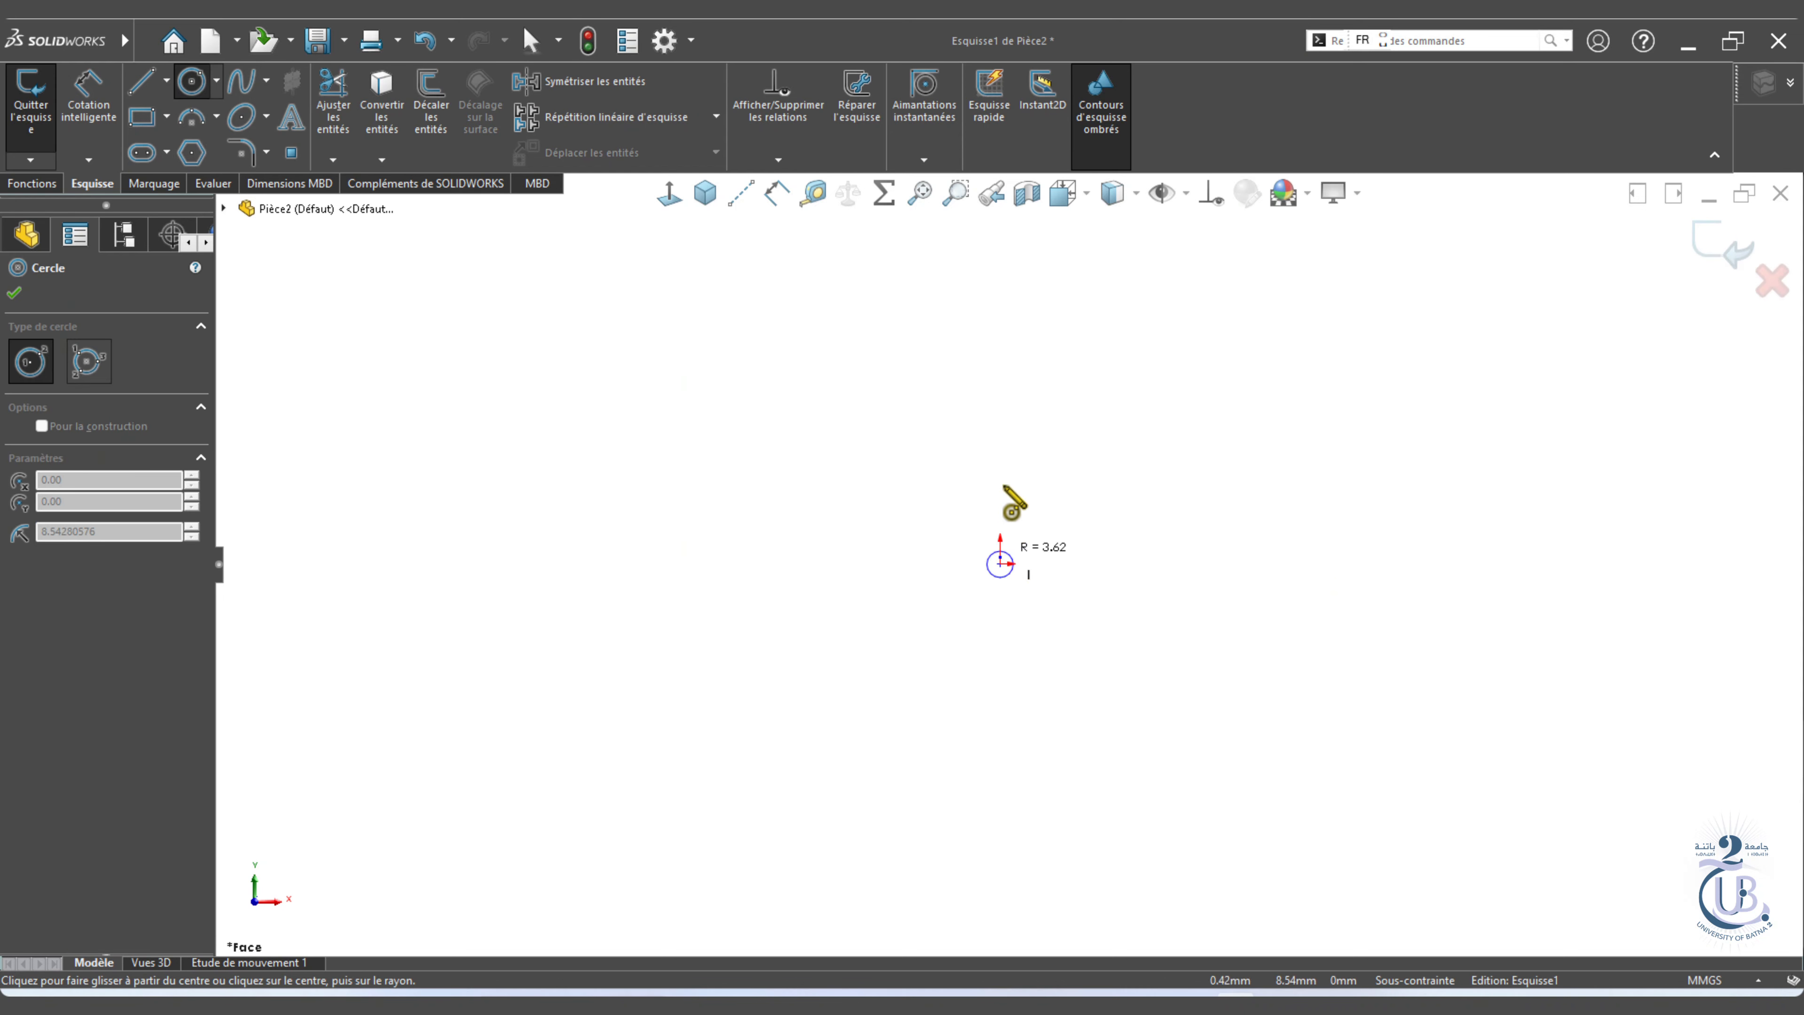
pyautogui.click(1018, 419)
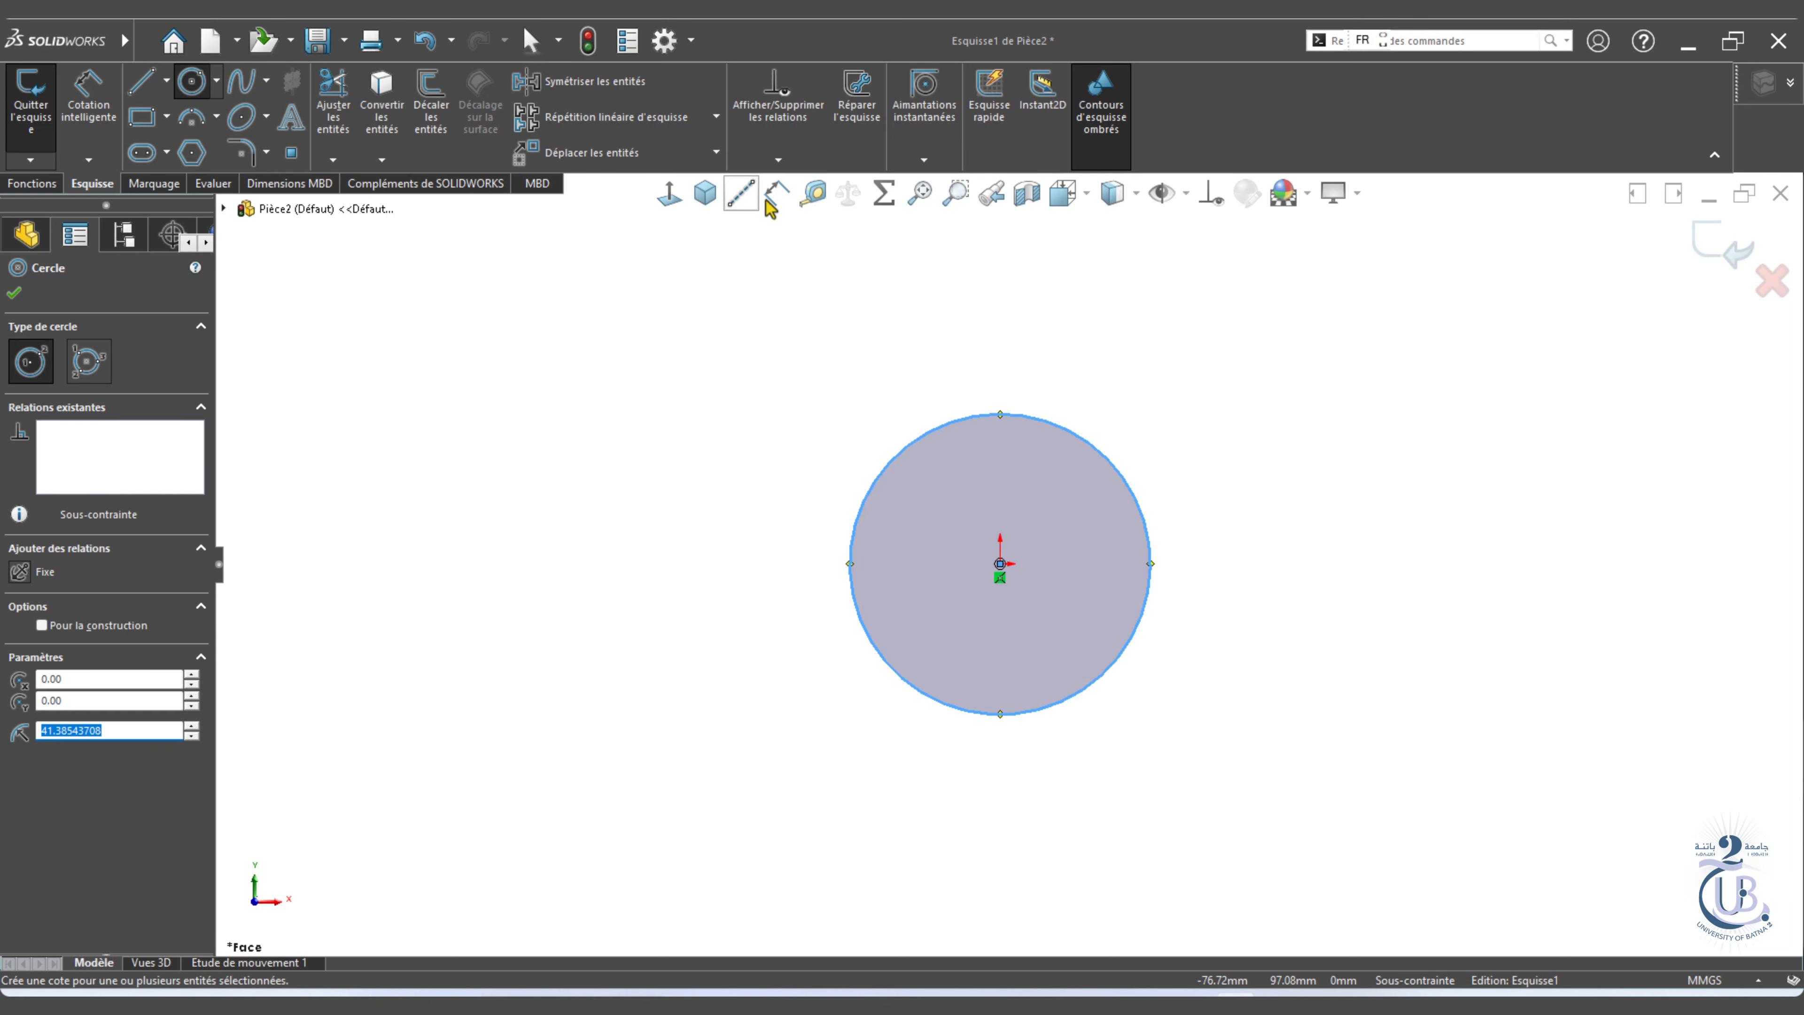
pyautogui.click(777, 191)
pyautogui.click(869, 514)
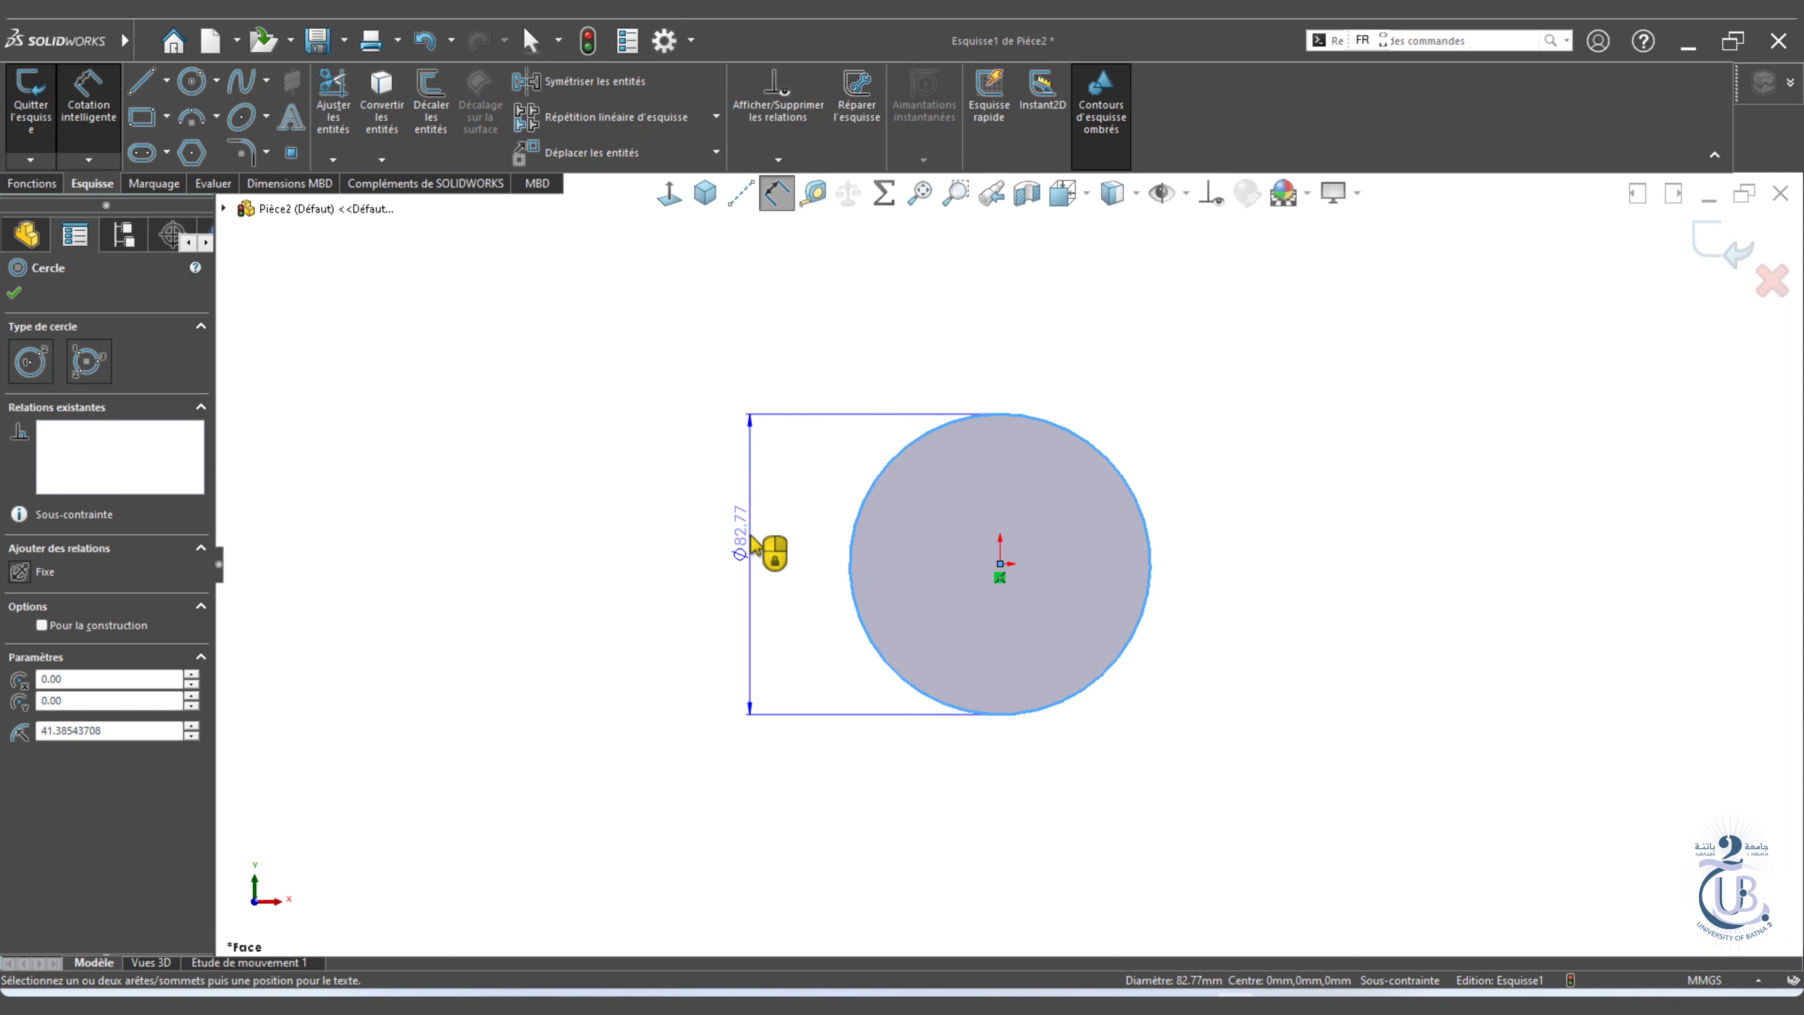
pyautogui.click(752, 546)
pyautogui.write('21.5')
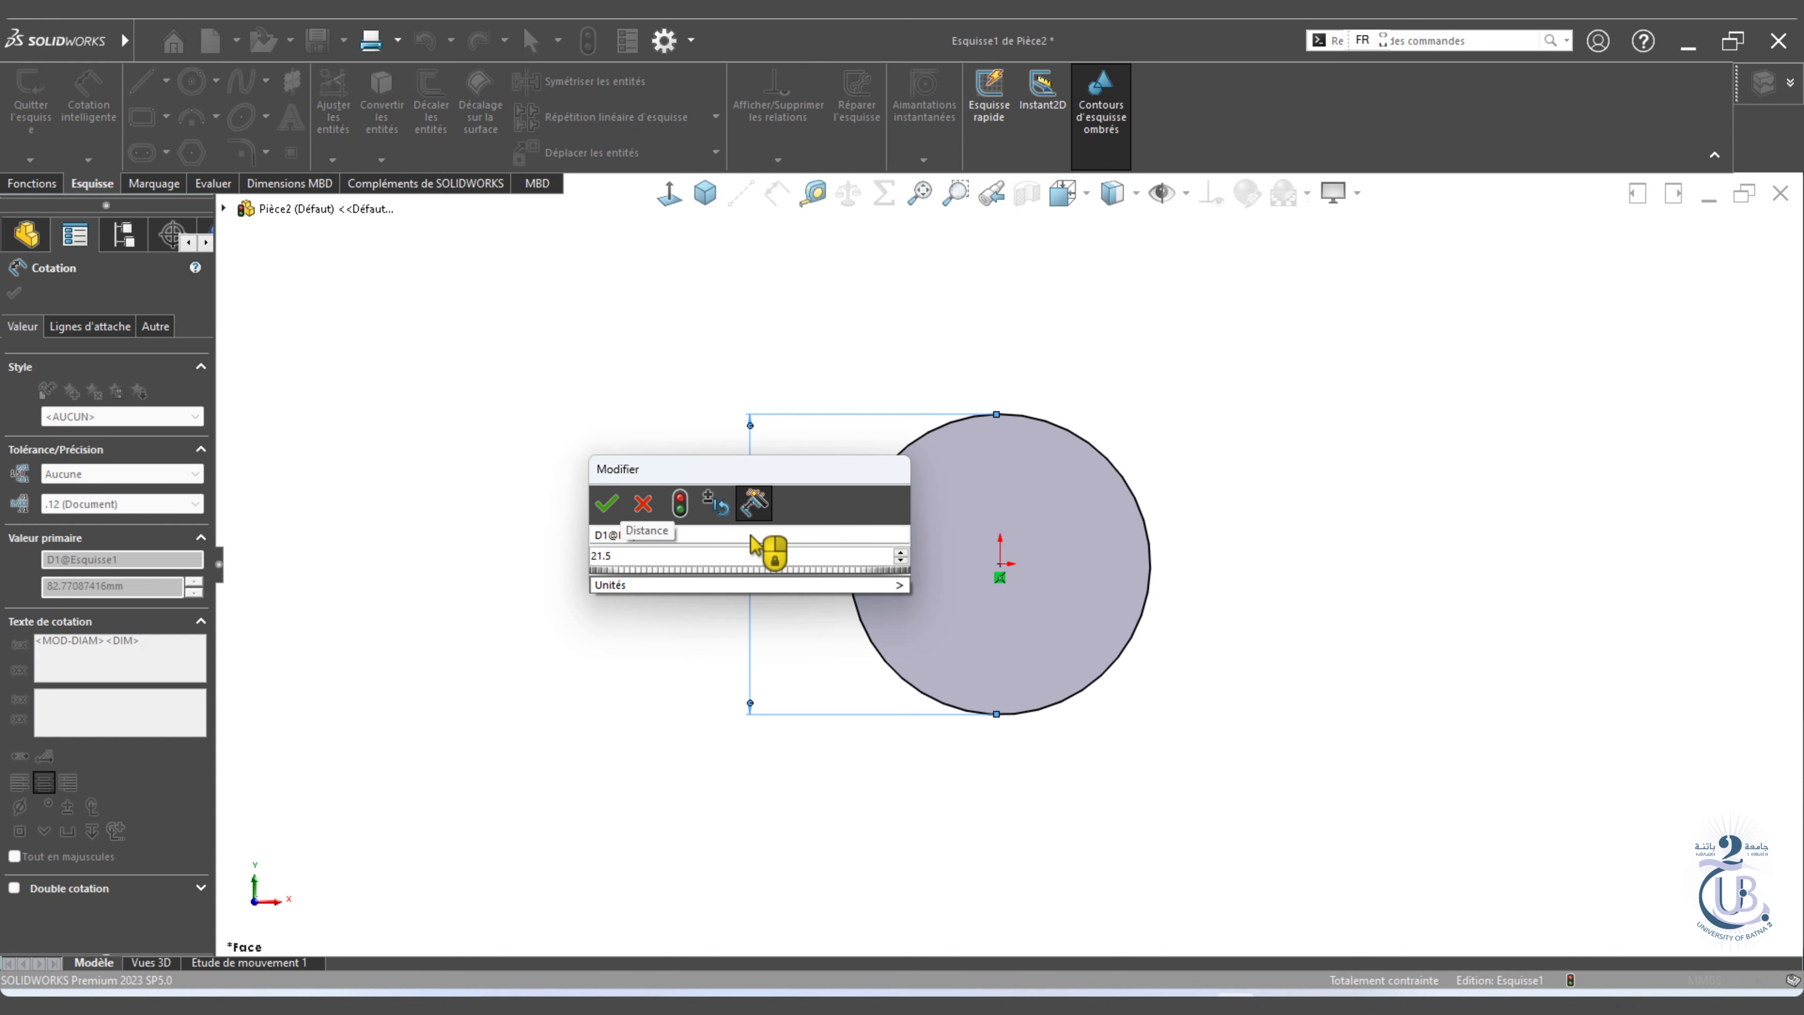
pyautogui.click(606, 503)
# Start a helix from the circle, defined by pitch and revolutions, with a constant pitch of 4.1 mm.
pyautogui.click(705, 194)
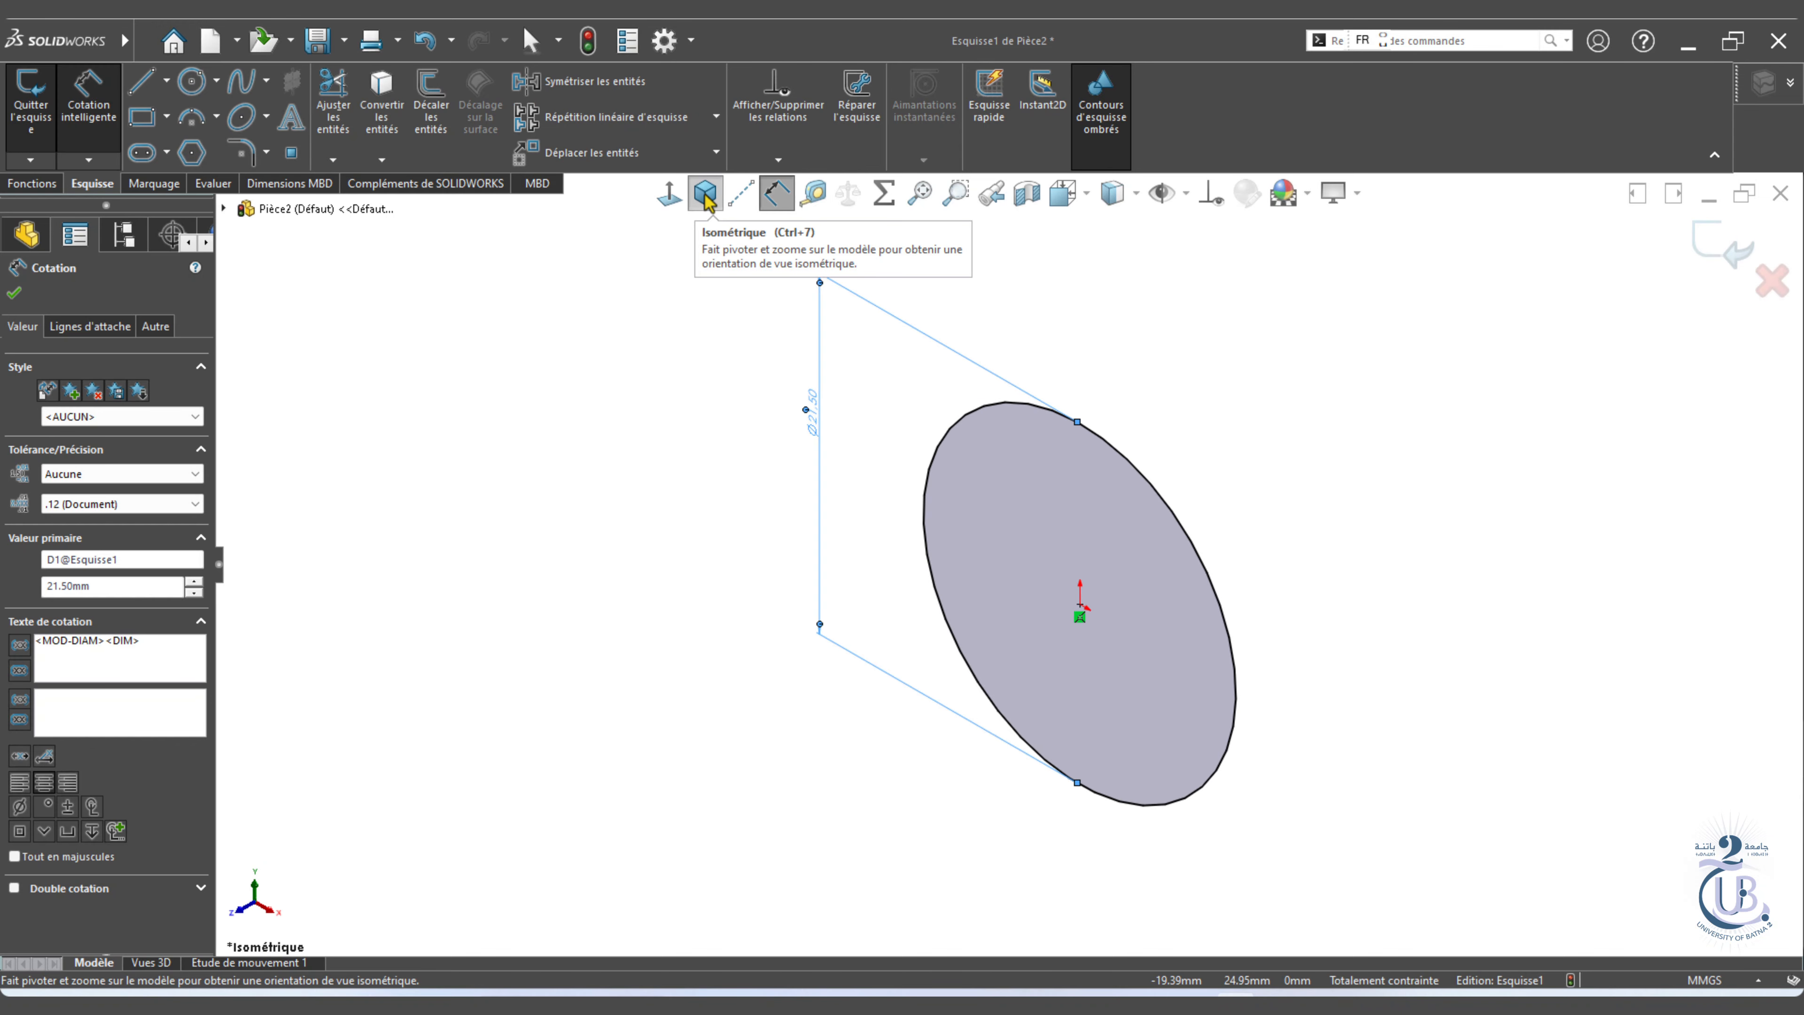
pyautogui.click(1790, 84)
pyautogui.click(1764, 123)
pyautogui.click(920, 193)
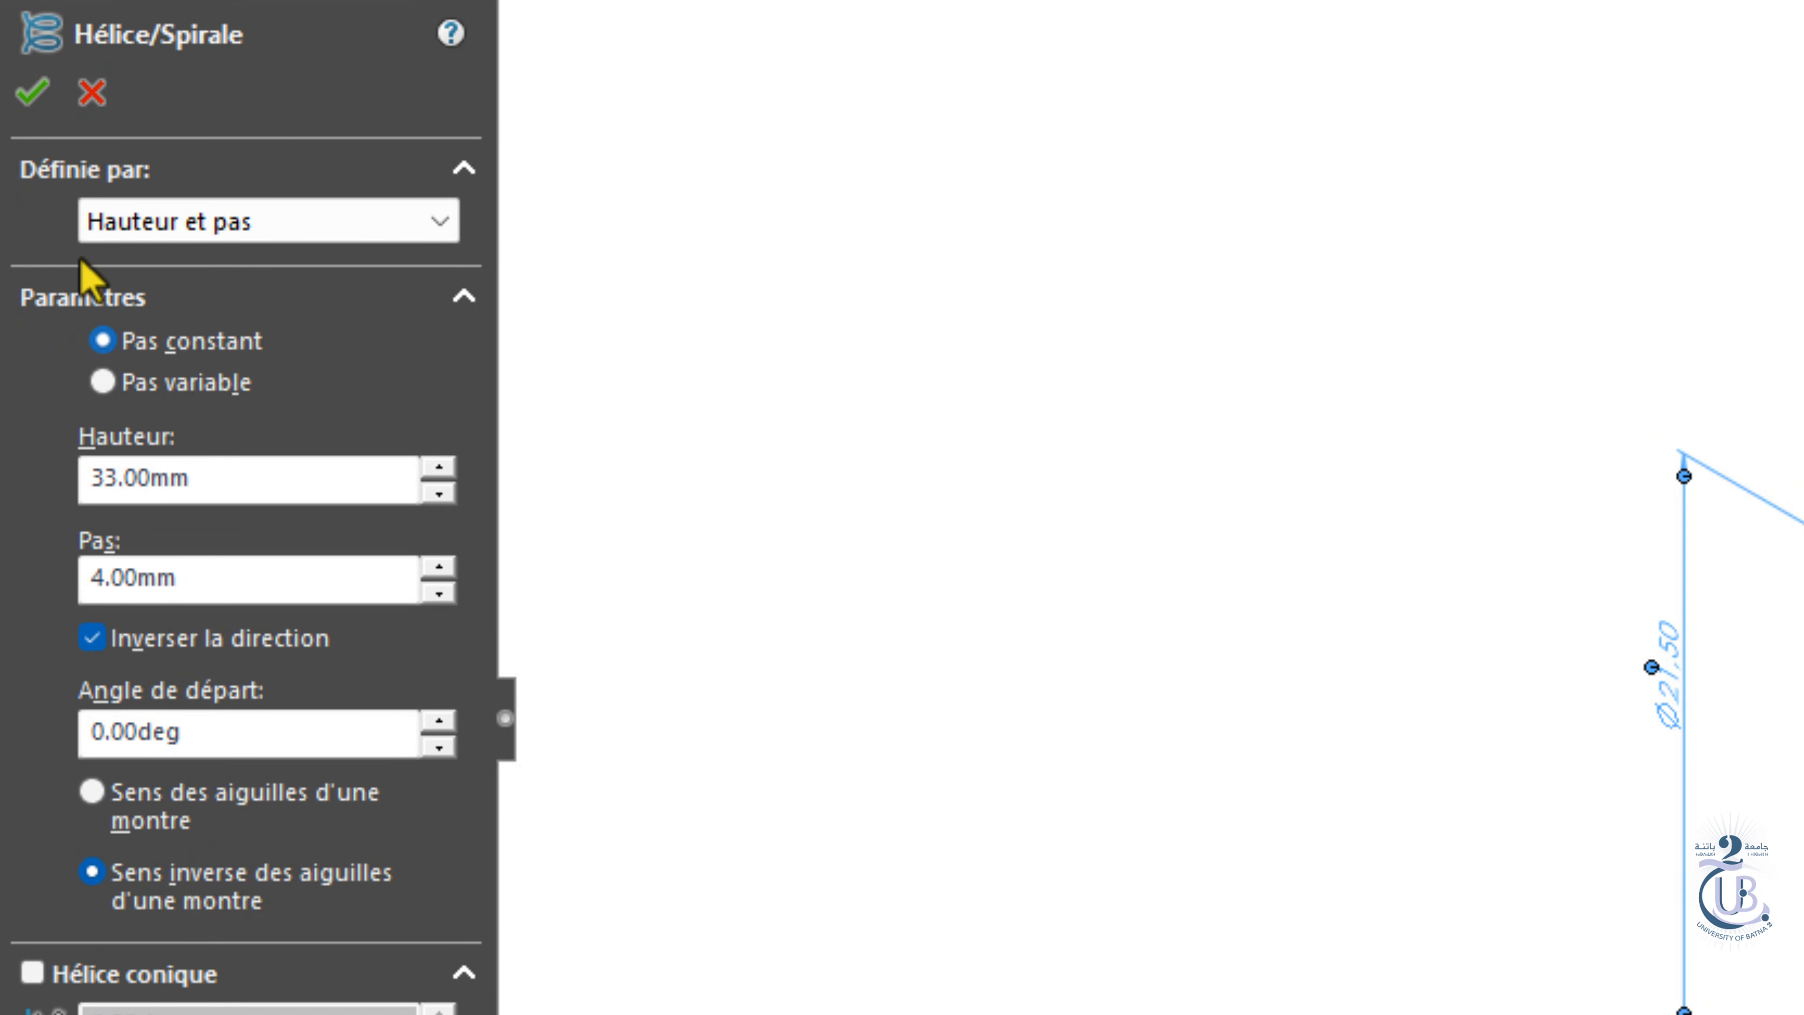
pyautogui.click(375, 233)
pyautogui.click(234, 258)
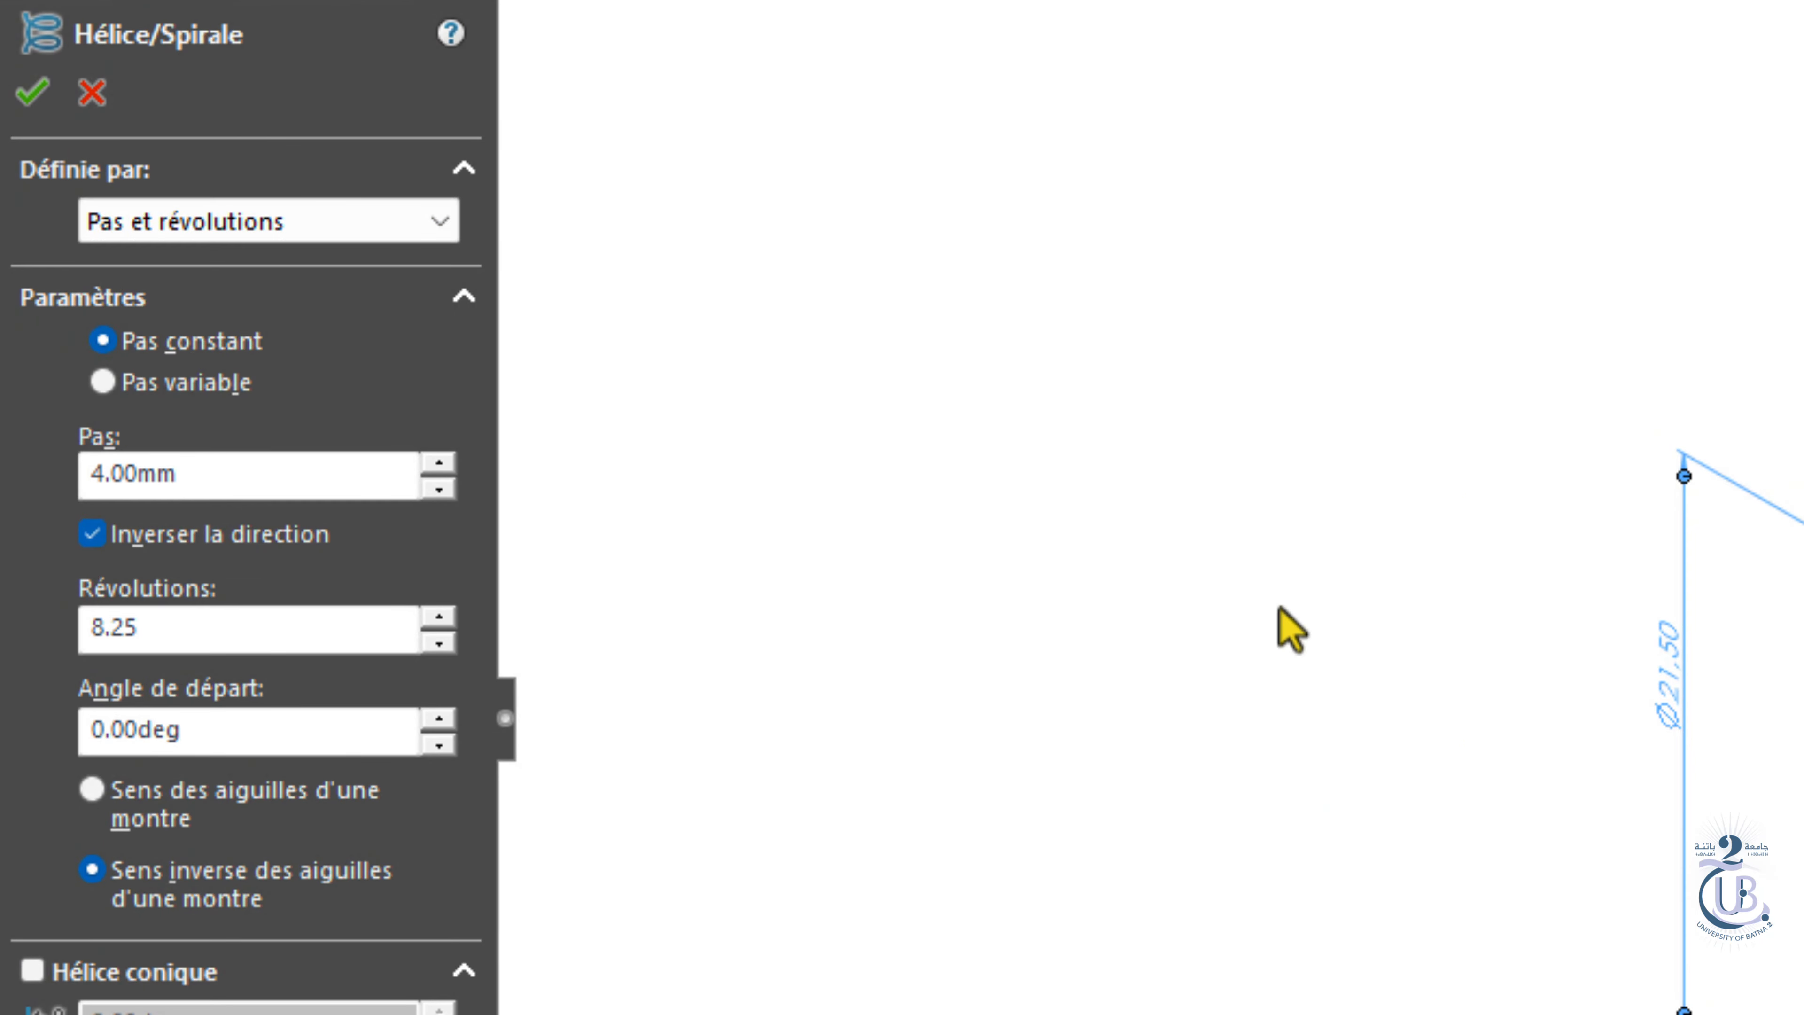
pyautogui.click(142, 461)
pyautogui.write('4.1')
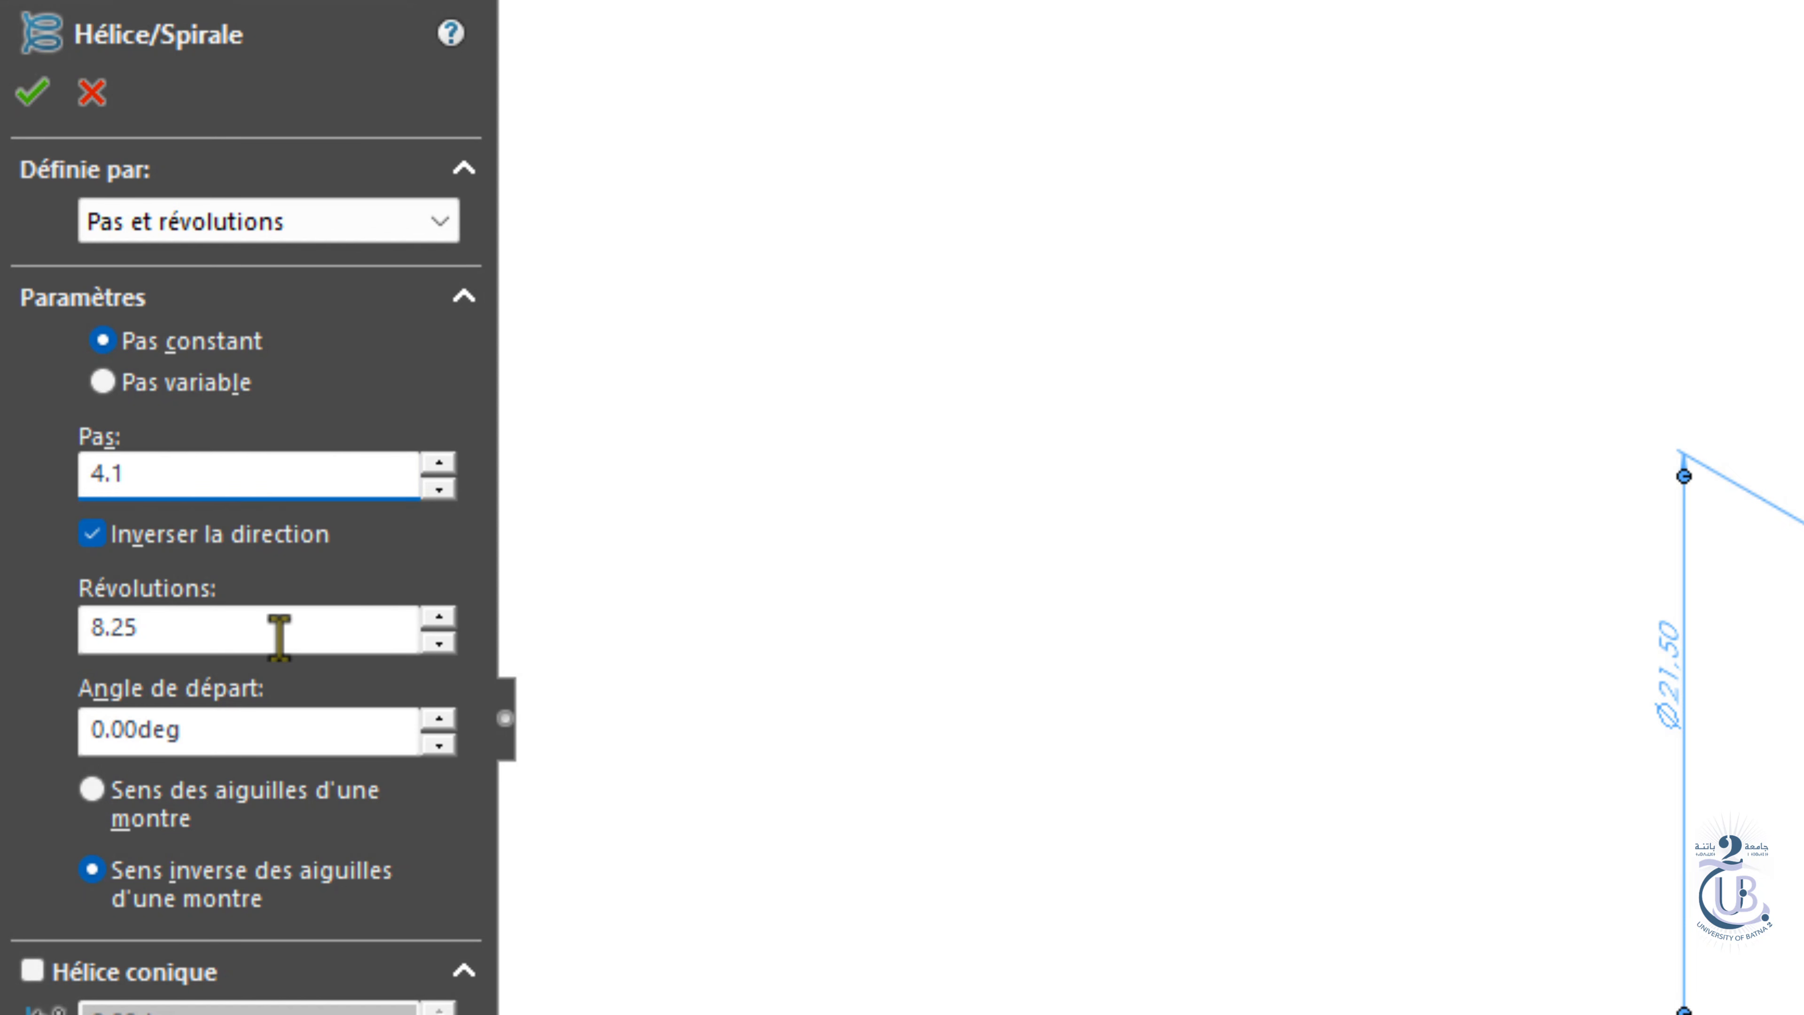
# Set the helix to 6.933 revolutions with a 348° start angle, running clockwise.
pyautogui.click(251, 626)
pyautogui.moveTo(251, 625); pyautogui.dragTo(12, 616)
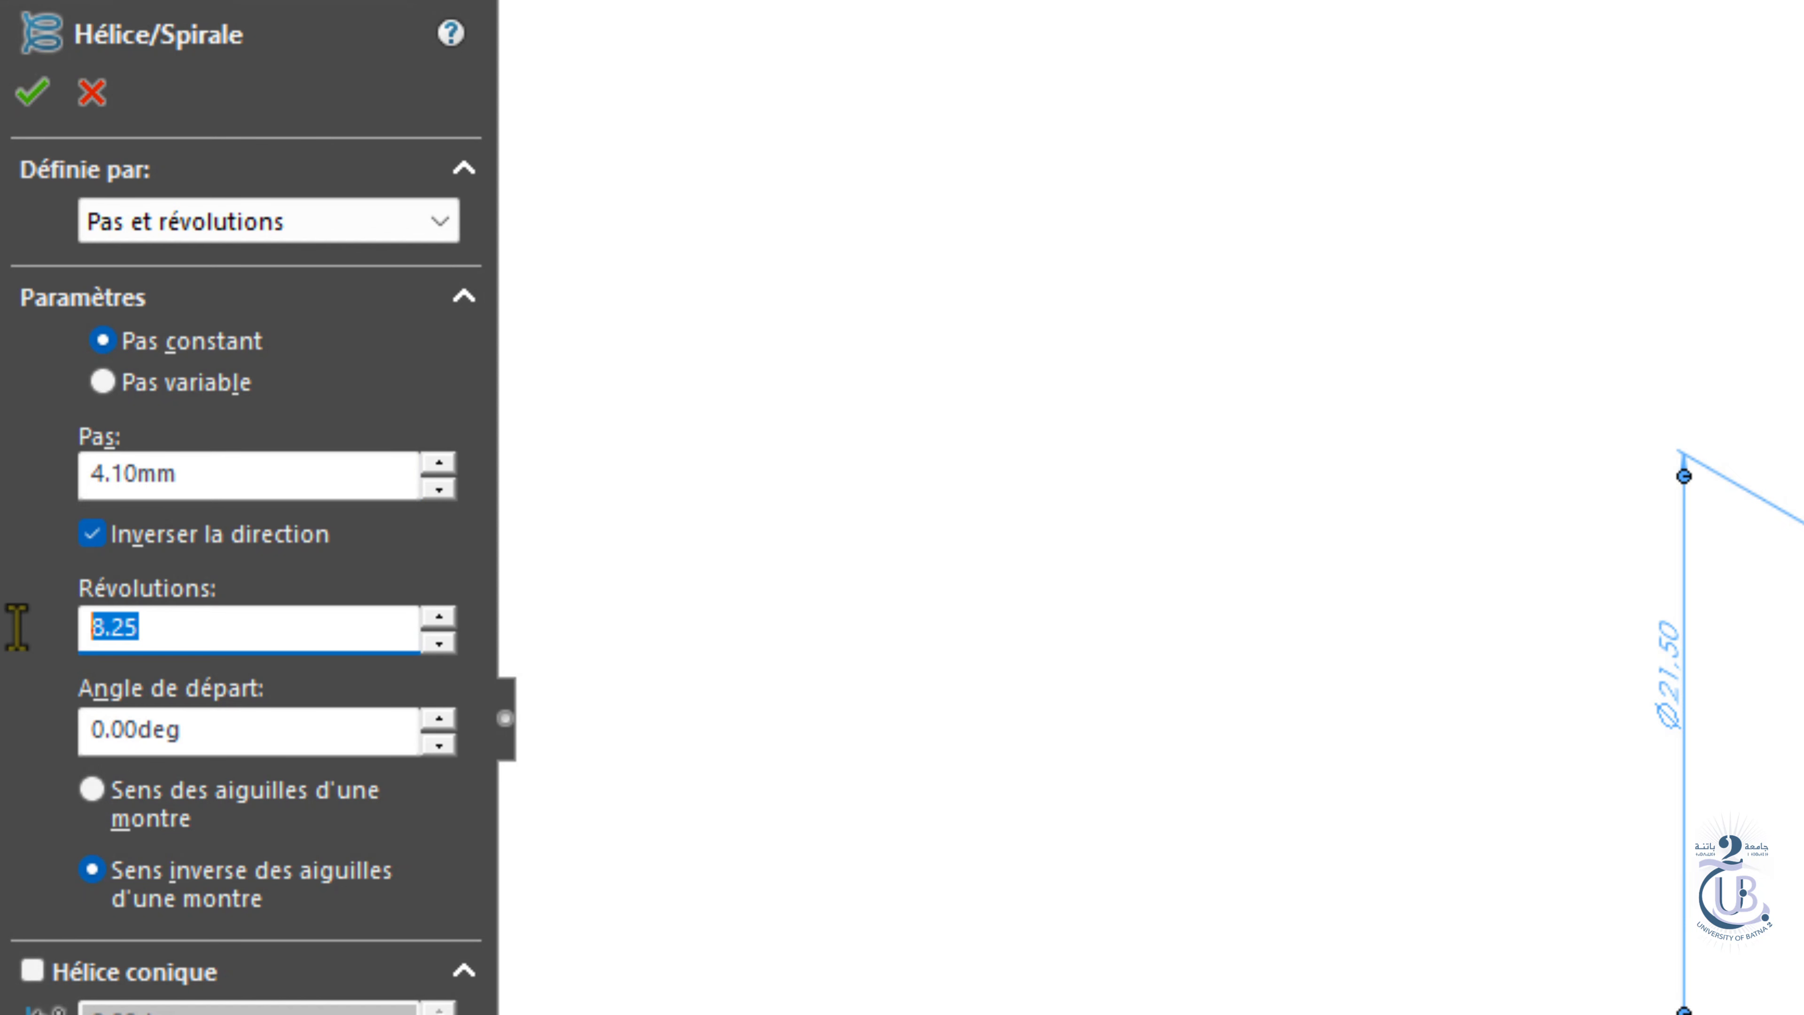
pyautogui.write('6.93')
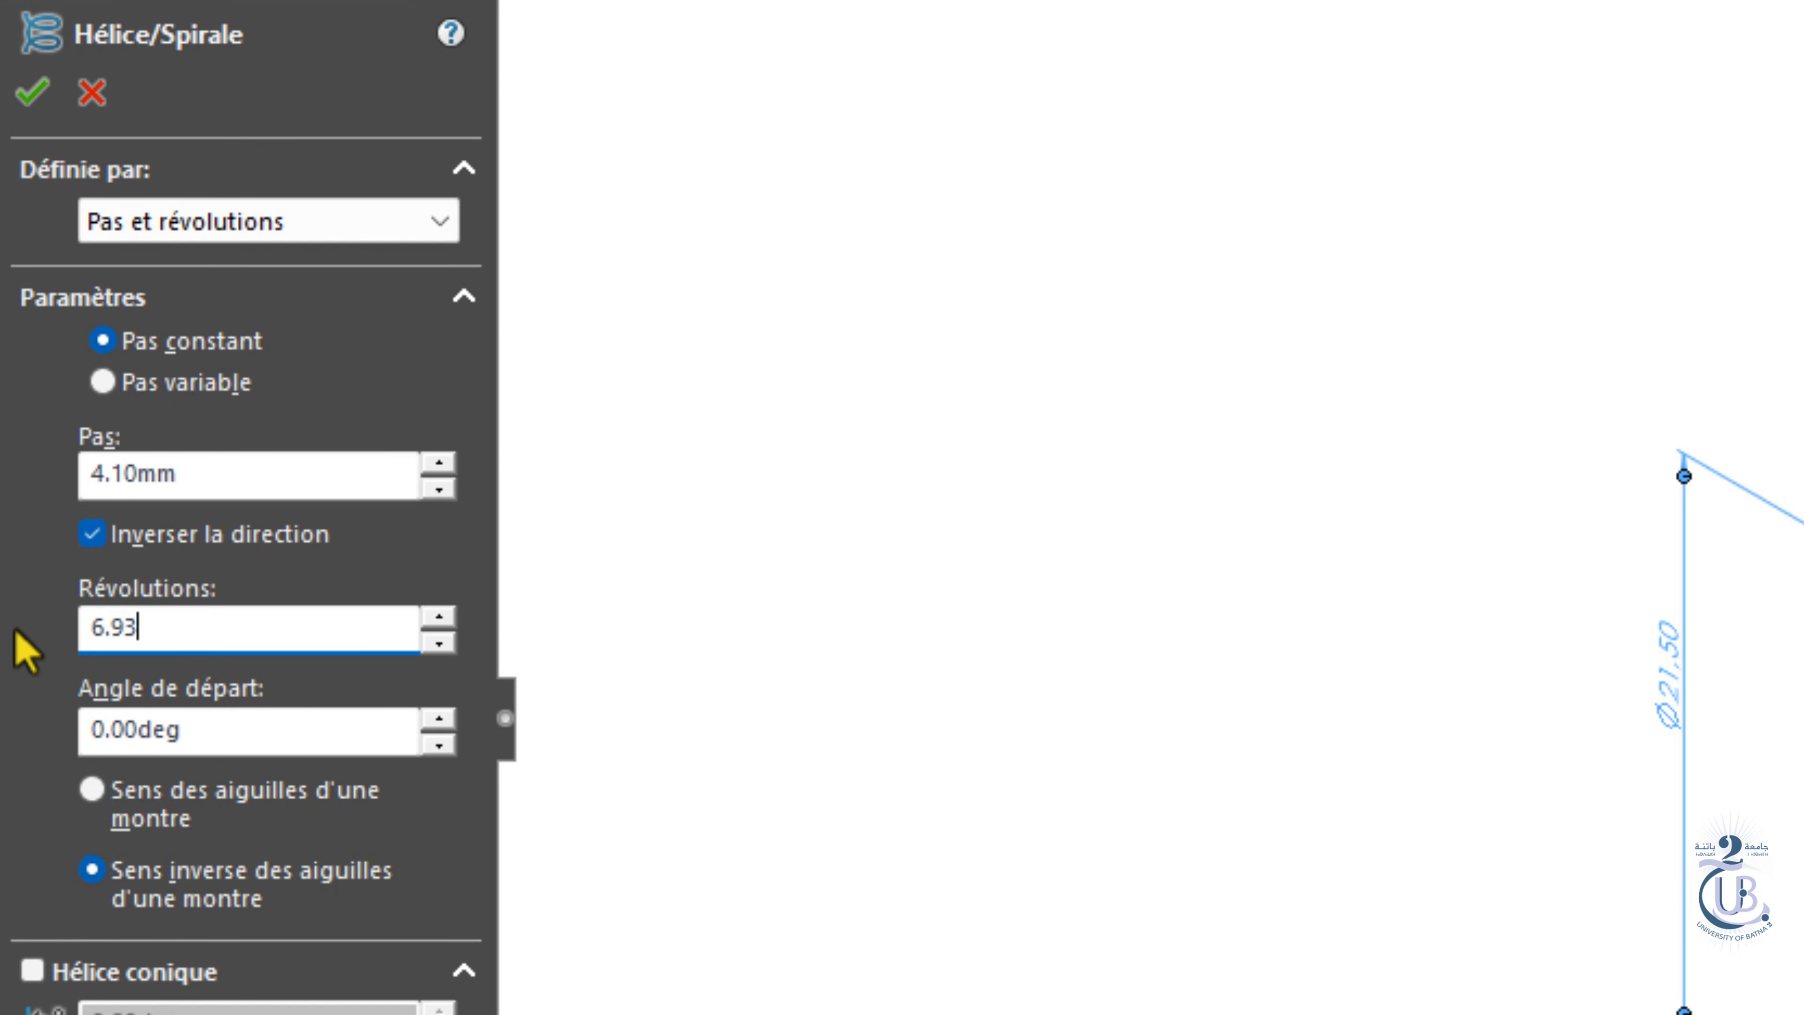
pyautogui.write('3')
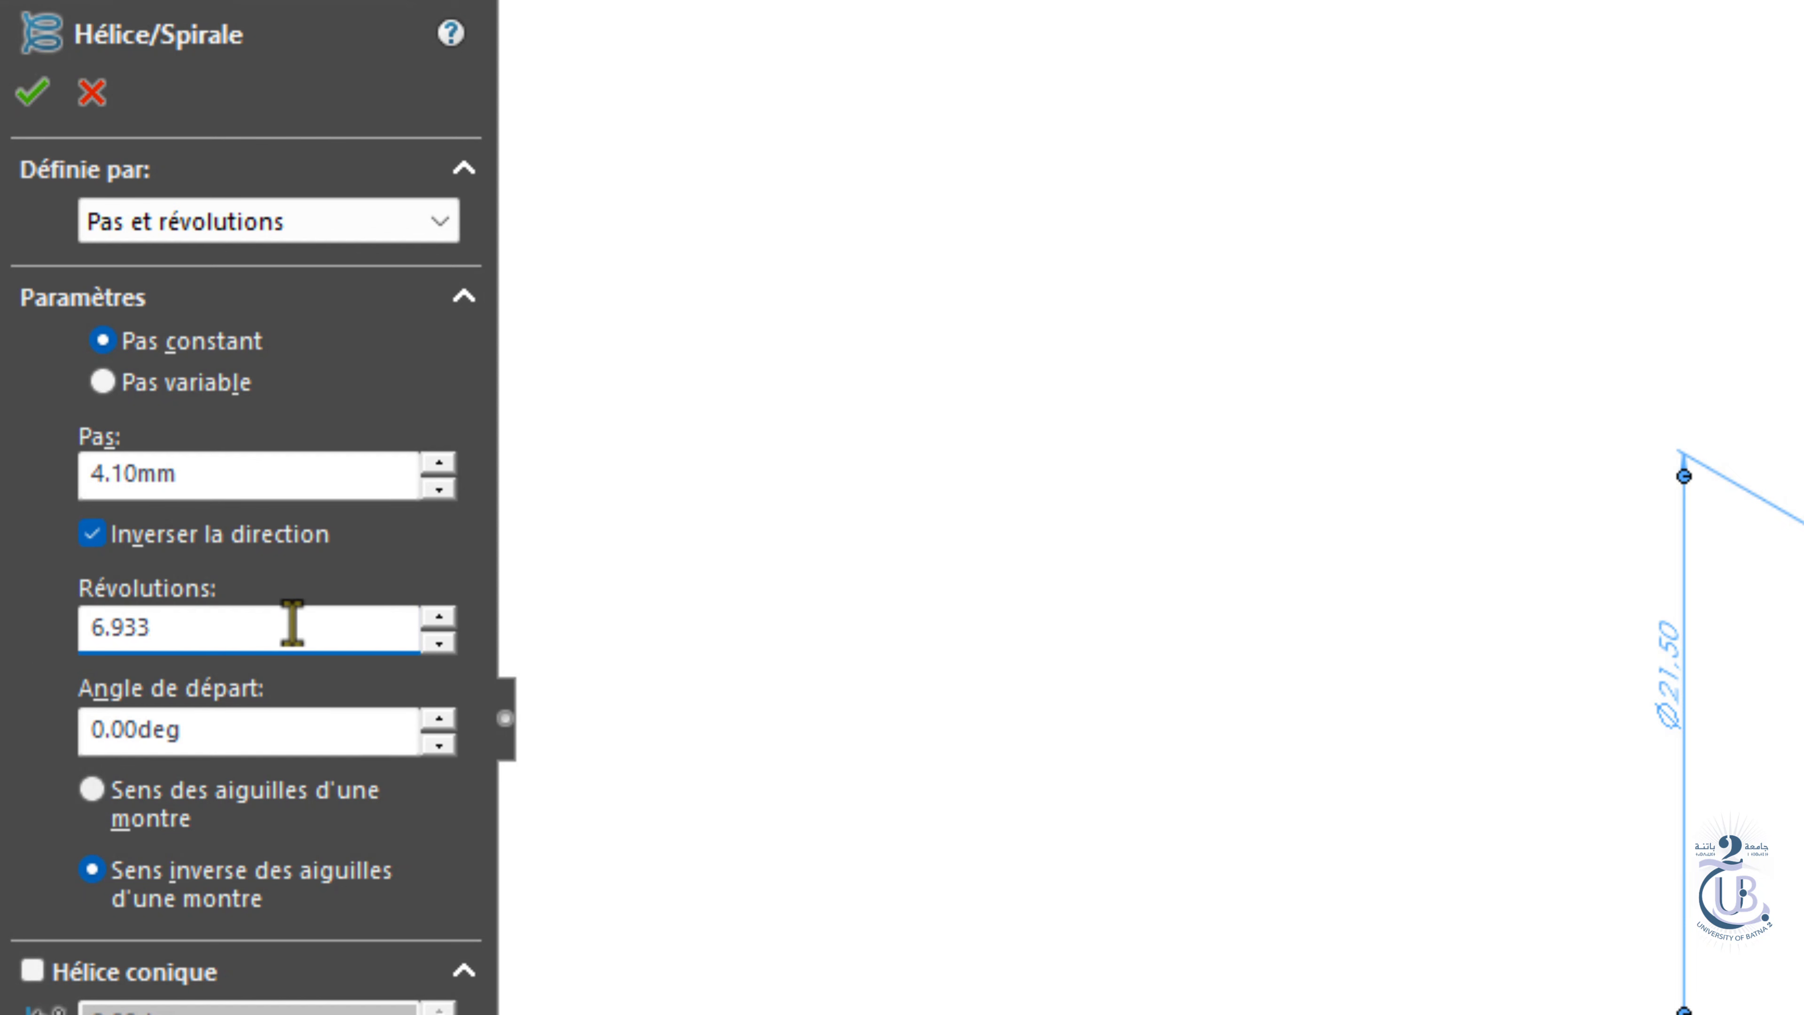
pyautogui.click(209, 725)
pyautogui.write('348')
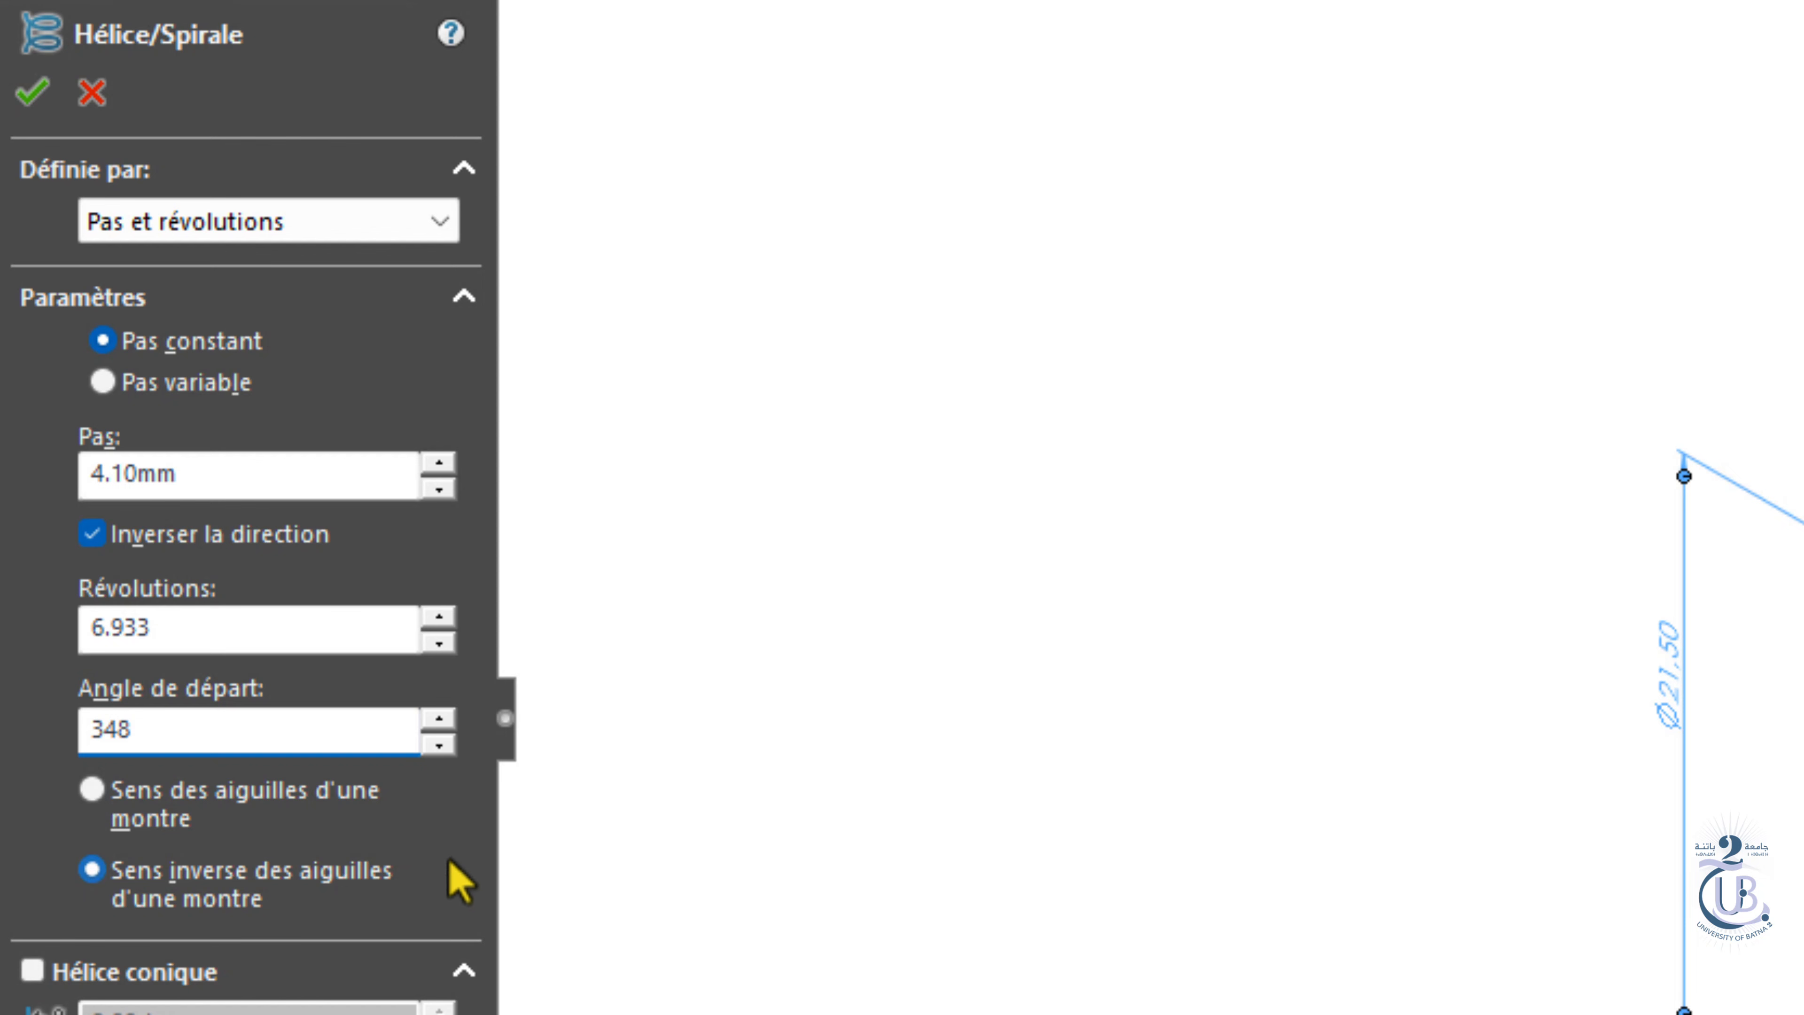
pyautogui.click(293, 630)
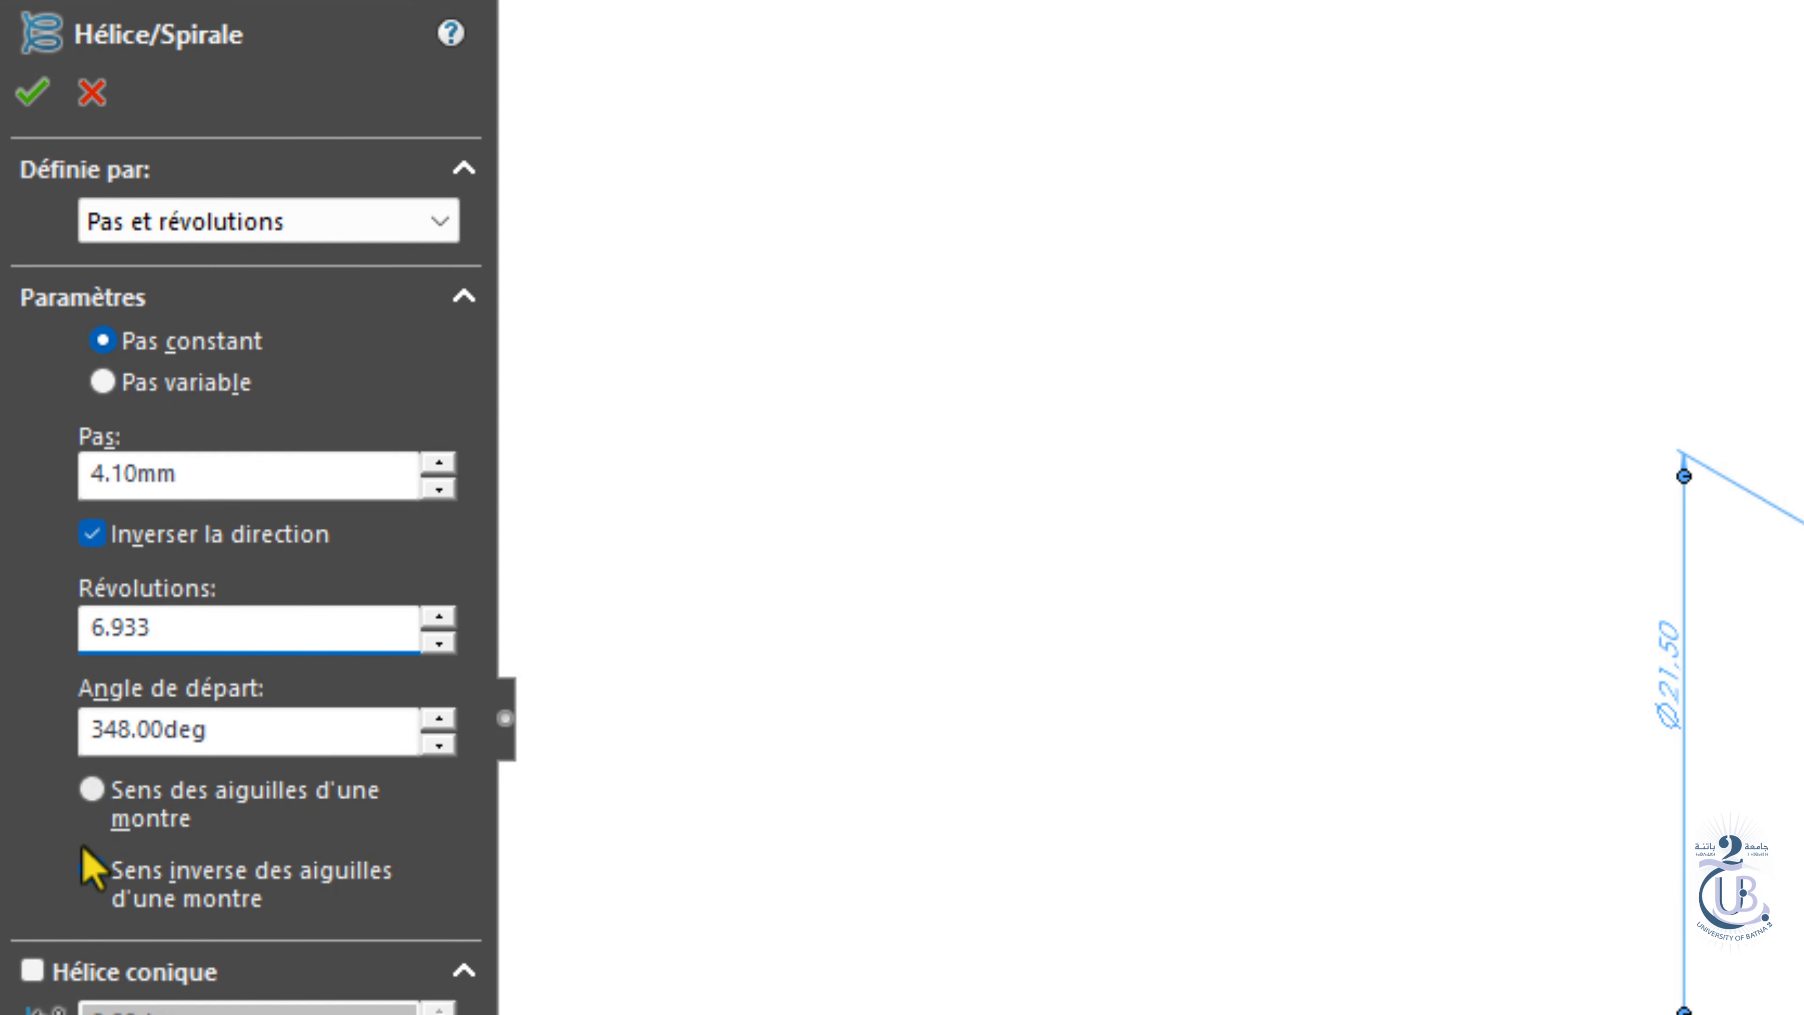
pyautogui.click(88, 794)
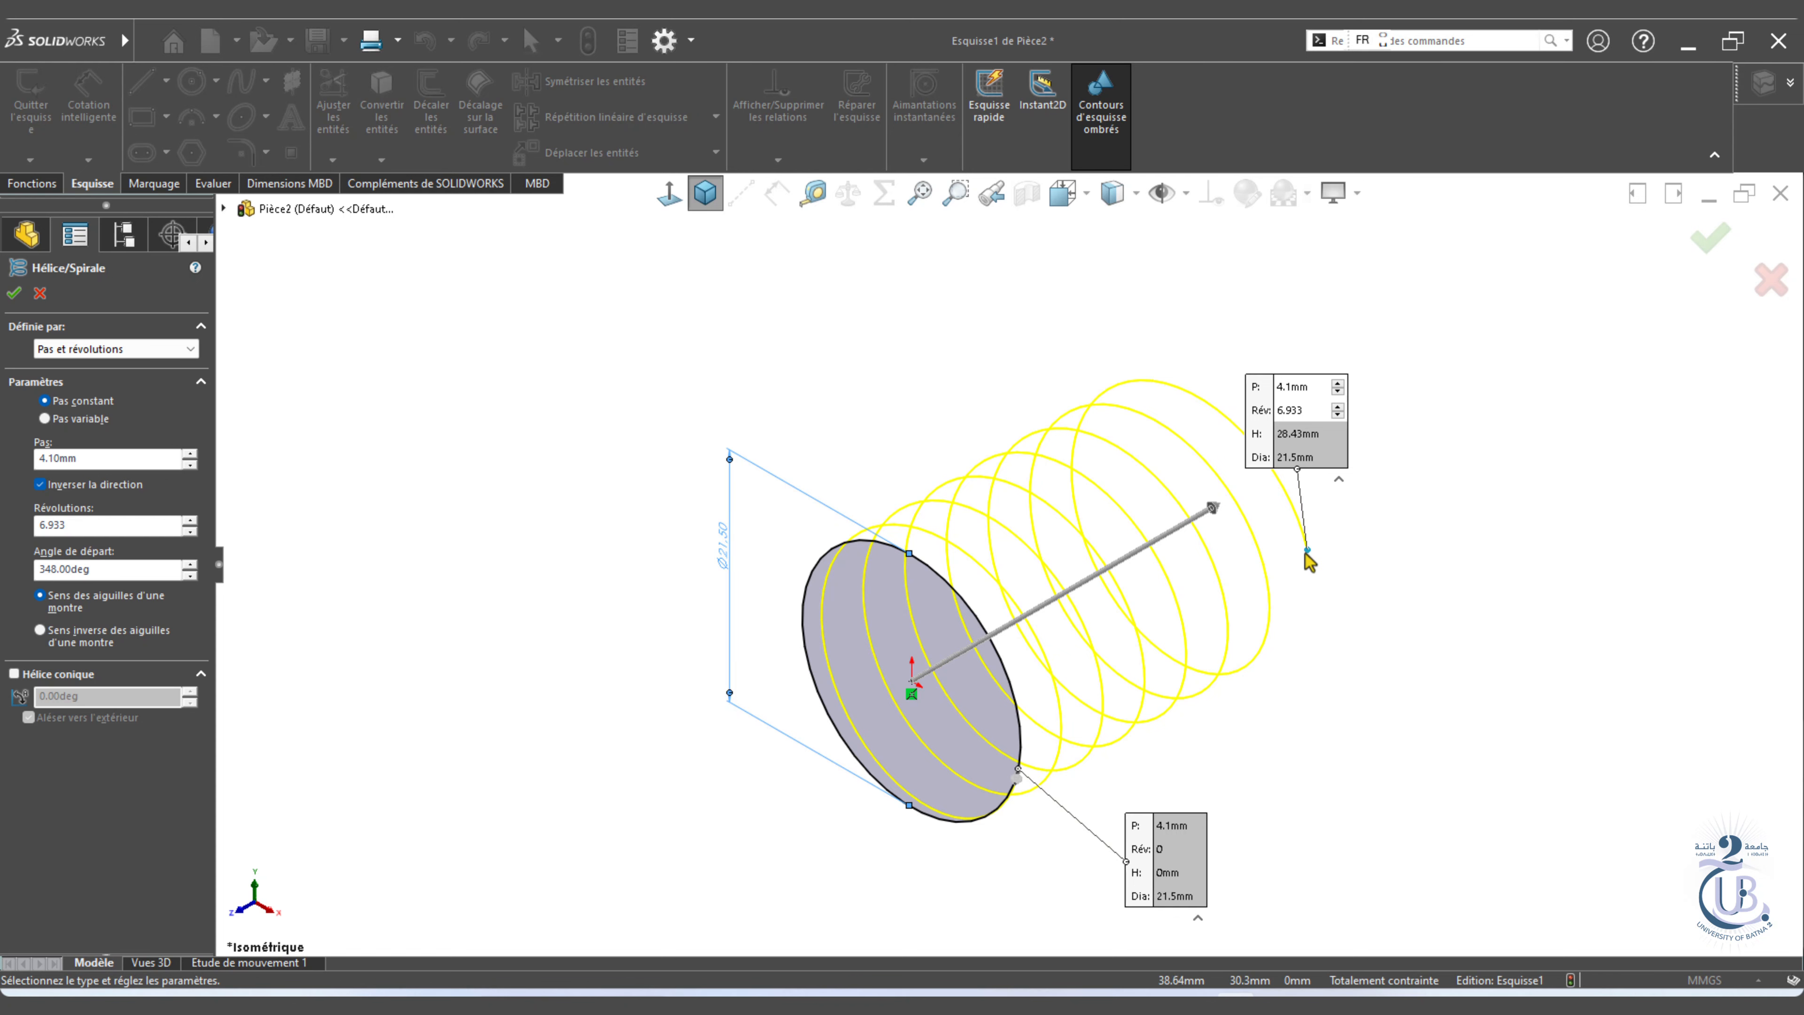
# Check the helix's start and end points from the front, return to the isometric view and create the helix.
pyautogui.click(1113, 193)
pyautogui.click(1108, 331)
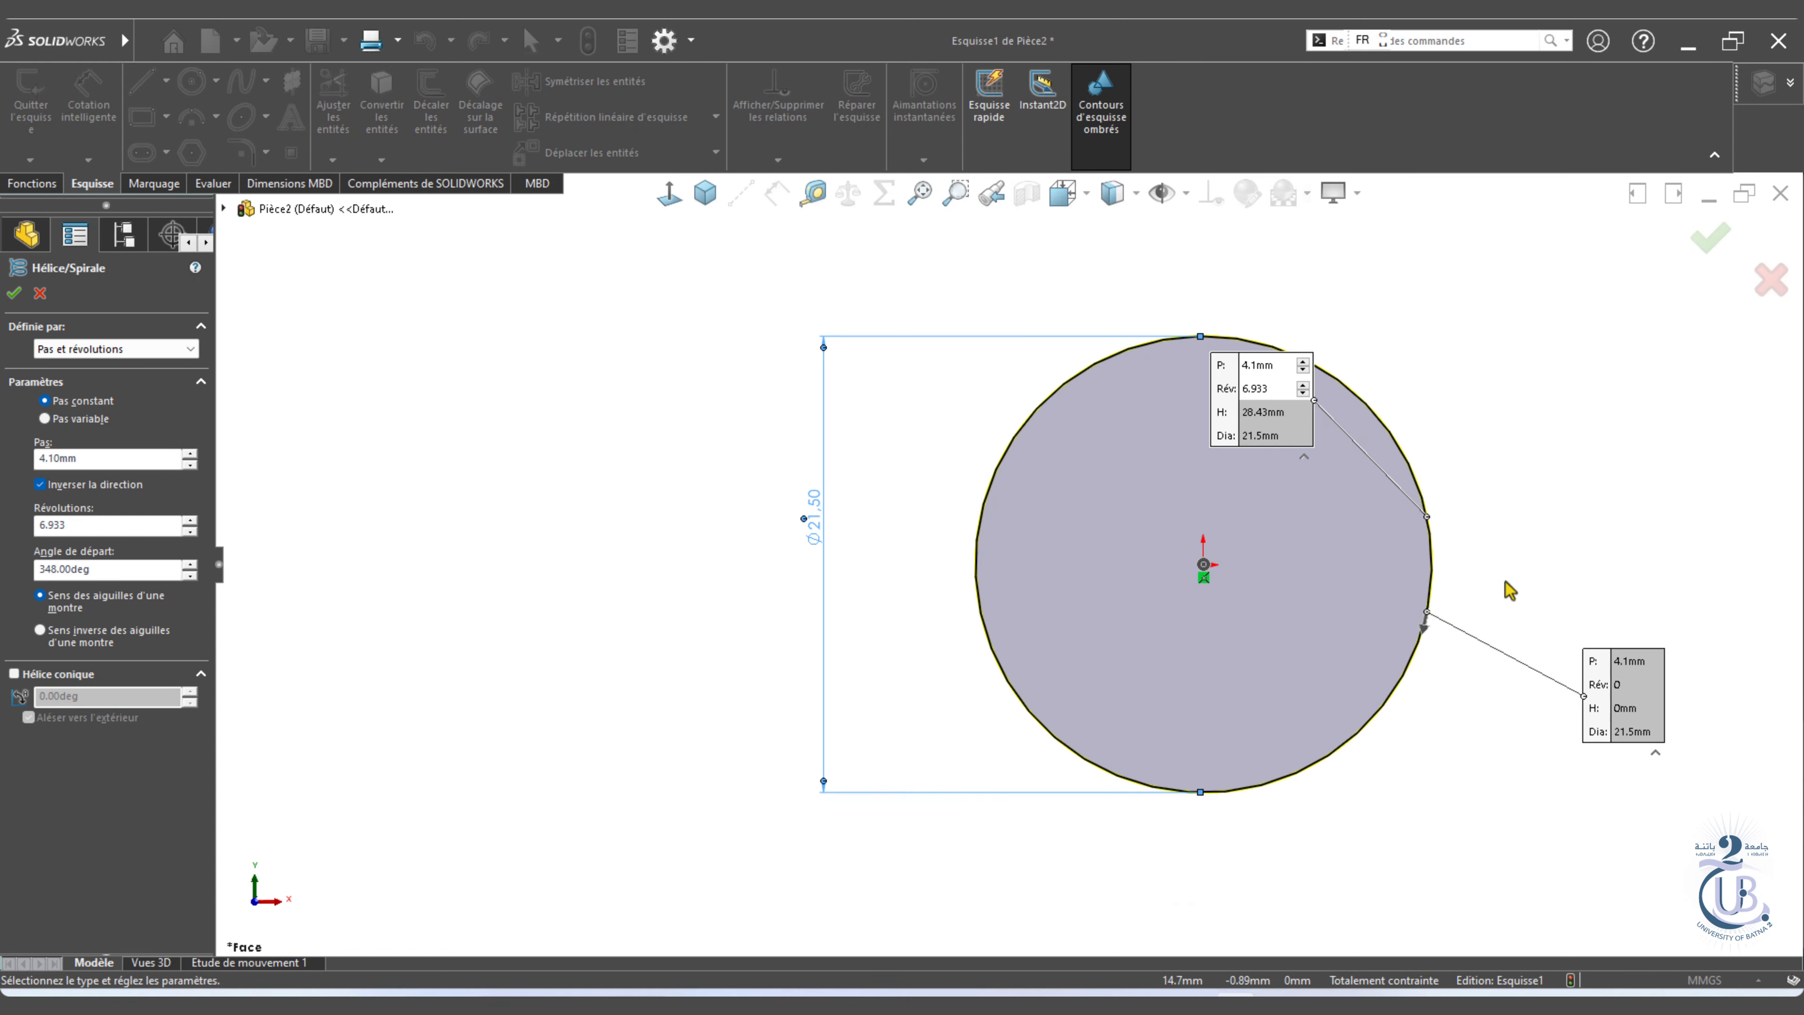
pyautogui.scroll(3, 1542, 693)
pyautogui.scroll(-5, 1556, 639)
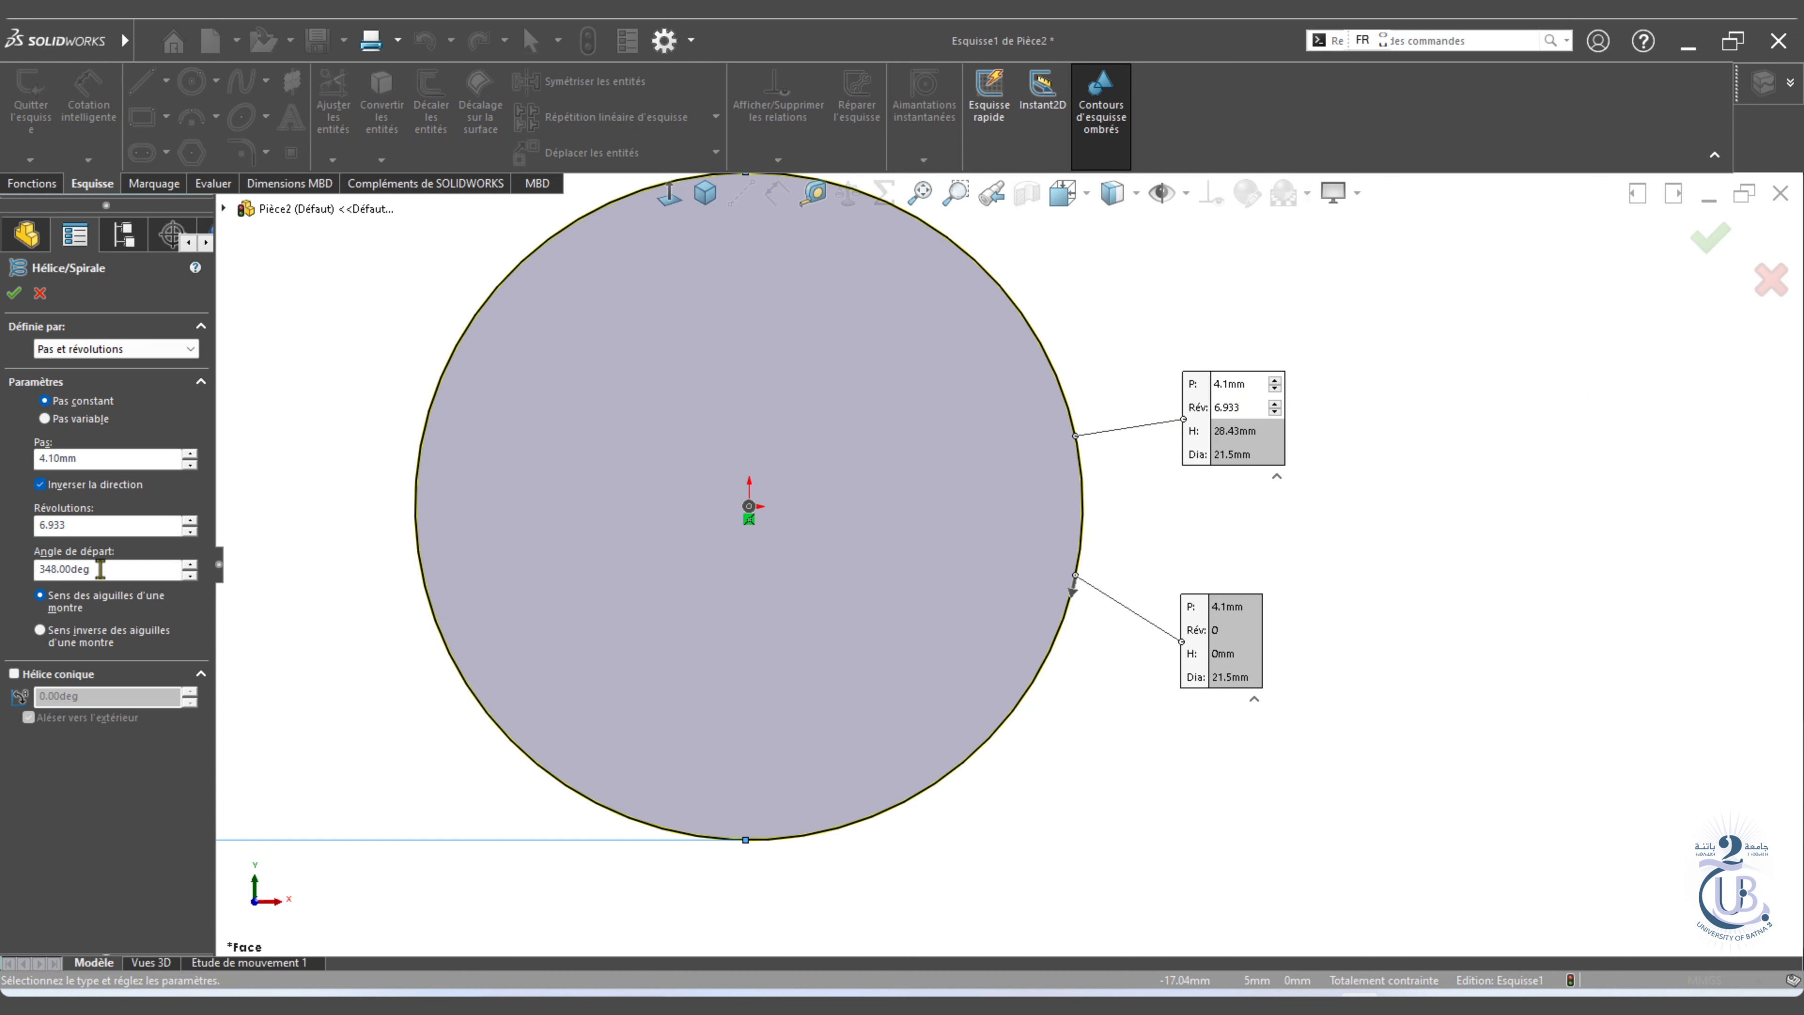
pyautogui.click(100, 569)
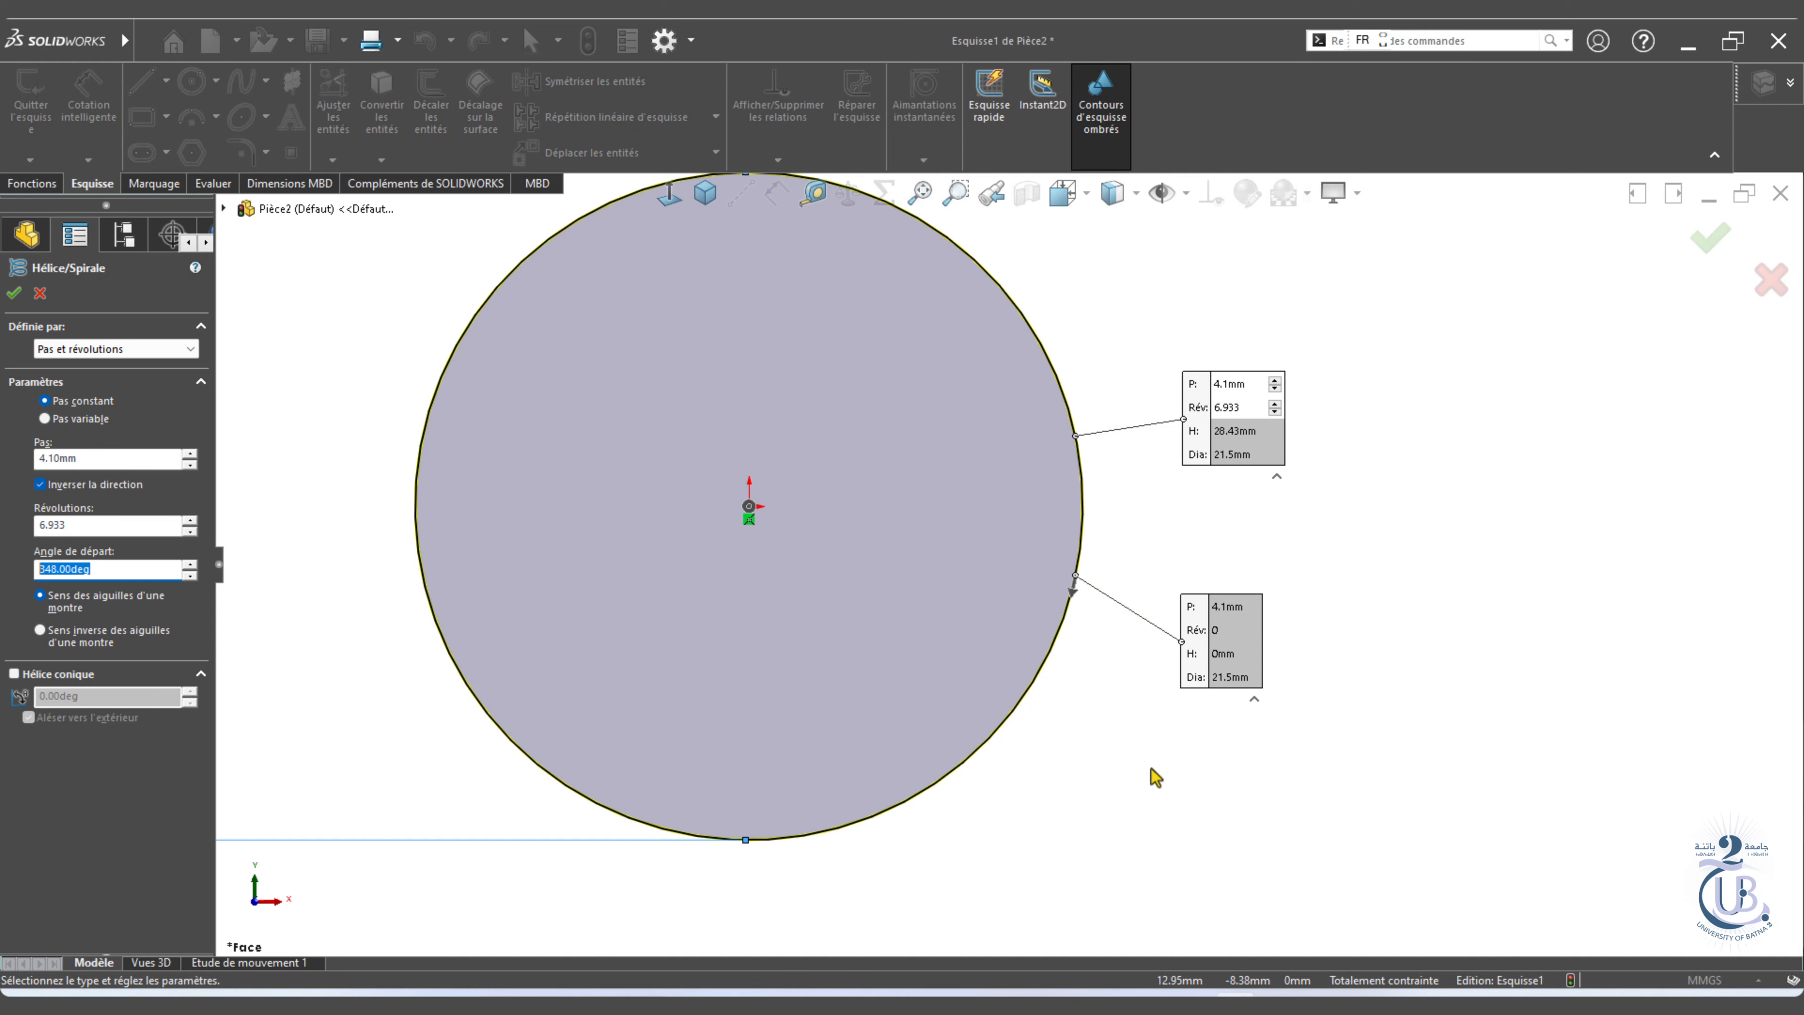
pyautogui.click(708, 194)
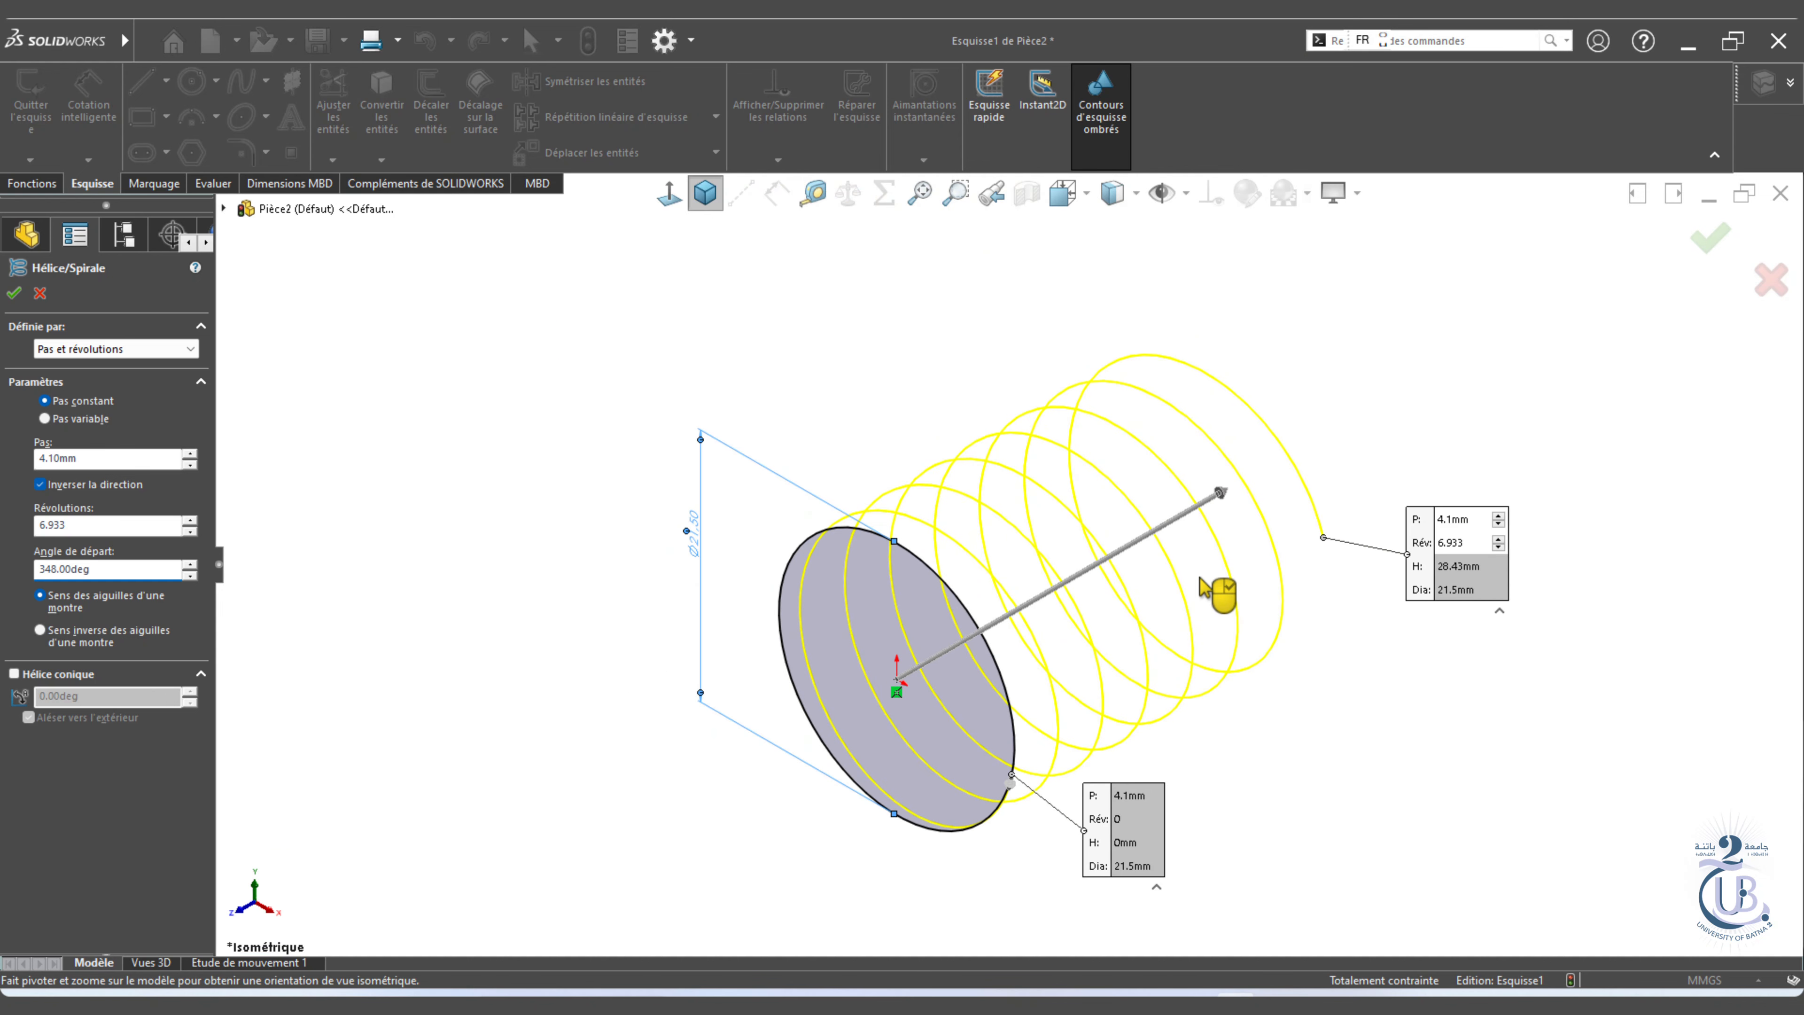
pyautogui.rightClick(1276, 611)
# In a new 3D sketch, draw a three-point arc of about 2.9 mm radius in the YZ plane from the helix's front end point.
pyautogui.click(31, 159)
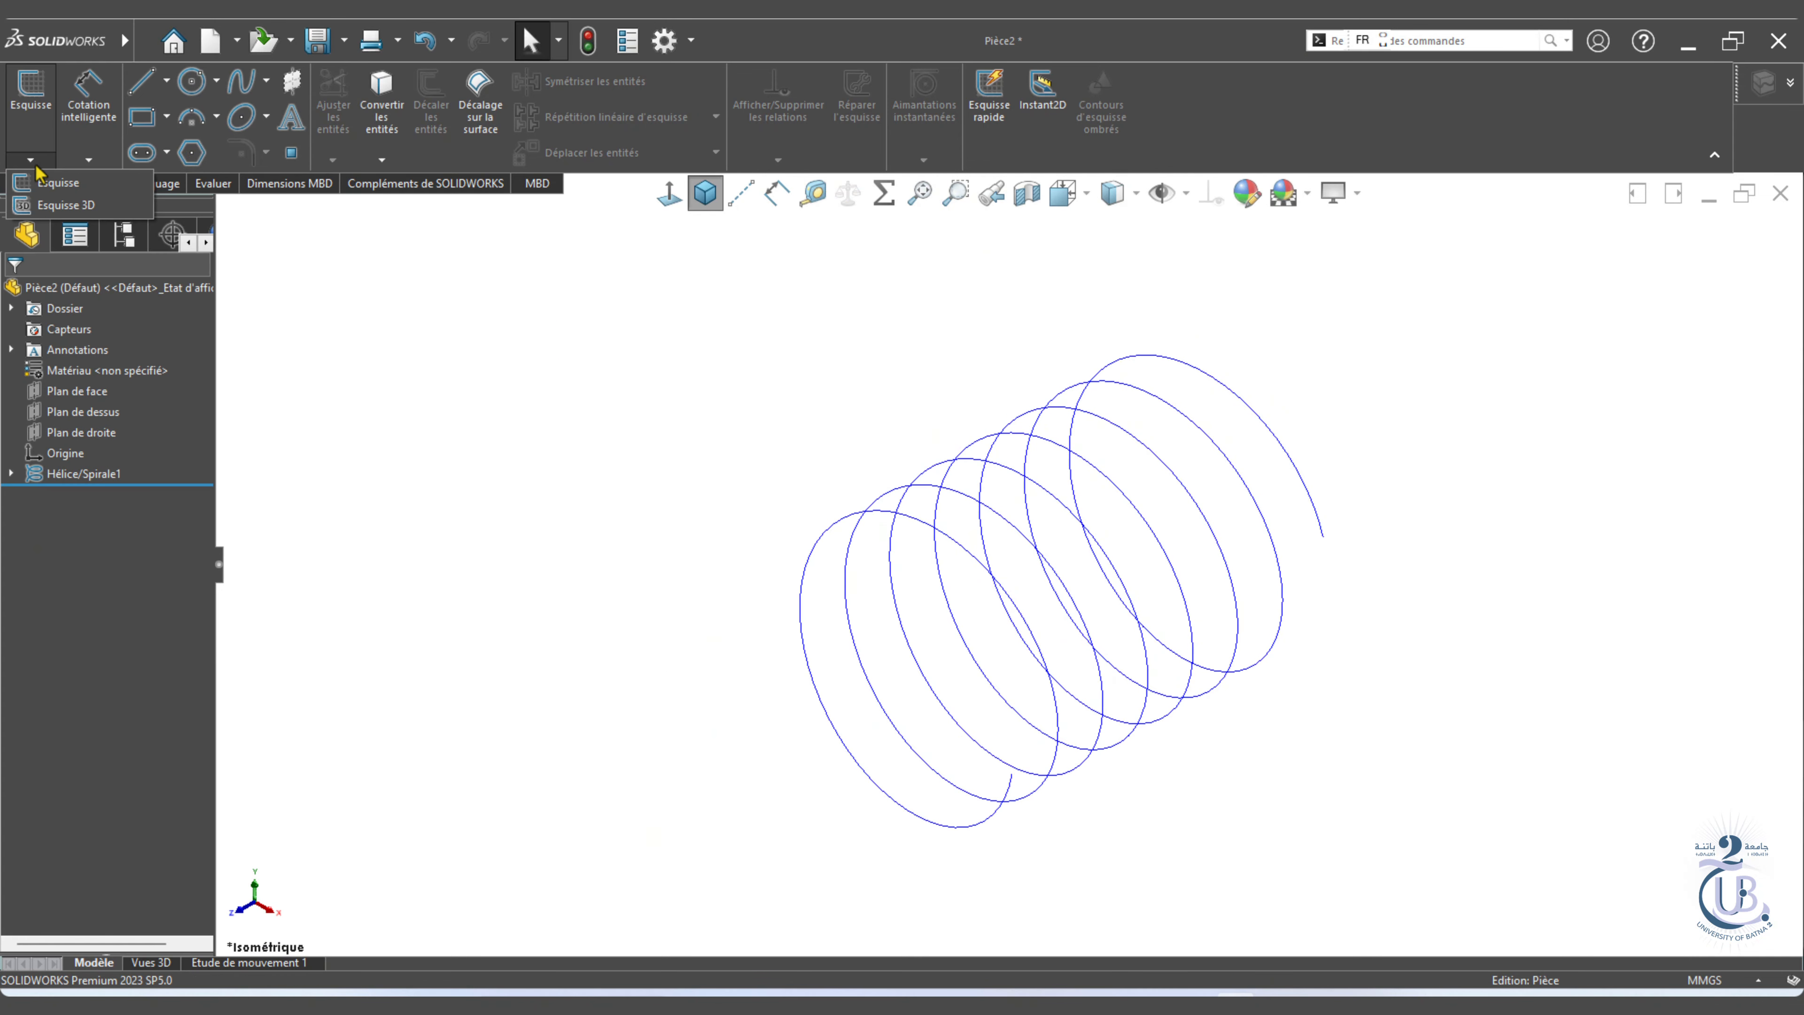
pyautogui.click(53, 210)
pyautogui.click(199, 123)
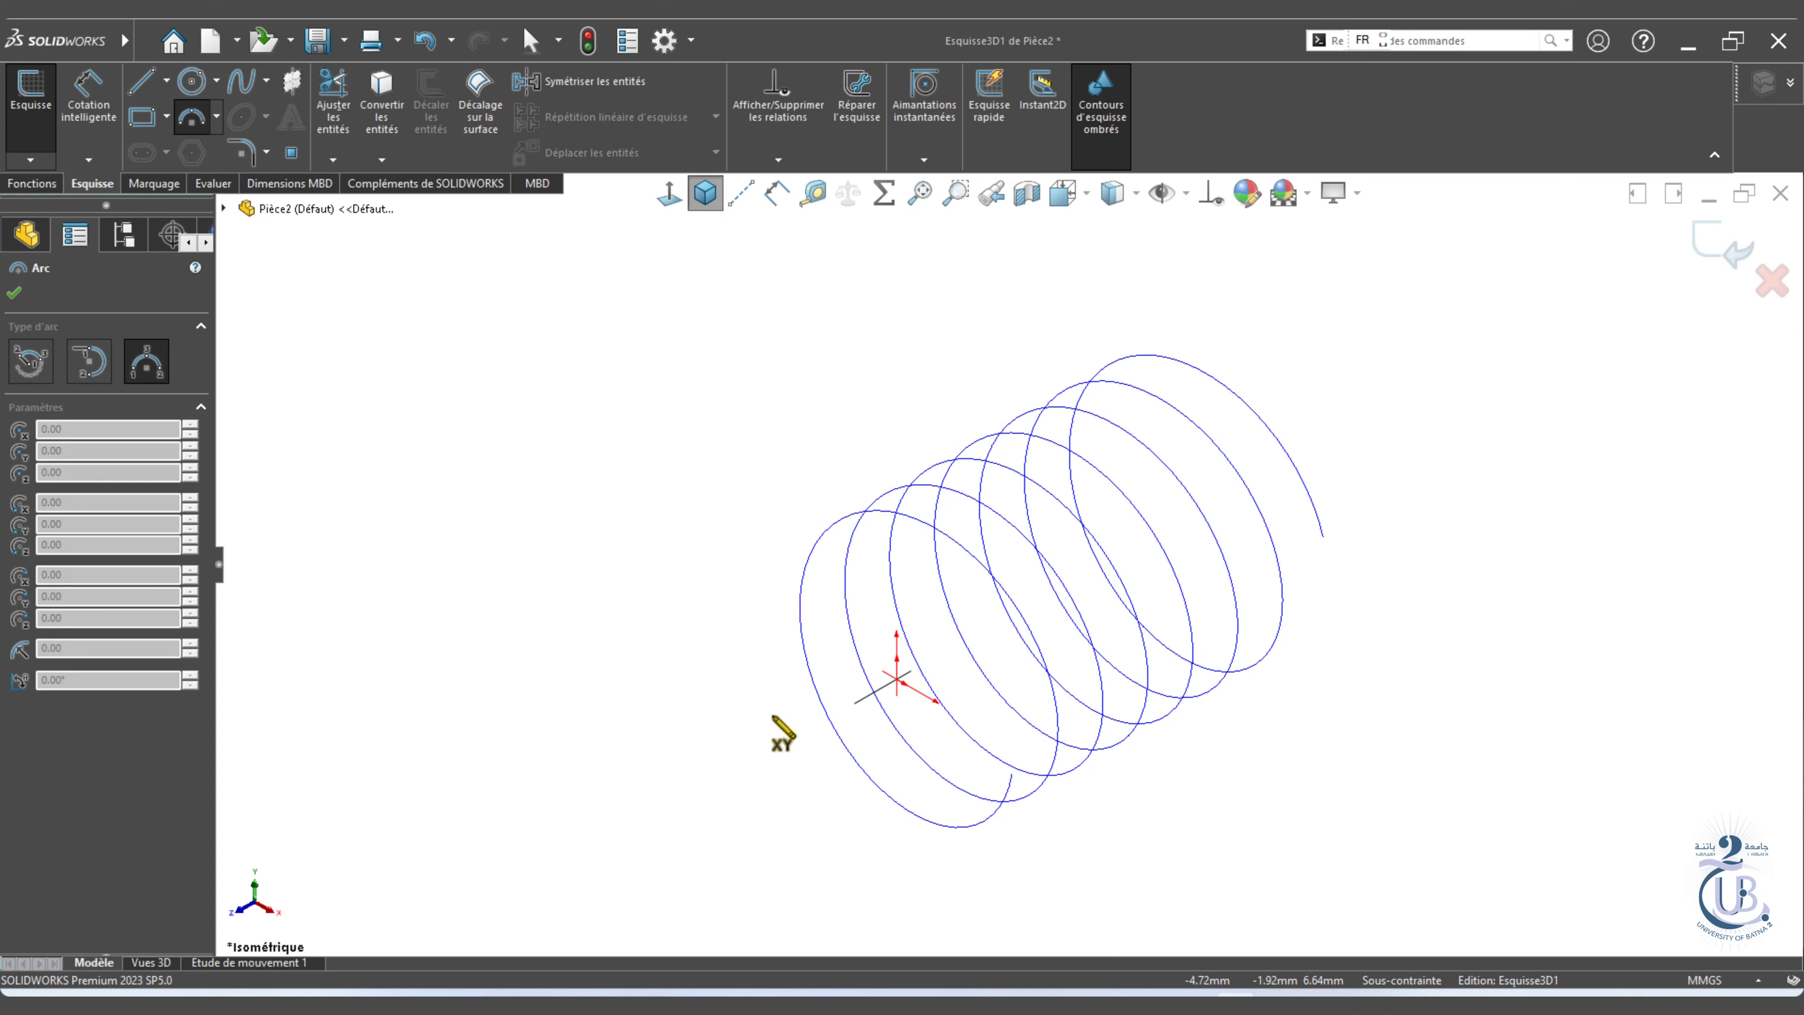
pyautogui.press('Tab')
pyautogui.scroll(-5, 1016, 639)
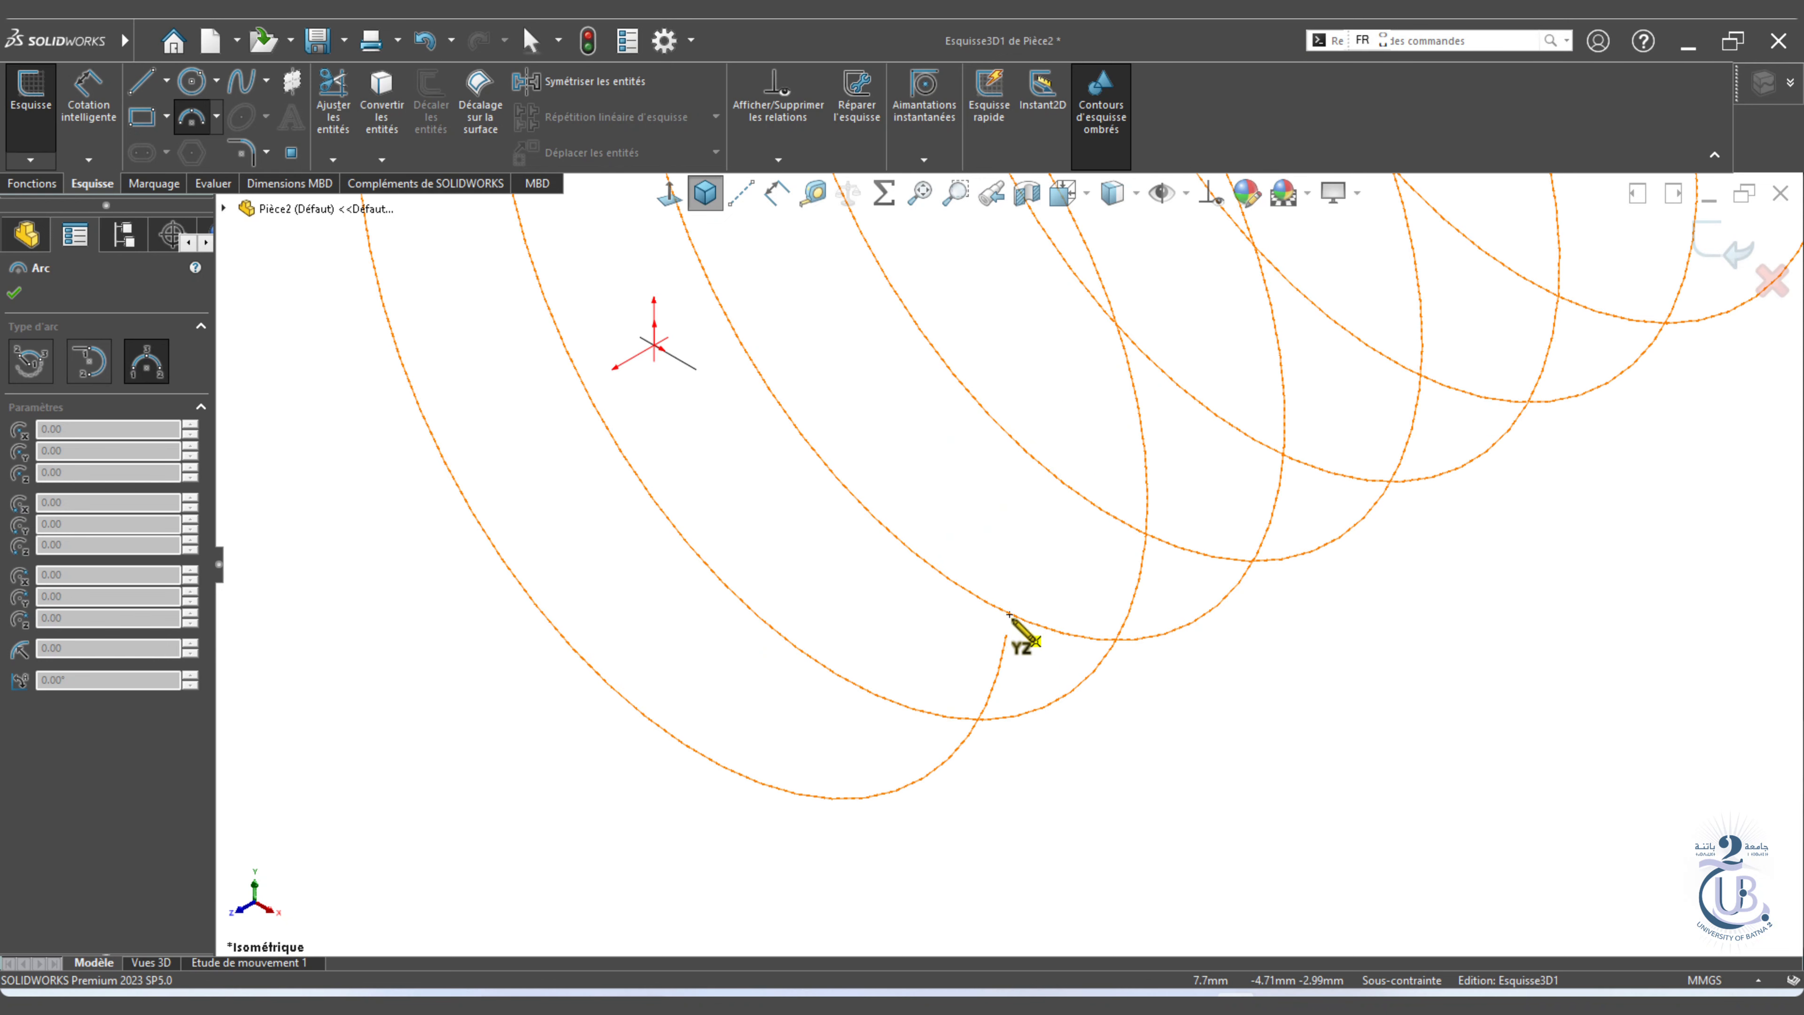
pyautogui.scroll(-2, 1009, 614)
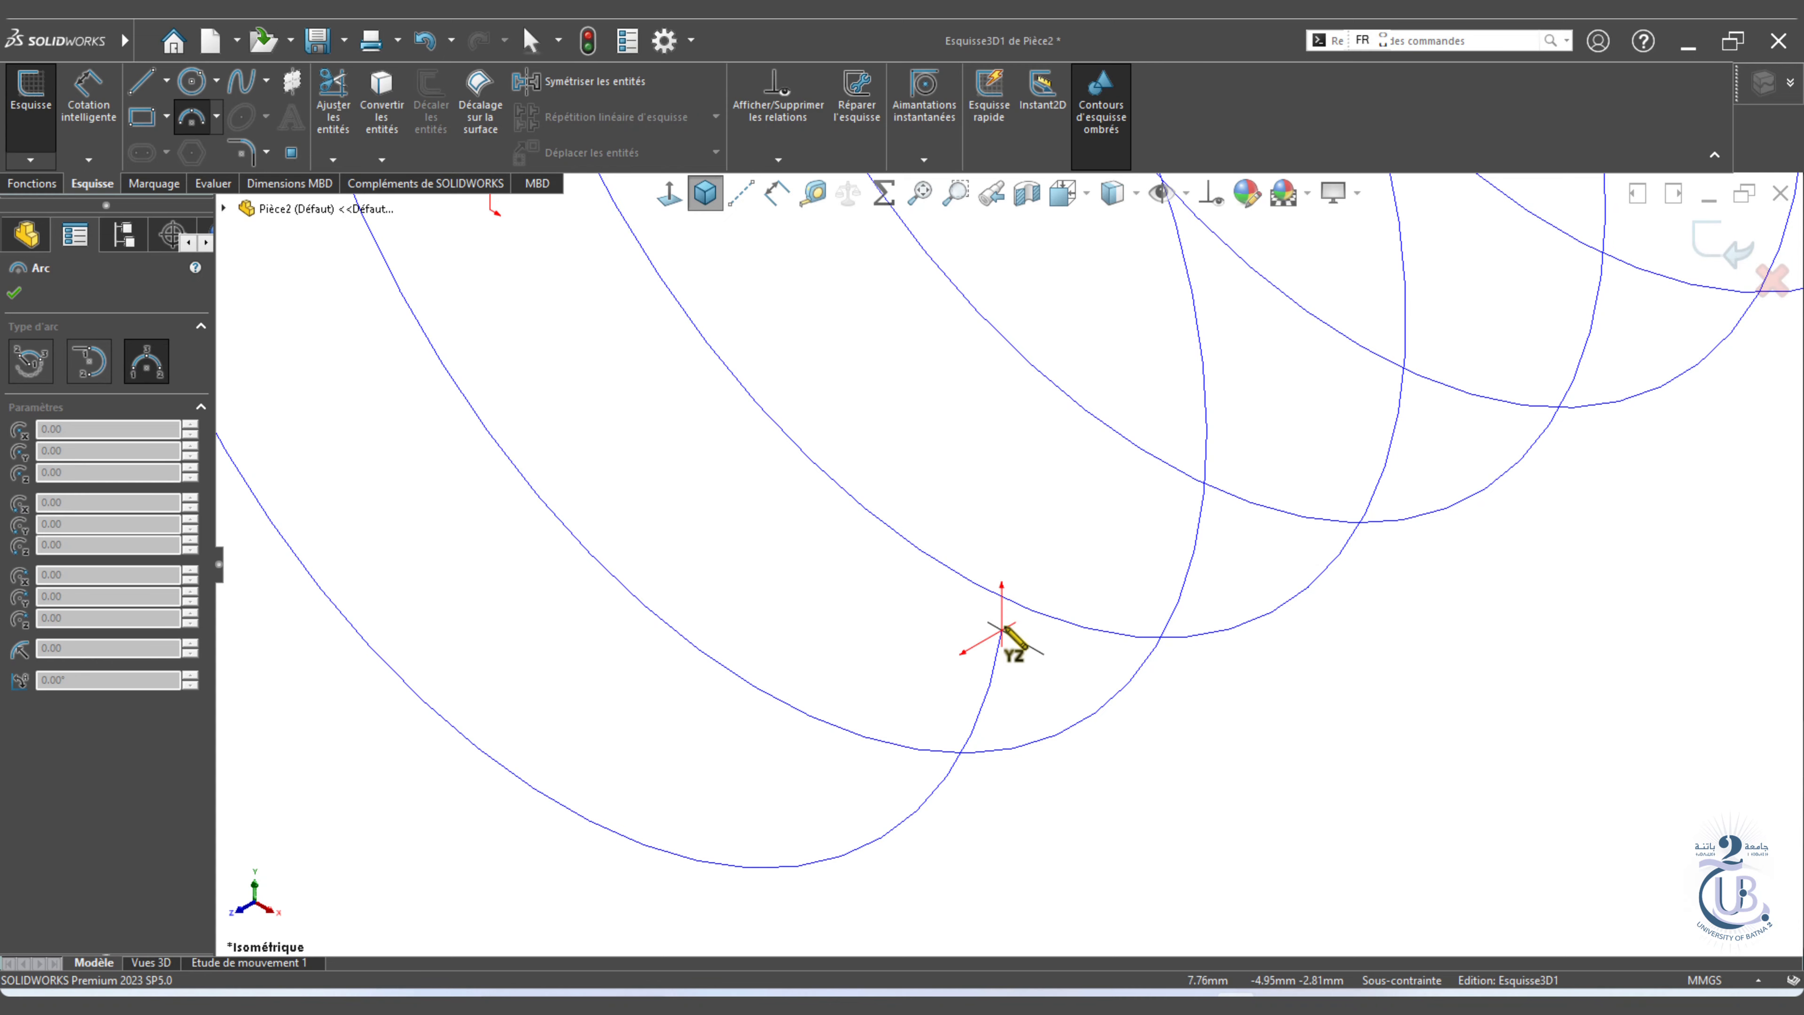
pyautogui.click(924, 503)
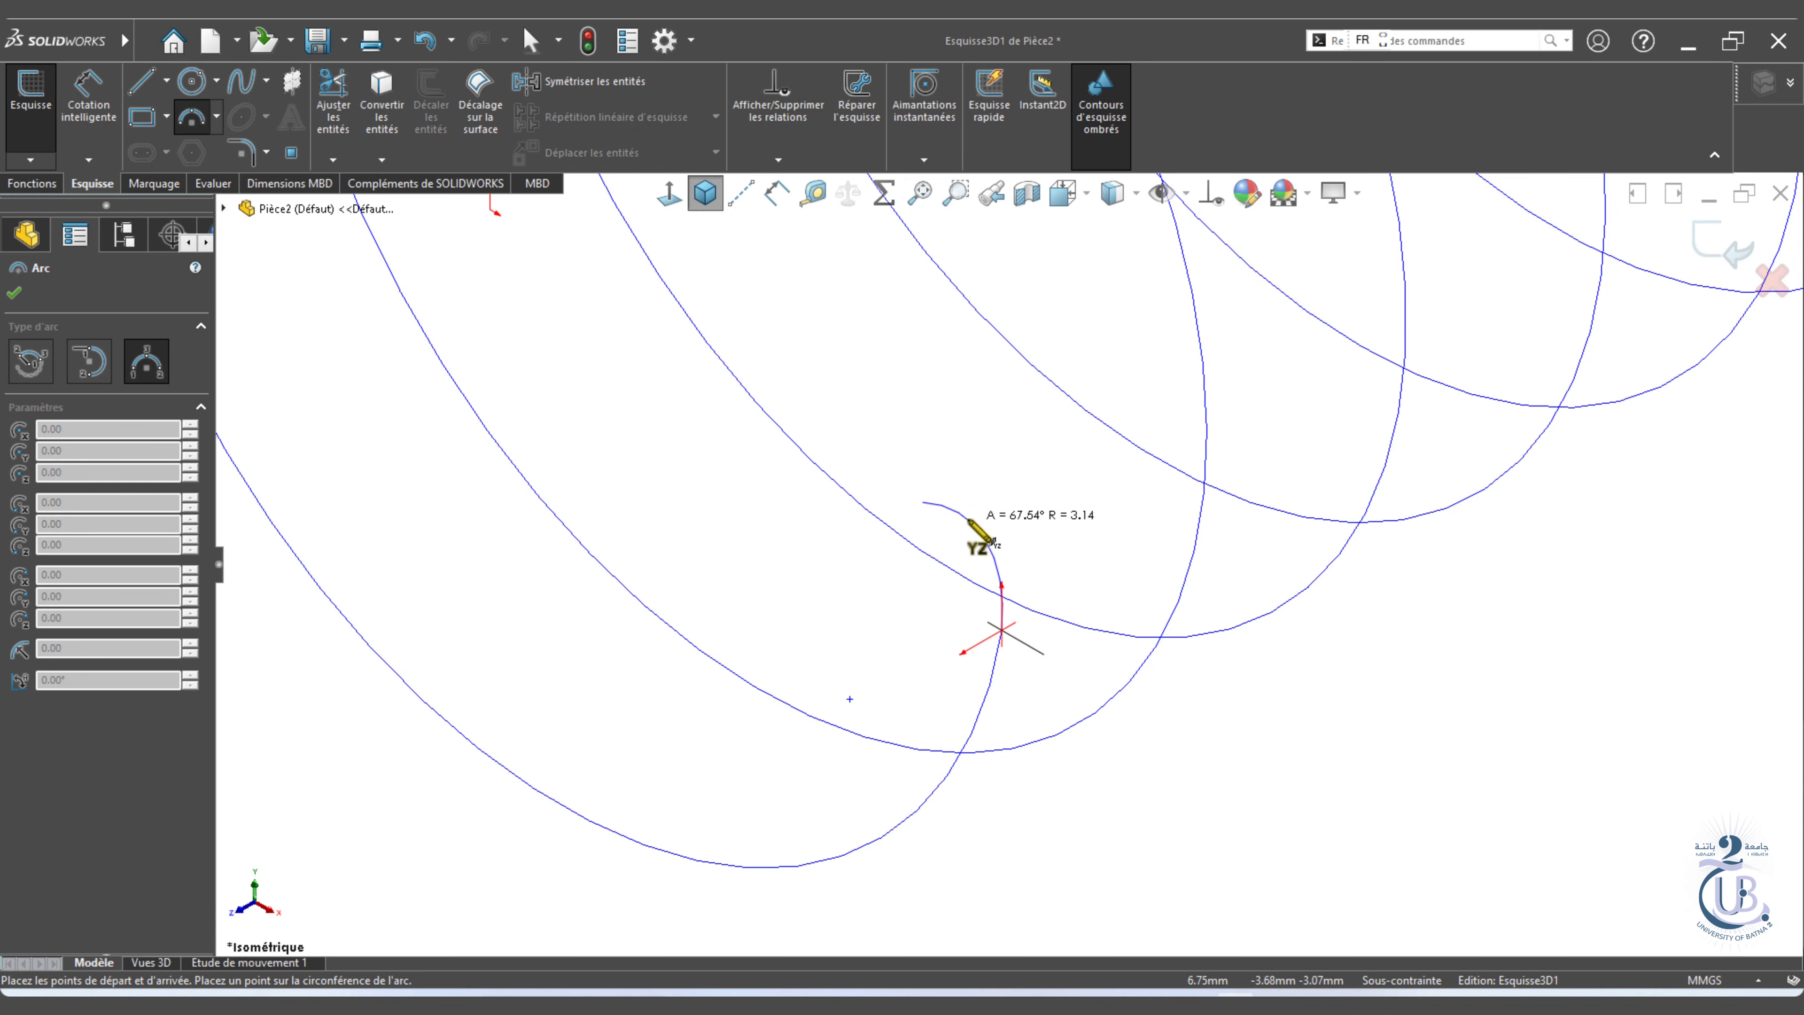
pyautogui.click(994, 542)
pyautogui.press('Escape')
pyautogui.rightClick(687, 466)
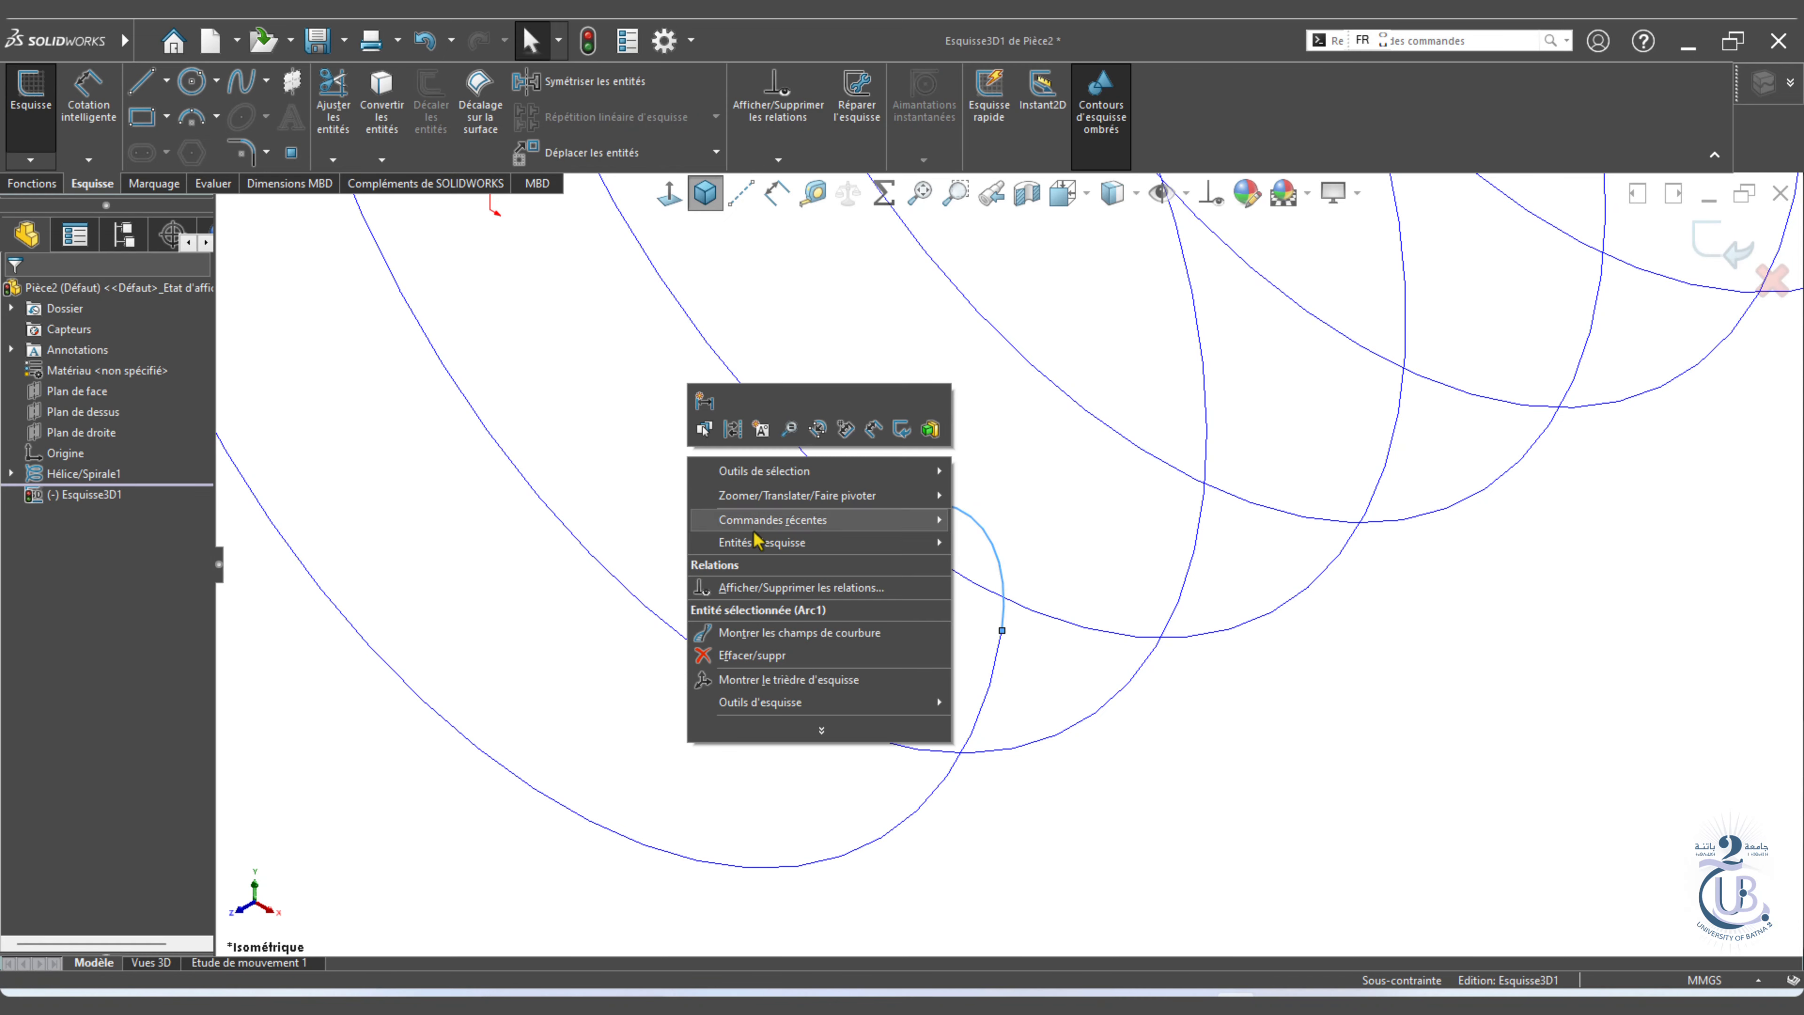
pyautogui.click(640, 569)
# Align the arc's centre with its helix-side end point along Z, and its free end with the centre along Y.
pyautogui.click(1088, 206)
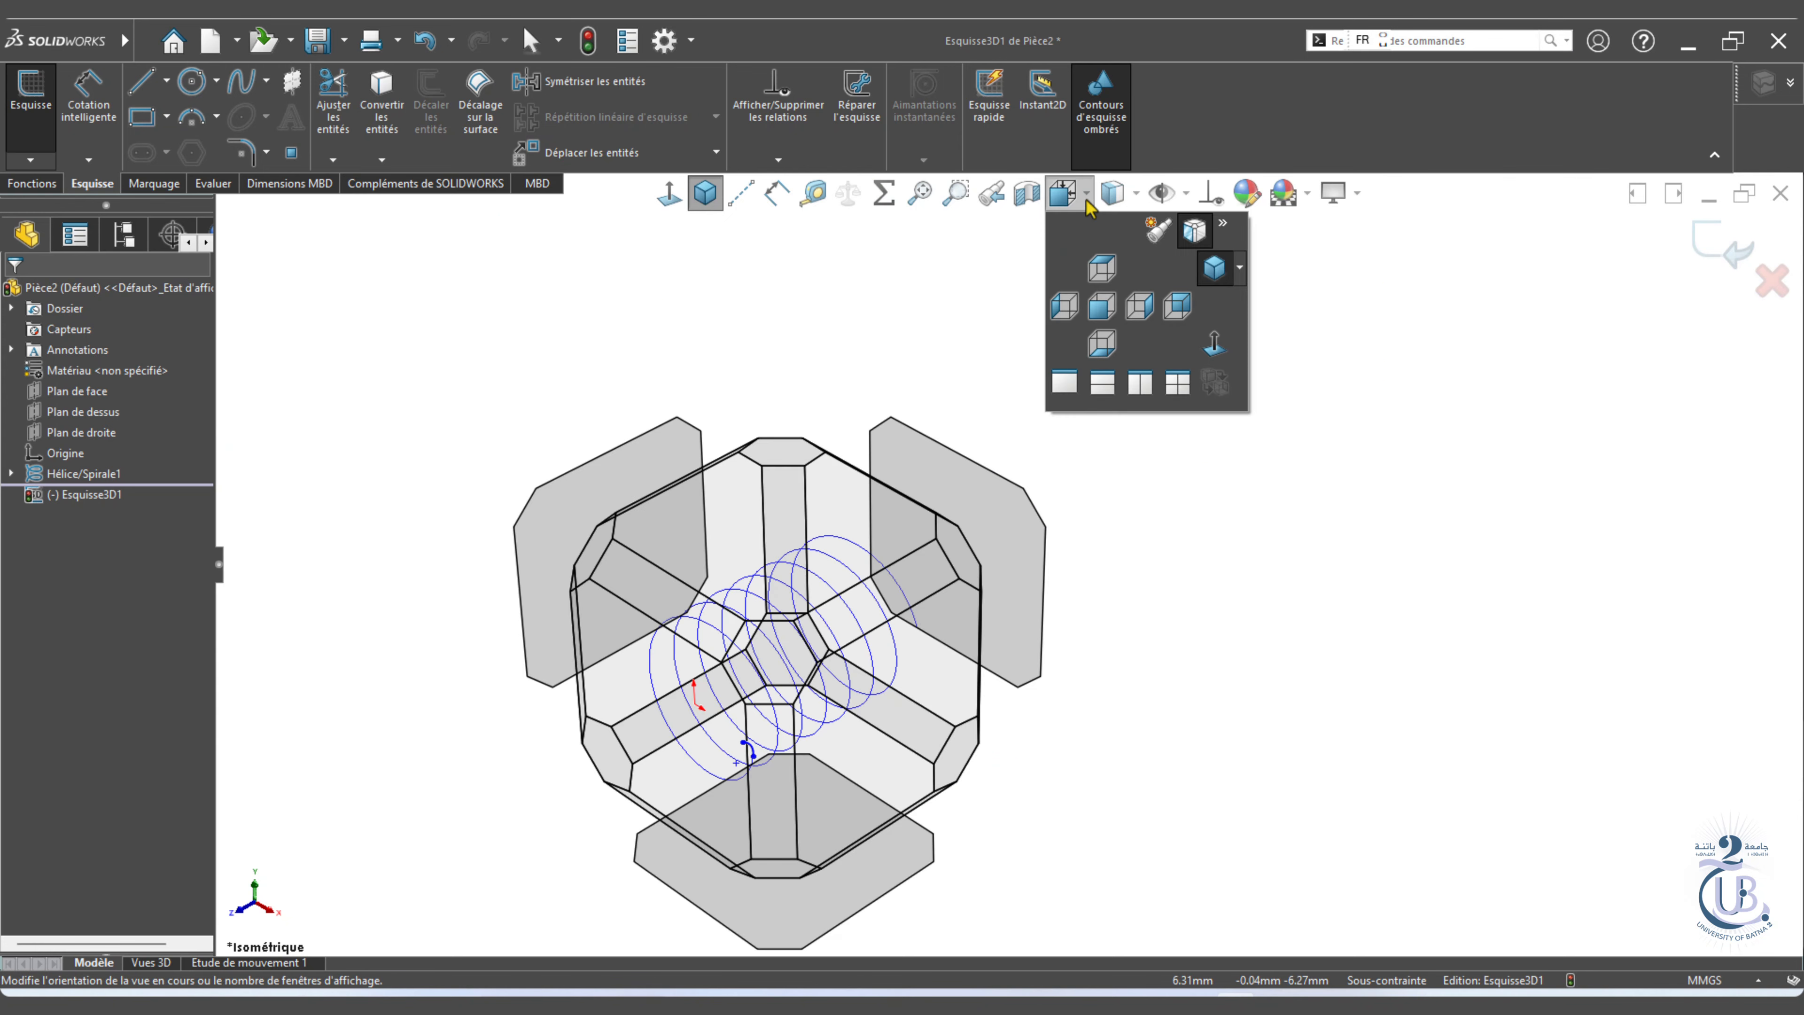
pyautogui.click(1139, 307)
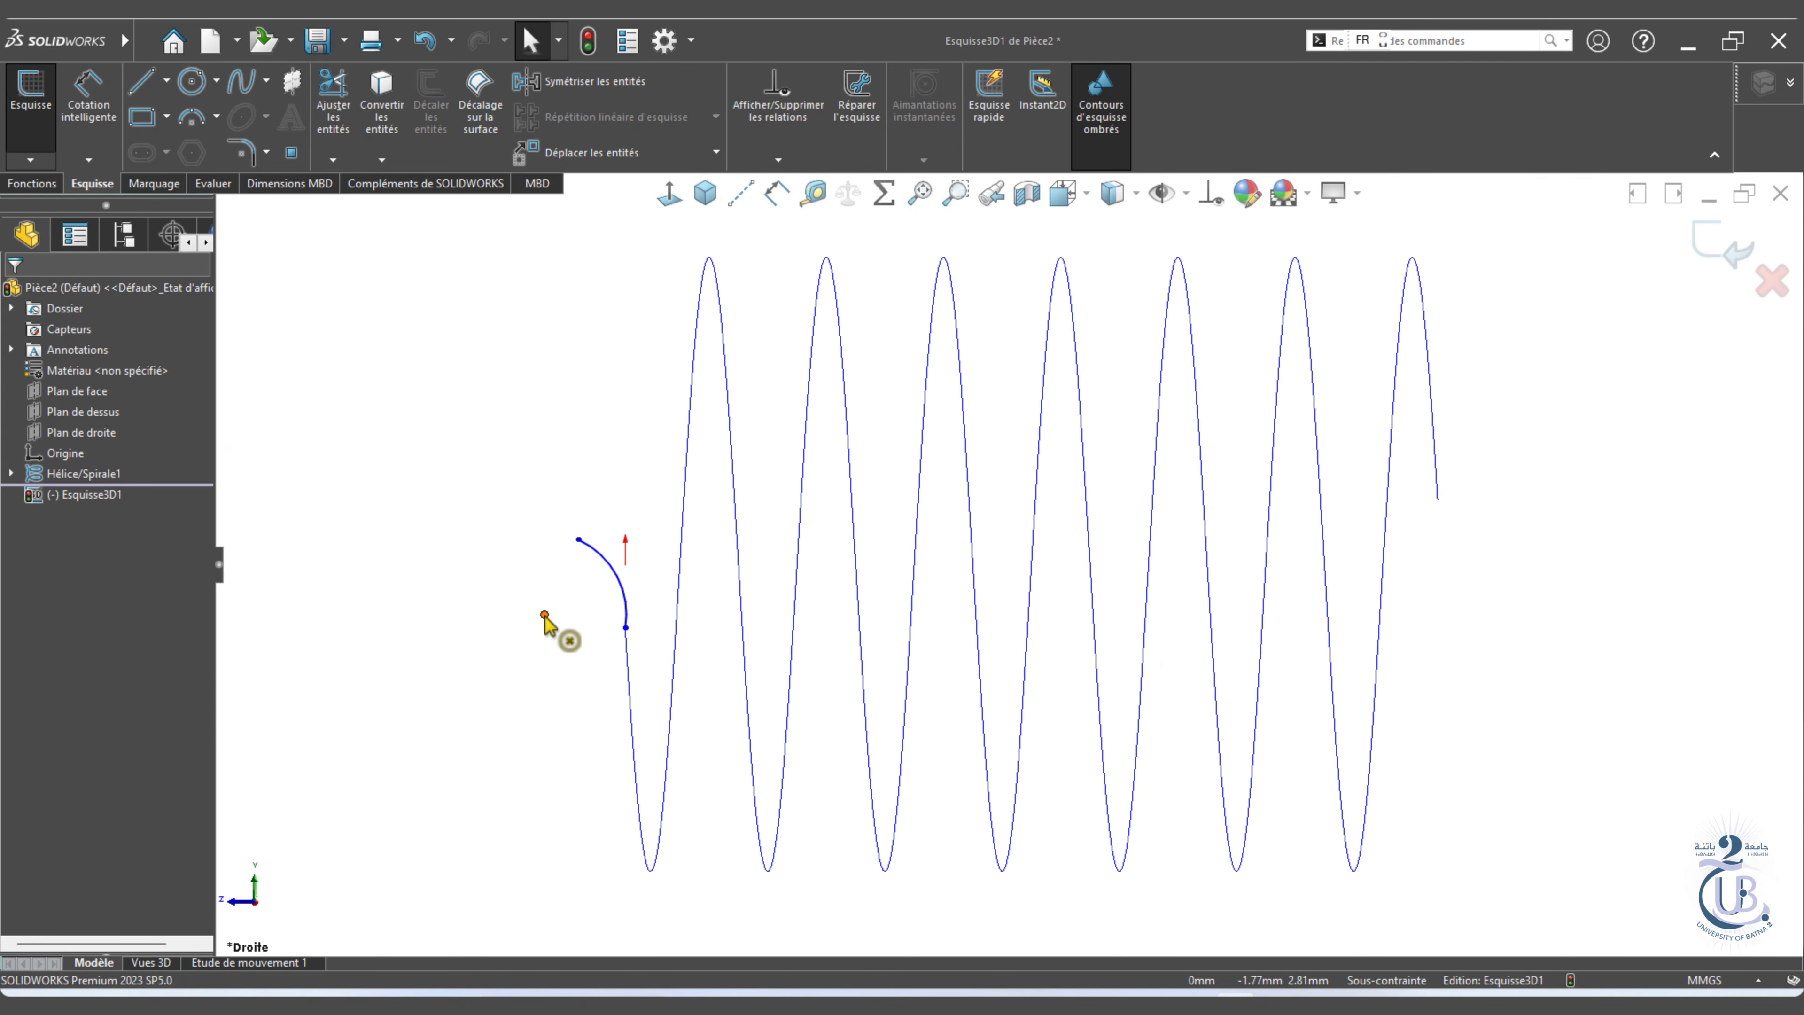
pyautogui.click(544, 614)
pyautogui.keyDown('ctrl'); pyautogui.click(625, 628); pyautogui.keyUp('ctrl')
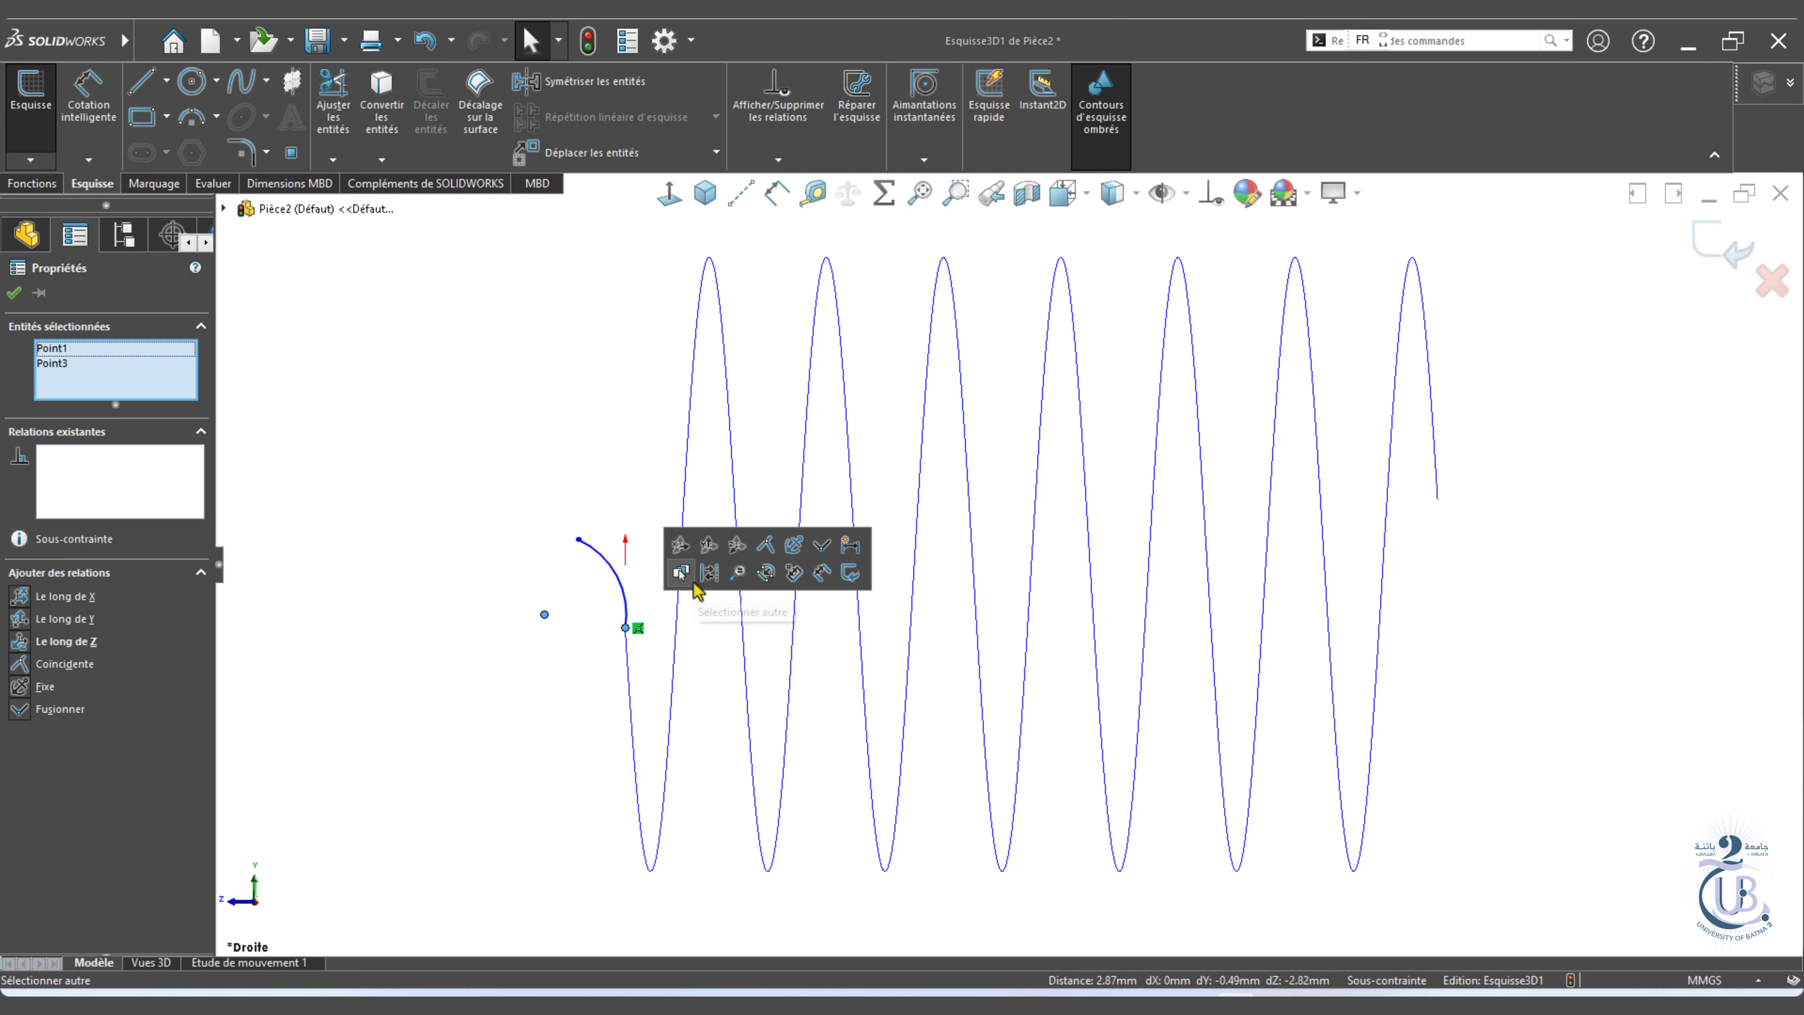
pyautogui.click(709, 548)
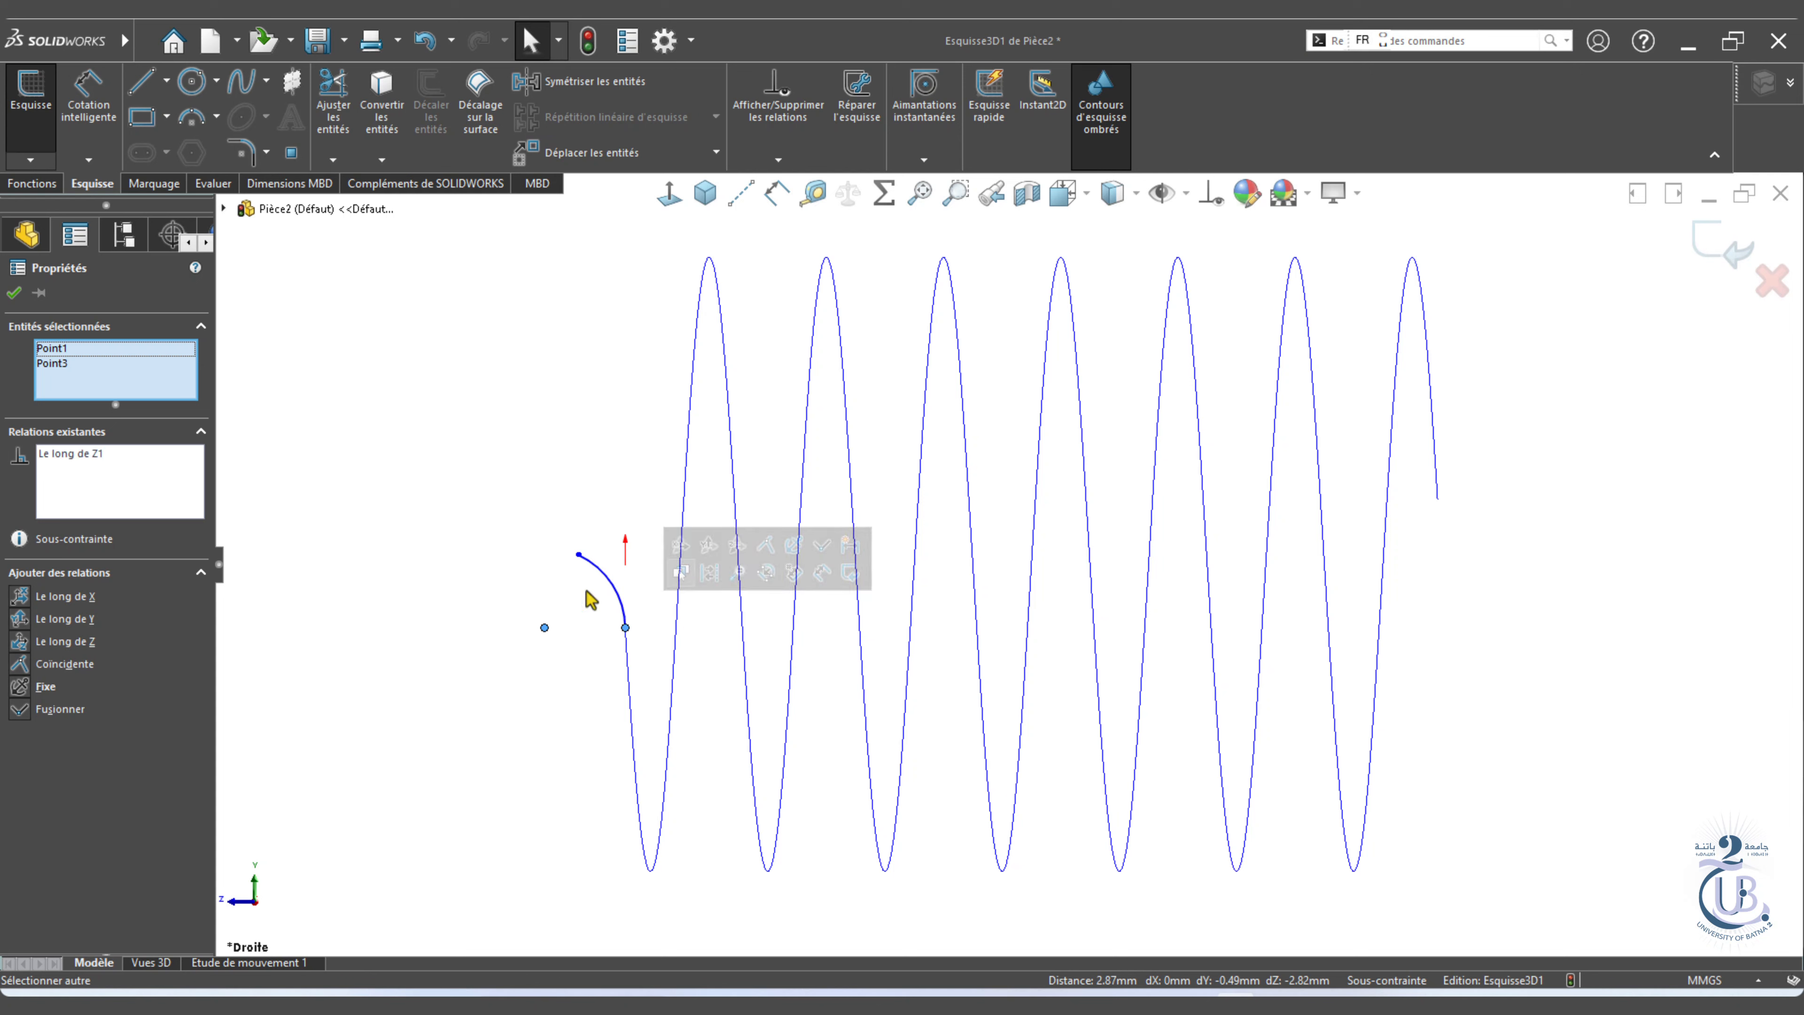
pyautogui.click(579, 555)
pyautogui.keyDown('ctrl'); pyautogui.click(544, 628); pyautogui.keyUp('ctrl')
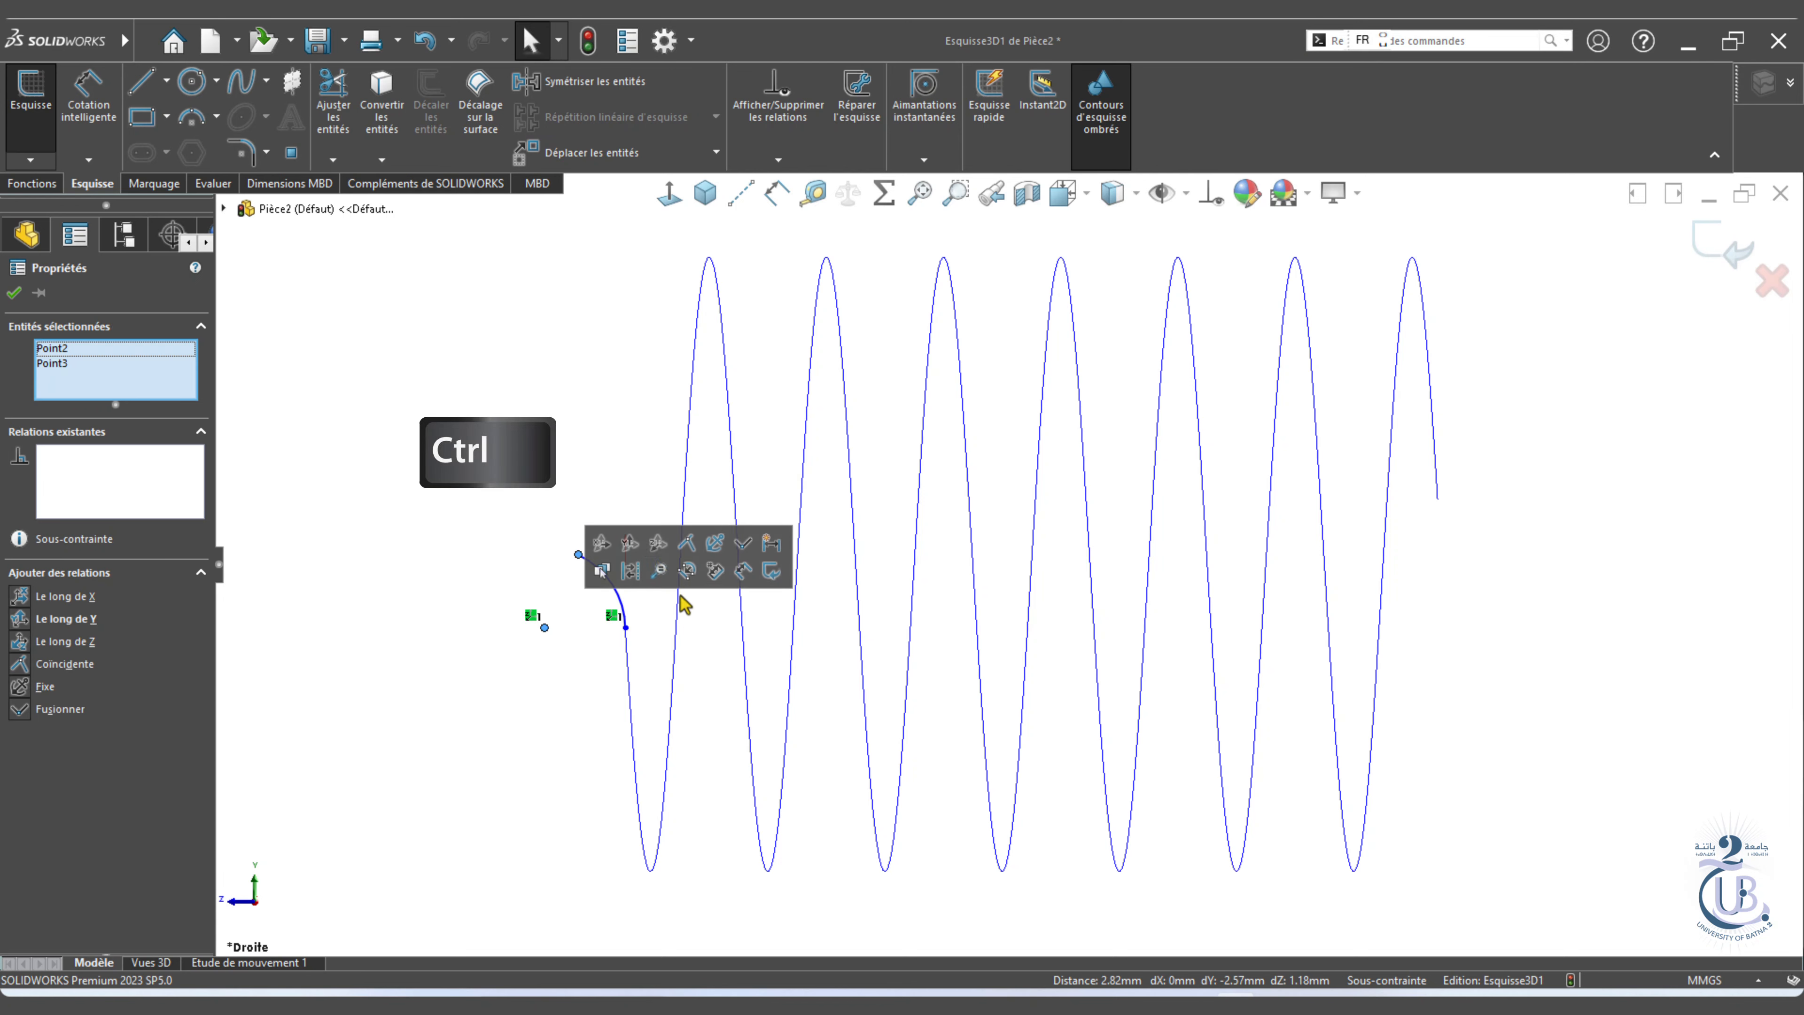
pyautogui.click(634, 554)
# Dimension the arc's radius and set it to 2.5 mm.
pyautogui.click(564, 685)
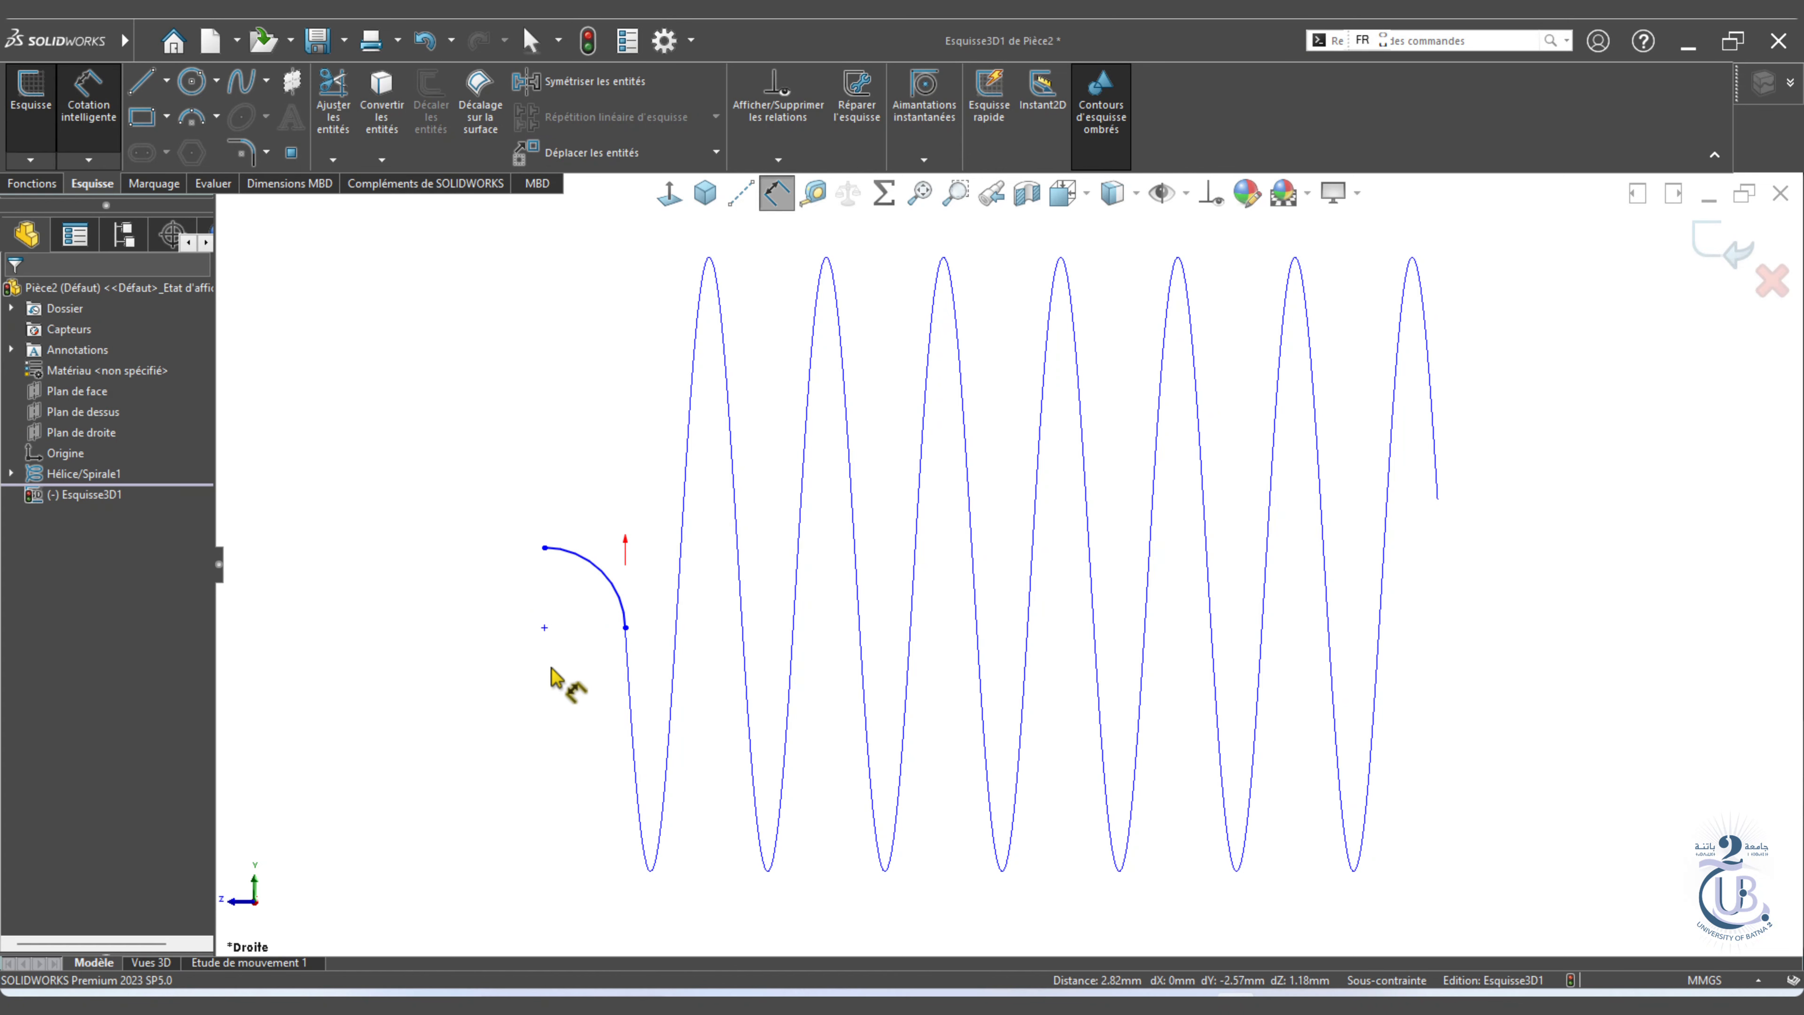
pyautogui.click(595, 569)
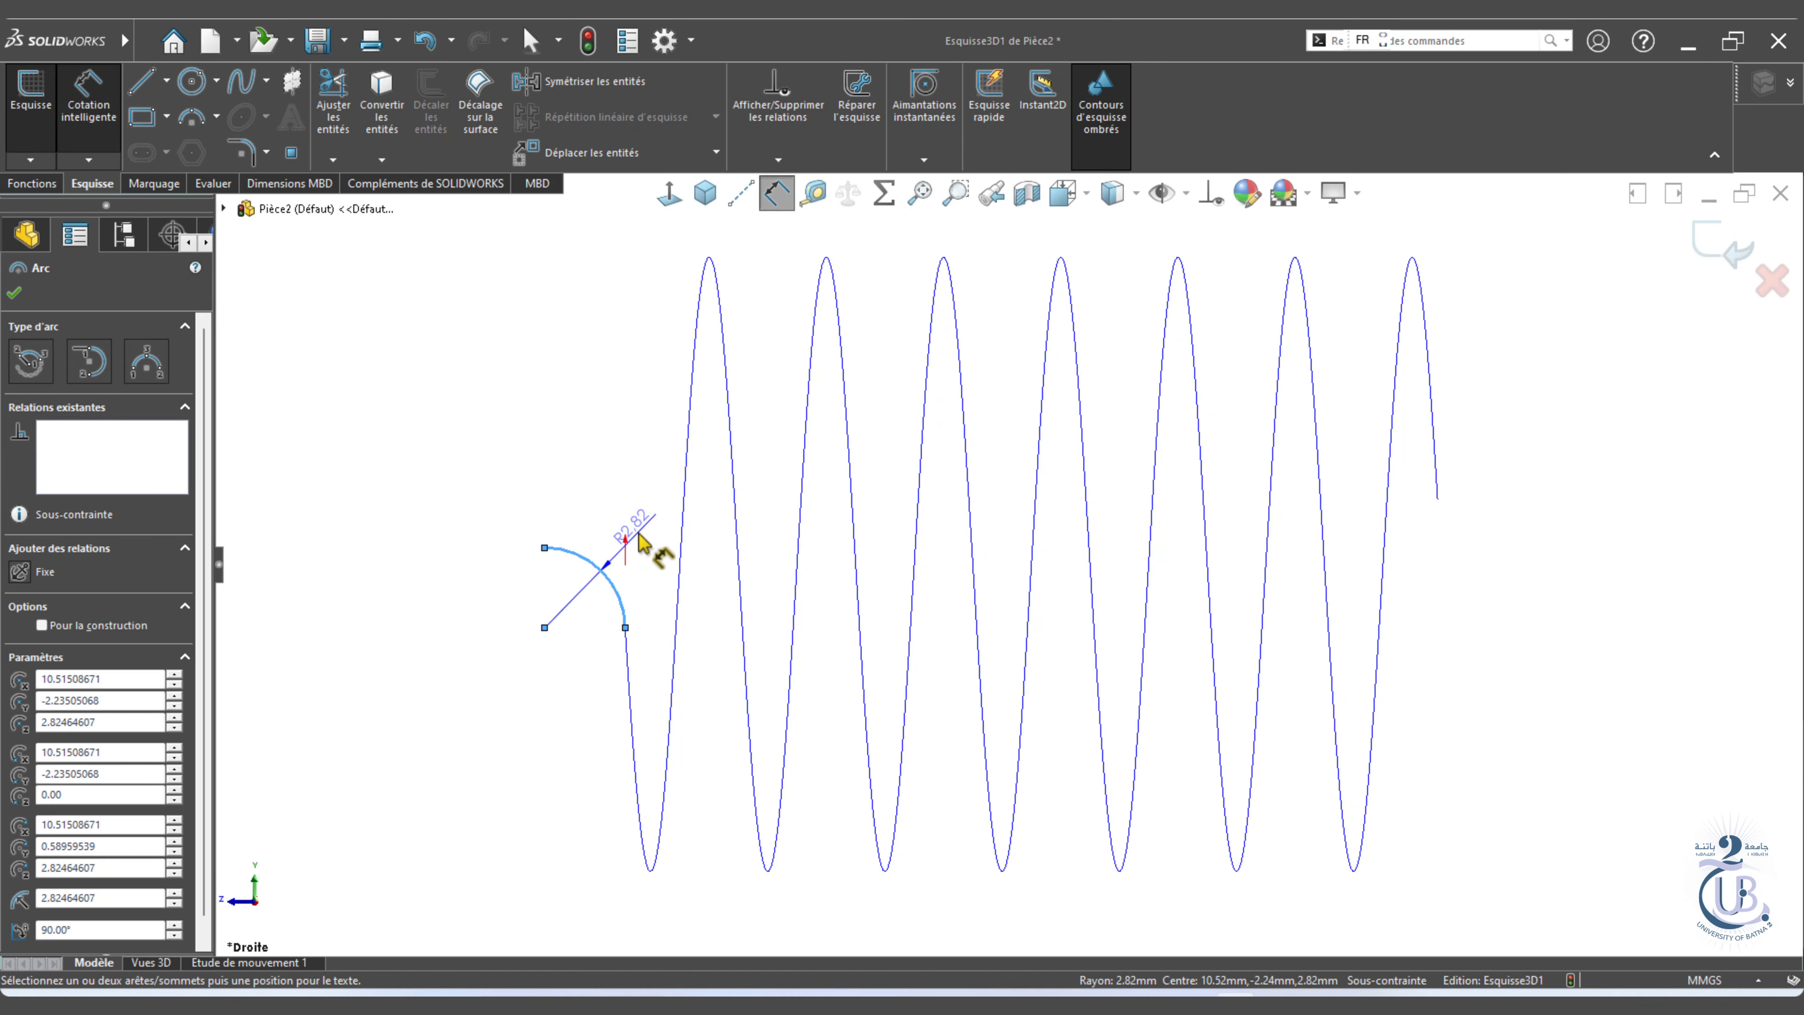
pyautogui.click(639, 523)
pyautogui.write('2.5')
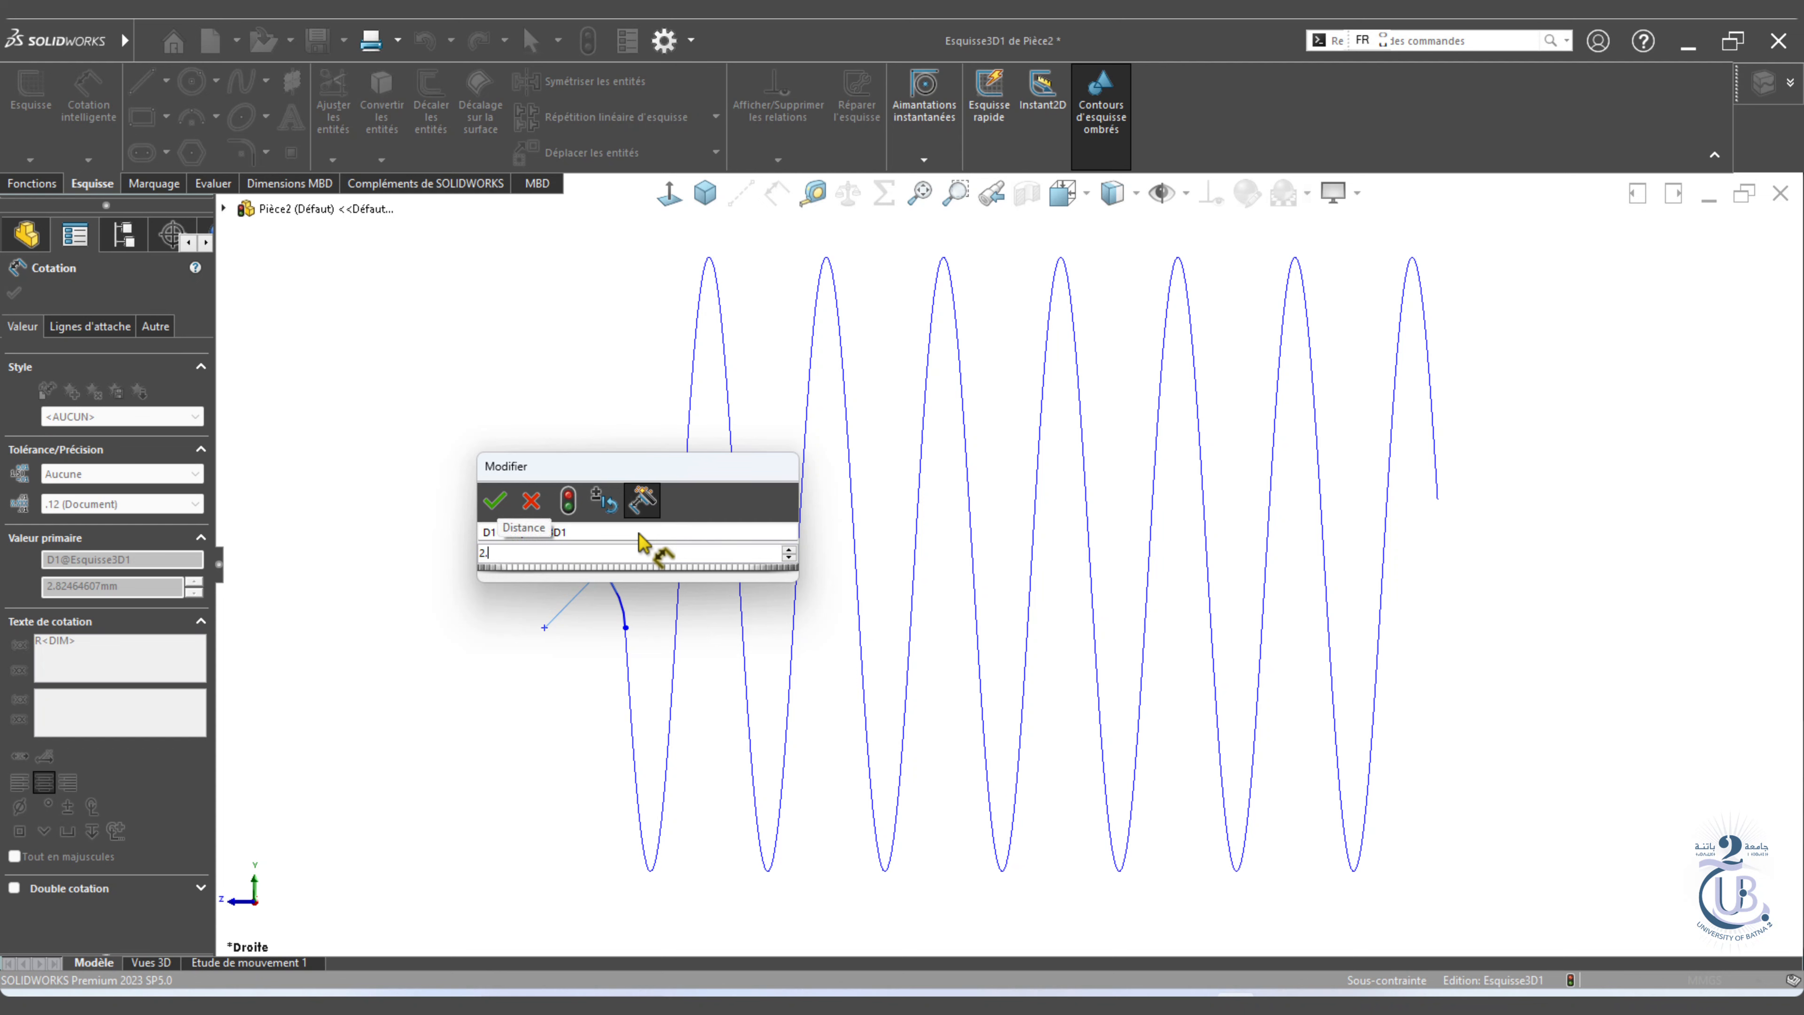
pyautogui.click(497, 509)
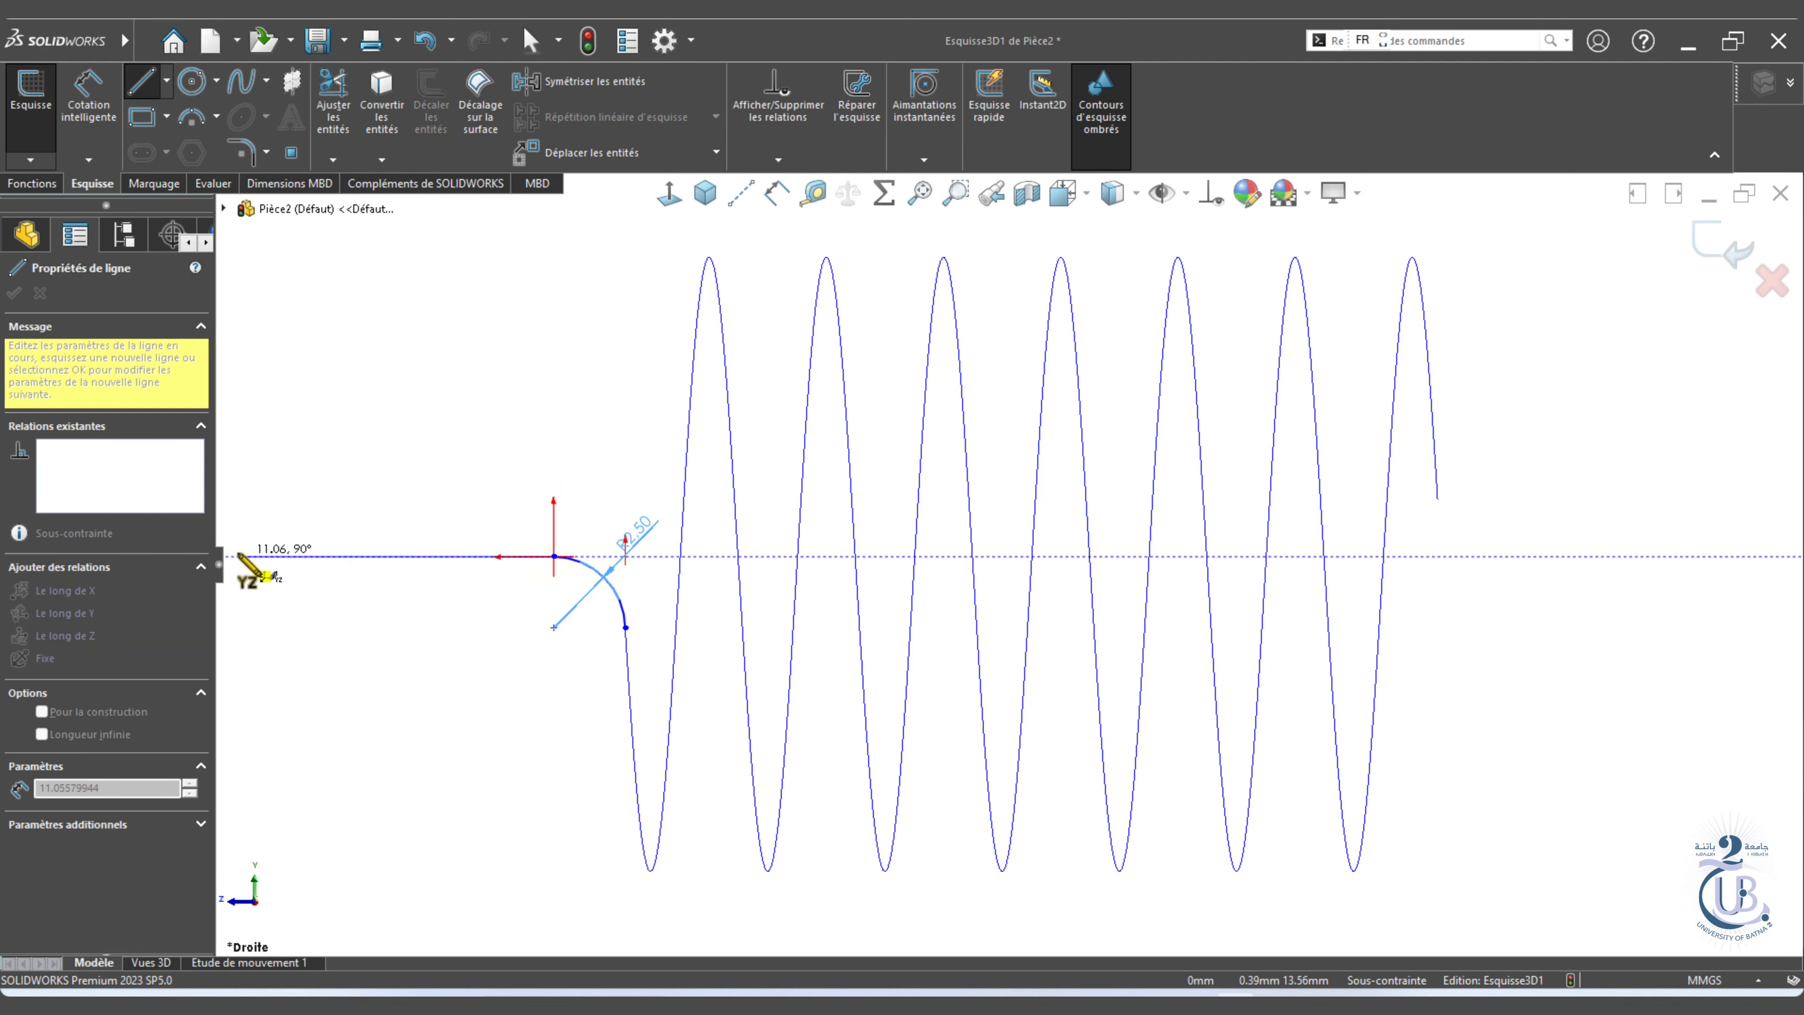
# Draw a line along Z from the arc's free end, set its length to 12 mm and close the 3D sketch.
pyautogui.click(239, 556)
pyautogui.click(777, 193)
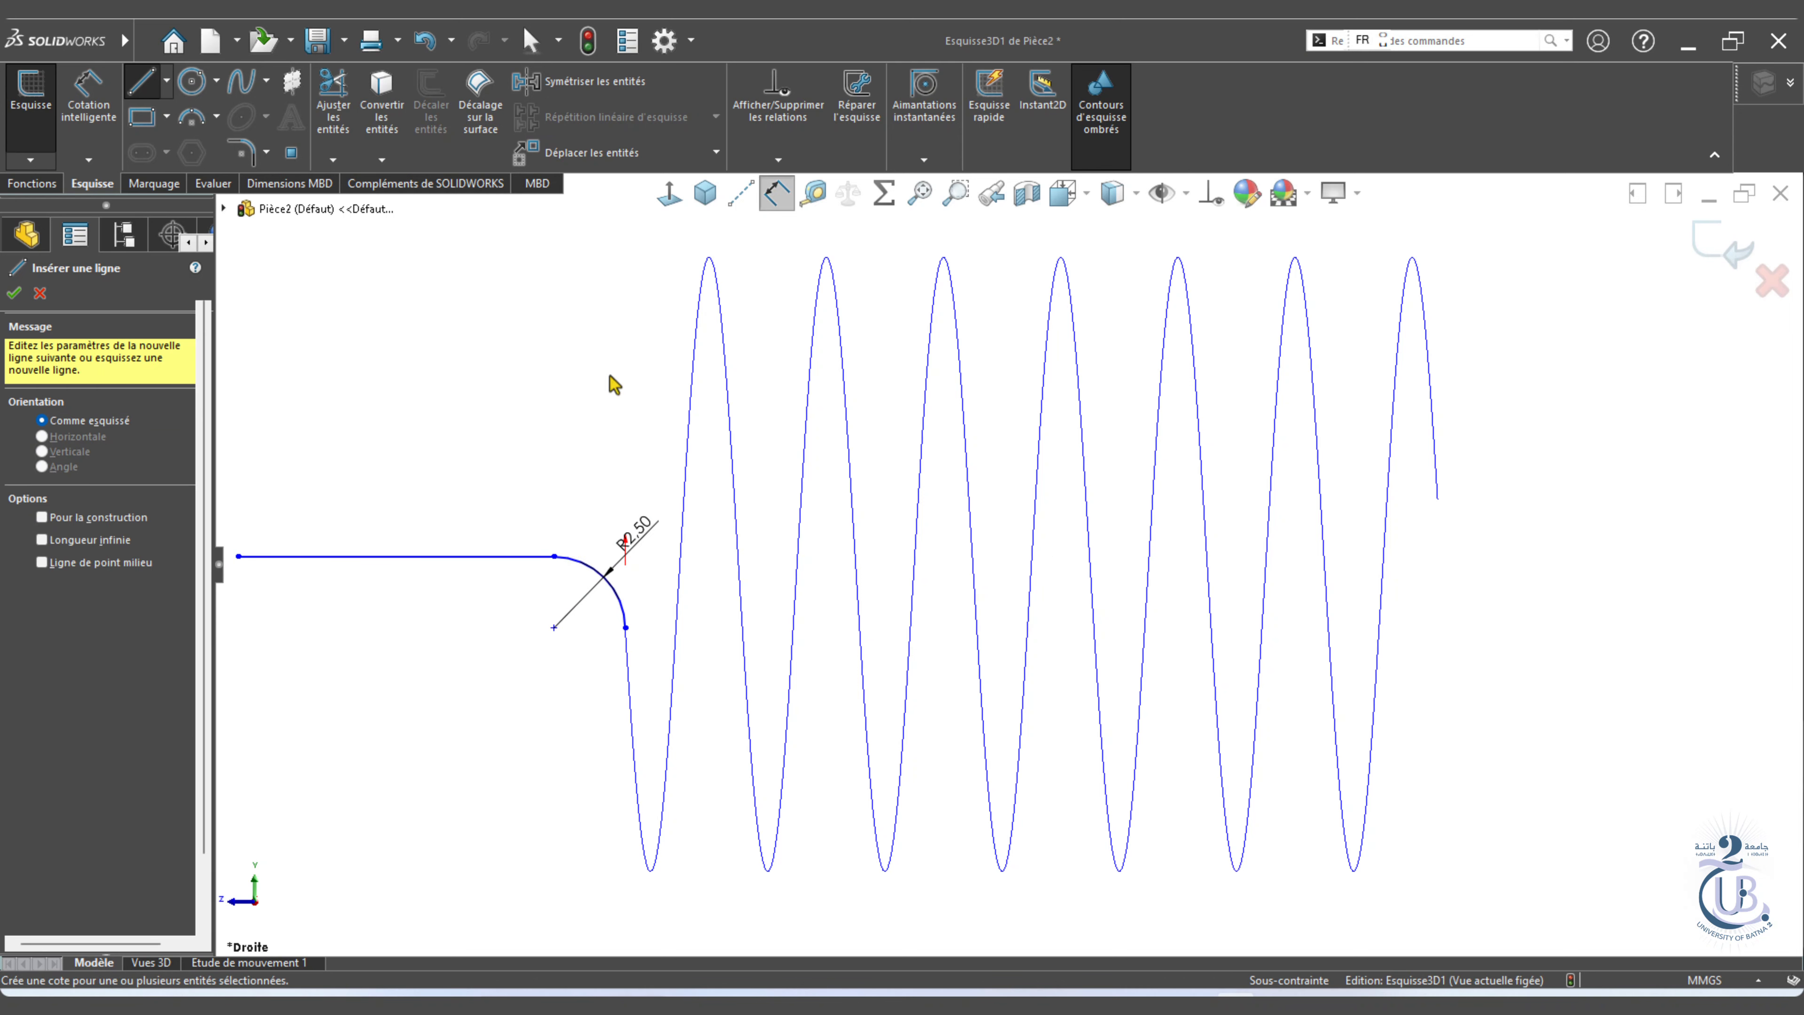
pyautogui.click(413, 557)
pyautogui.click(421, 532)
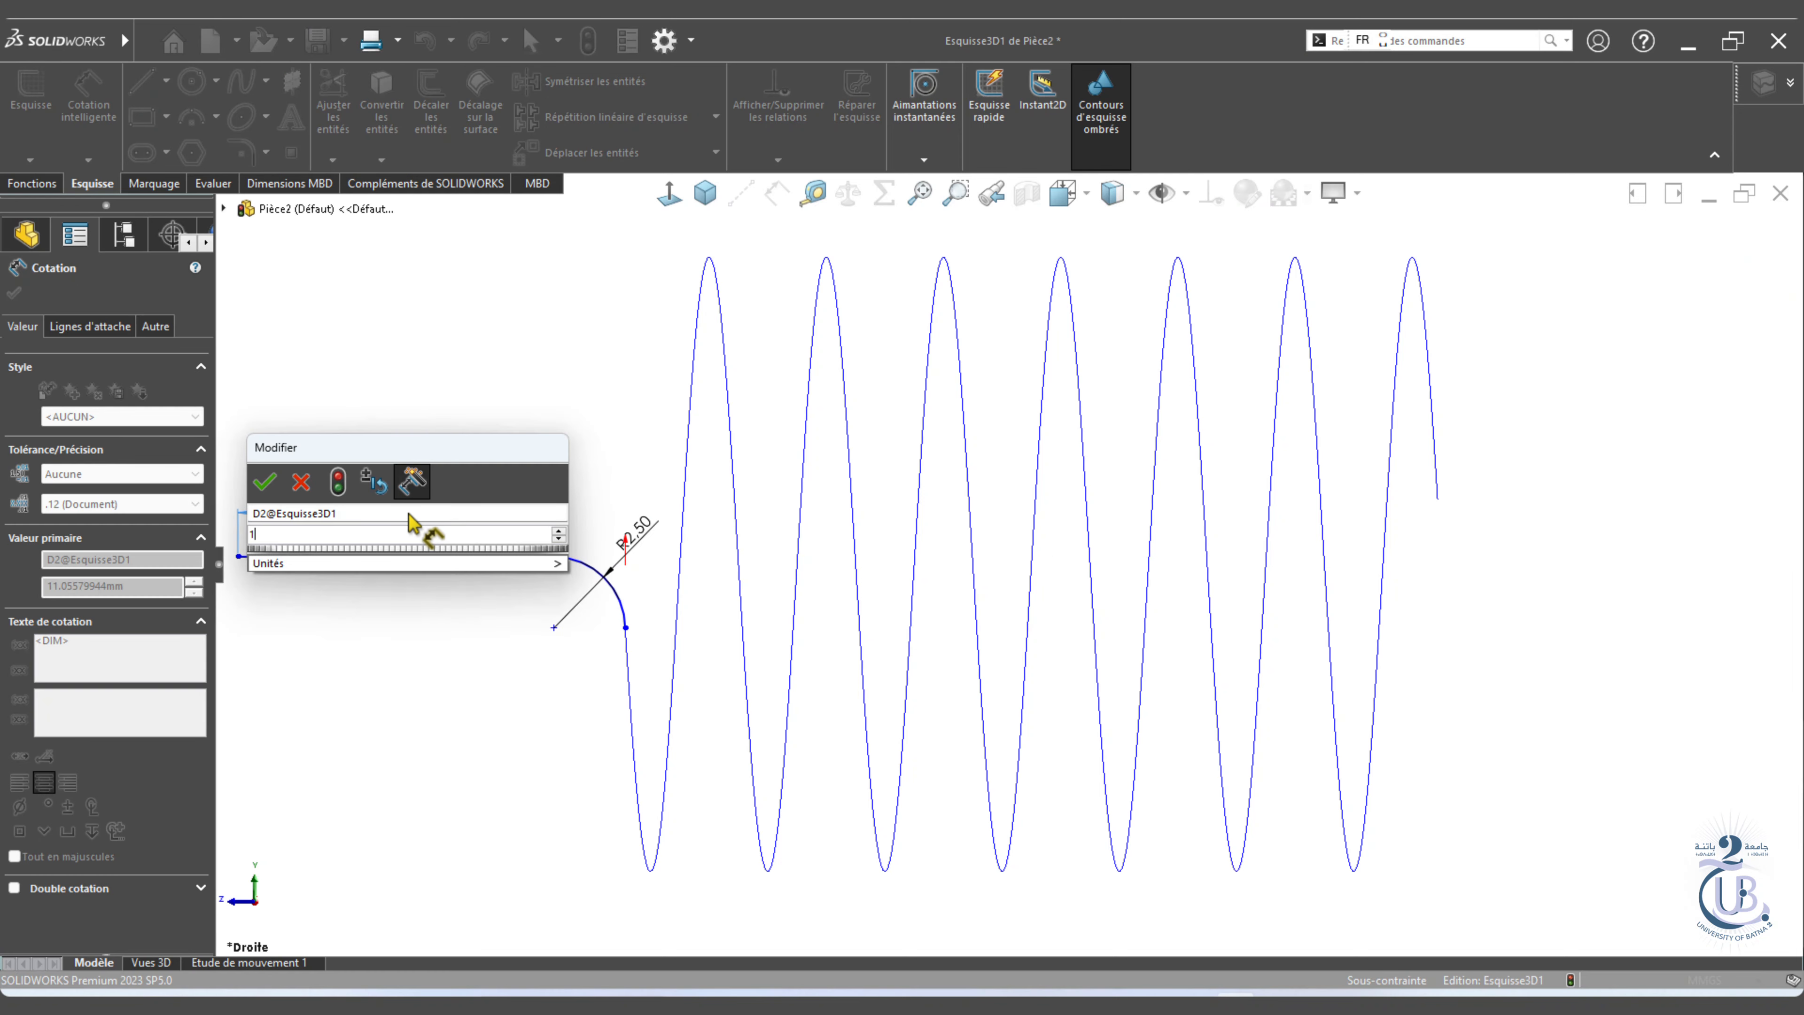
pyautogui.write('12')
pyautogui.click(265, 482)
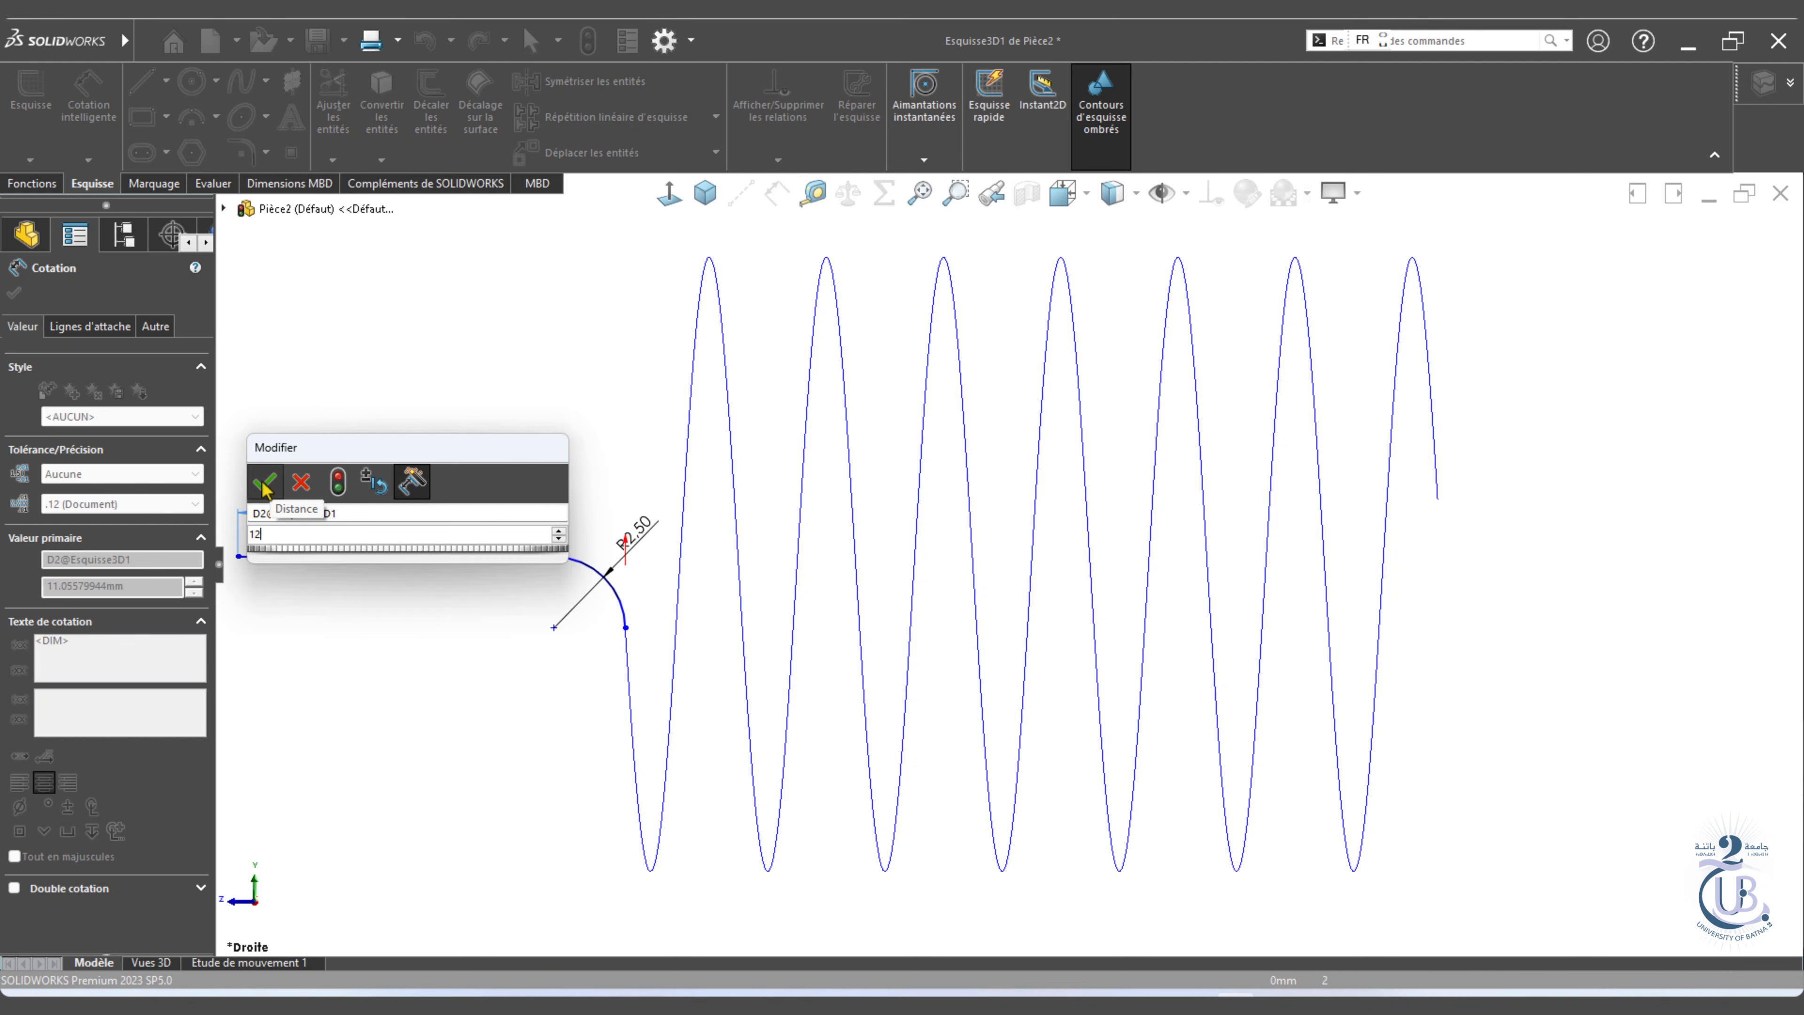
pyautogui.click(1716, 234)
# Start a second 3D sketch for the leg at the rear end of the helix.
pyautogui.scroll(3, 476, 764)
pyautogui.moveTo(475, 763)
pyautogui.mouseDown(button='middle')
pyautogui.moveTo(717, 806)
pyautogui.moveTo(576, 761)
pyautogui.moveTo(633, 850)
pyautogui.mouseUp(button='middle')
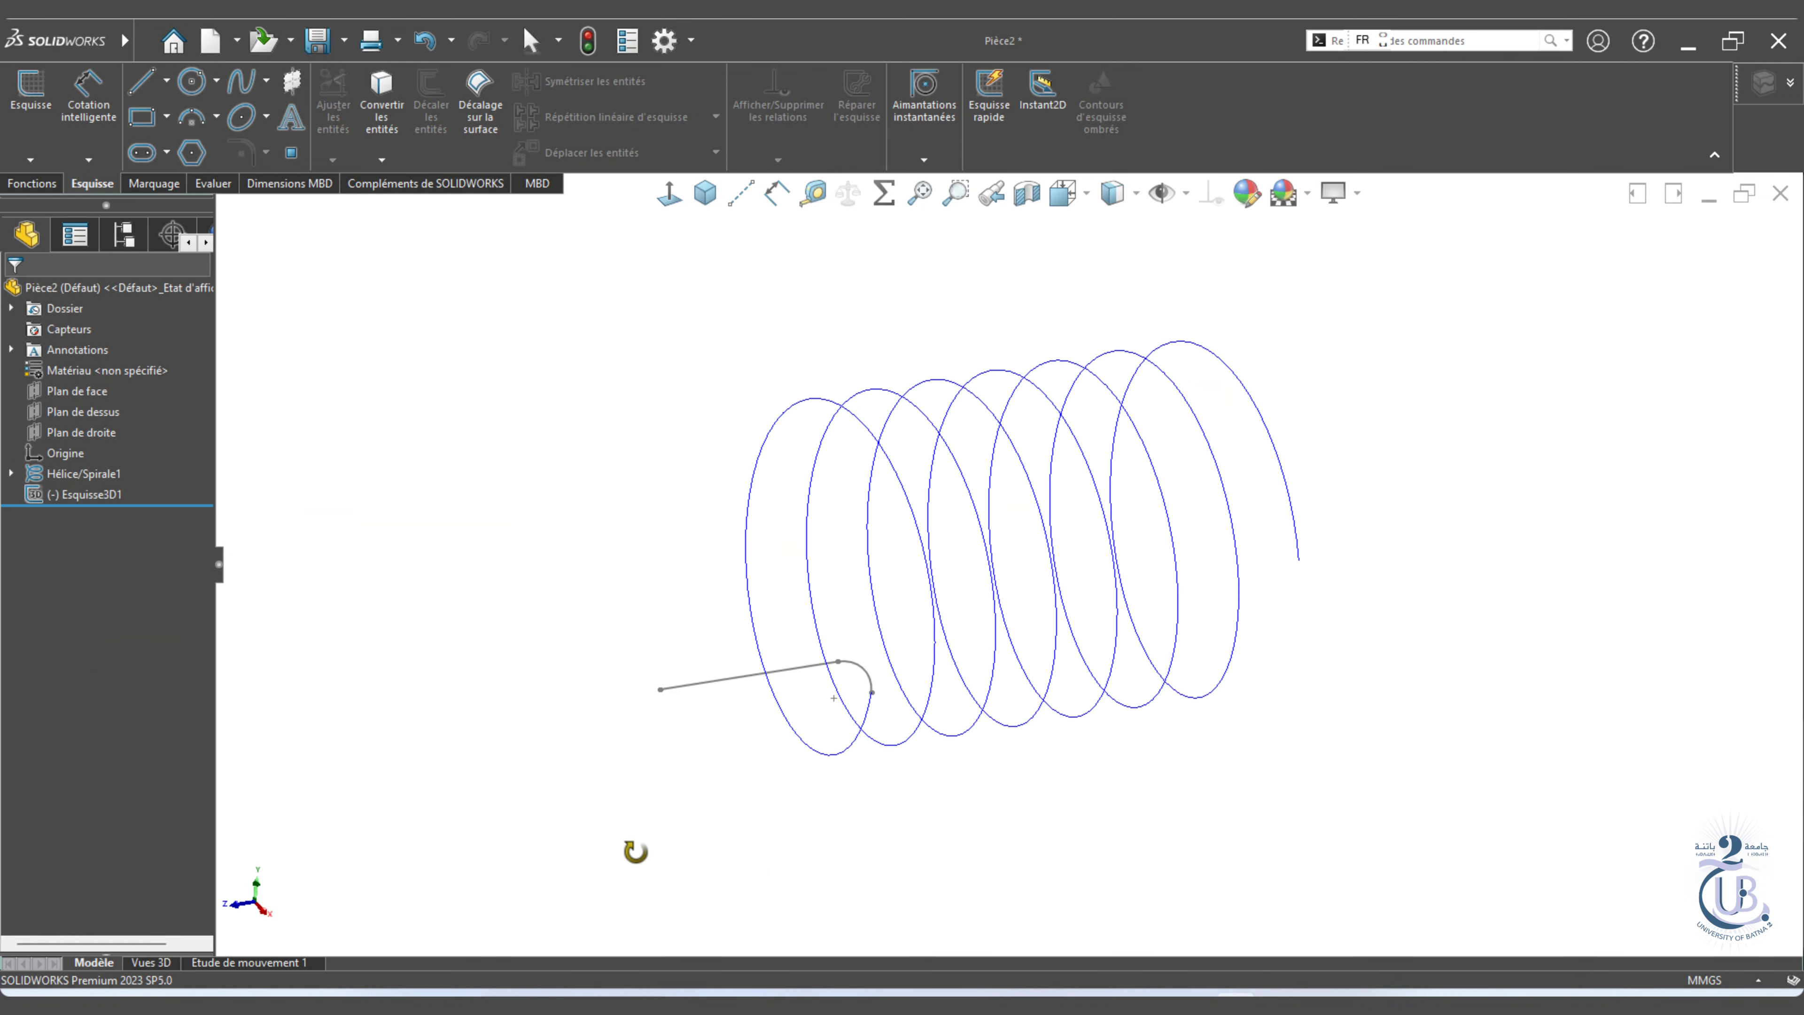
pyautogui.click(31, 159)
pyautogui.click(57, 213)
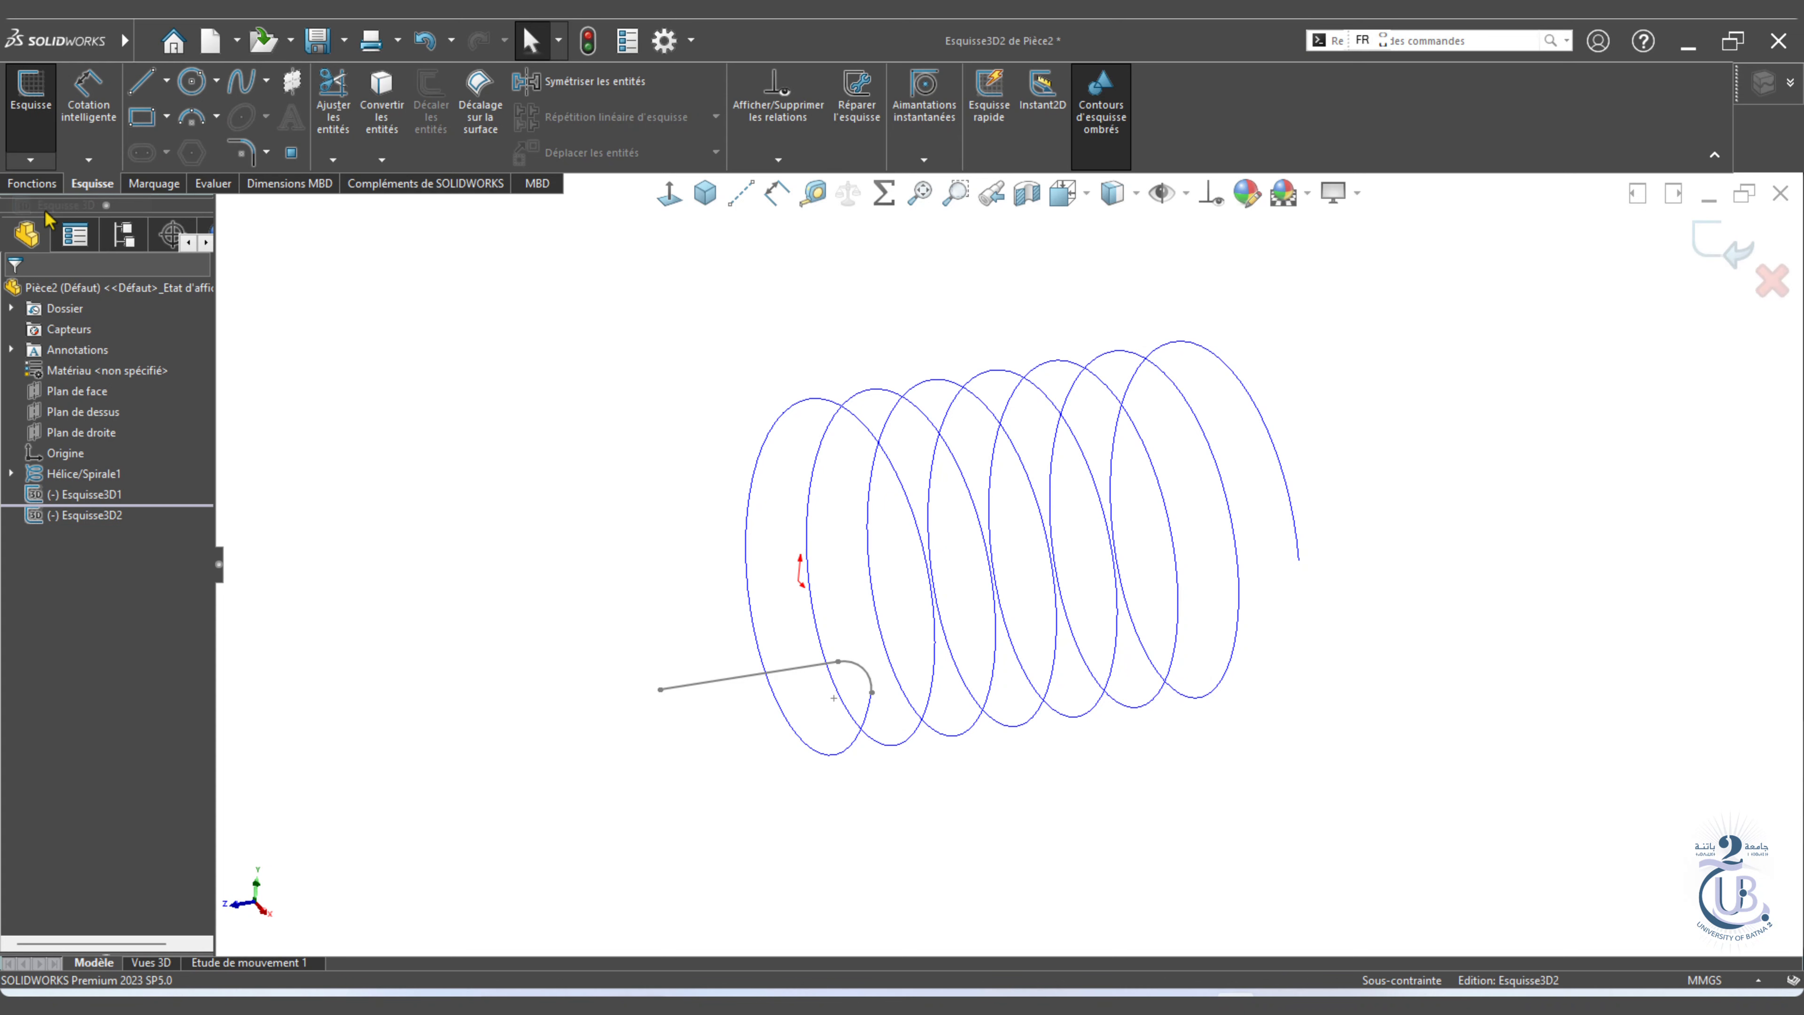
pyautogui.click(201, 125)
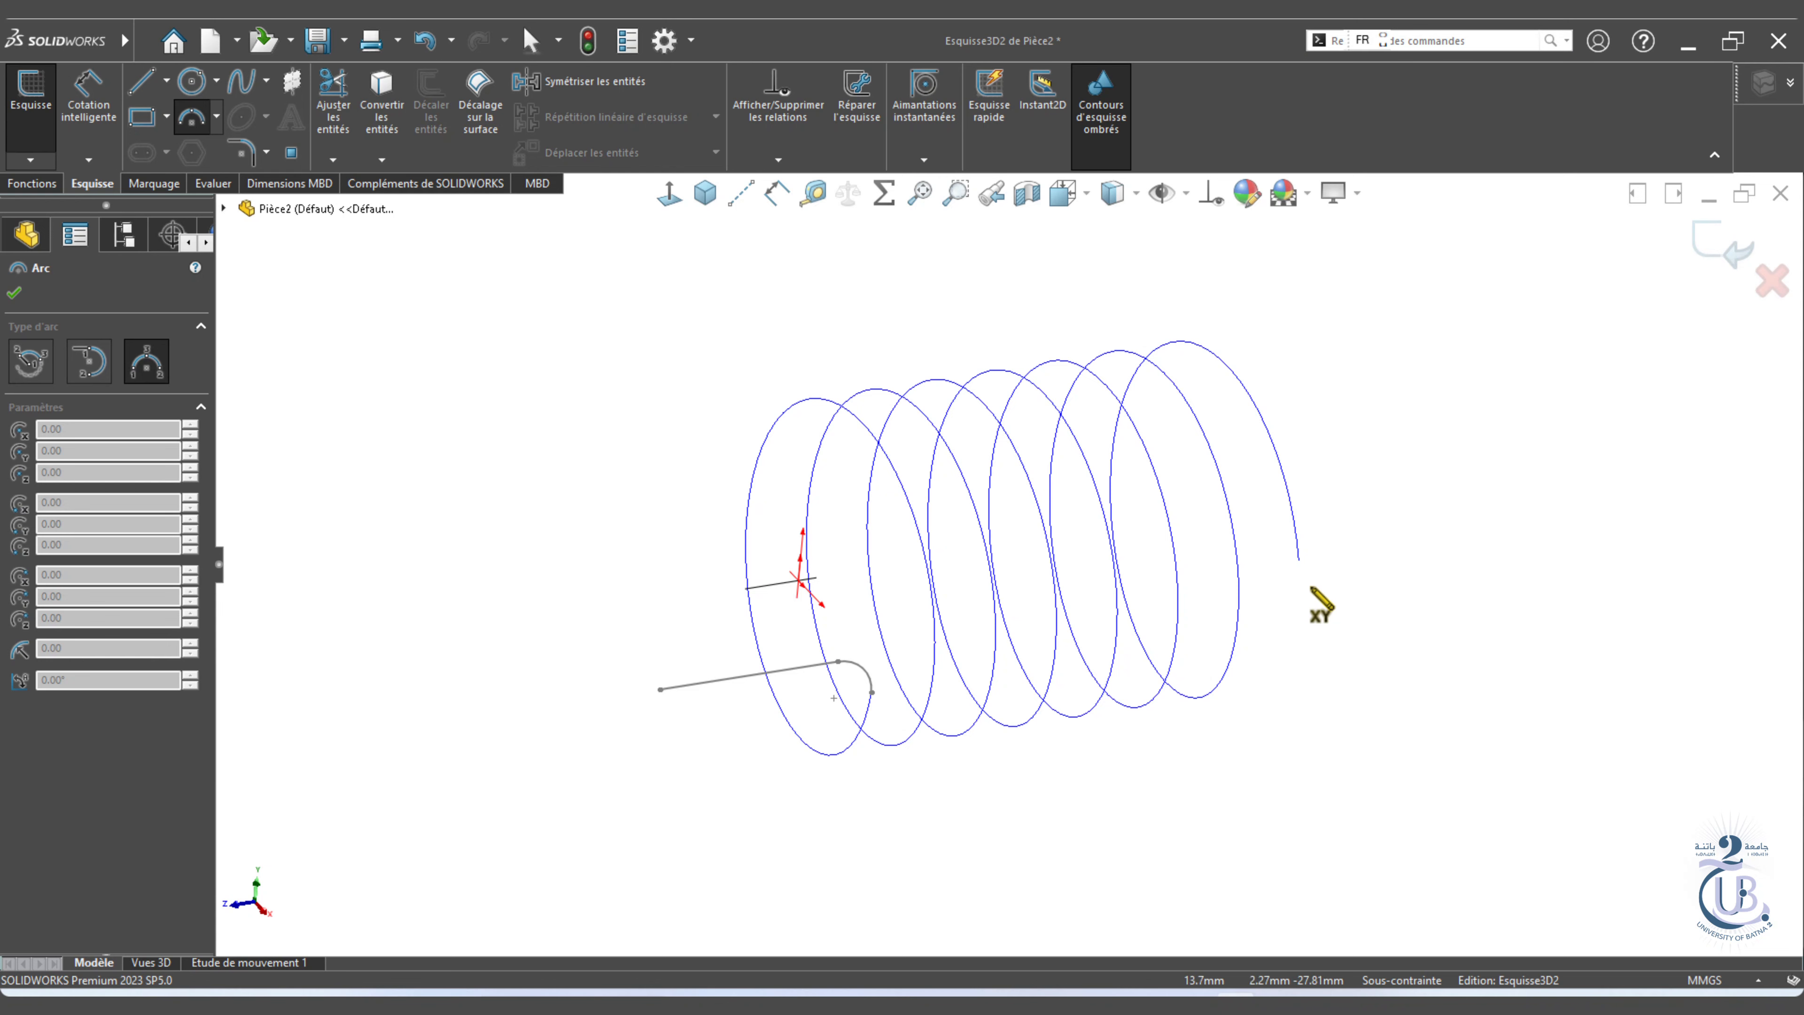
pyautogui.scroll(-5, 1314, 601)
pyautogui.click(1169, 510)
pyautogui.click(1267, 615)
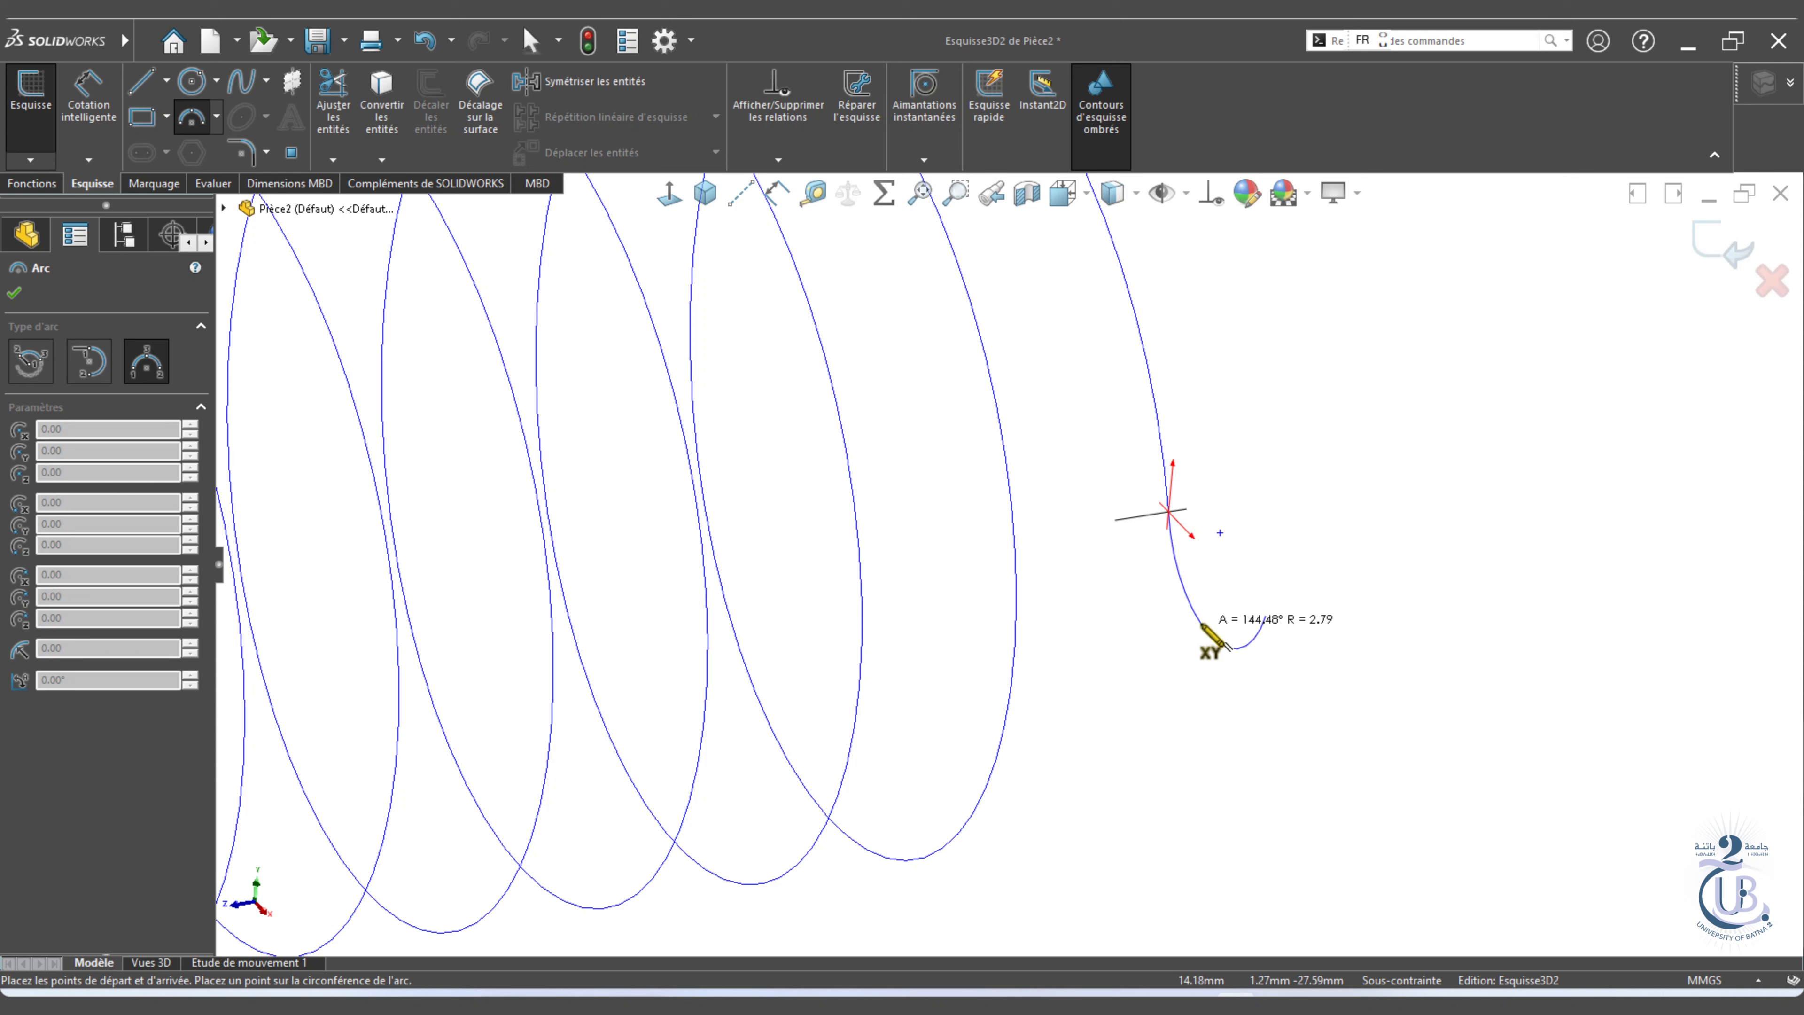
pyautogui.press('Escape')
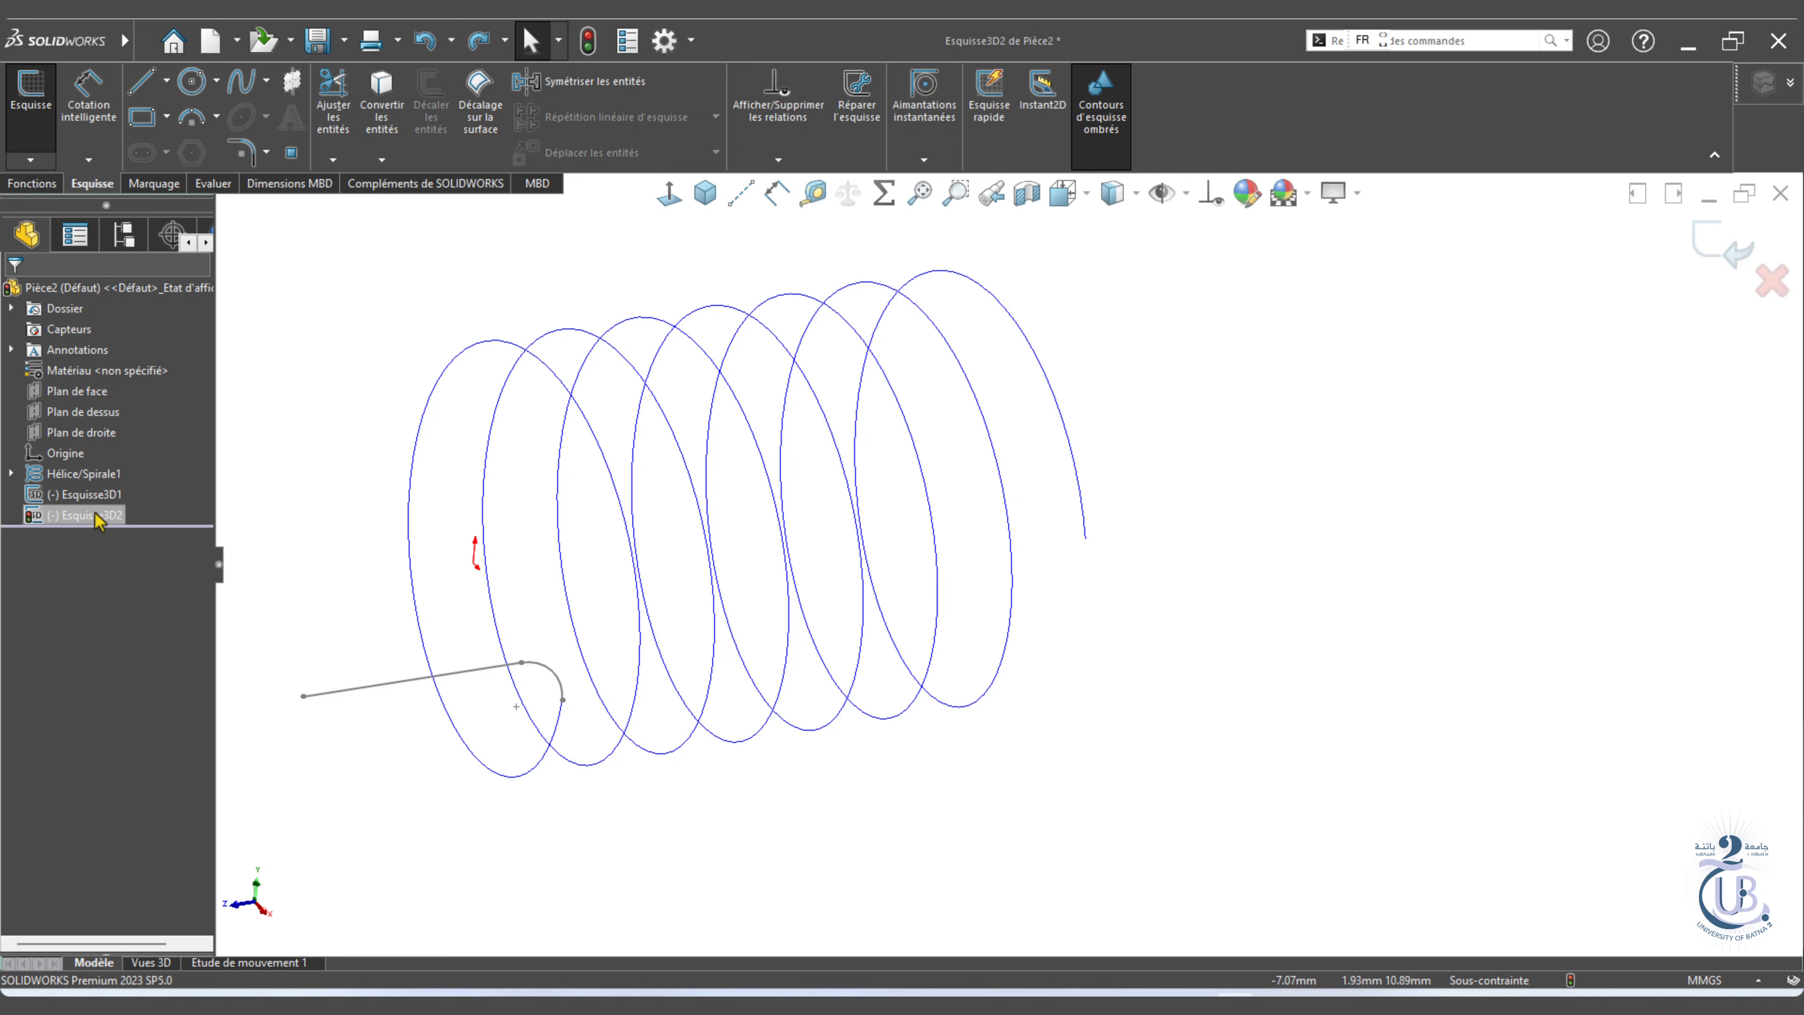
# Draw a three-point arc of about 4.06 mm radius in the YZ plane, starting from the helix's rear end point.
pyautogui.click(192, 116)
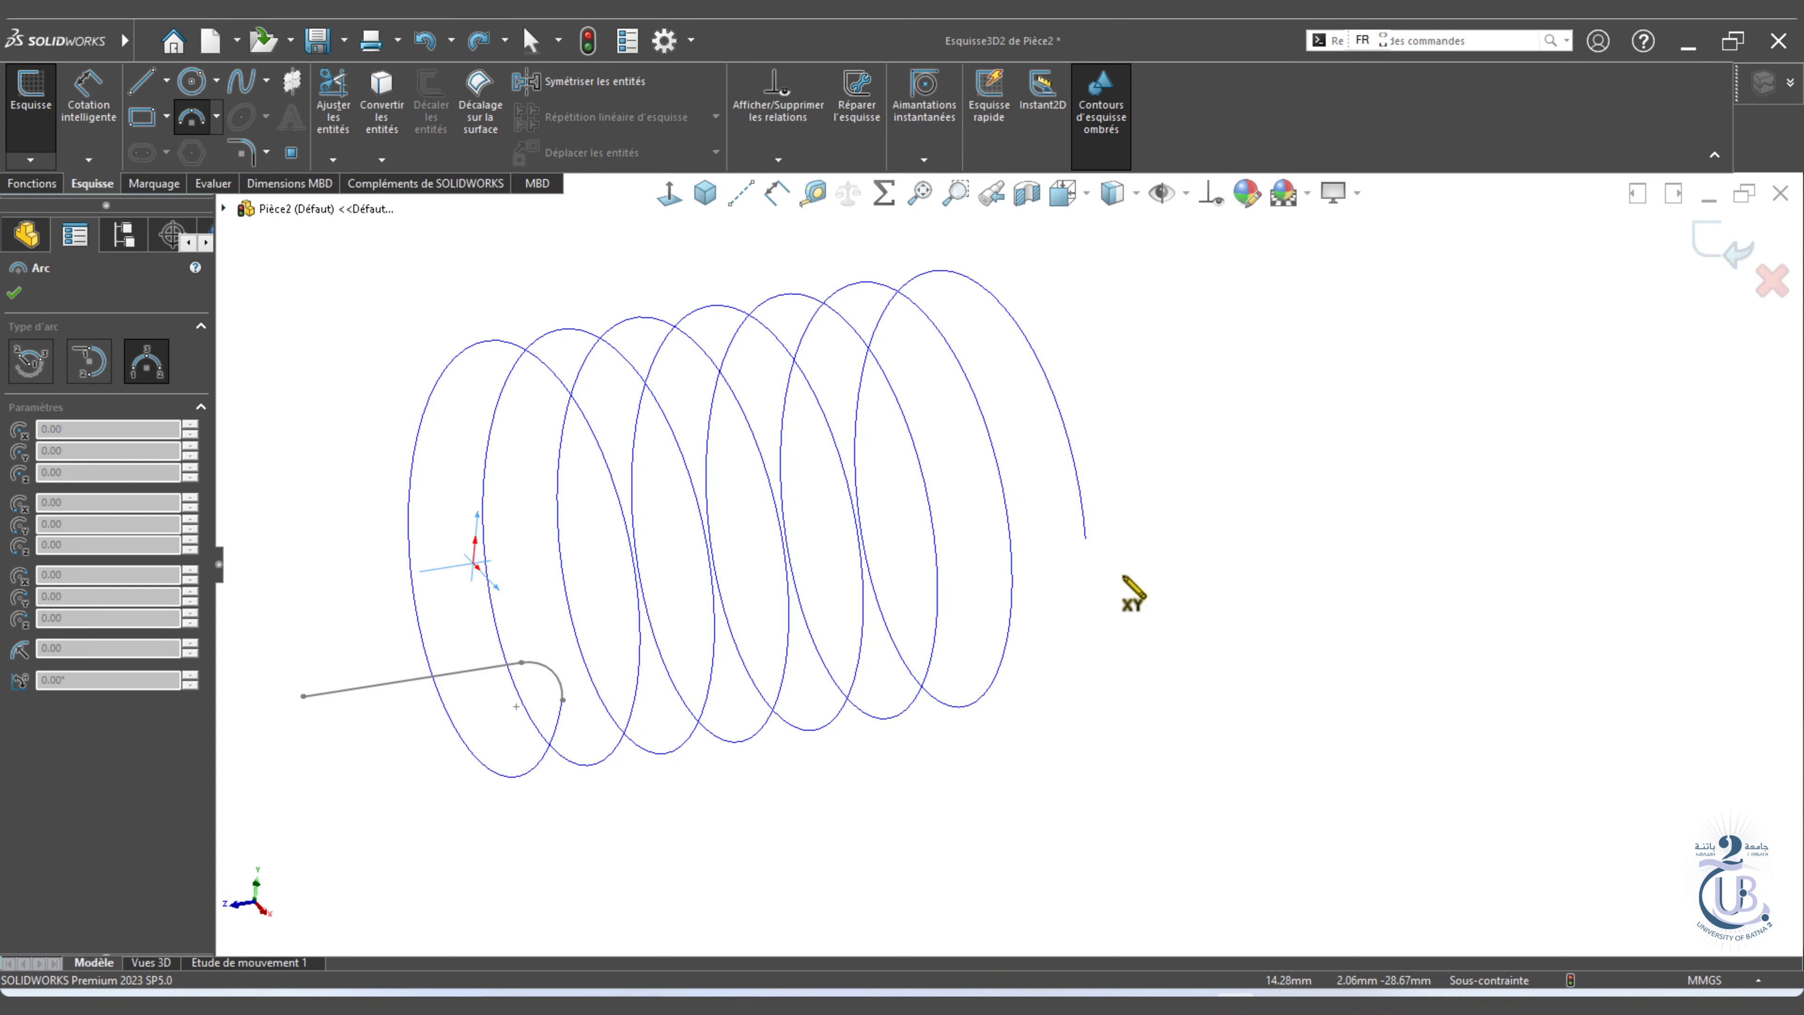
pyautogui.press('Tab')
pyautogui.scroll(-5, 1096, 568)
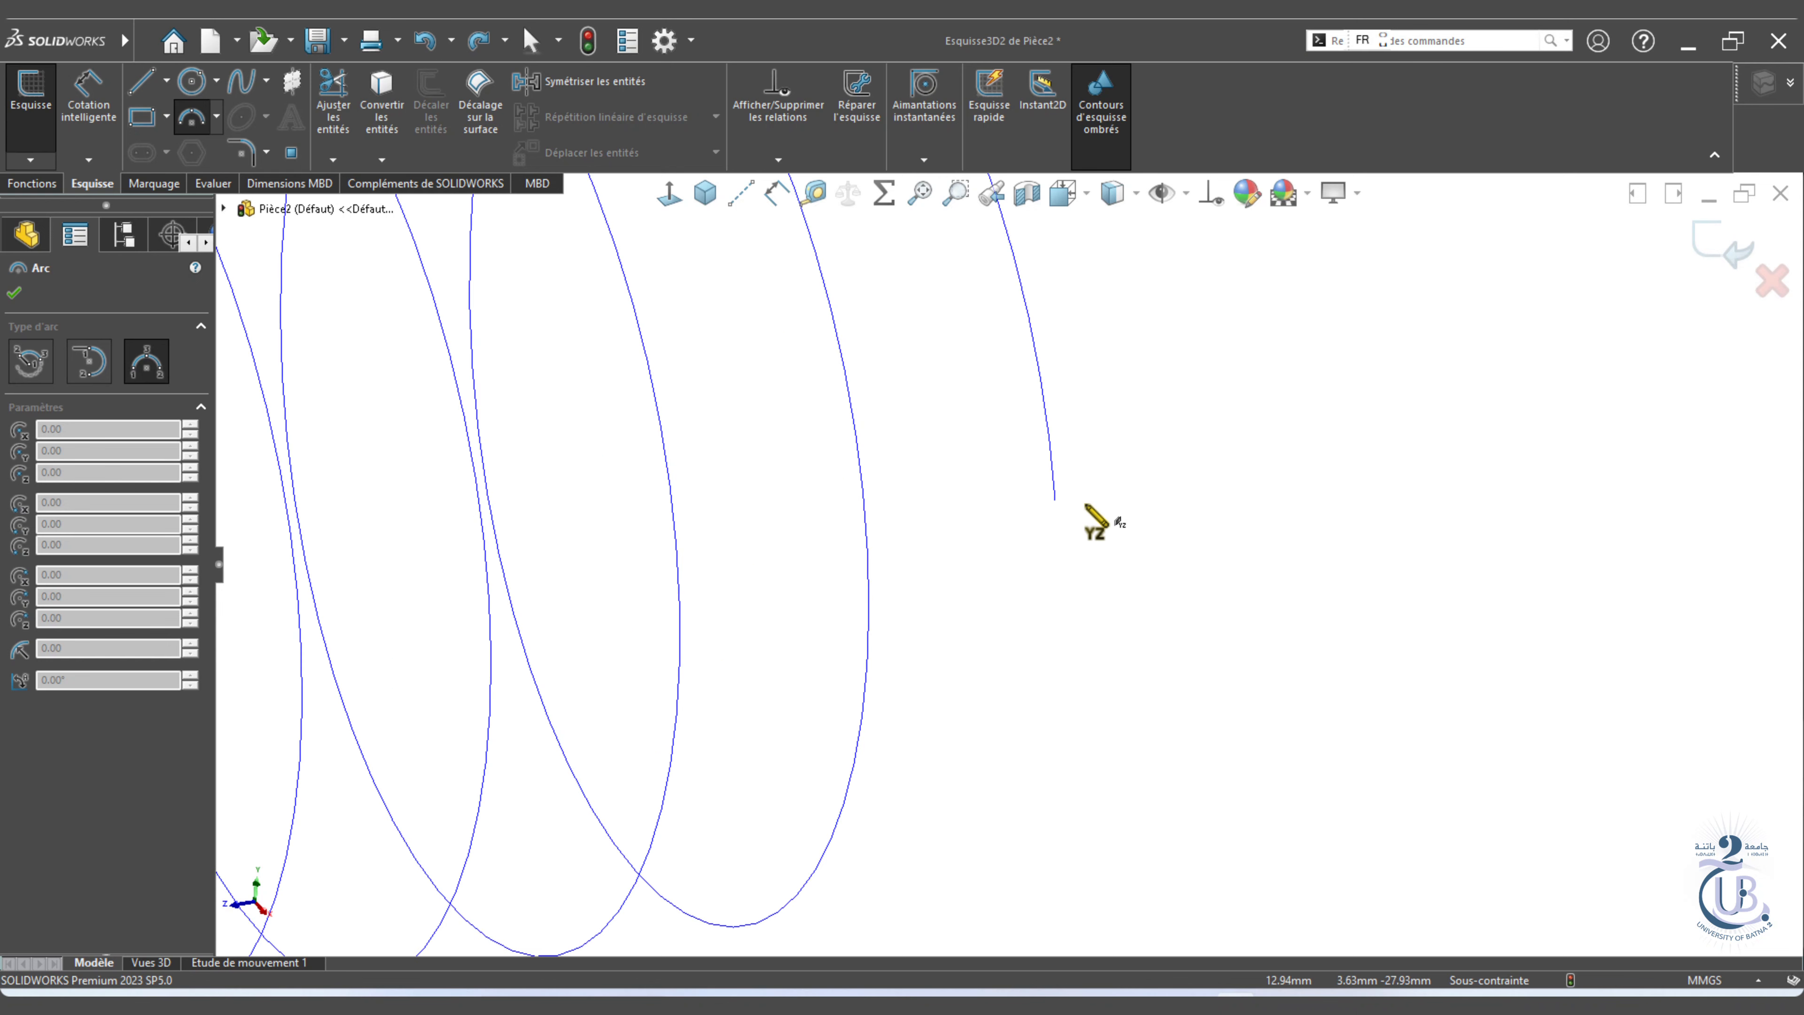
pyautogui.click(1056, 501)
pyautogui.click(1123, 608)
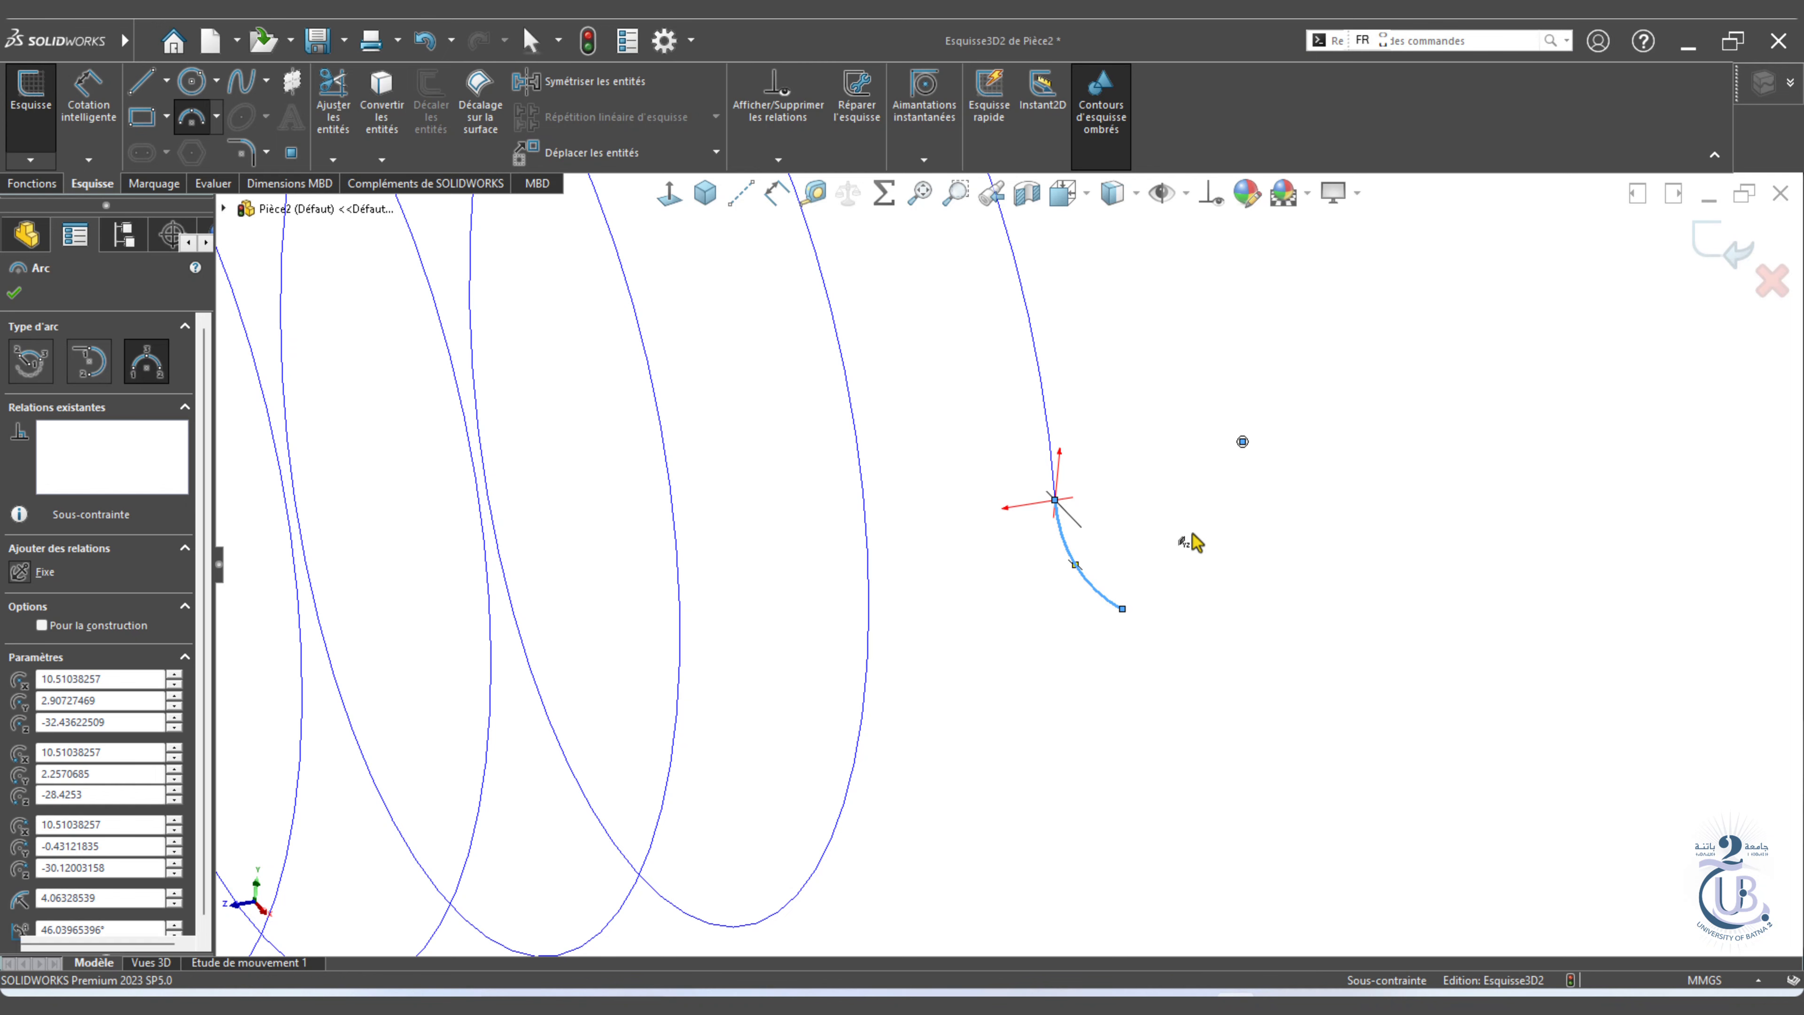
pyautogui.press('Escape')
# Align the rear arc's centre with its helix-side end point along Z, and its free end with the centre along Y.
pyautogui.click(1064, 192)
pyautogui.click(1178, 393)
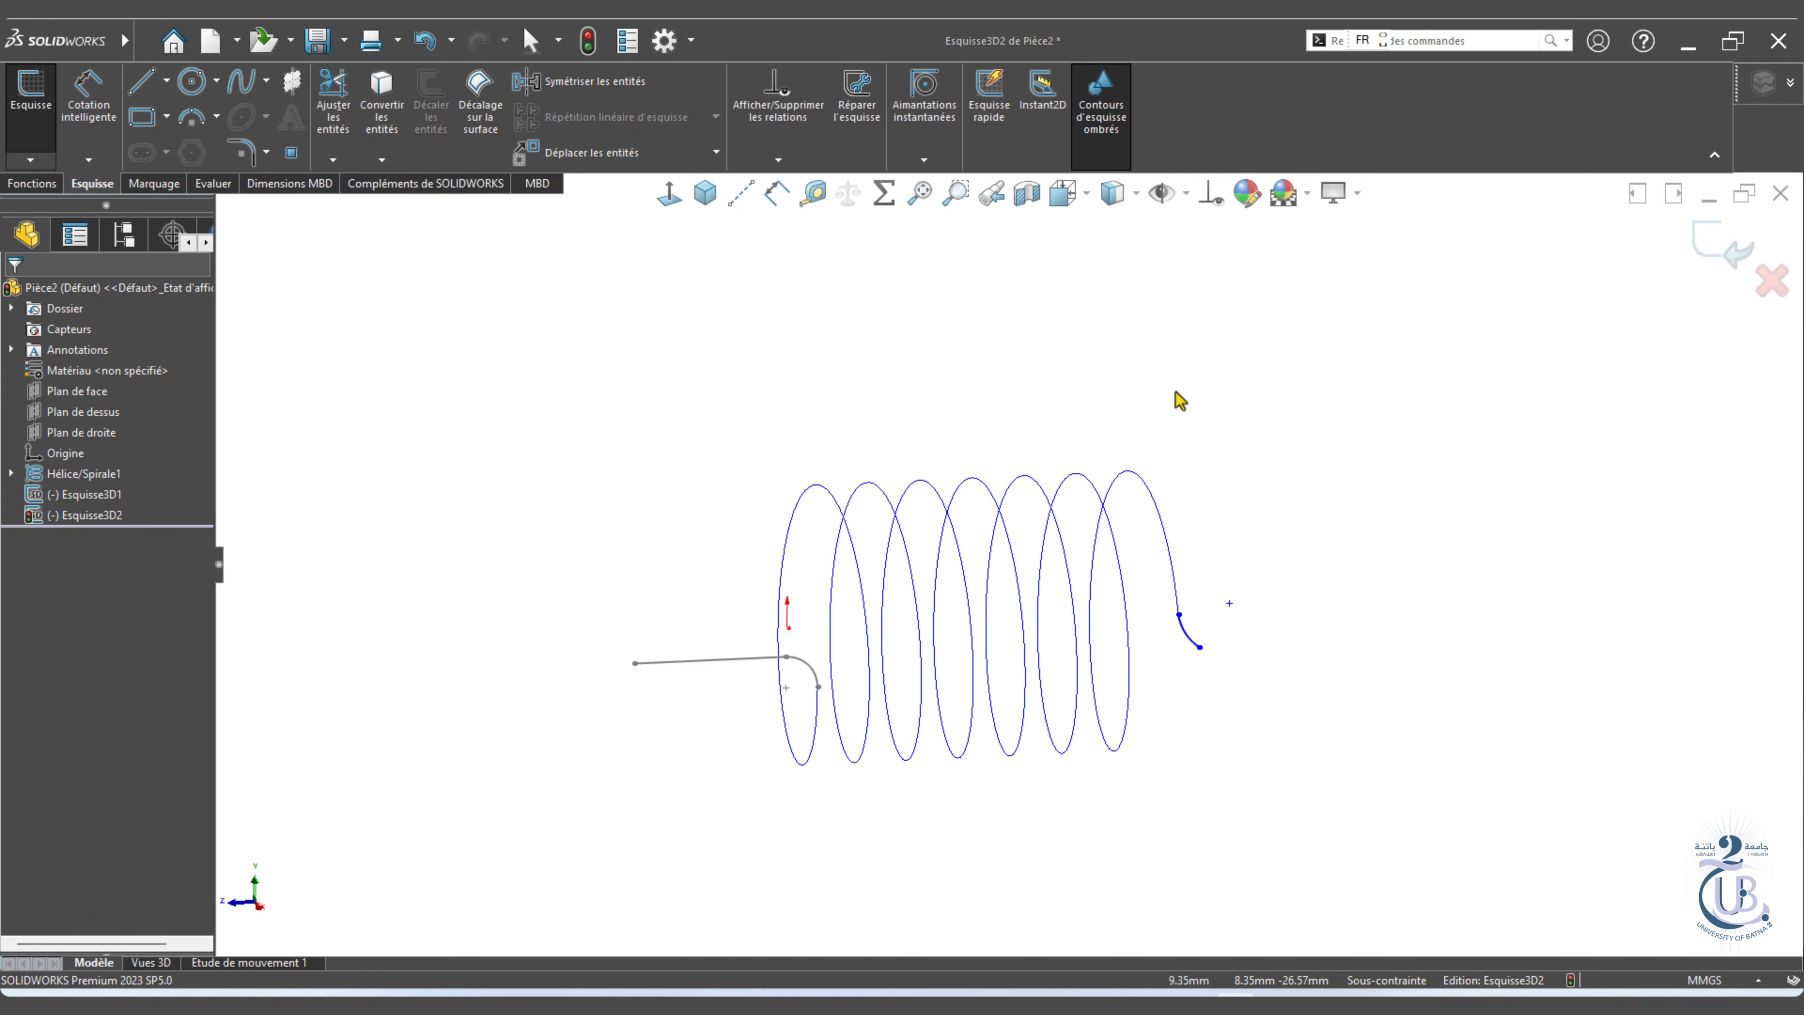
pyautogui.scroll(-3, 1491, 635)
pyautogui.click(1387, 419)
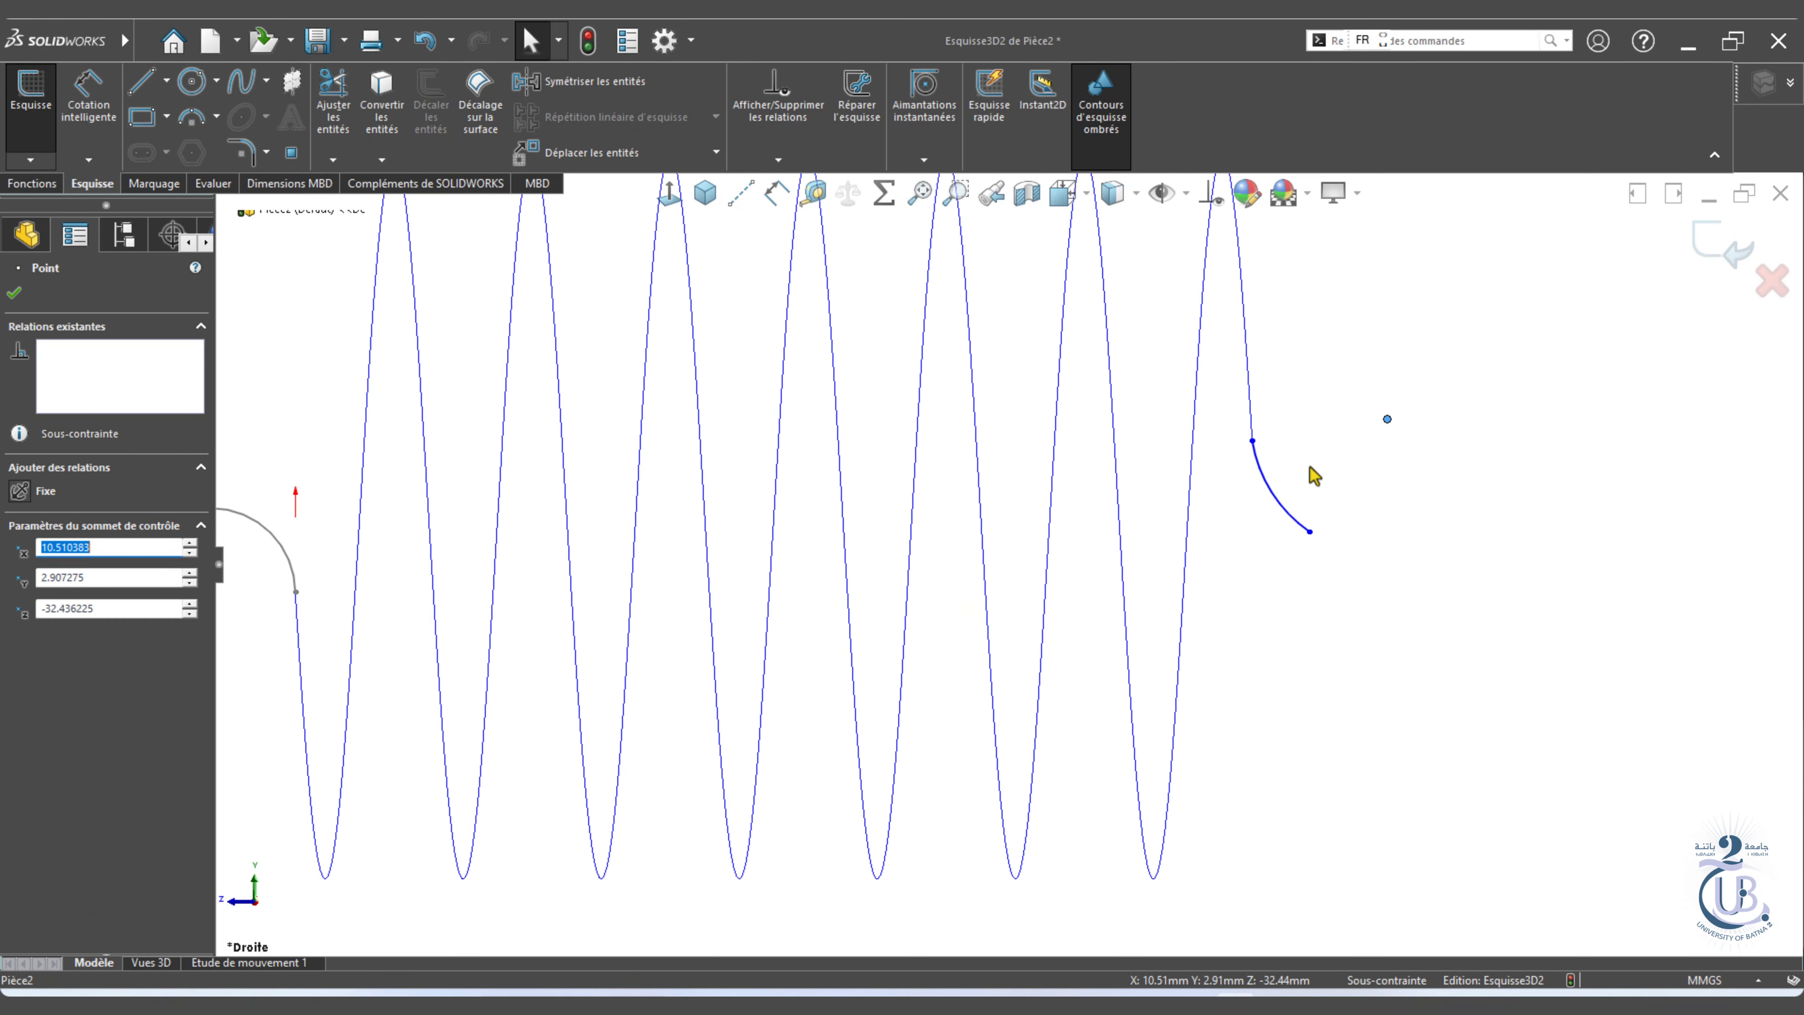
pyautogui.keyDown('ctrl'); pyautogui.click(1253, 442); pyautogui.keyUp('ctrl')
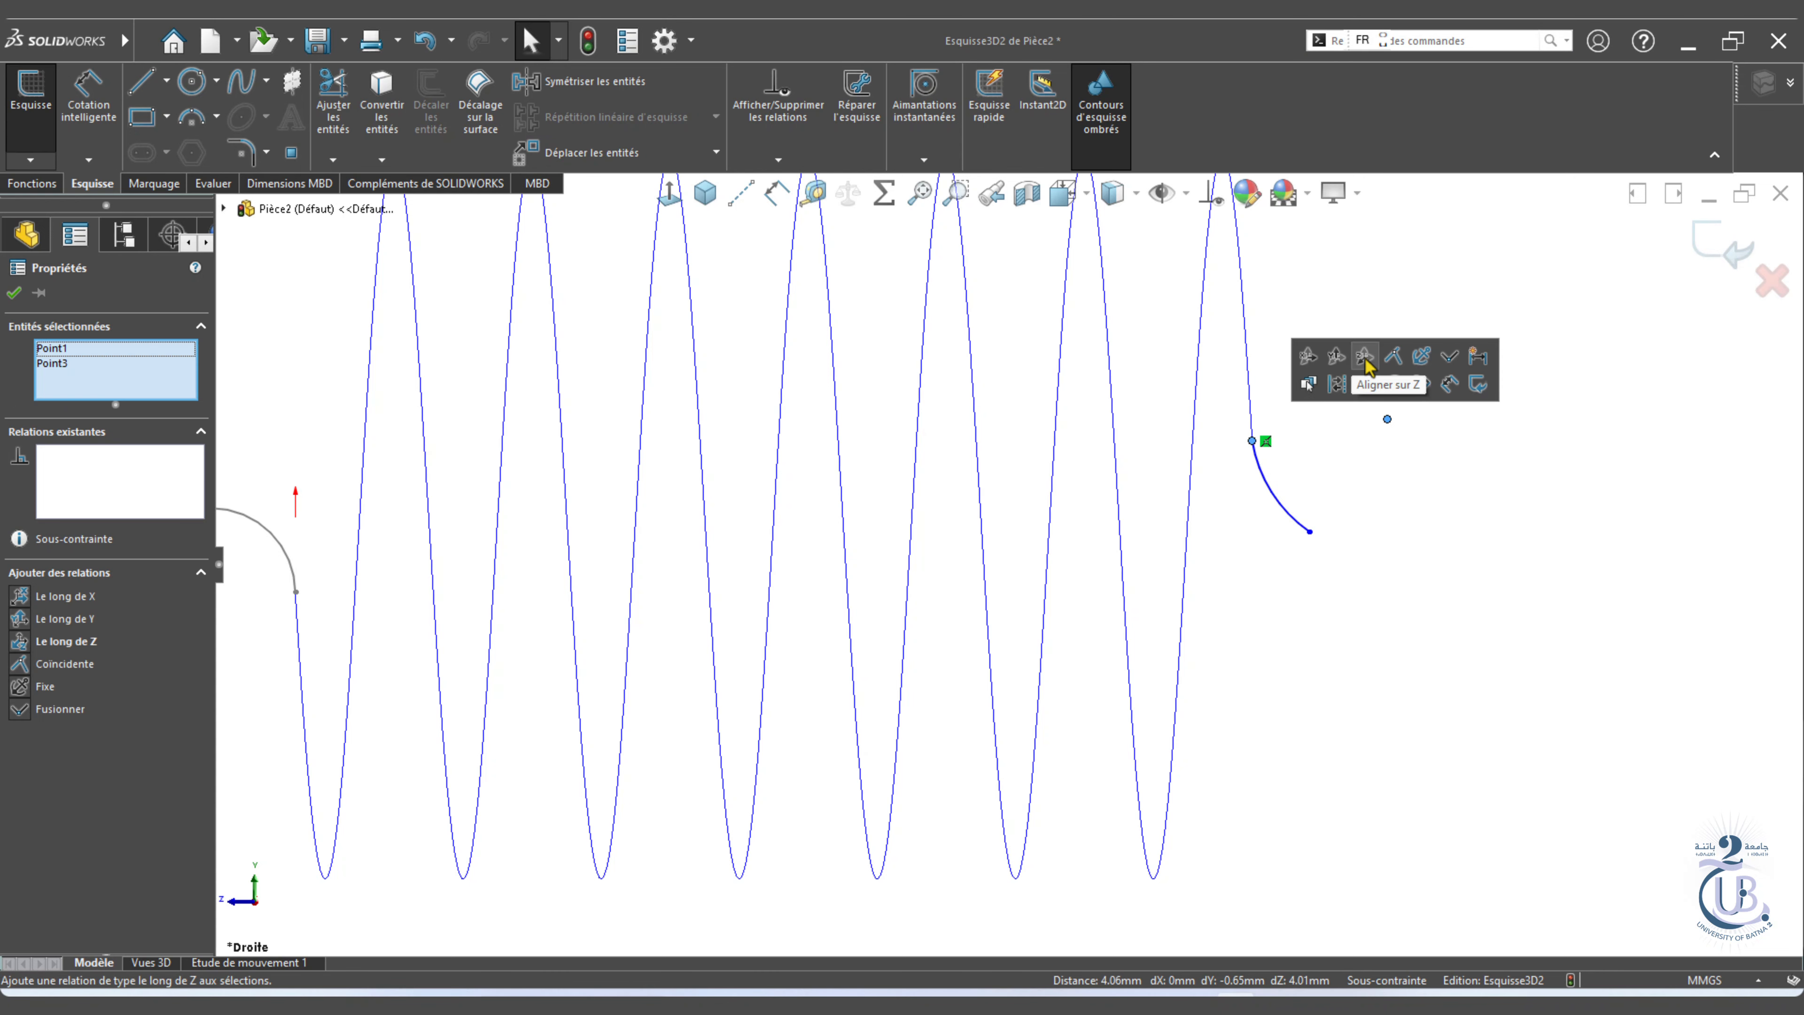
pyautogui.click(1365, 358)
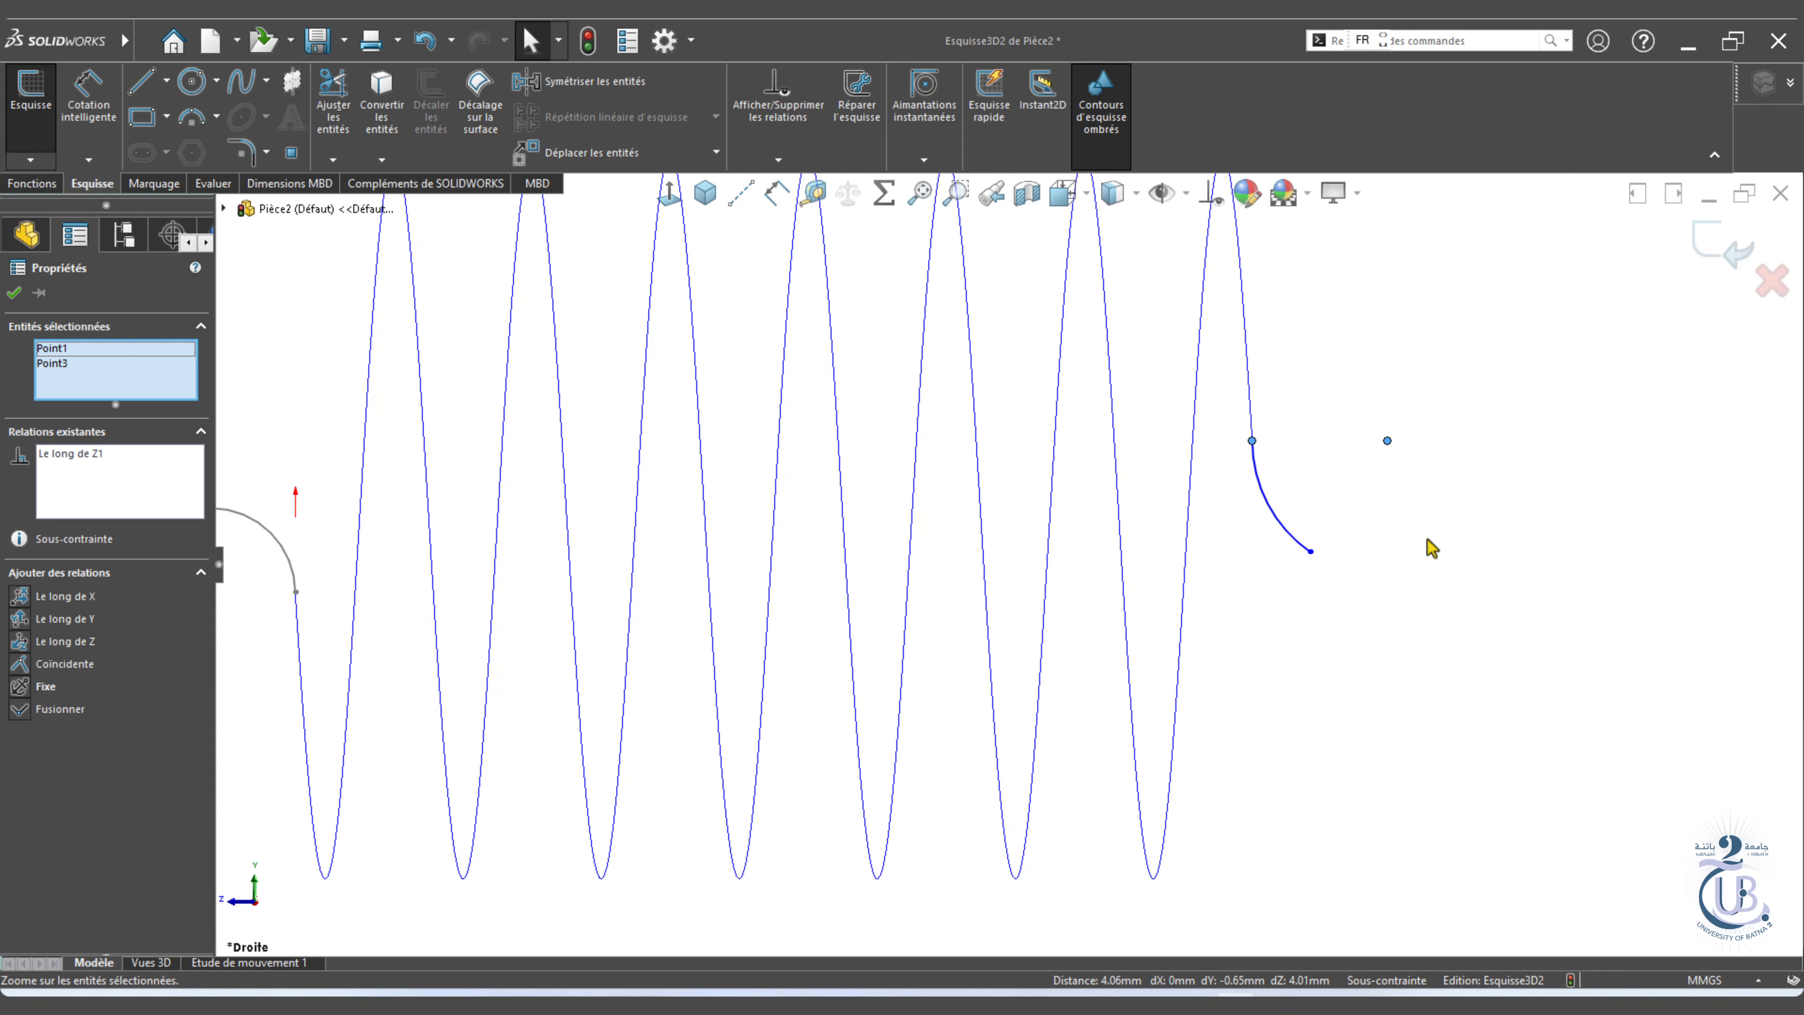
pyautogui.click(1311, 552)
pyautogui.keyDown('ctrl'); pyautogui.click(1389, 439); pyautogui.keyUp('ctrl')
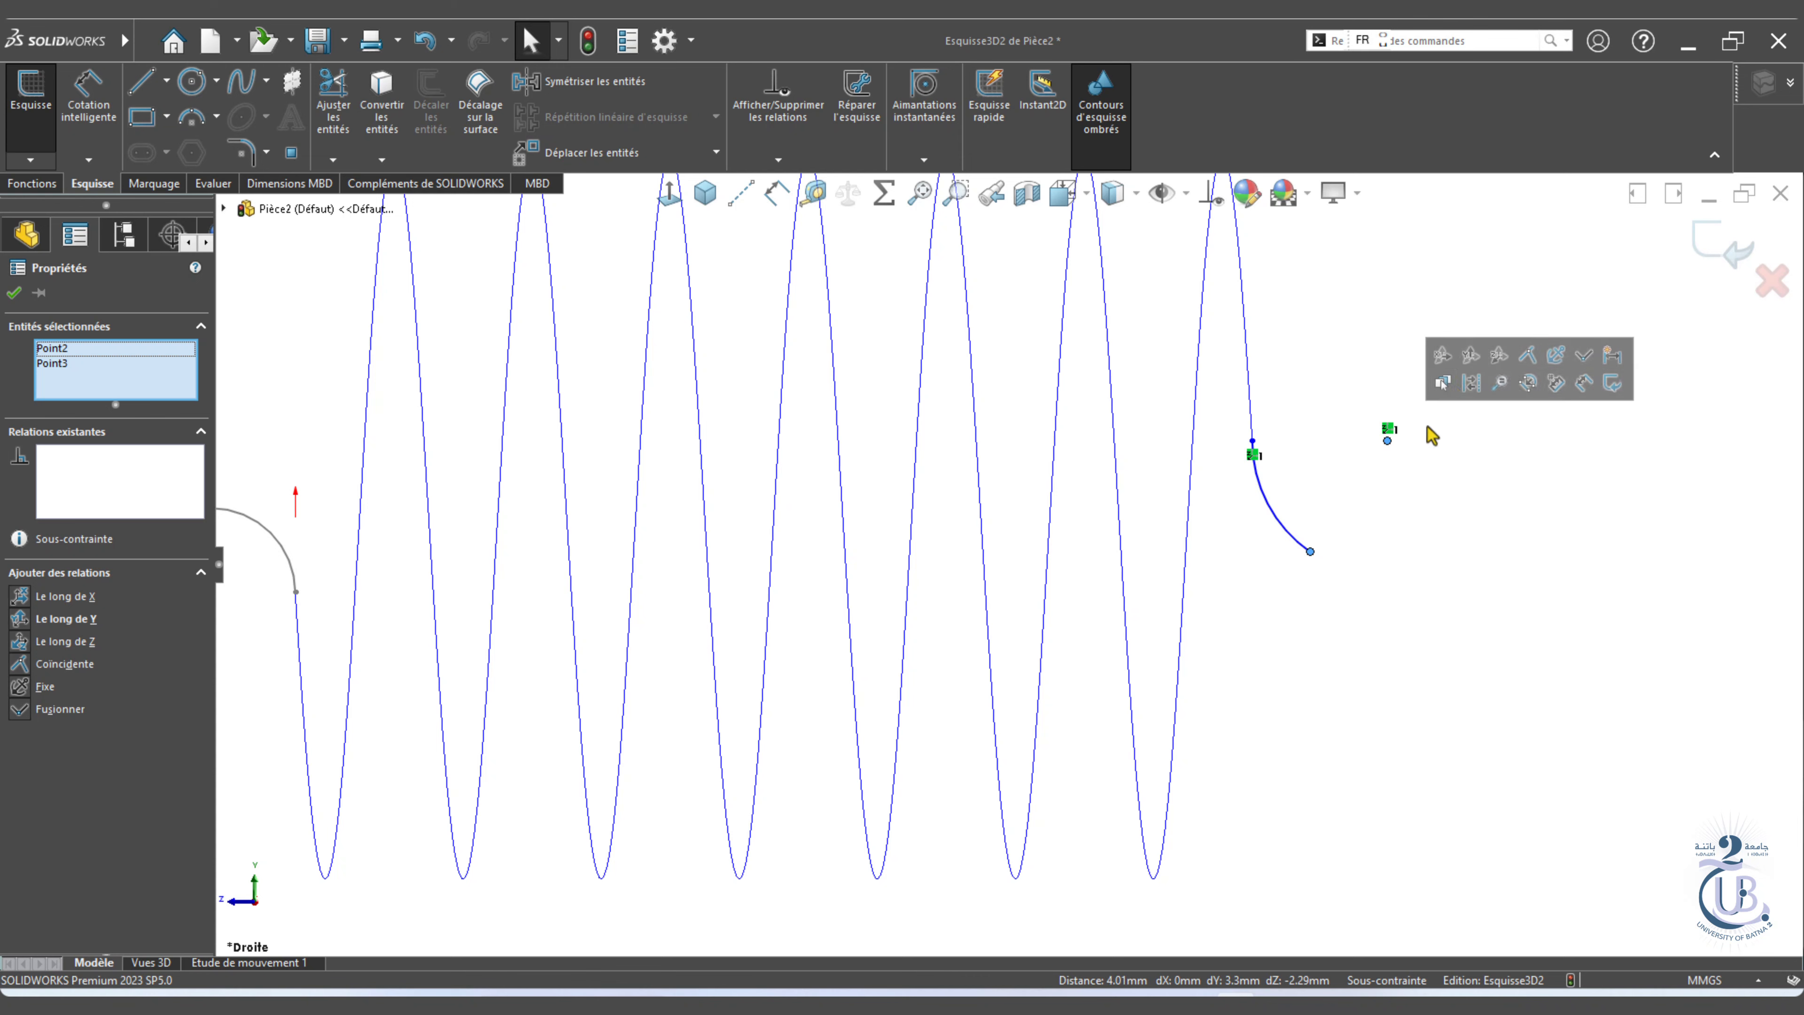
pyautogui.click(1466, 359)
pyautogui.press('Escape')
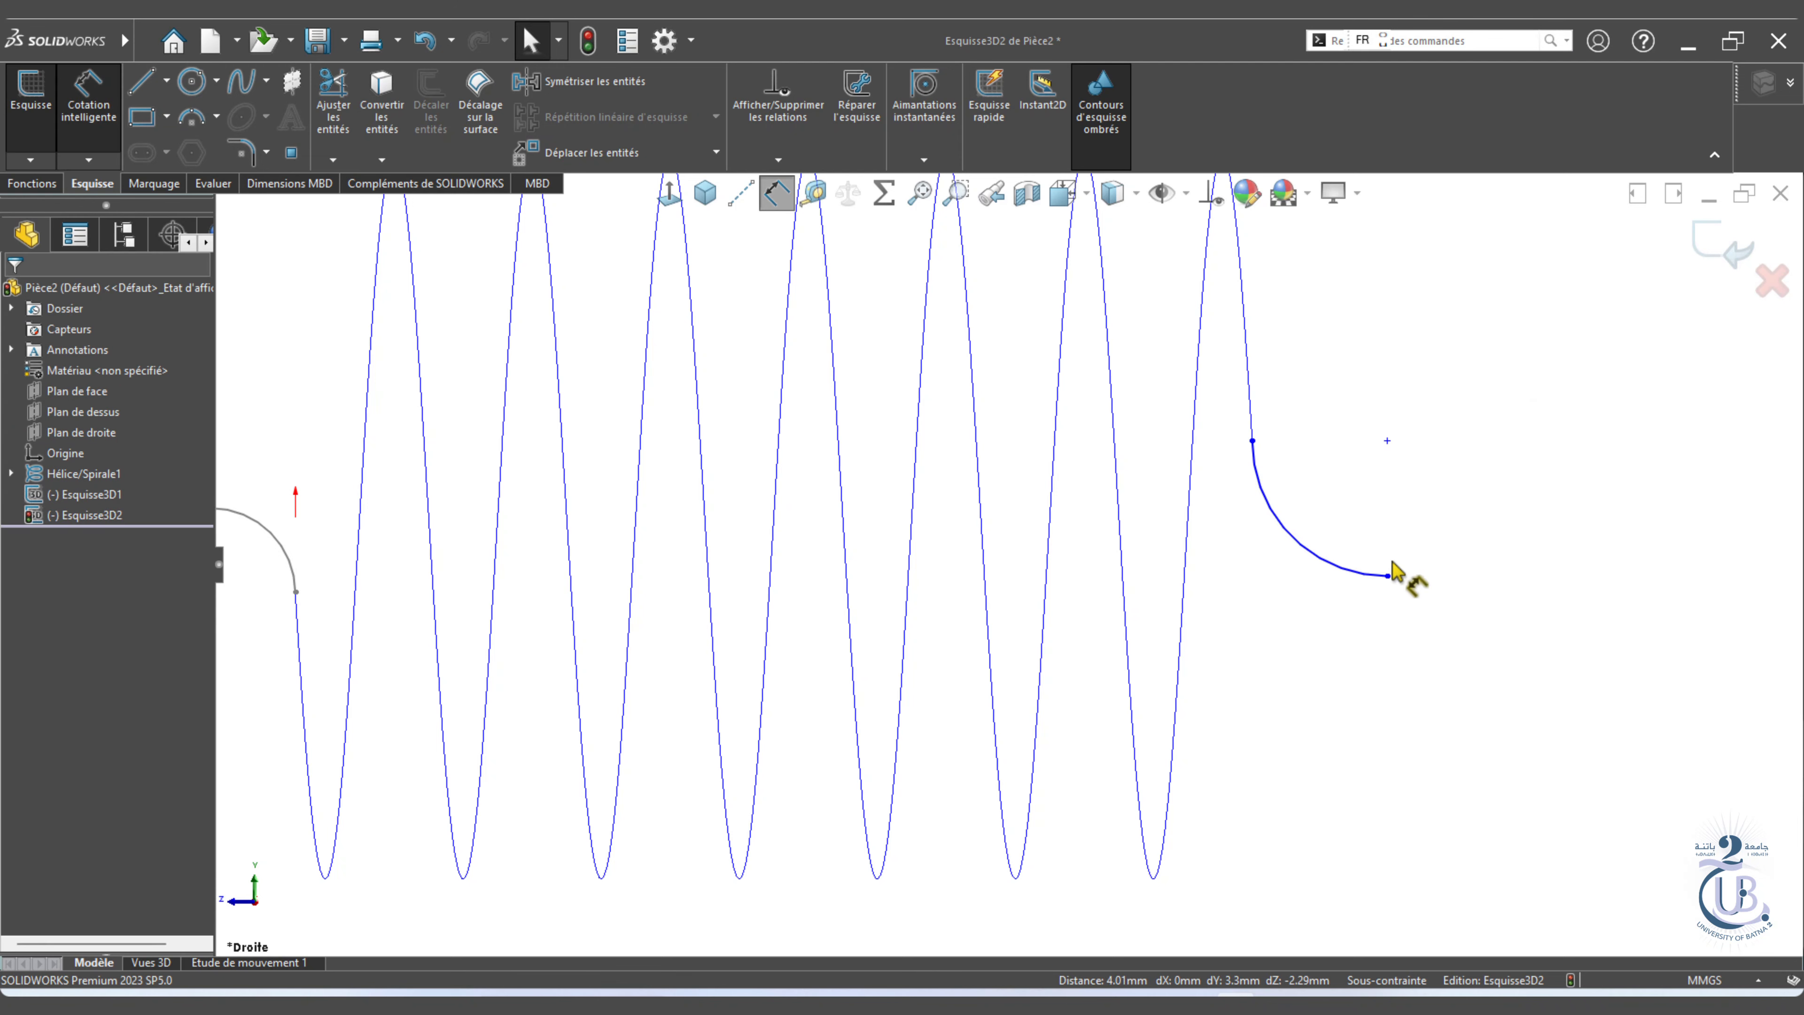
# Dimension the rear arc's radius and set it to 2.5 mm.
pyautogui.click(1339, 569)
pyautogui.click(1327, 513)
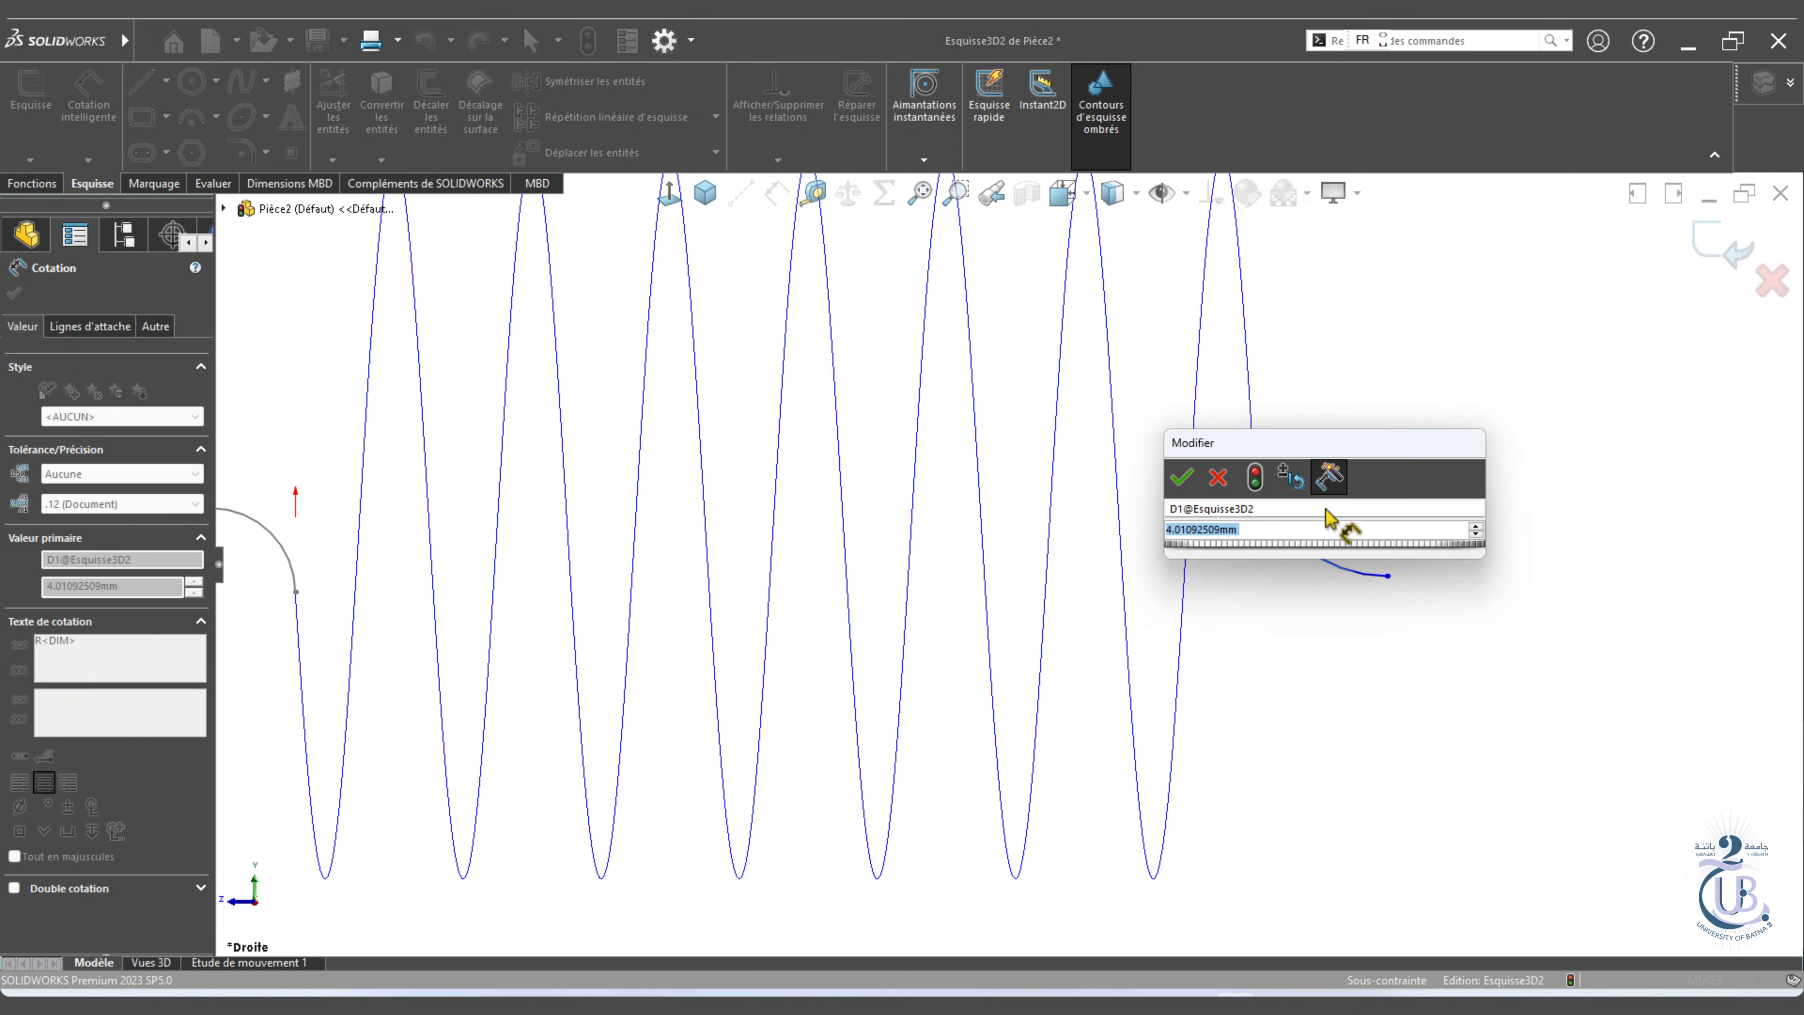
pyautogui.write('2.5')
pyautogui.press('Return')
# Draw a line about 11.8 mm long along Z, outward from the rear arc's free end.
pyautogui.press('l')
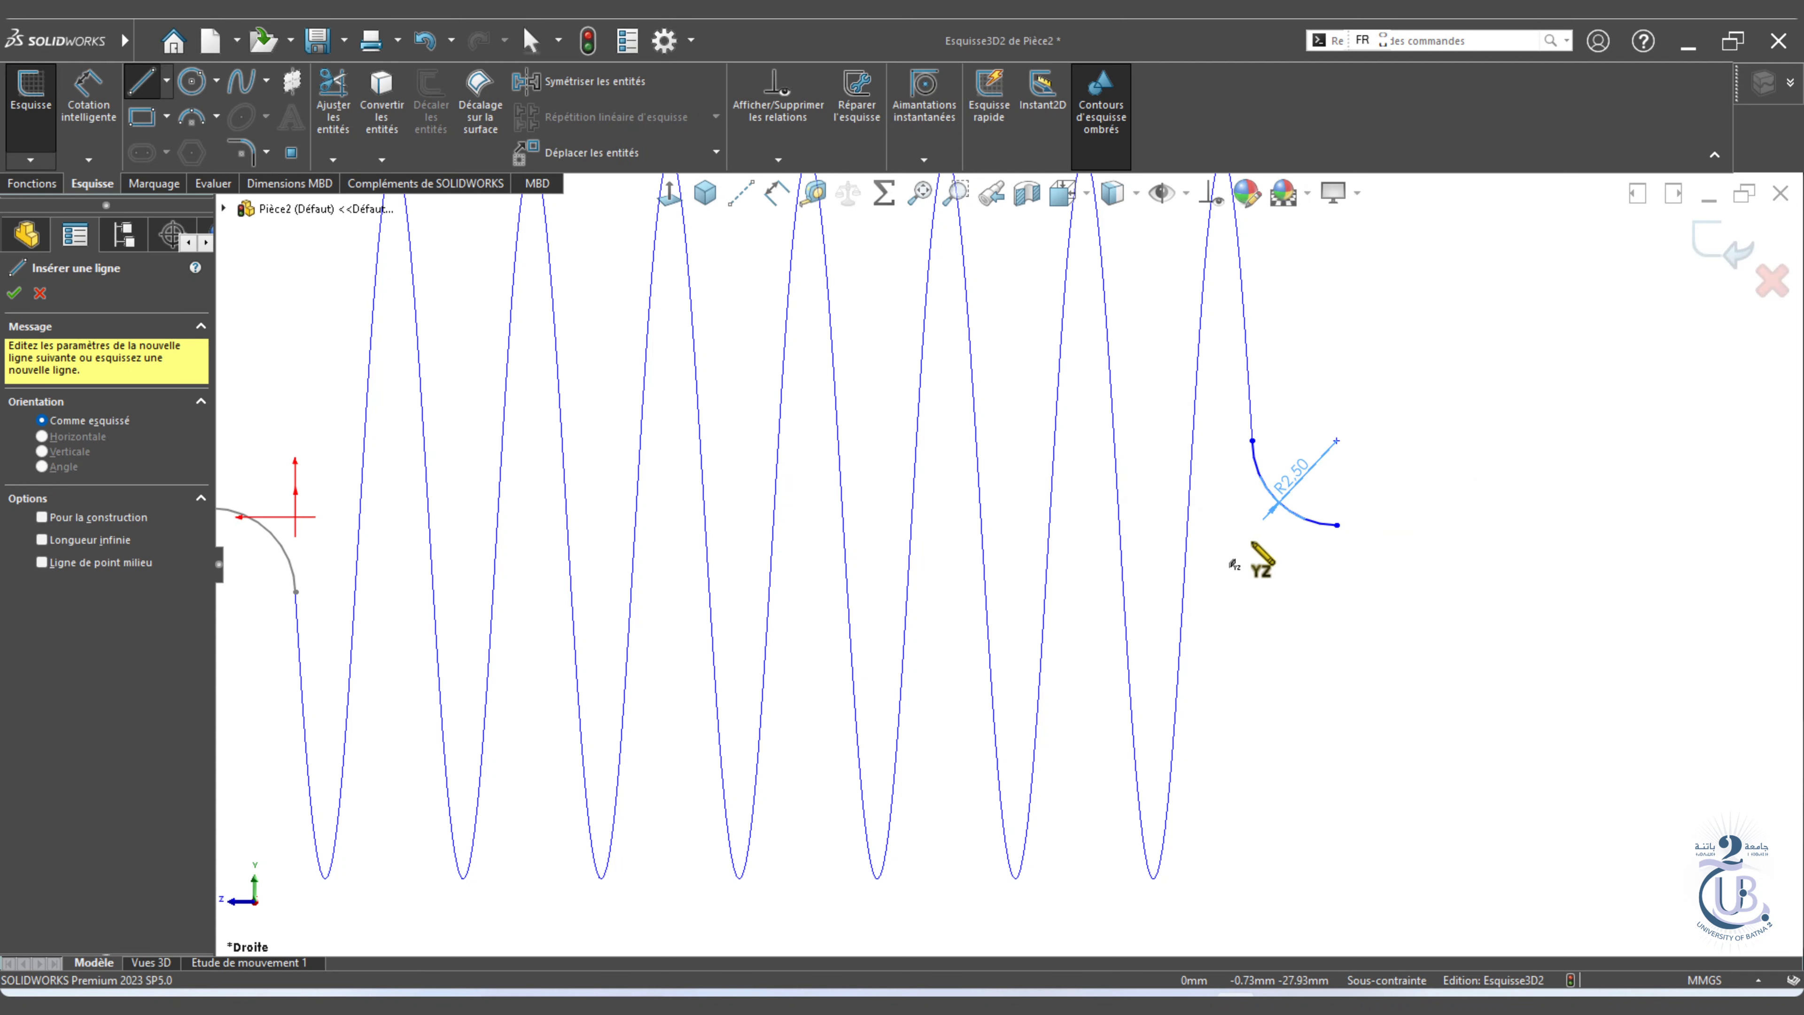
pyautogui.click(1338, 524)
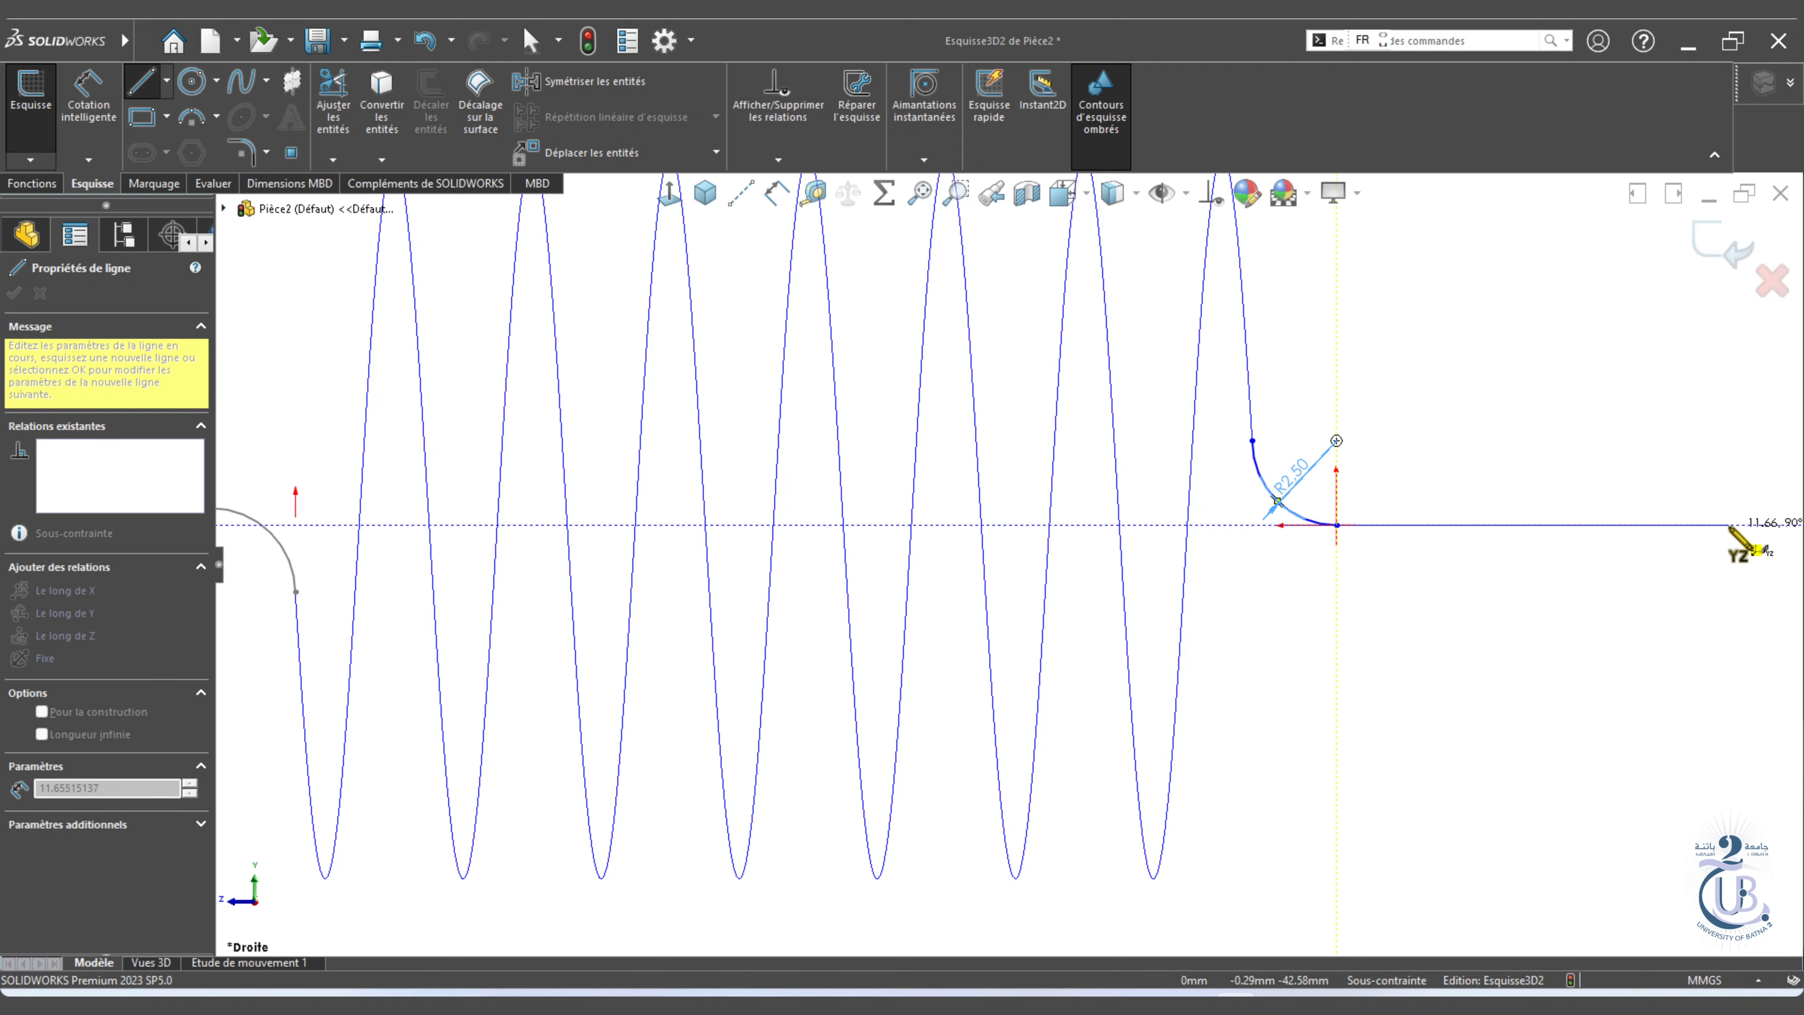
pyautogui.click(1735, 526)
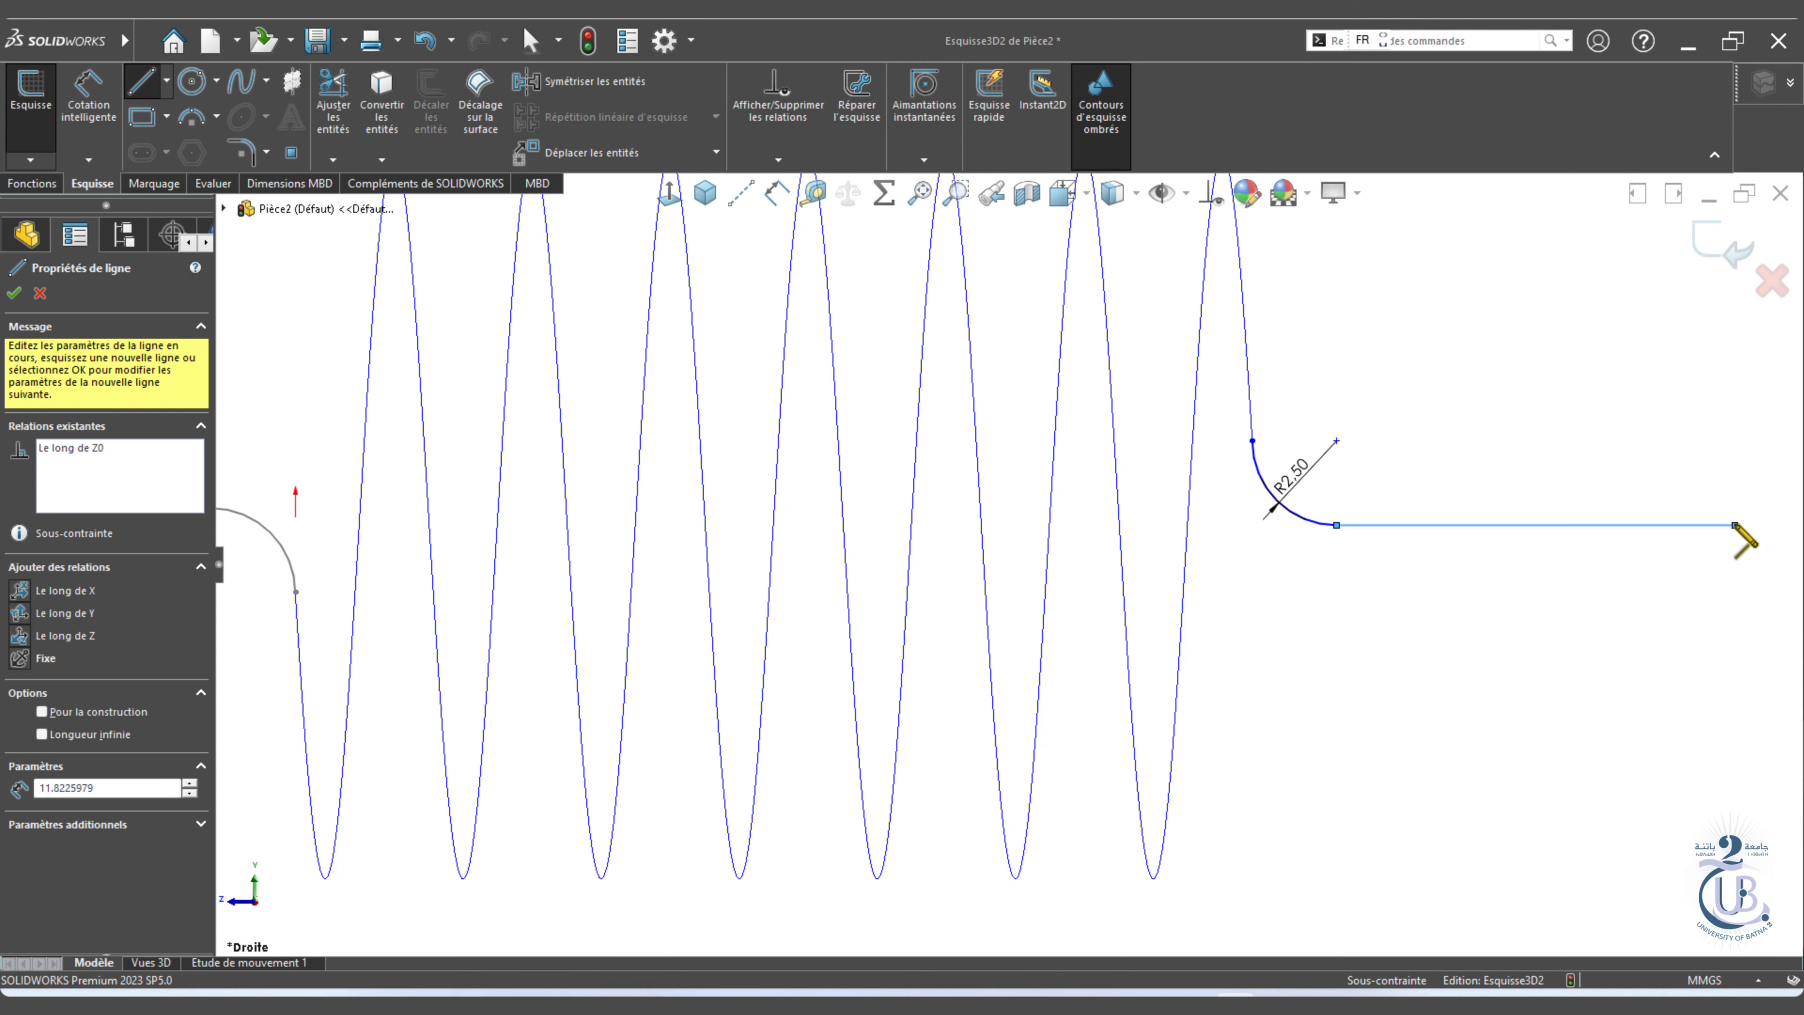
pyautogui.doubleClick(1738, 492)
# Set the rear leg line's length to 12 mm, close the 3D sketch and return to the isometric view.
pyautogui.click(780, 194)
pyautogui.click(1514, 525)
pyautogui.click(1514, 584)
pyautogui.write('1')
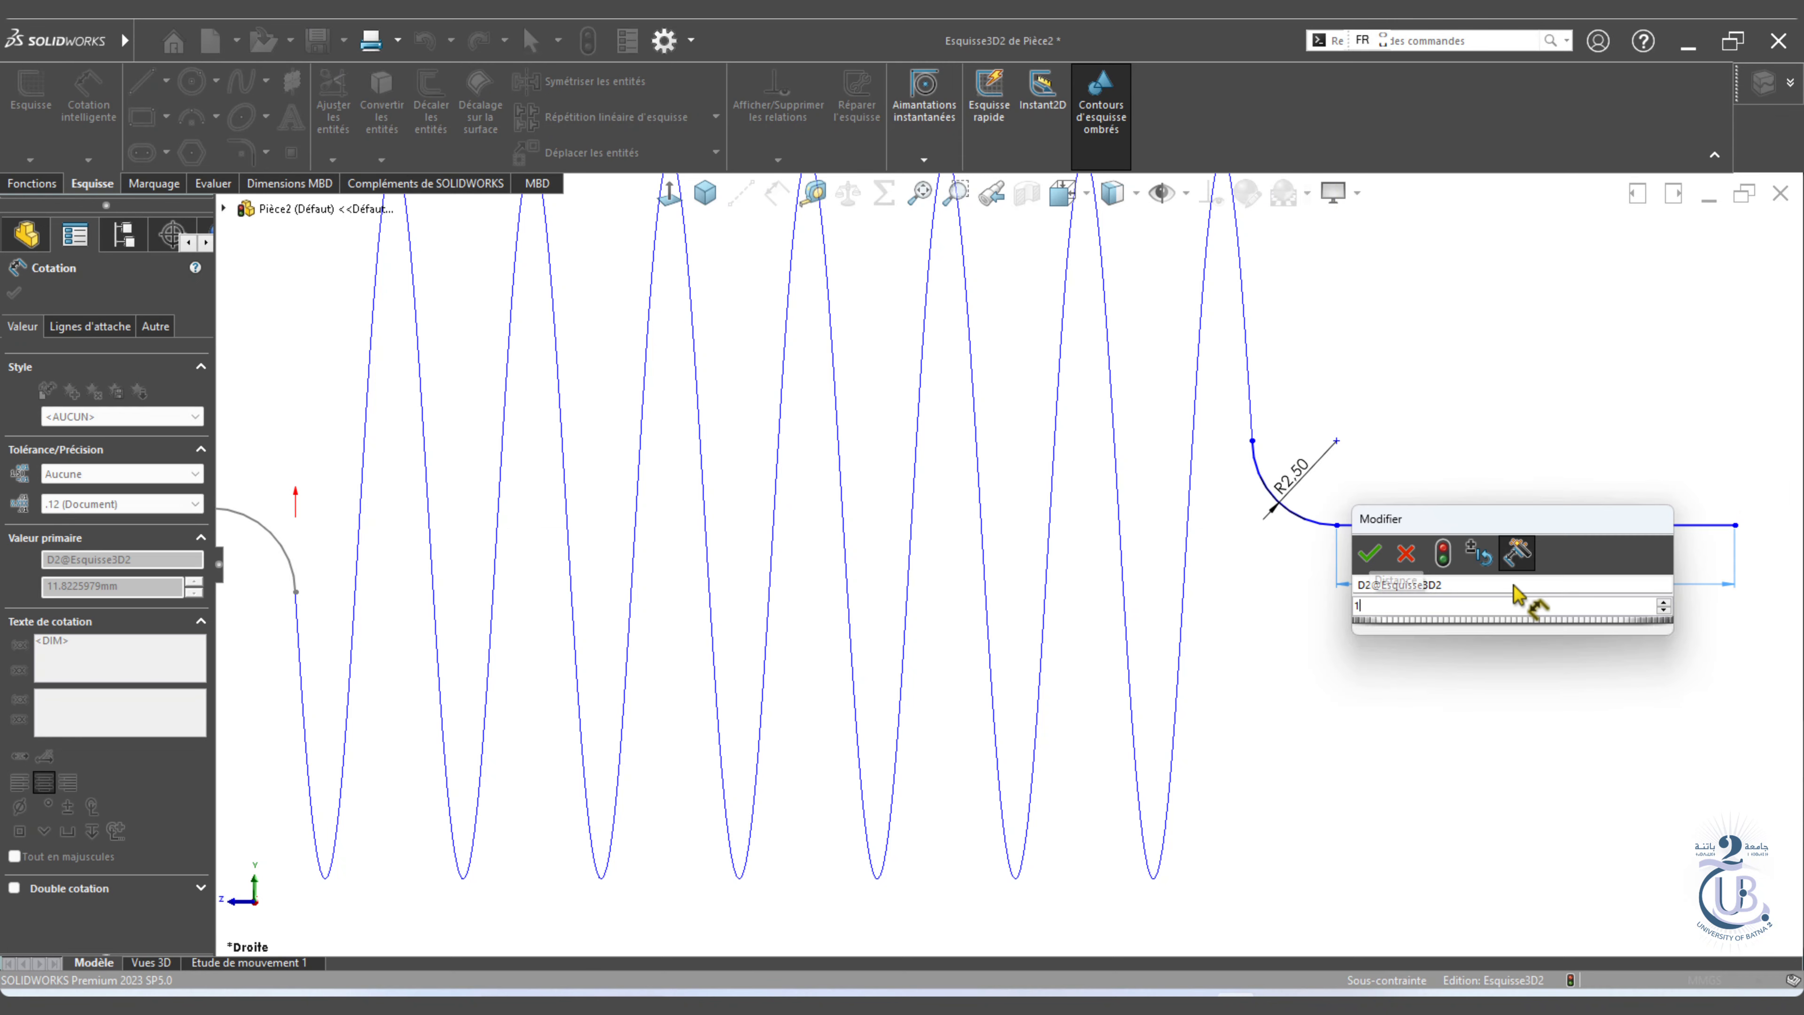
pyautogui.write('2')
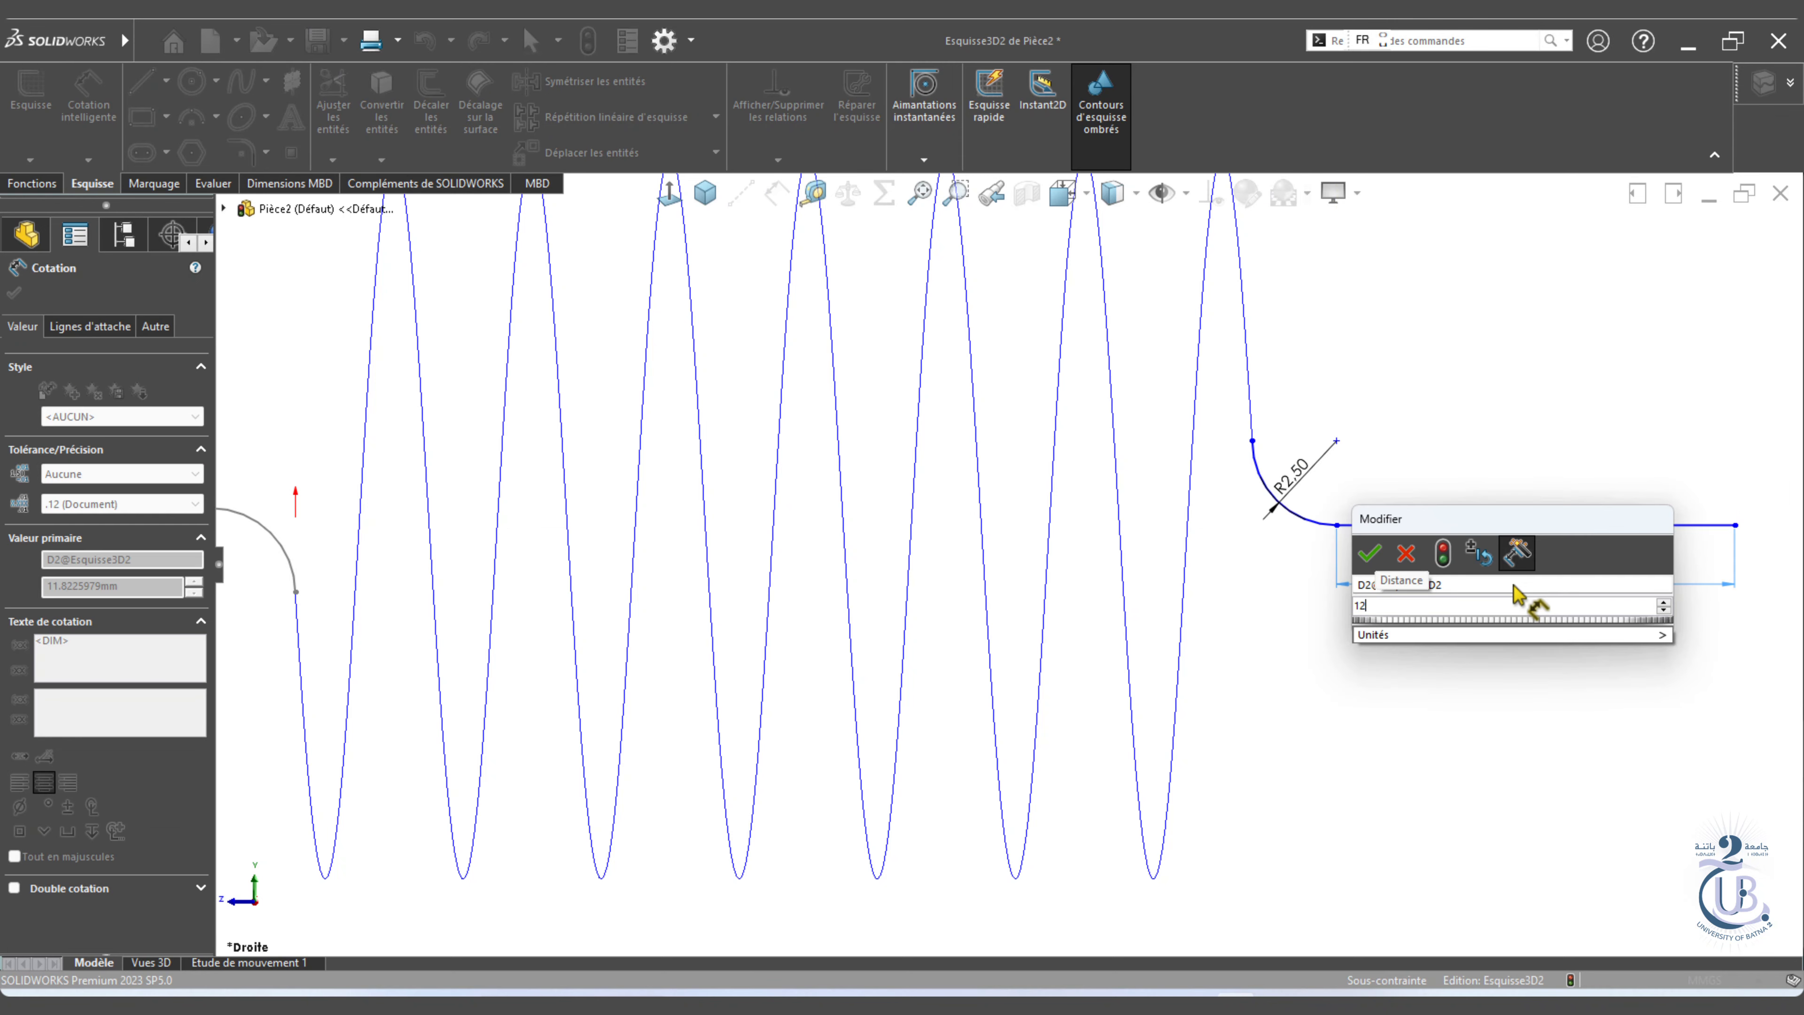
pyautogui.click(1369, 561)
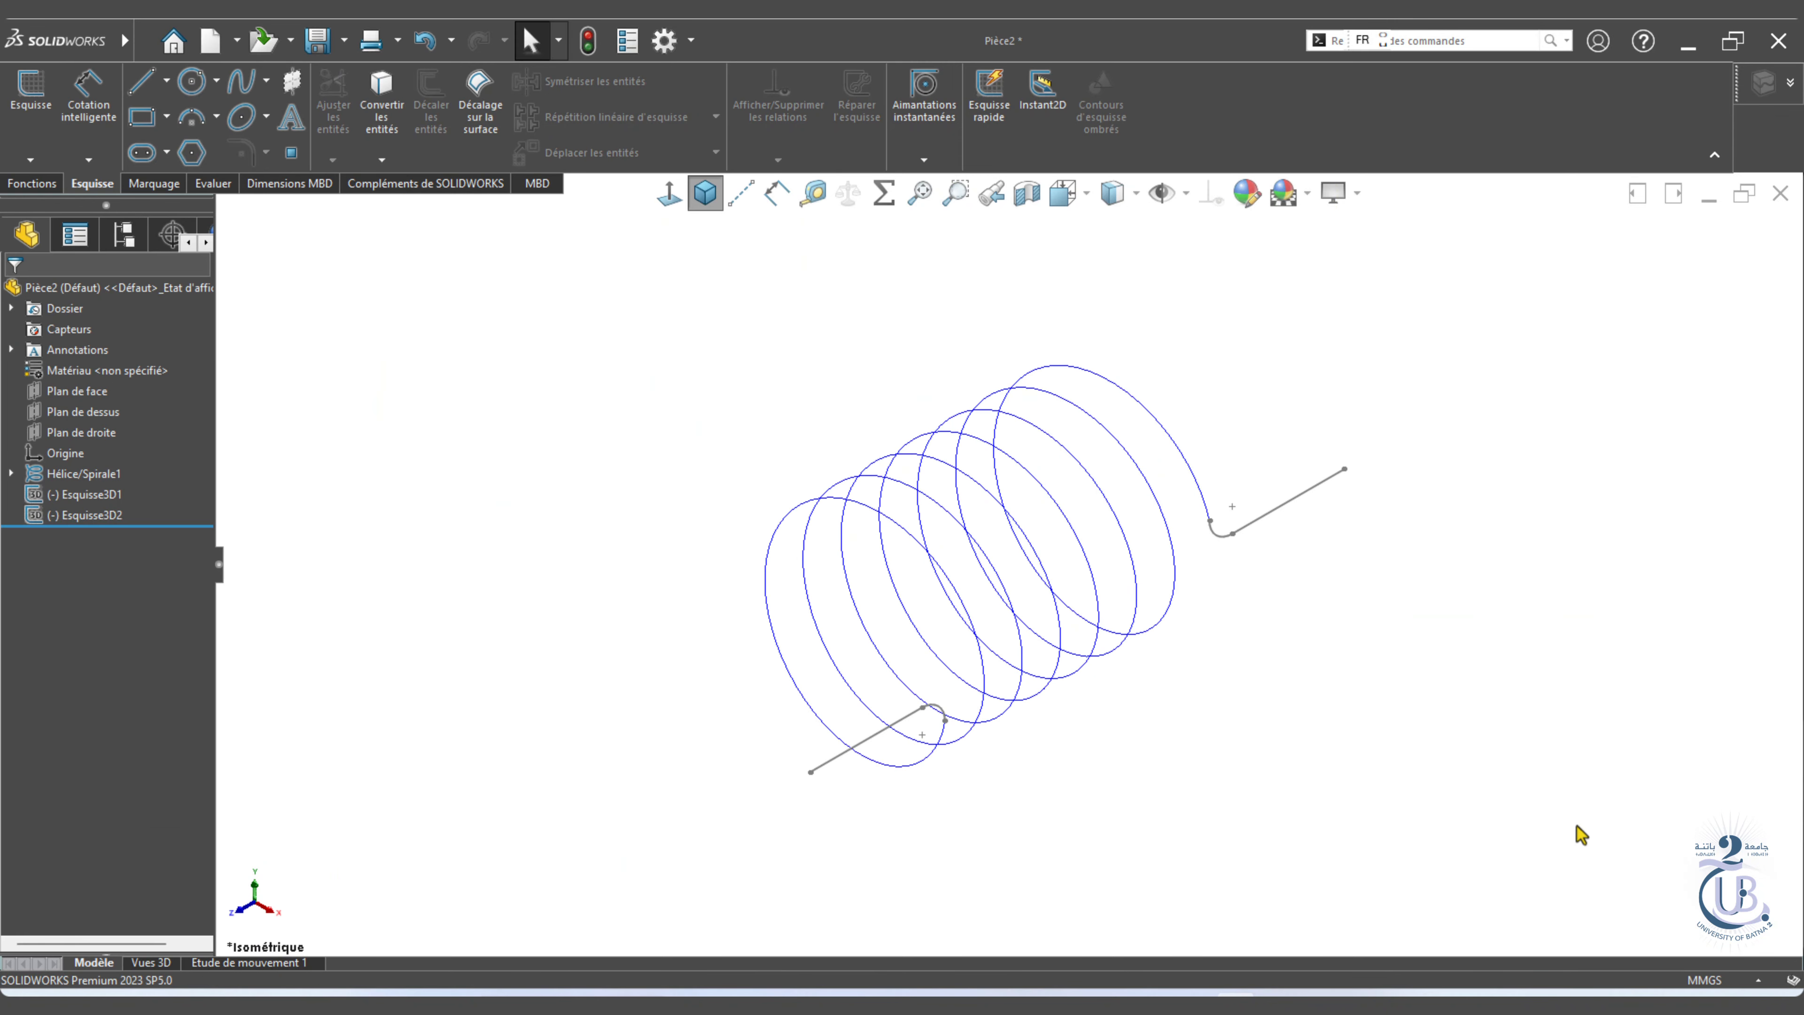
# Join the two 3D leg sketches and the helix into one composite curve.
pyautogui.click(1089, 203)
pyautogui.click(1103, 313)
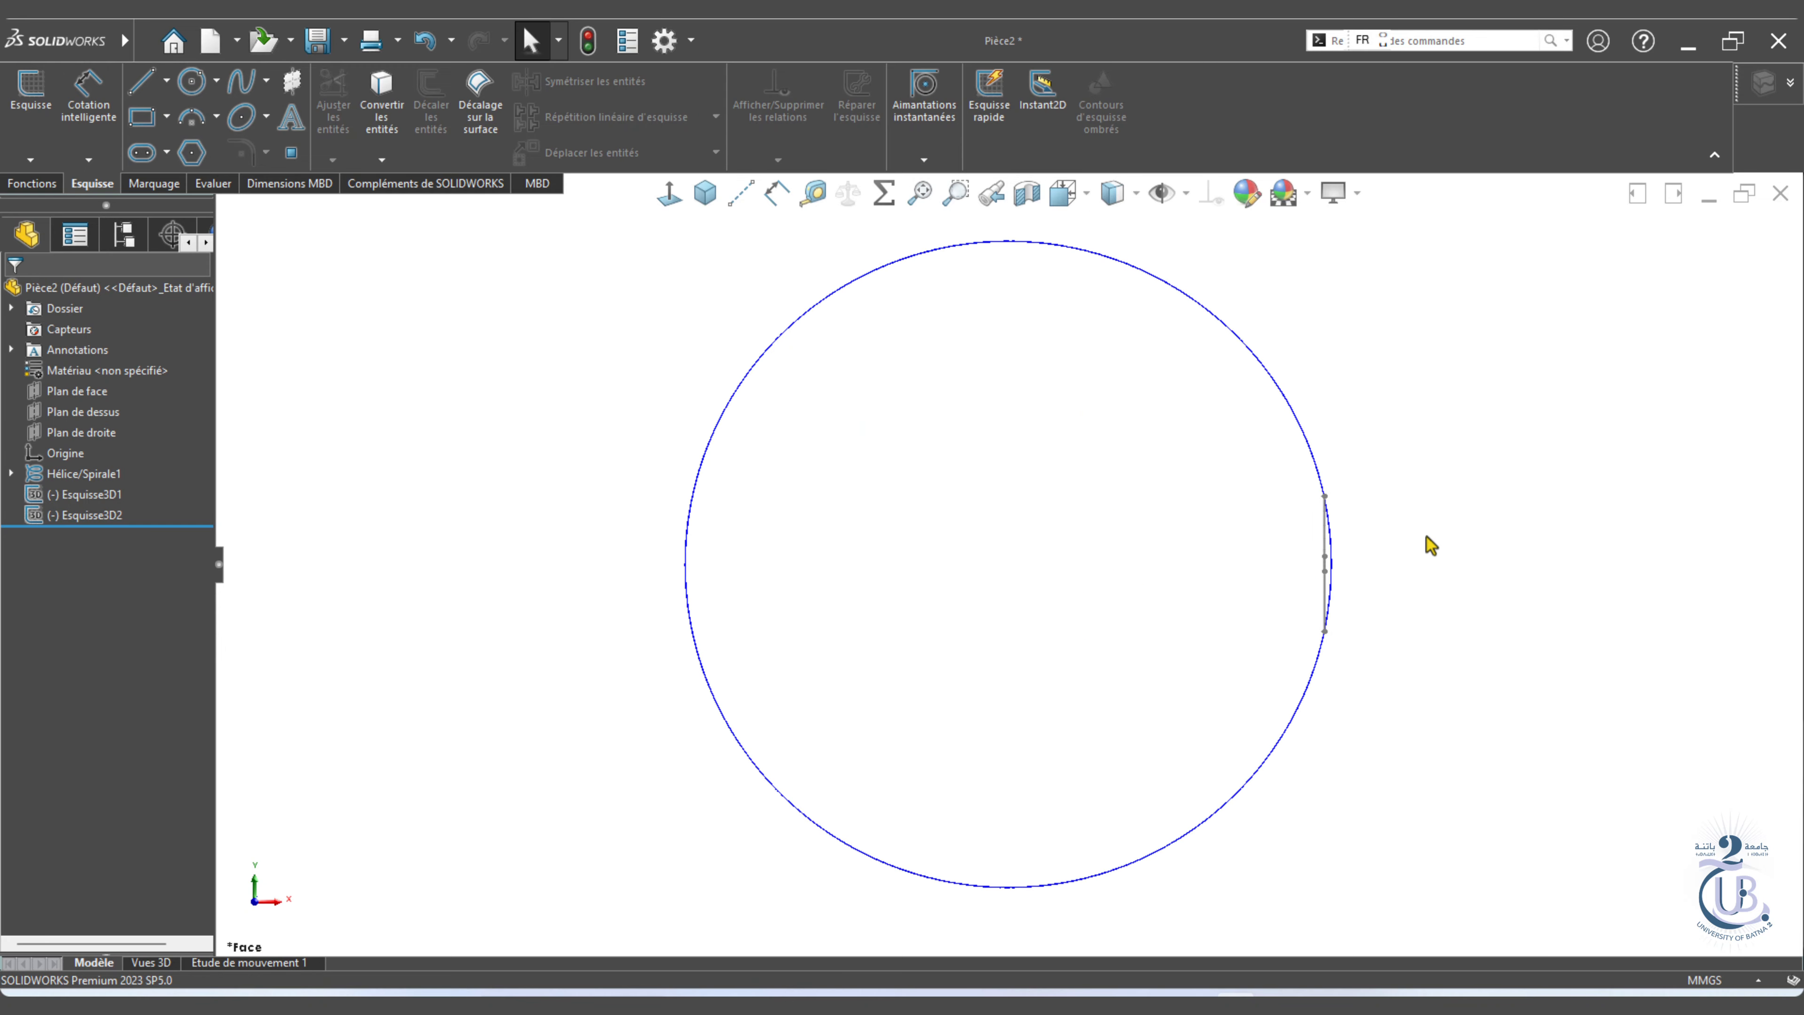
pyautogui.moveTo(1325, 577); pyautogui.dragTo(1373, 499, button='middle')
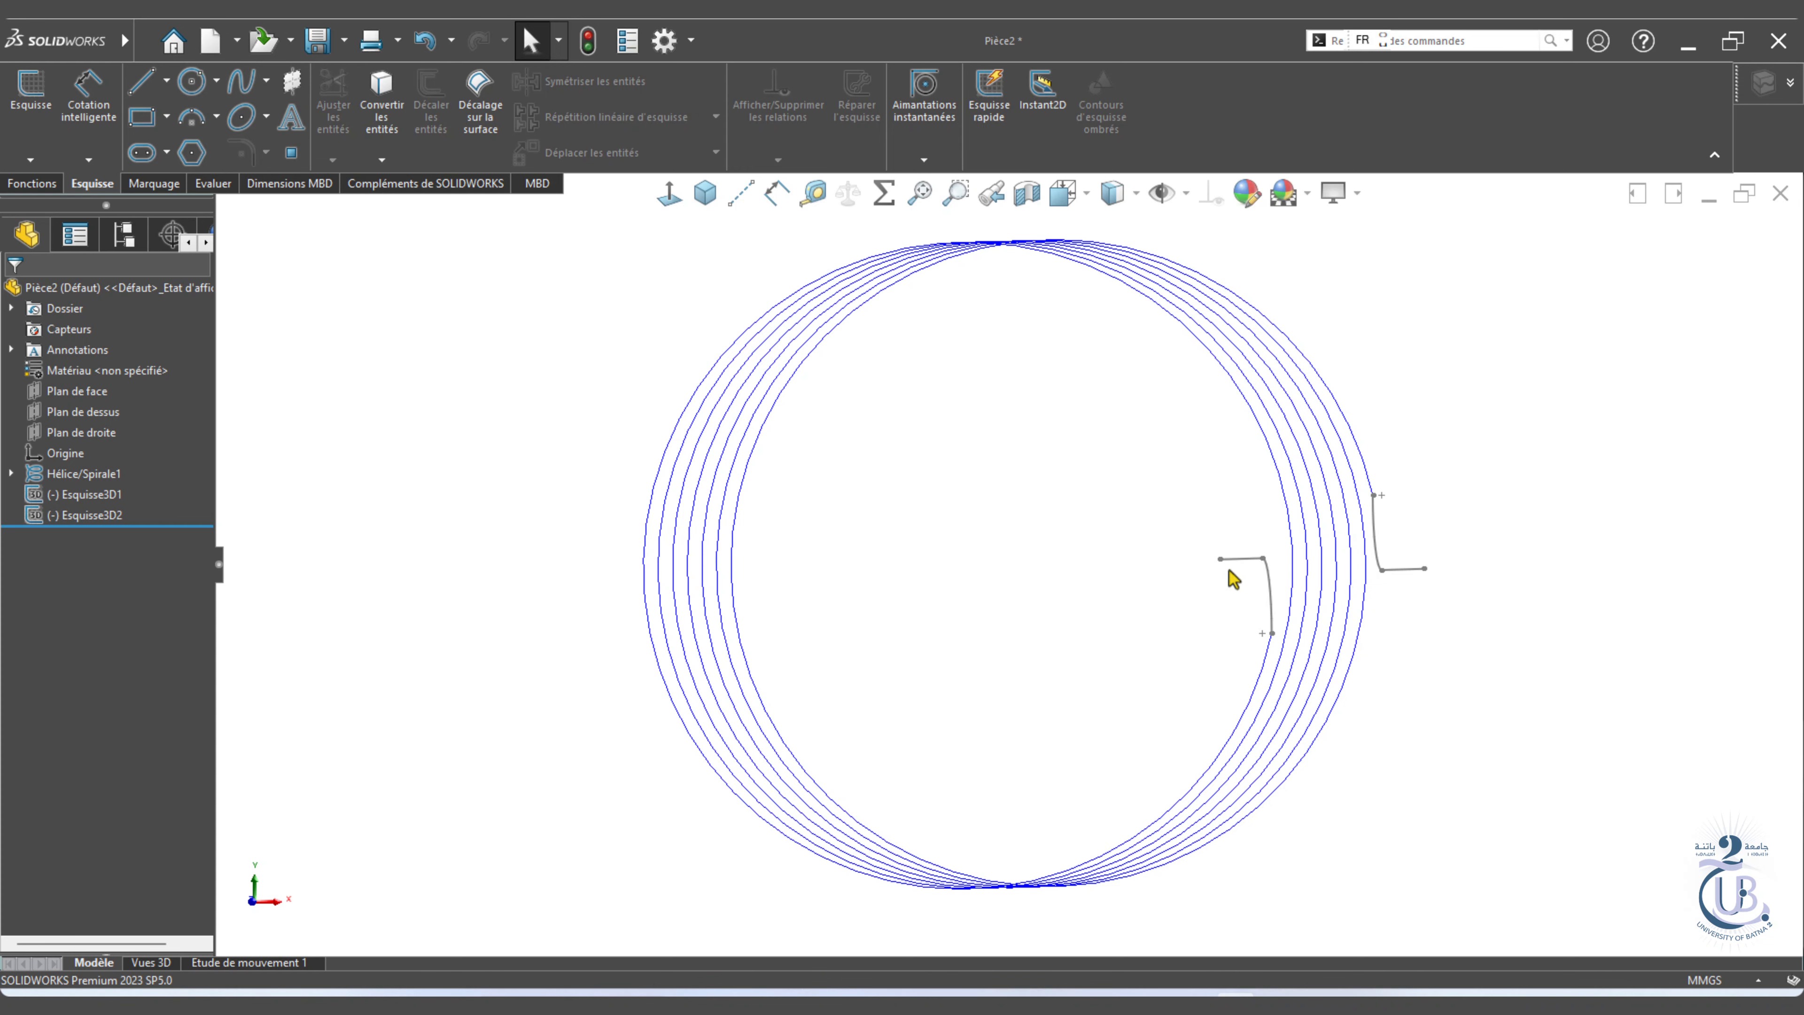
pyautogui.click(706, 193)
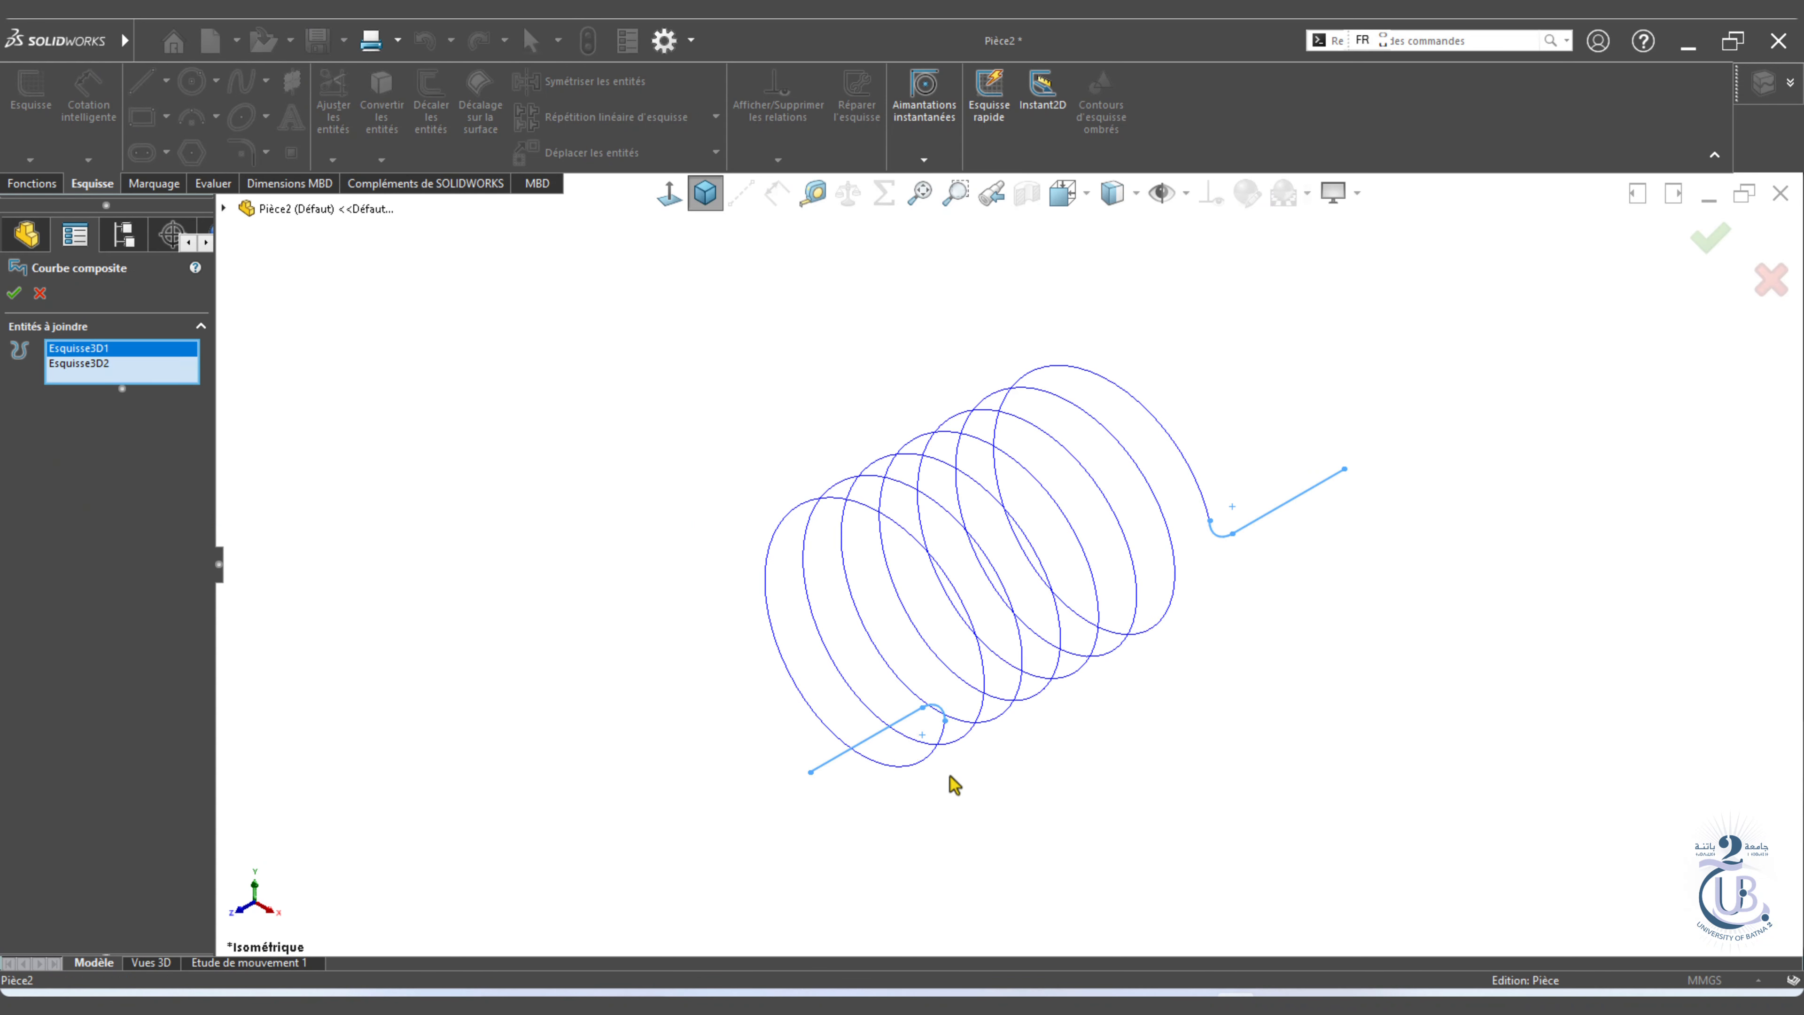
pyautogui.click(913, 765)
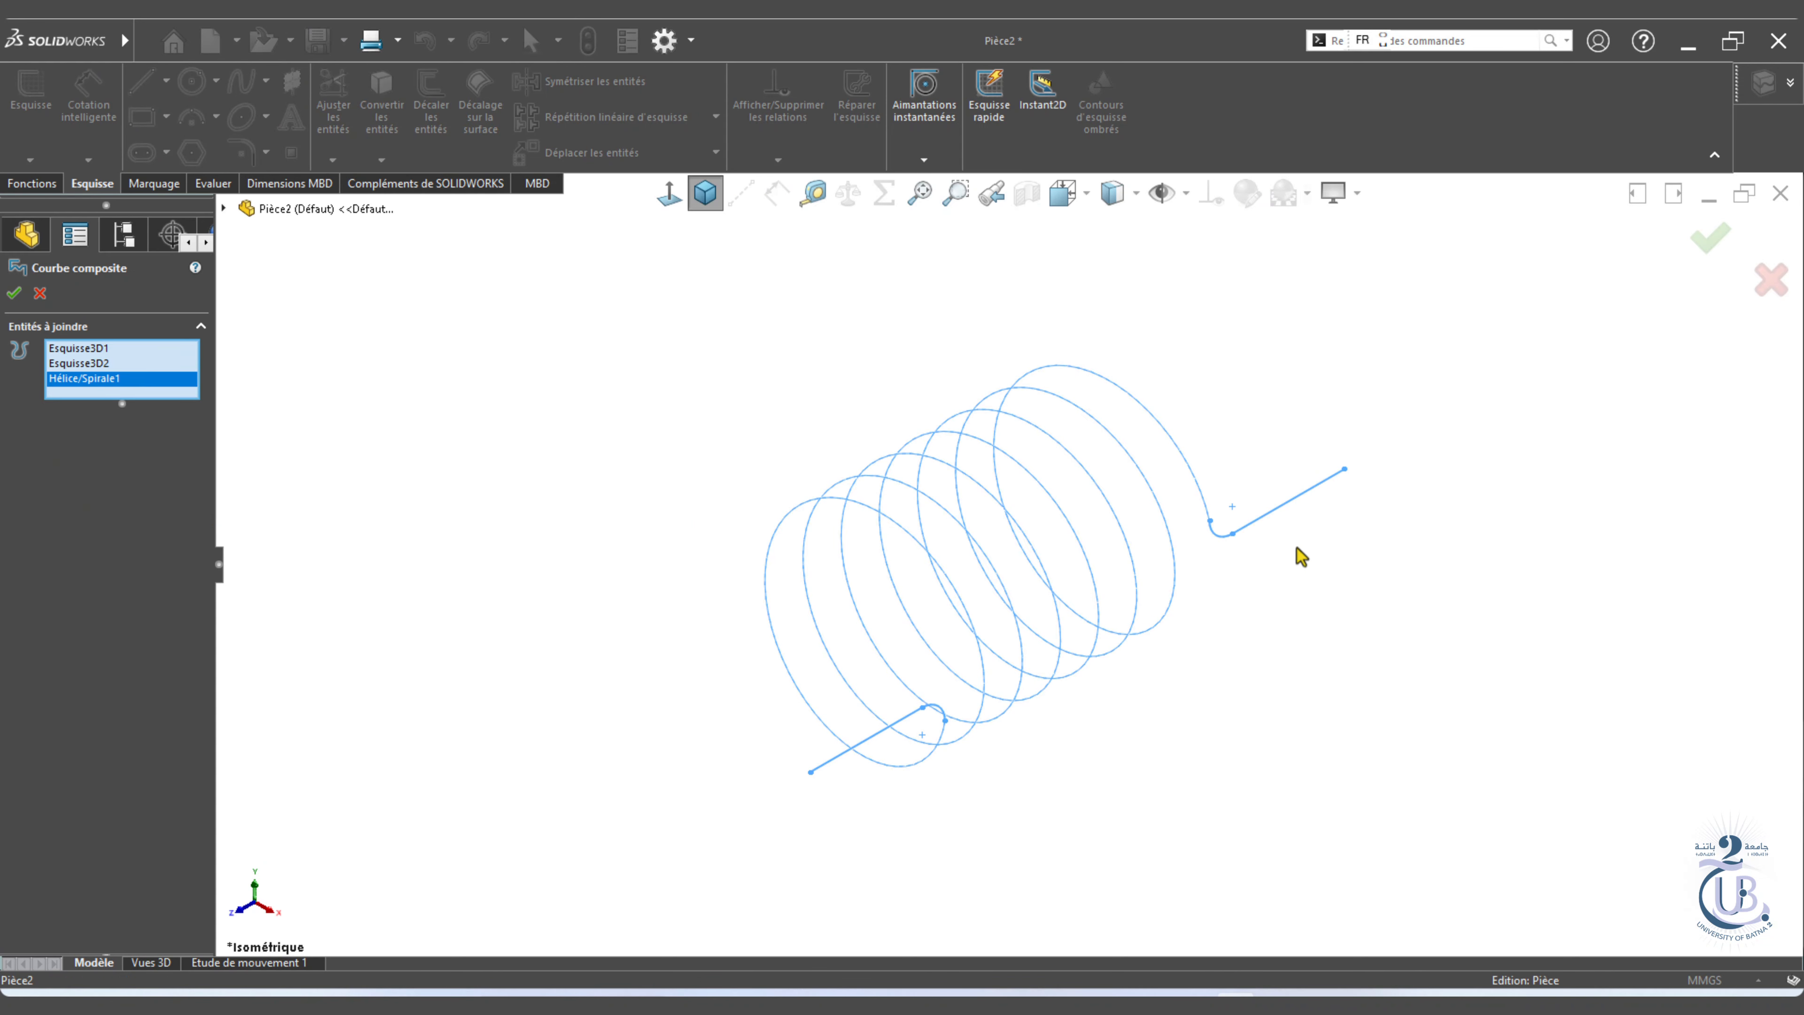
pyautogui.press('Return')
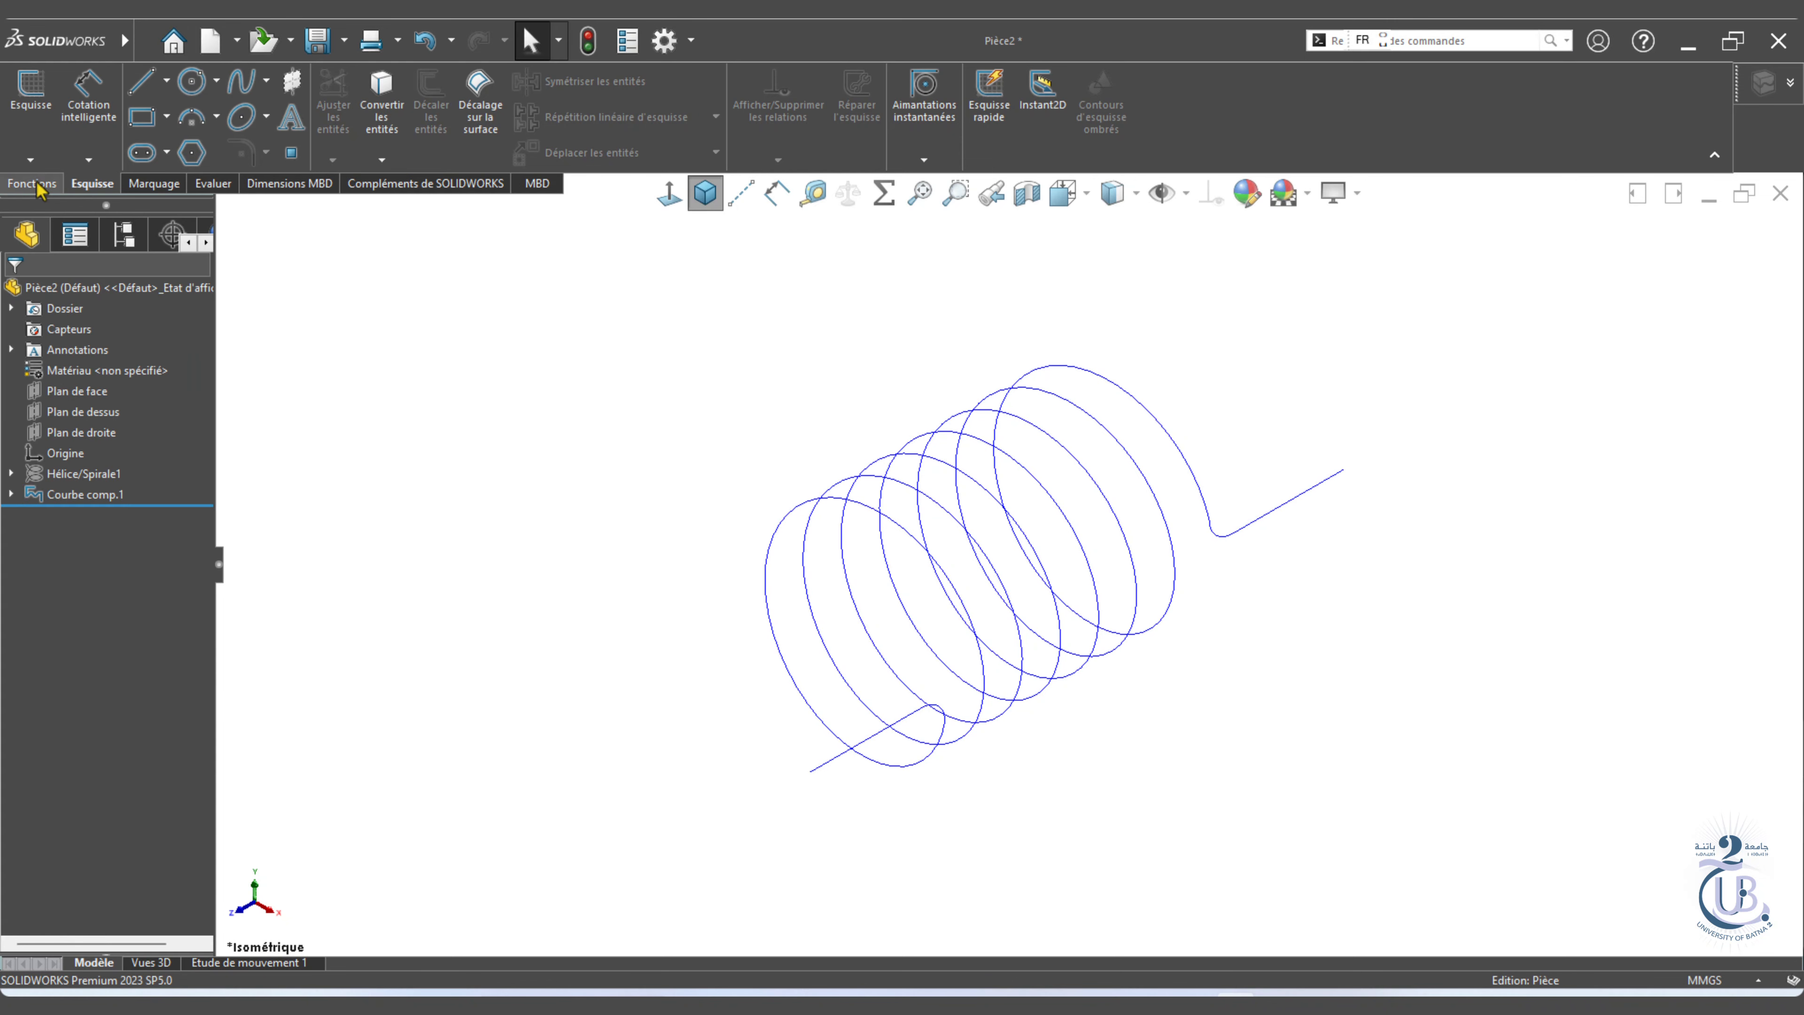
# Sweep a circular profile of 4 mm diameter along the composite curve to form the spring wire.
pyautogui.click(32, 183)
pyautogui.click(243, 87)
pyautogui.click(86, 363)
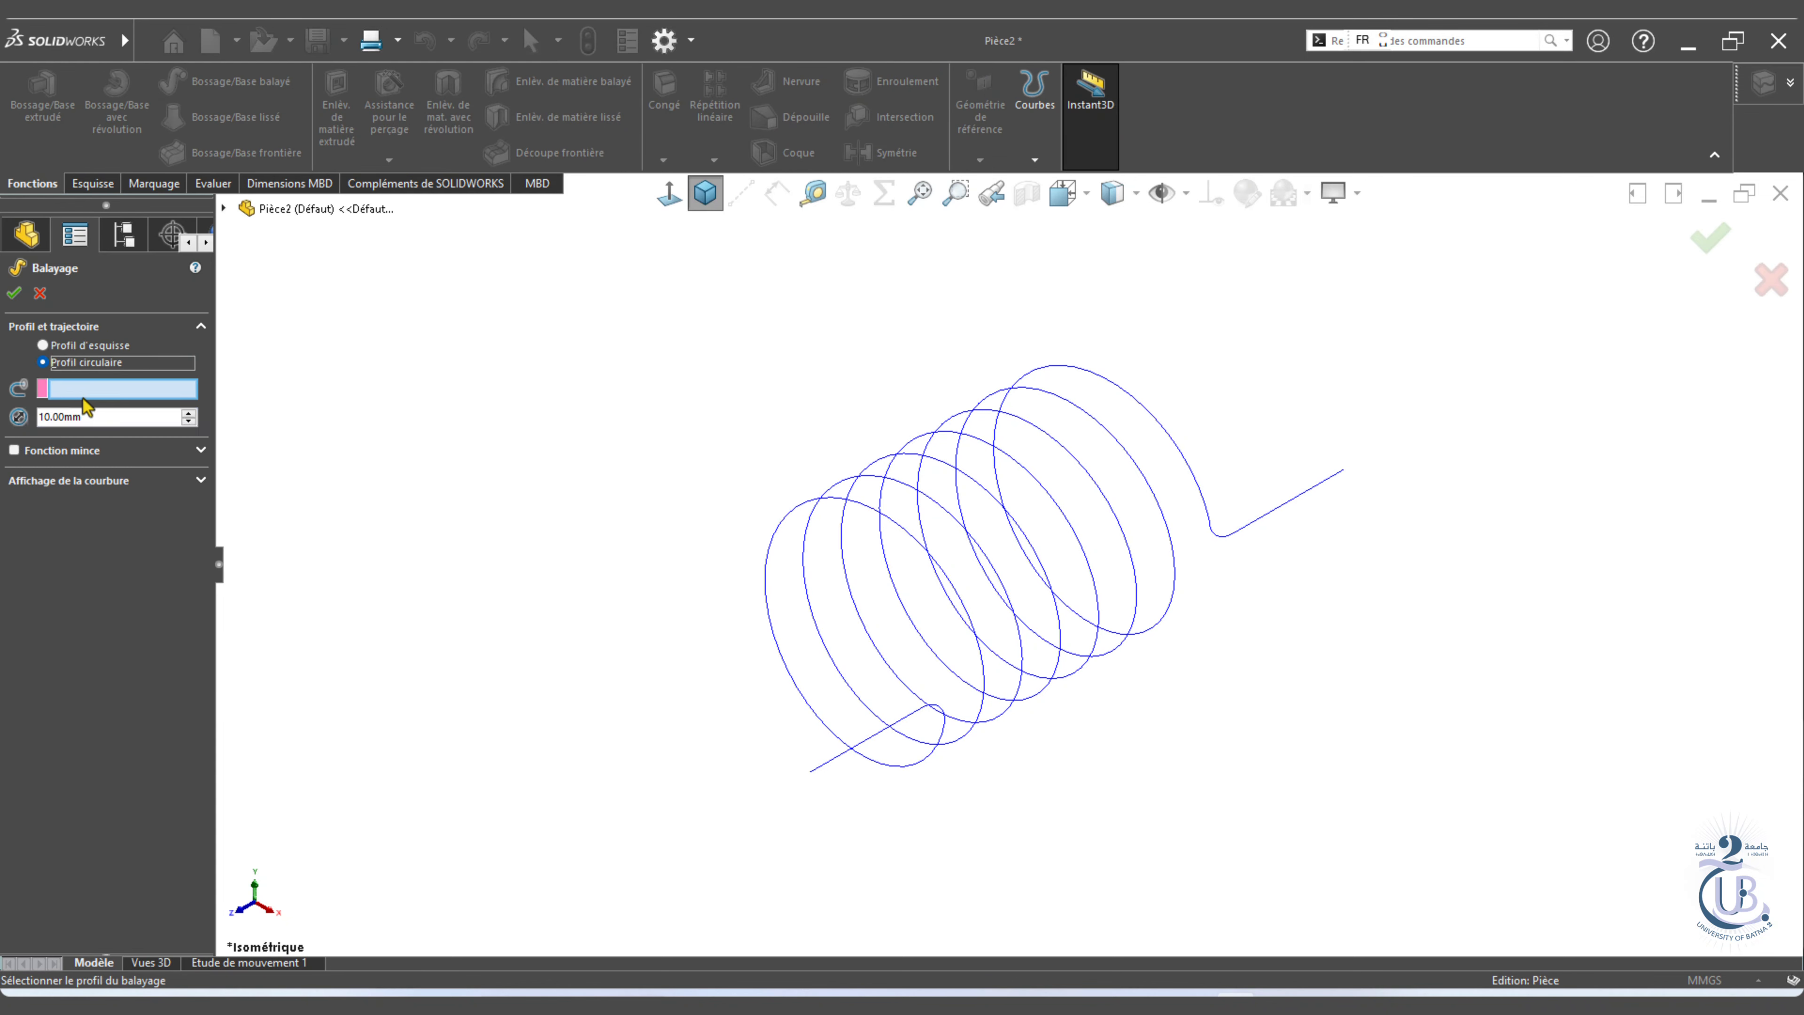
pyautogui.doubleClick(78, 416)
pyautogui.write('4')
pyautogui.moveTo(149, 435)
pyautogui.click(215, 591)
pyautogui.click(105, 391)
pyautogui.click(819, 767)
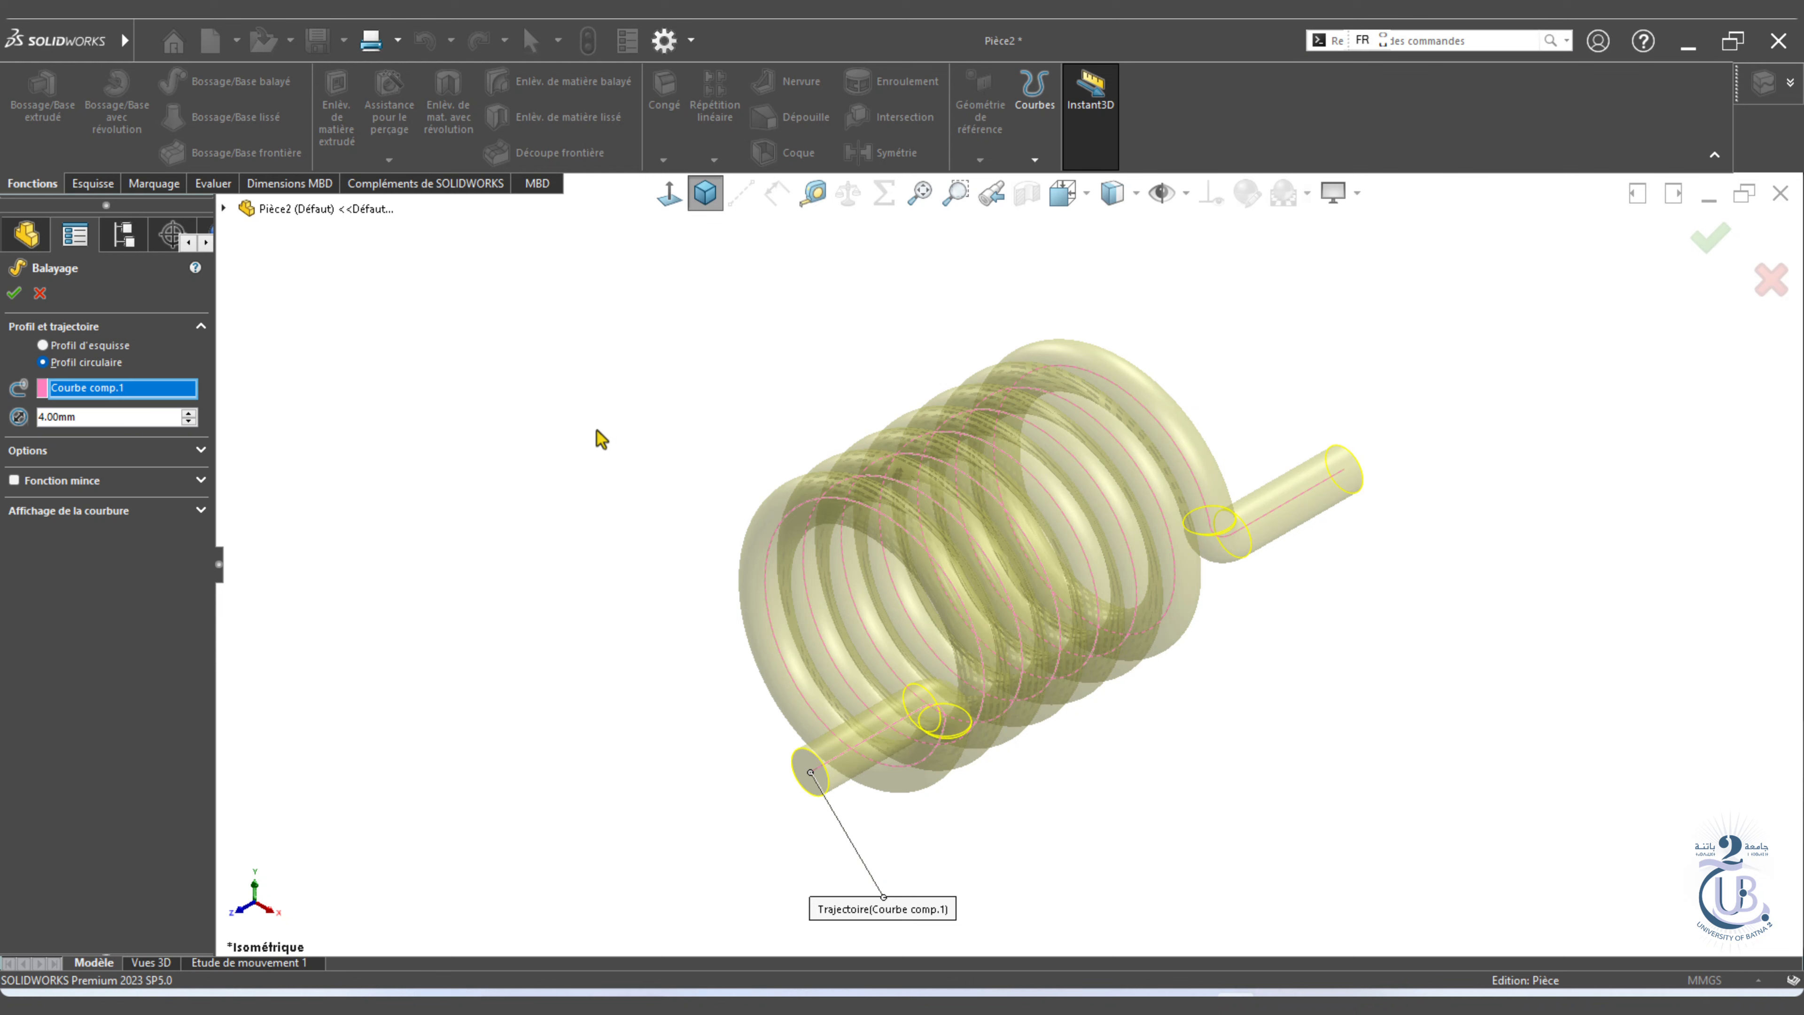
pyautogui.click(16, 294)
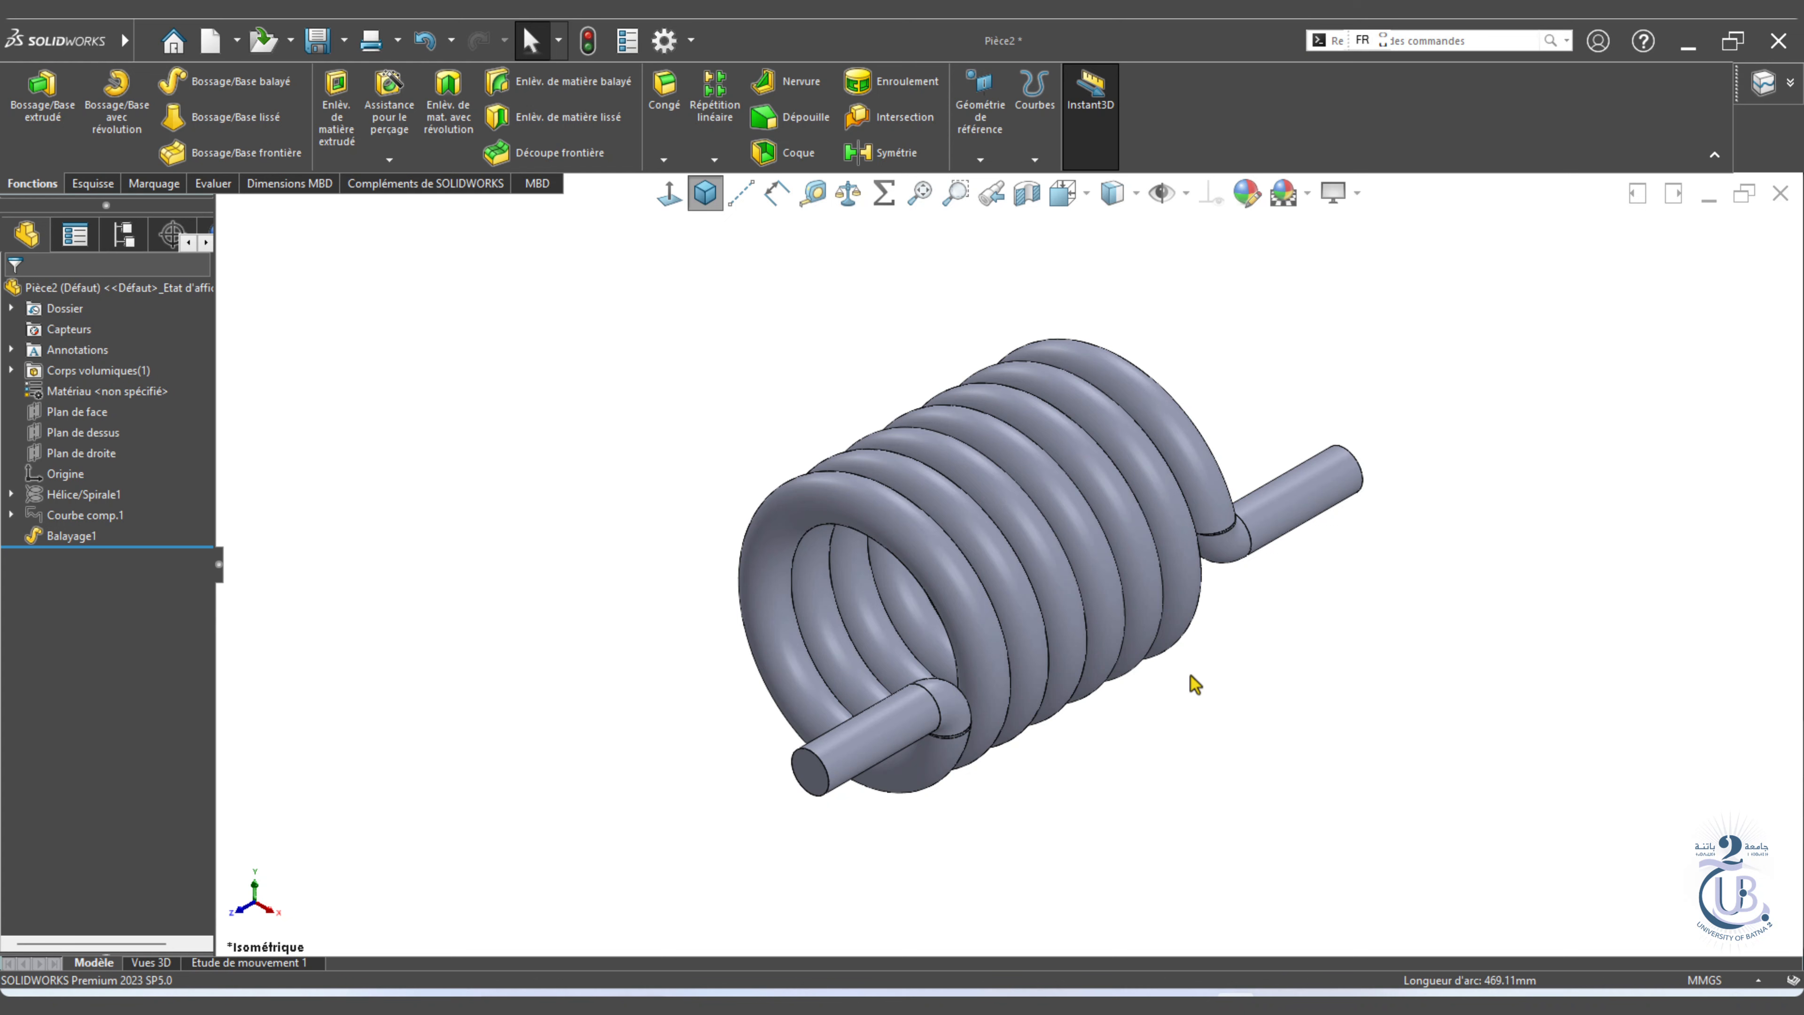
# Inspect the swept spring and its legs from the front and at an angle, ending in a fitted isometric view.
pyautogui.click(1069, 193)
pyautogui.click(1106, 312)
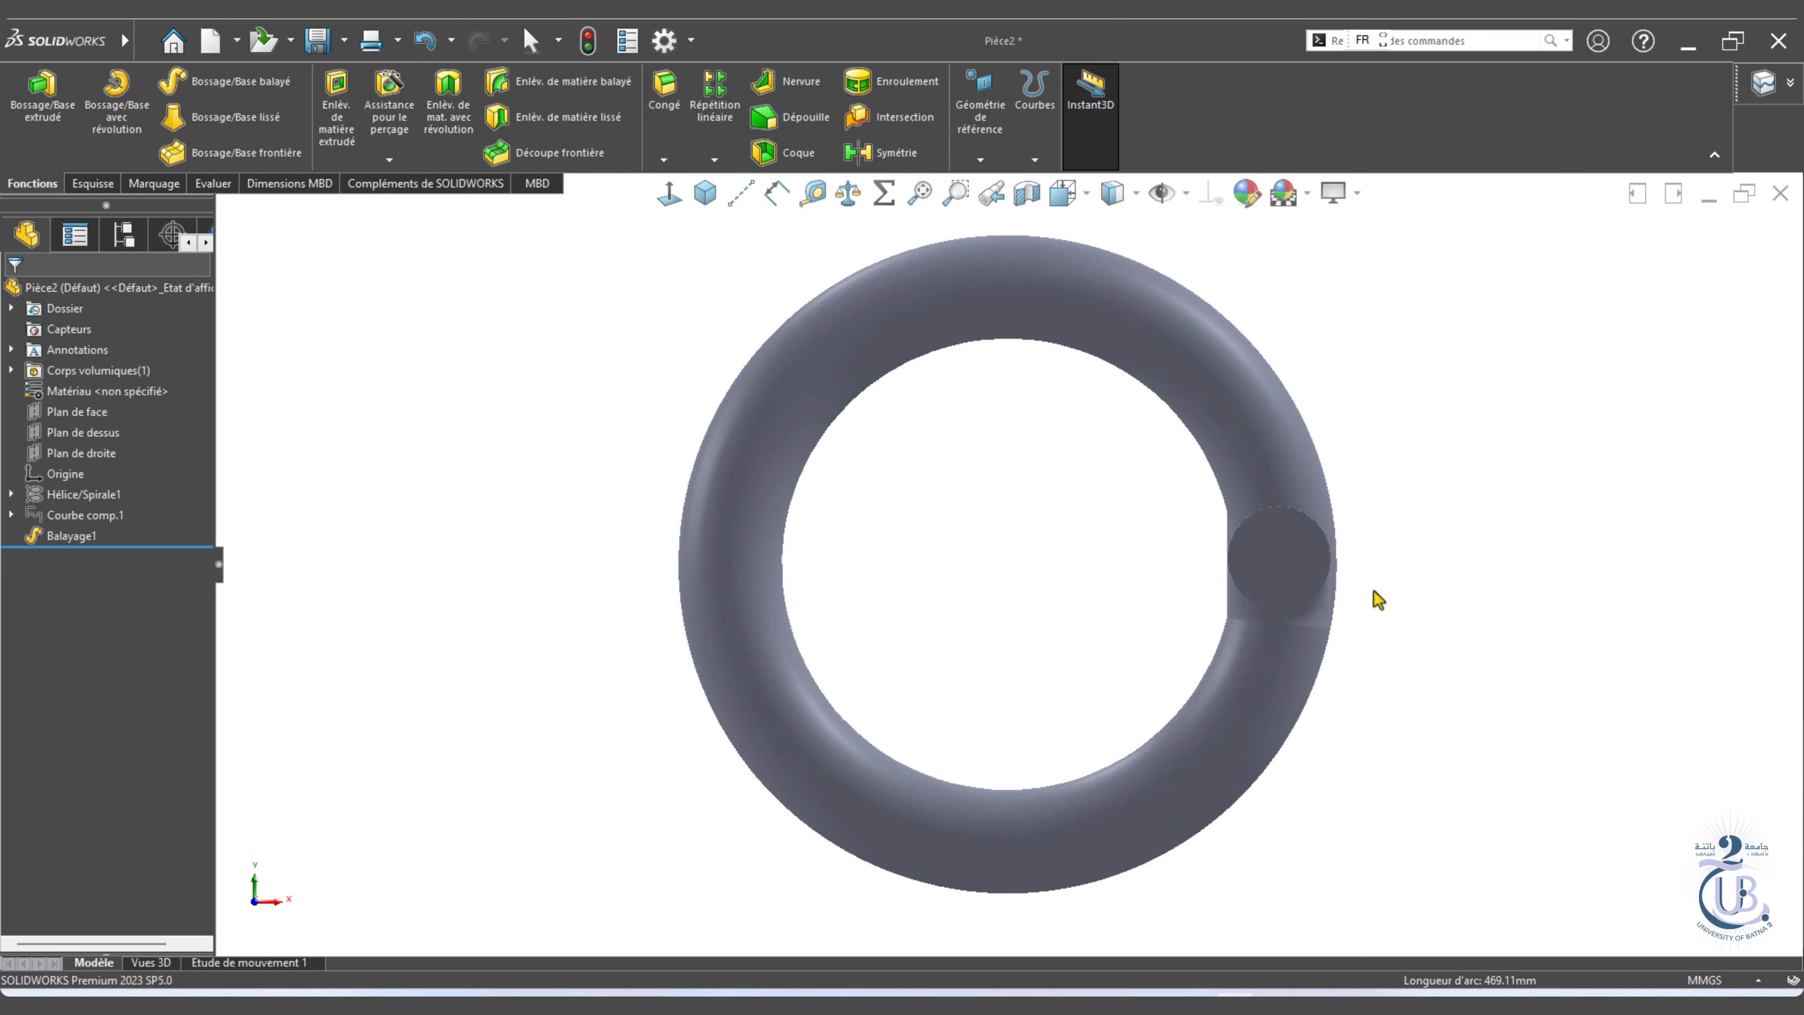
pyautogui.moveTo(1309, 577); pyautogui.dragTo(1554, 640, button='middle')
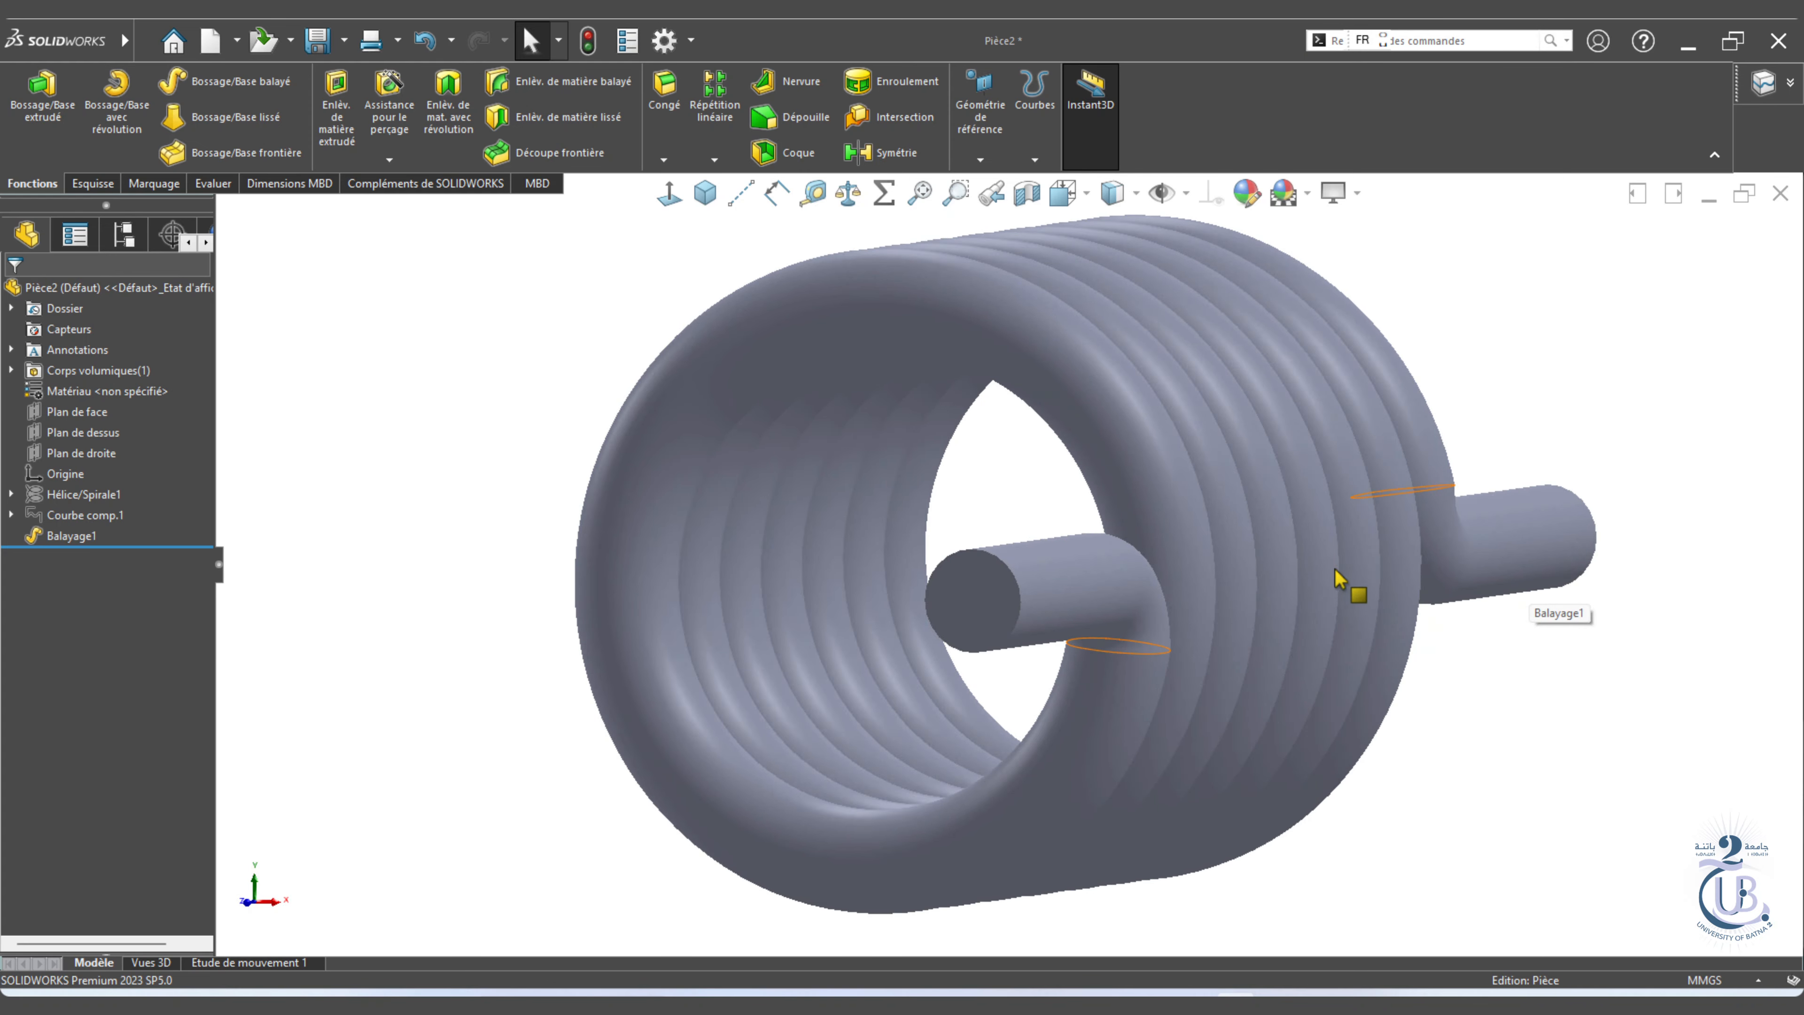
pyautogui.press('f')
pyautogui.hotkey('ctrl', '7')
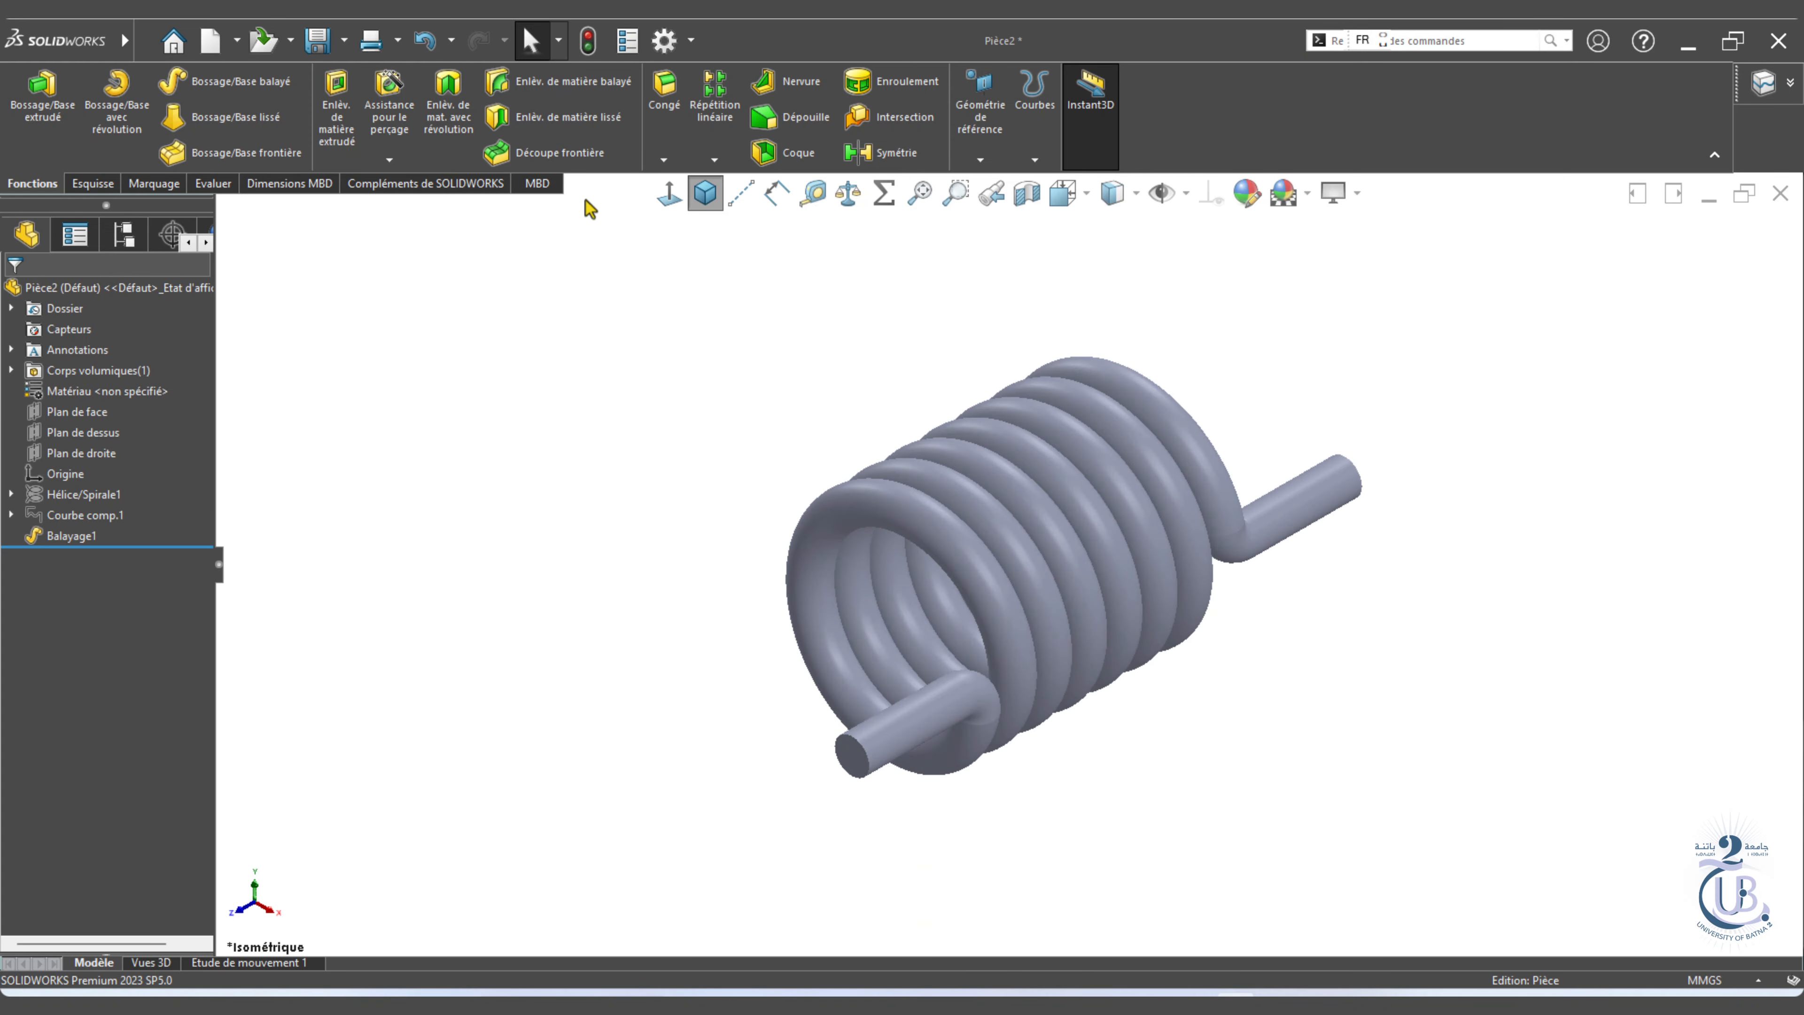
# Switch to a new part and sketch a circle centred on the origin of the front plane with a diameter of 21.5 mm.
pyautogui.click(1194, 995)
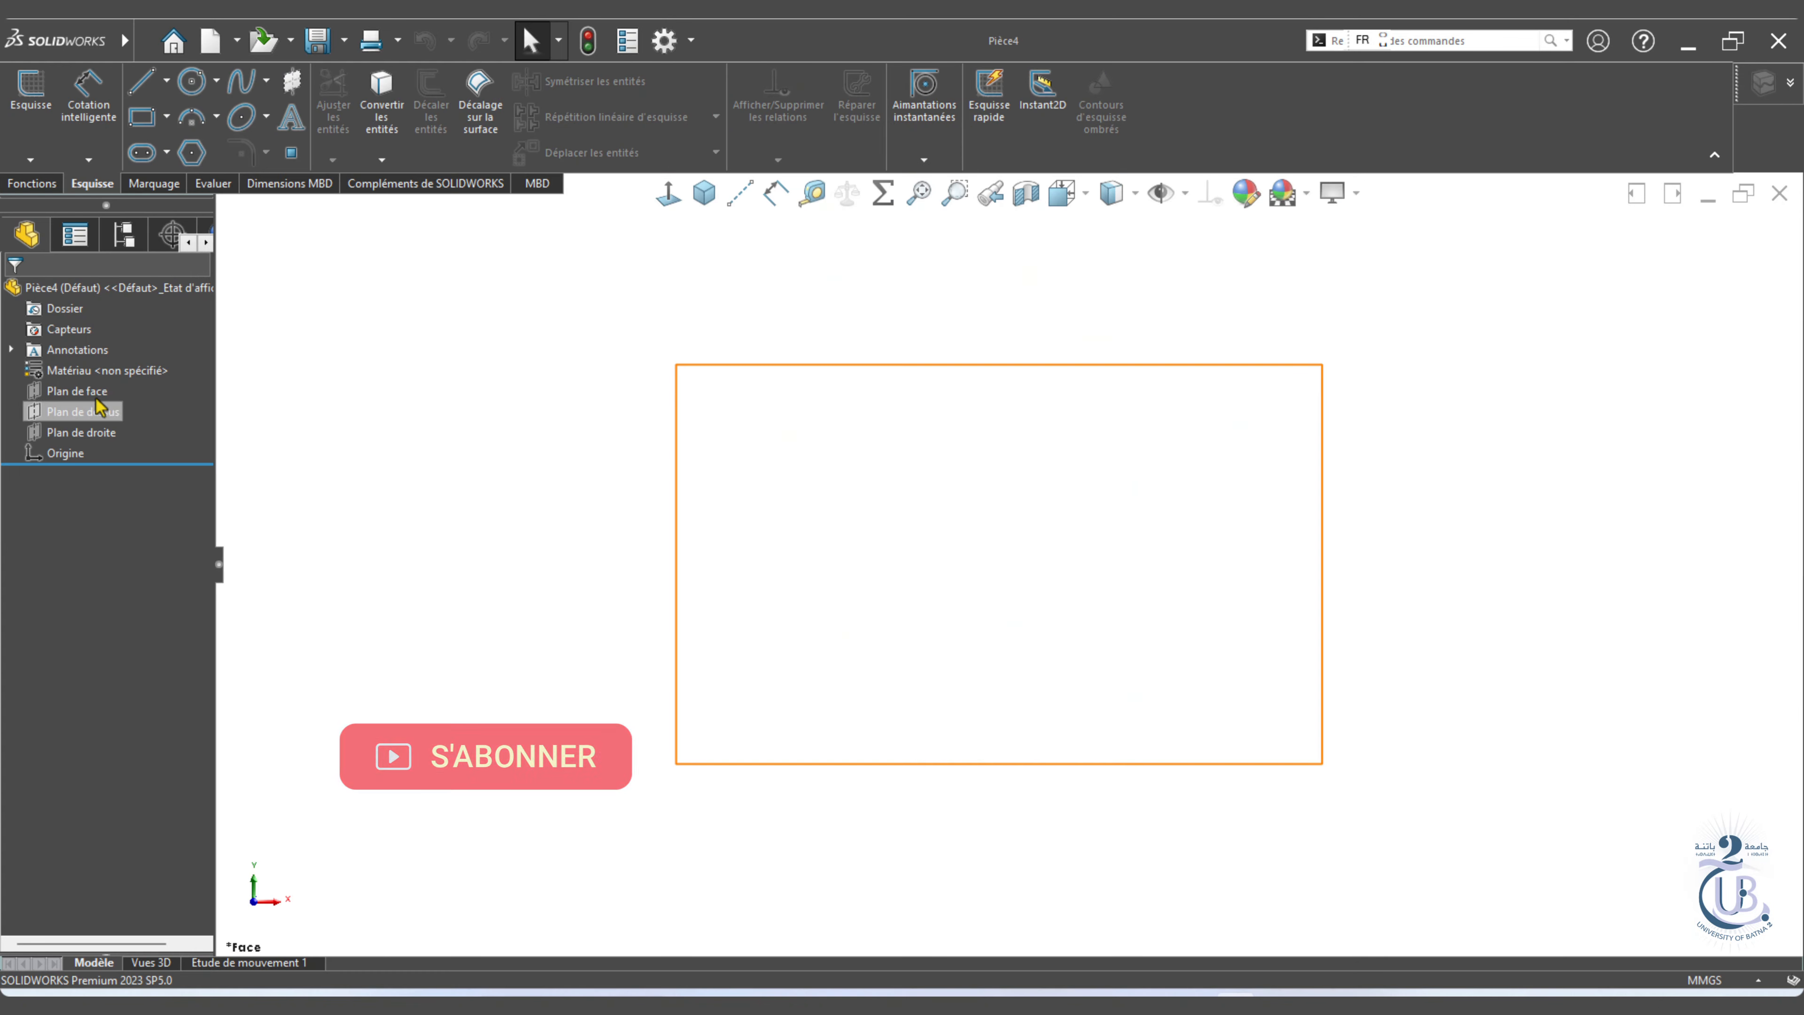
pyautogui.click(97, 393)
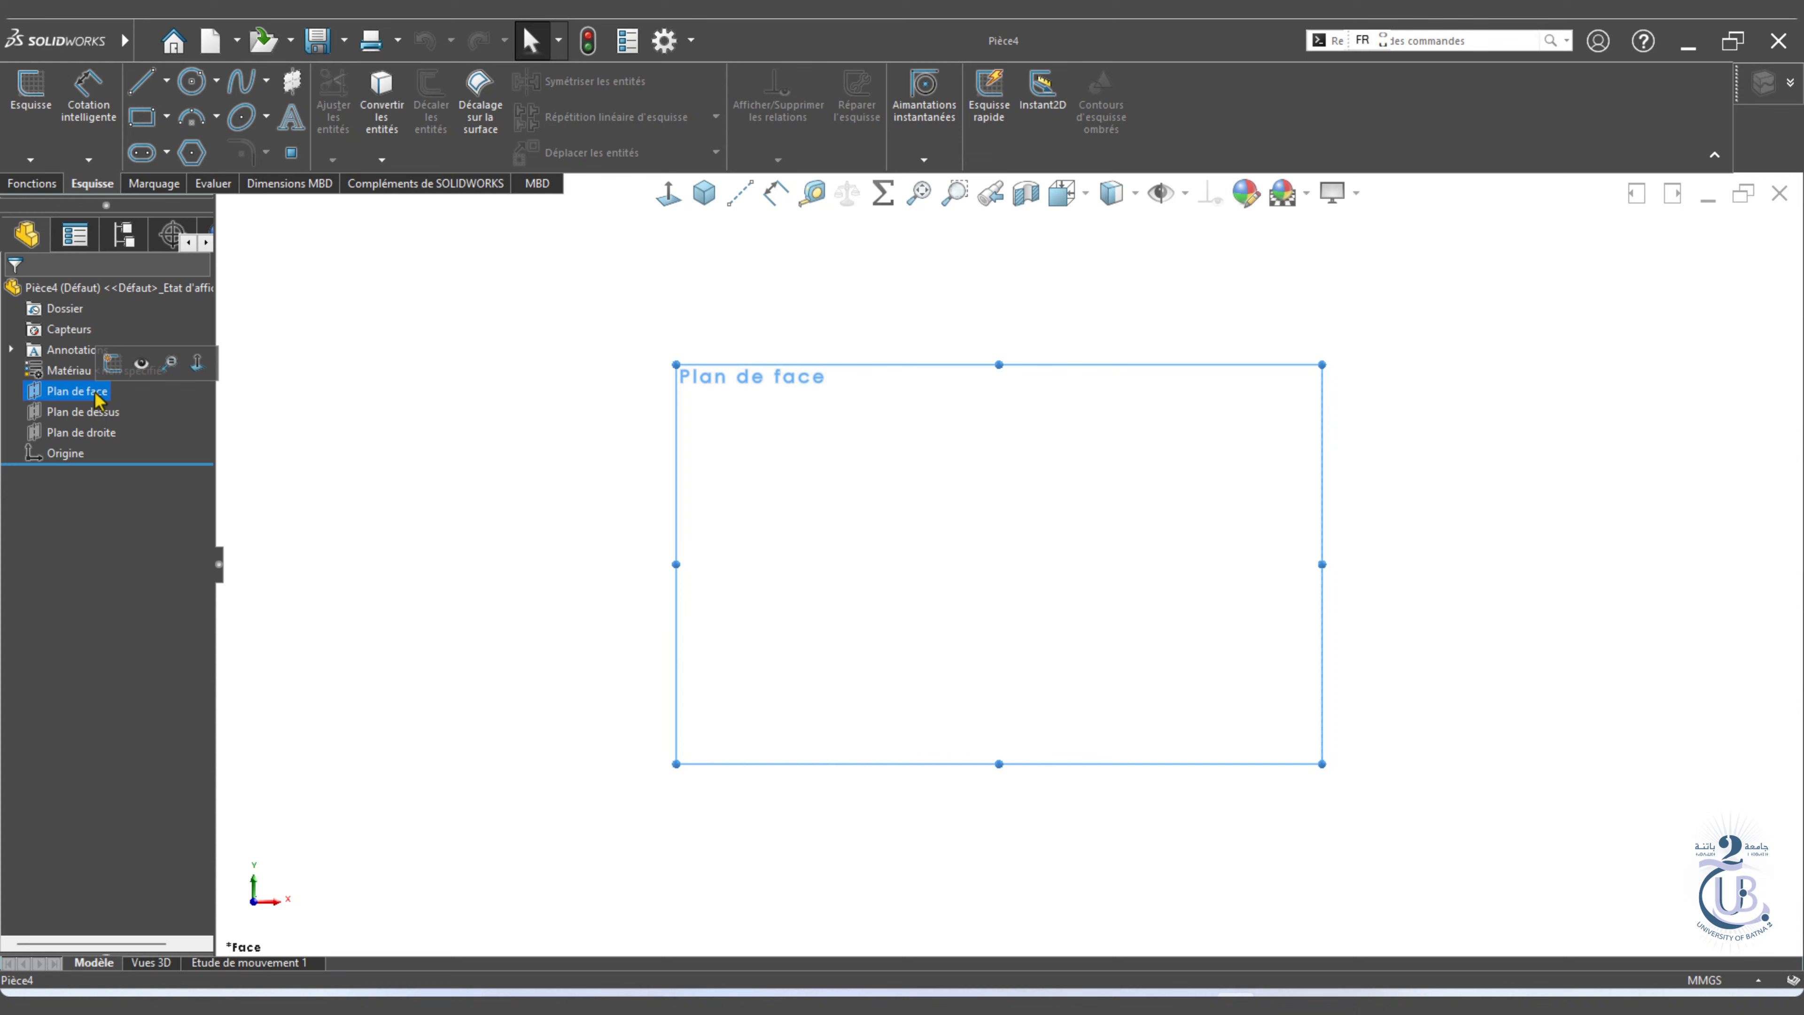
pyautogui.click(192, 81)
pyautogui.click(999, 565)
pyautogui.click(875, 438)
pyautogui.click(776, 193)
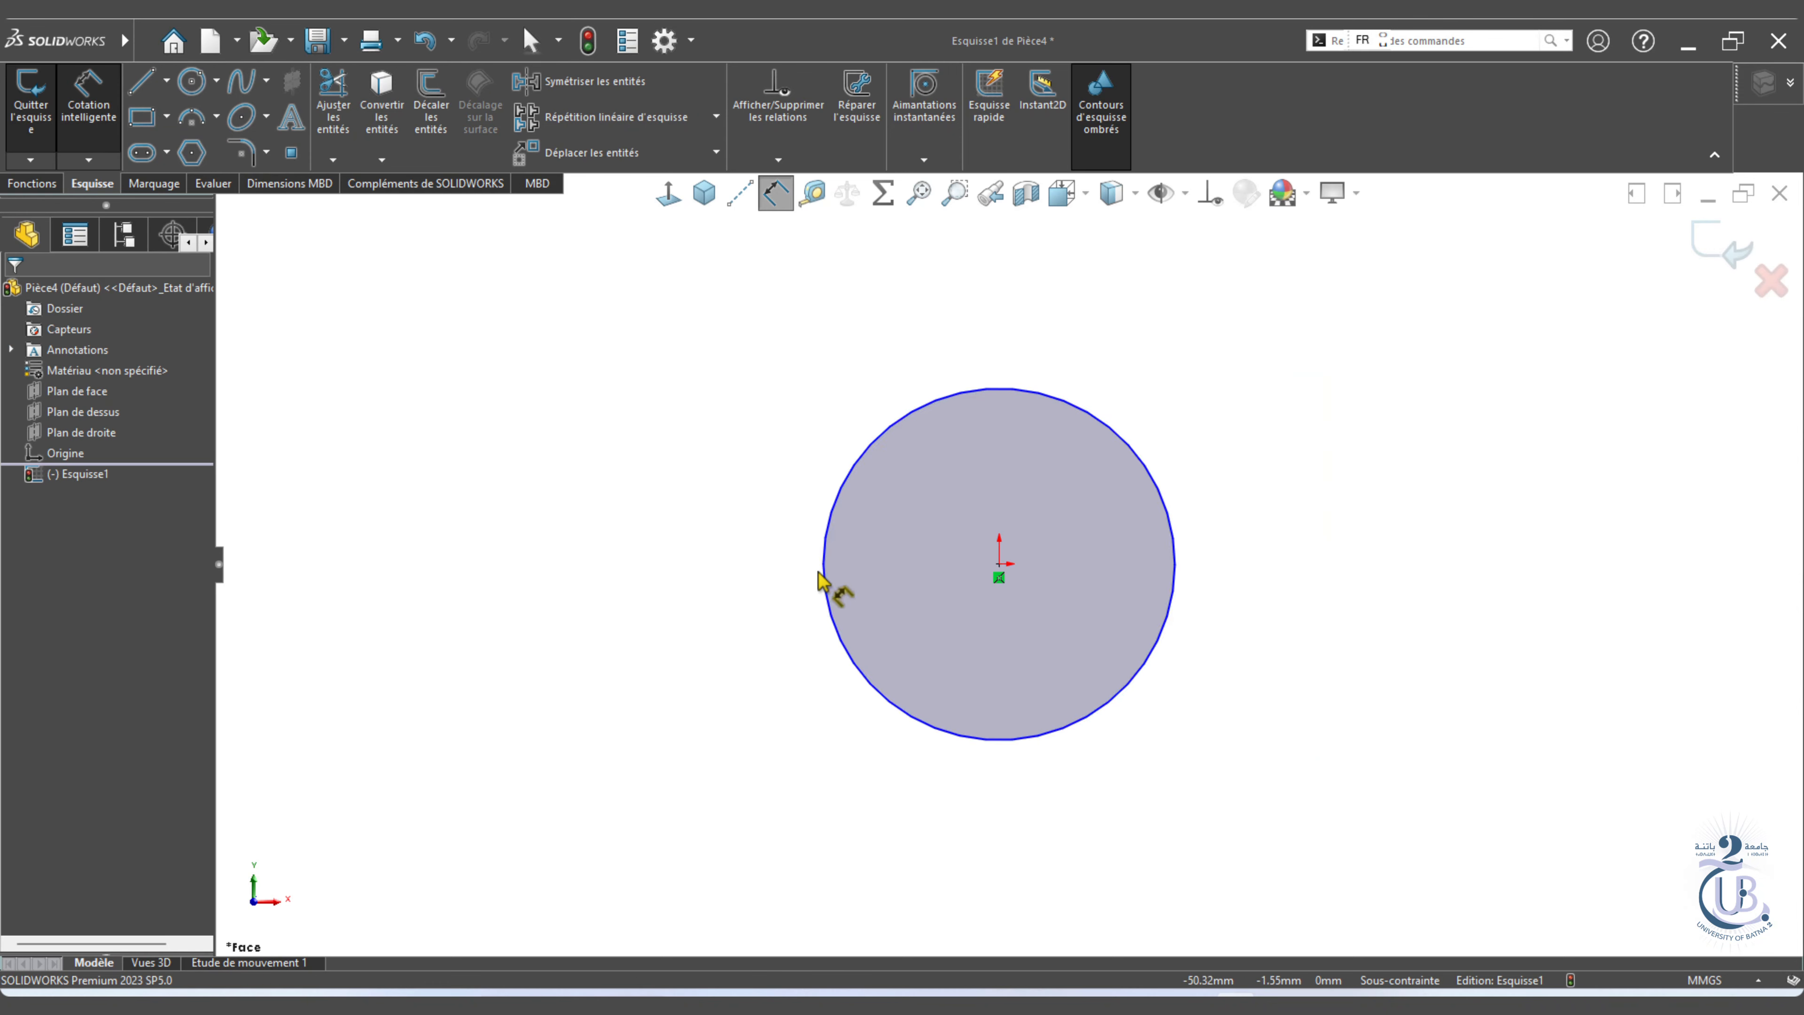
pyautogui.click(825, 577)
pyautogui.click(786, 553)
pyautogui.write('21.50mm')
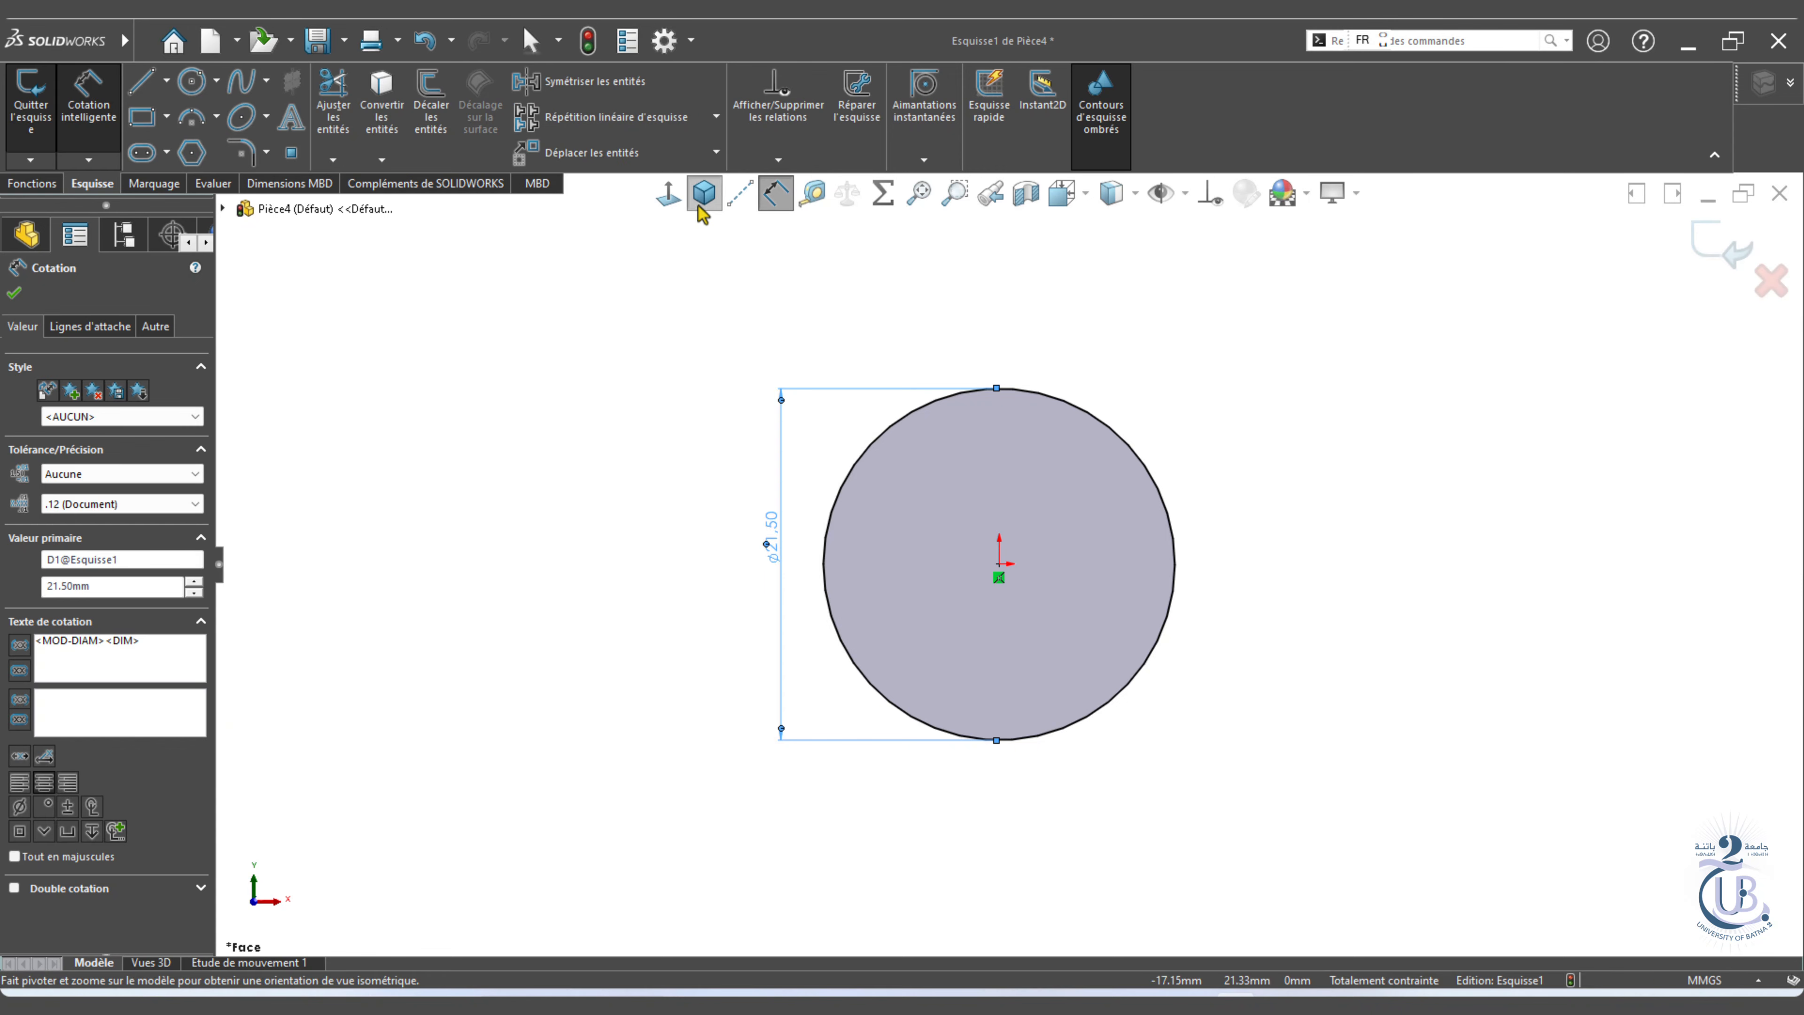
# Create a clockwise helix from the circle, defined by pitch and revolutions, with reversed direction, 4.1 mm pitch, 5.25 revolutions and 0° start angle.
pyautogui.click(704, 193)
pyautogui.press('f')
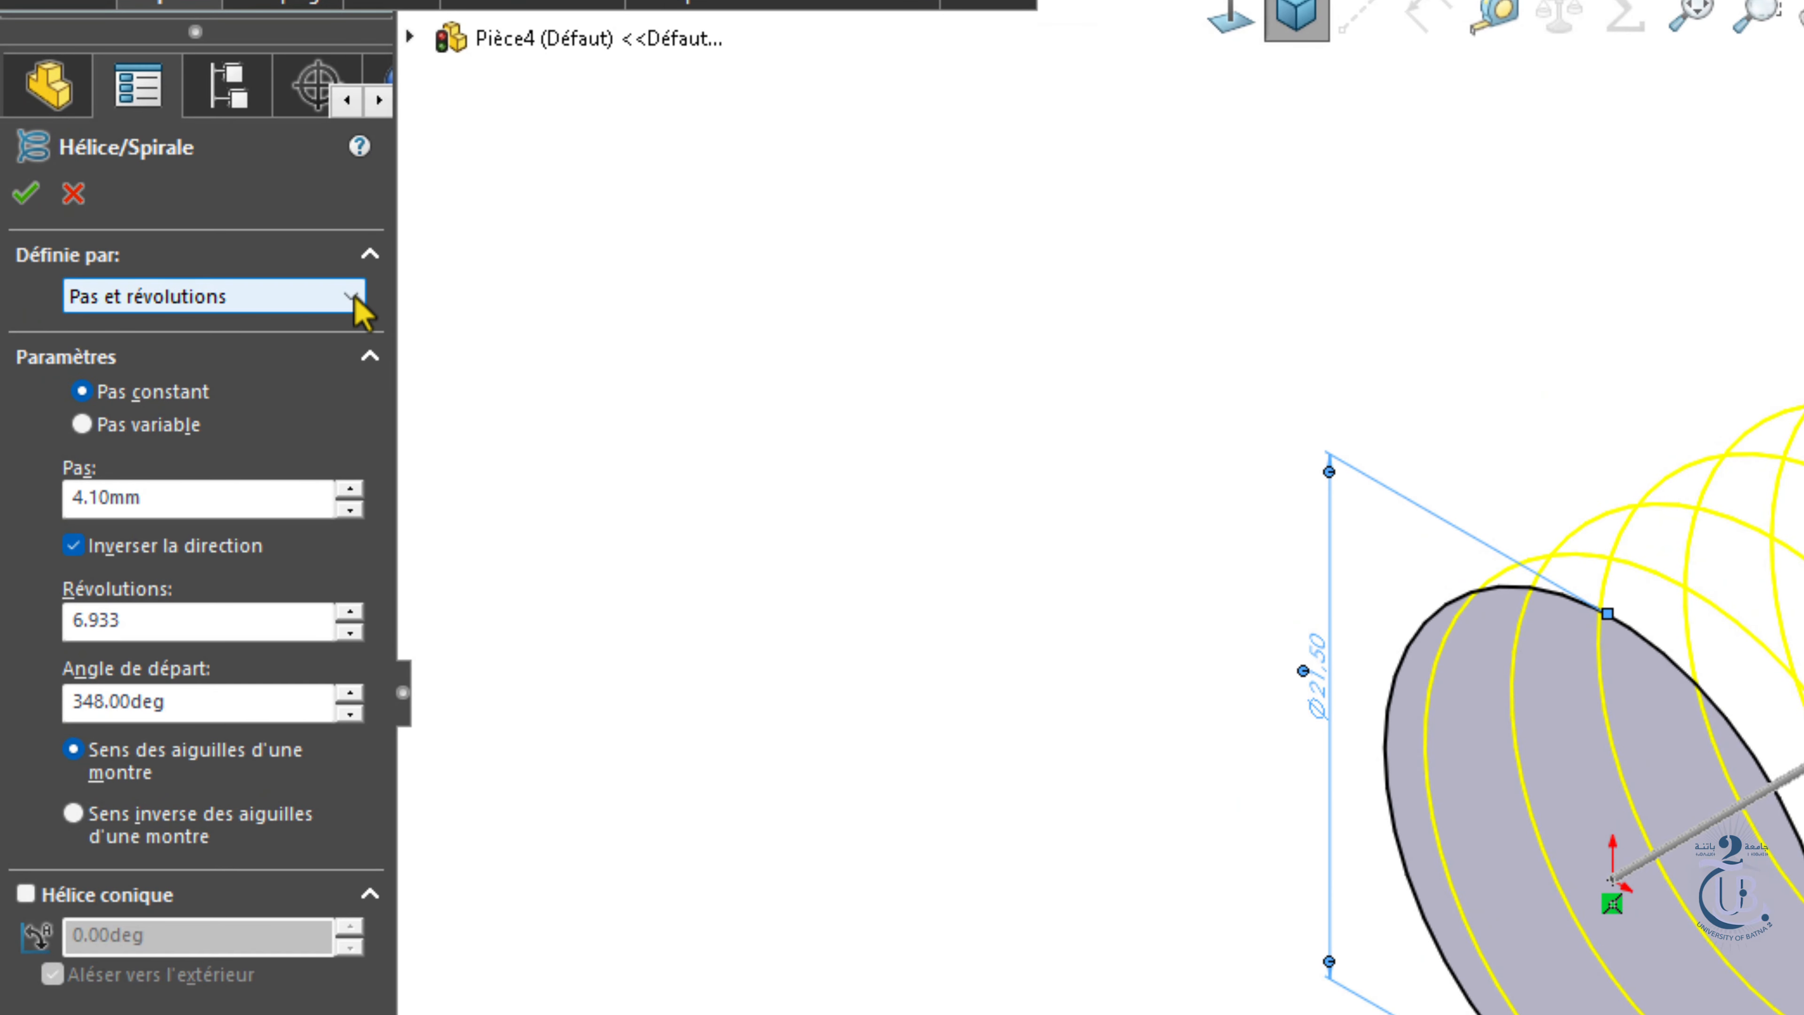
pyautogui.click(356, 298)
pyautogui.click(199, 302)
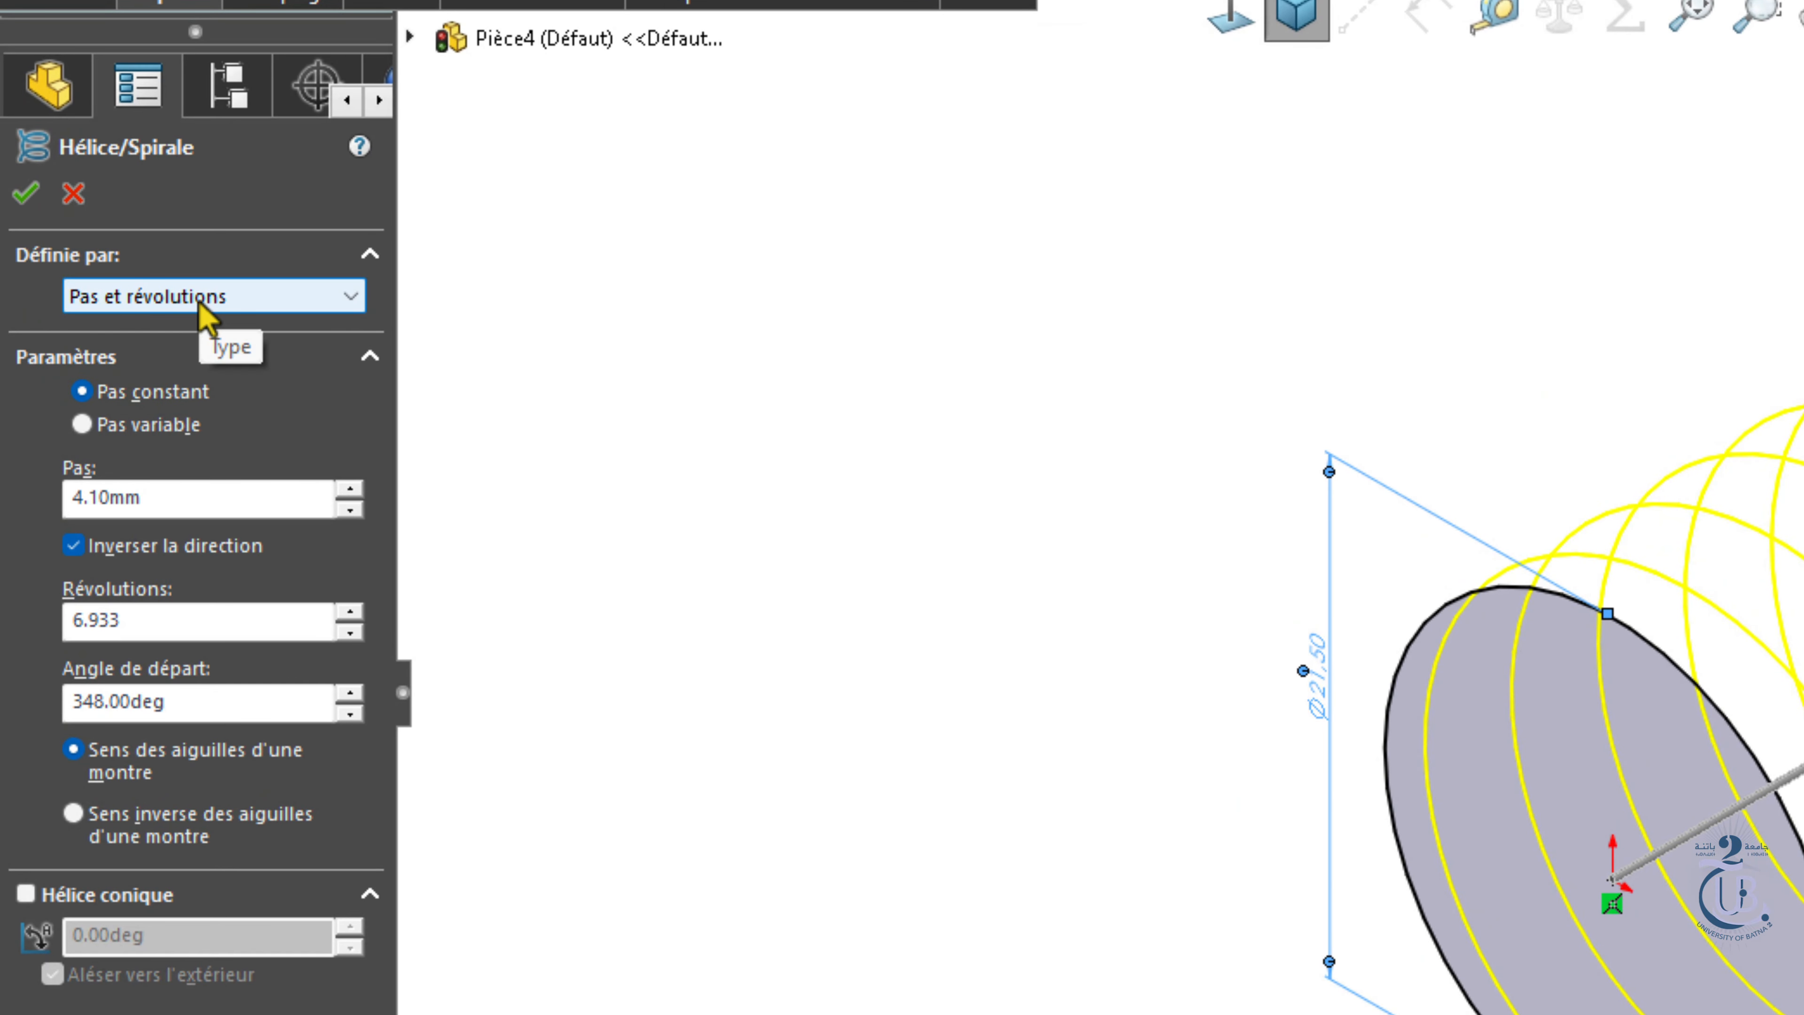
pyautogui.click(178, 498)
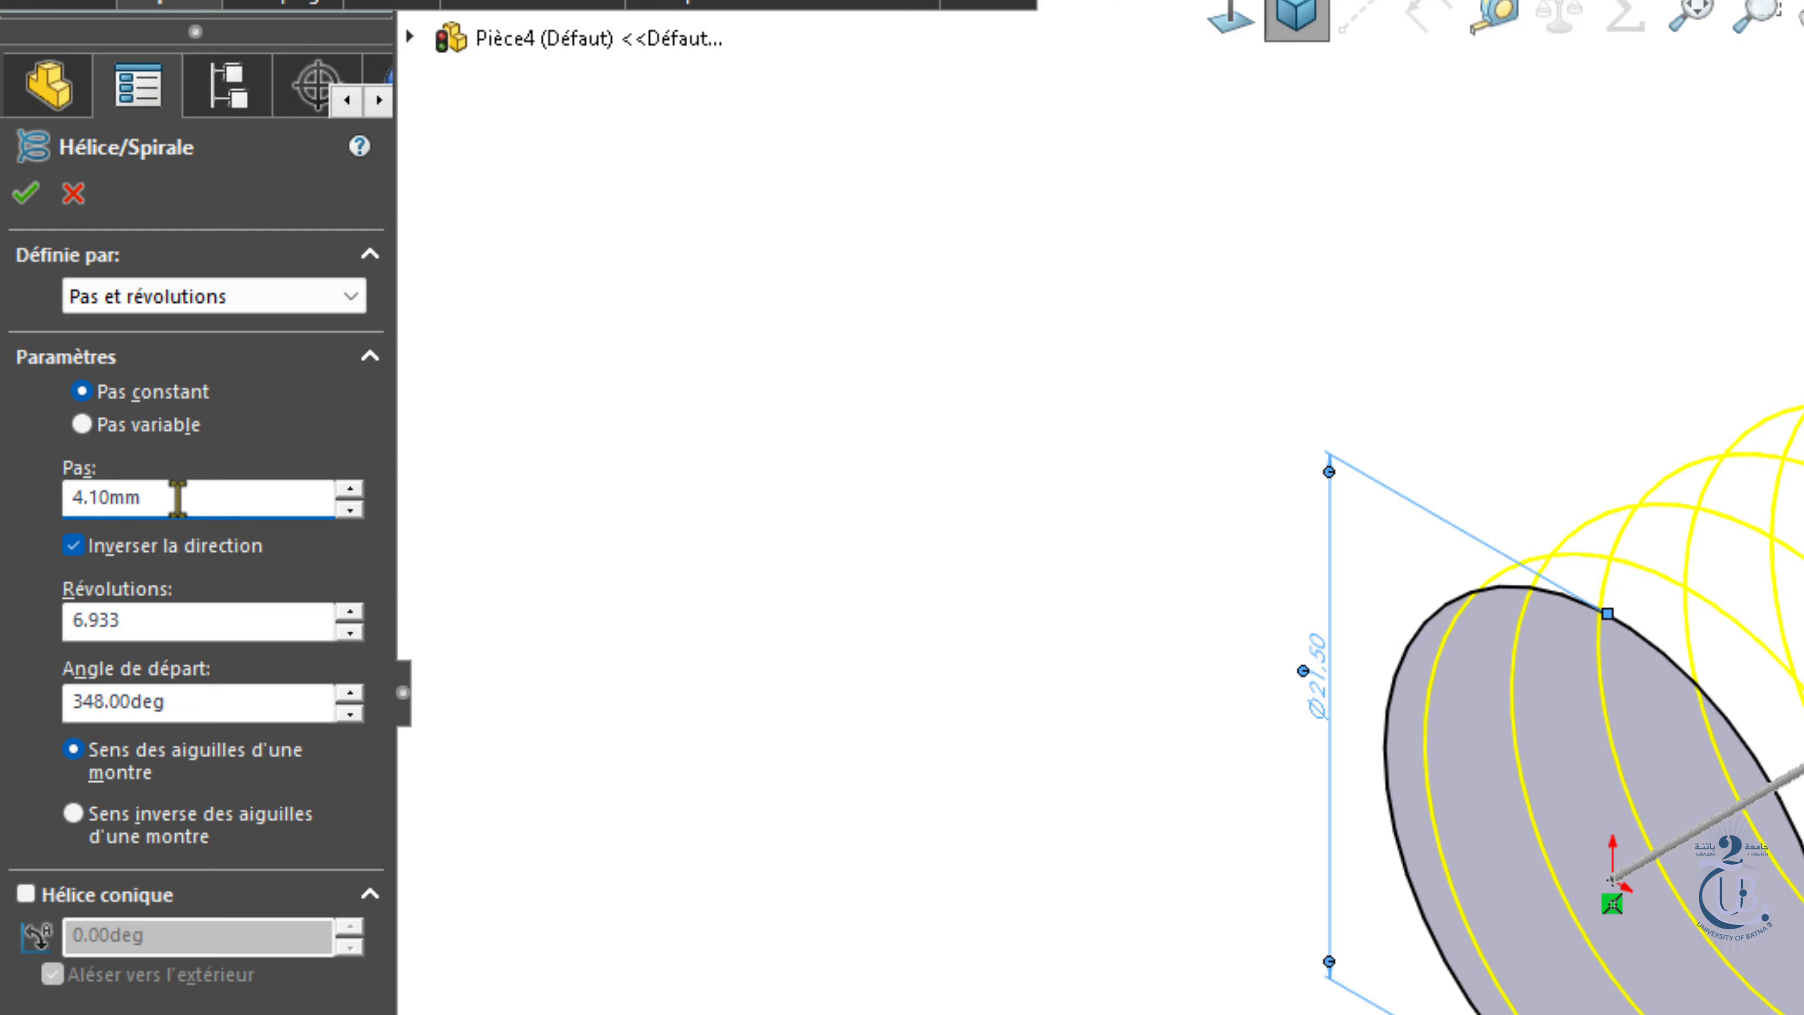
pyautogui.doubleClick(185, 612)
pyautogui.press('BackSpace')
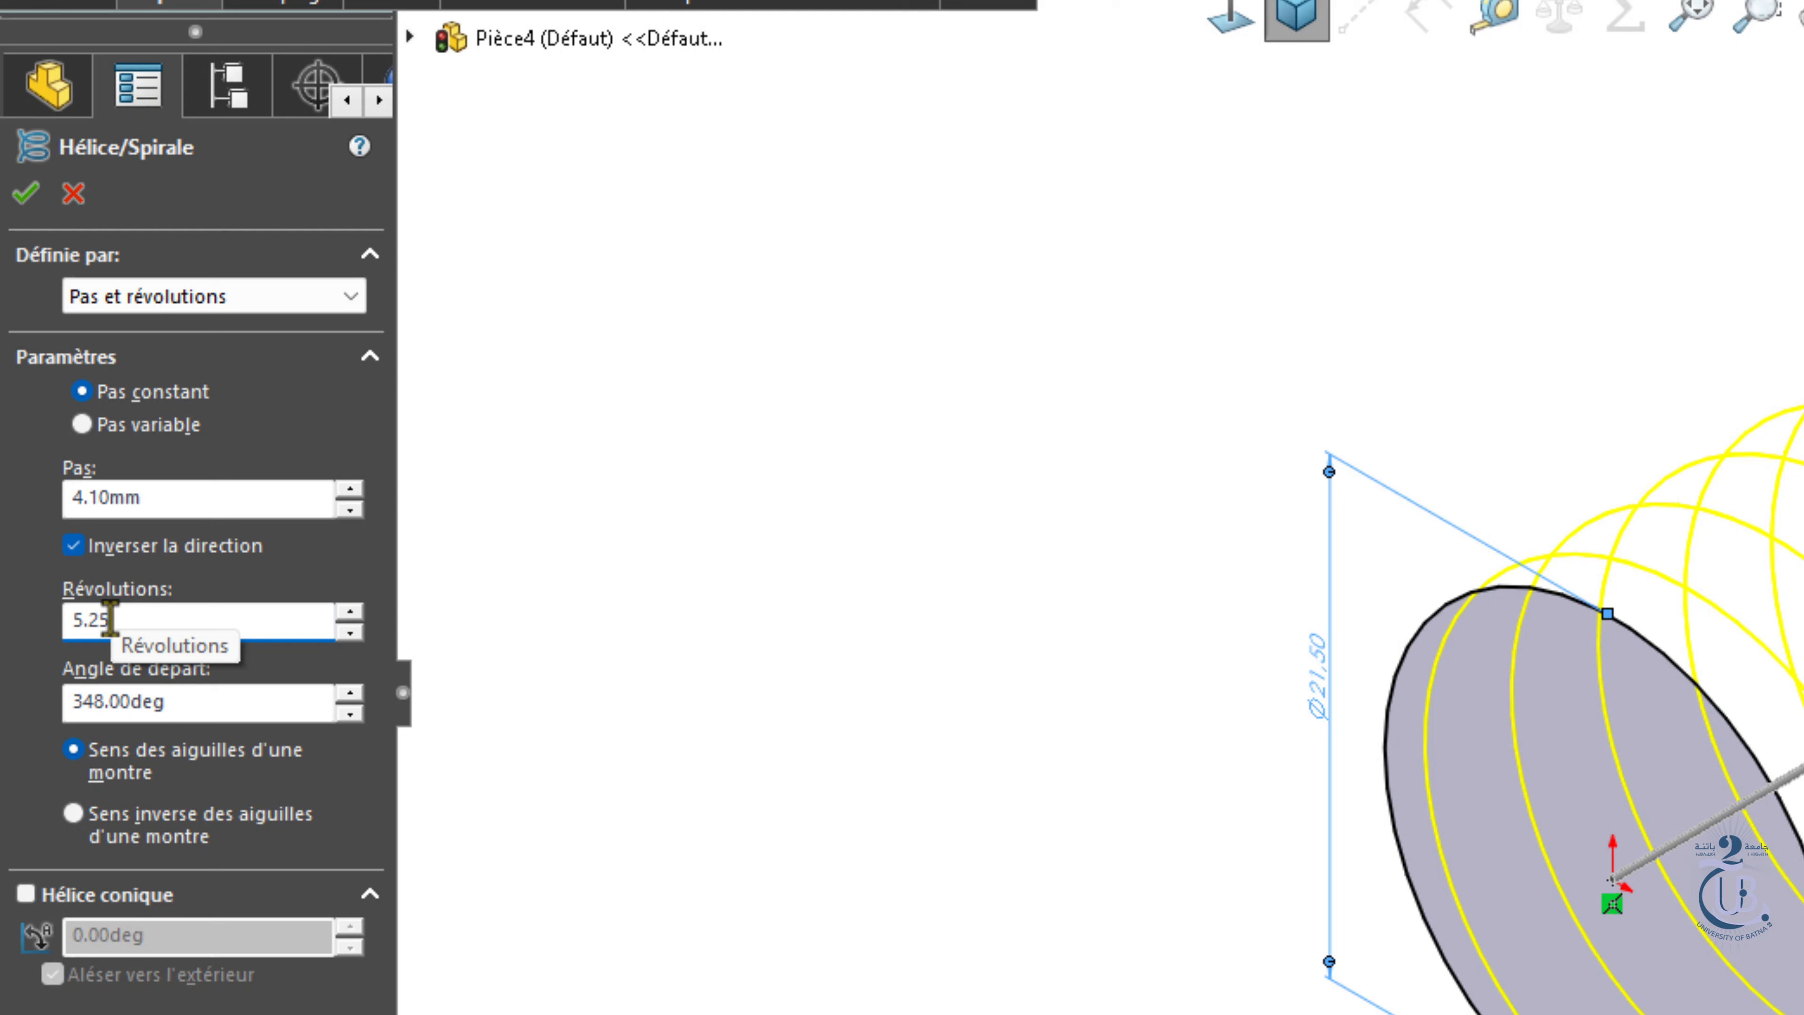
pyautogui.moveTo(178, 700); pyautogui.dragTo(2, 704)
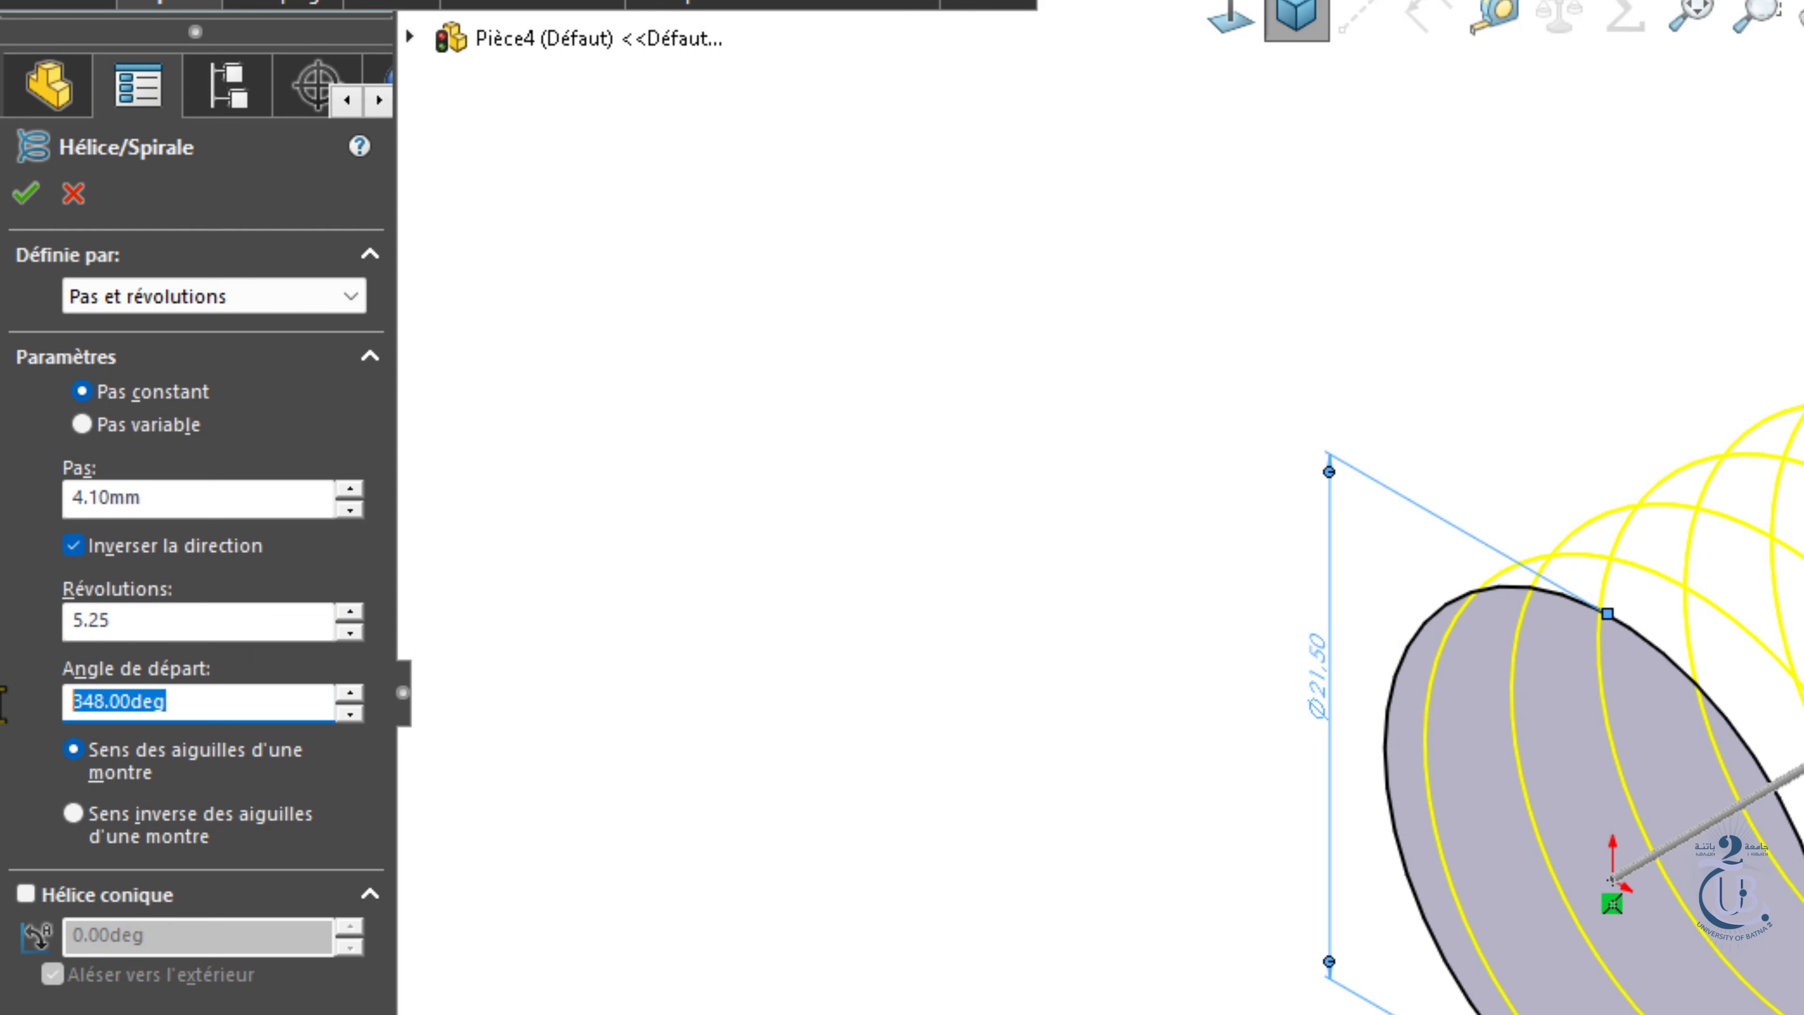
pyautogui.write('0')
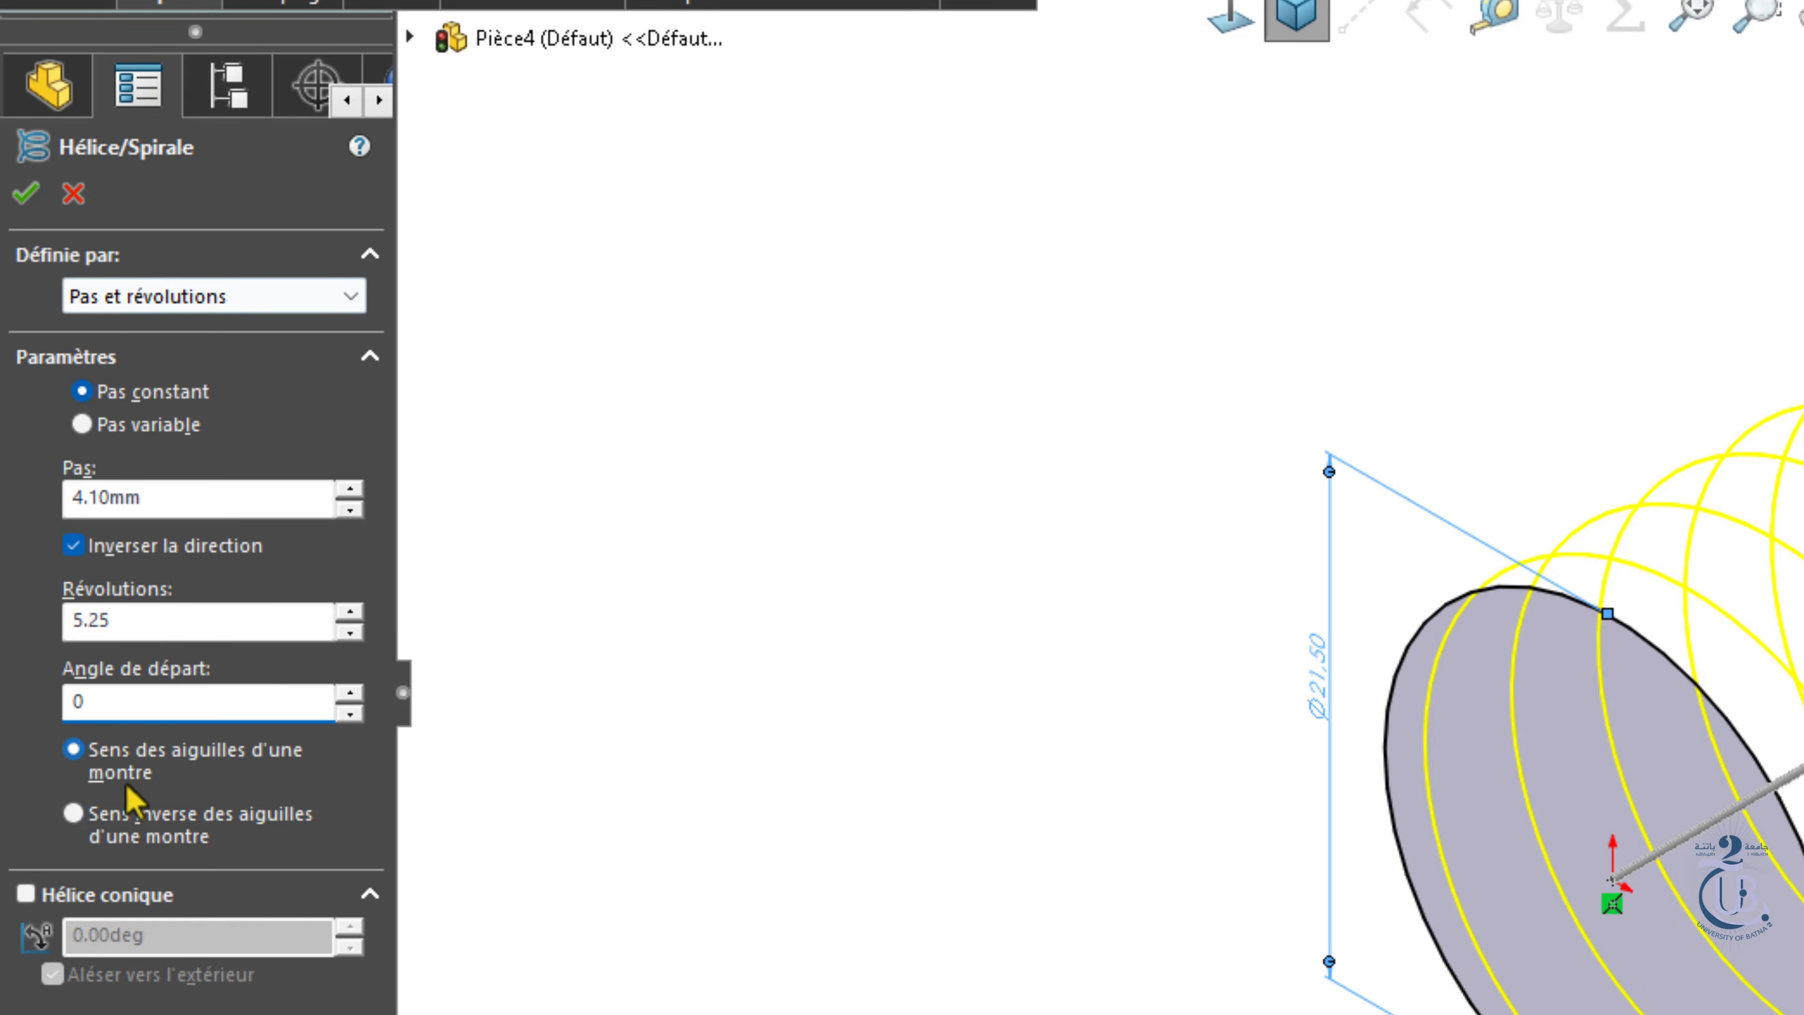
pyautogui.click(20, 203)
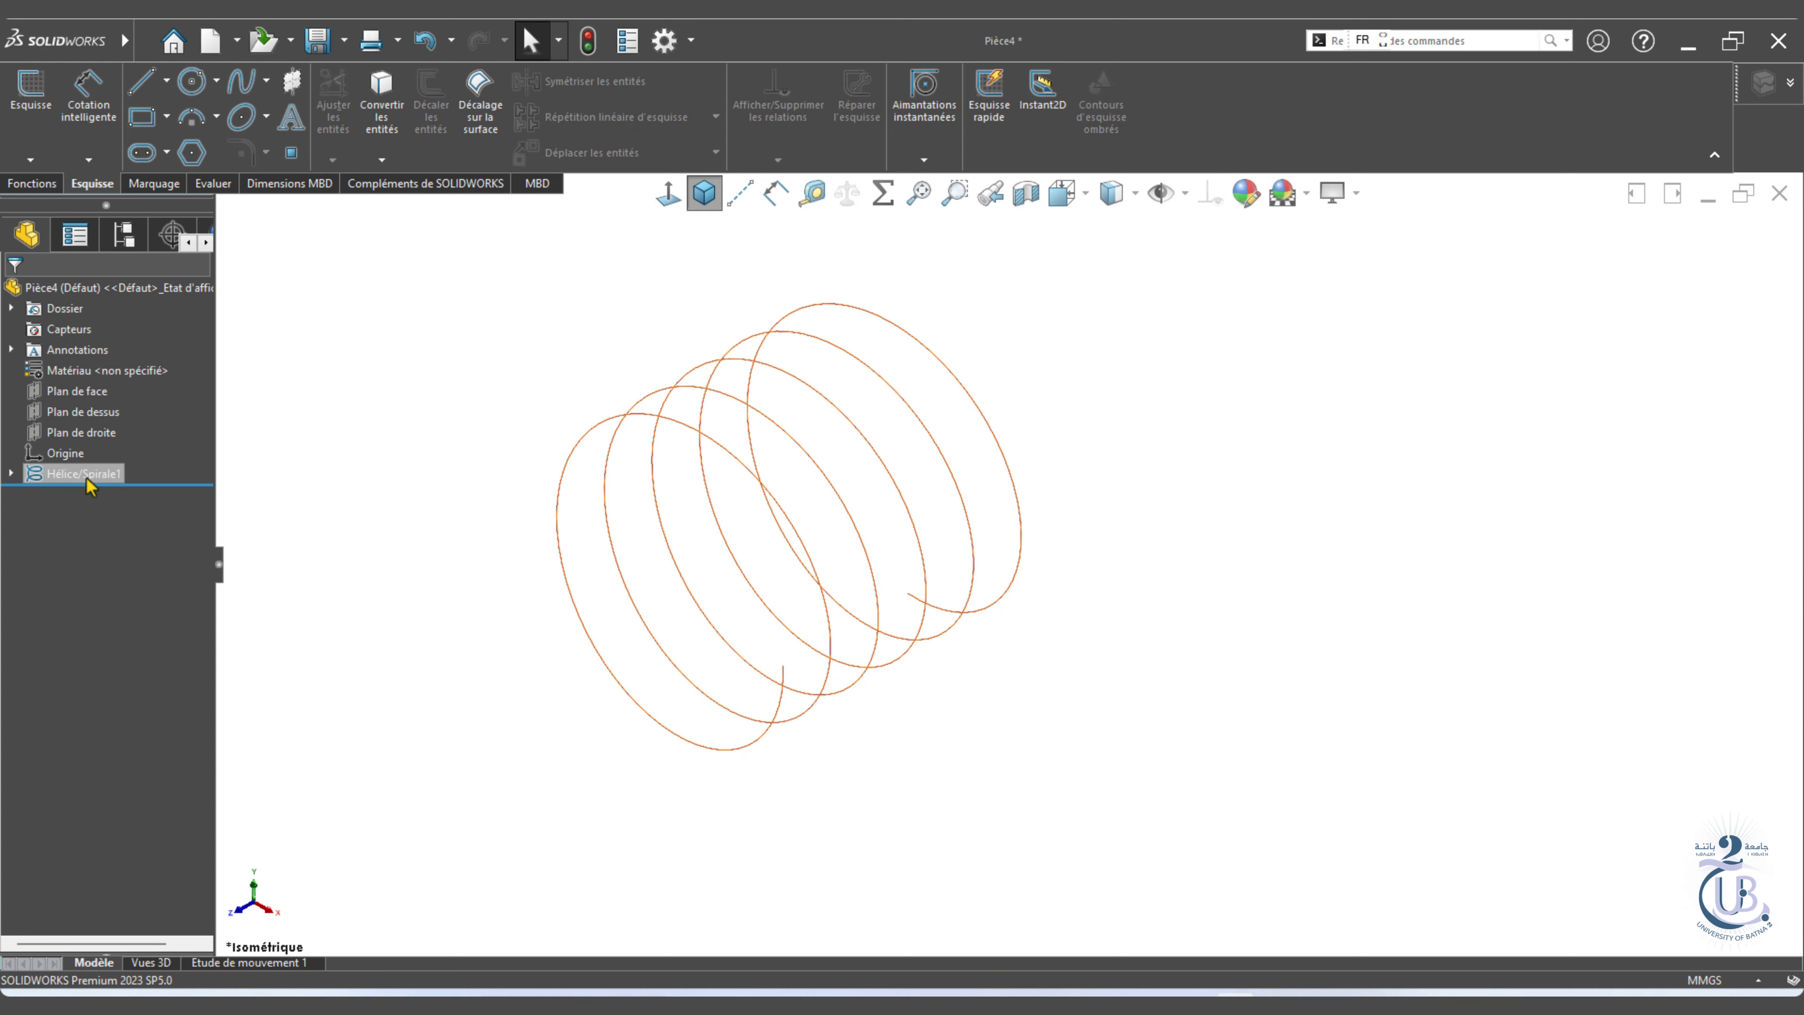
# Start a 3D sketch and draw a three-point arc of about 4.1 mm radius outward from the helix's front end.
pyautogui.click(31, 159)
pyautogui.click(114, 204)
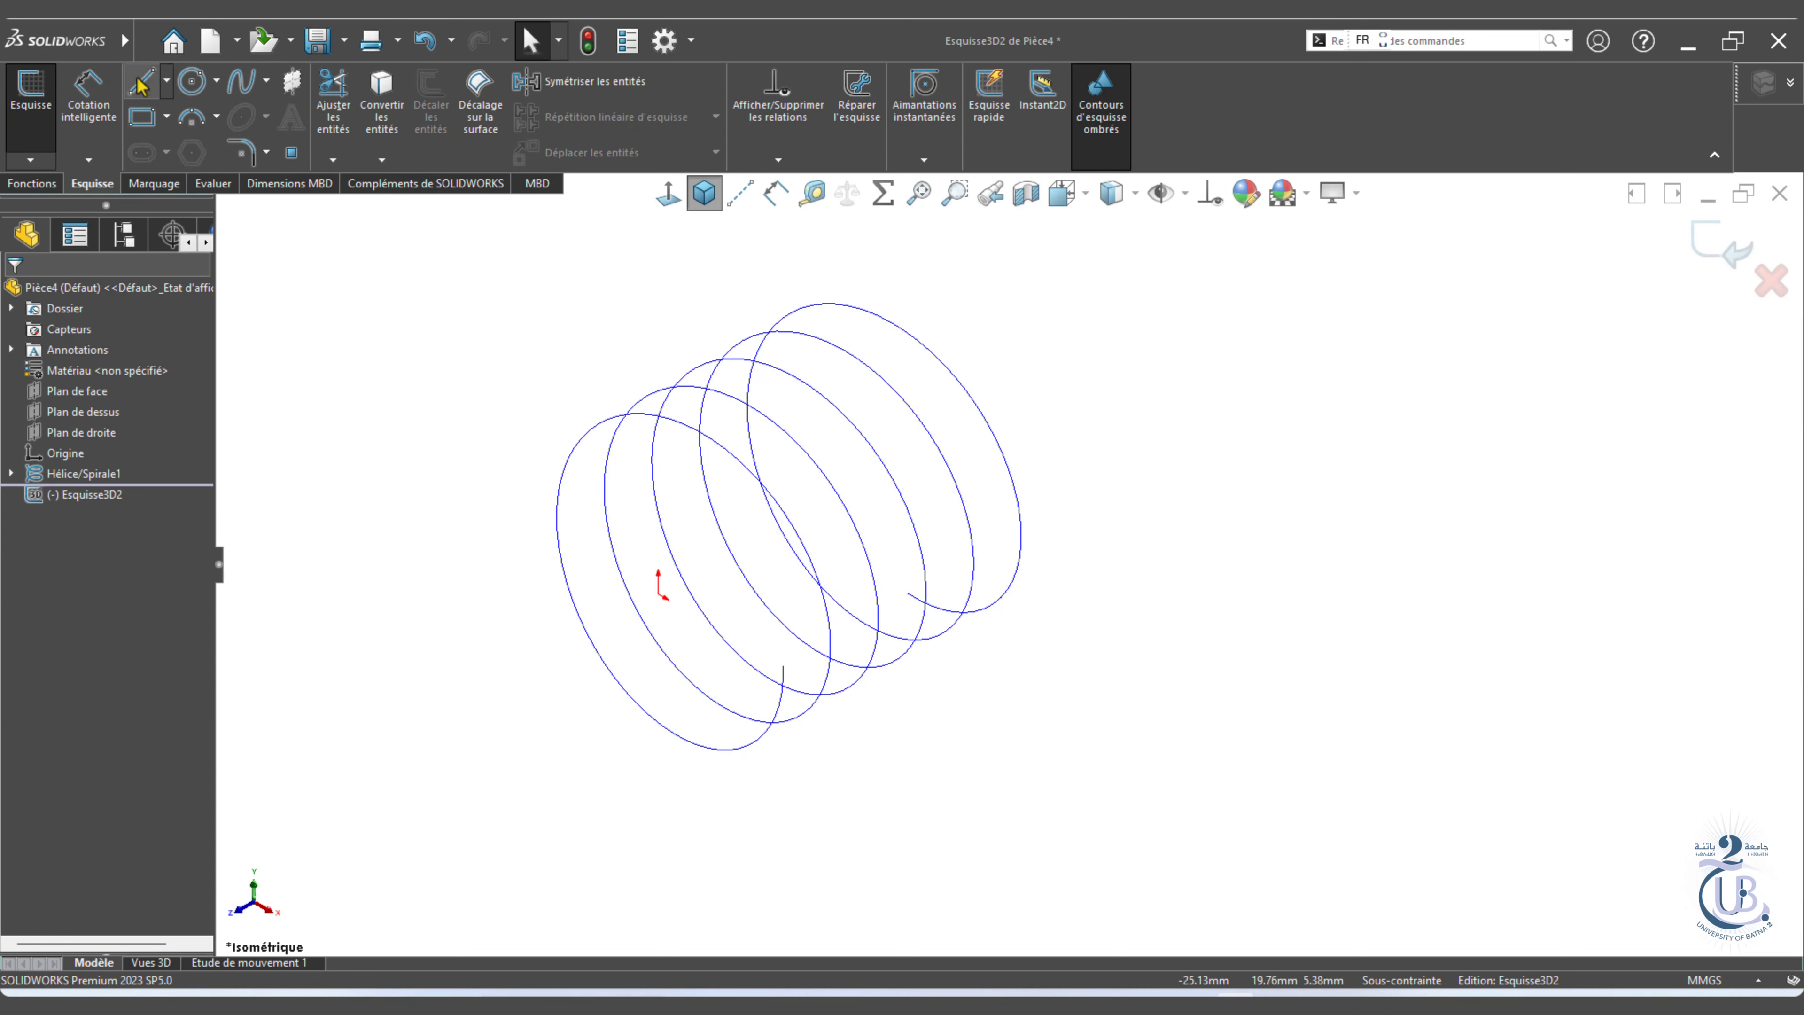
pyautogui.click(192, 116)
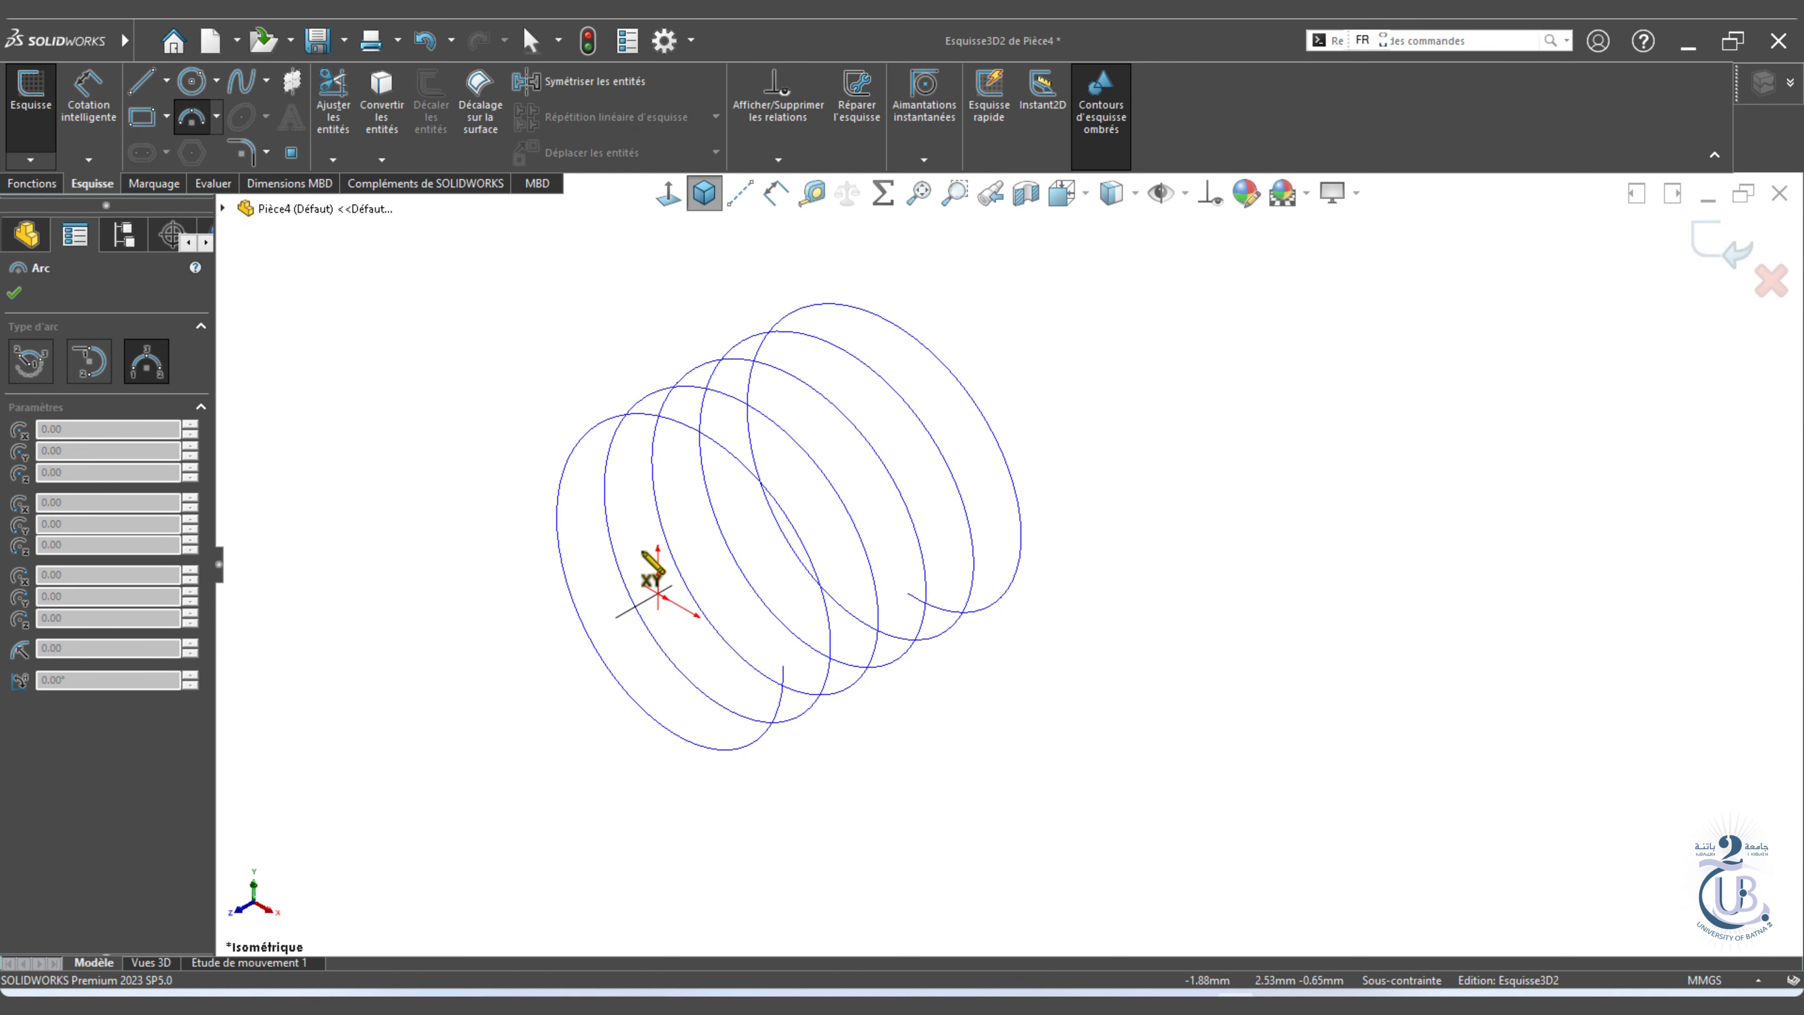
pyautogui.click(783, 668)
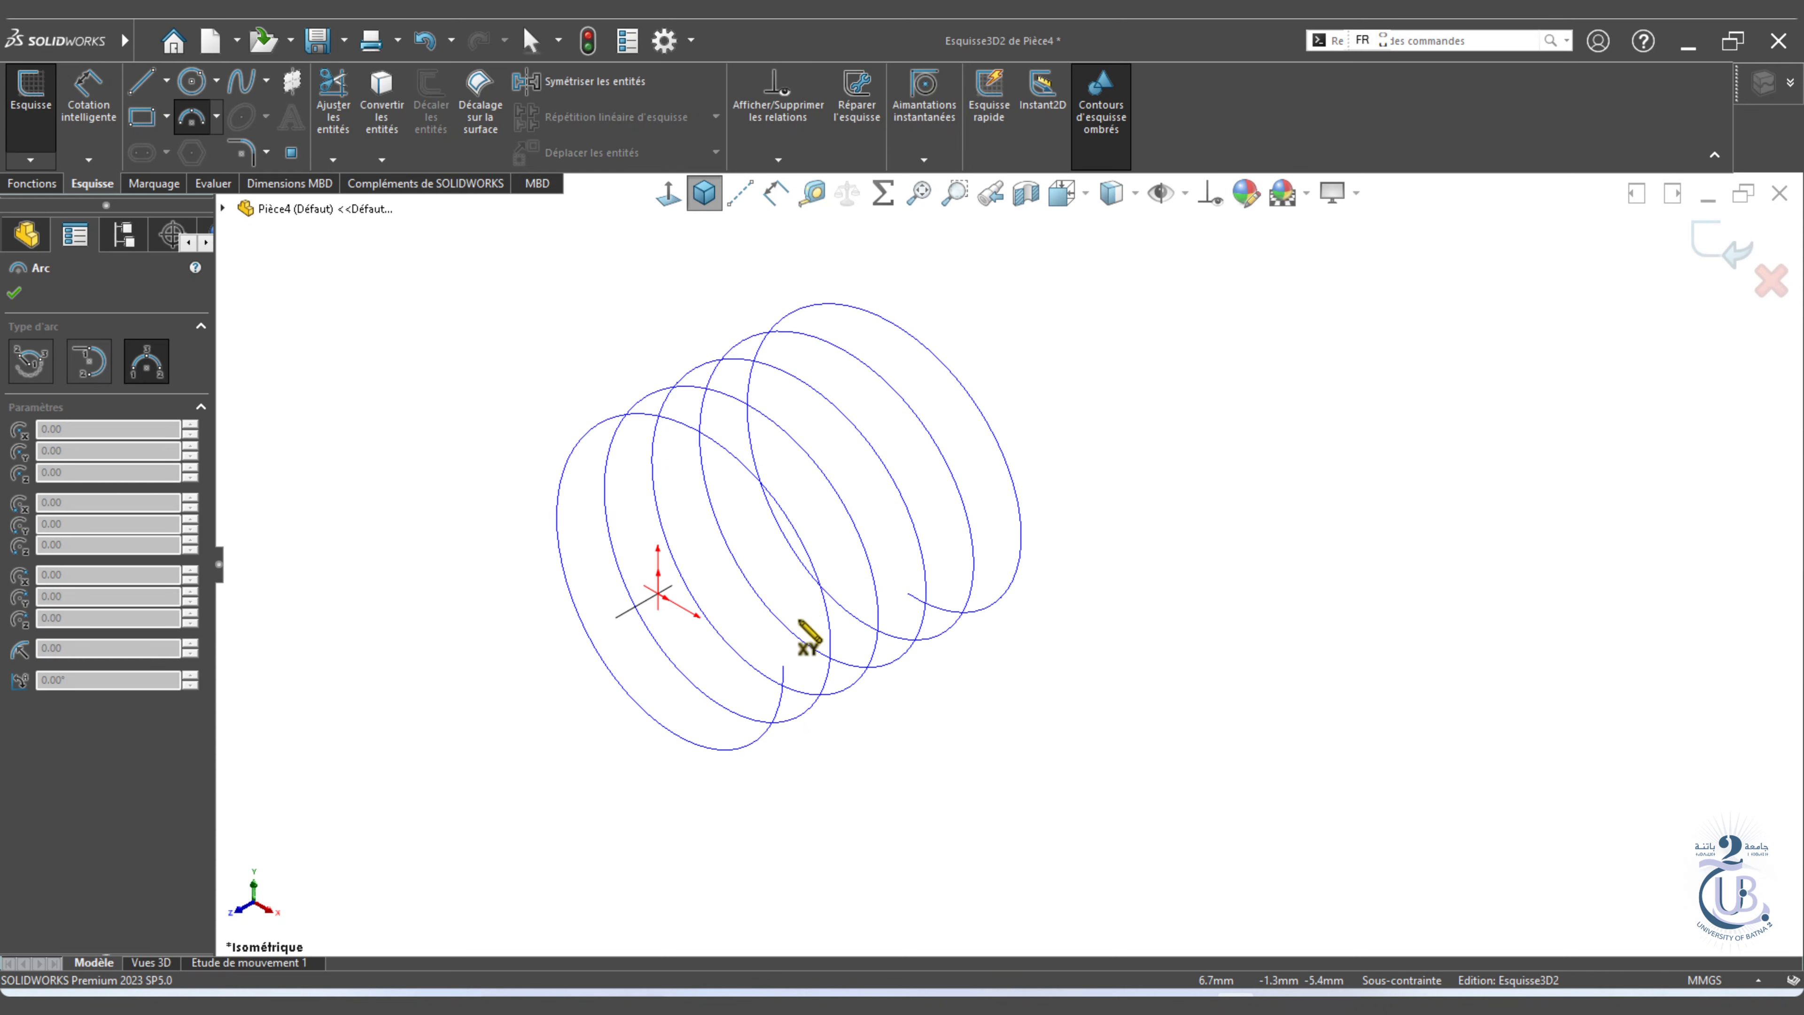
pyautogui.scroll(-3, 806, 636)
pyautogui.click(920, 644)
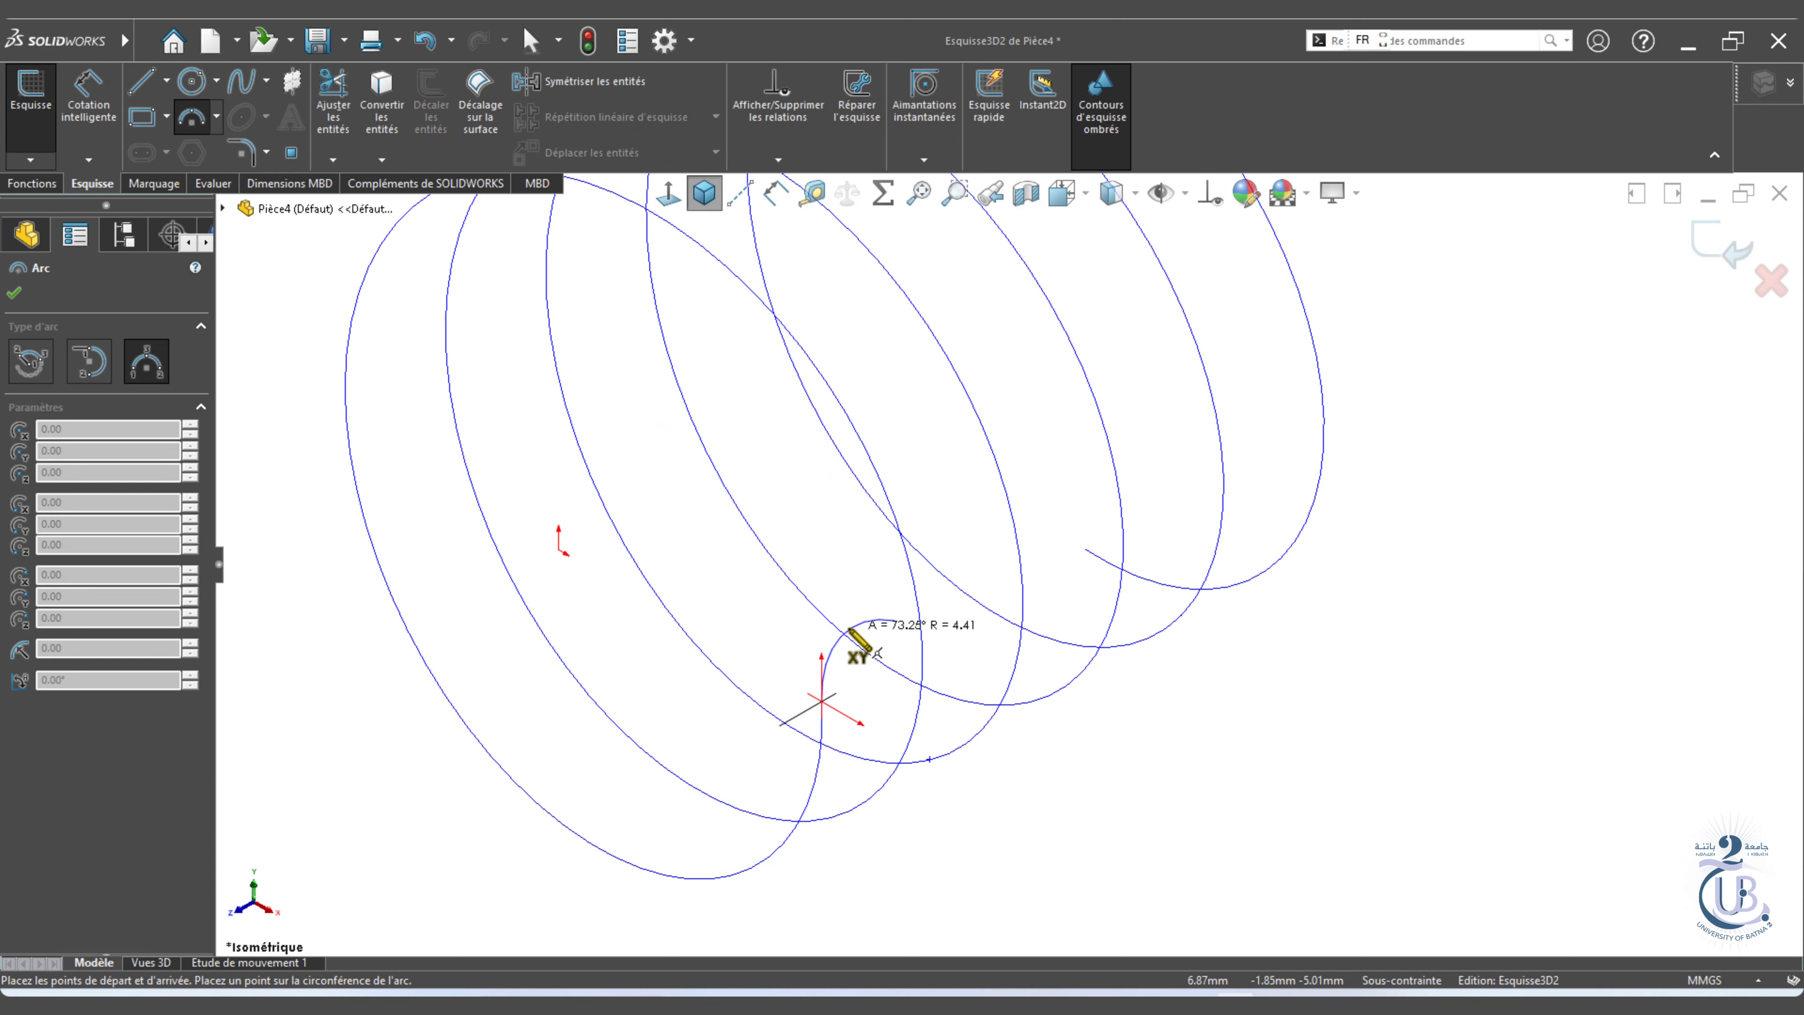
pyautogui.click(849, 628)
# In the front view, align the arc's centre with its start point along X and with its free end along Y.
pyautogui.click(1066, 194)
pyautogui.click(1100, 306)
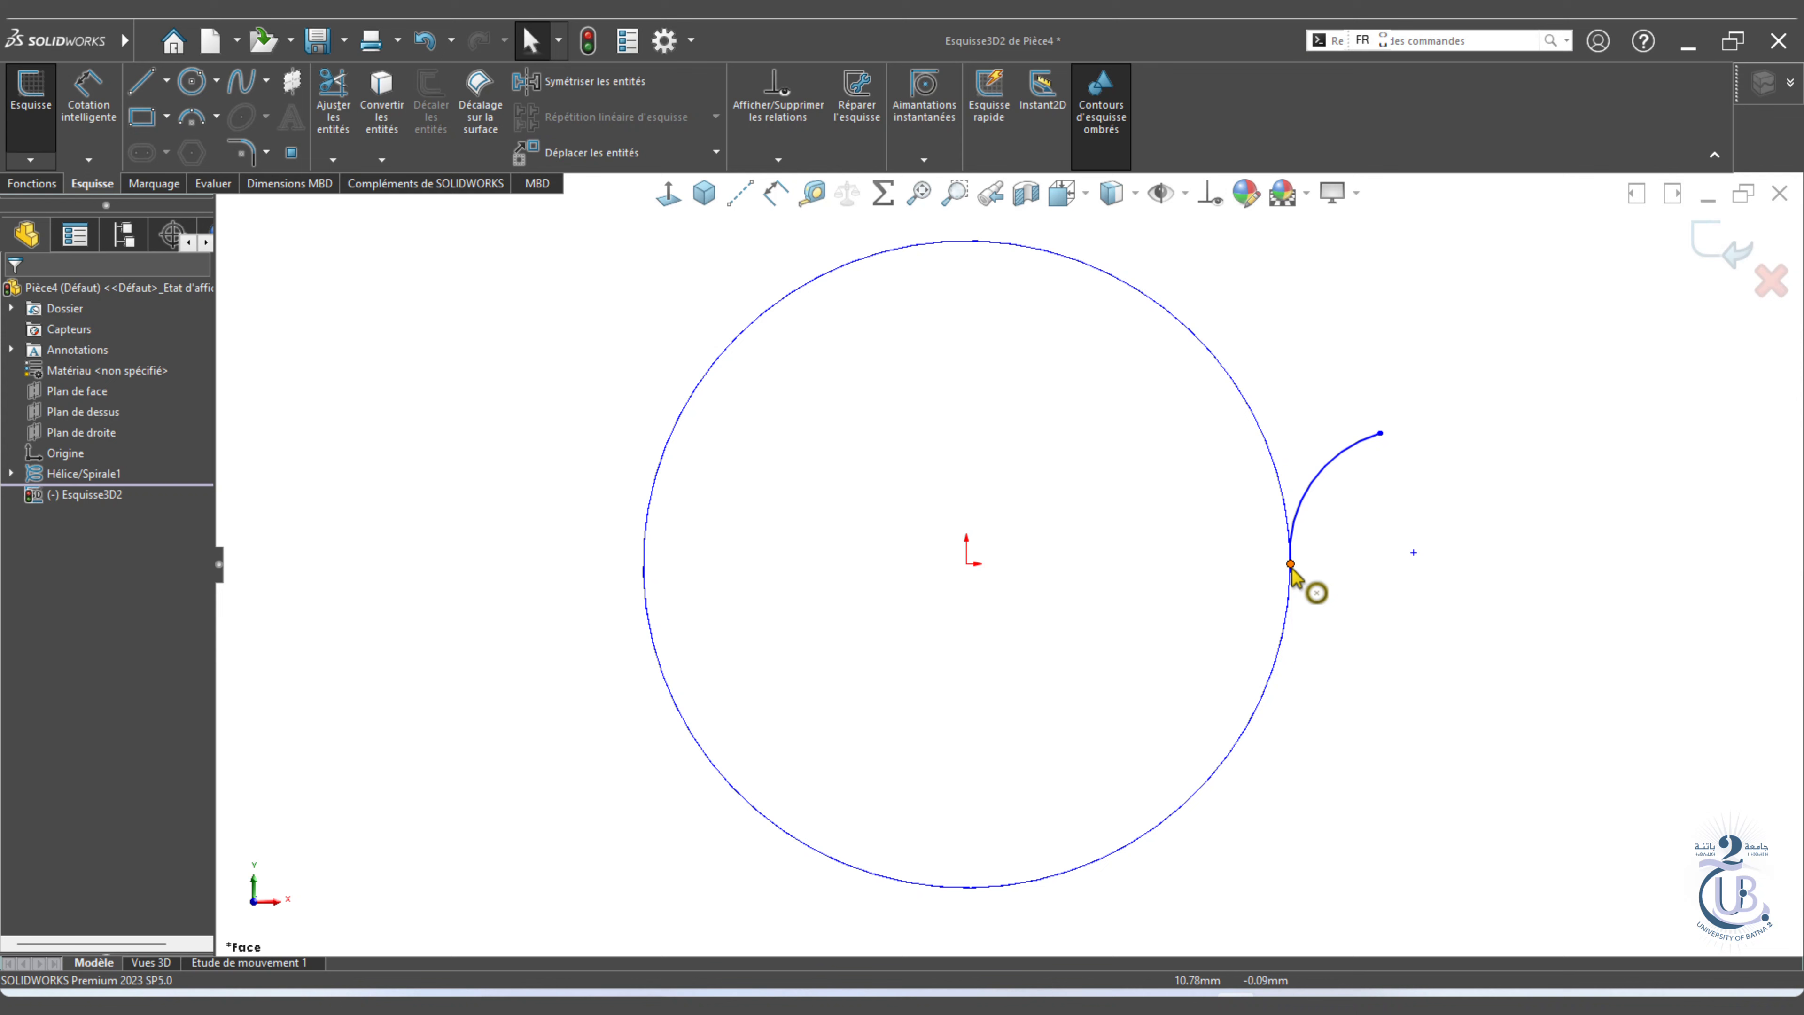
pyautogui.click(1290, 565)
pyautogui.keyDown('ctrl'); pyautogui.click(1414, 552); pyautogui.keyUp('ctrl')
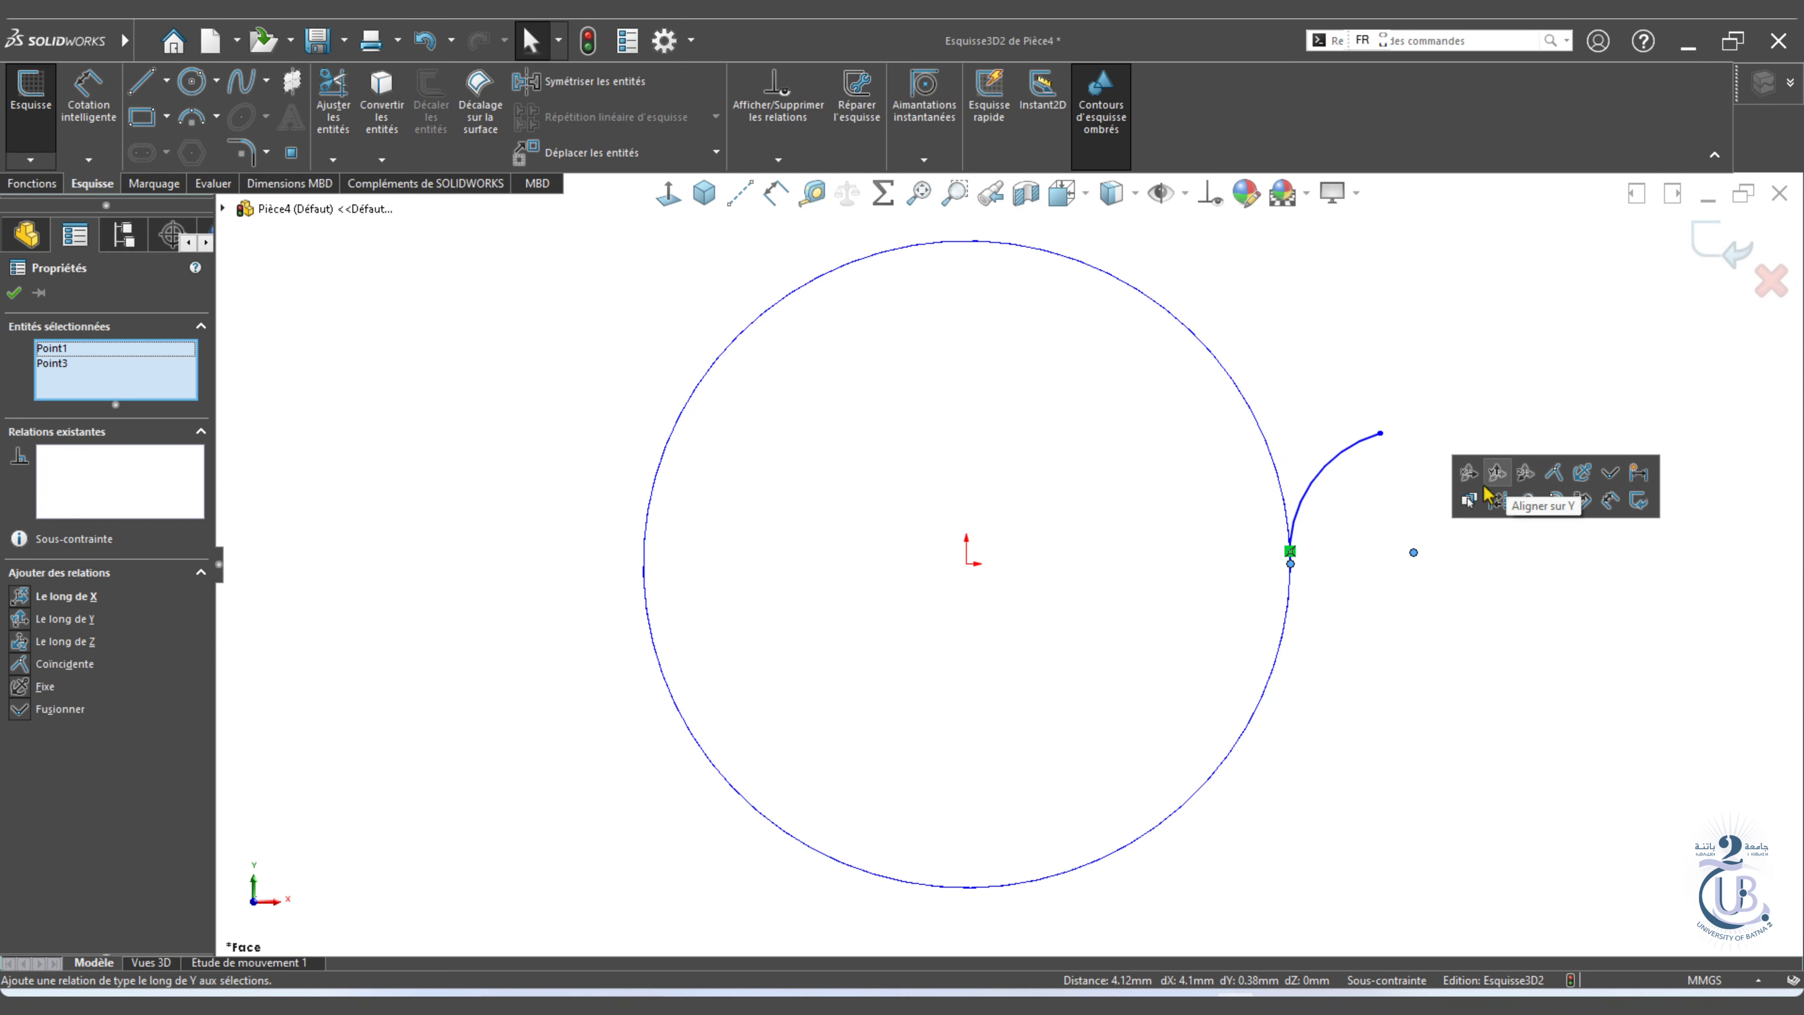
pyautogui.click(1519, 485)
pyautogui.click(1414, 563)
pyautogui.keyDown('ctrl'); pyautogui.click(1416, 563); pyautogui.keyUp('ctrl')
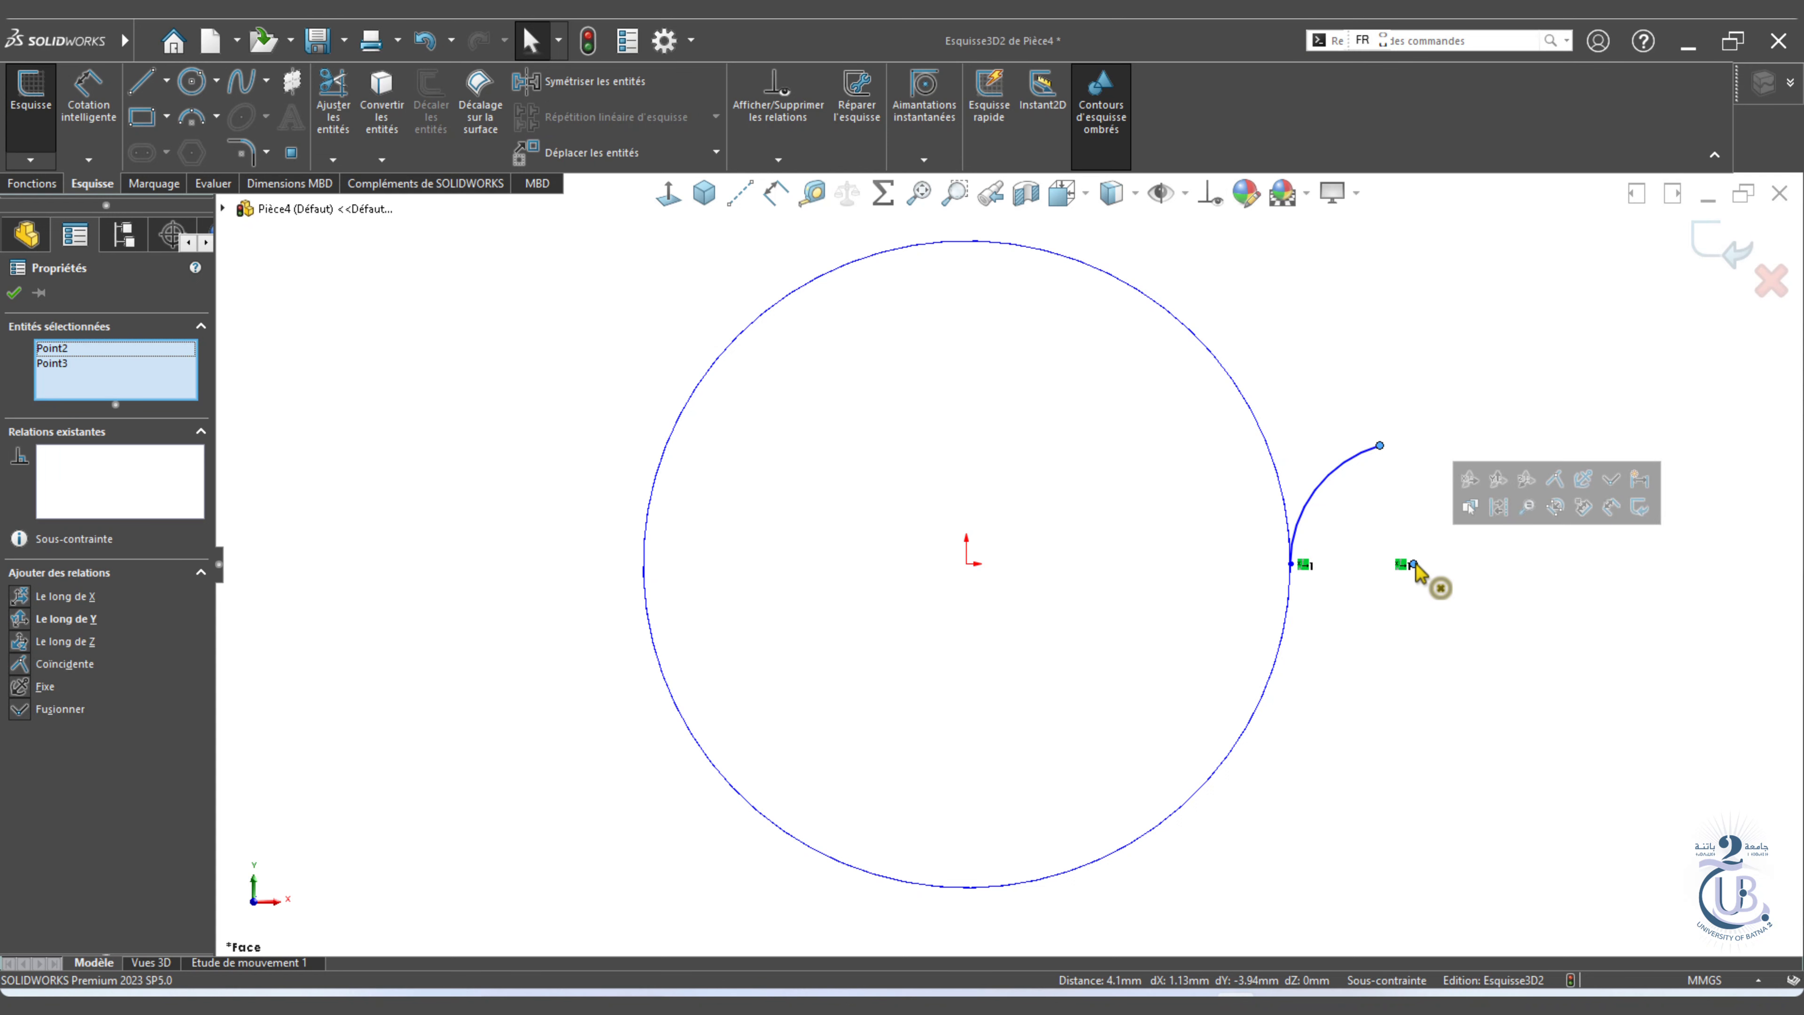
pyautogui.click(1494, 488)
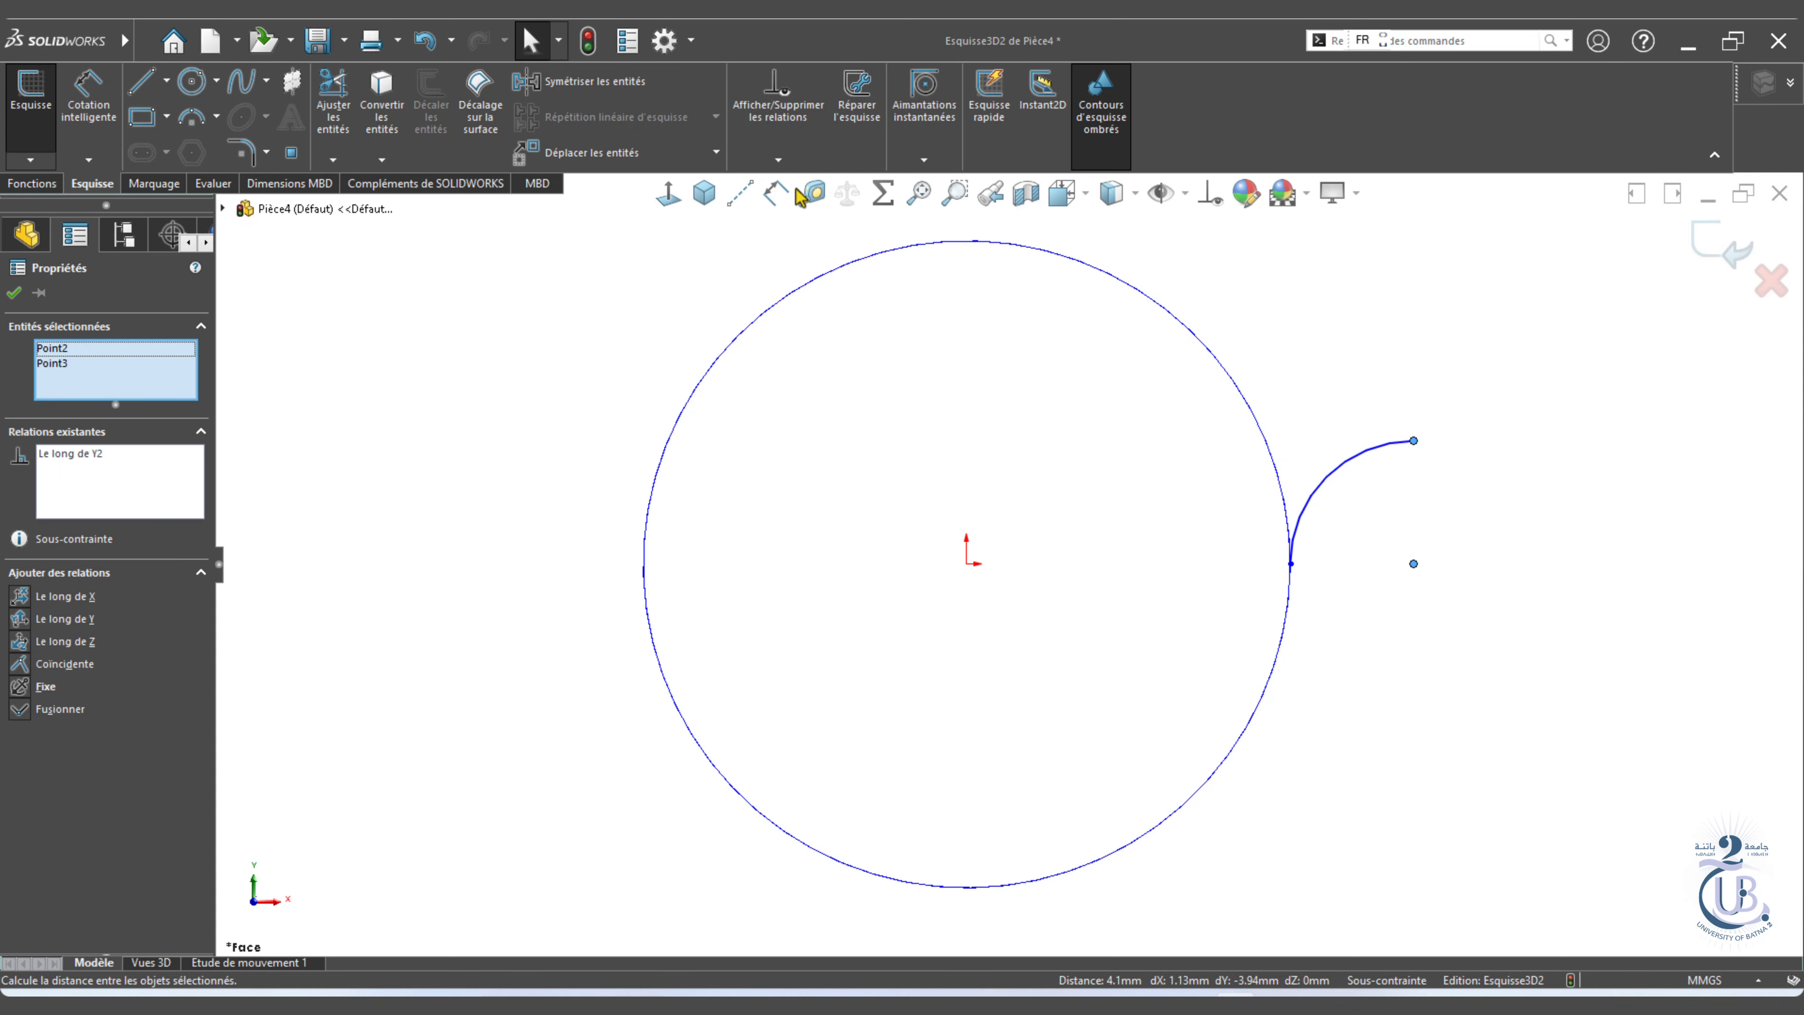
# Dimension the front leg's arc with a radius of 2.5 mm.
pyautogui.click(778, 195)
pyautogui.click(1328, 476)
pyautogui.click(1364, 508)
pyautogui.write('2.5')
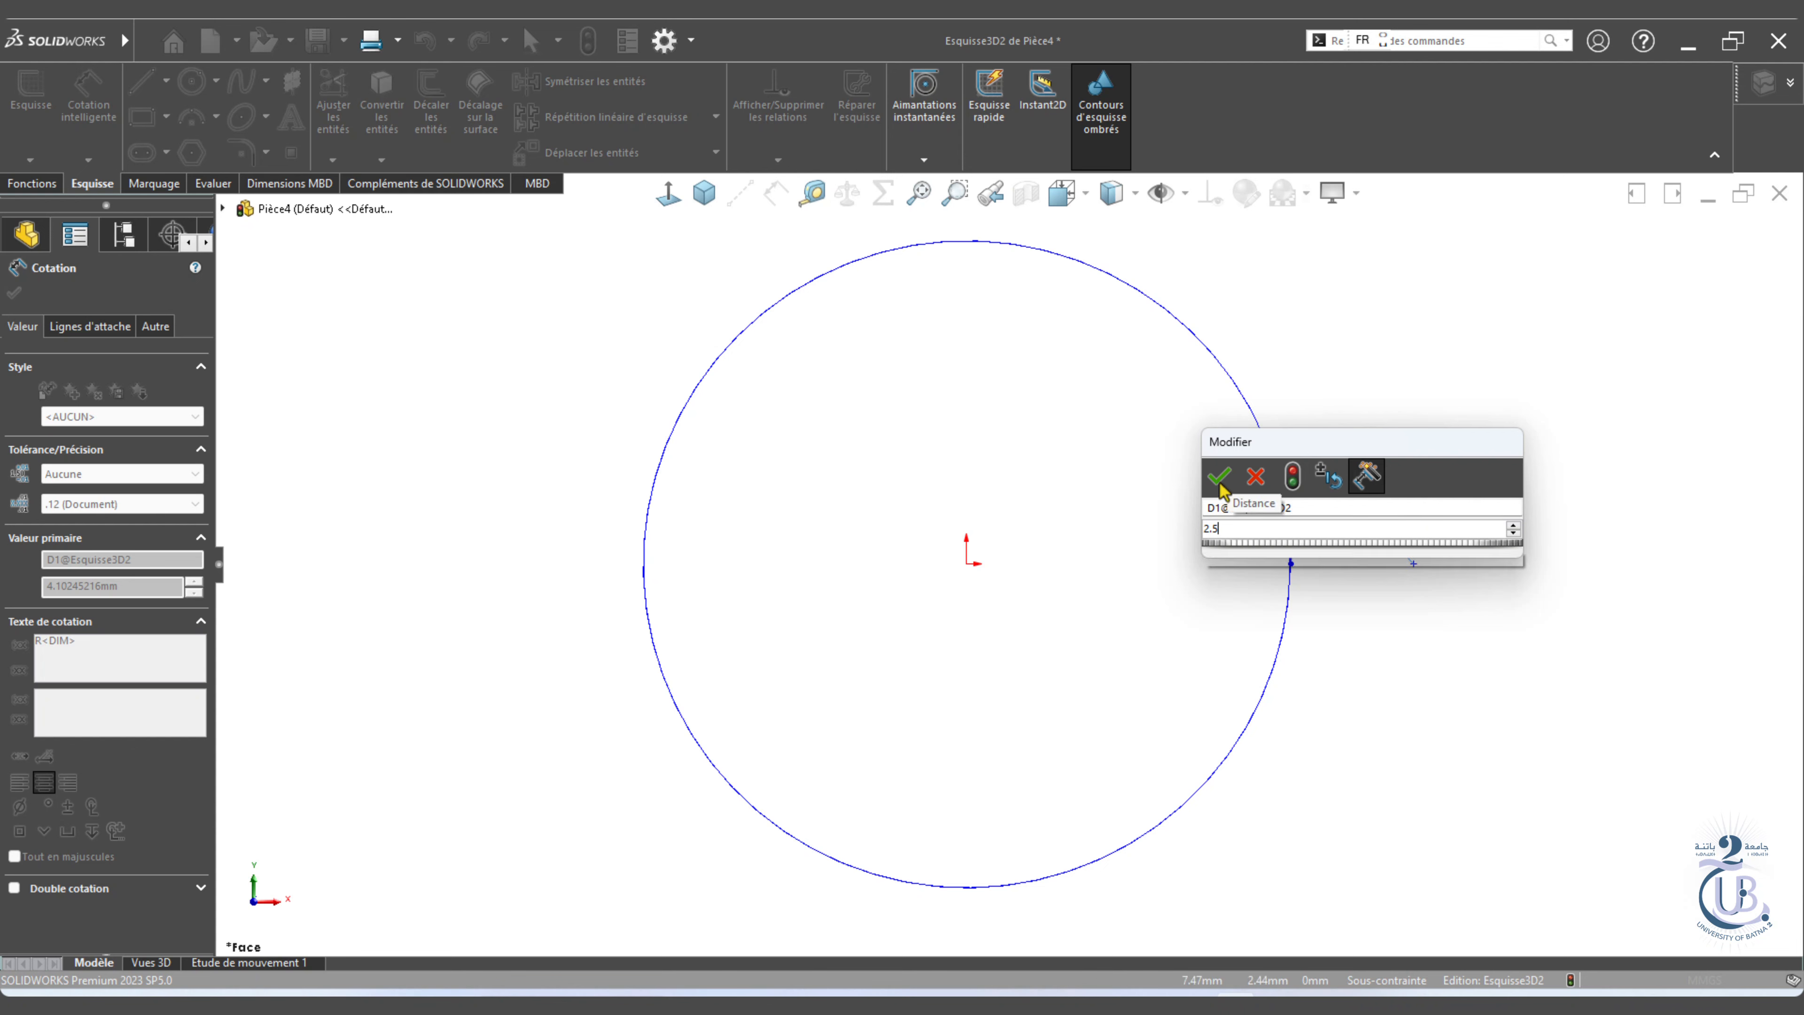
pyautogui.click(1219, 475)
# Draw a line about 12 mm long along X from the front arc's free end, pointing away from the coil.
pyautogui.press('l')
pyautogui.click(1365, 489)
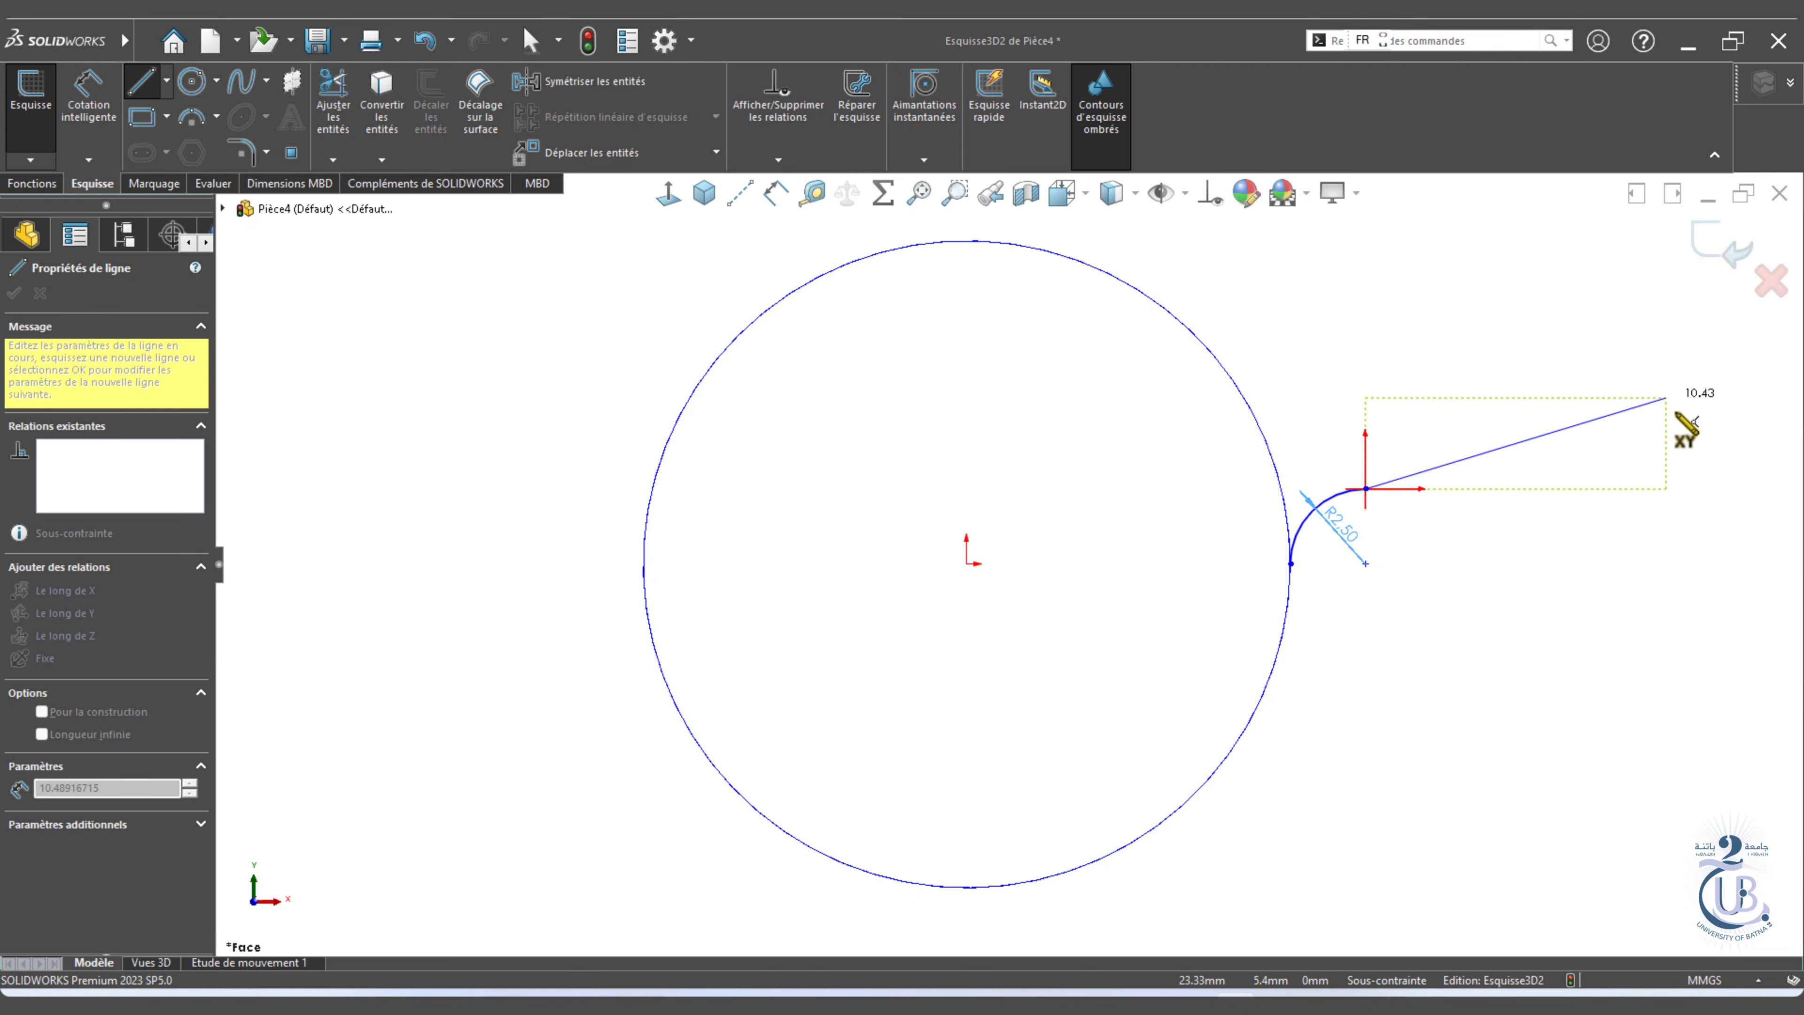
pyautogui.click(1729, 489)
pyautogui.press('Escape')
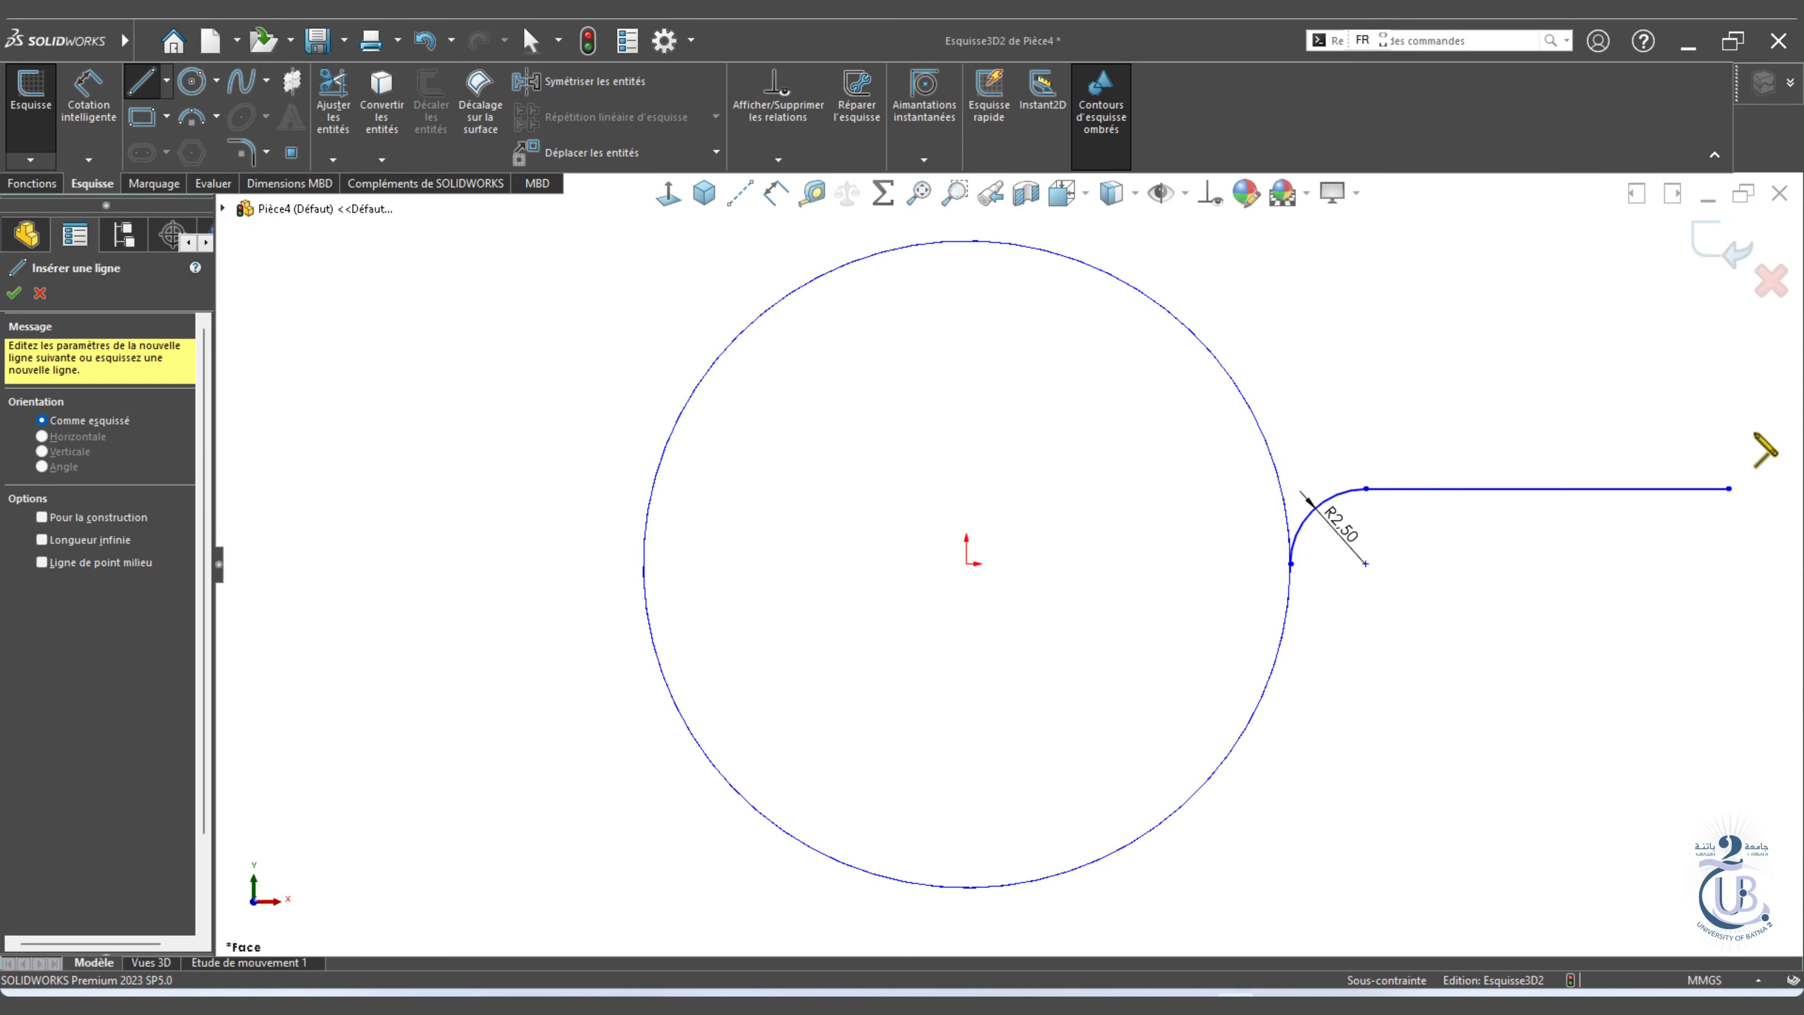
# Set the front leg line's length to 12 mm and close the 3D sketch.
pyautogui.click(776, 193)
pyautogui.click(1465, 491)
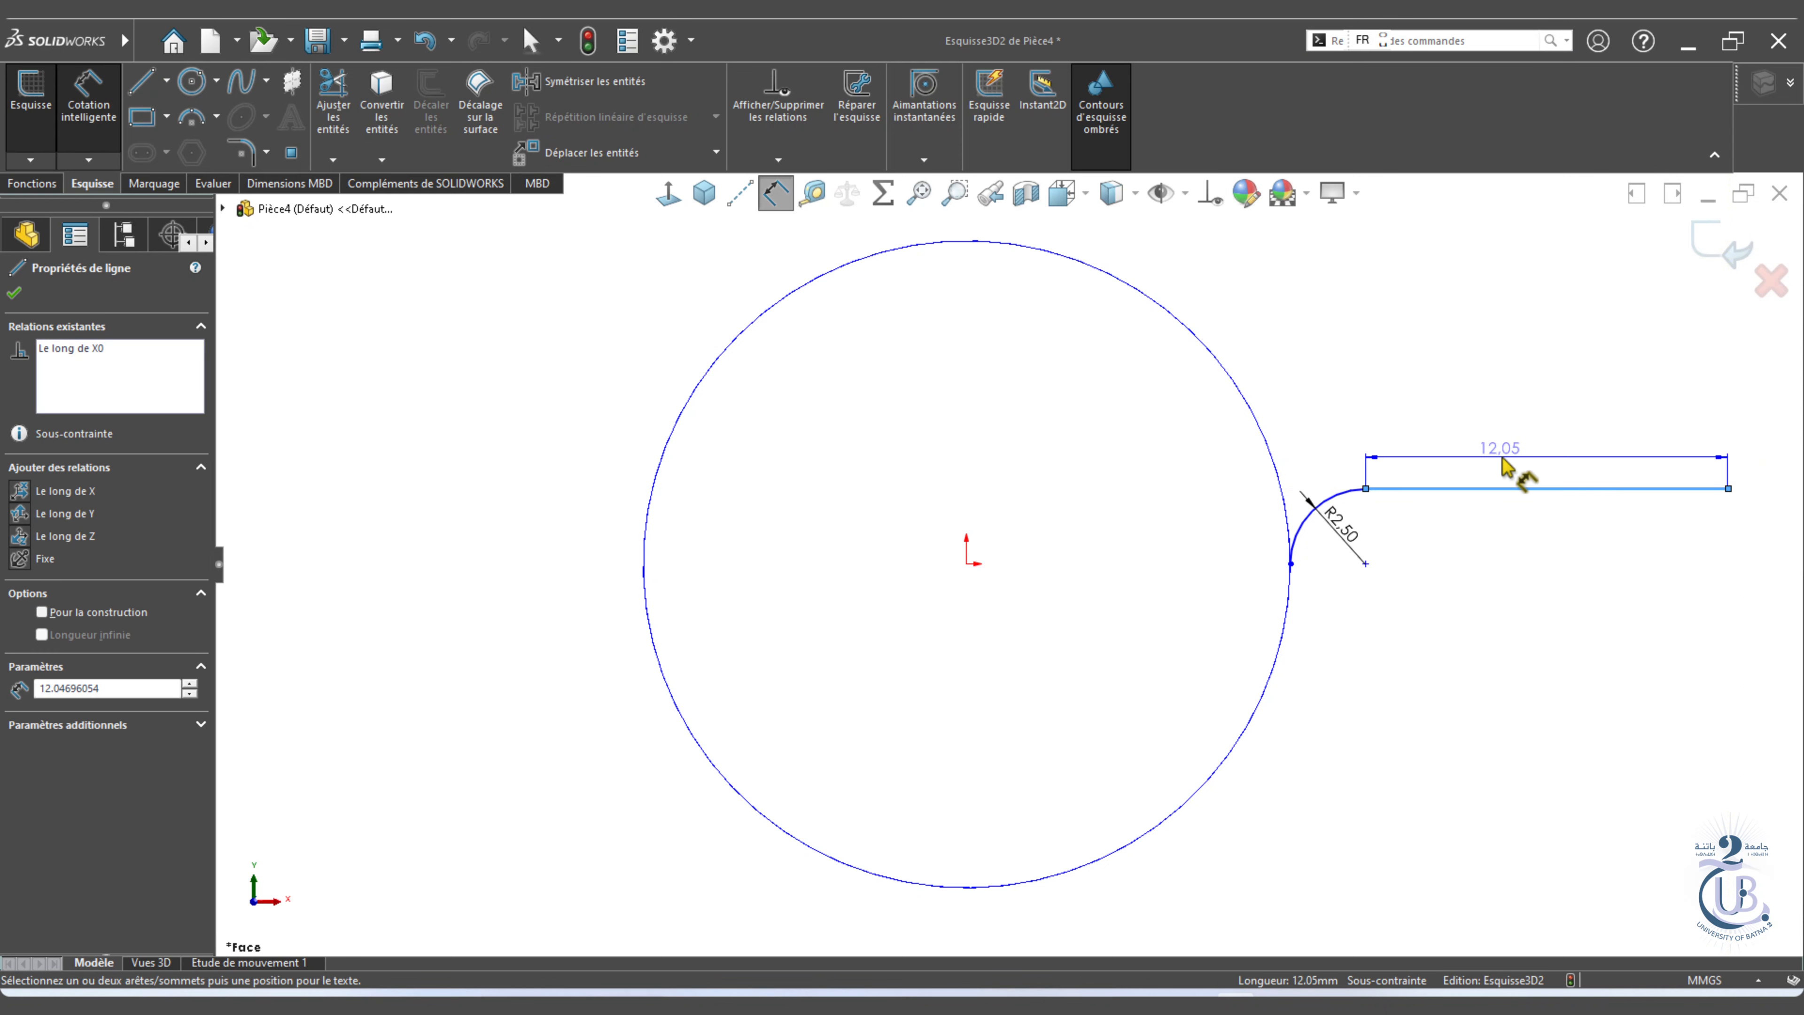
pyautogui.click(1502, 457)
pyautogui.write('12')
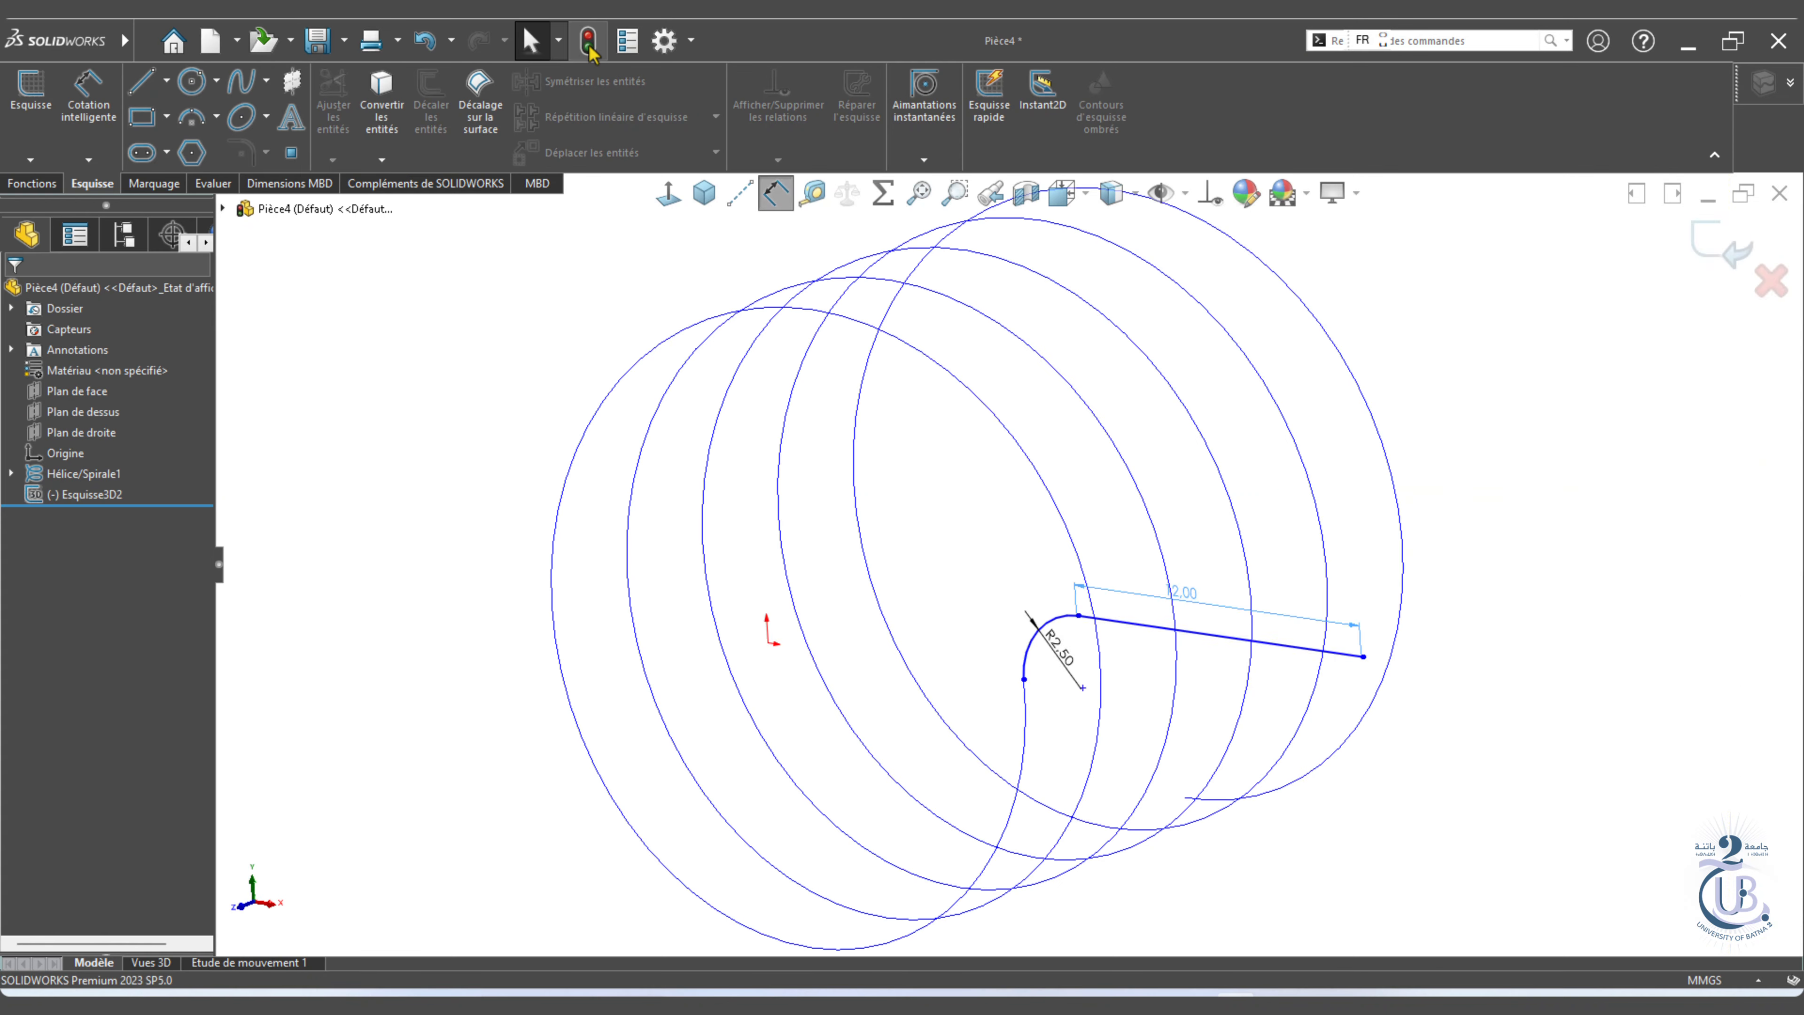
pyautogui.hotkey('ctrl', 'b')
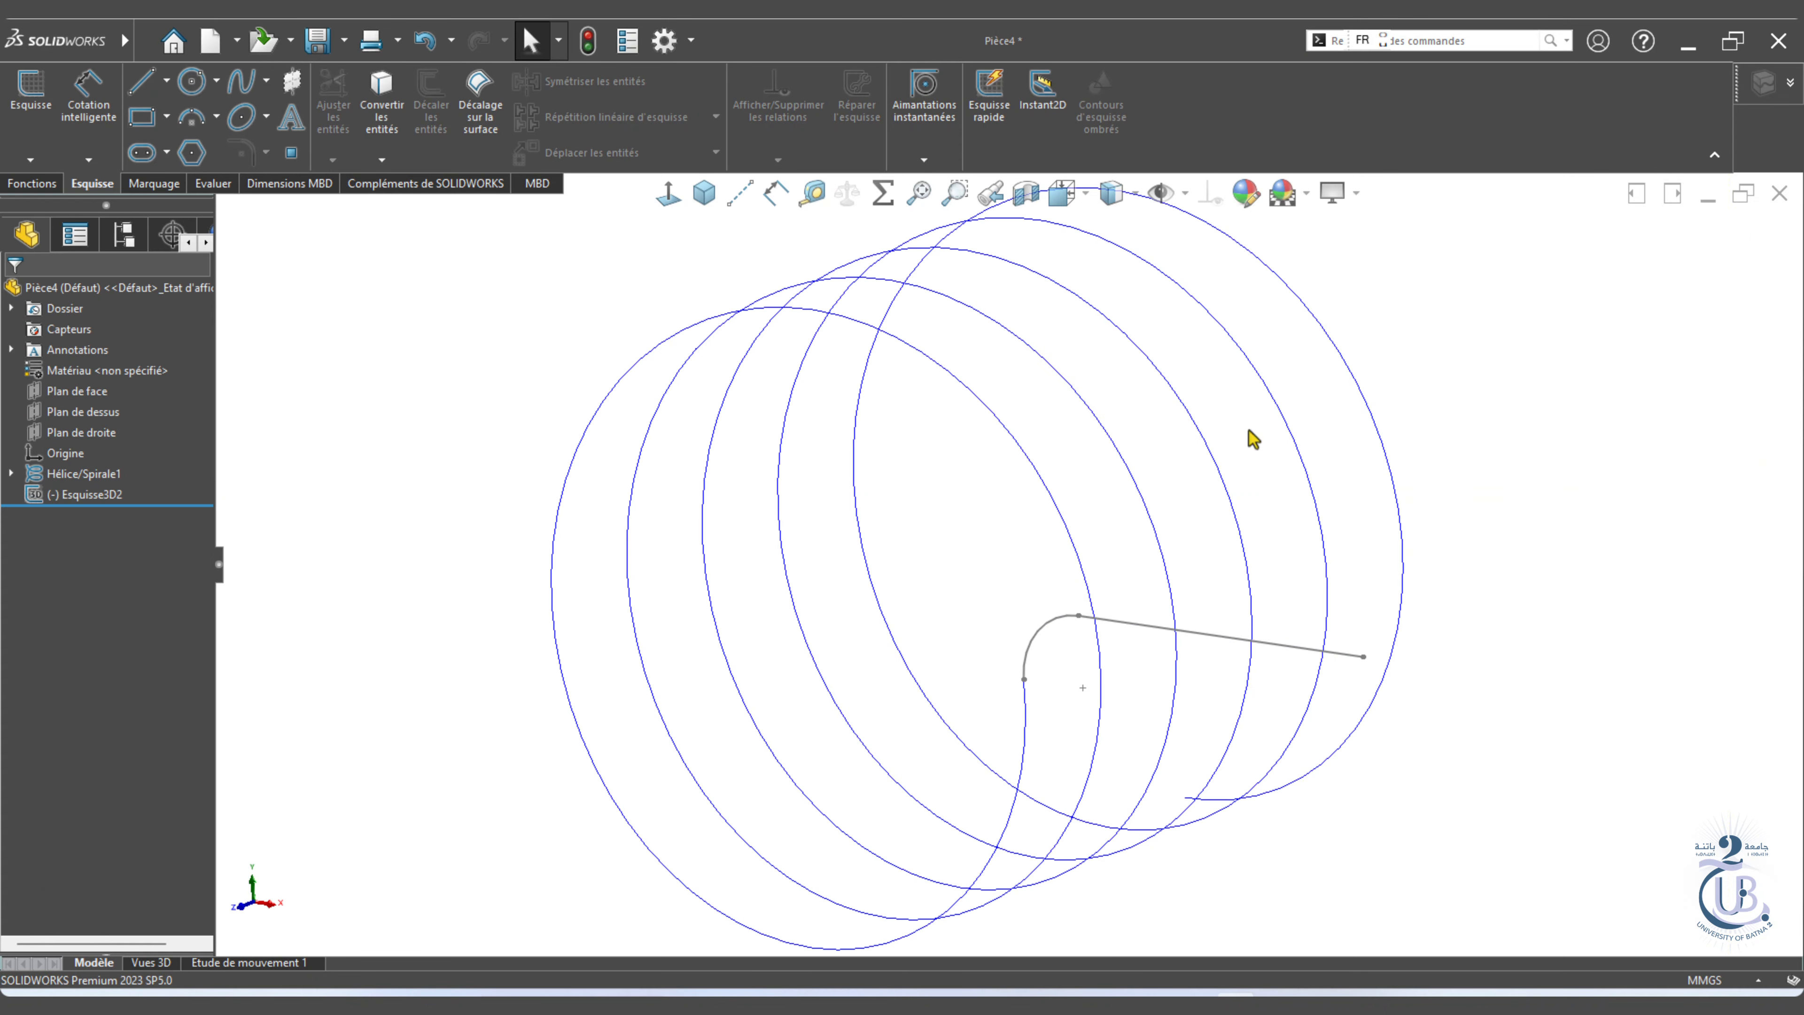
# Start another 3D sketch and draw a three-point arc of about 3.1 mm radius from the helix's rear end.
pyautogui.moveTo(1393, 659)
pyautogui.mouseDown(button='middle')
pyautogui.moveTo(1385, 636)
pyautogui.moveTo(1309, 685)
pyautogui.moveTo(1261, 741)
pyautogui.moveTo(1274, 770)
pyautogui.moveTo(1204, 753)
pyautogui.moveTo(1297, 757)
pyautogui.mouseUp(button='middle')
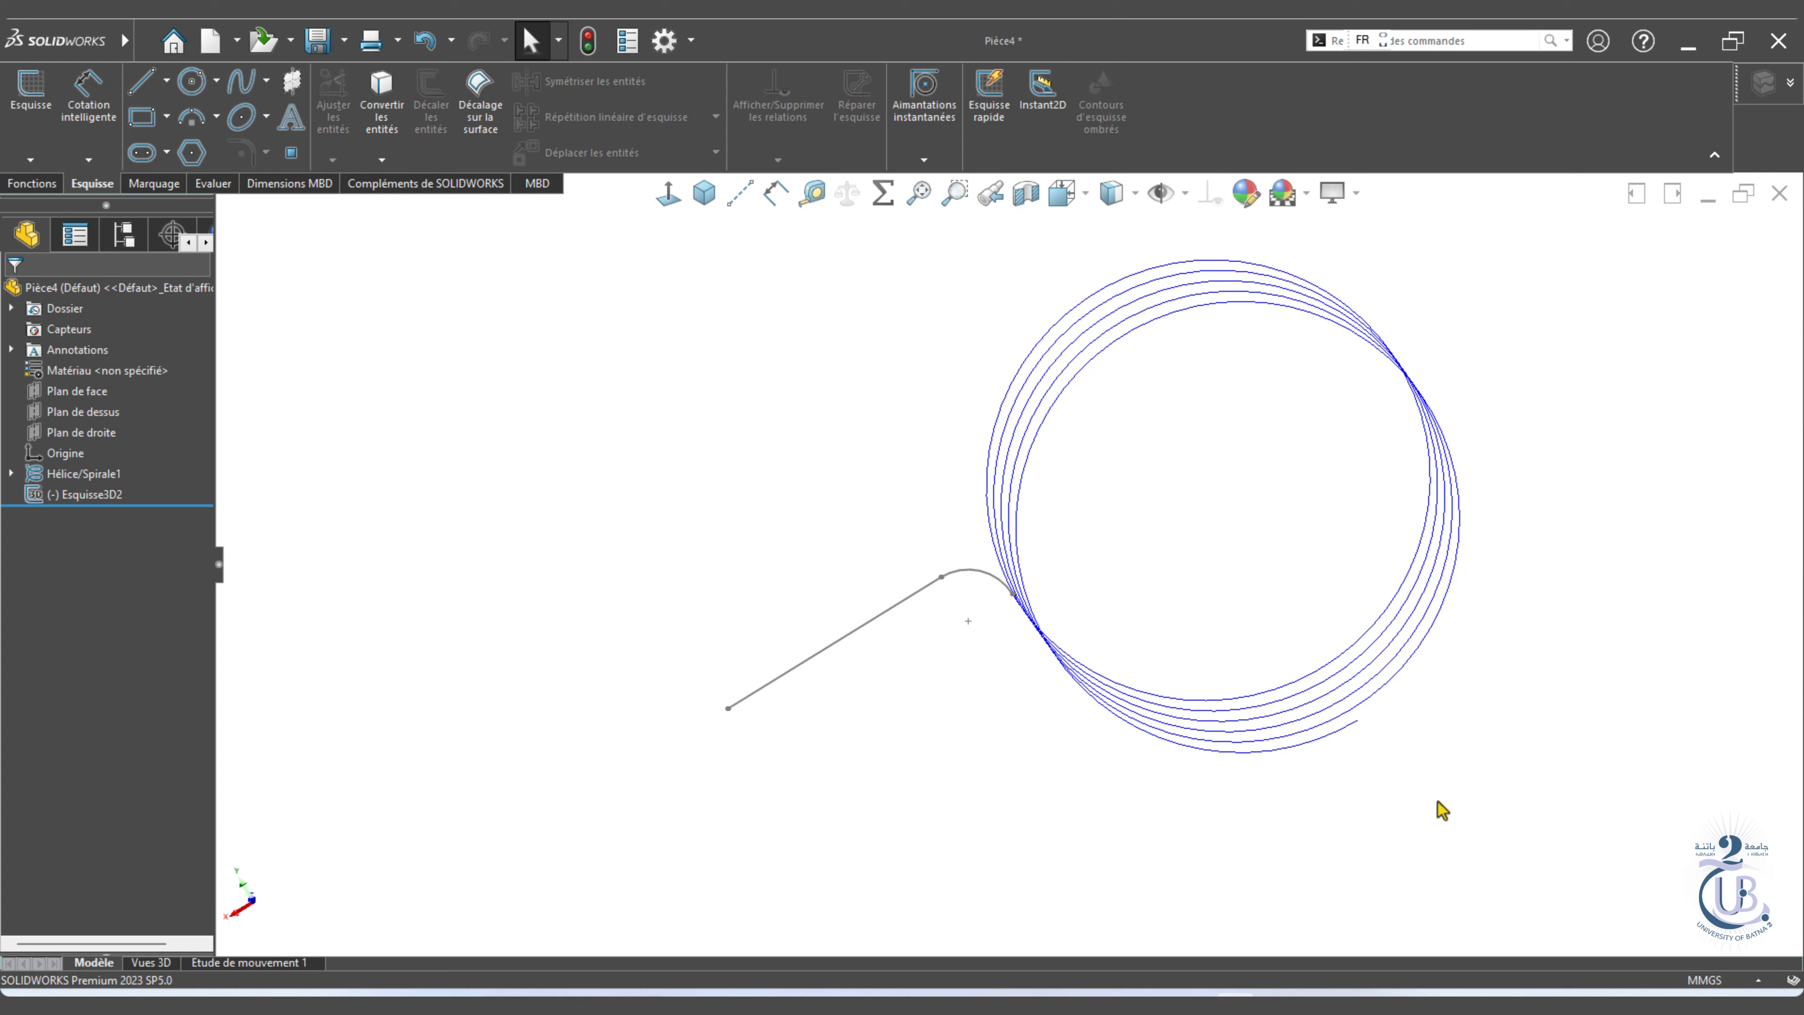
pyautogui.scroll(3, 1427, 785)
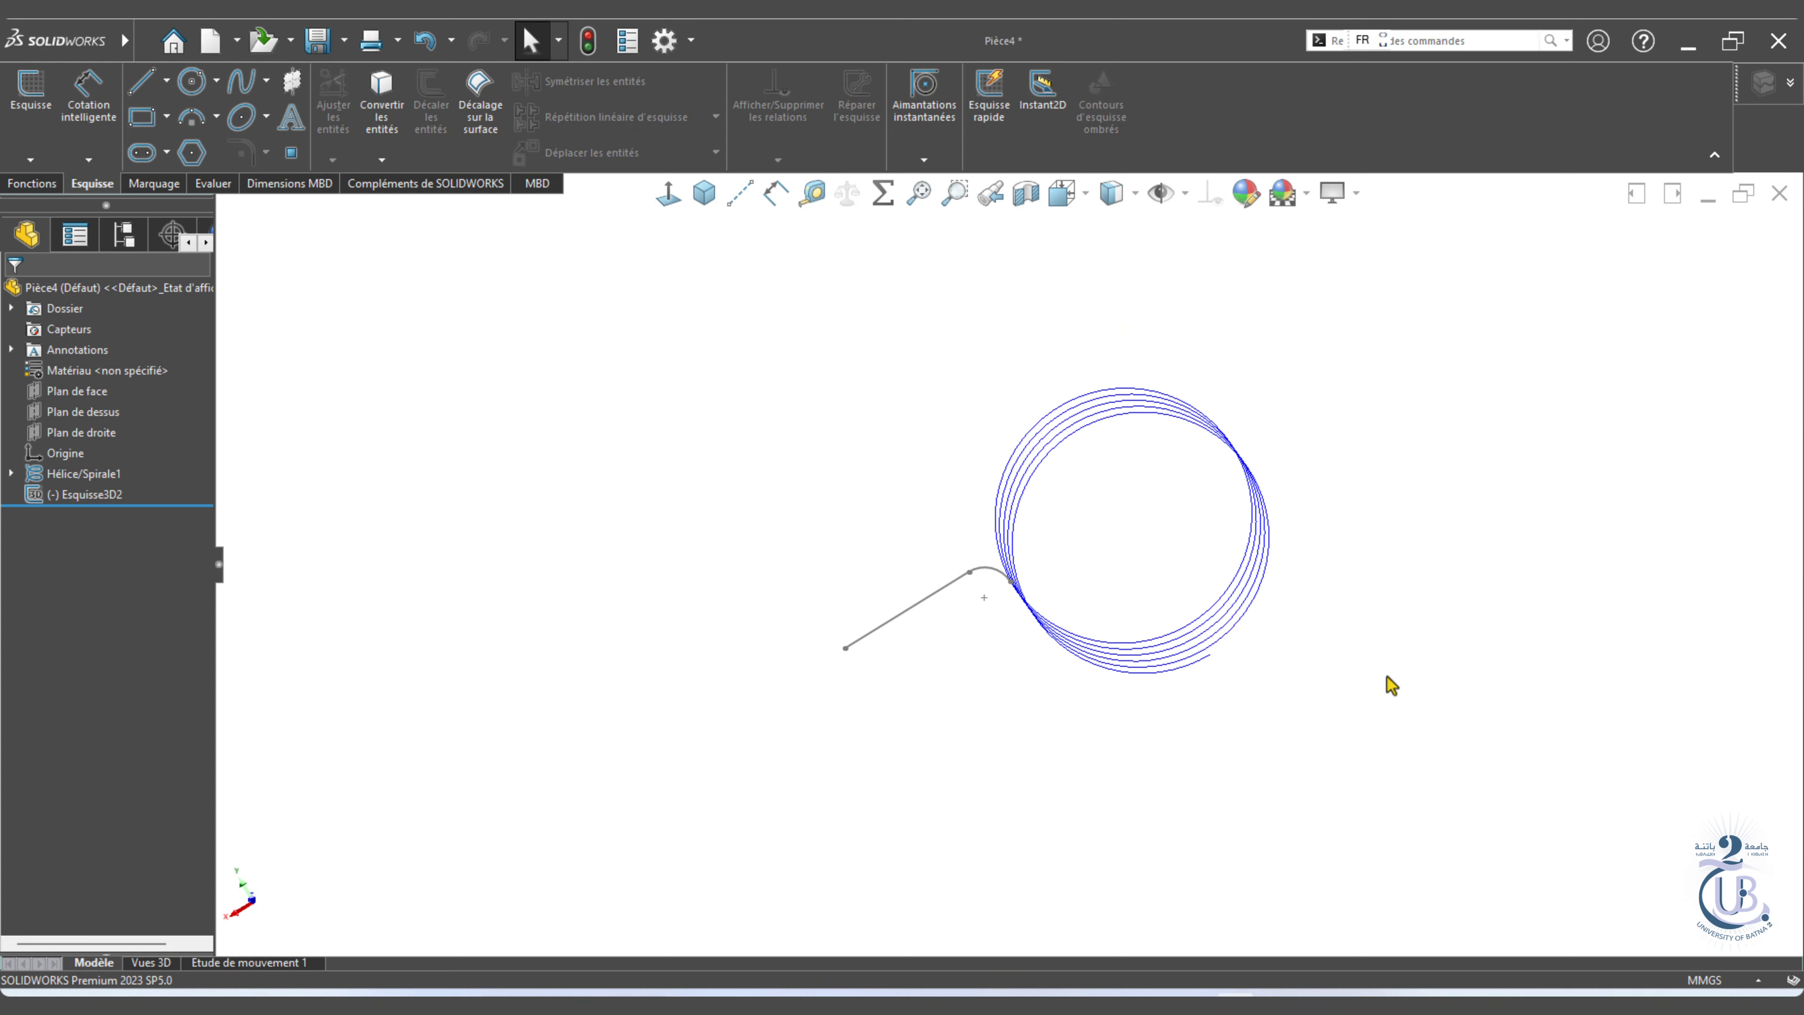
pyautogui.scroll(-2, 1385, 679)
pyautogui.click(31, 160)
pyautogui.click(77, 209)
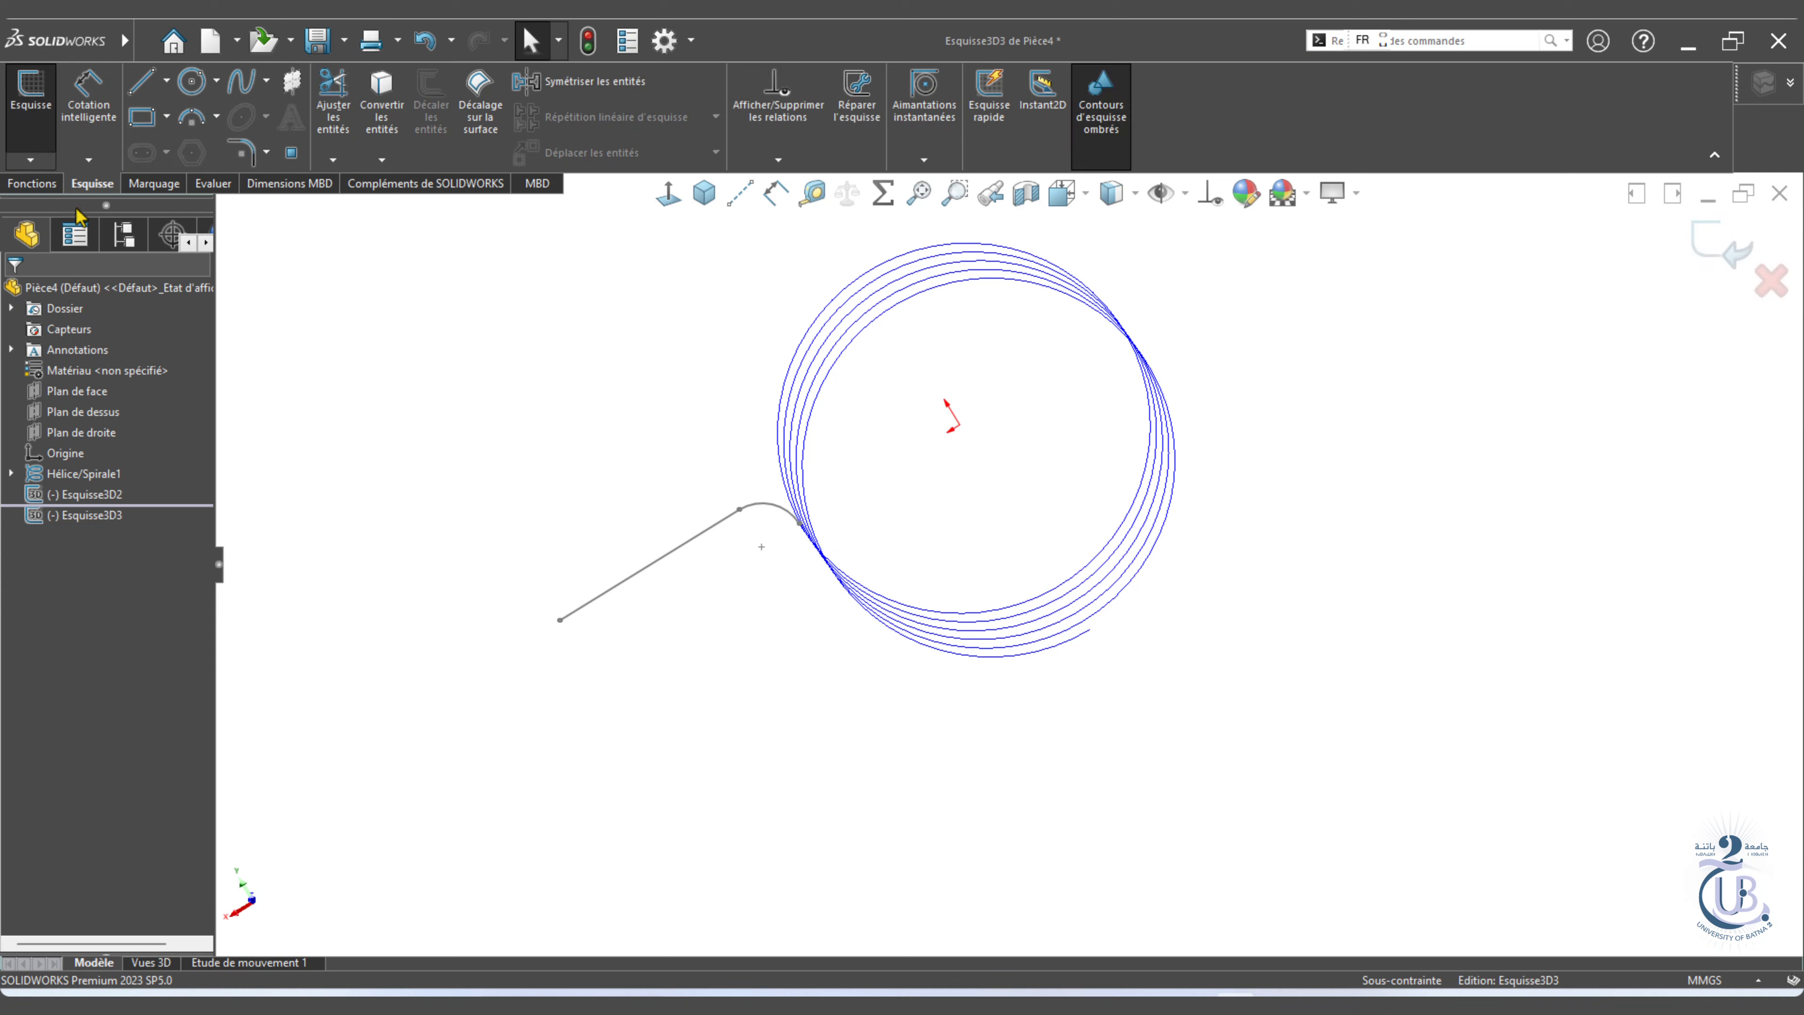
pyautogui.click(190, 124)
pyautogui.scroll(-3, 1023, 627)
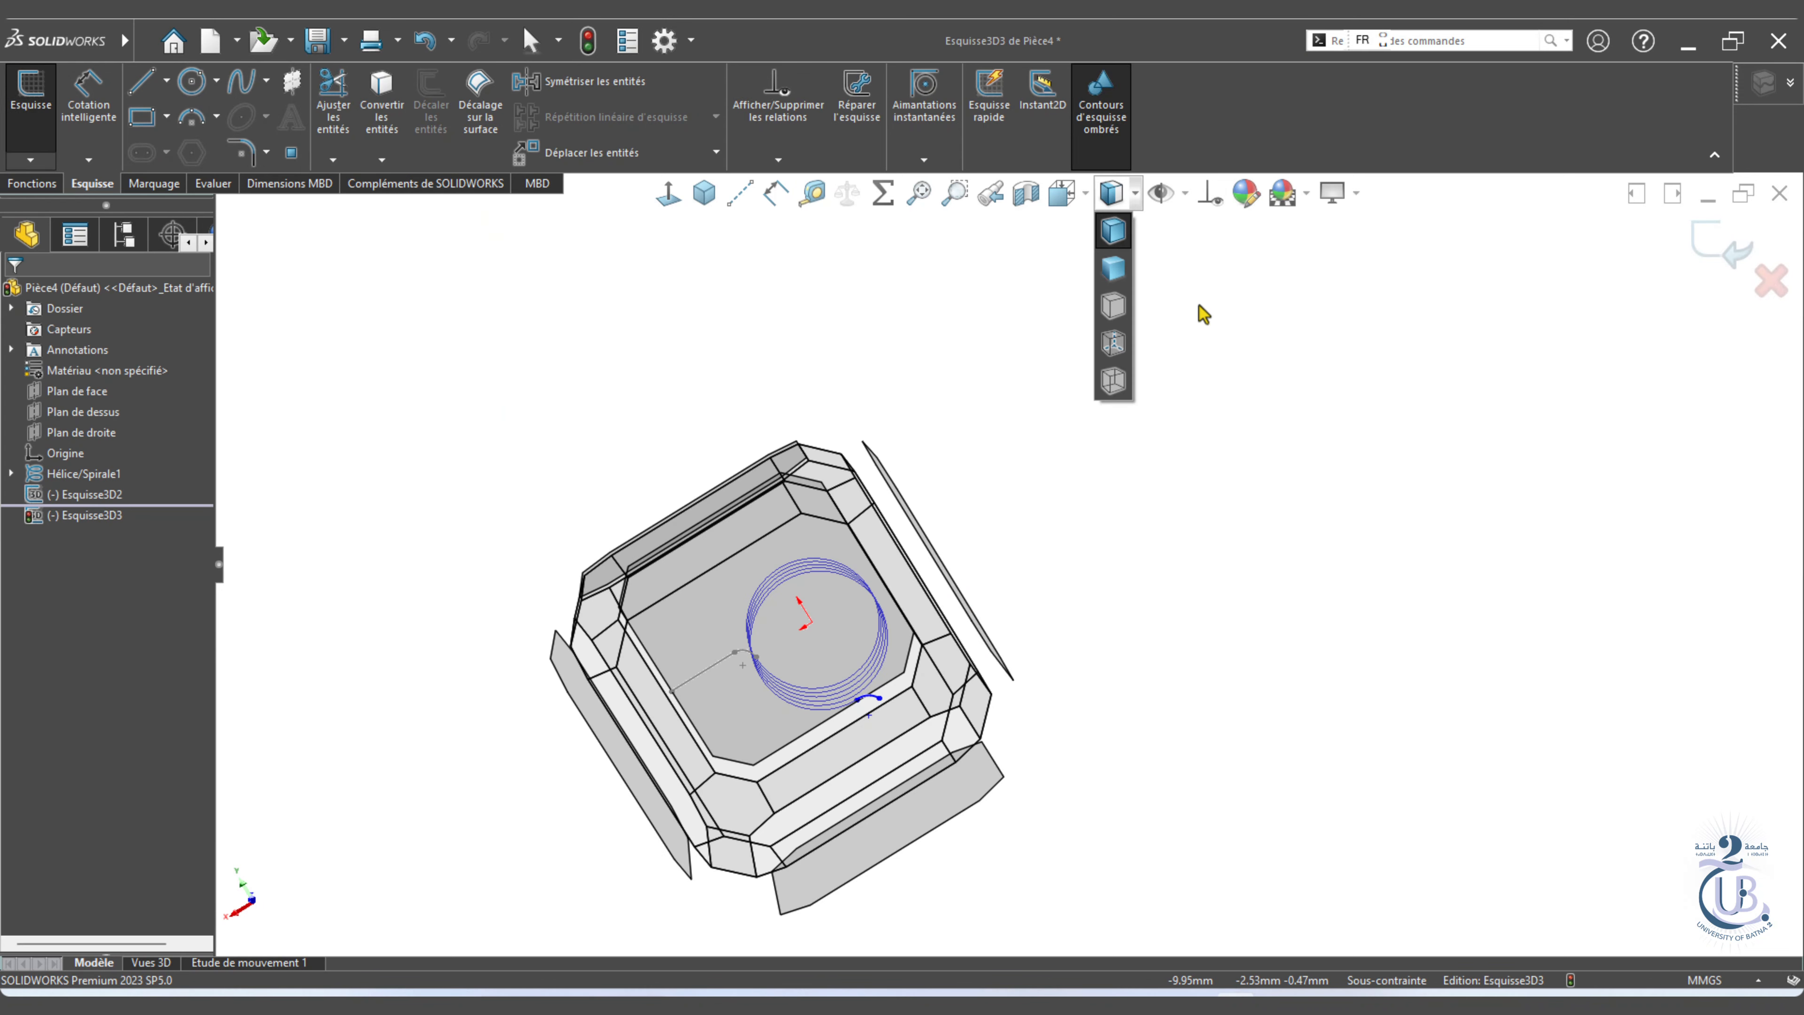
# In the back view, align the rear arc's centre with its start point along Y and with its free end along X.
pyautogui.moveTo(1069, 194)
pyautogui.click(1174, 312)
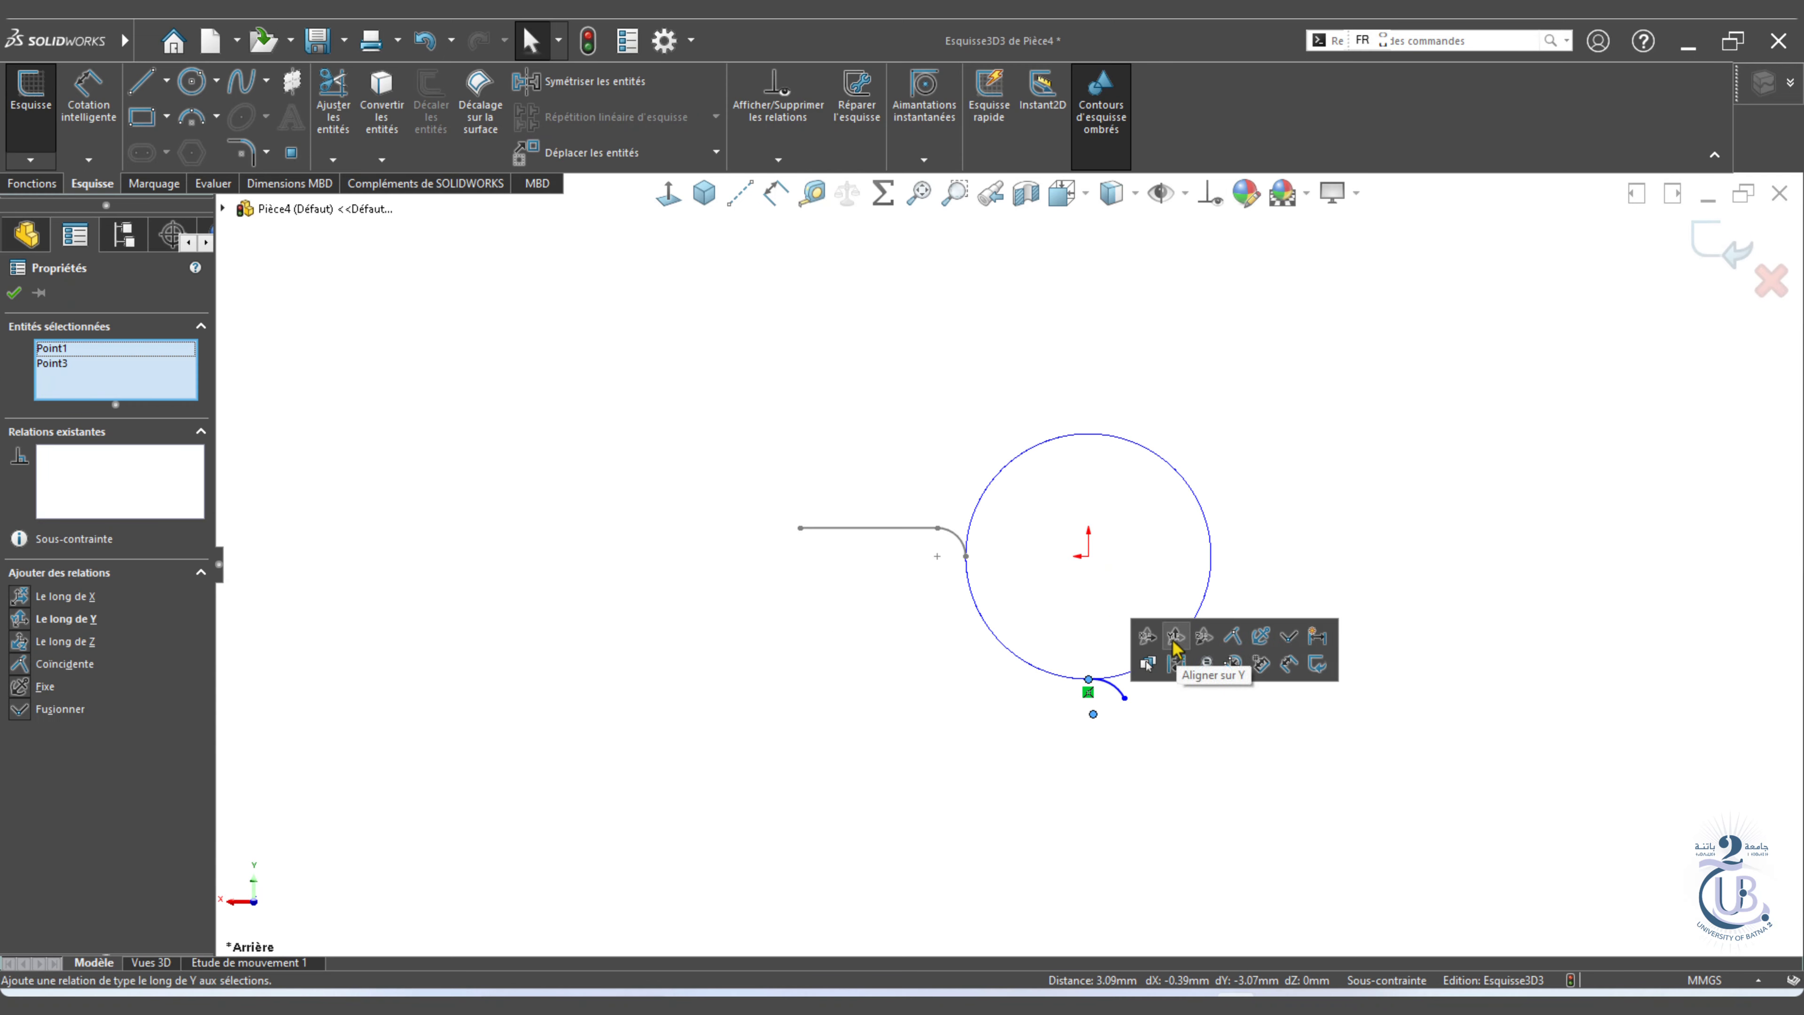
pyautogui.click(1174, 641)
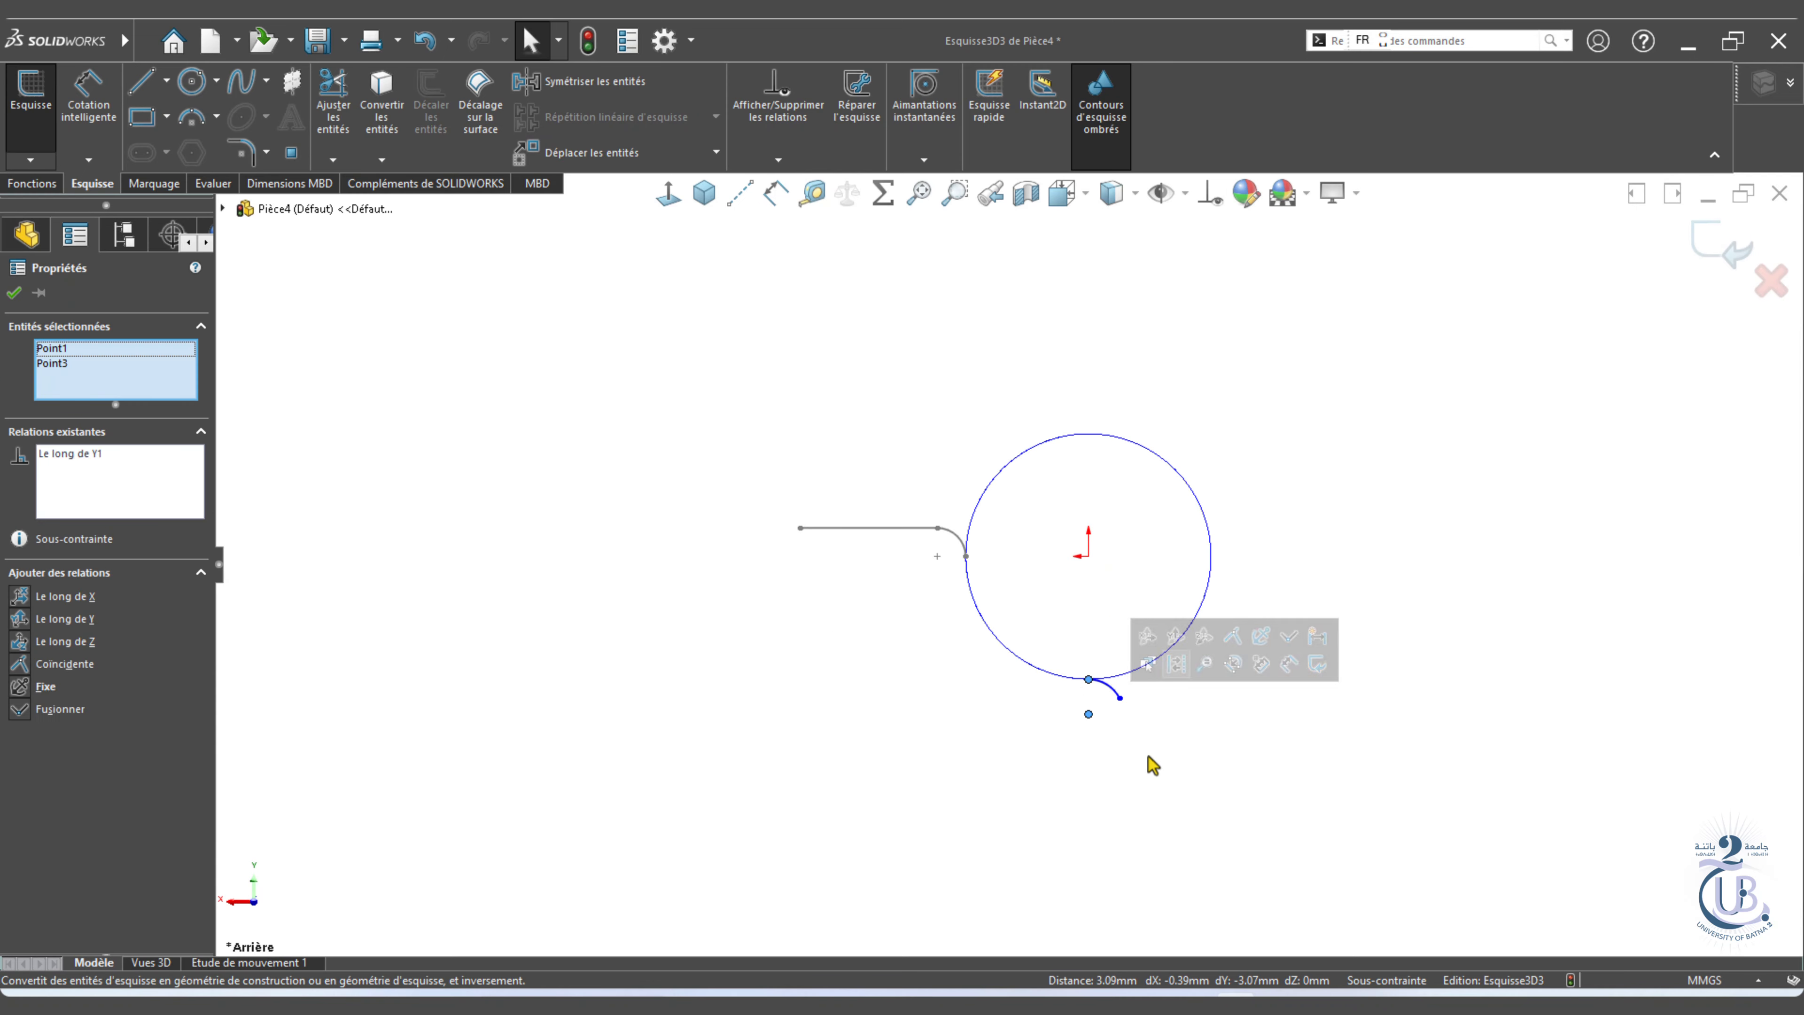
pyautogui.click(1120, 699)
pyautogui.keyDown('ctrl'); pyautogui.click(1090, 715); pyautogui.keyUp('ctrl')
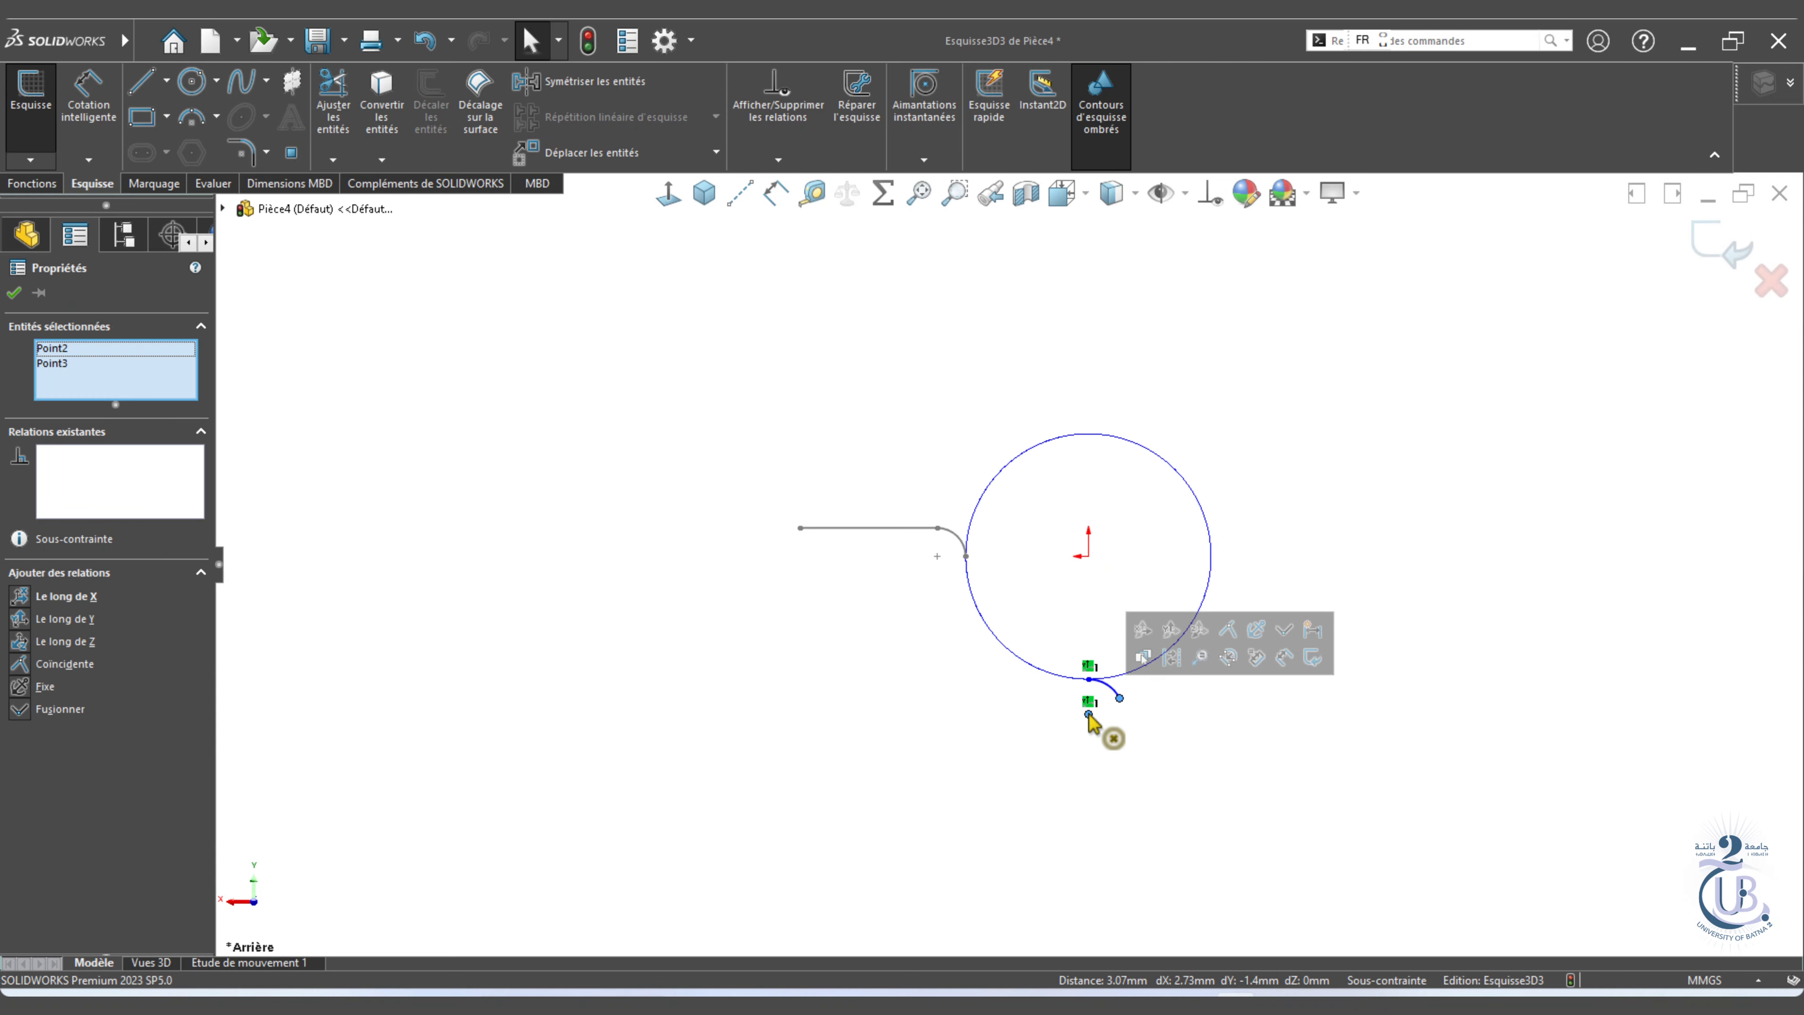
pyautogui.click(1144, 635)
# Dimension the rear leg's arc with a radius of 2.5 mm.
pyautogui.scroll(-3, 1230, 635)
pyautogui.click(776, 194)
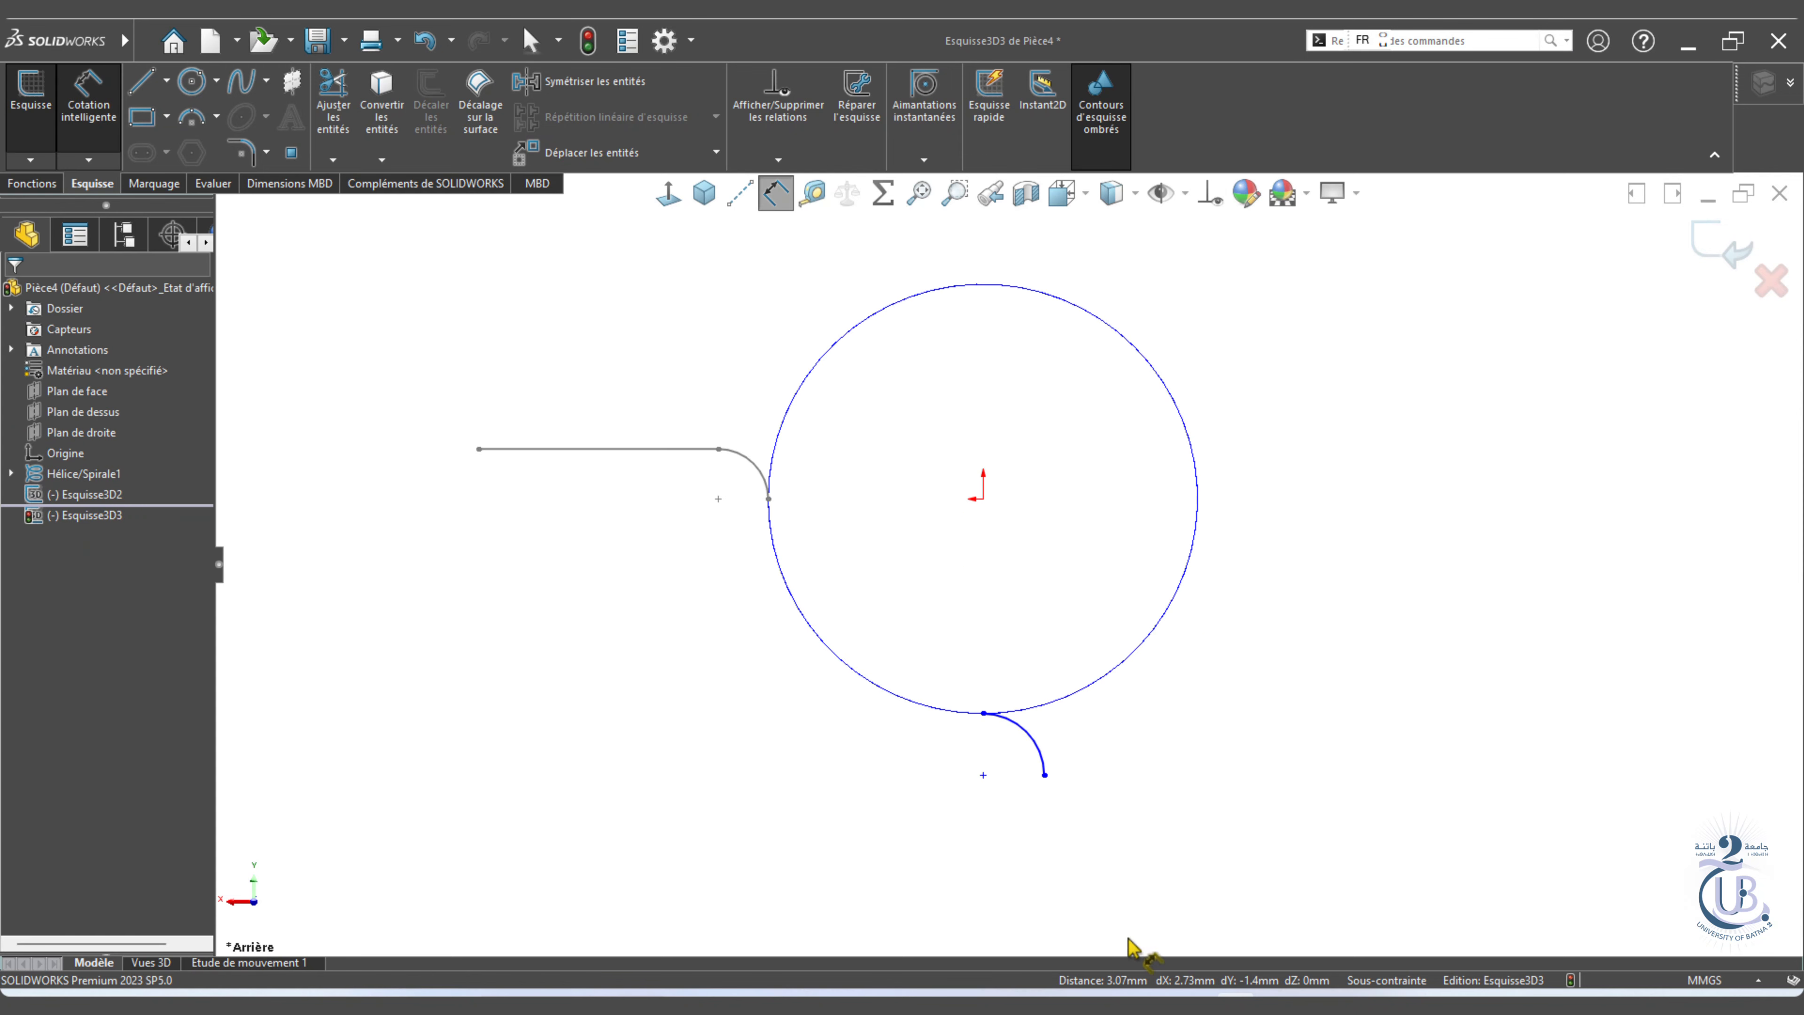
pyautogui.click(1036, 743)
pyautogui.click(1072, 731)
pyautogui.write('2.5')
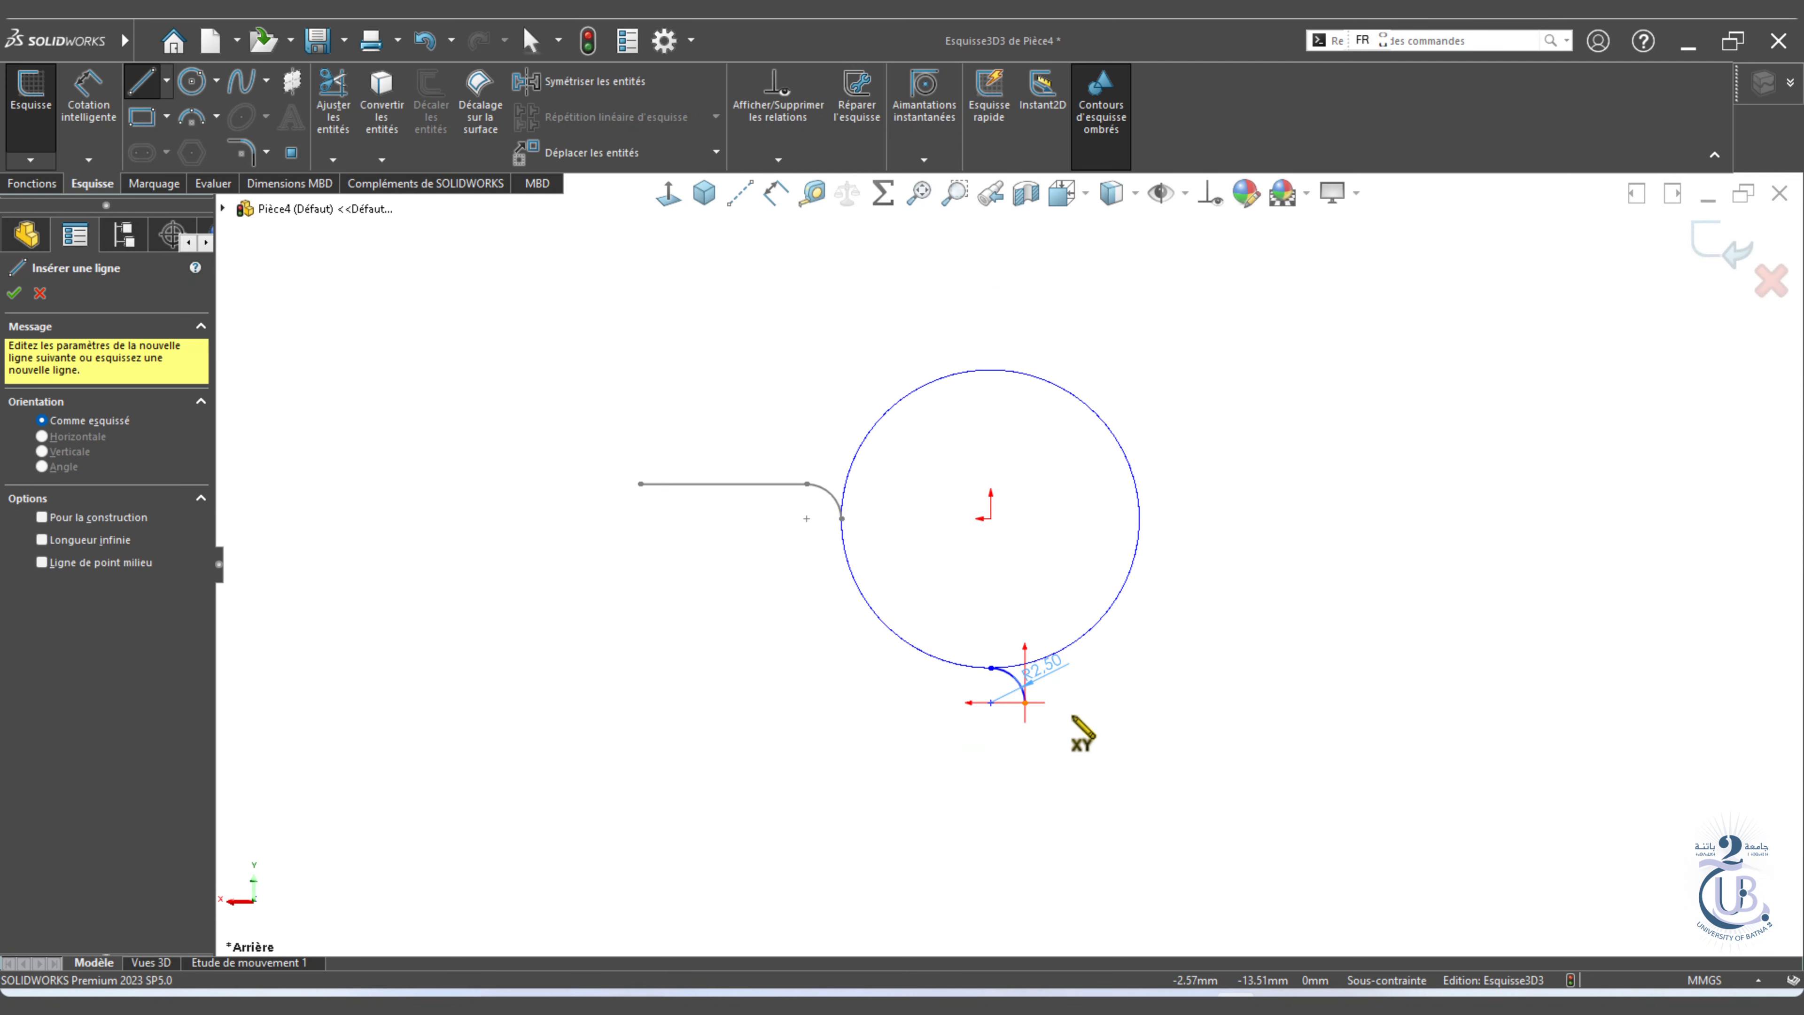
# Draw a vertical line about 15.5 mm long downward from the free end of the rear leg's arc.
pyautogui.click(1026, 702)
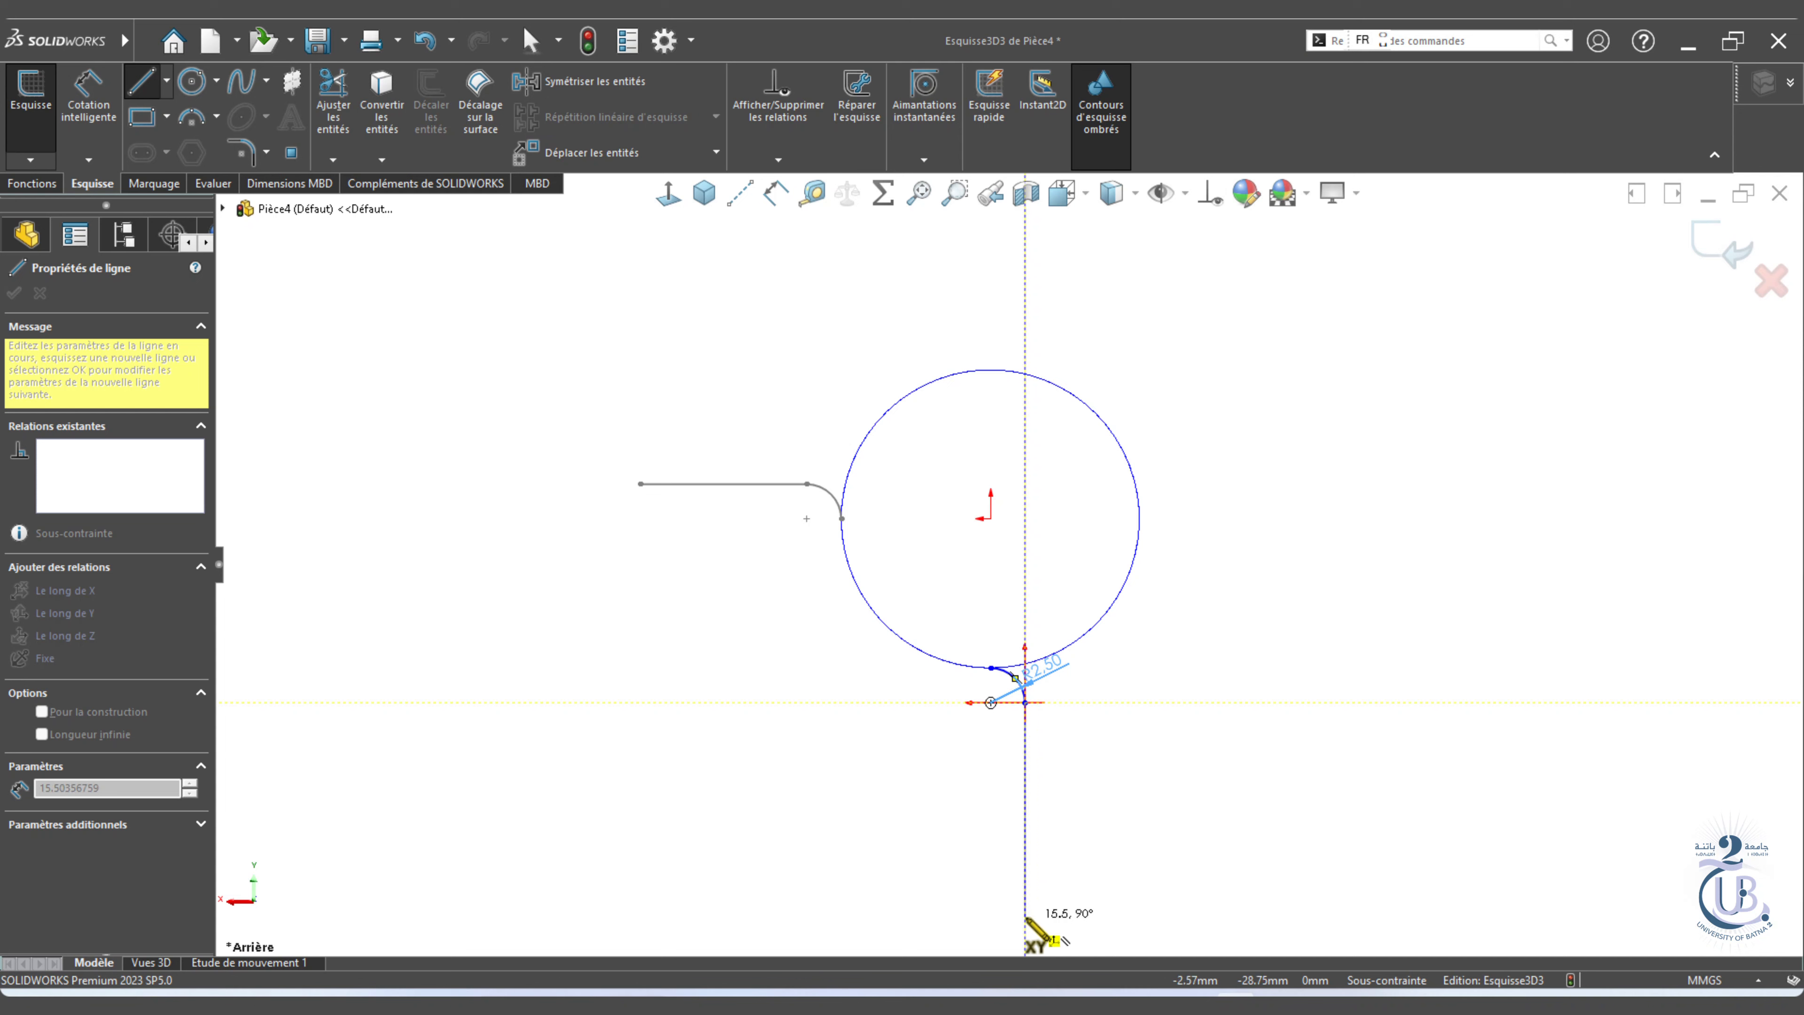
pyautogui.click(1027, 918)
pyautogui.press('Escape')
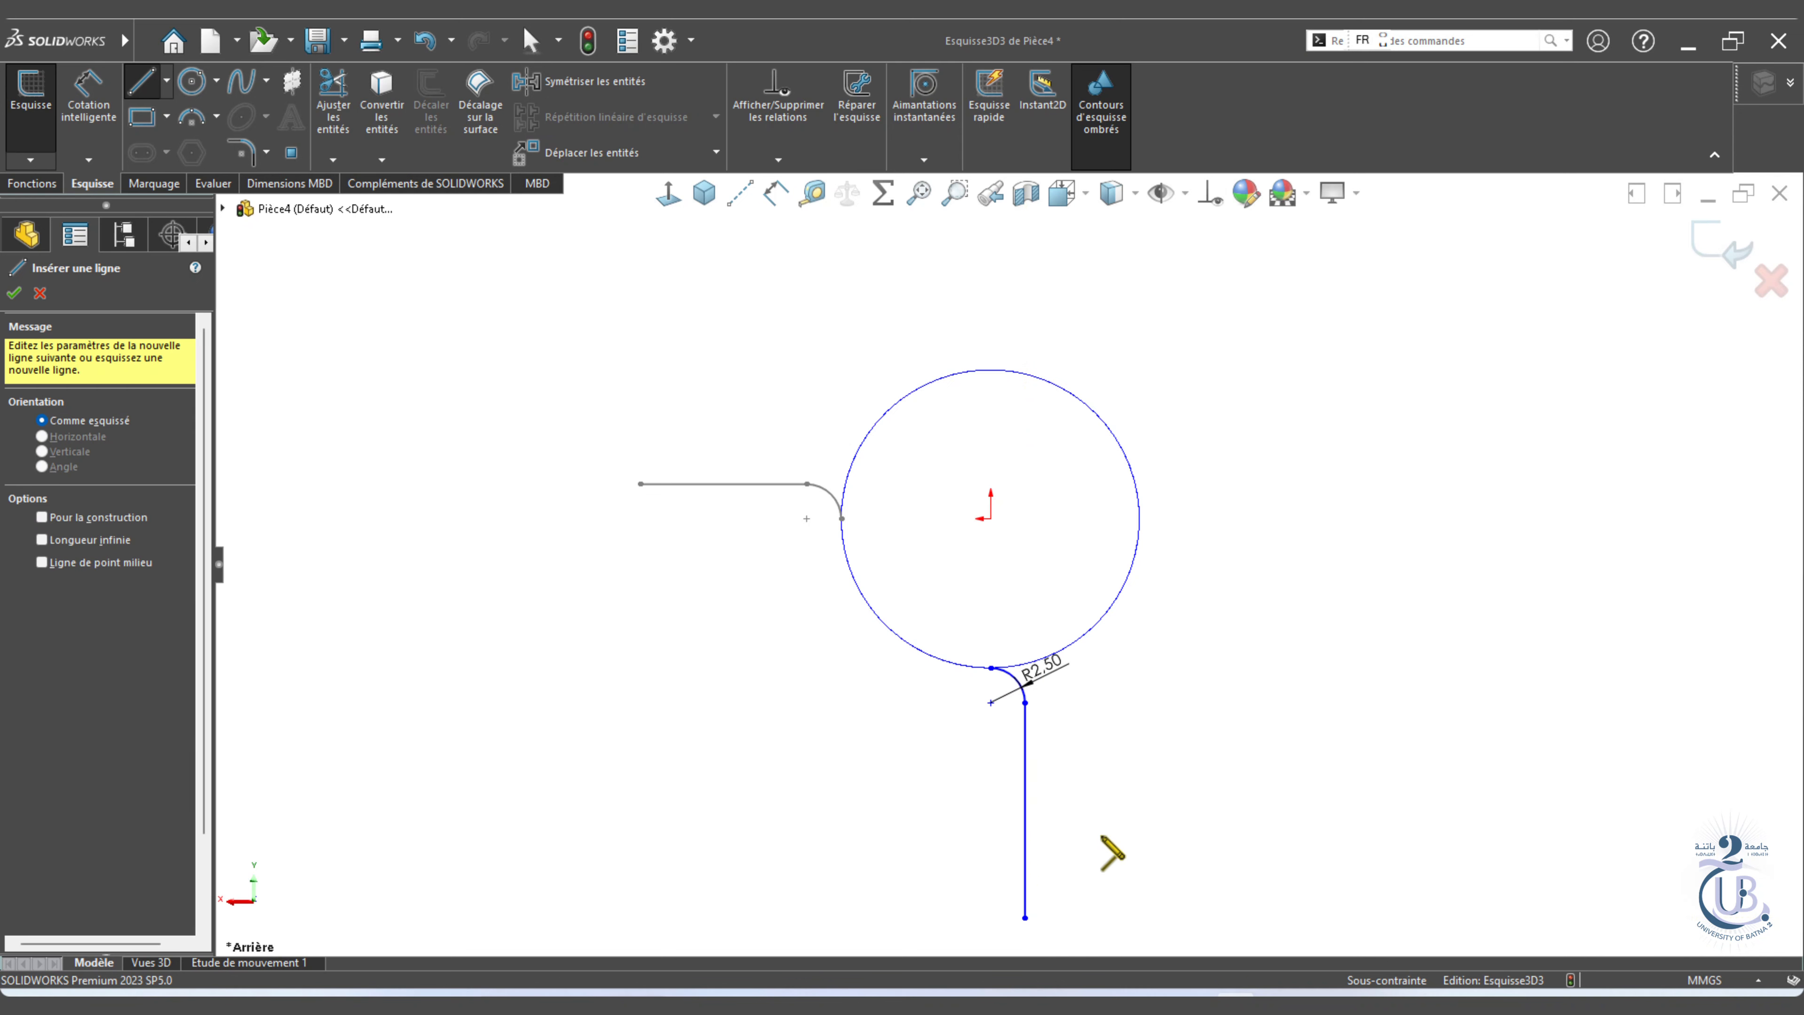
# Set the rear leg line's length to 12 mm and close the 3D sketch.
pyautogui.click(774, 195)
pyautogui.click(1026, 781)
pyautogui.click(1073, 825)
pyautogui.write('12')
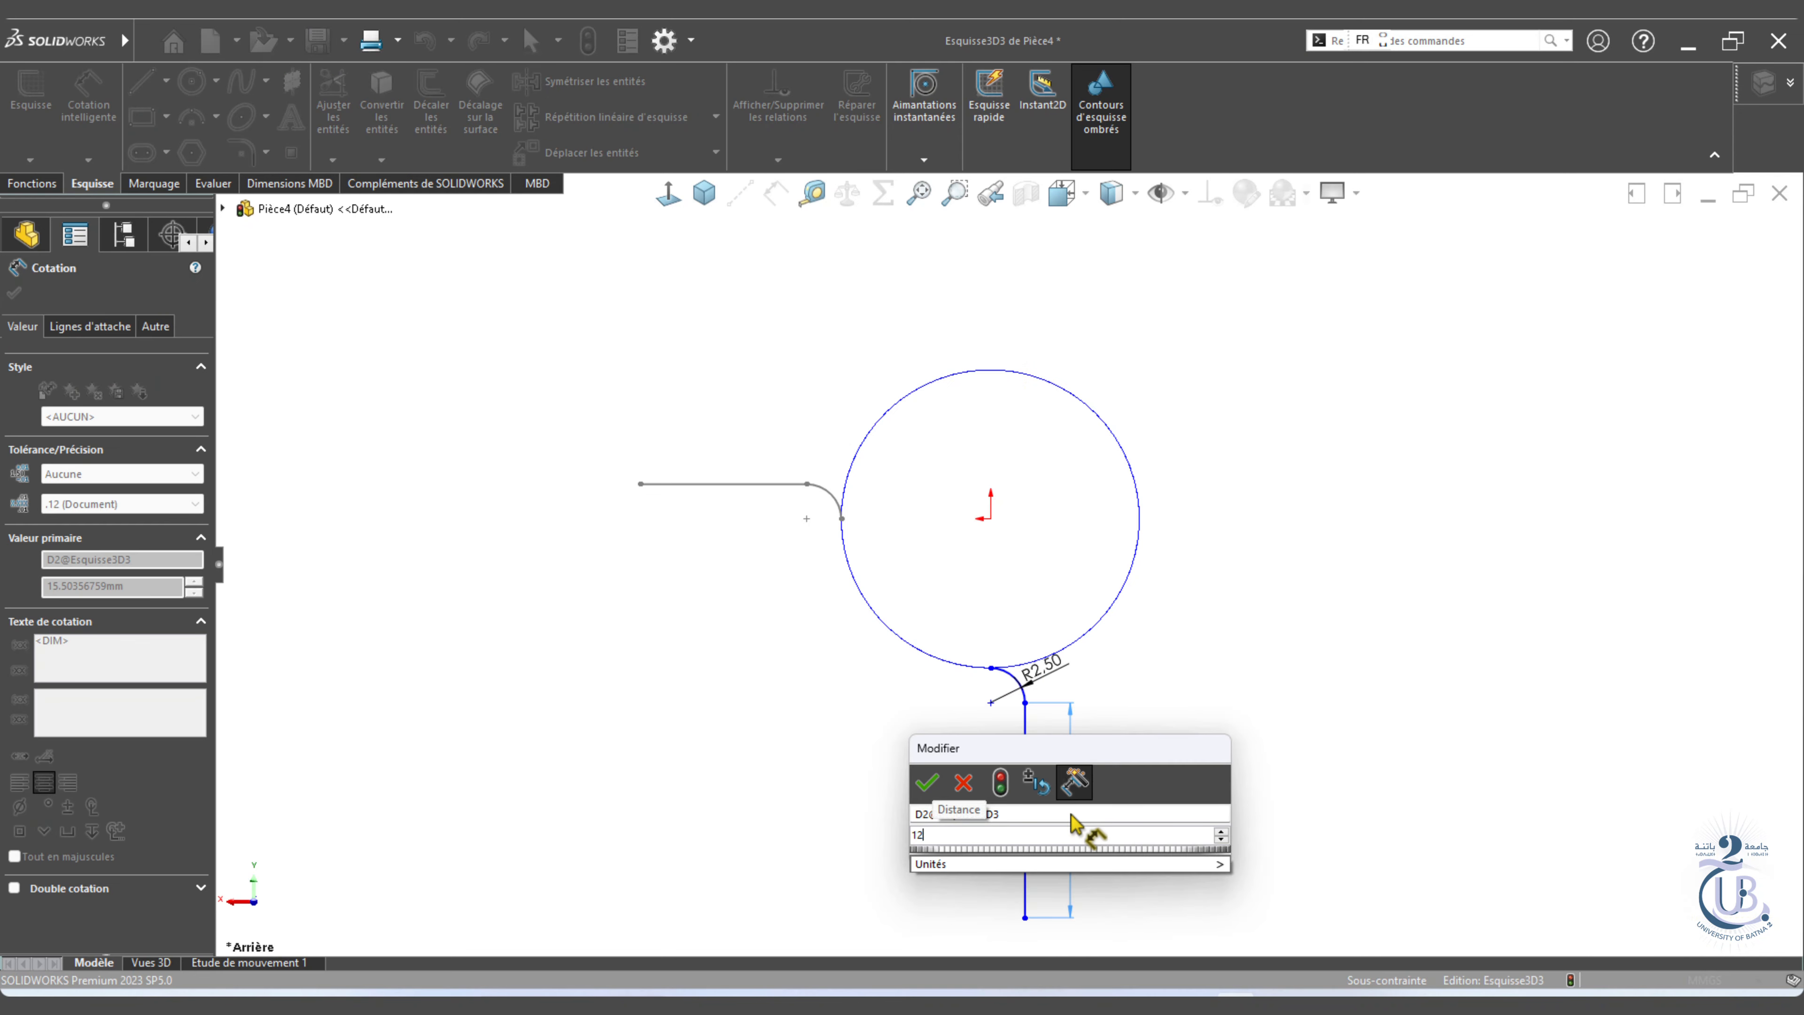
pyautogui.click(937, 780)
pyautogui.doubleClick(1283, 711)
# Join the helix and the two leg sketches into a single composite curve.
pyautogui.moveTo(1282, 711)
pyautogui.mouseDown(button='middle')
pyautogui.moveTo(1293, 693)
pyautogui.moveTo(1407, 696)
pyautogui.mouseUp(button='middle')
pyautogui.click(1079, 195)
pyautogui.click(1095, 320)
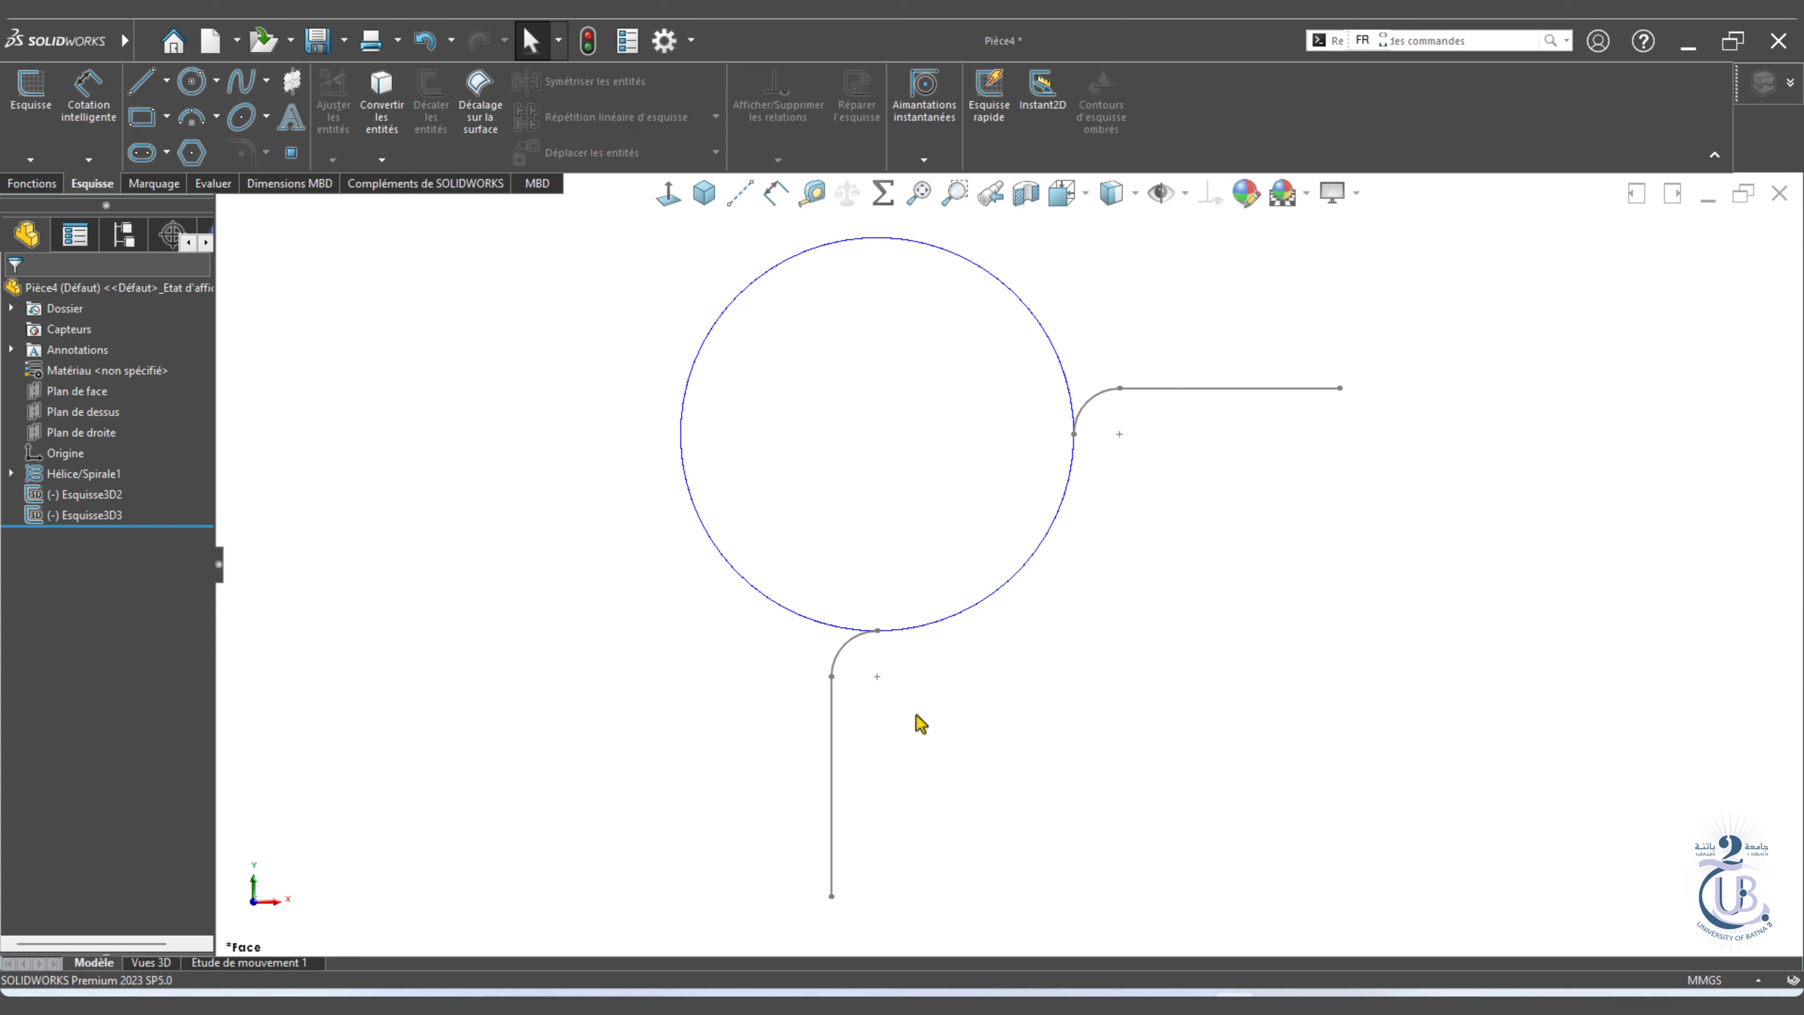
pyautogui.click(704, 193)
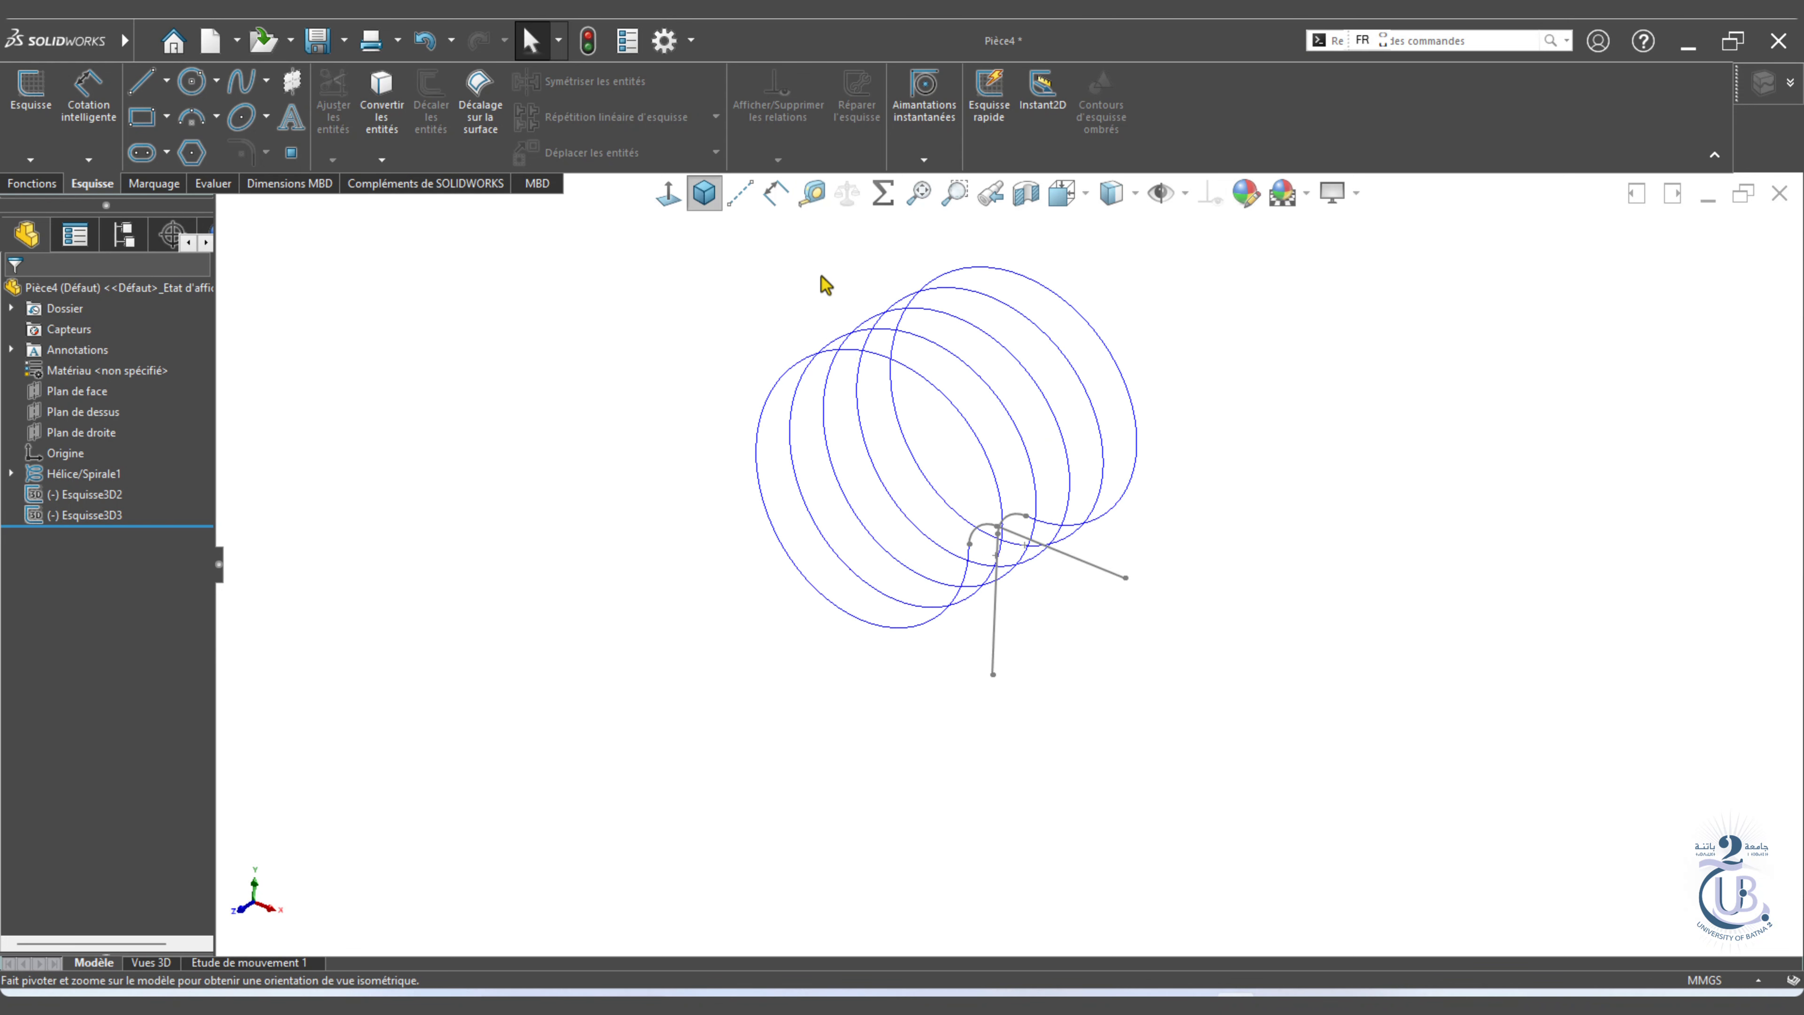
pyautogui.click(1793, 89)
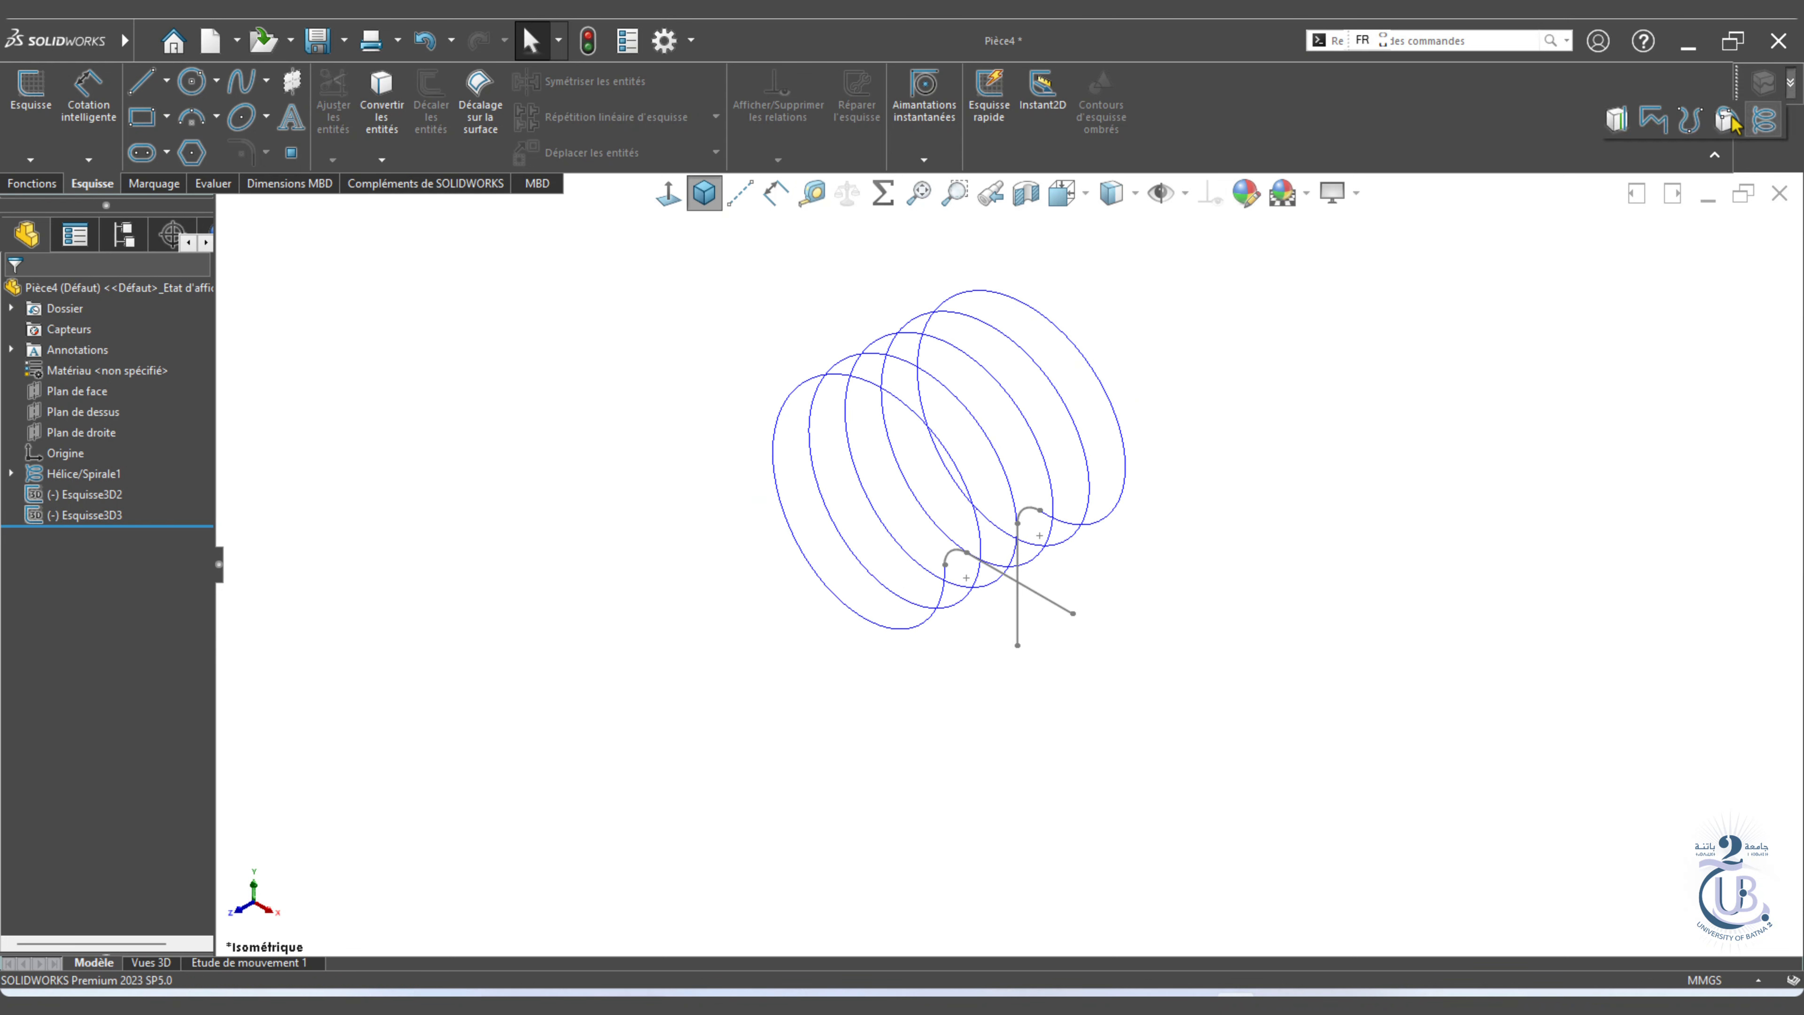
pyautogui.click(1656, 119)
pyautogui.click(1047, 603)
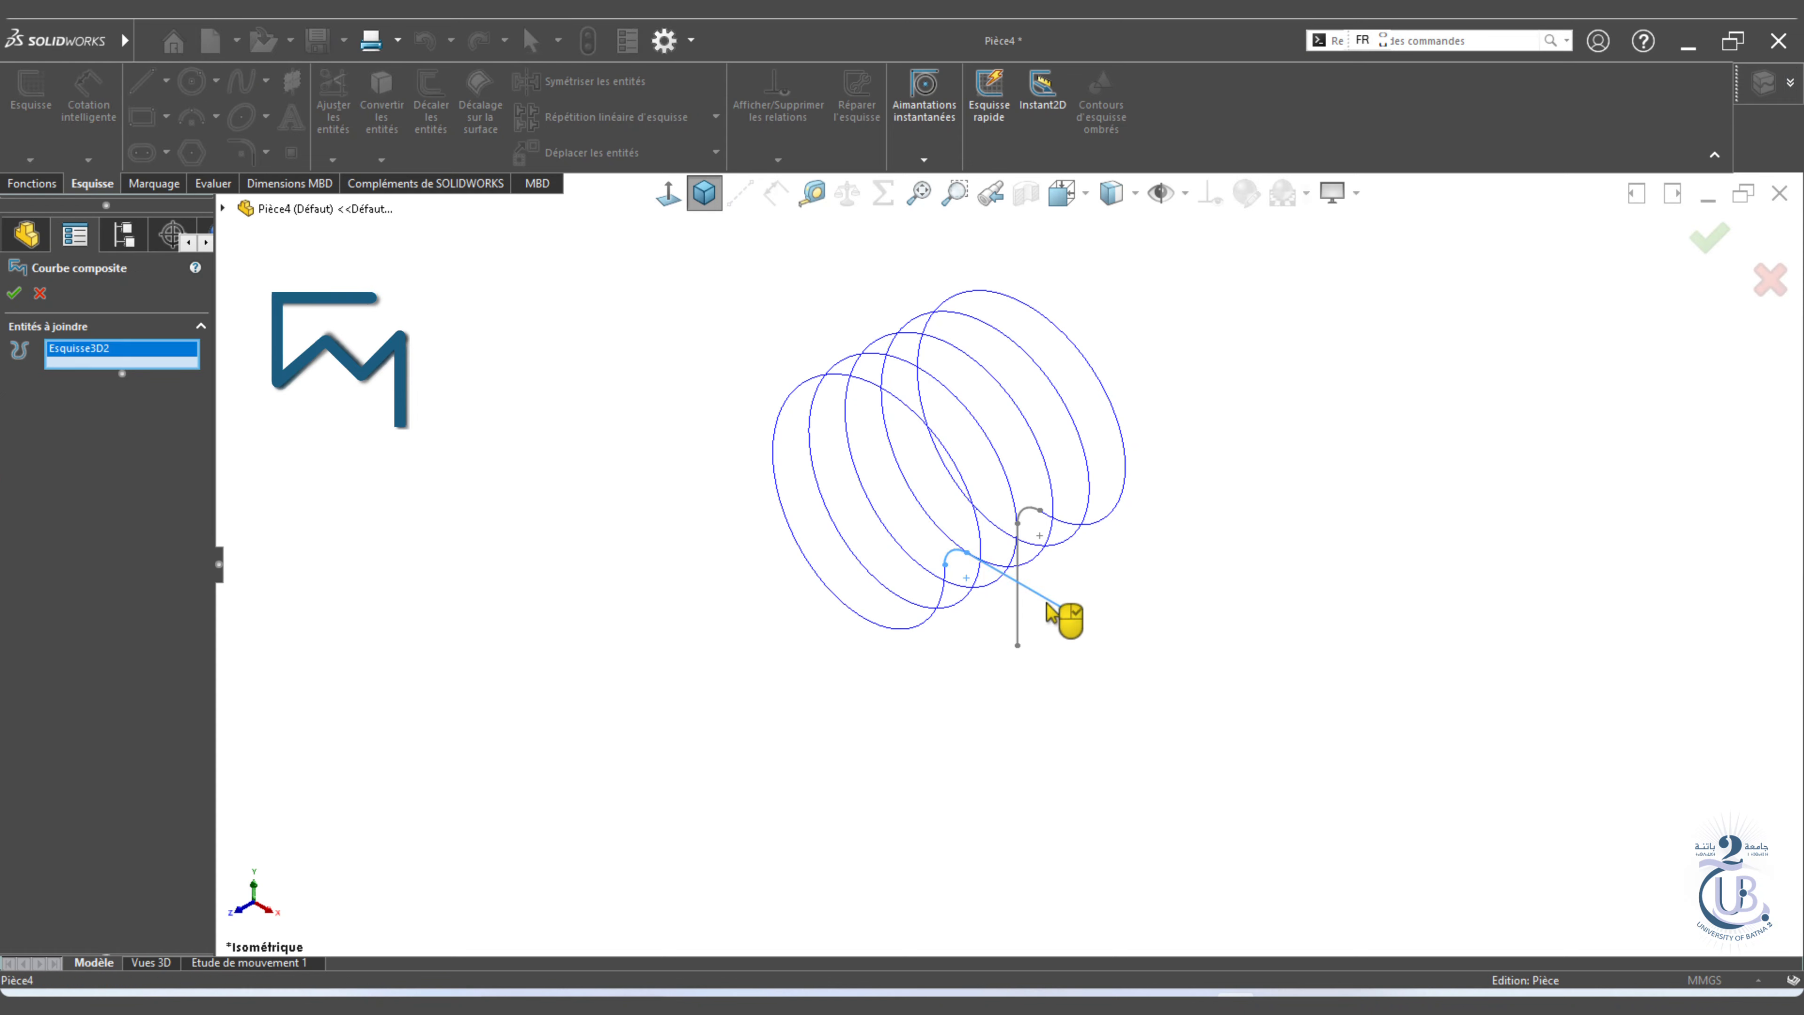
pyautogui.click(12, 294)
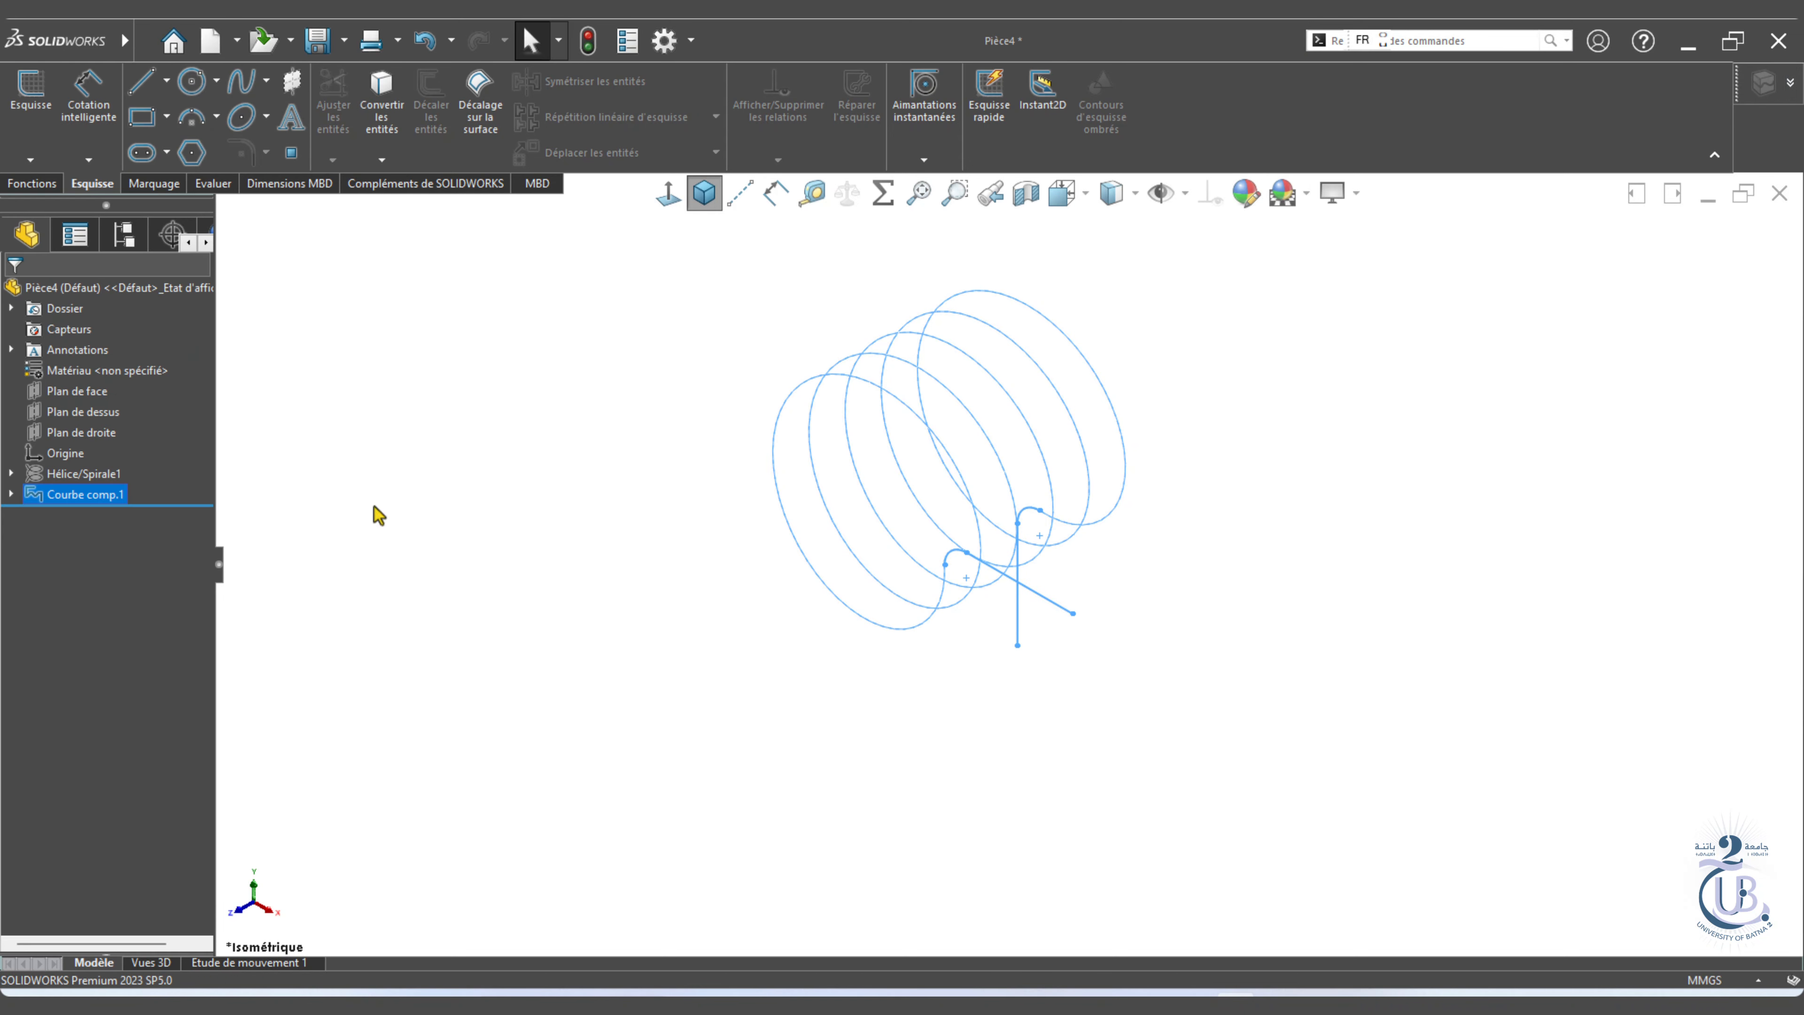
# Sweep a circular profile of 4 mm diameter along the composite curve to form the spring body.
pyautogui.click(172, 81)
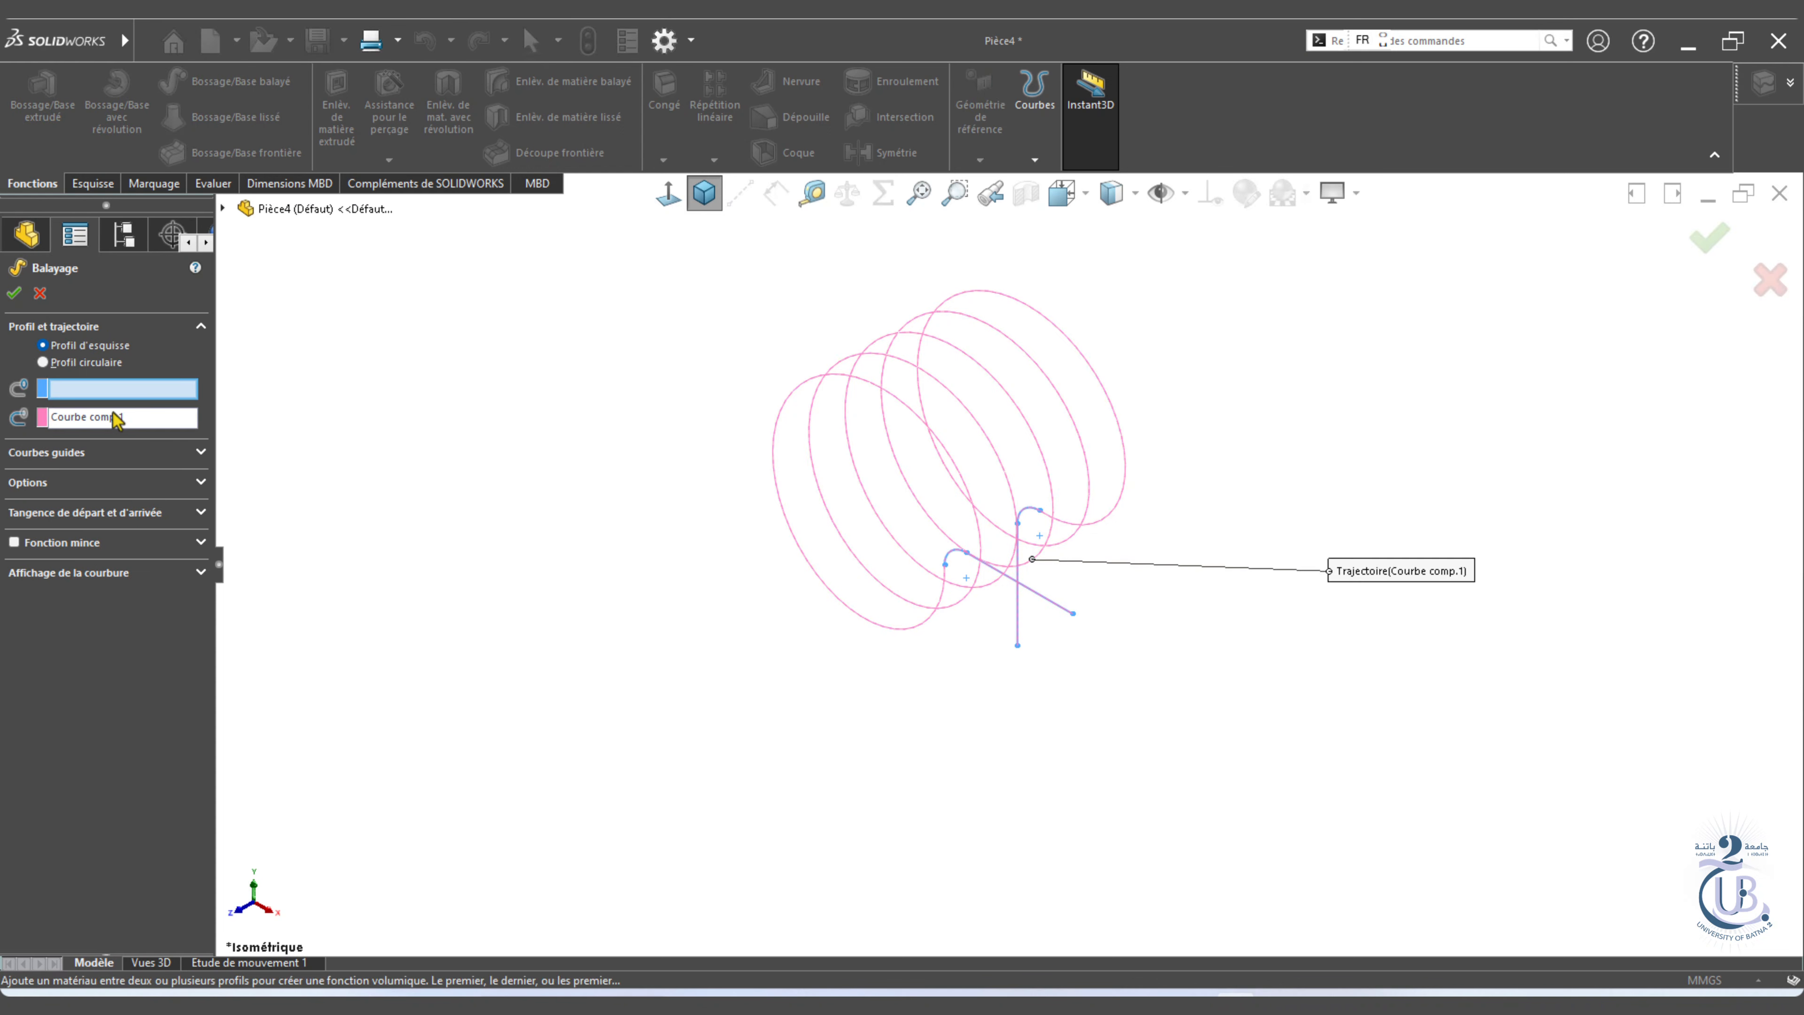
pyautogui.click(133, 418)
pyautogui.click(107, 362)
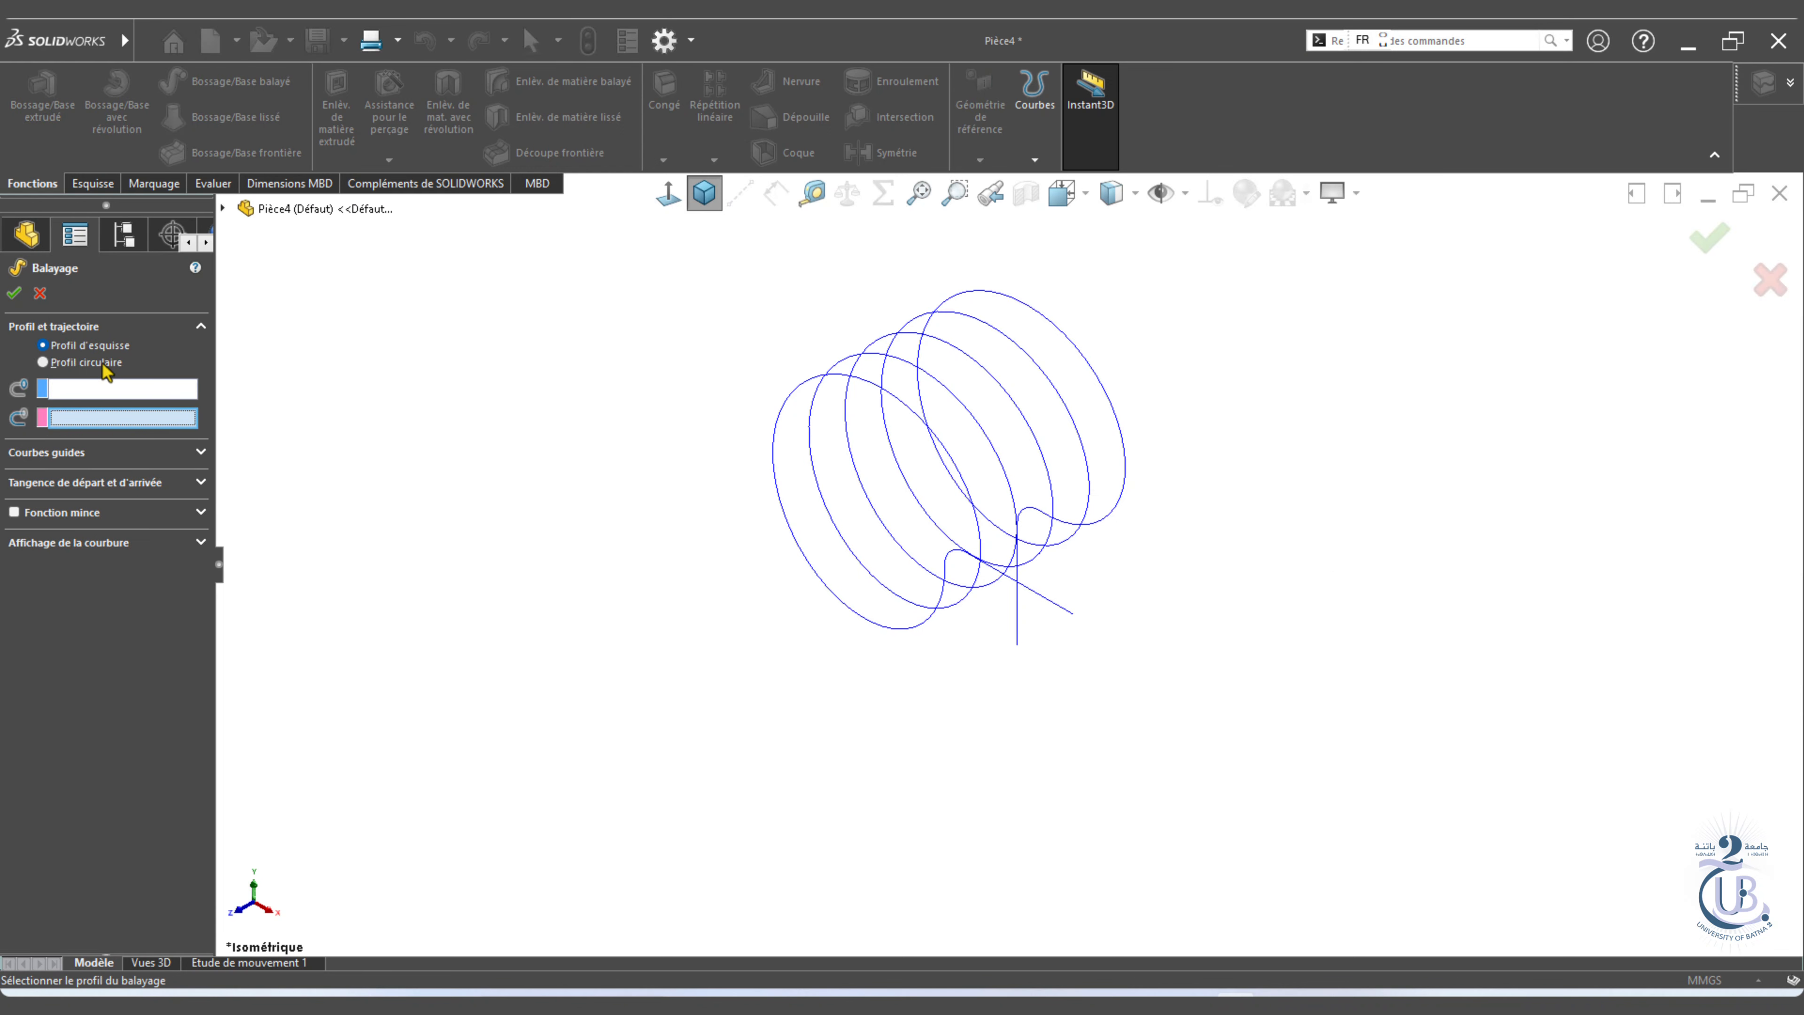
pyautogui.write('4')
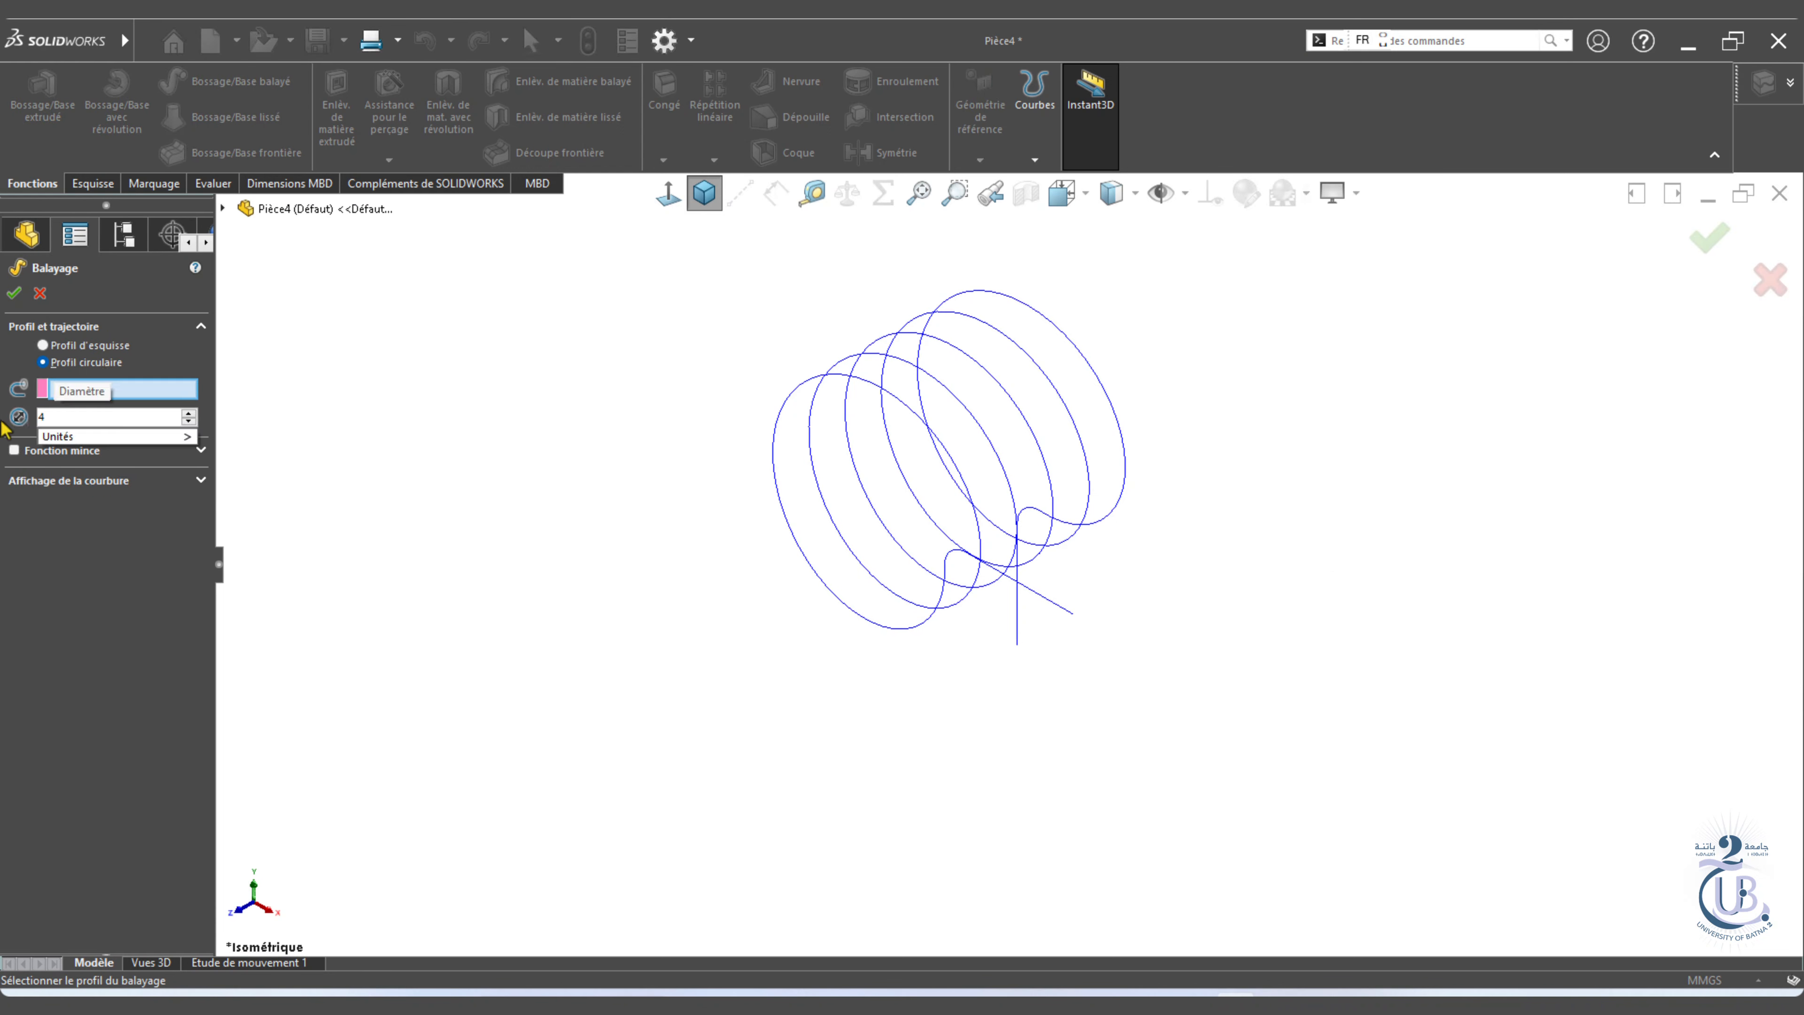
pyautogui.moveTo(129, 438)
pyautogui.click(243, 516)
pyautogui.click(795, 387)
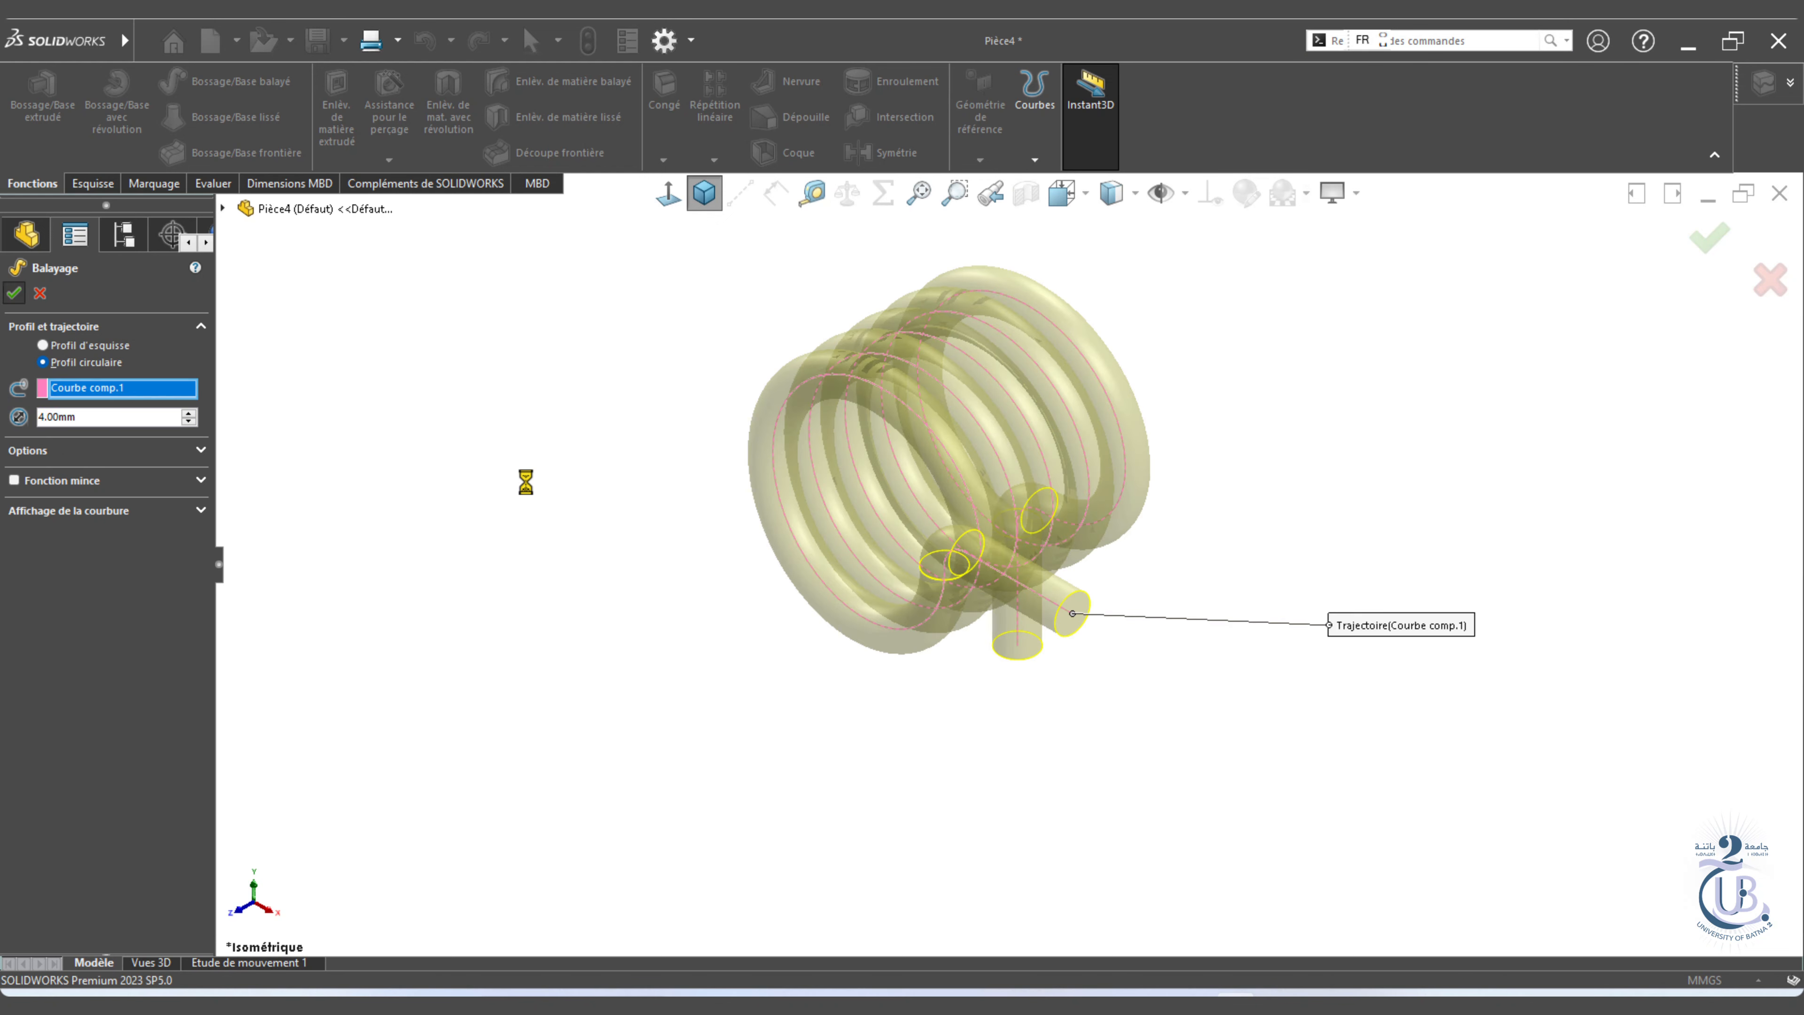
pyautogui.moveTo(1233, 497); pyautogui.dragTo(1151, 441, button='middle')
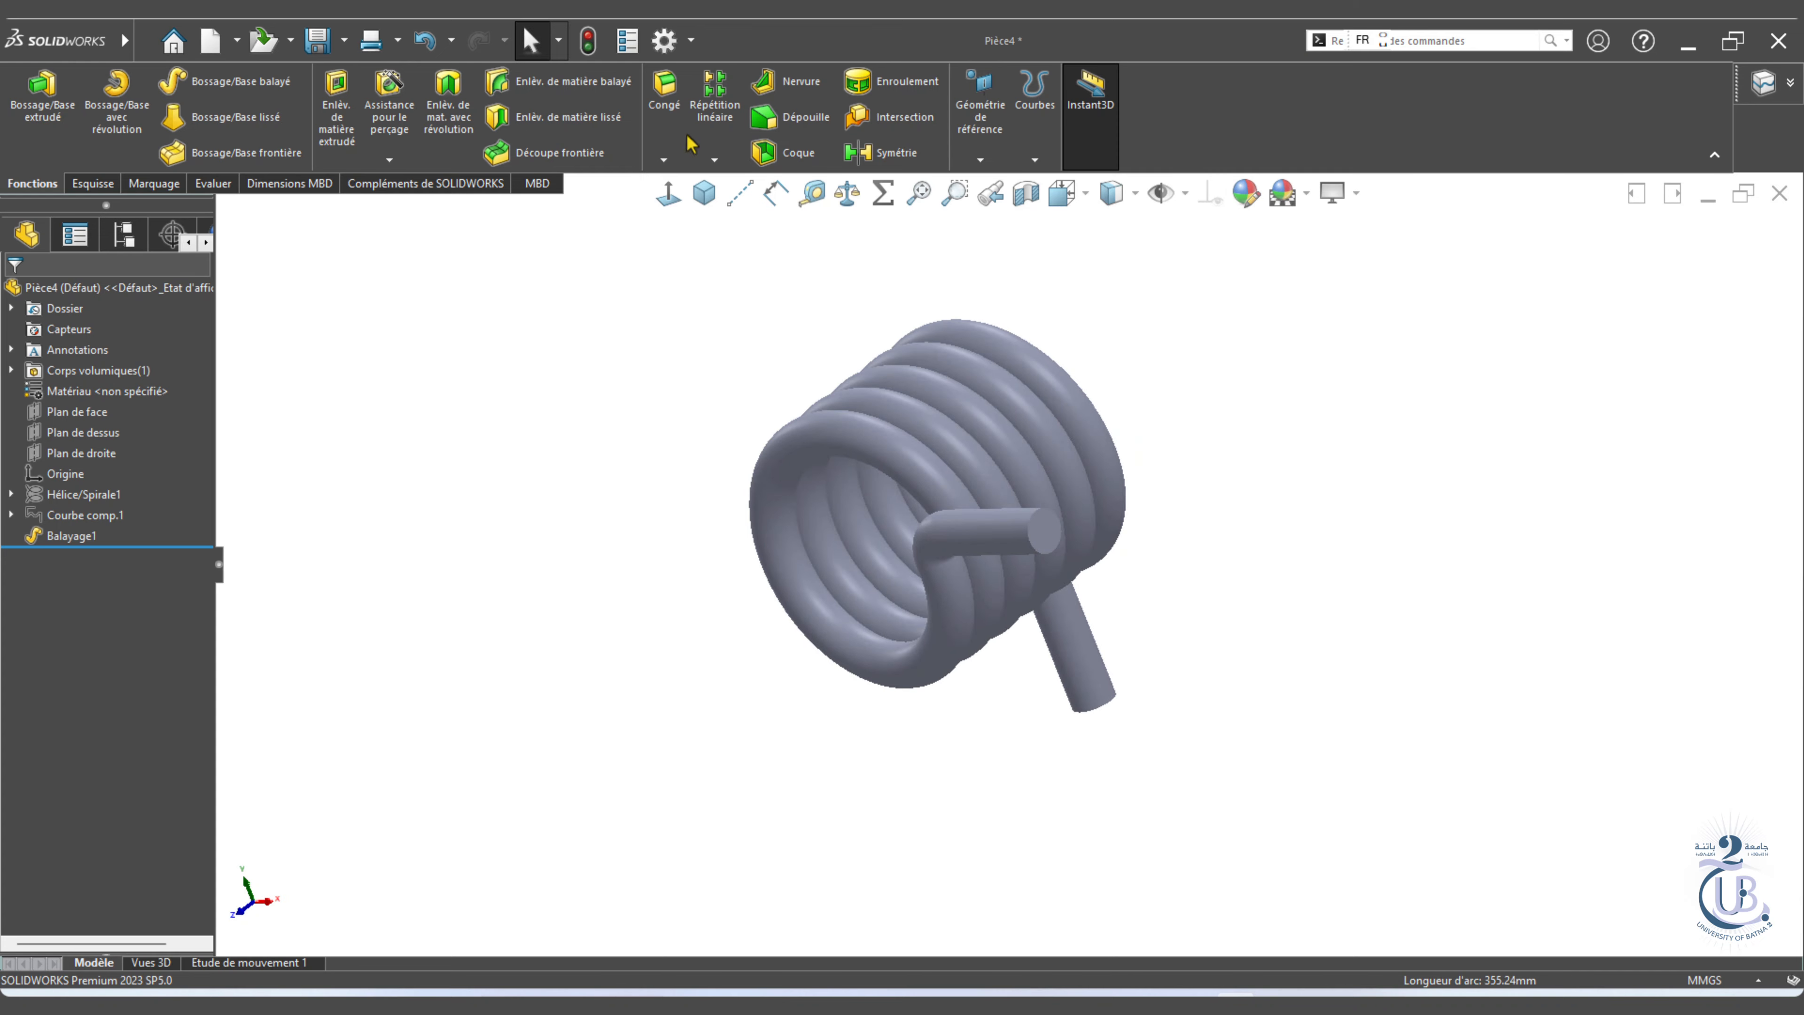
# In a new part, sketch a circle centred on the origin on the front plane and set its diameter to 21.5 mm.
pyautogui.hotkey('alt', 'Tab')
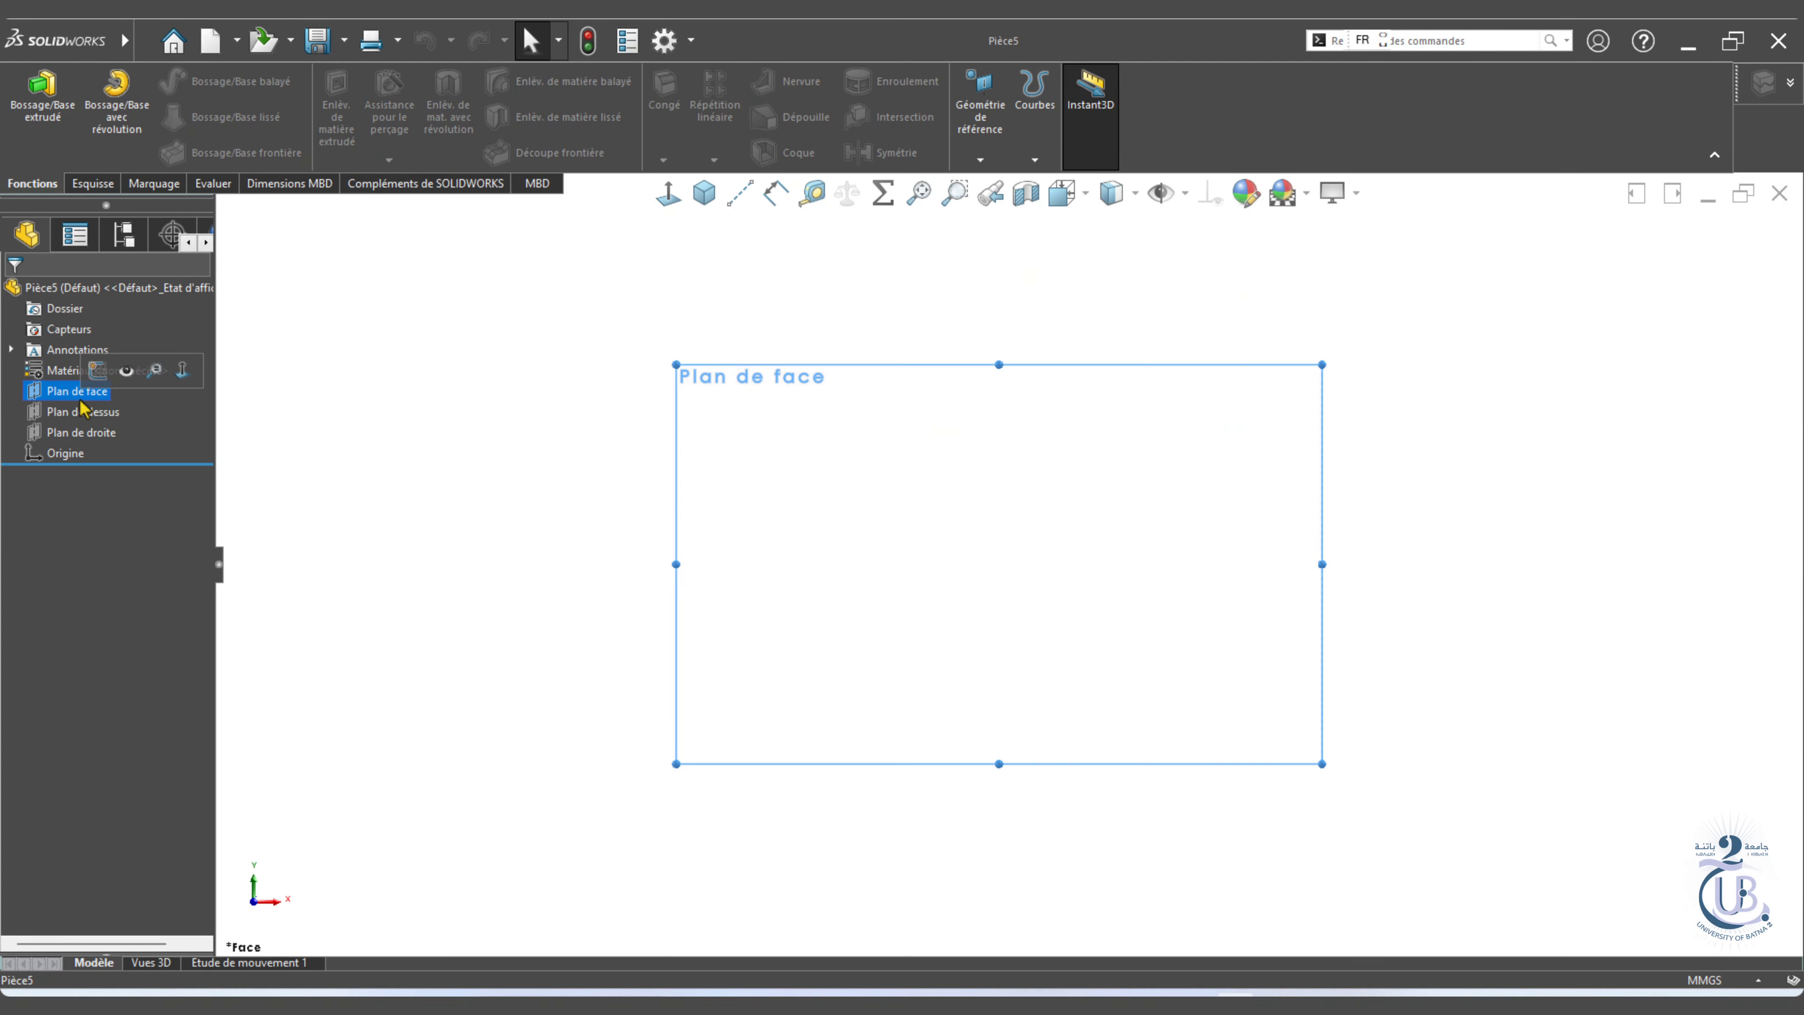
pyautogui.click(92, 184)
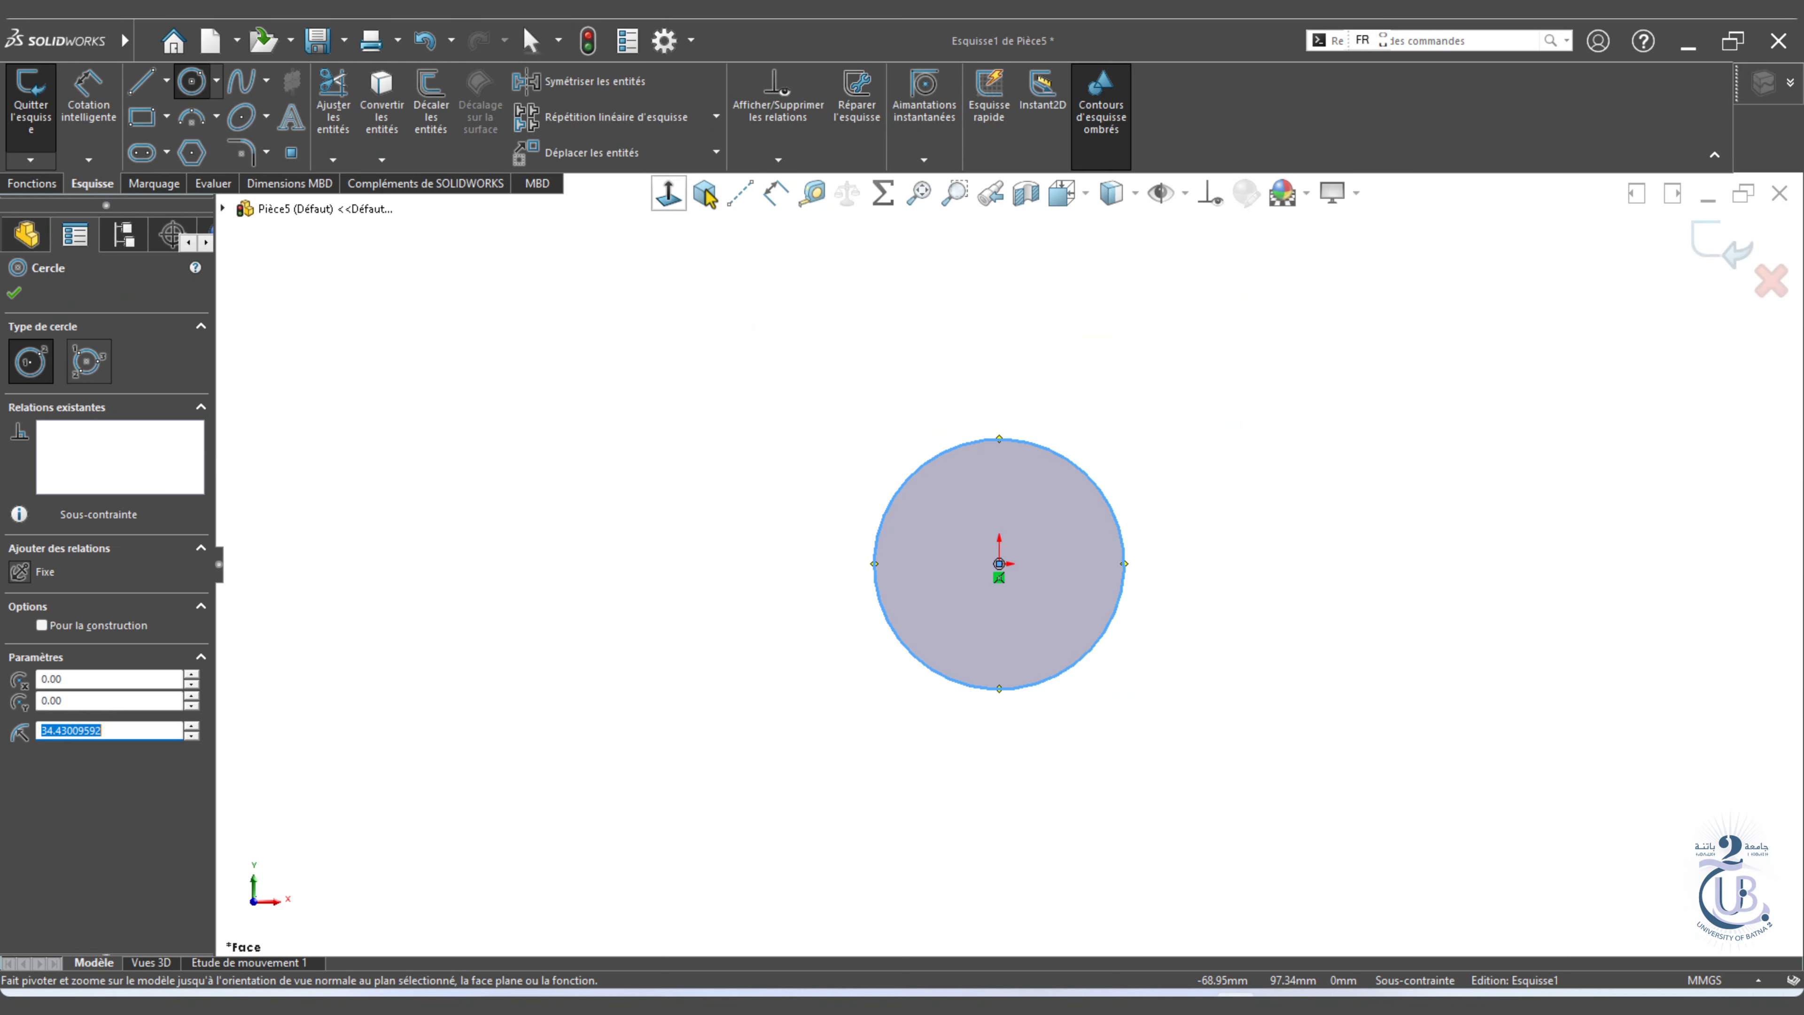
pyautogui.click(87, 96)
pyautogui.click(959, 657)
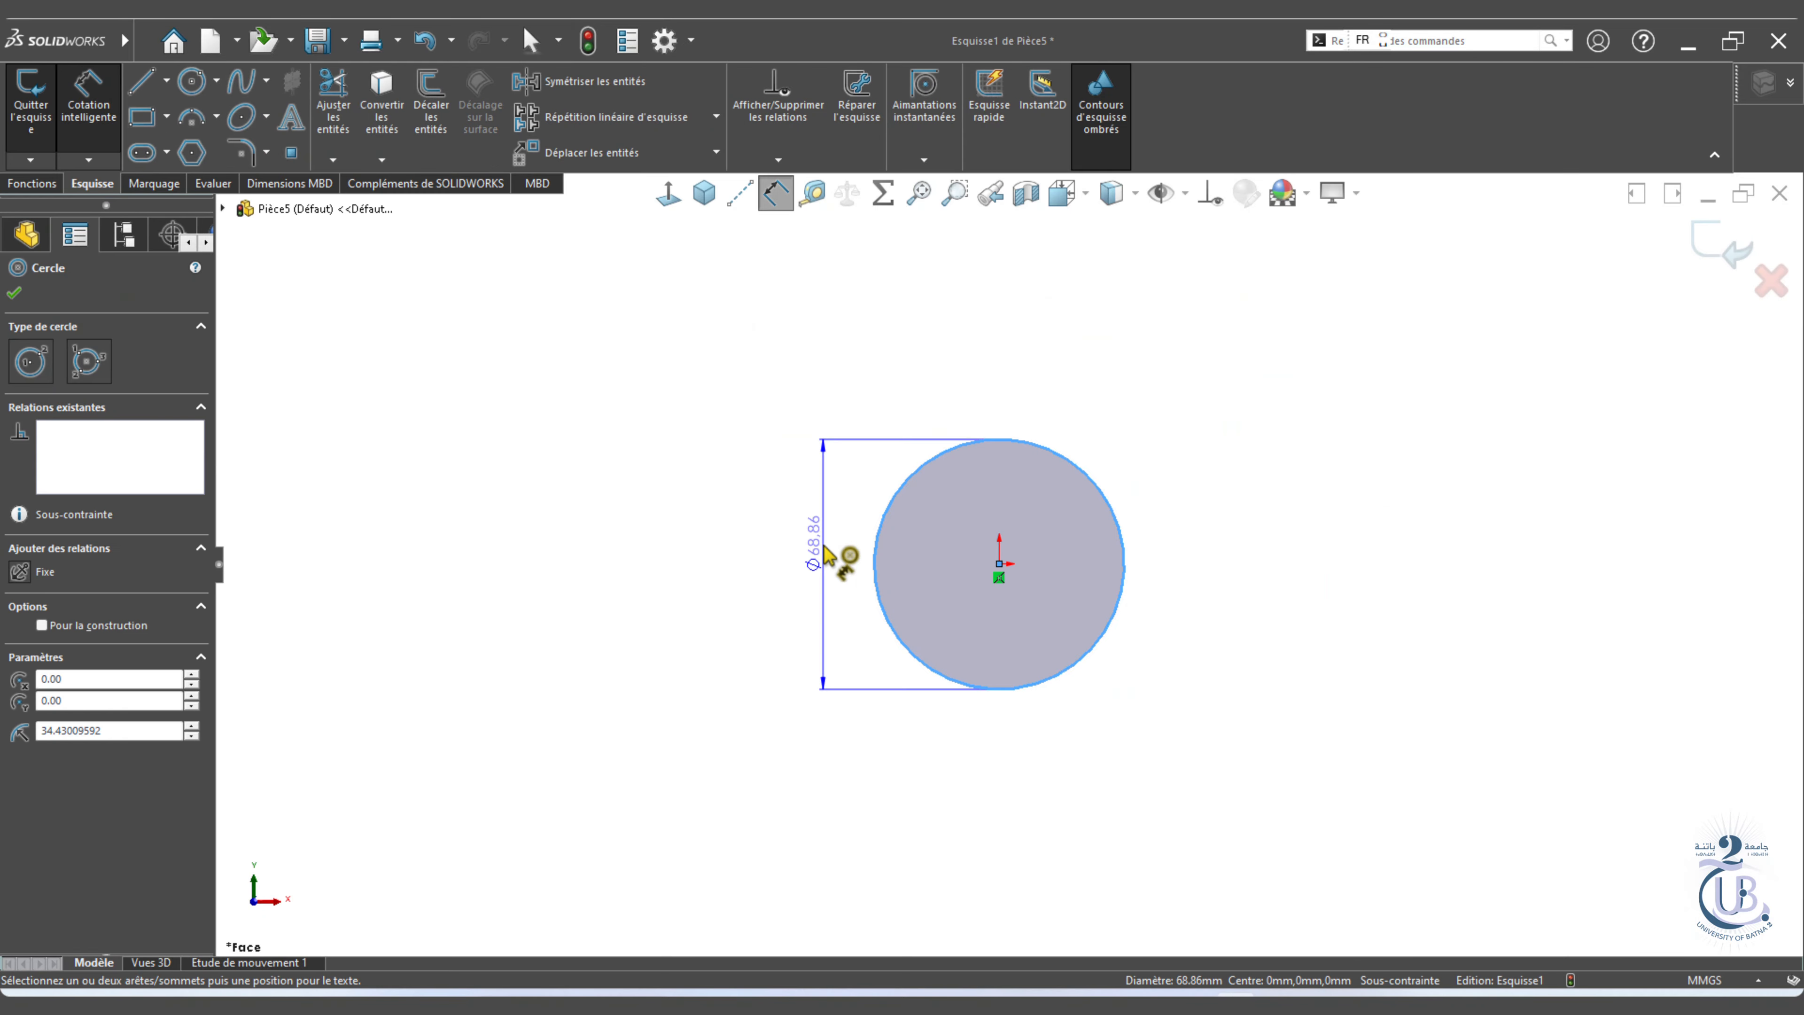
pyautogui.click(835, 556)
pyautogui.write('21.5')
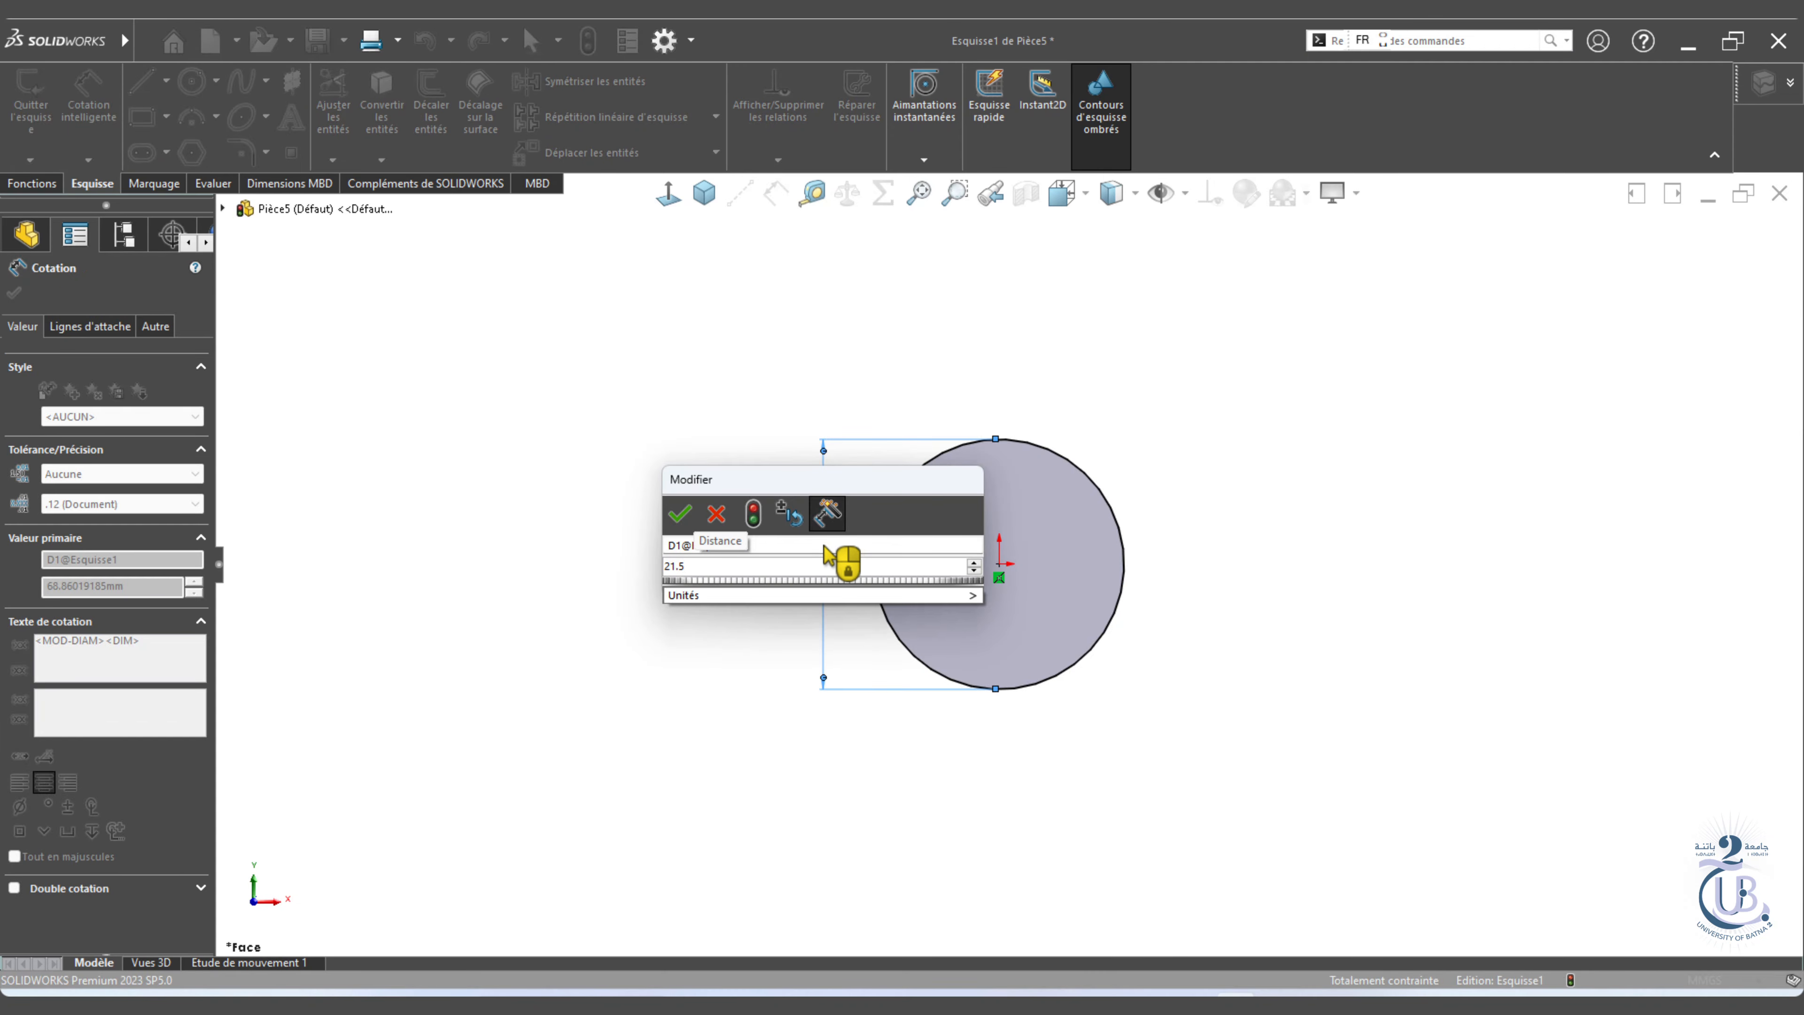
pyautogui.press('Return')
# Create a clockwise helix from the circle with 4.1 mm pitch, reversed direction, 5.85 revolutions and a 330° start angle.
pyautogui.hotkey('ctrl', '7')
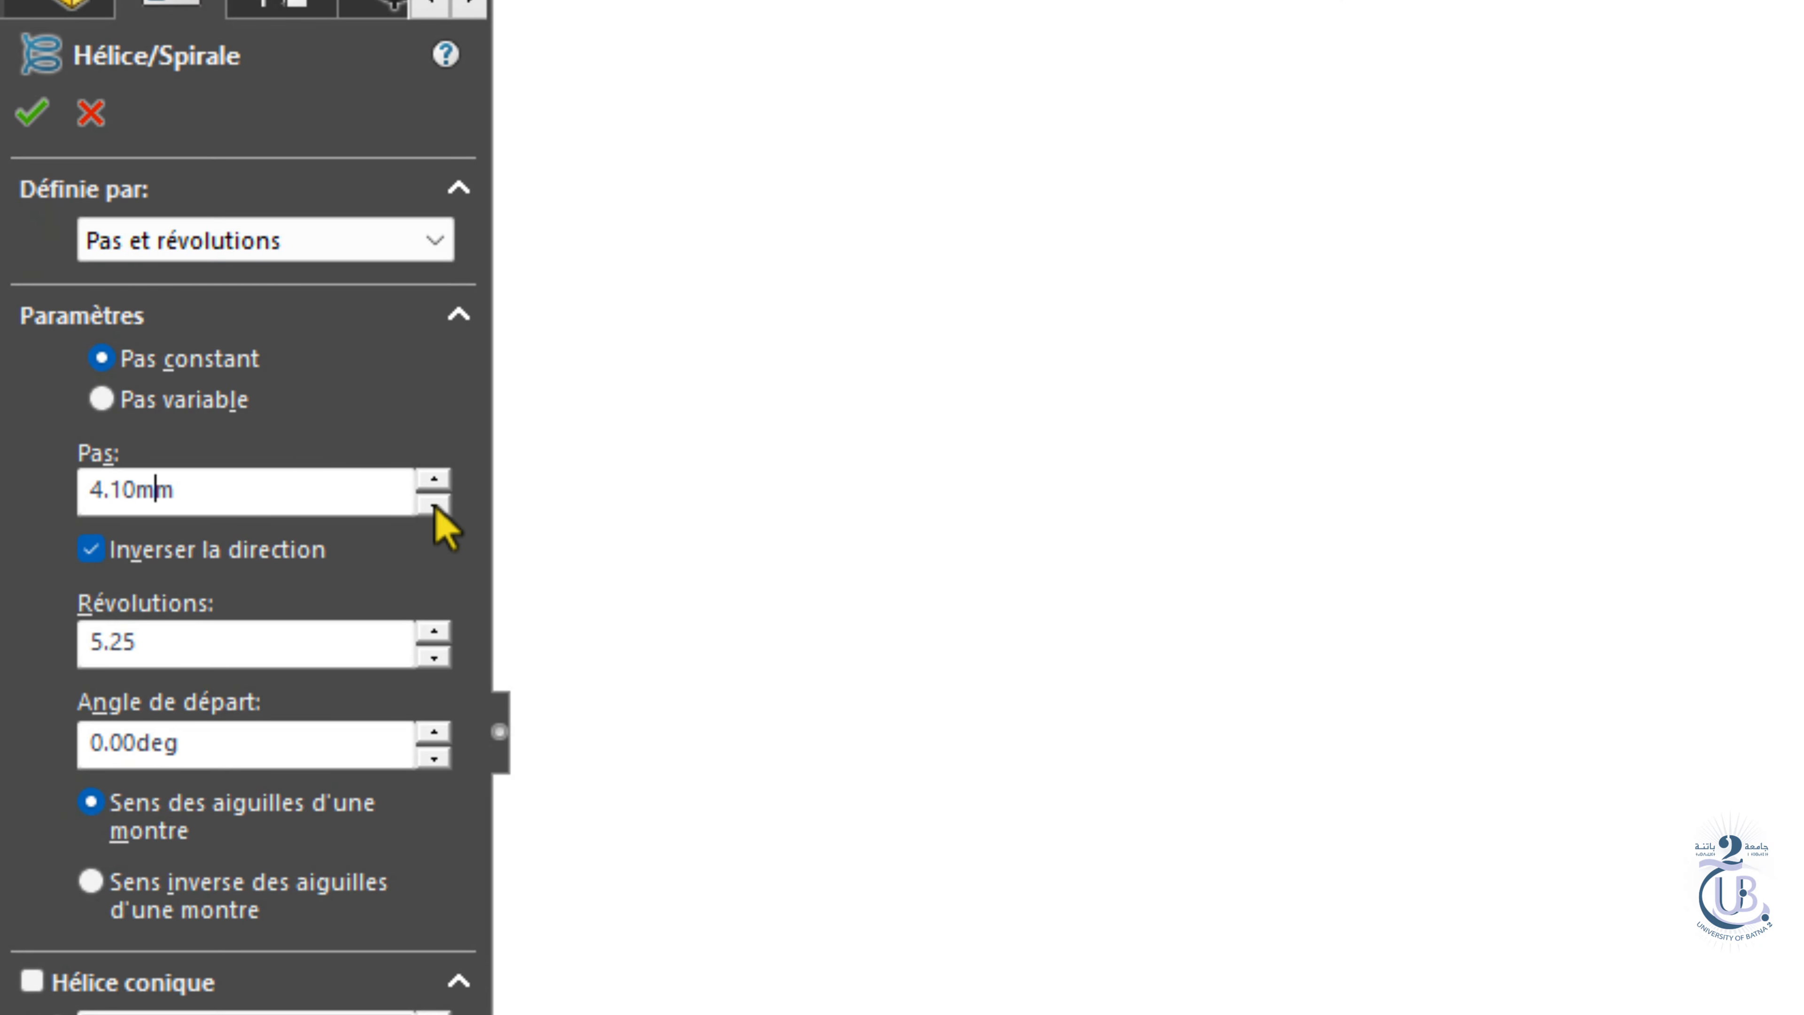
pyautogui.click(233, 653)
pyautogui.write('5.')
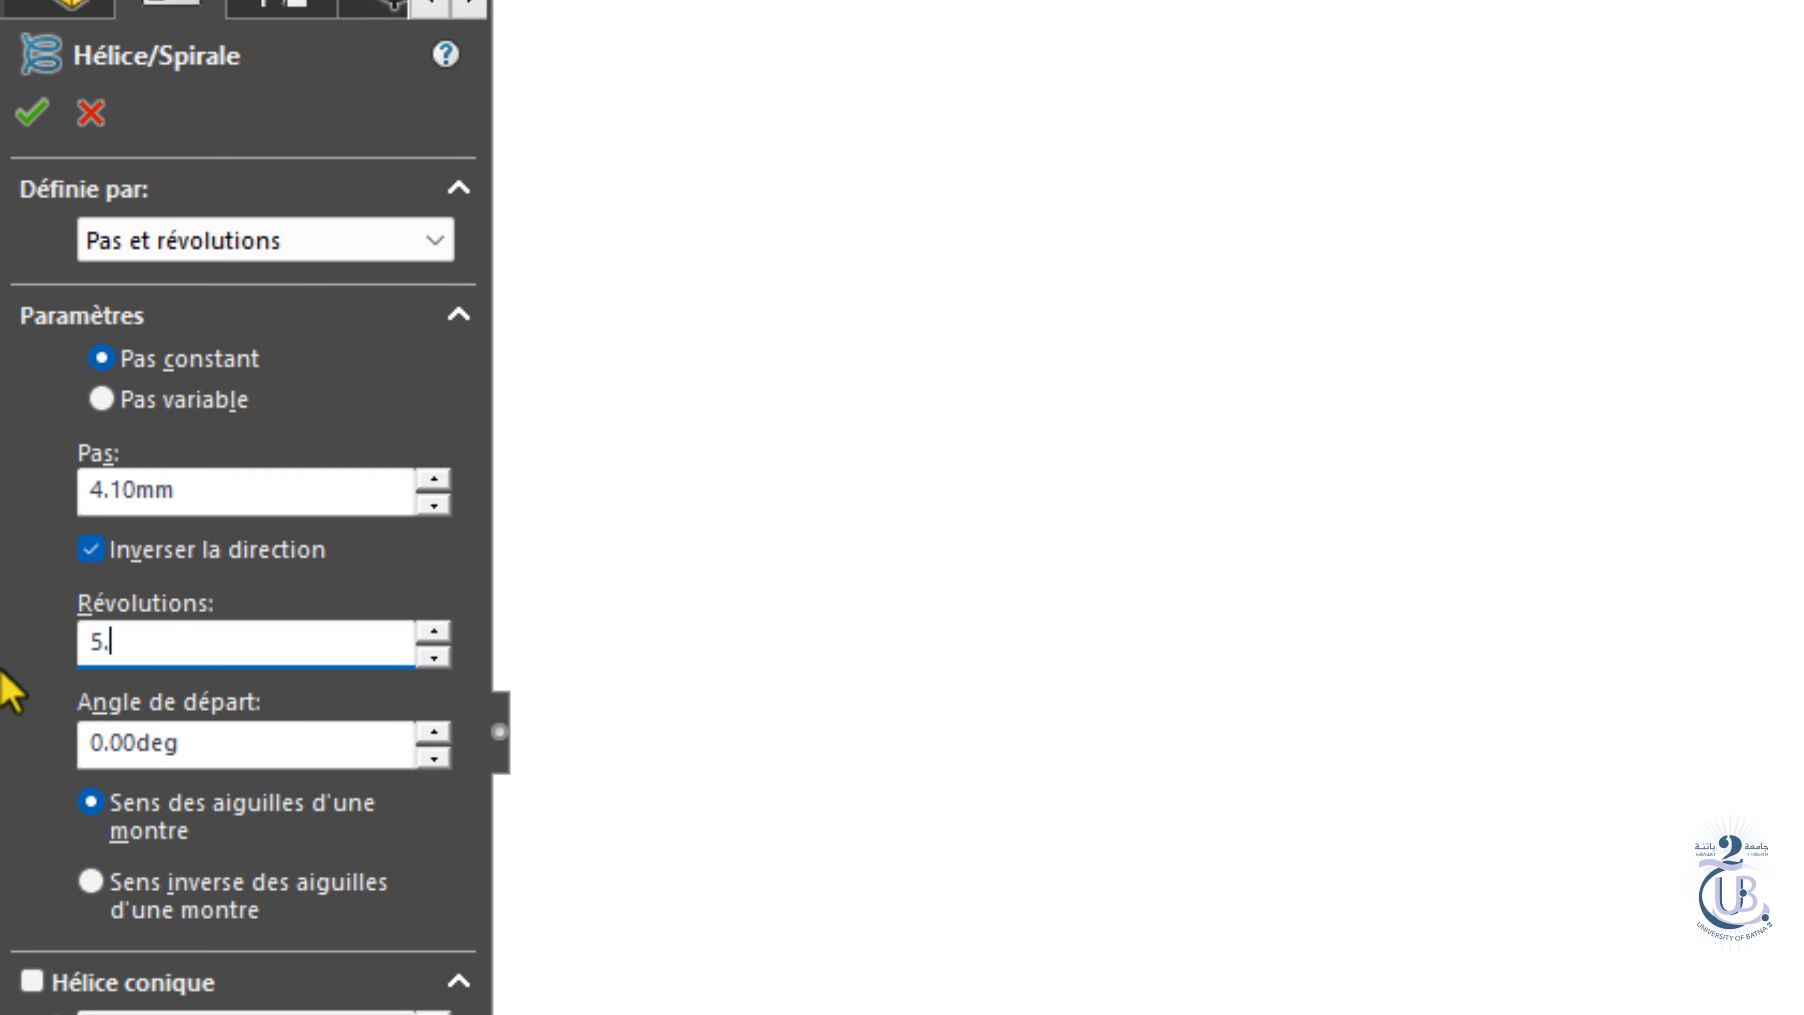
pyautogui.click(272, 739)
pyautogui.write('330')
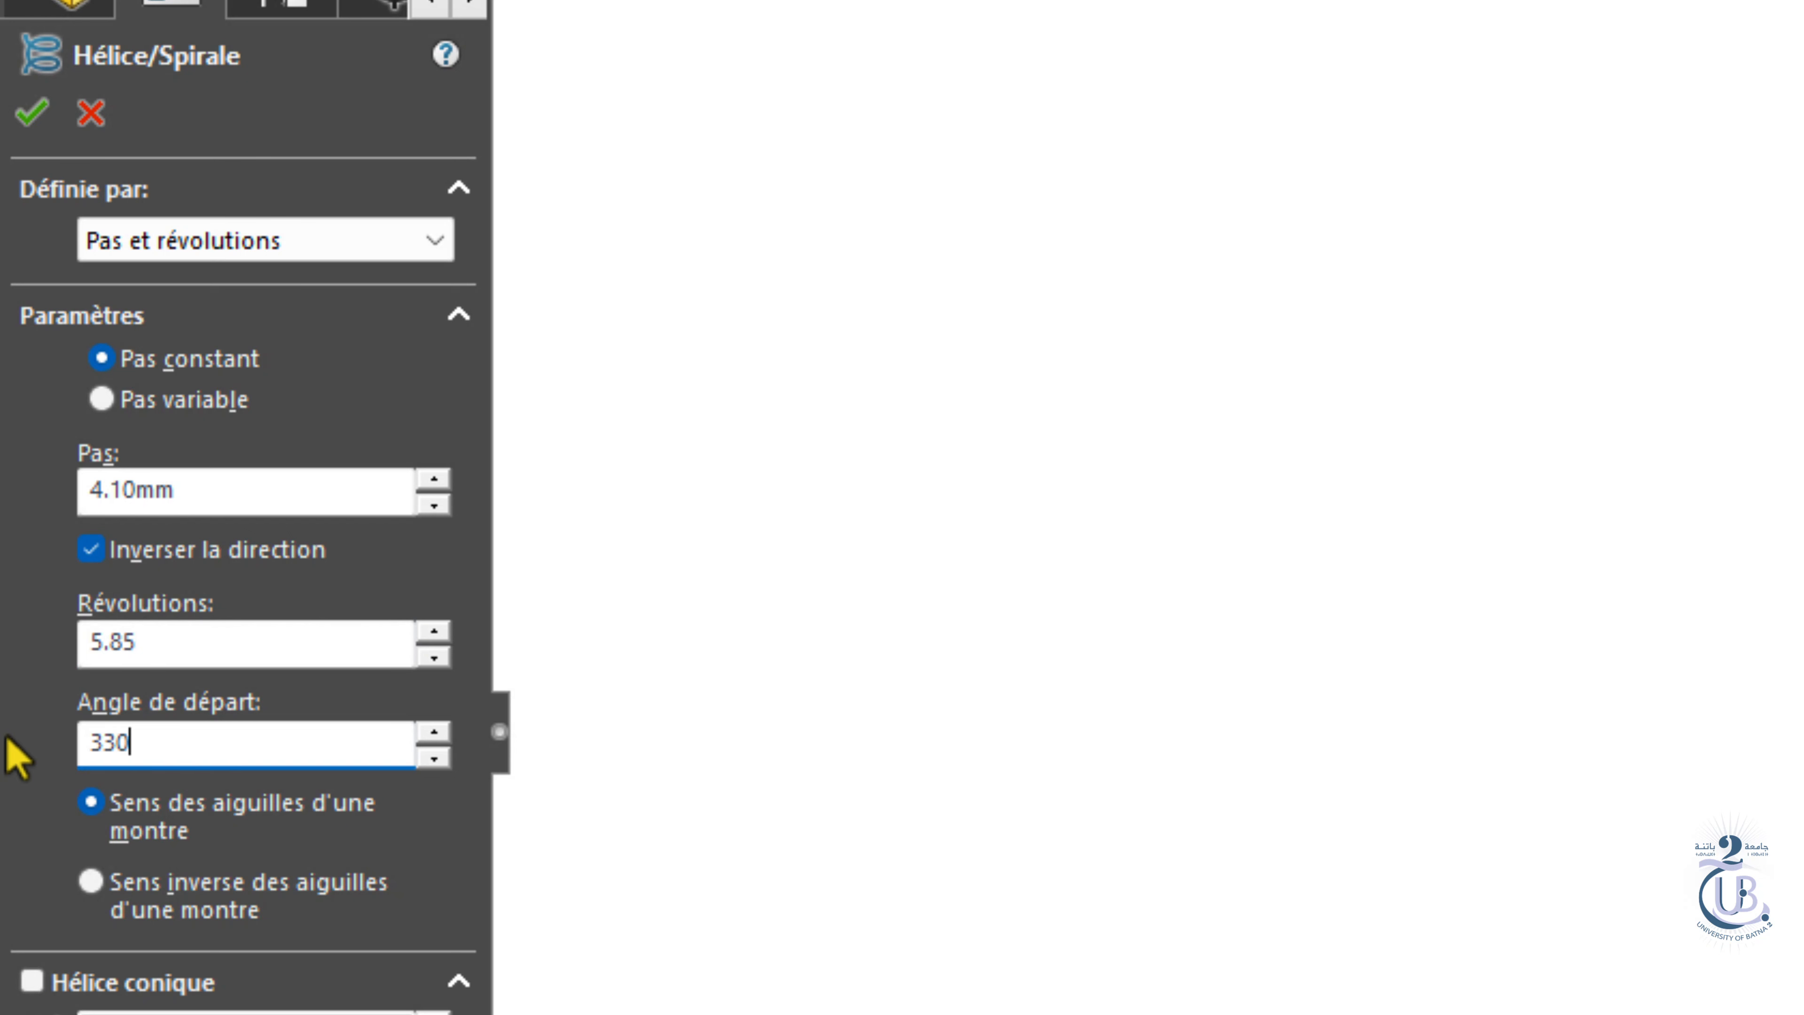
pyautogui.press('Return')
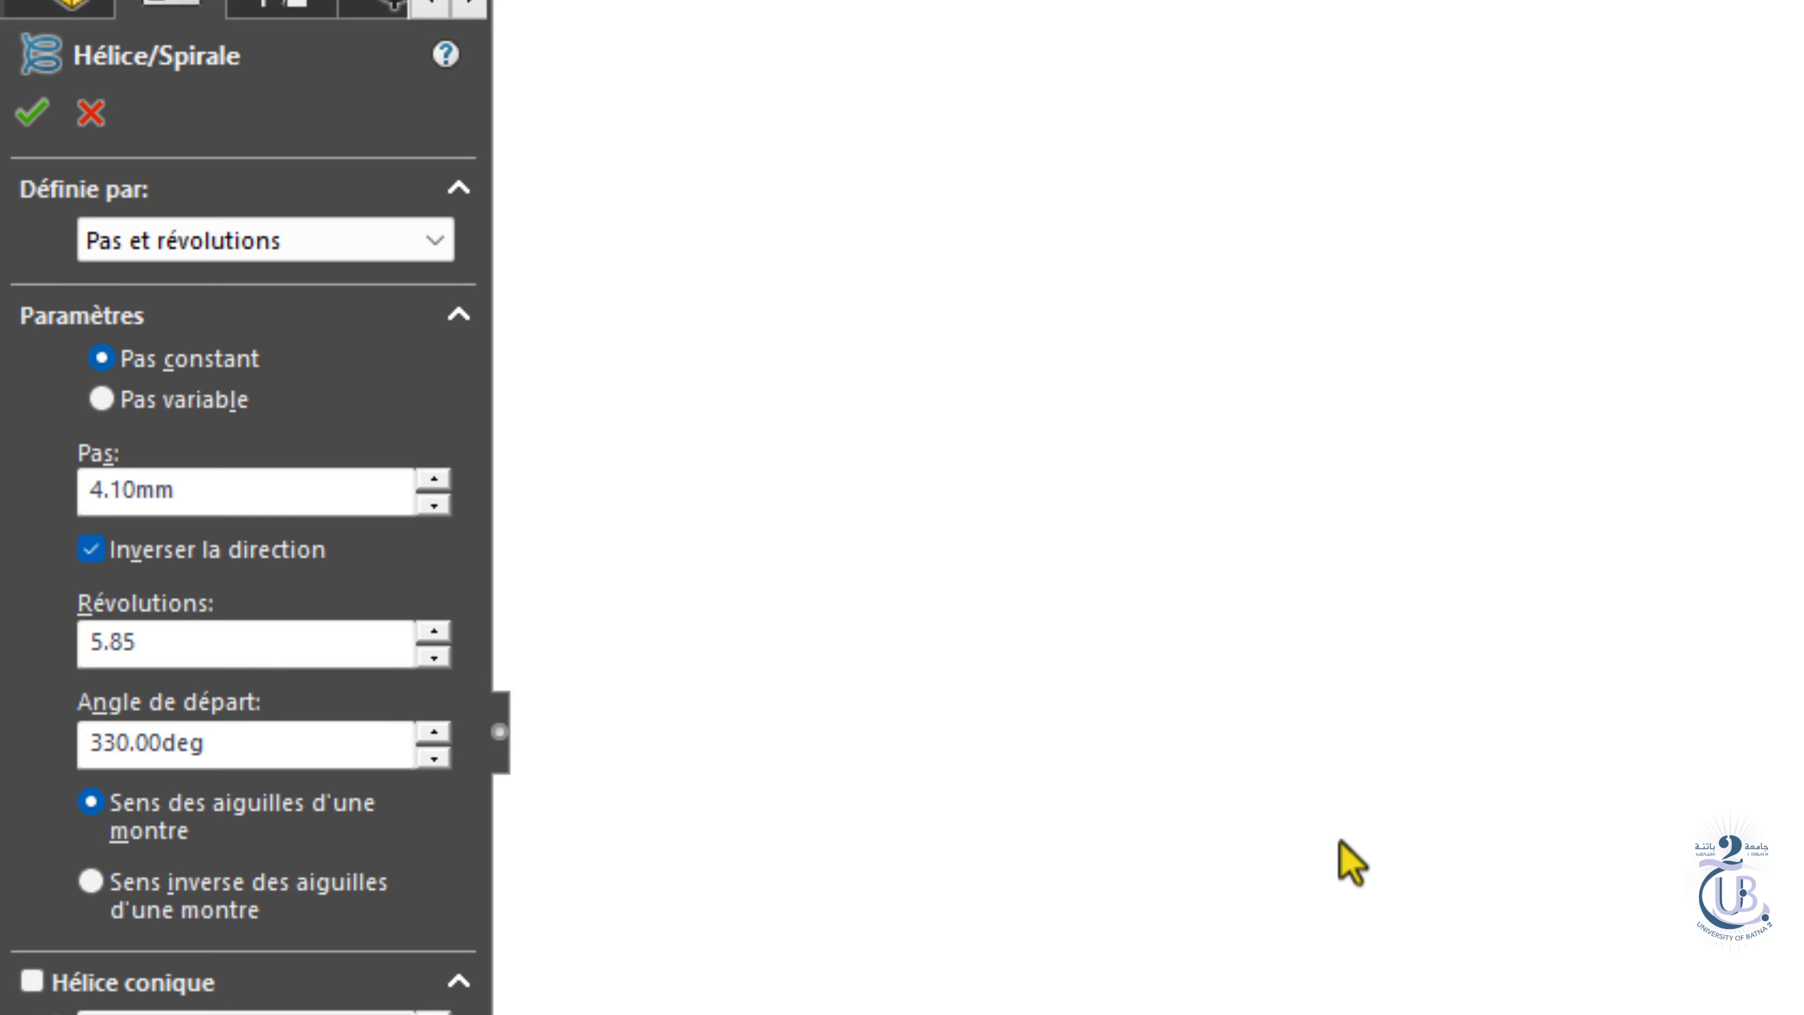
pyautogui.click(32, 111)
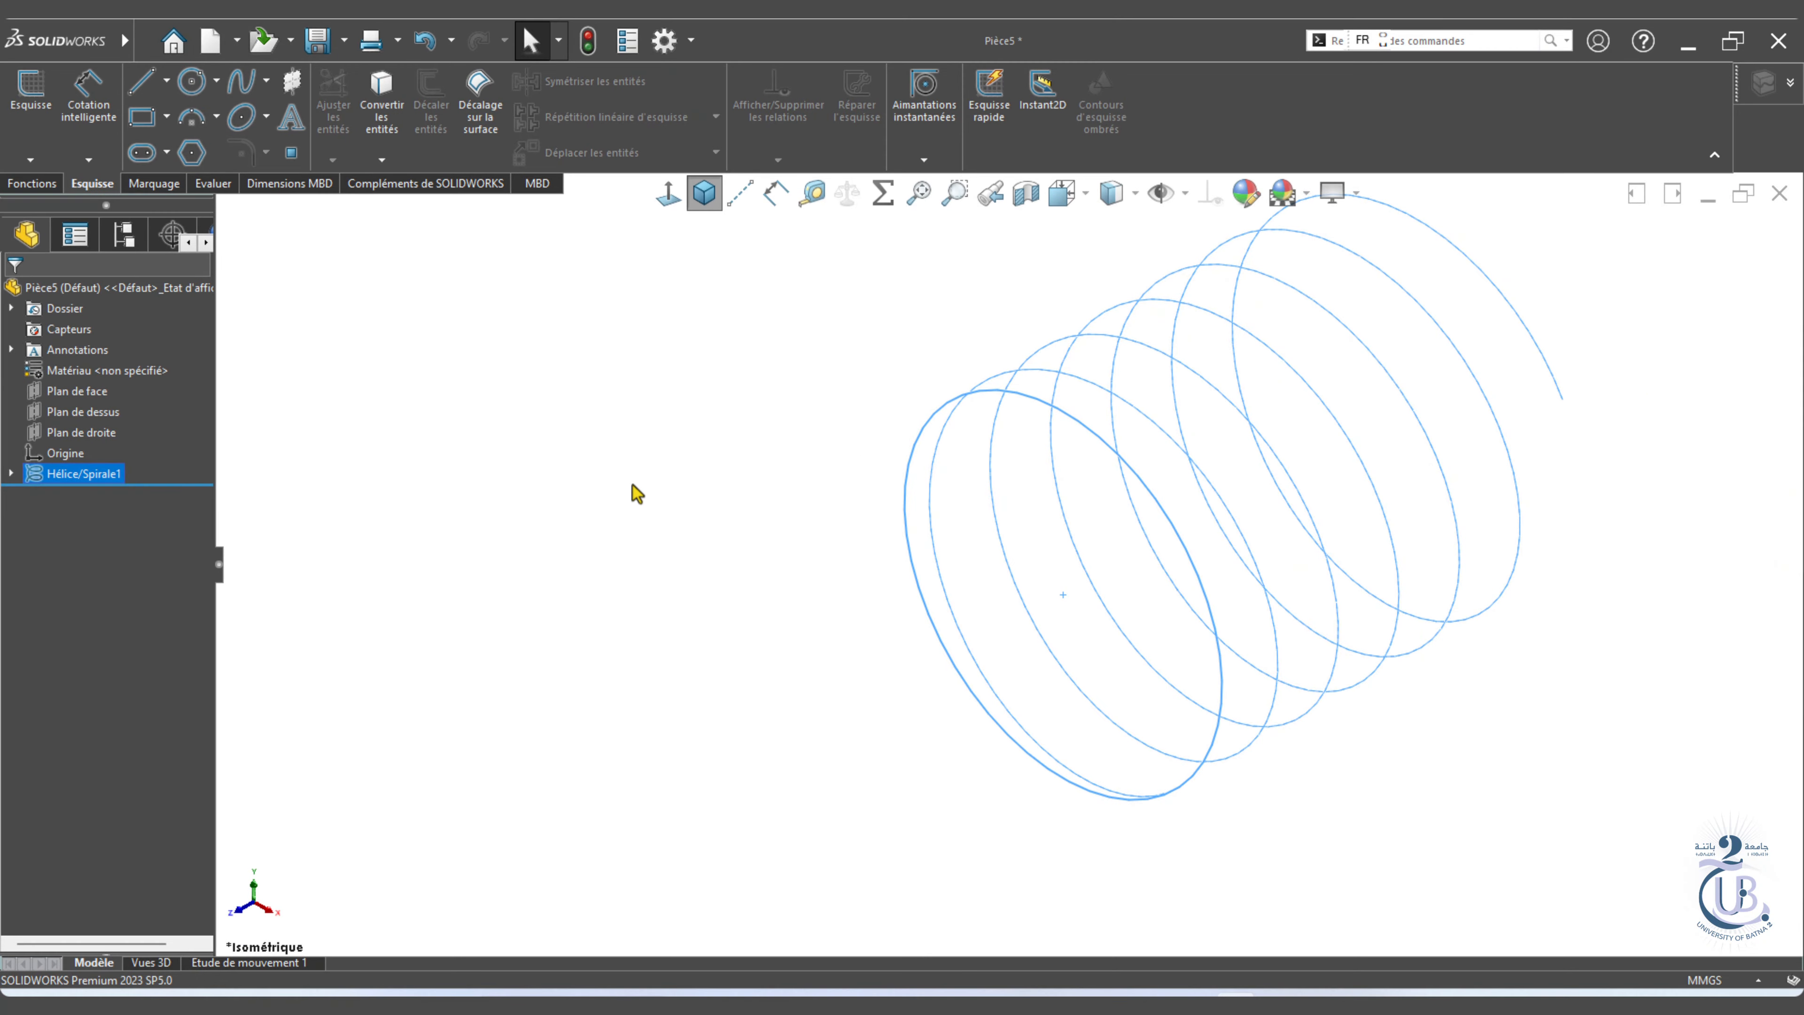
# Start a 3D sketch and draw a three-point arc of about 2.6 mm radius from the helix's front end, curving inside the coil.
pyautogui.click(31, 159)
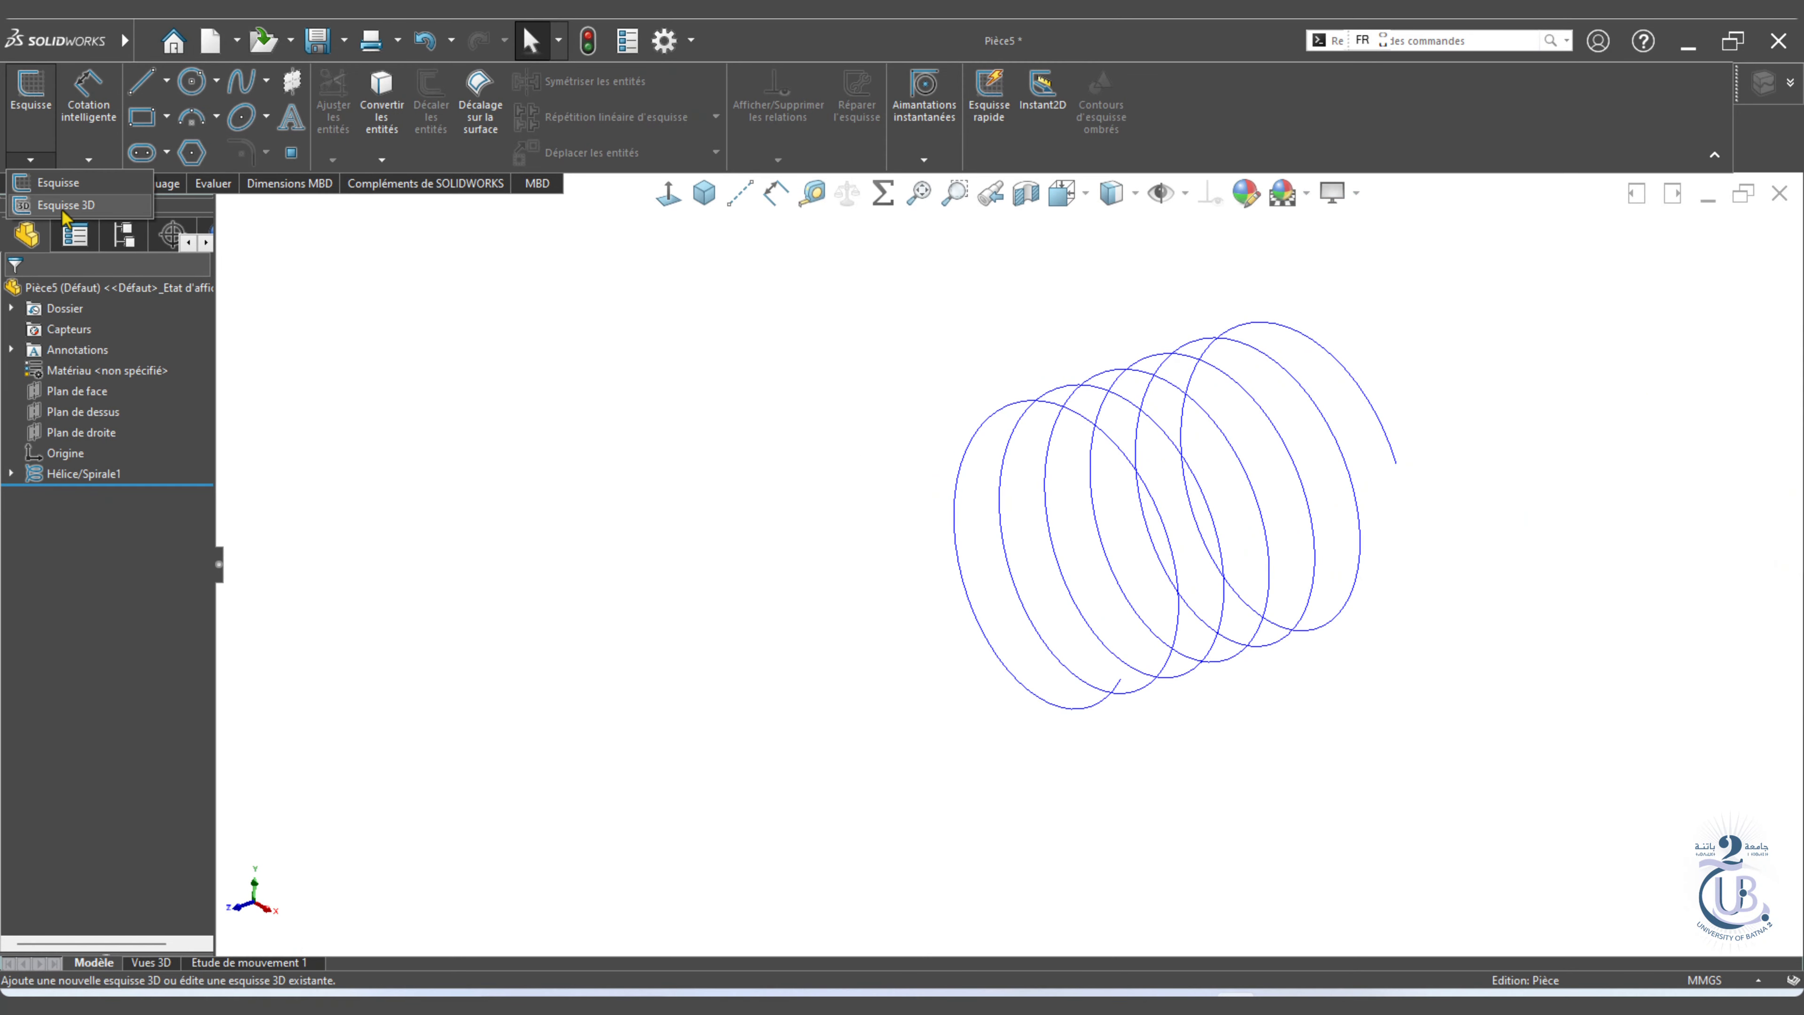
pyautogui.click(65, 206)
pyautogui.click(192, 121)
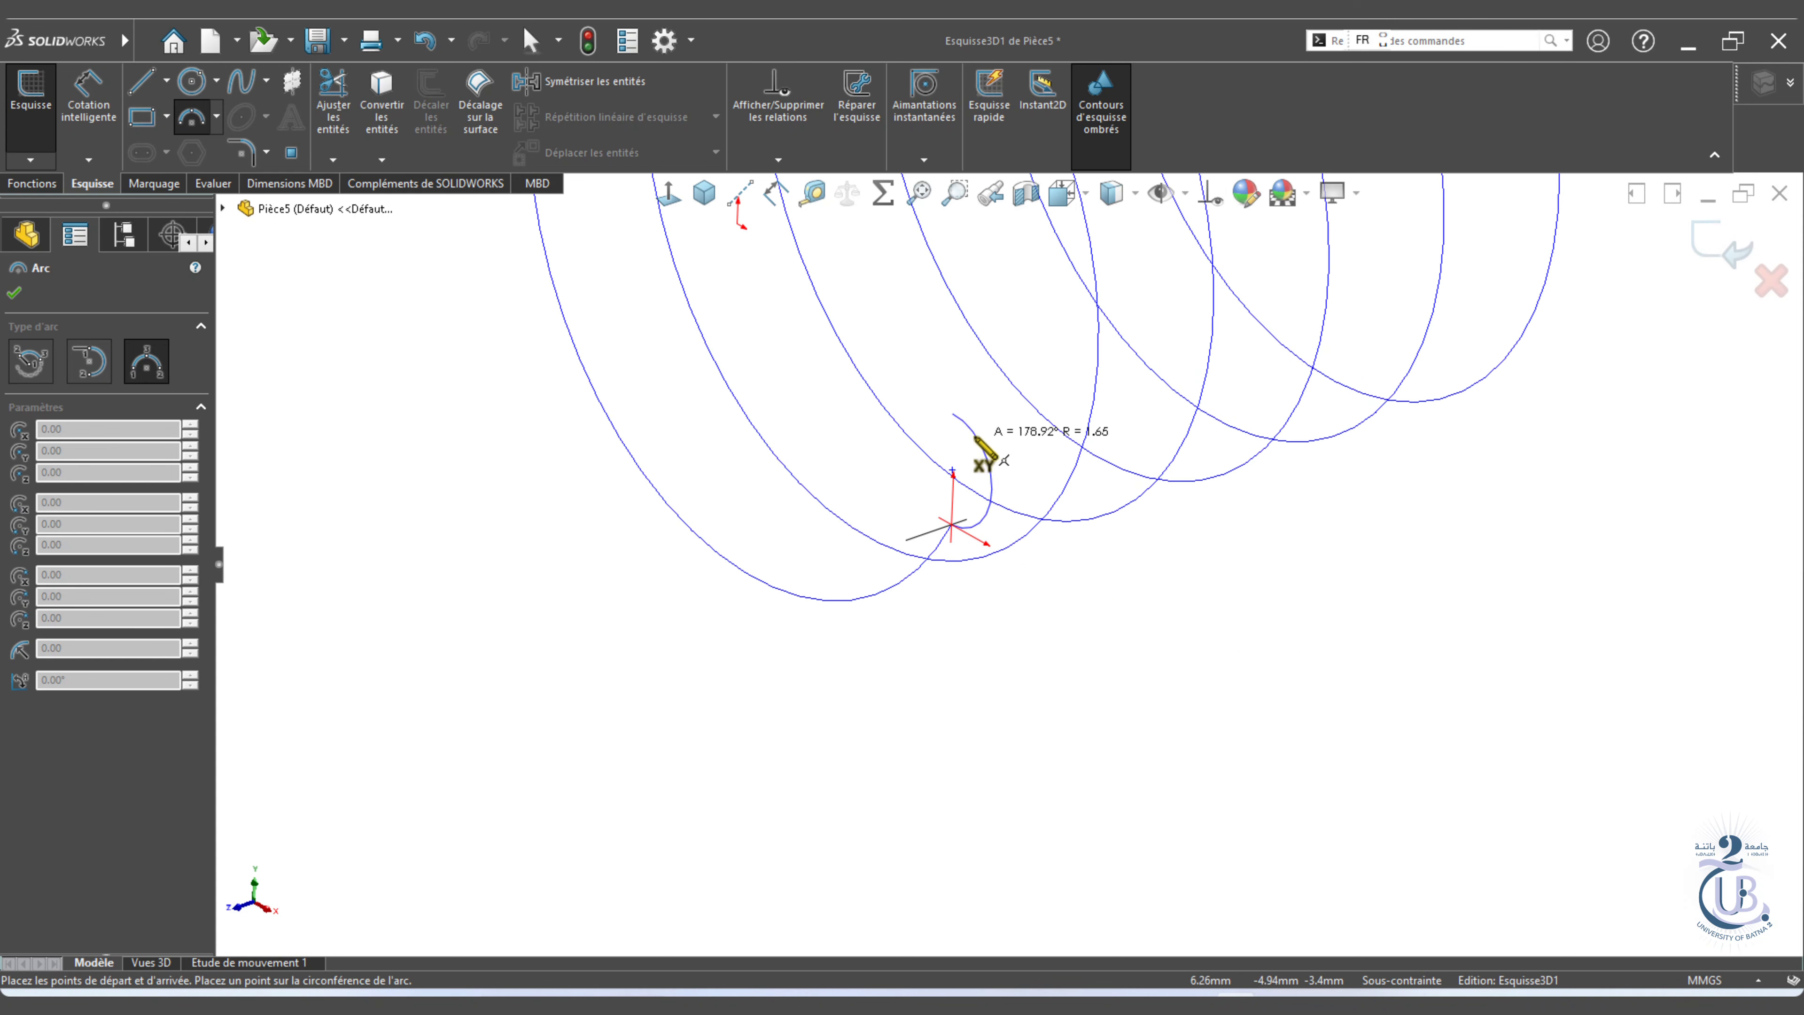
pyautogui.press('Escape')
pyautogui.click(198, 122)
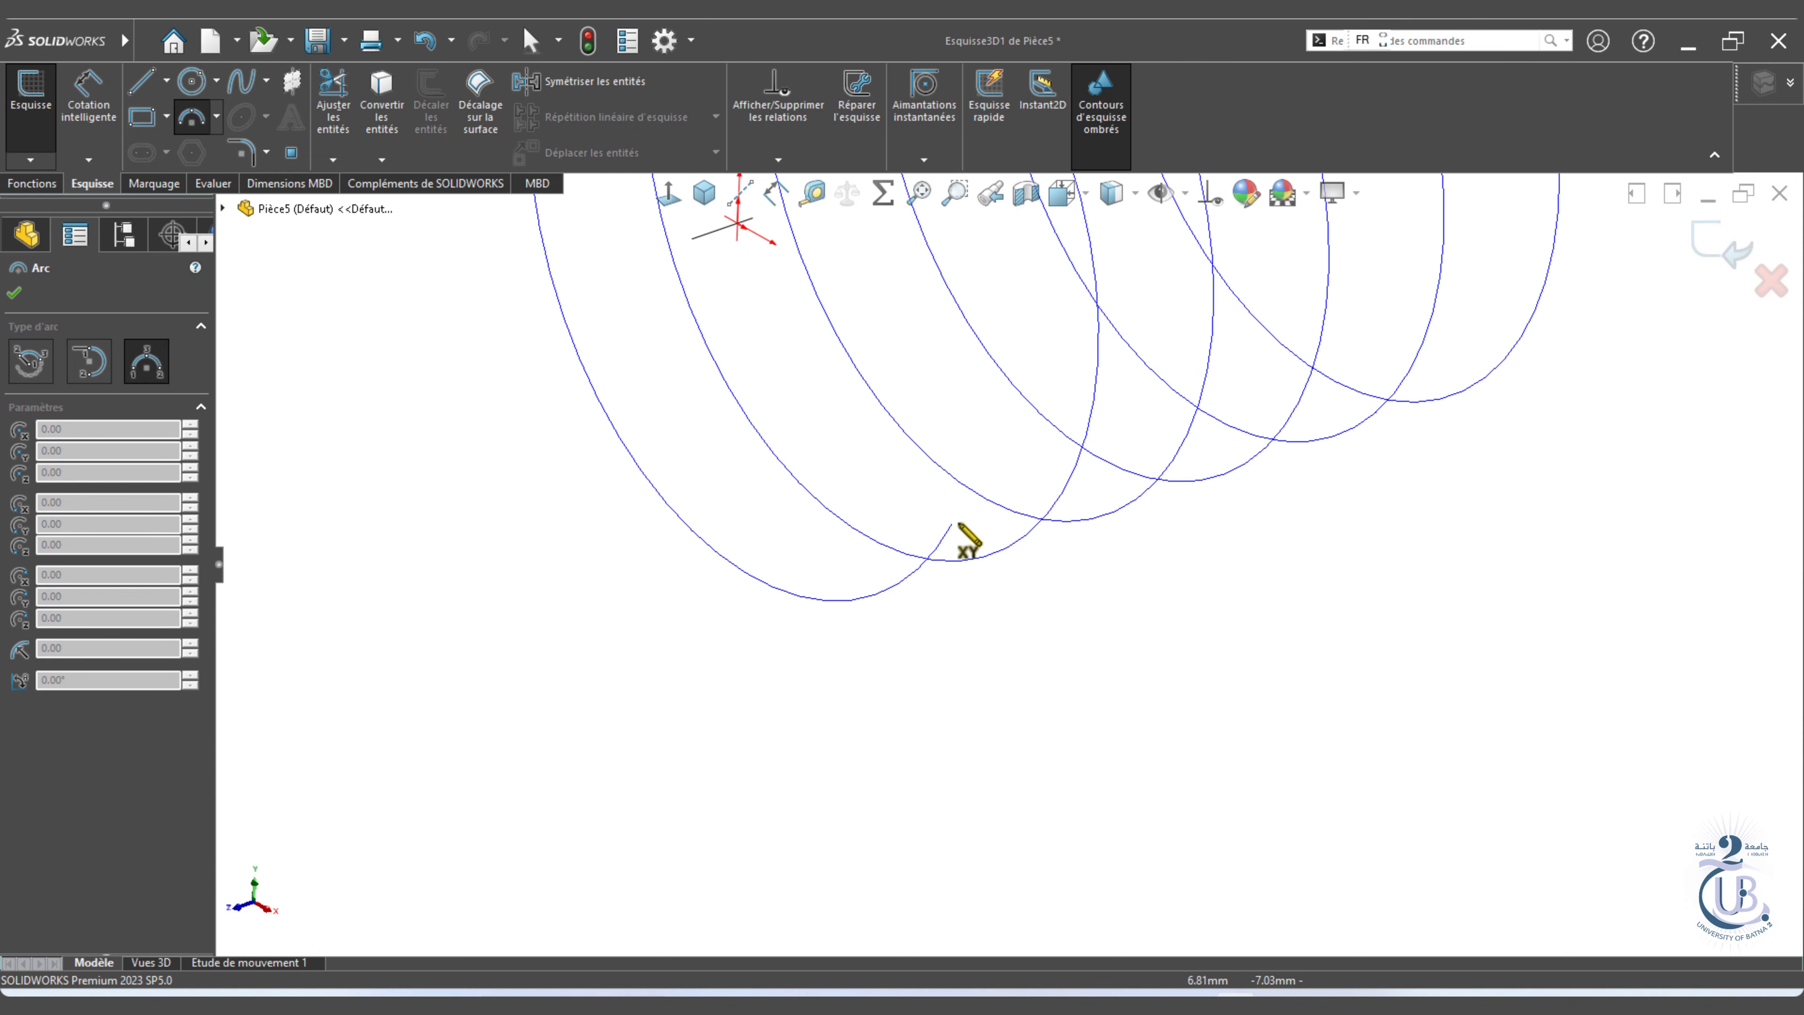
pyautogui.click(954, 523)
pyautogui.click(837, 434)
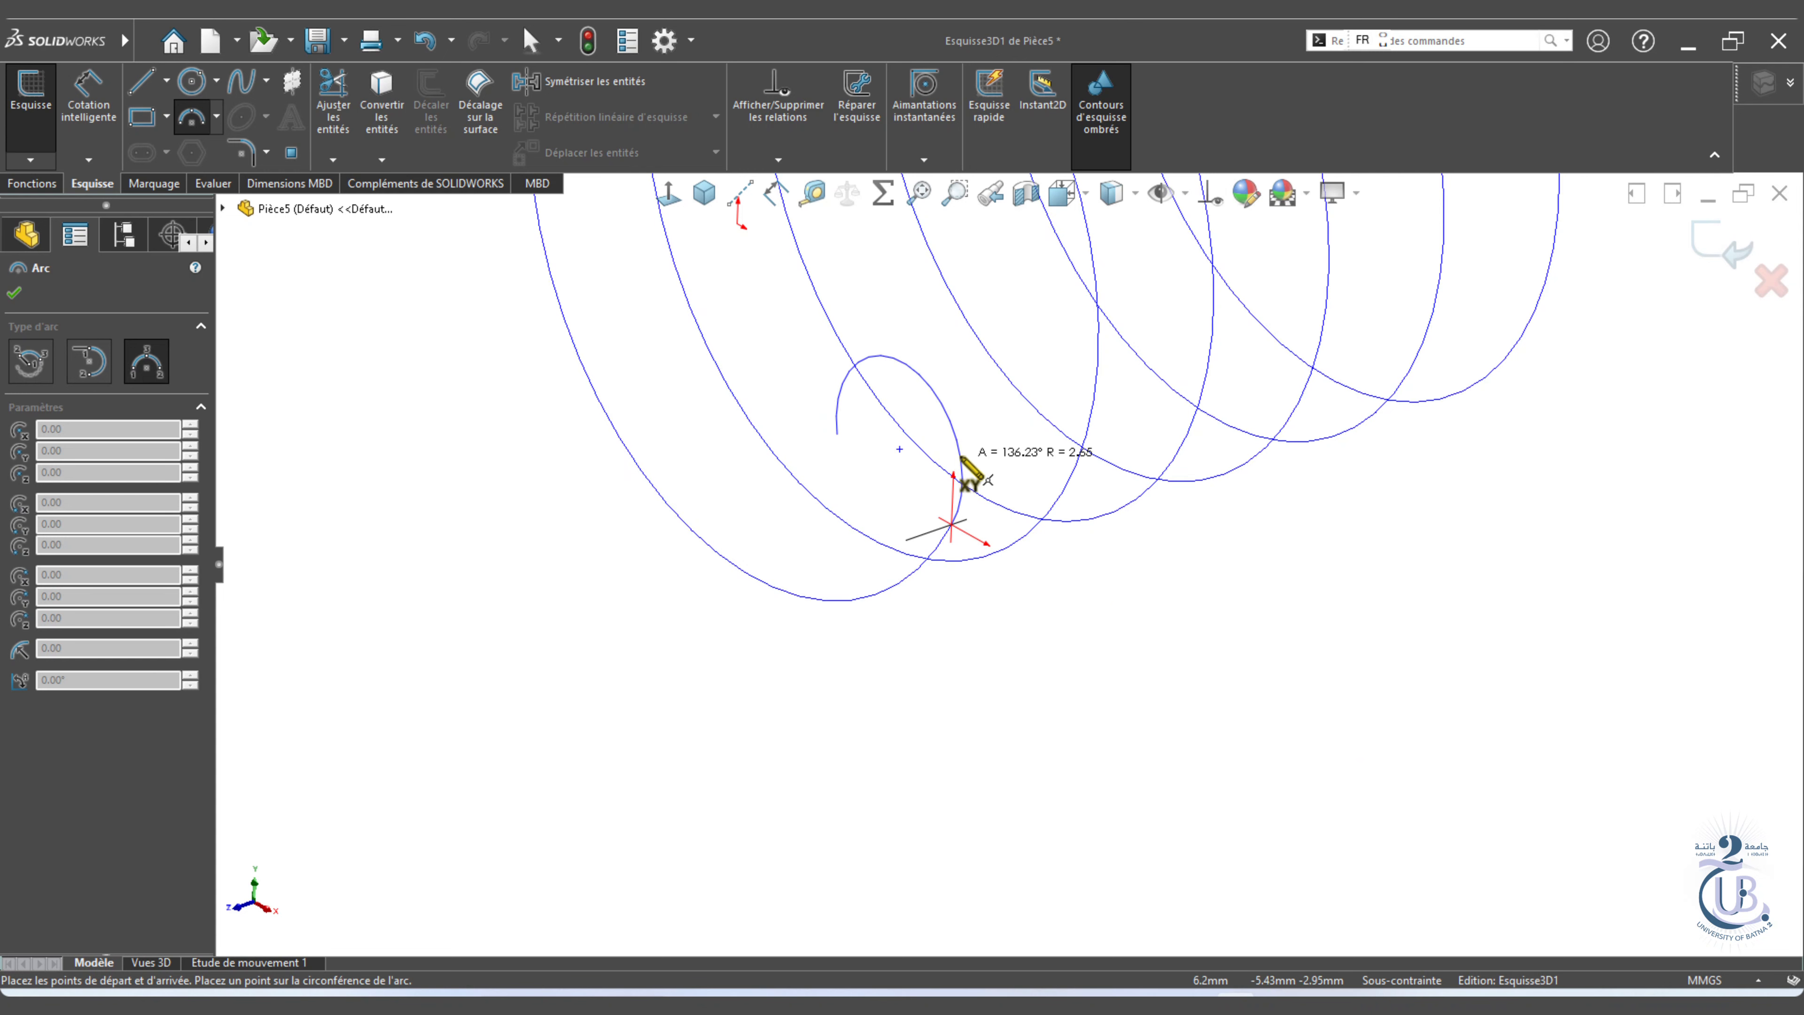
pyautogui.click(958, 463)
pyautogui.rightClick(1117, 596)
pyautogui.click(1156, 607)
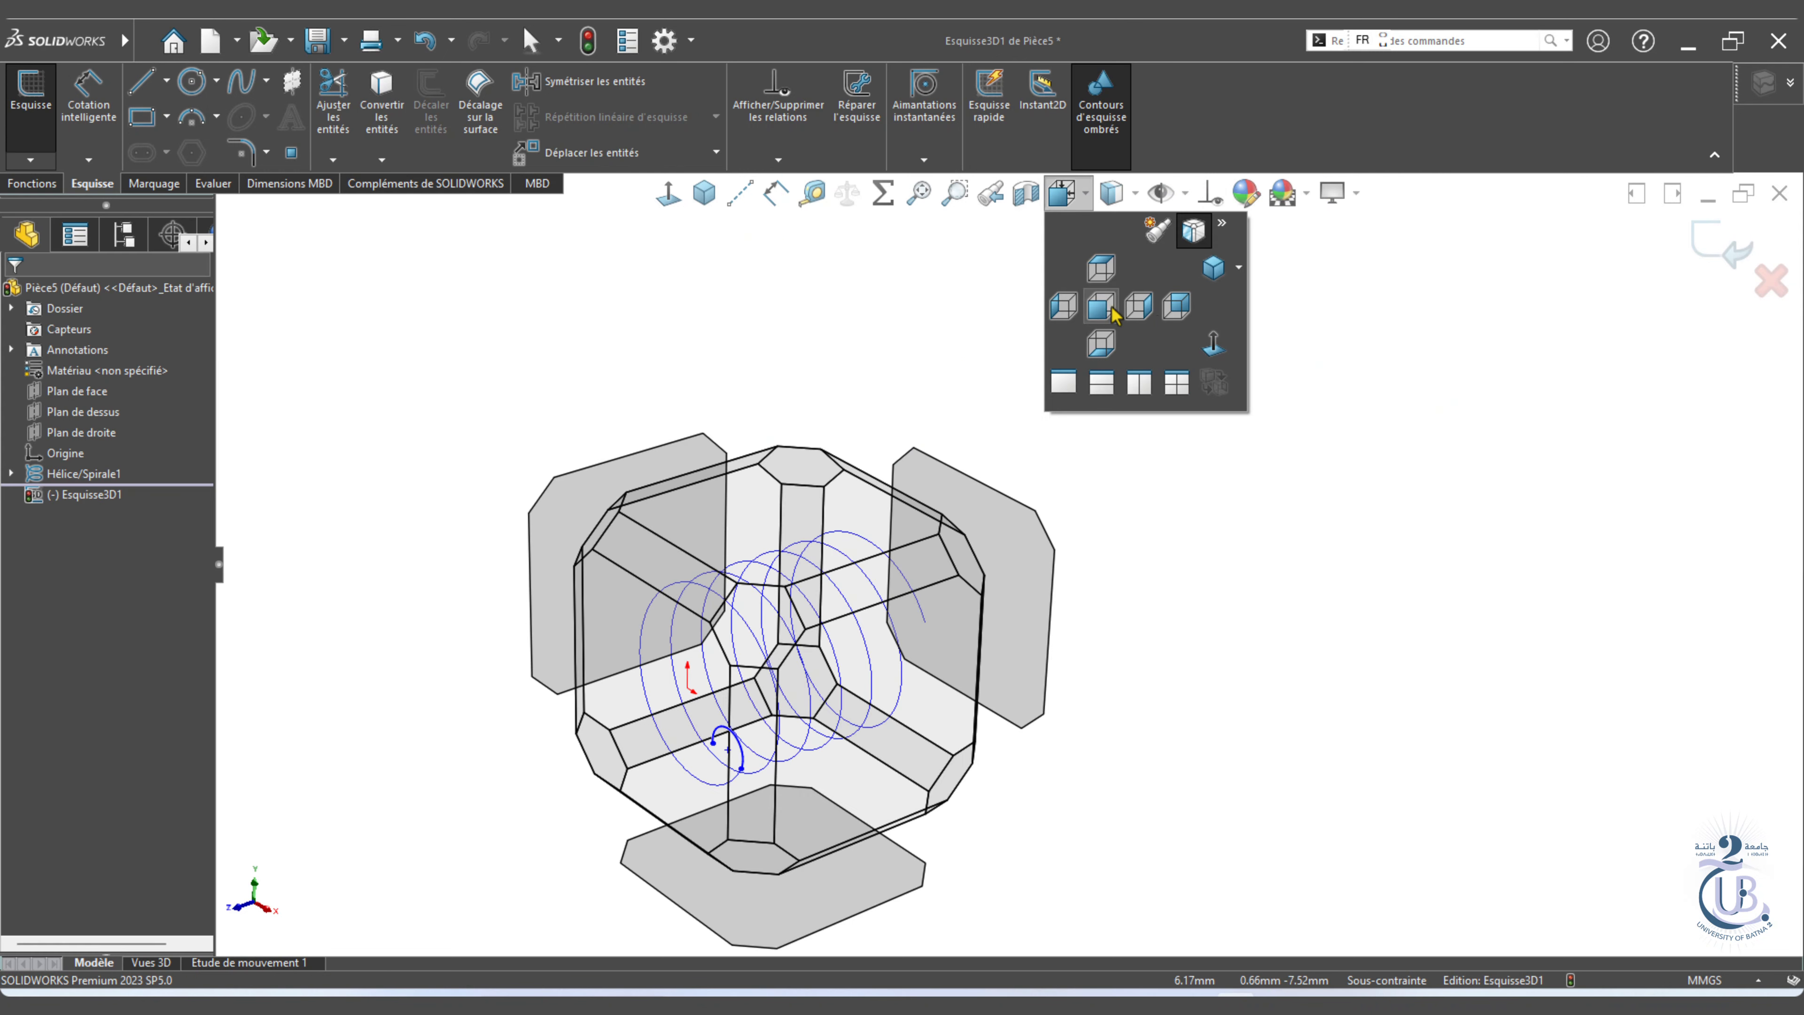
# In the front view, draw a slanted line from near the origin to just above the arc.
pyautogui.click(1088, 307)
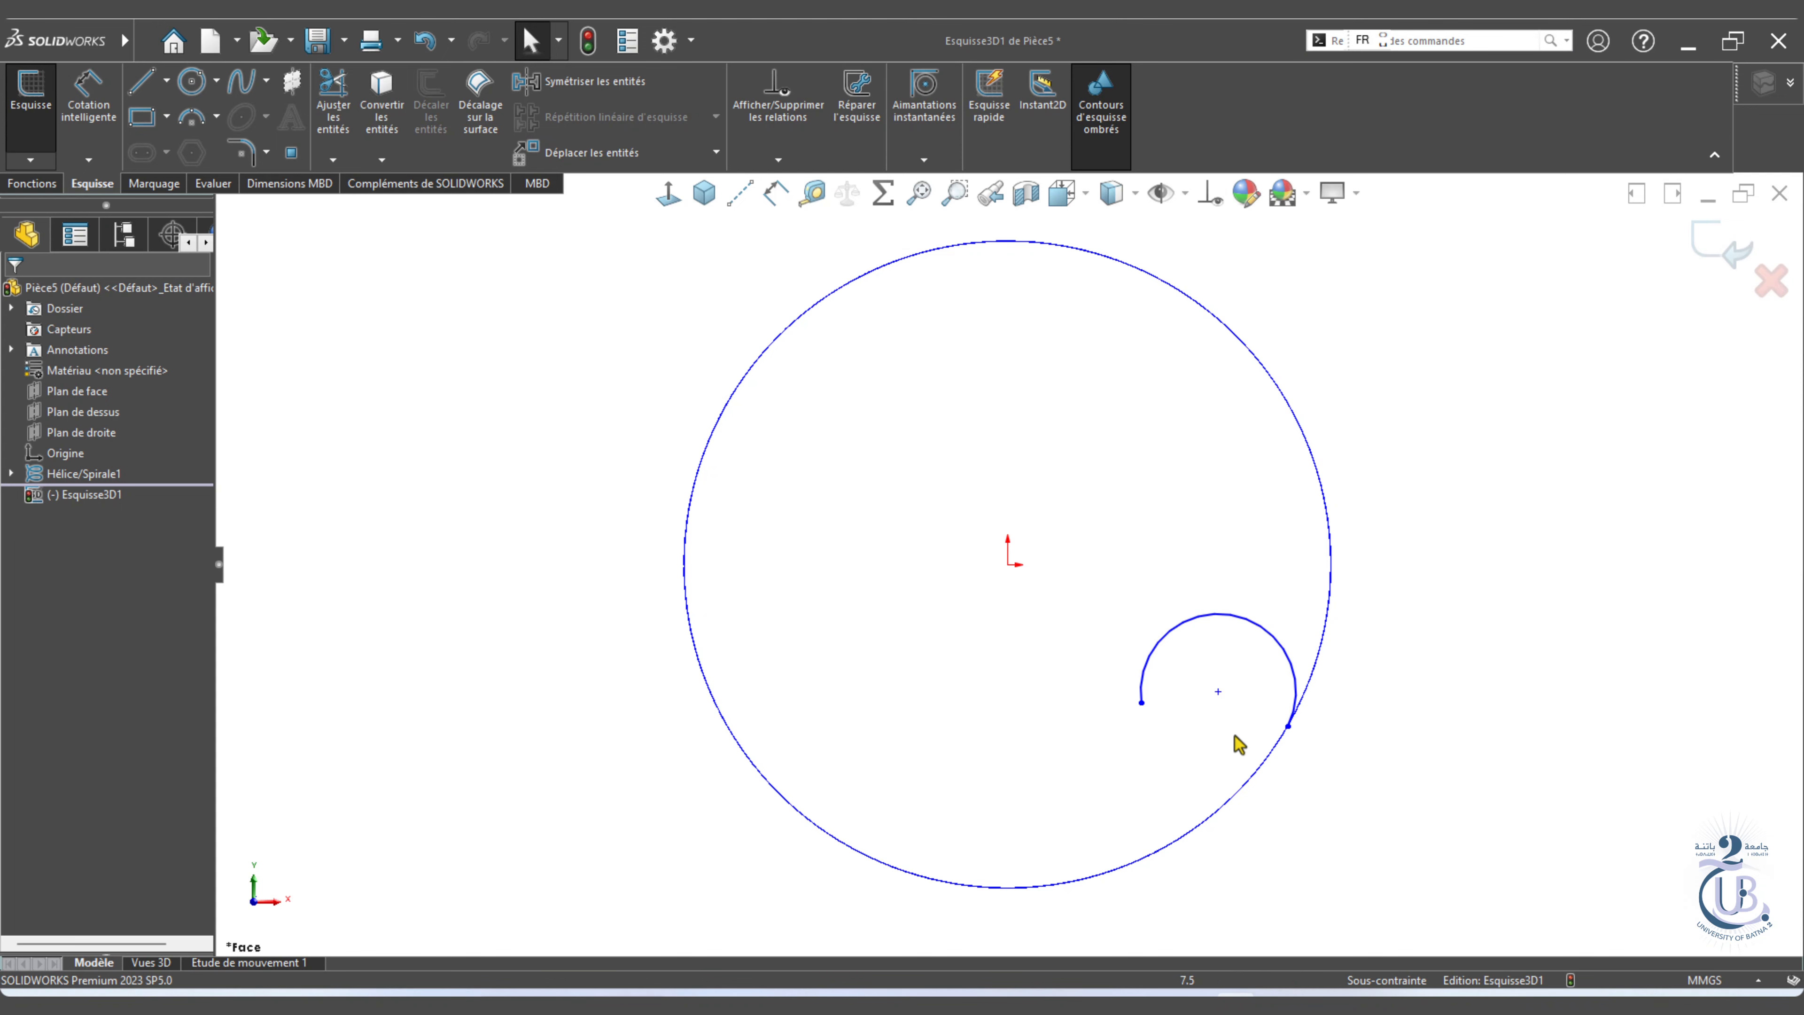
pyautogui.click(146, 88)
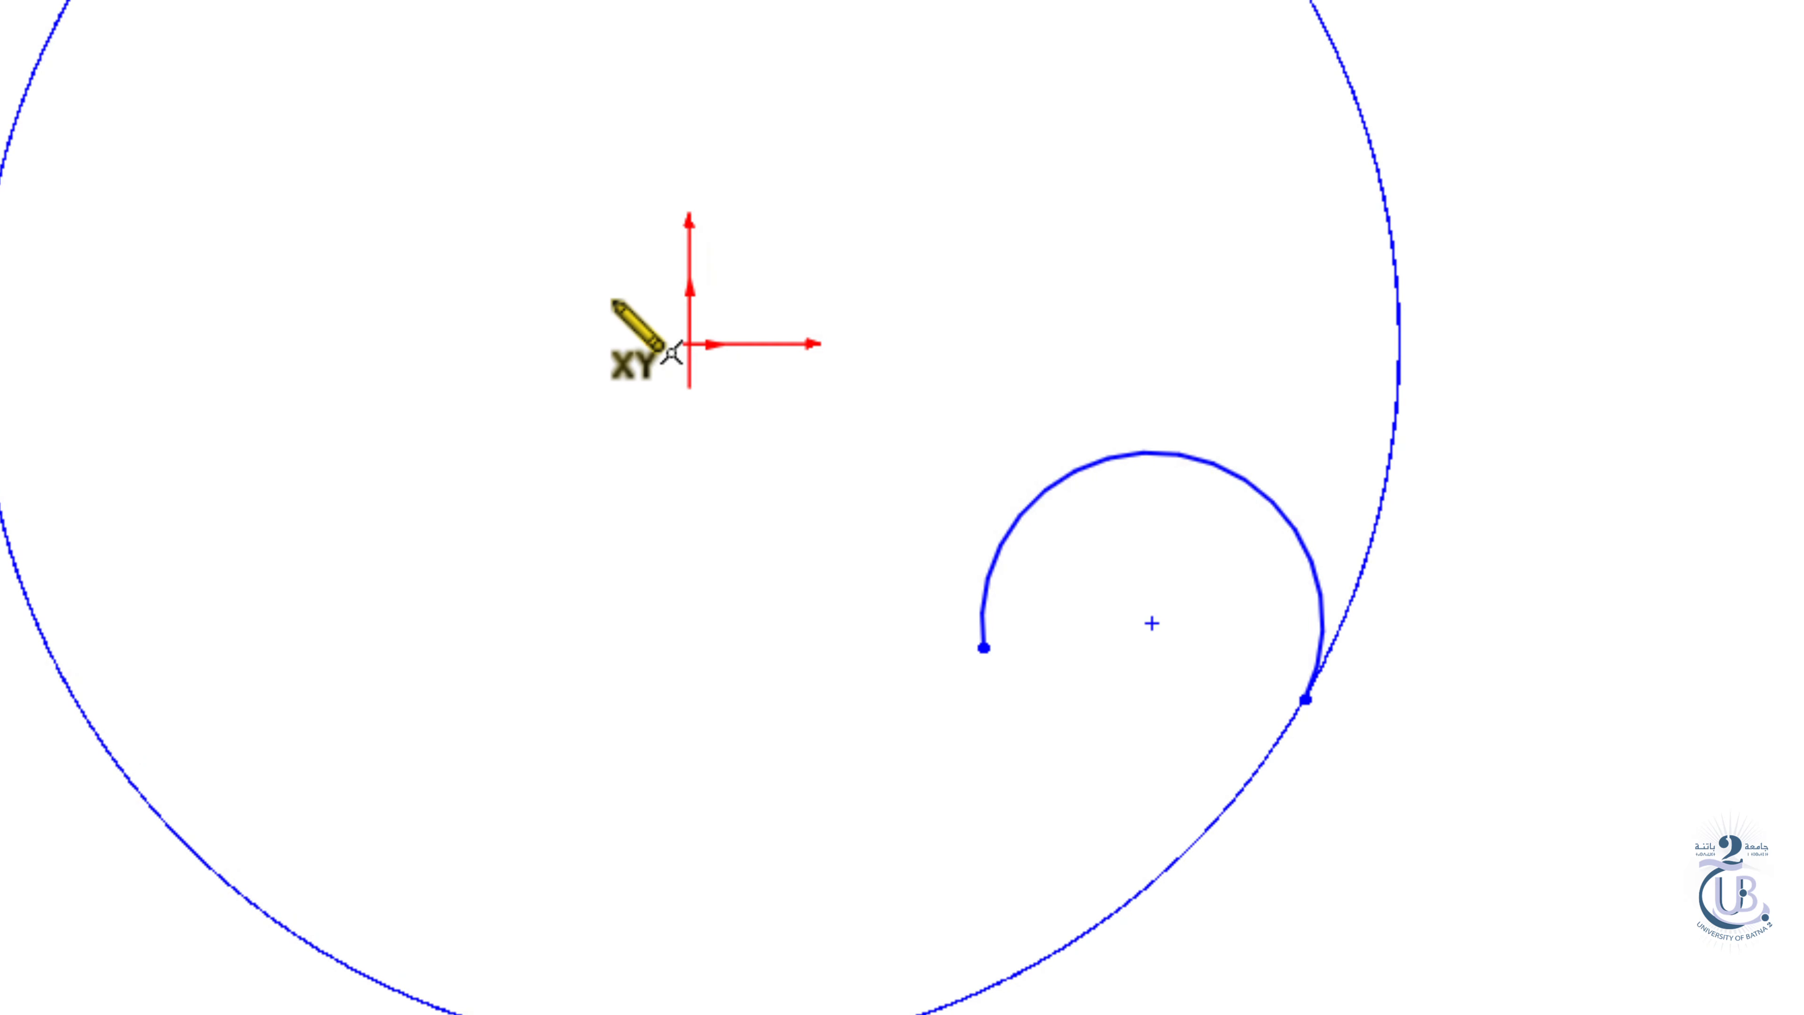
pyautogui.moveTo(653, 291); pyautogui.dragTo(1309, 487)
pyautogui.rightClick(1549, 278)
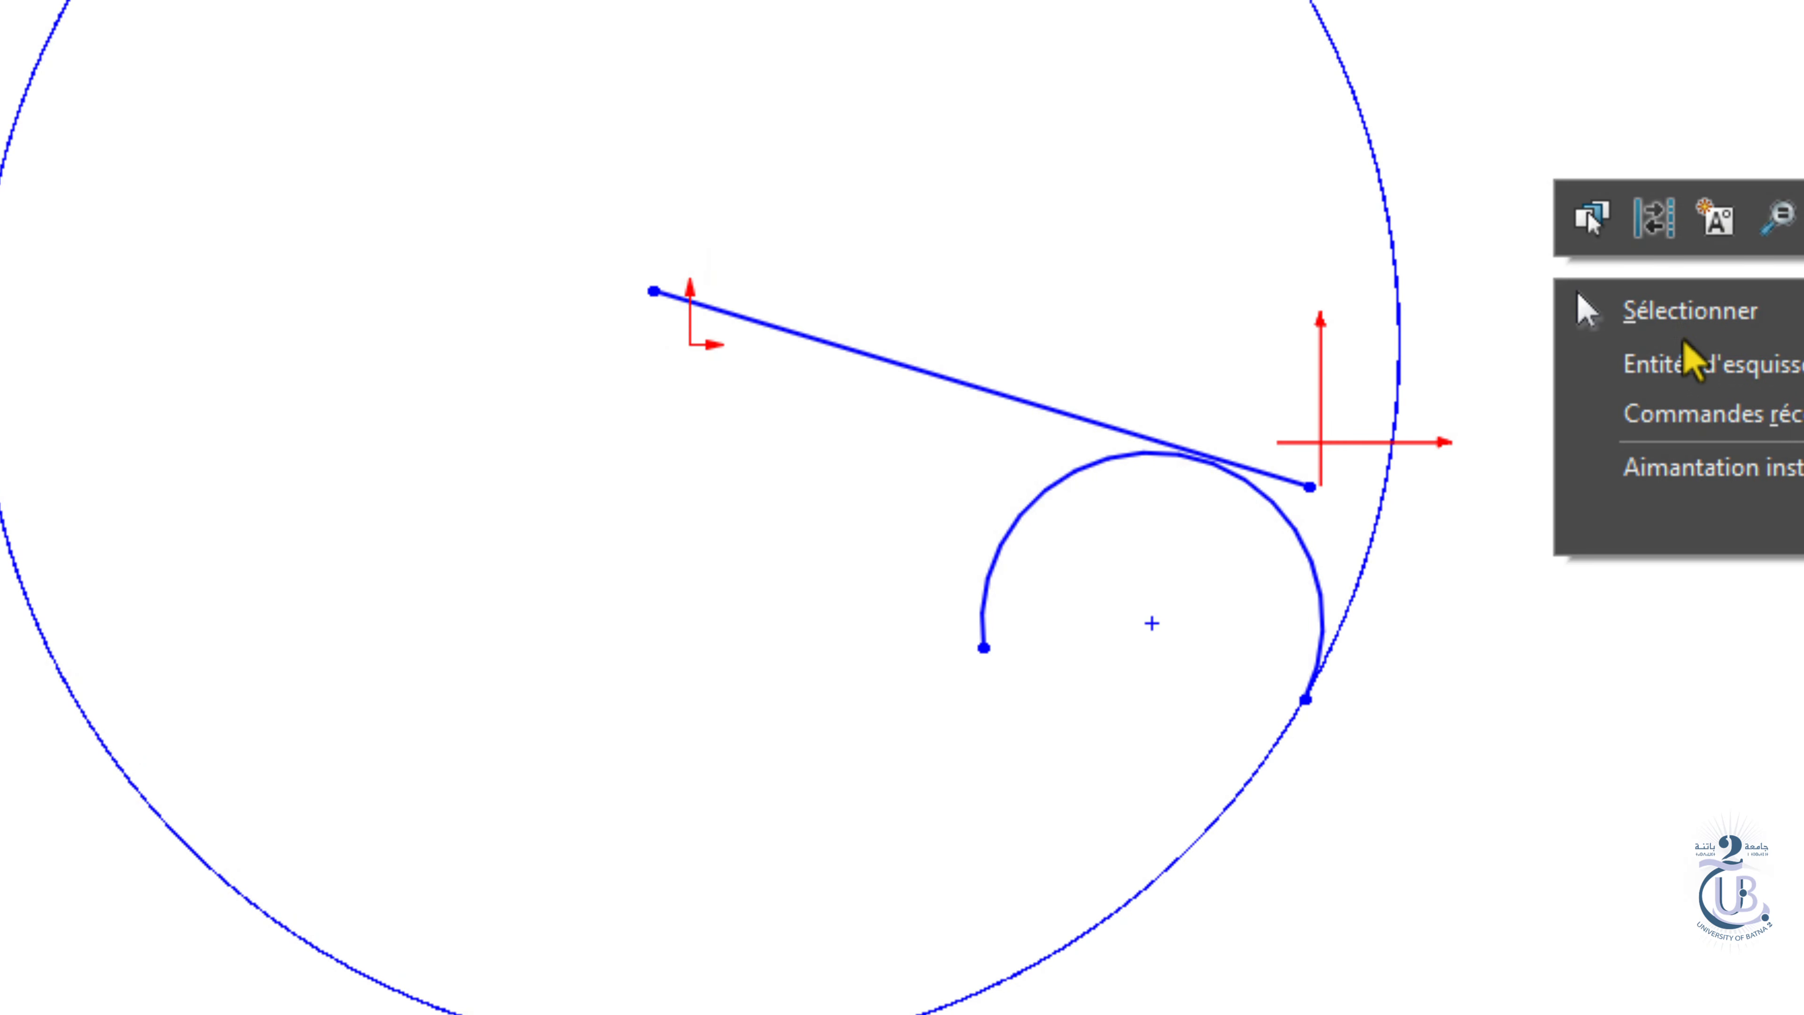
pyautogui.click(1662, 308)
# Make the line tangent to the arc and trim the excess arc and line beyond the tangent point.
pyautogui.click(1050, 408)
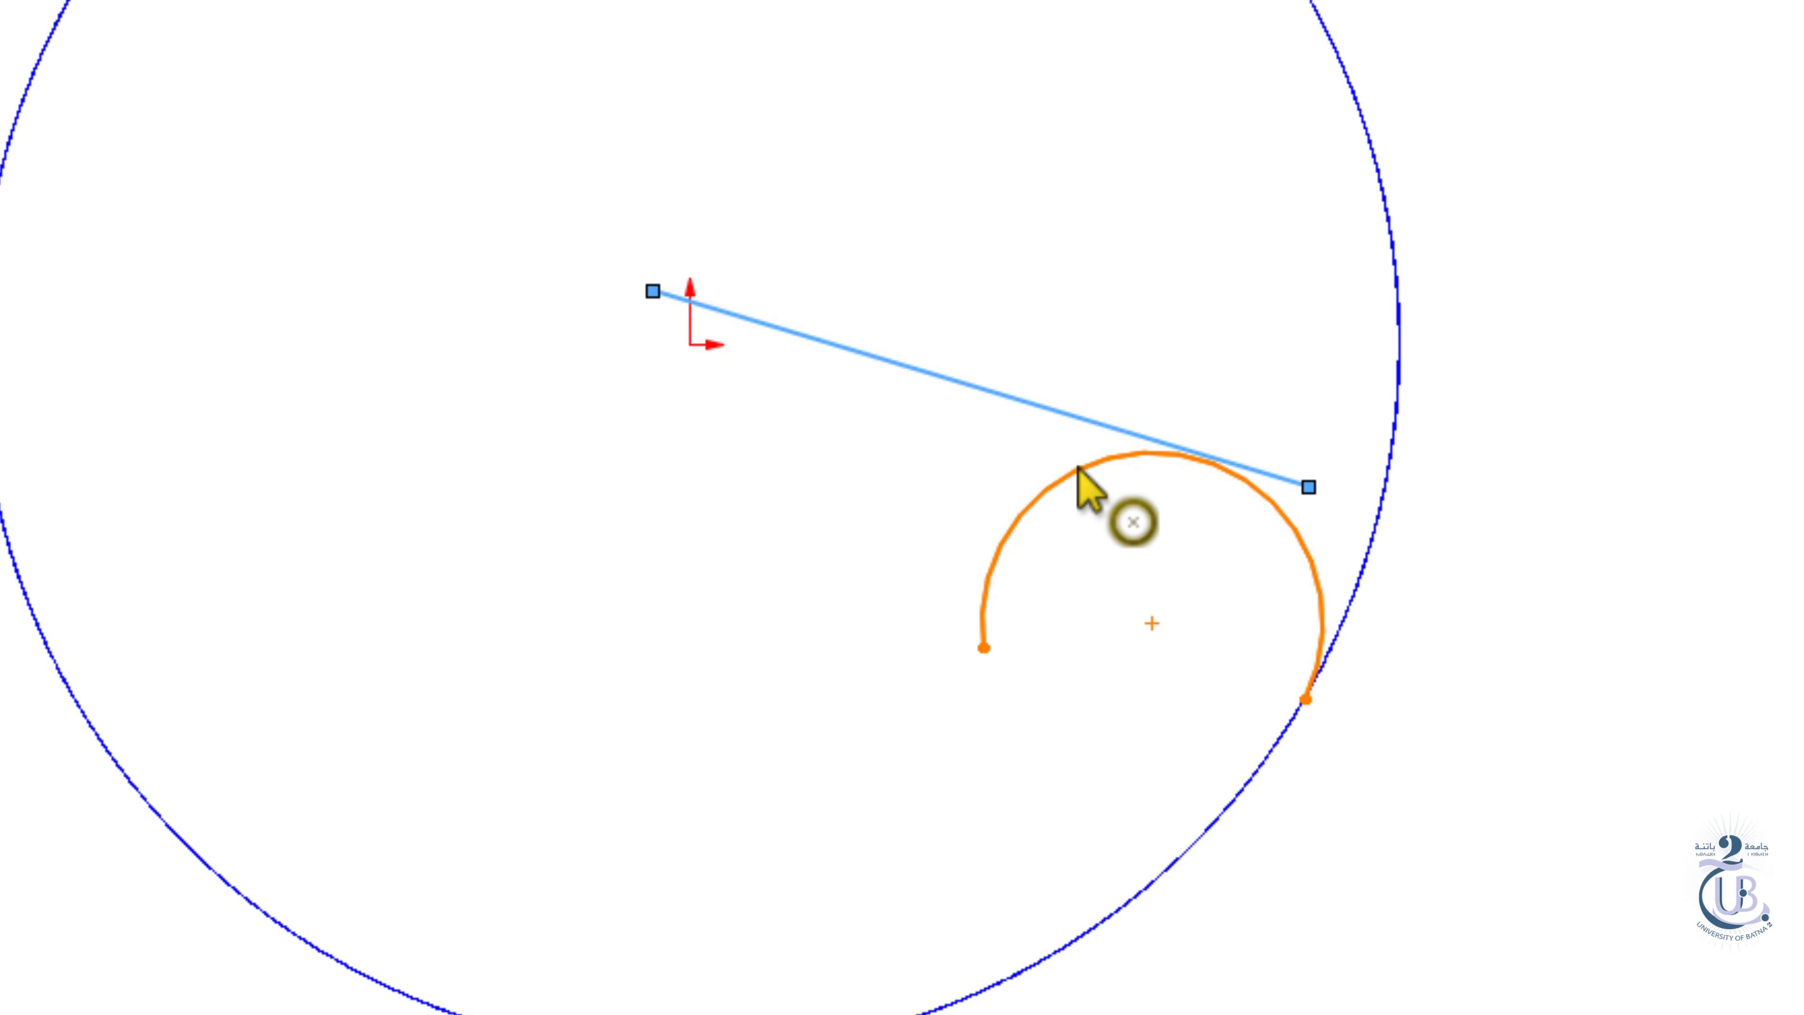
pyautogui.keyDown('ctrl'); pyautogui.click(1079, 472); pyautogui.keyUp('ctrl')
pyautogui.click(1205, 302)
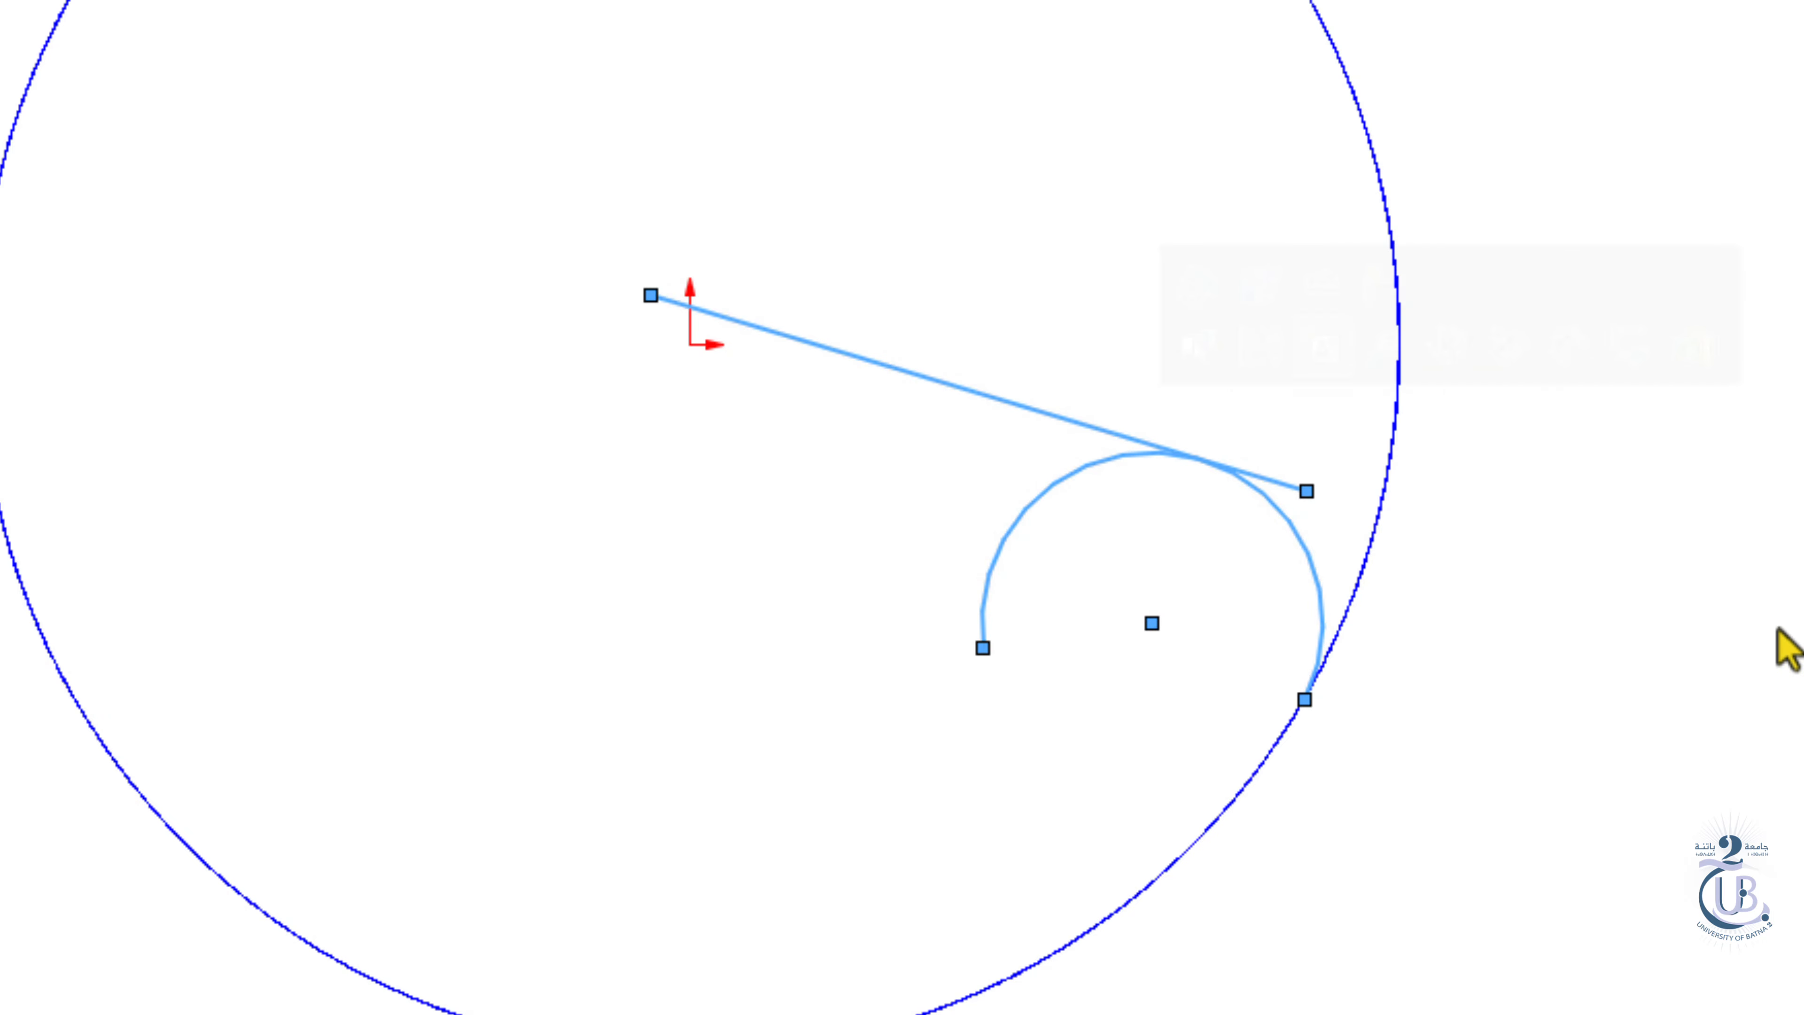
pyautogui.click(1741, 3)
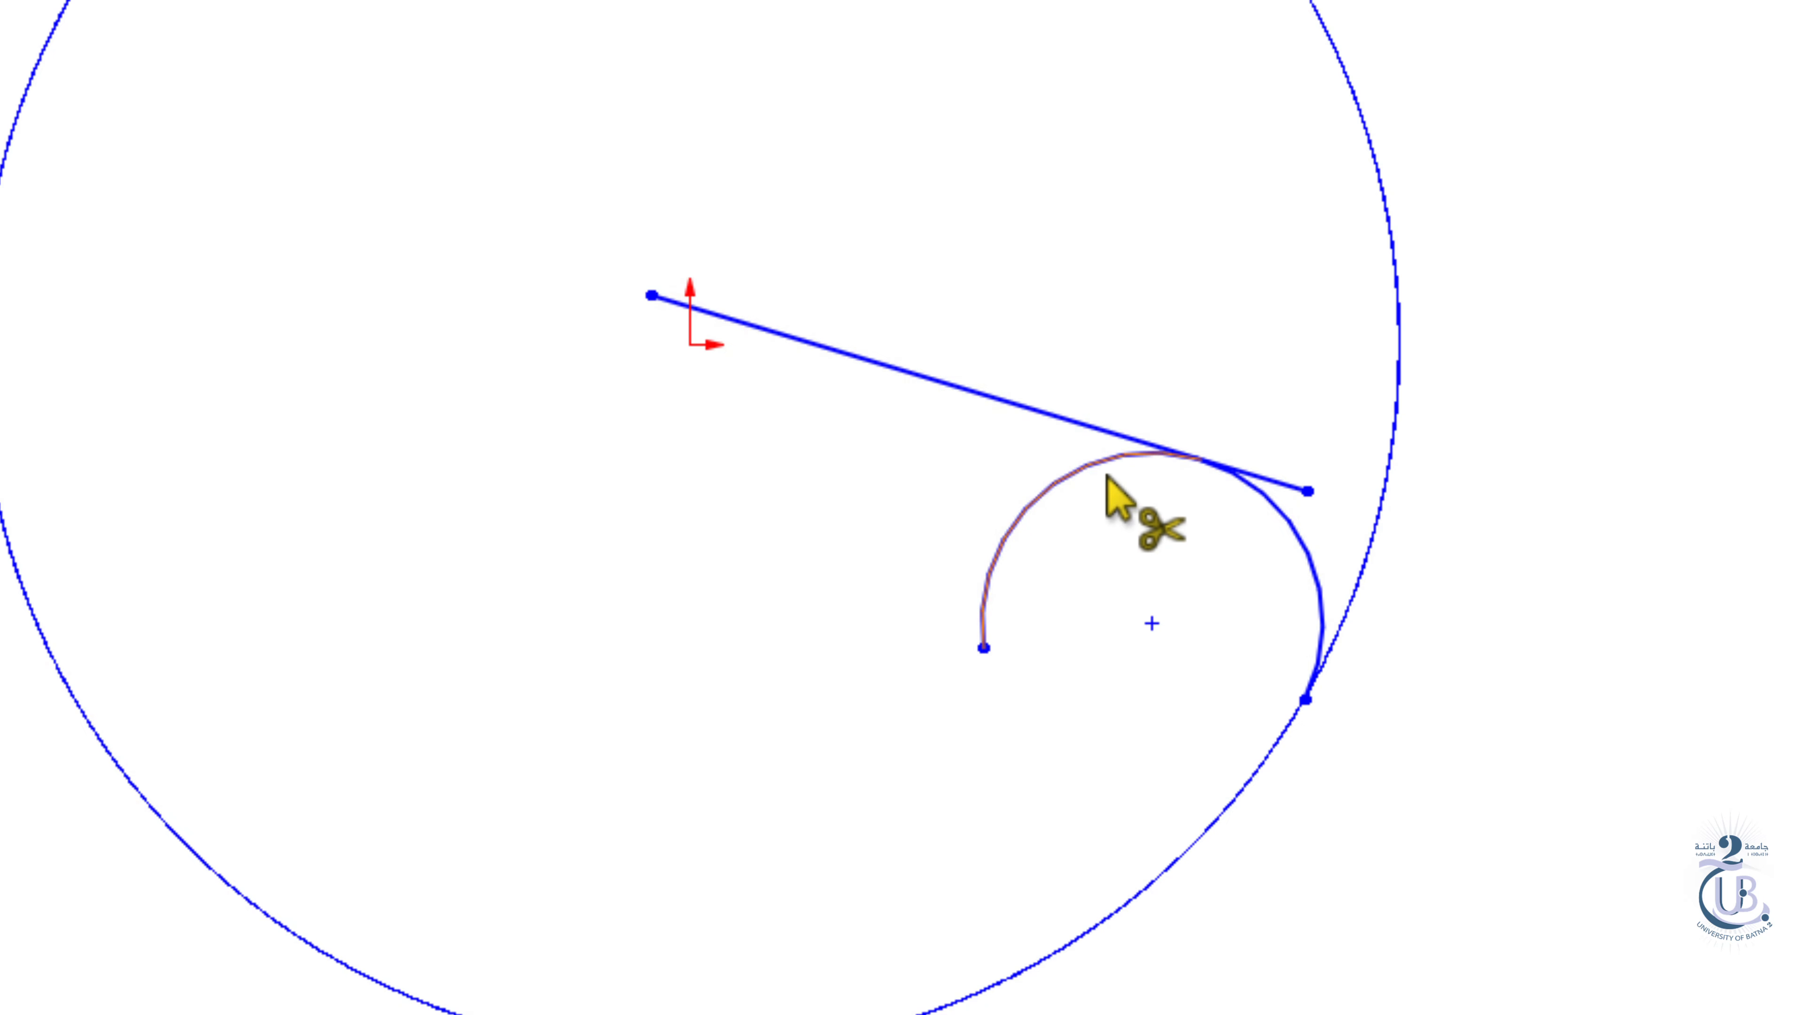
pyautogui.click(1012, 527)
pyautogui.click(1277, 481)
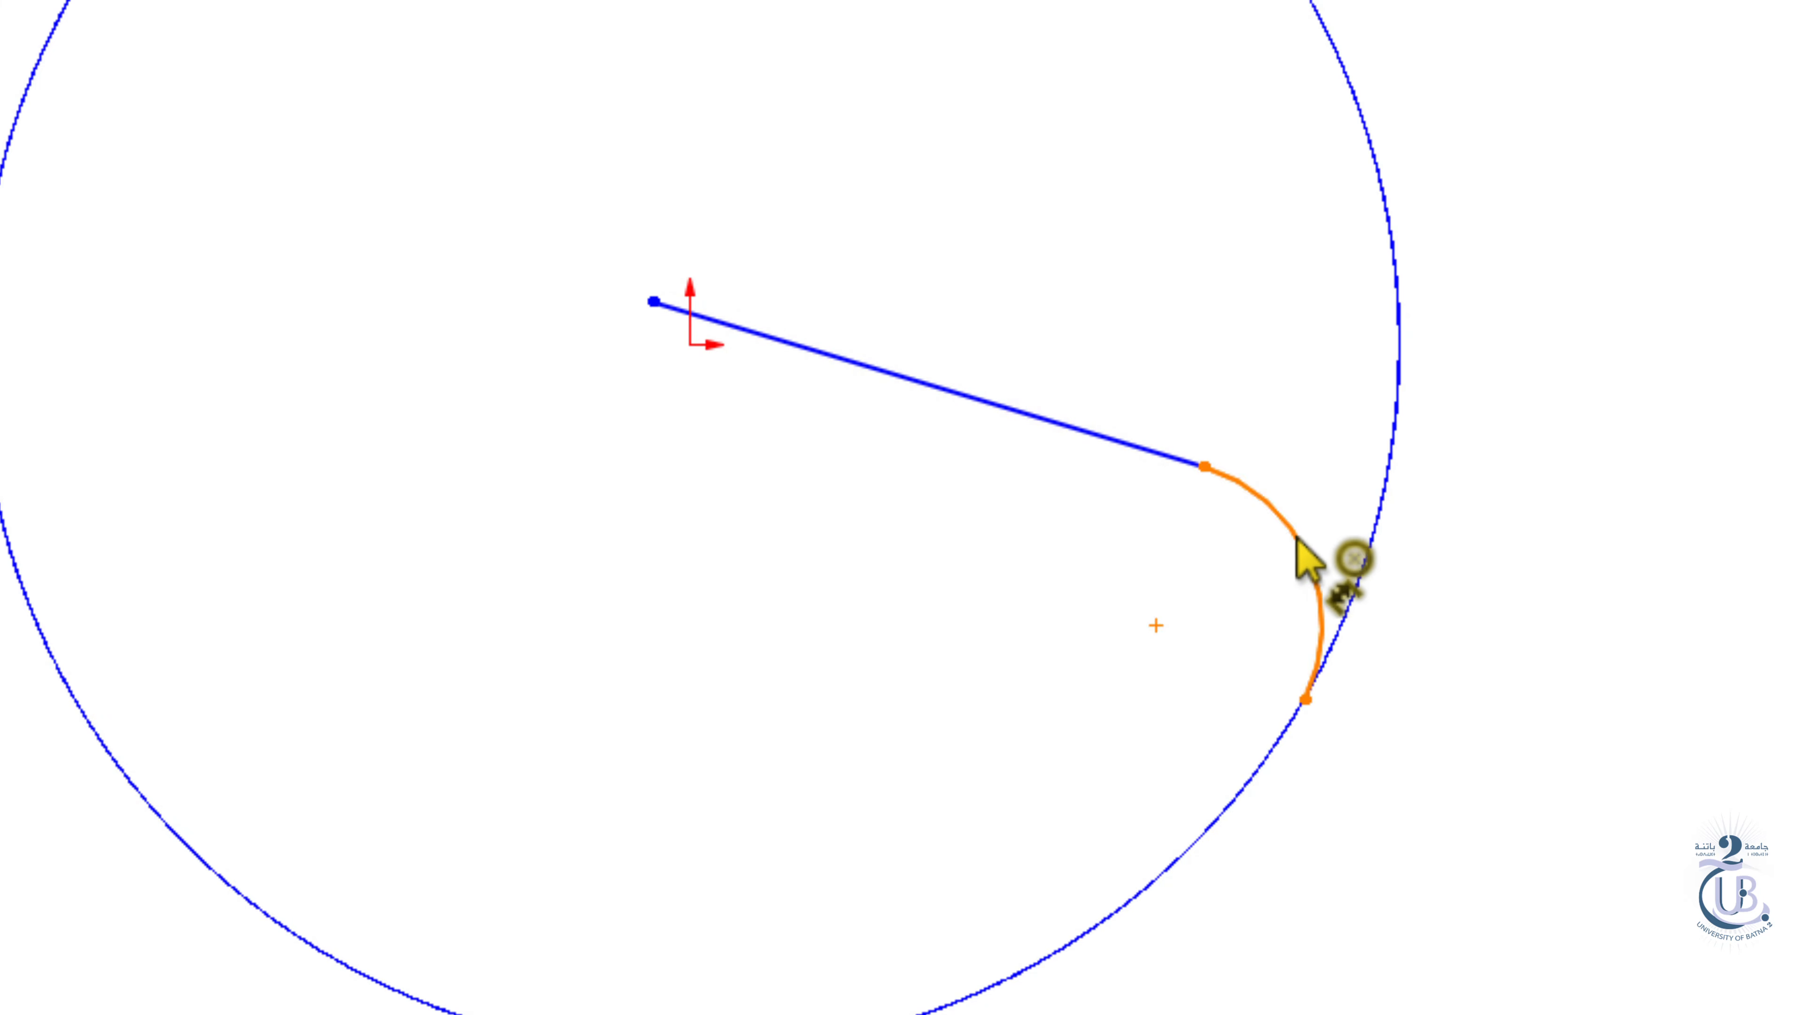
# Dimension the front leg's arc with a 2.5 mm radius and exit the 3D sketch.
pyautogui.click(1311, 561)
pyautogui.click(1482, 551)
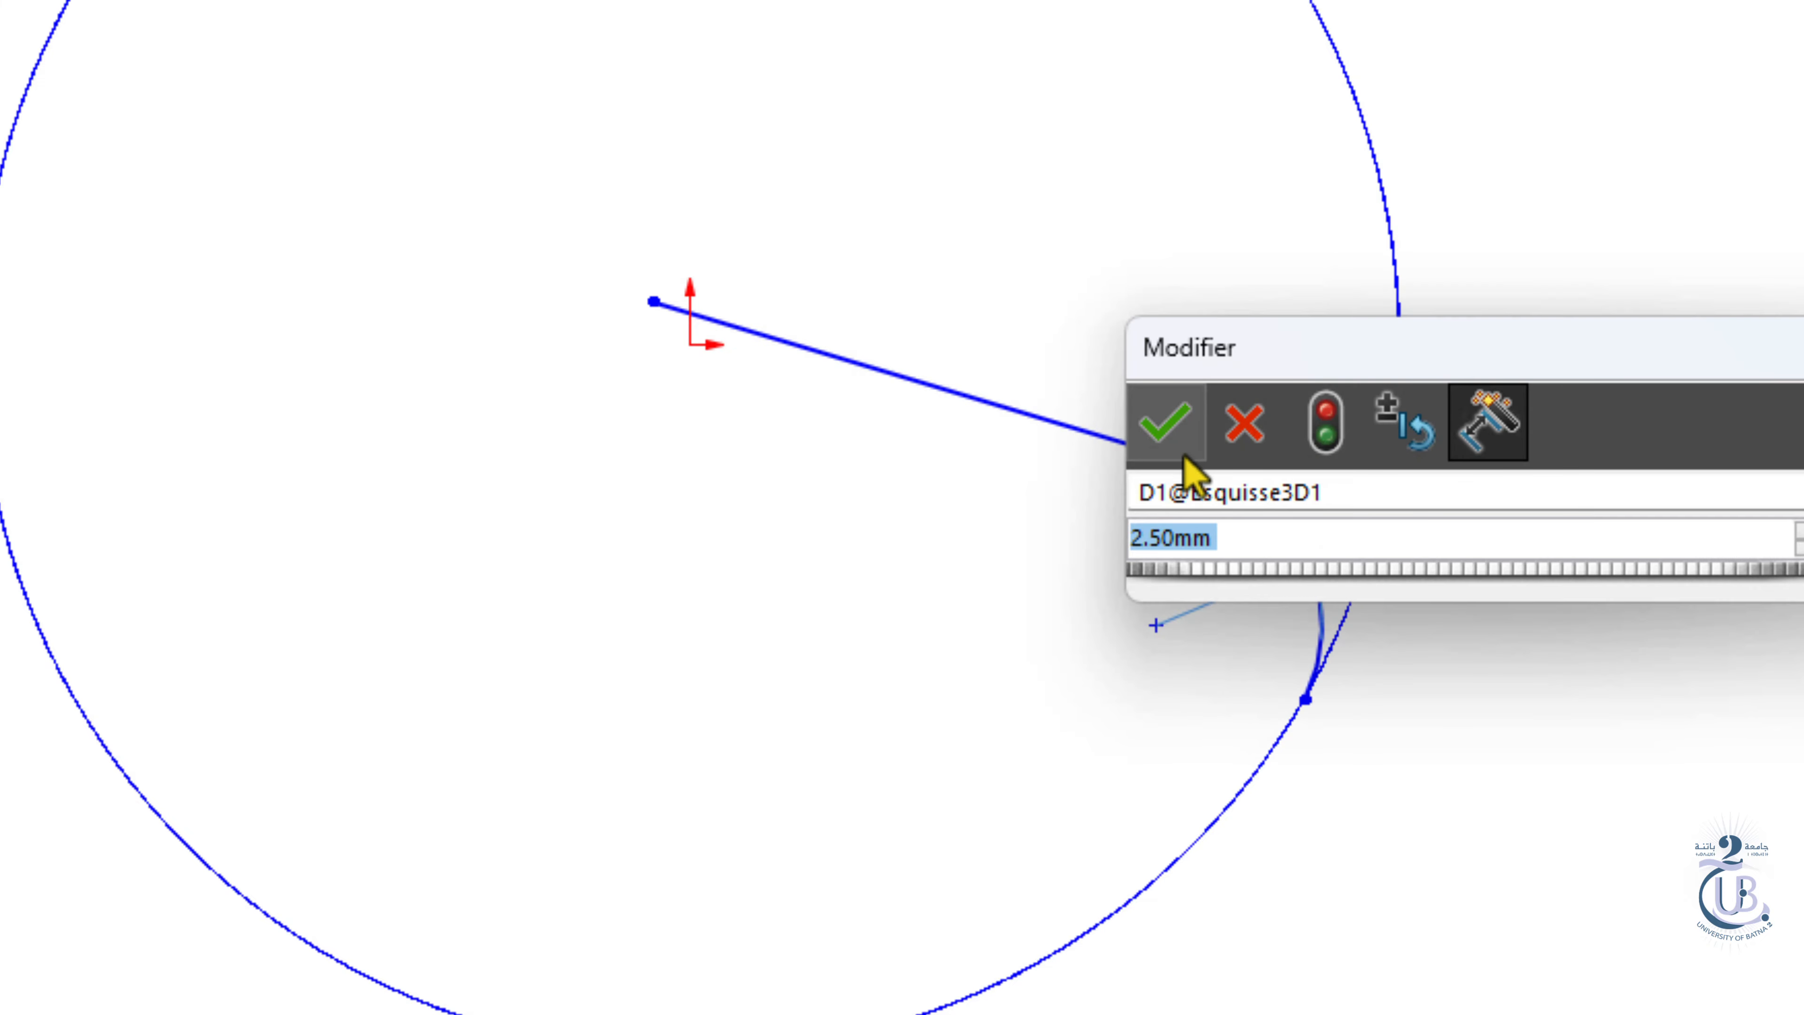
pyautogui.click(1244, 439)
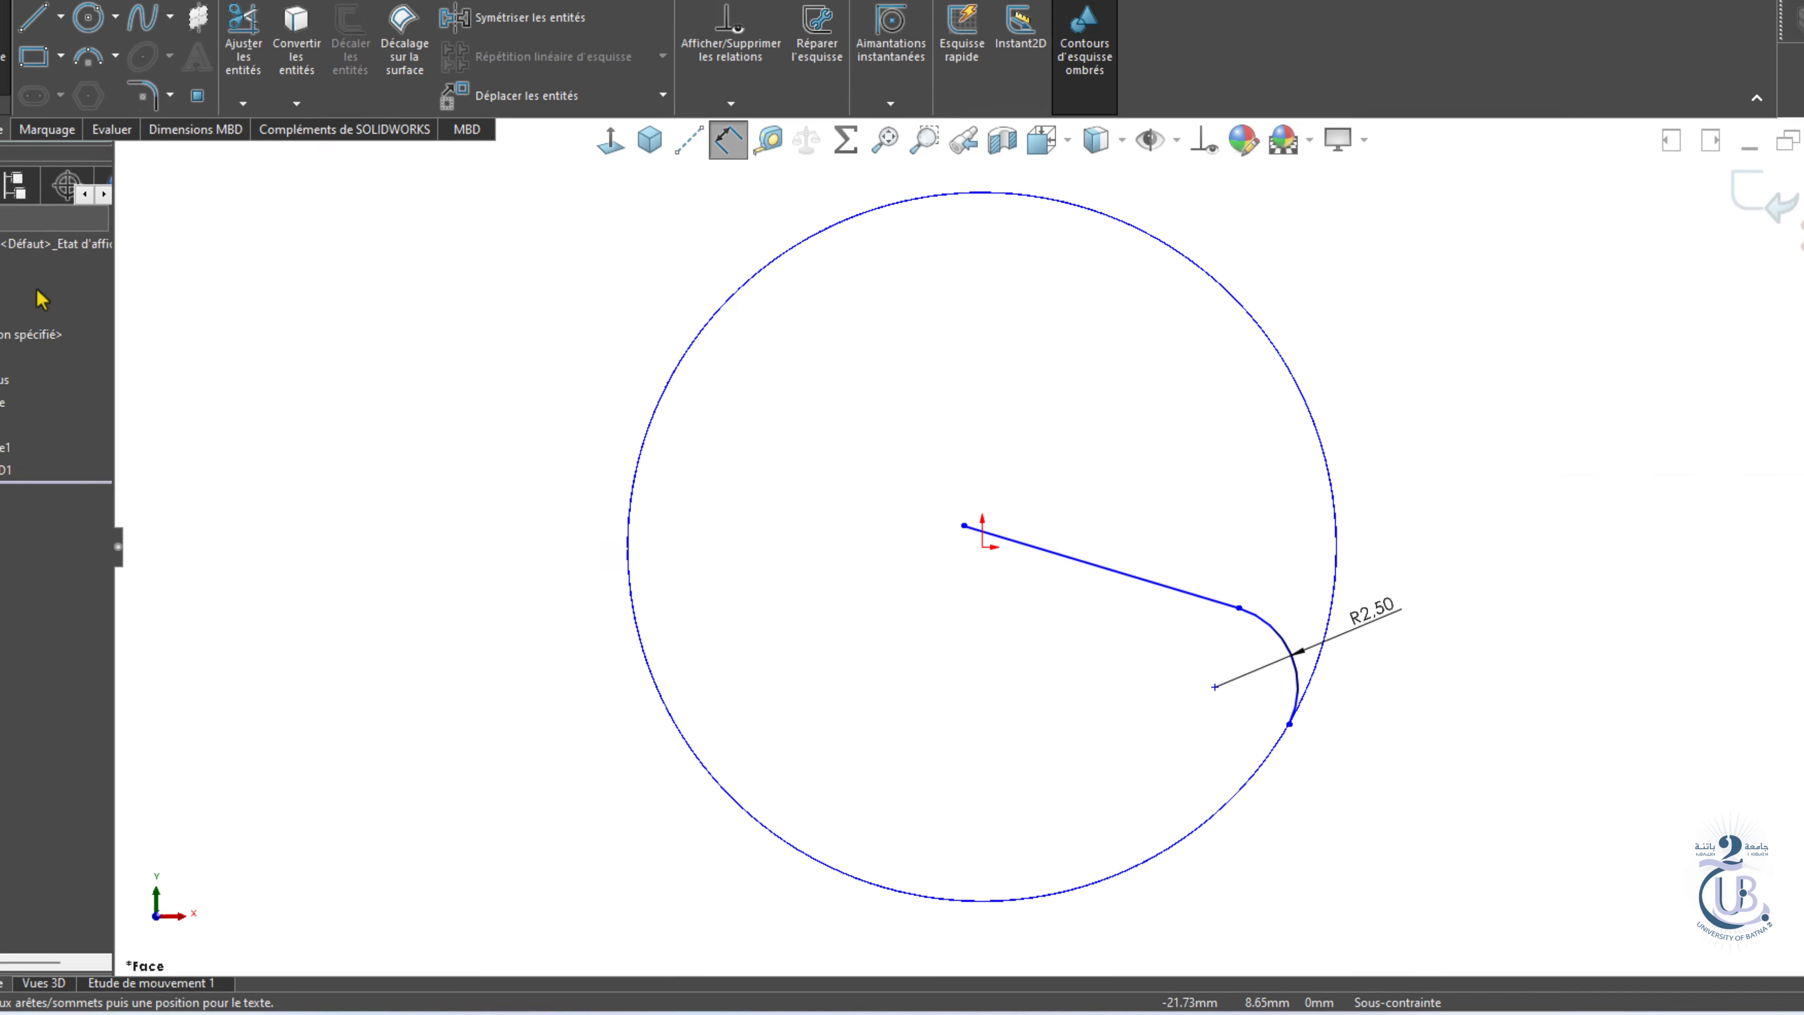
pyautogui.doubleClick(1009, 254)
# Start another 3D sketch and draw a three-point arc of about 1.85 mm radius from the helix's rear end, curving inside the coil.
pyautogui.moveTo(1428, 562); pyautogui.dragTo(1279, 634, button='middle')
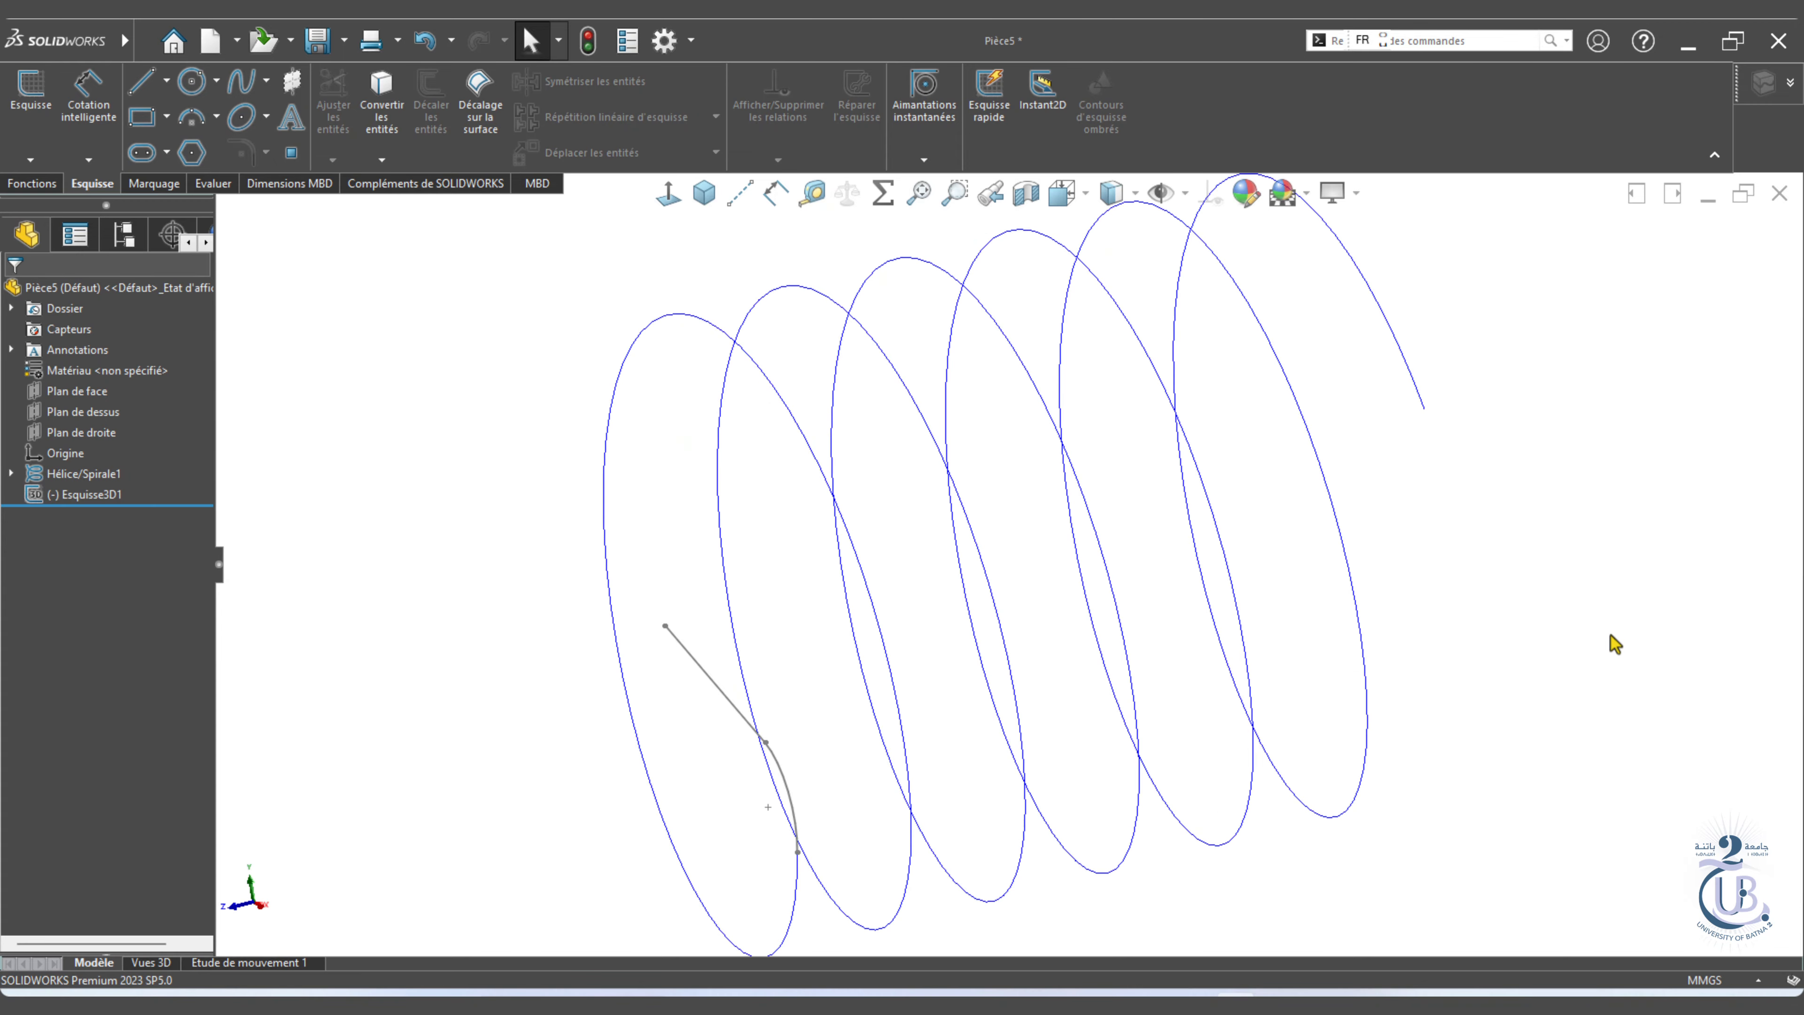
pyautogui.moveTo(1616, 643); pyautogui.dragTo(1345, 838, button='middle')
pyautogui.click(30, 159)
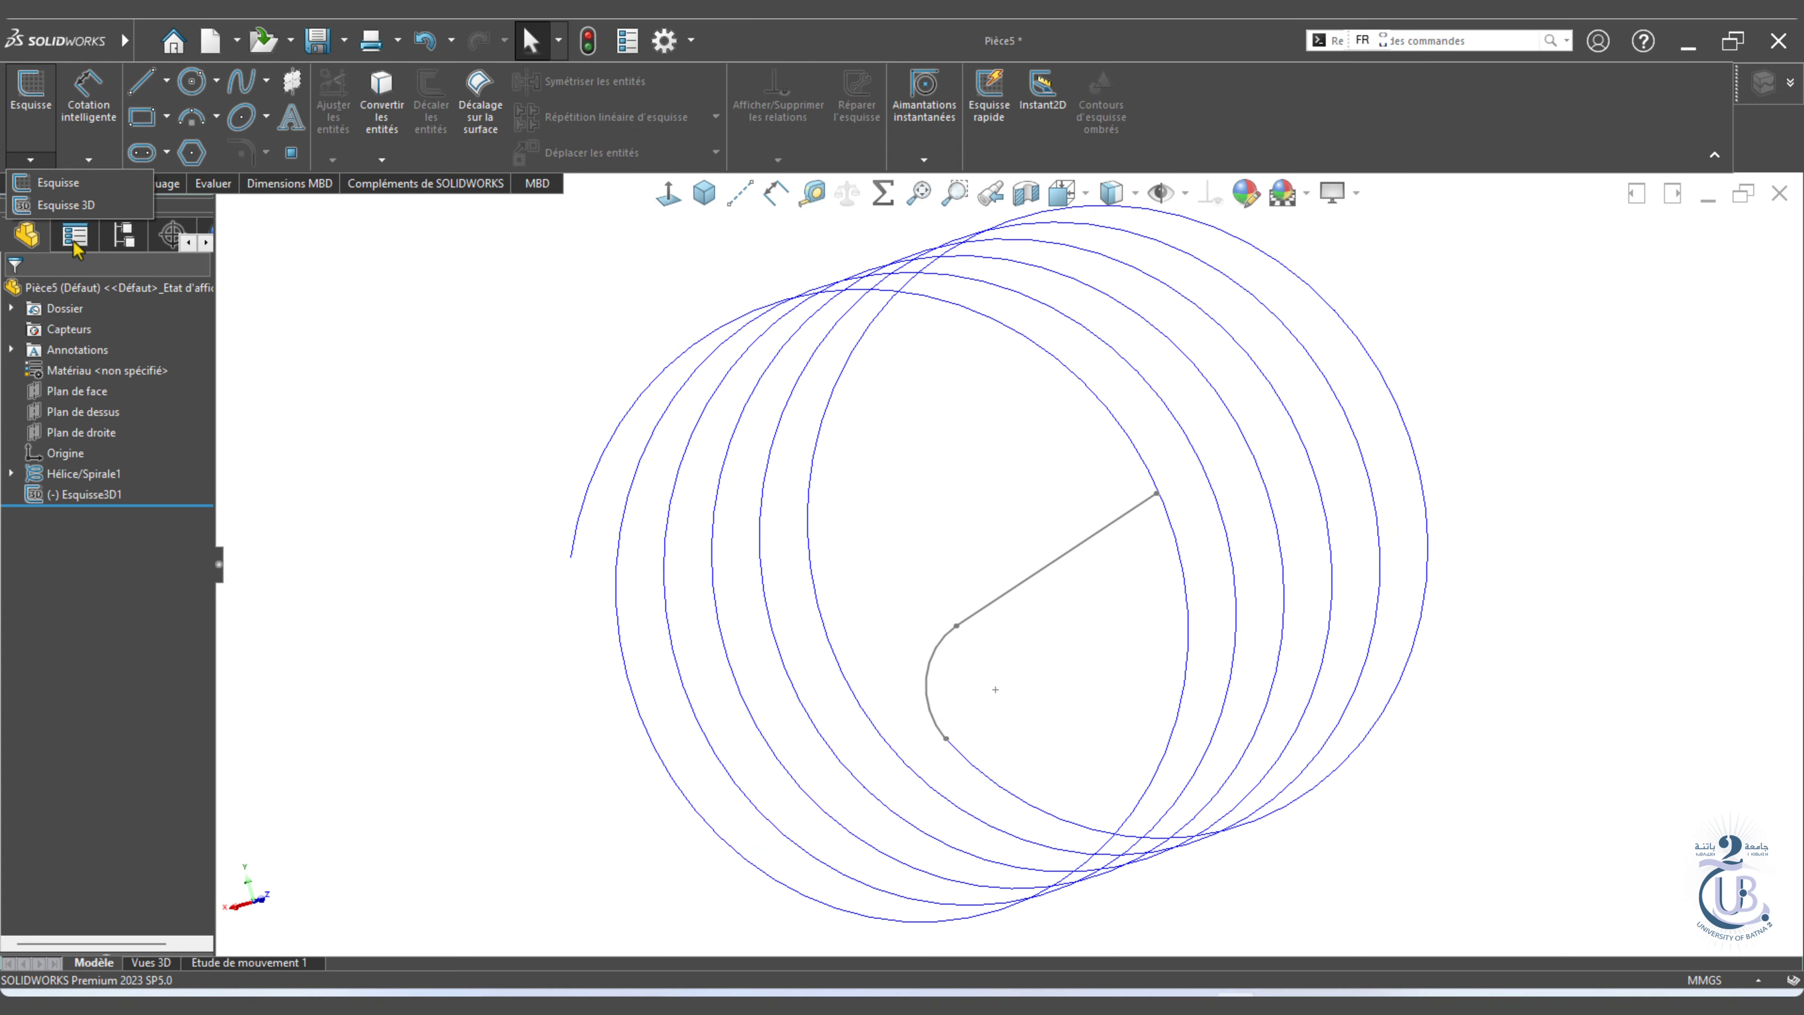
pyautogui.click(69, 201)
pyautogui.click(189, 116)
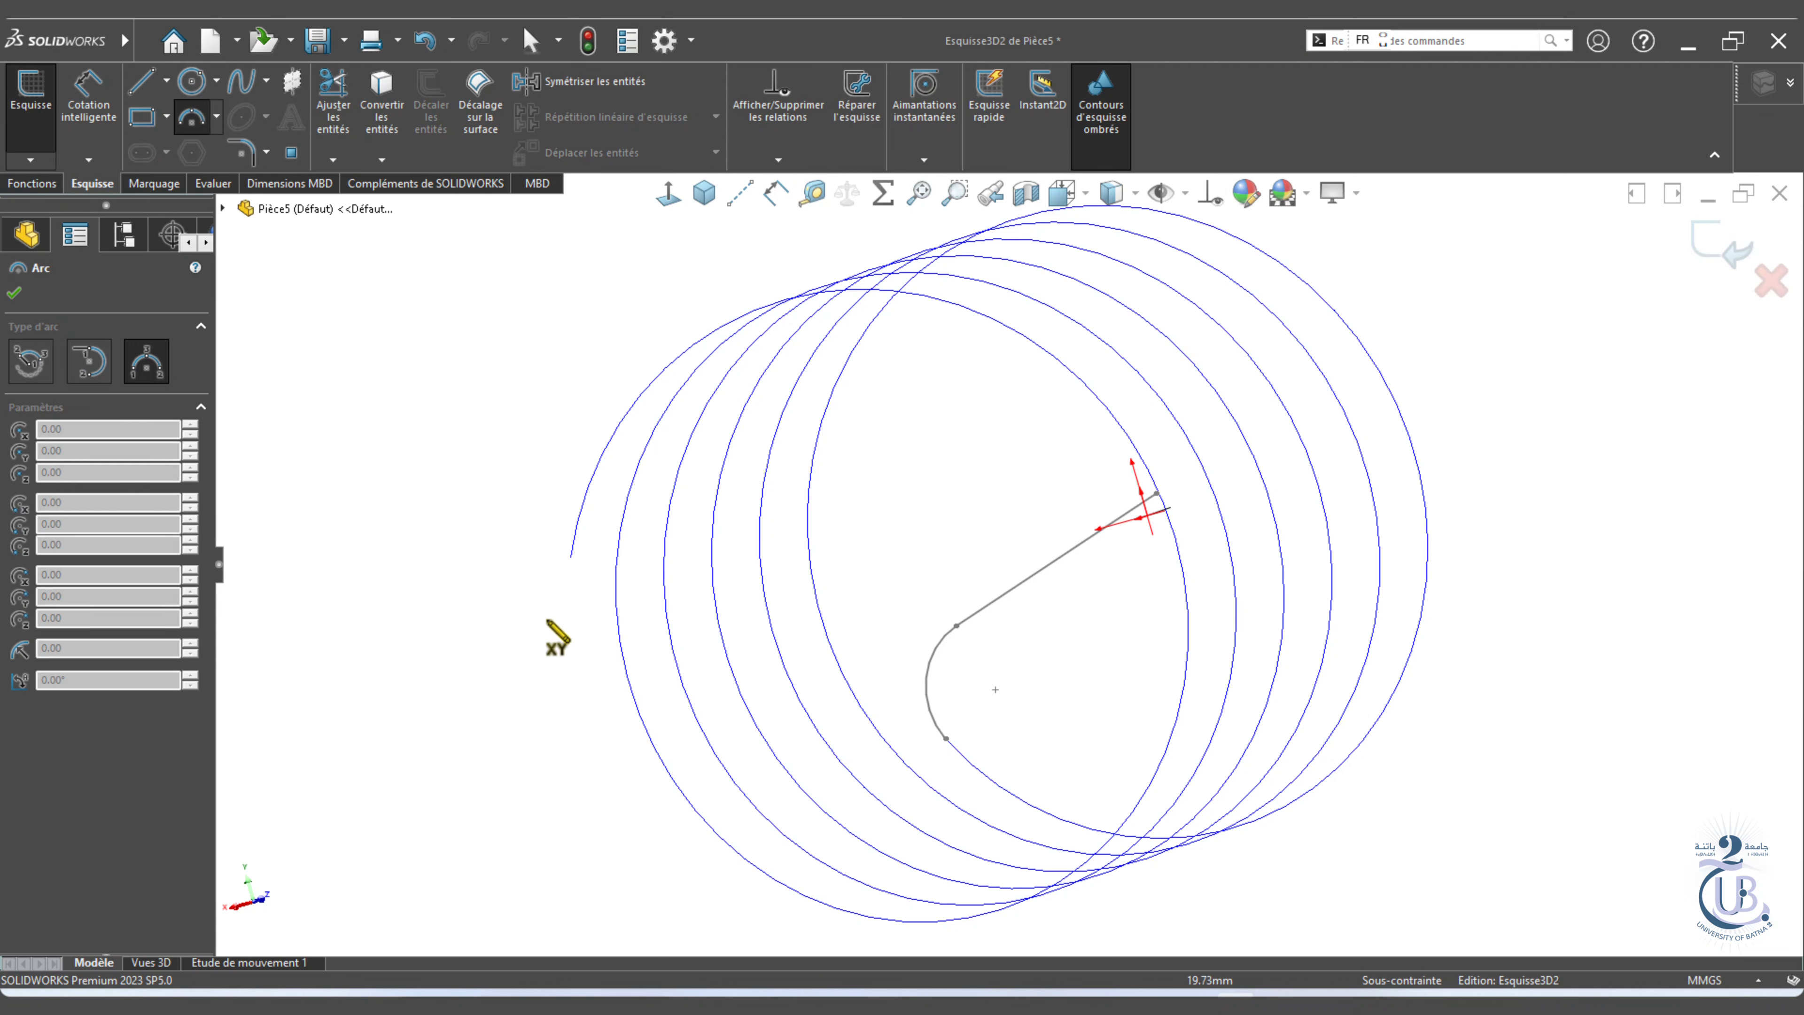
pyautogui.click(569, 560)
pyautogui.click(655, 618)
pyautogui.click(612, 630)
# In the back view, draw a slanted line from just below the origin to just beneath the new arc.
pyautogui.click(1071, 194)
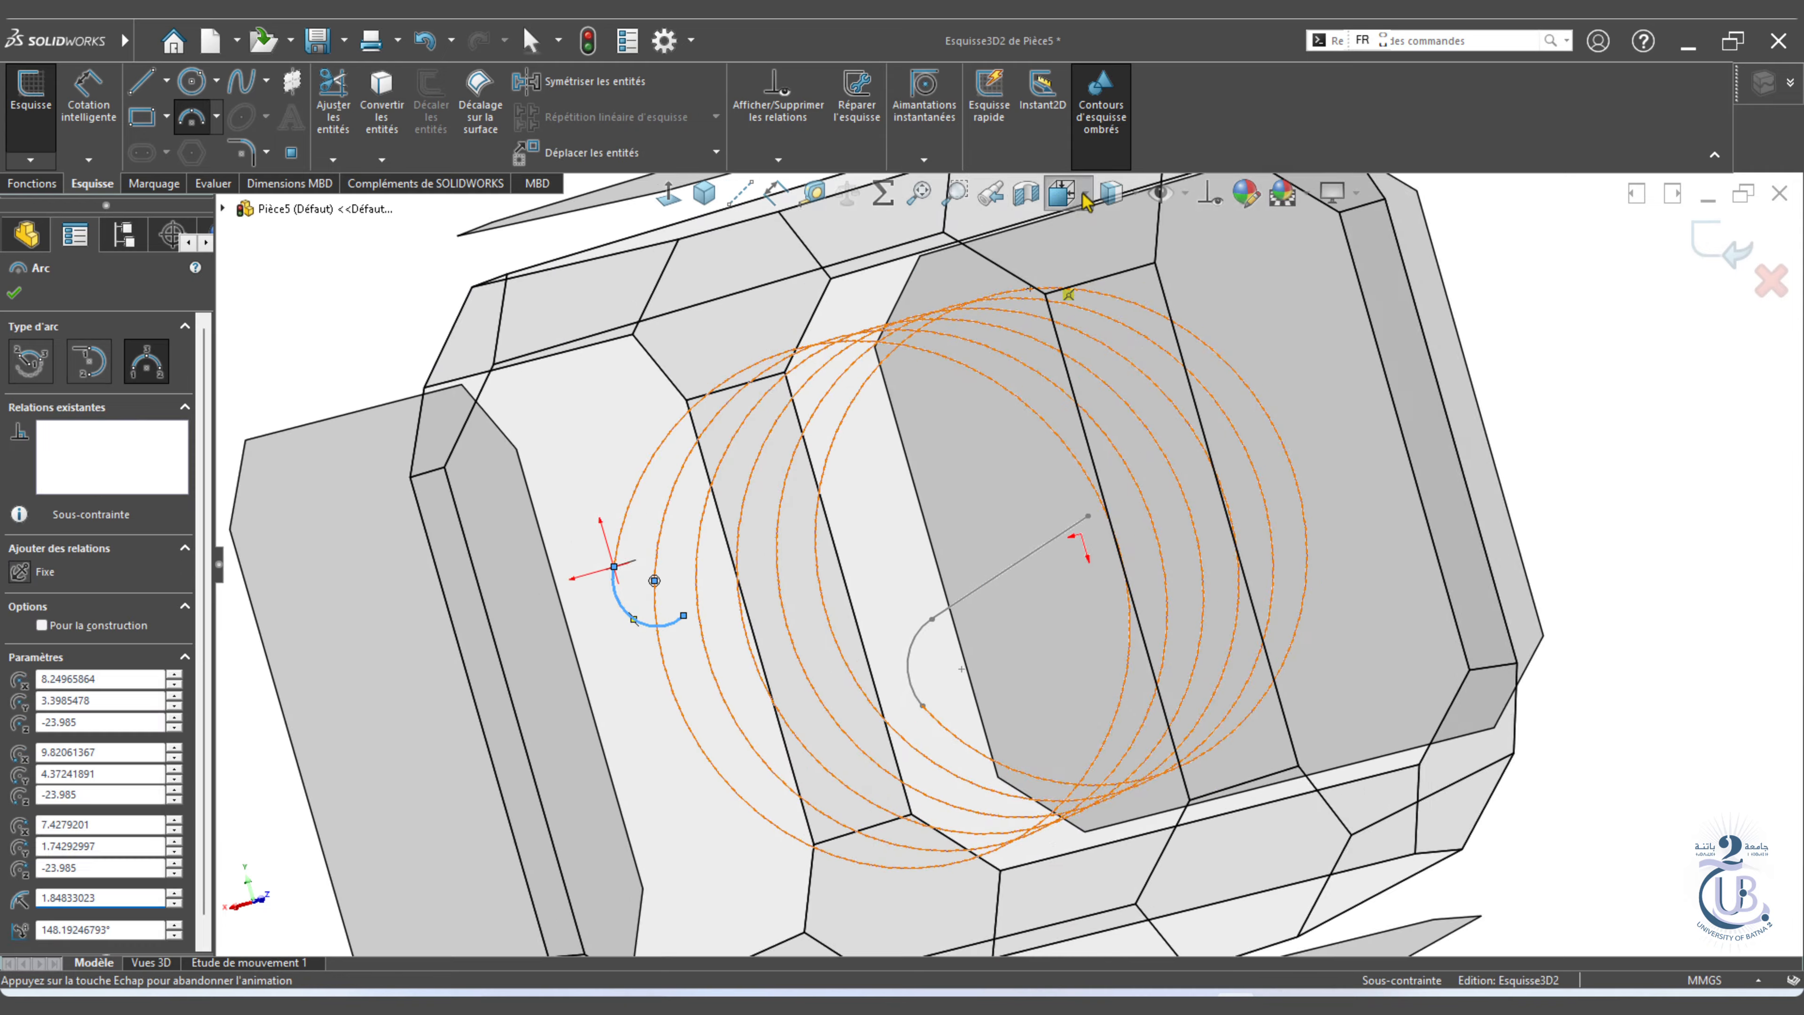
pyautogui.click(1177, 308)
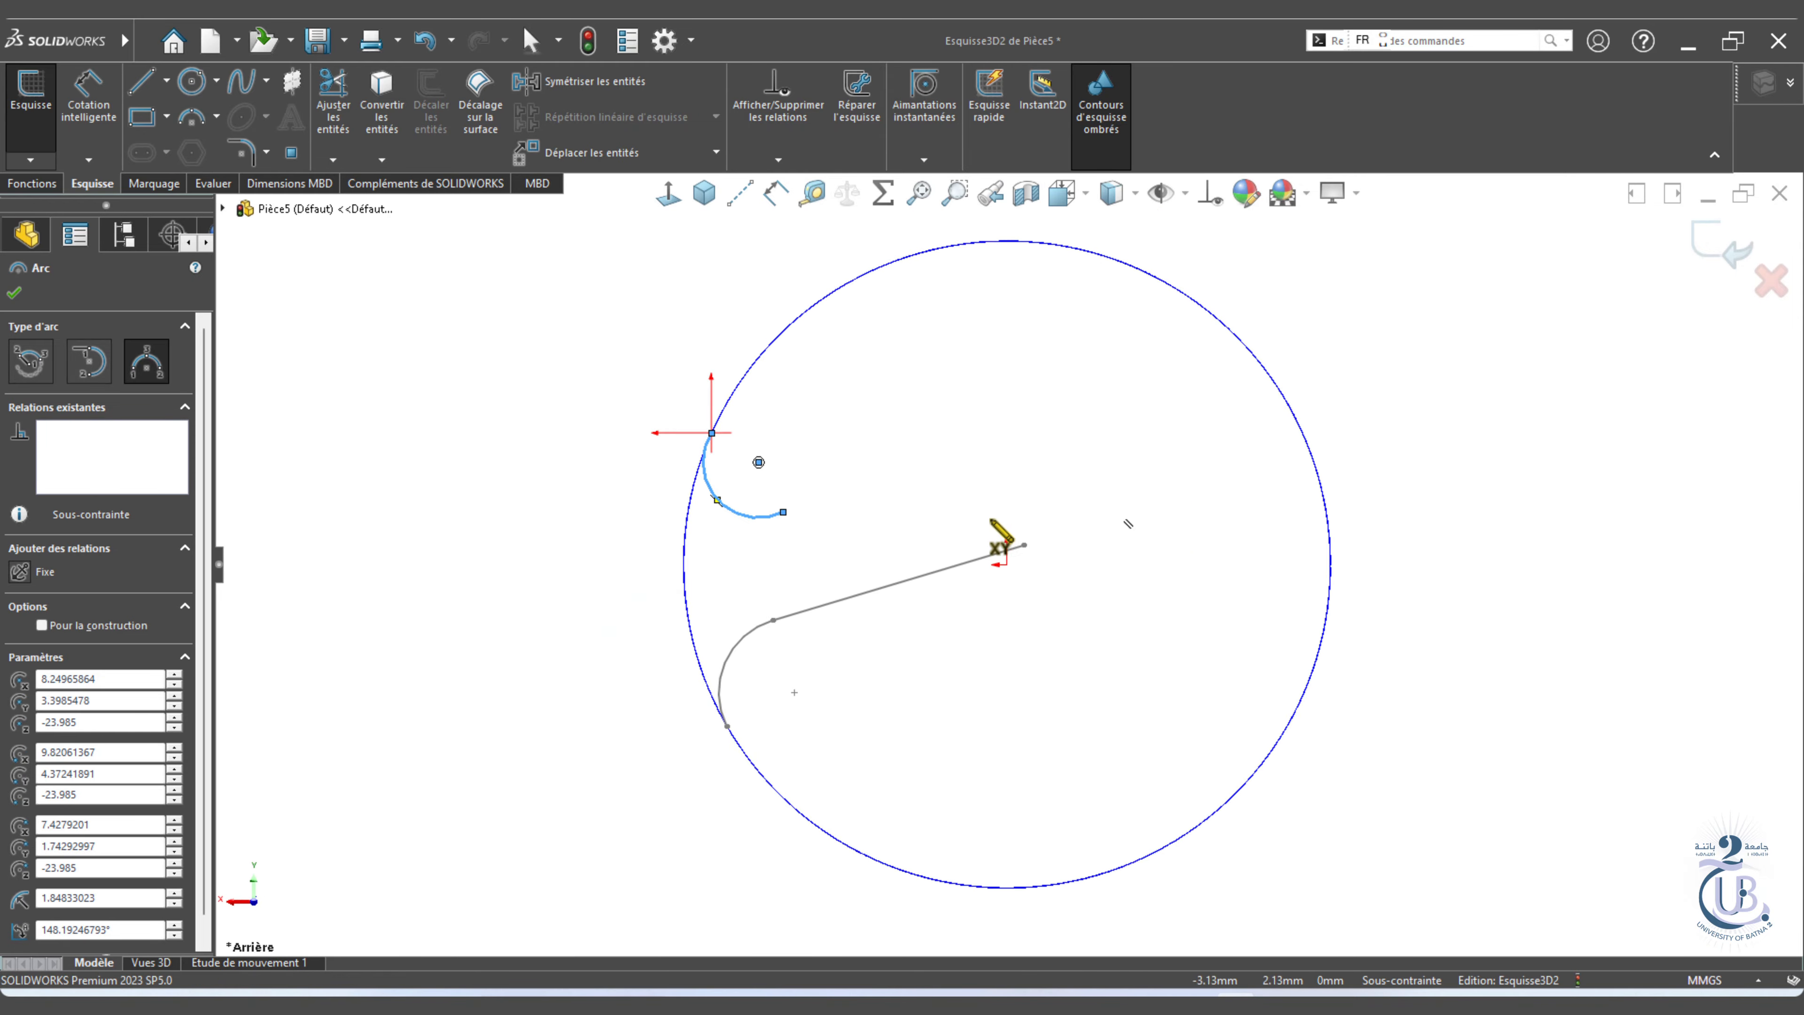
pyautogui.press('Escape')
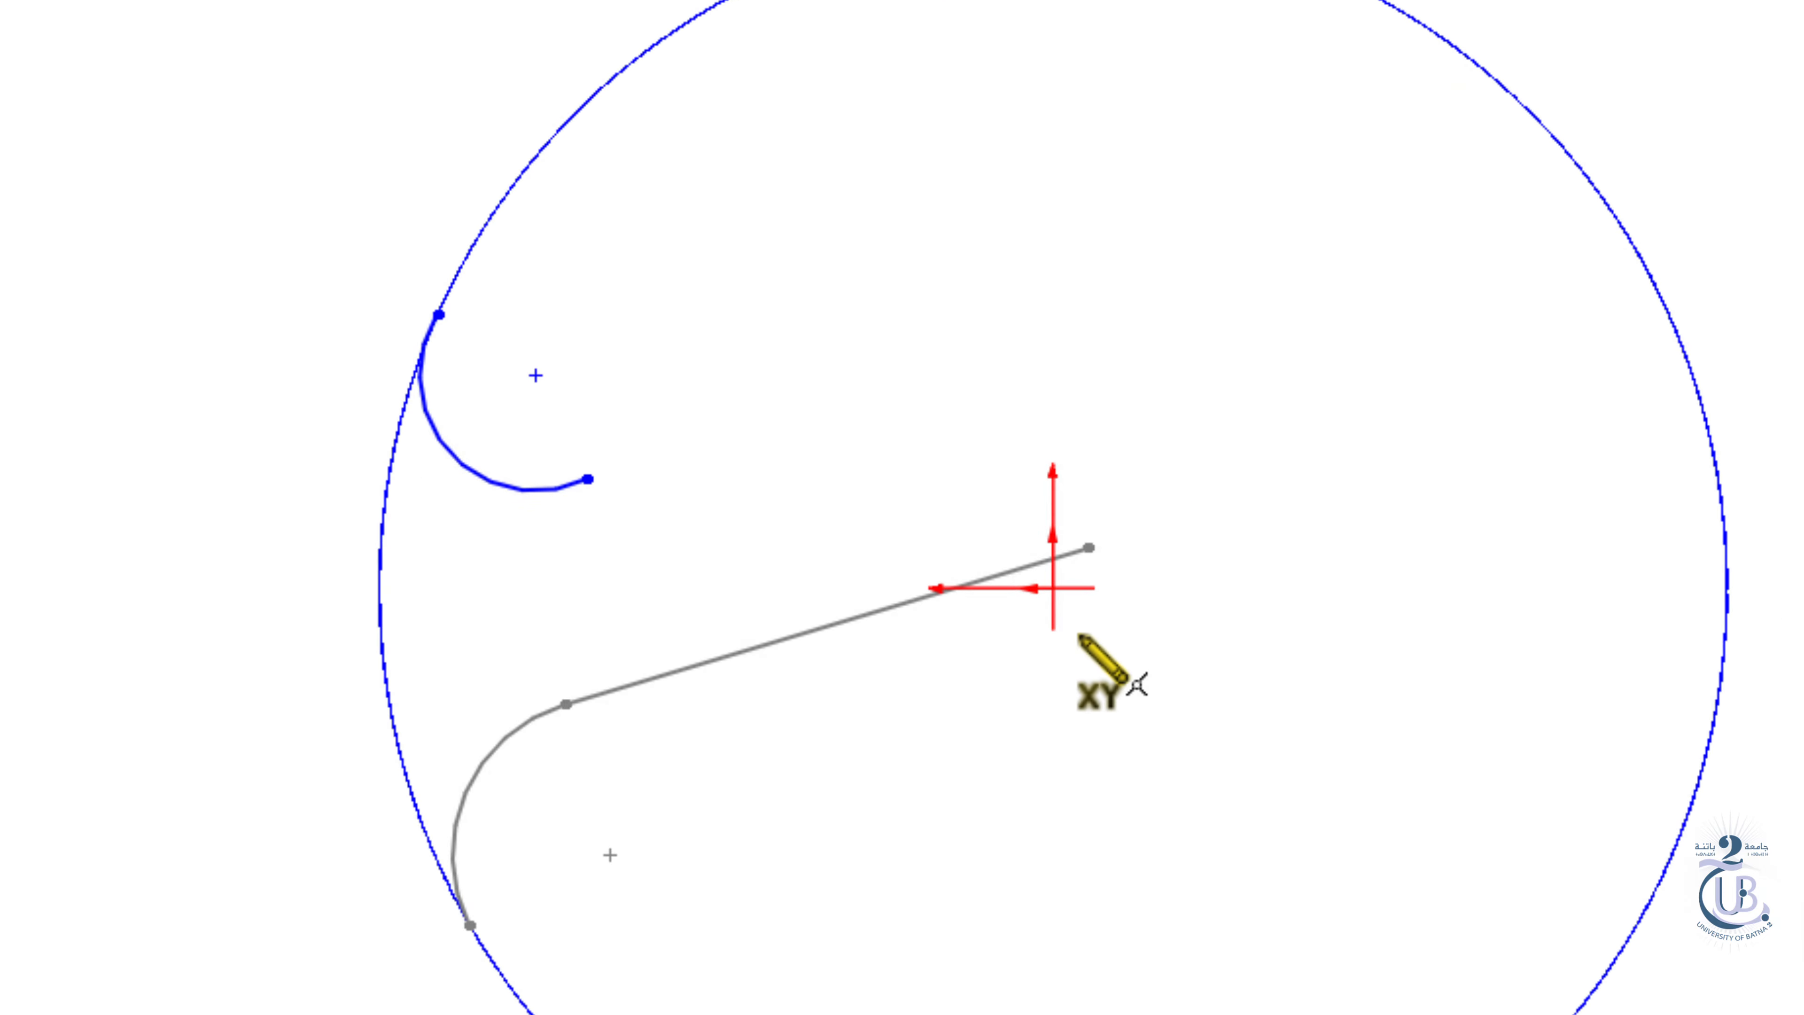
pyautogui.click(1077, 634)
pyautogui.doubleClick(437, 476)
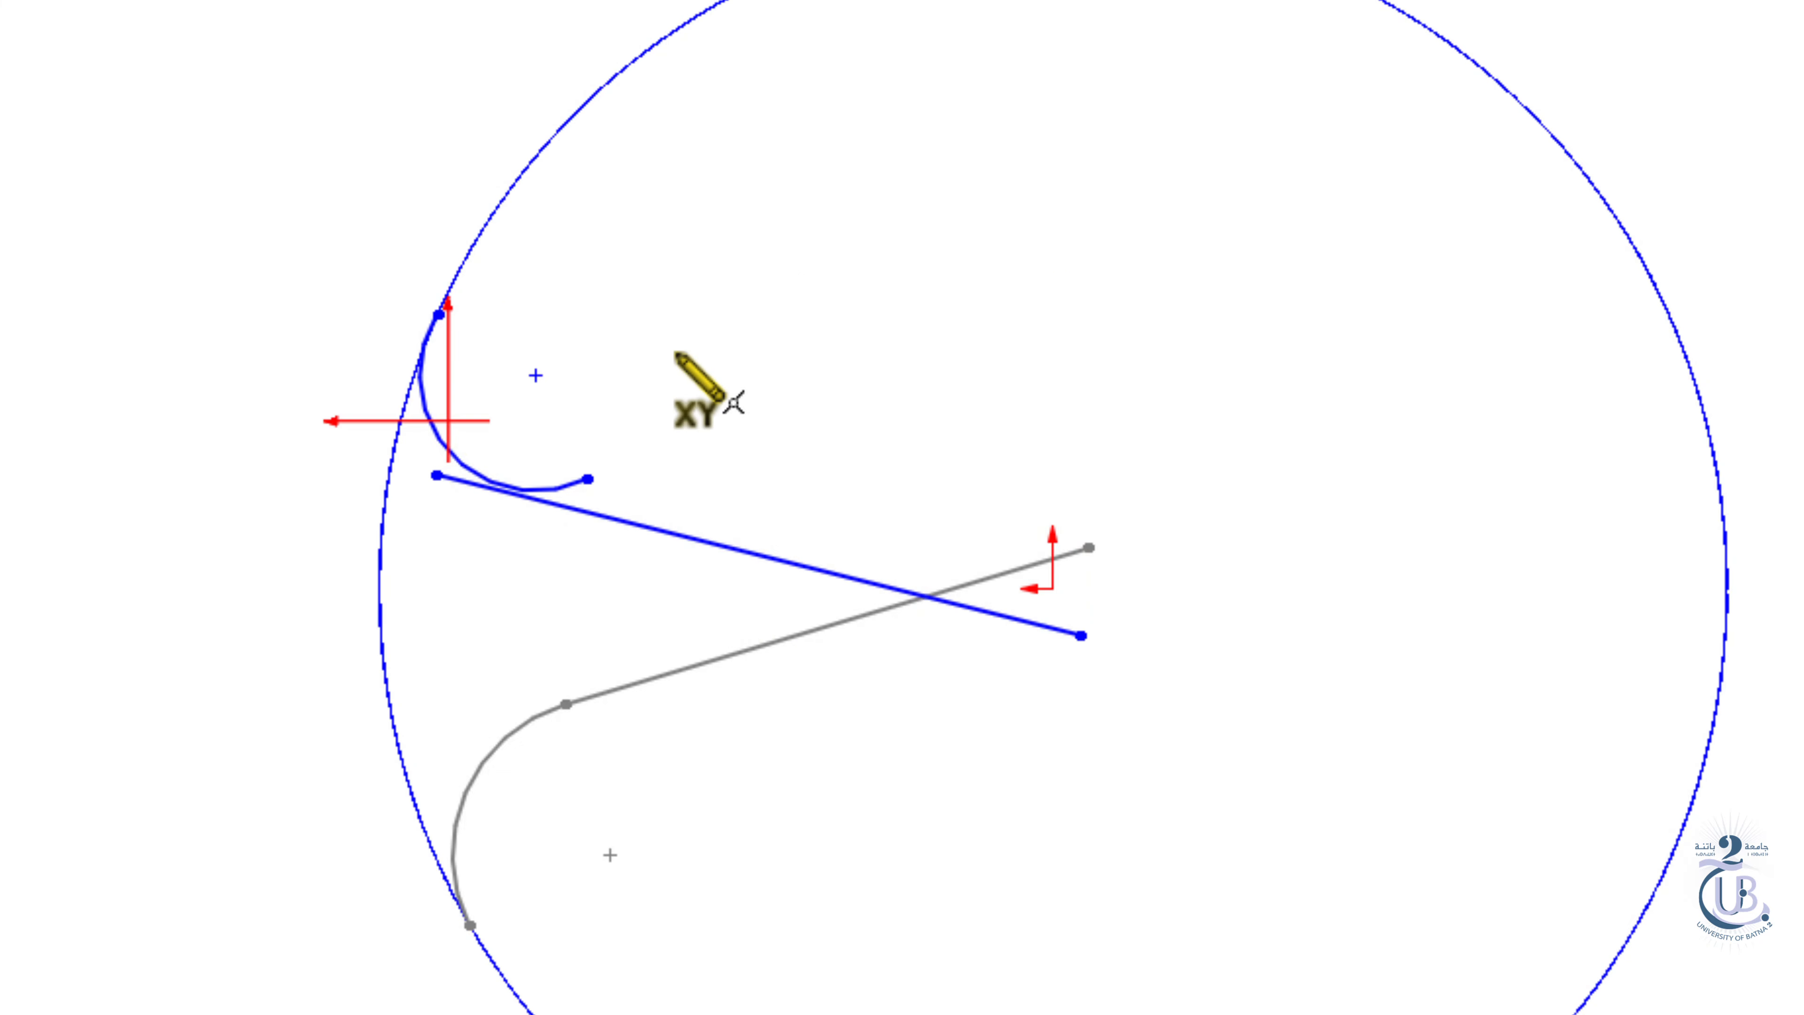
pyautogui.rightClick(677, 352)
pyautogui.click(745, 383)
# Make the rear leg's line tangent to its arc and trim the excess line and arc beyond the tangent point.
pyautogui.click(623, 521)
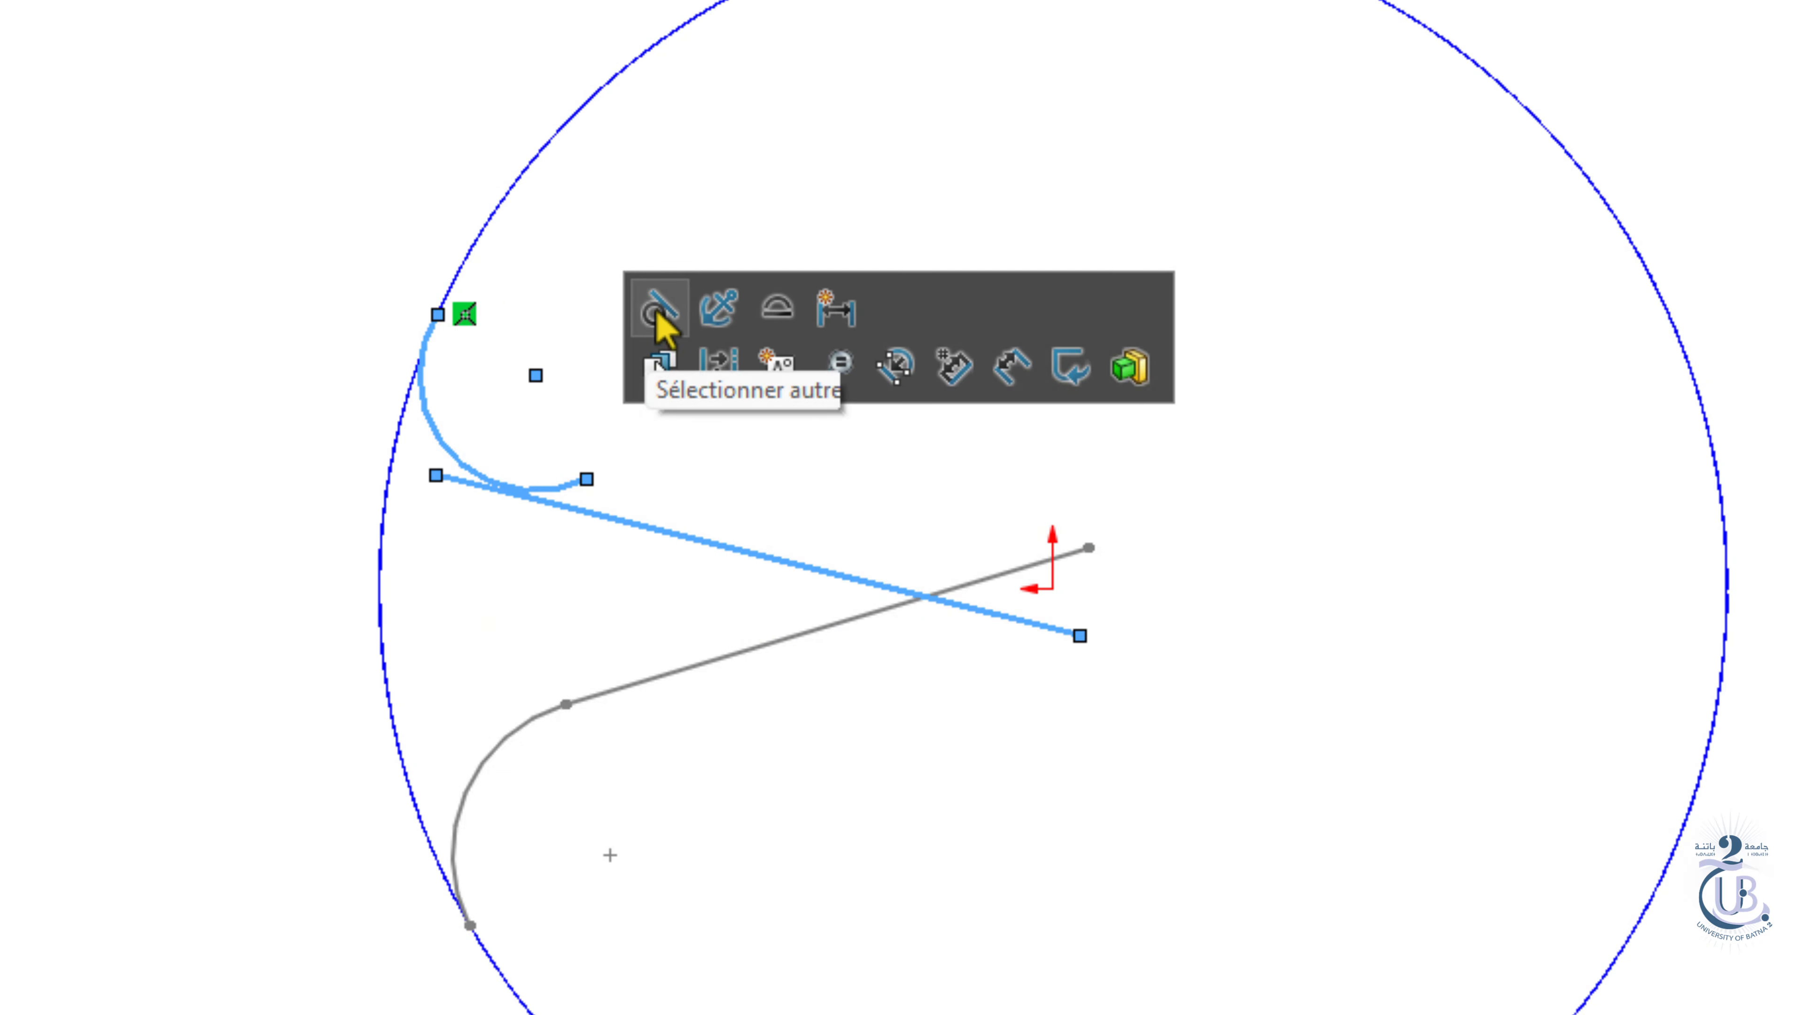
pyautogui.click(463, 476)
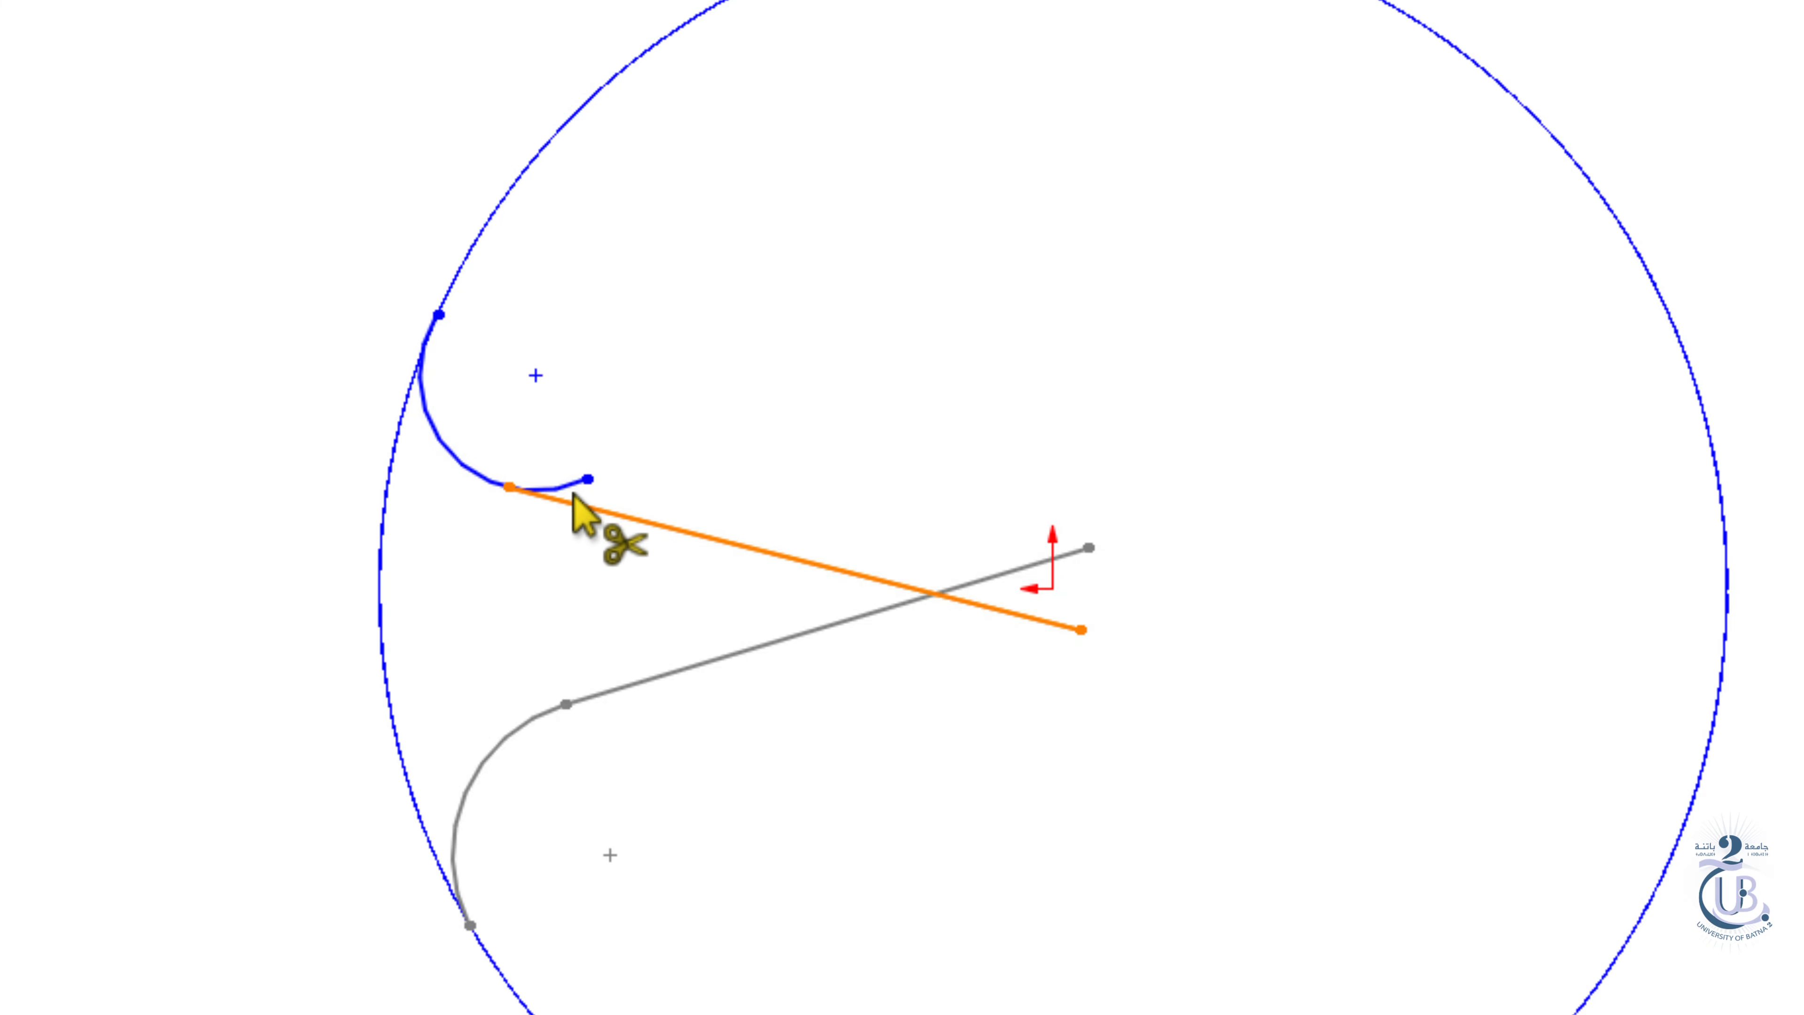
pyautogui.click(568, 486)
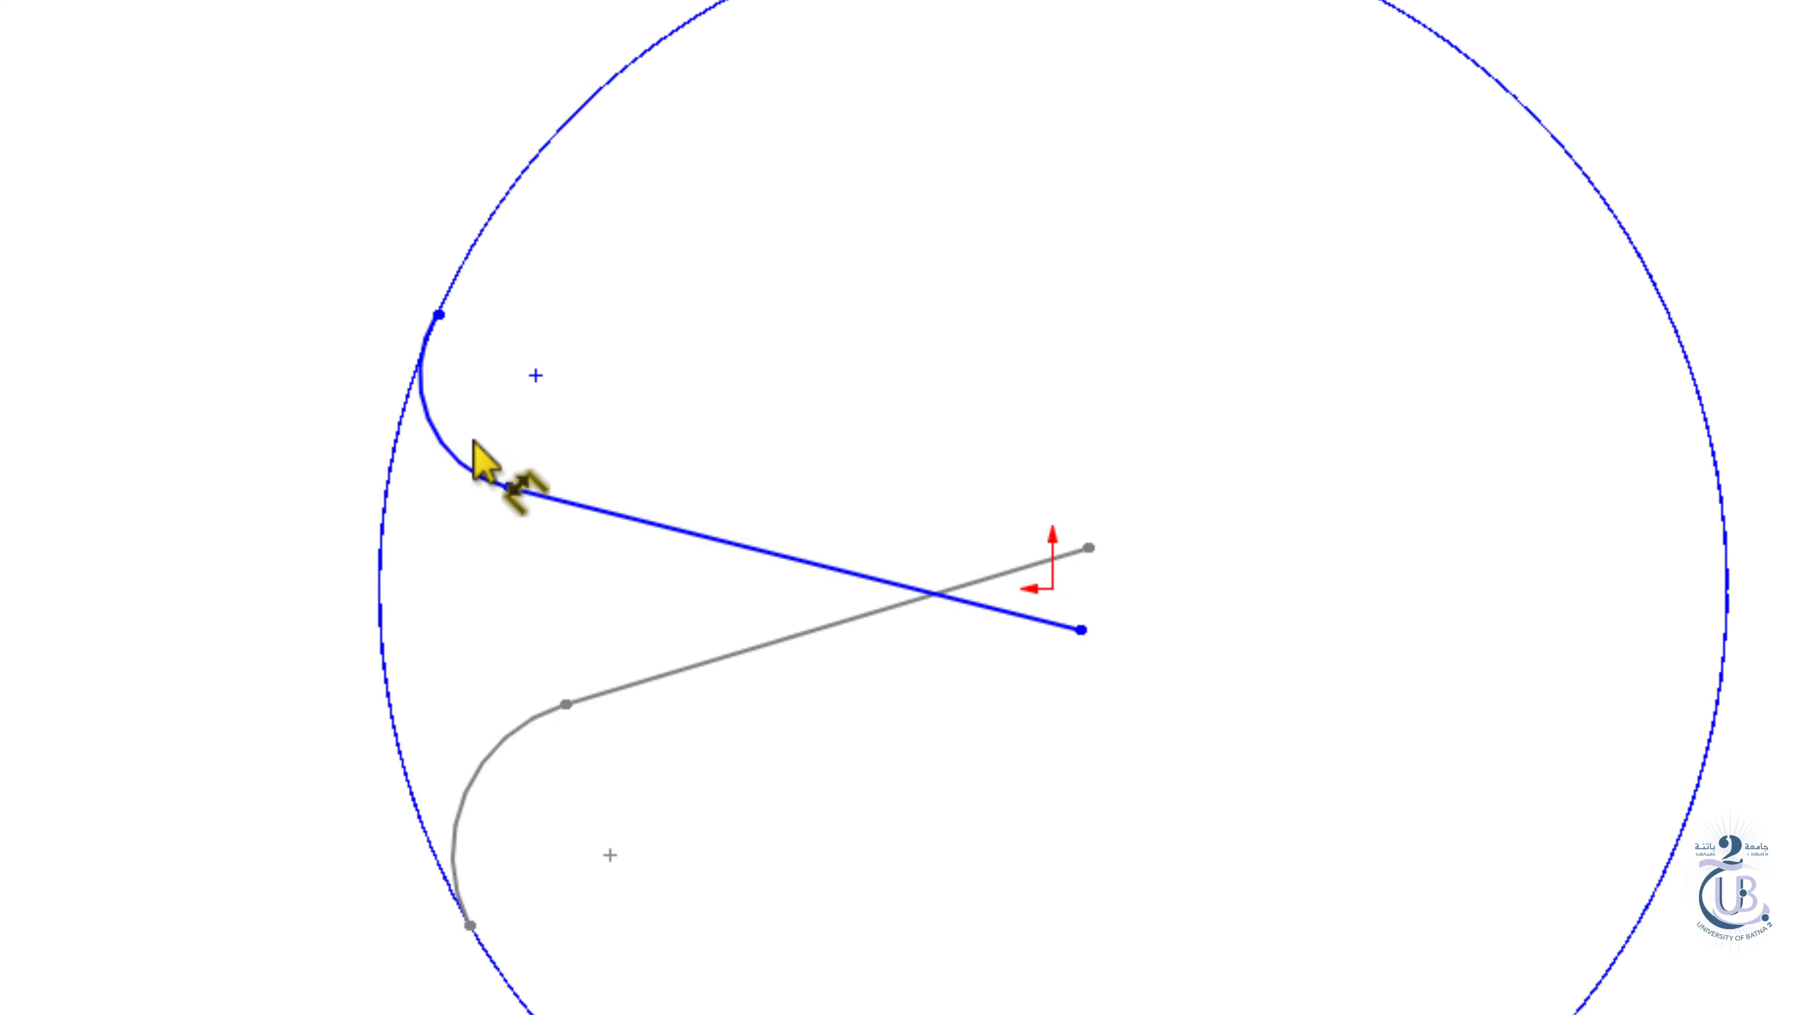
# Dimension the rear leg's arc with a 2.5 mm radius and exit the 3D sketch.
pyautogui.click(458, 450)
pyautogui.click(483, 430)
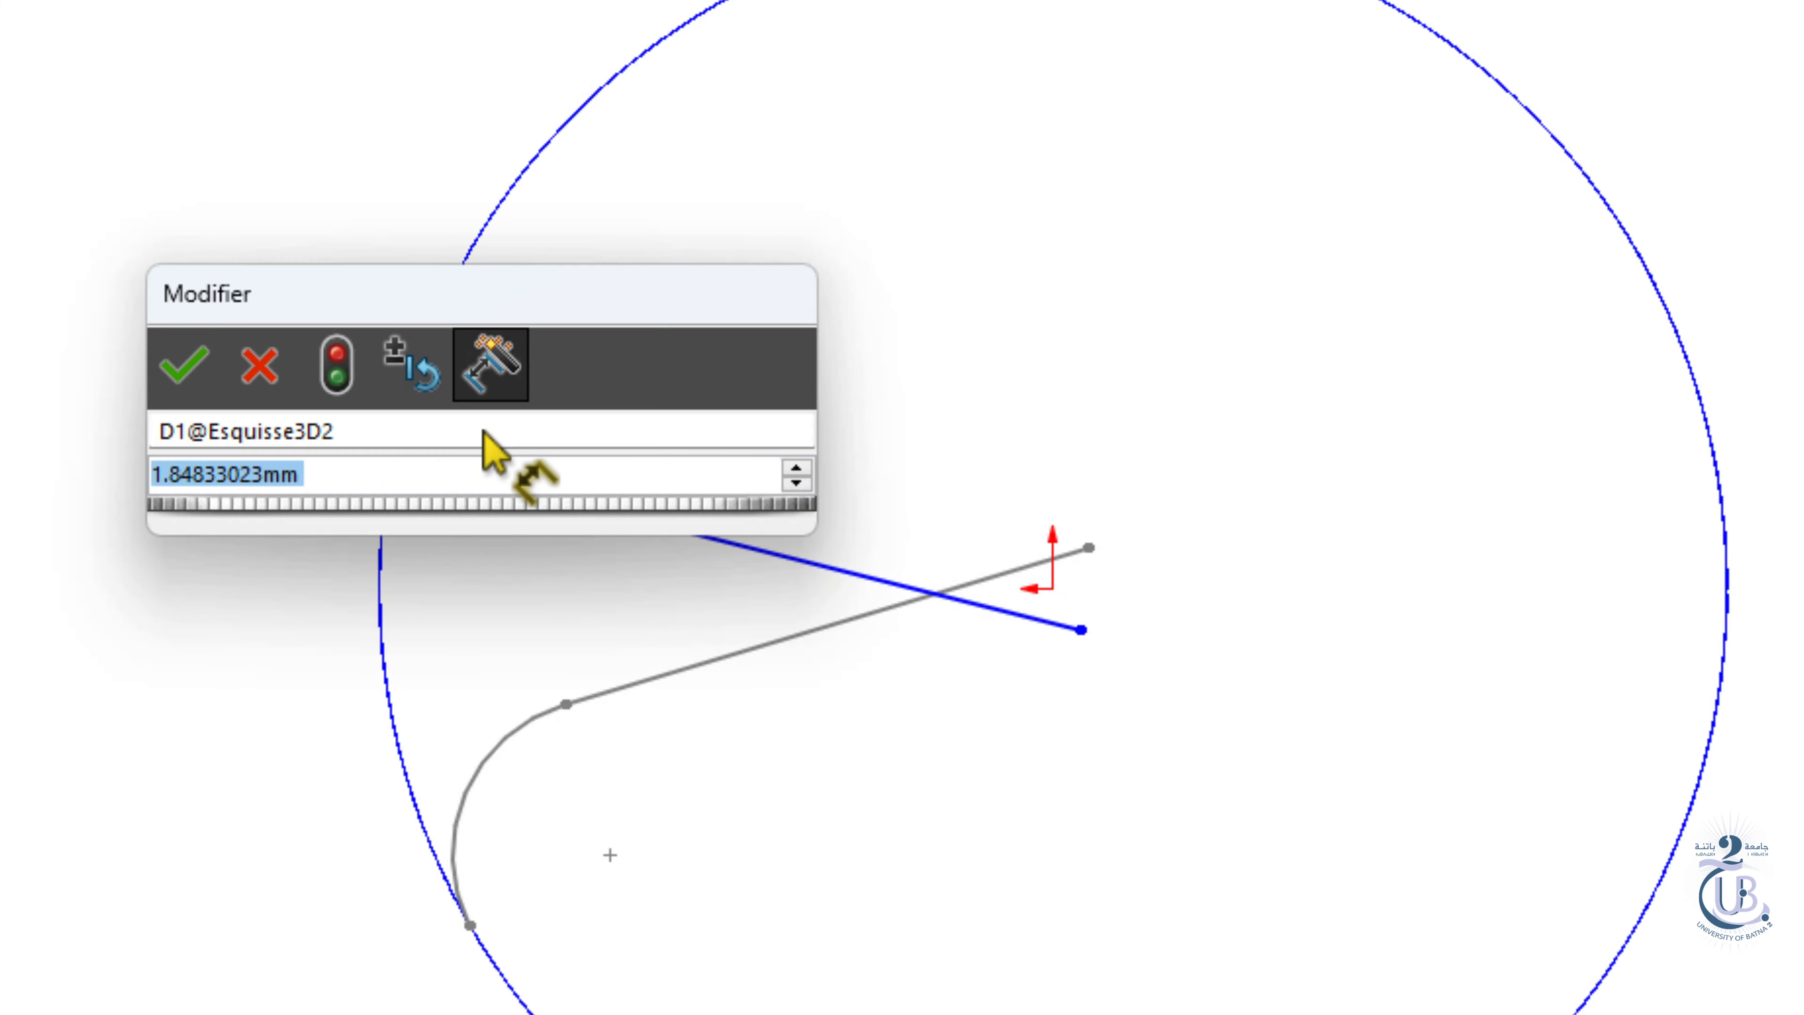
pyautogui.write('2.5')
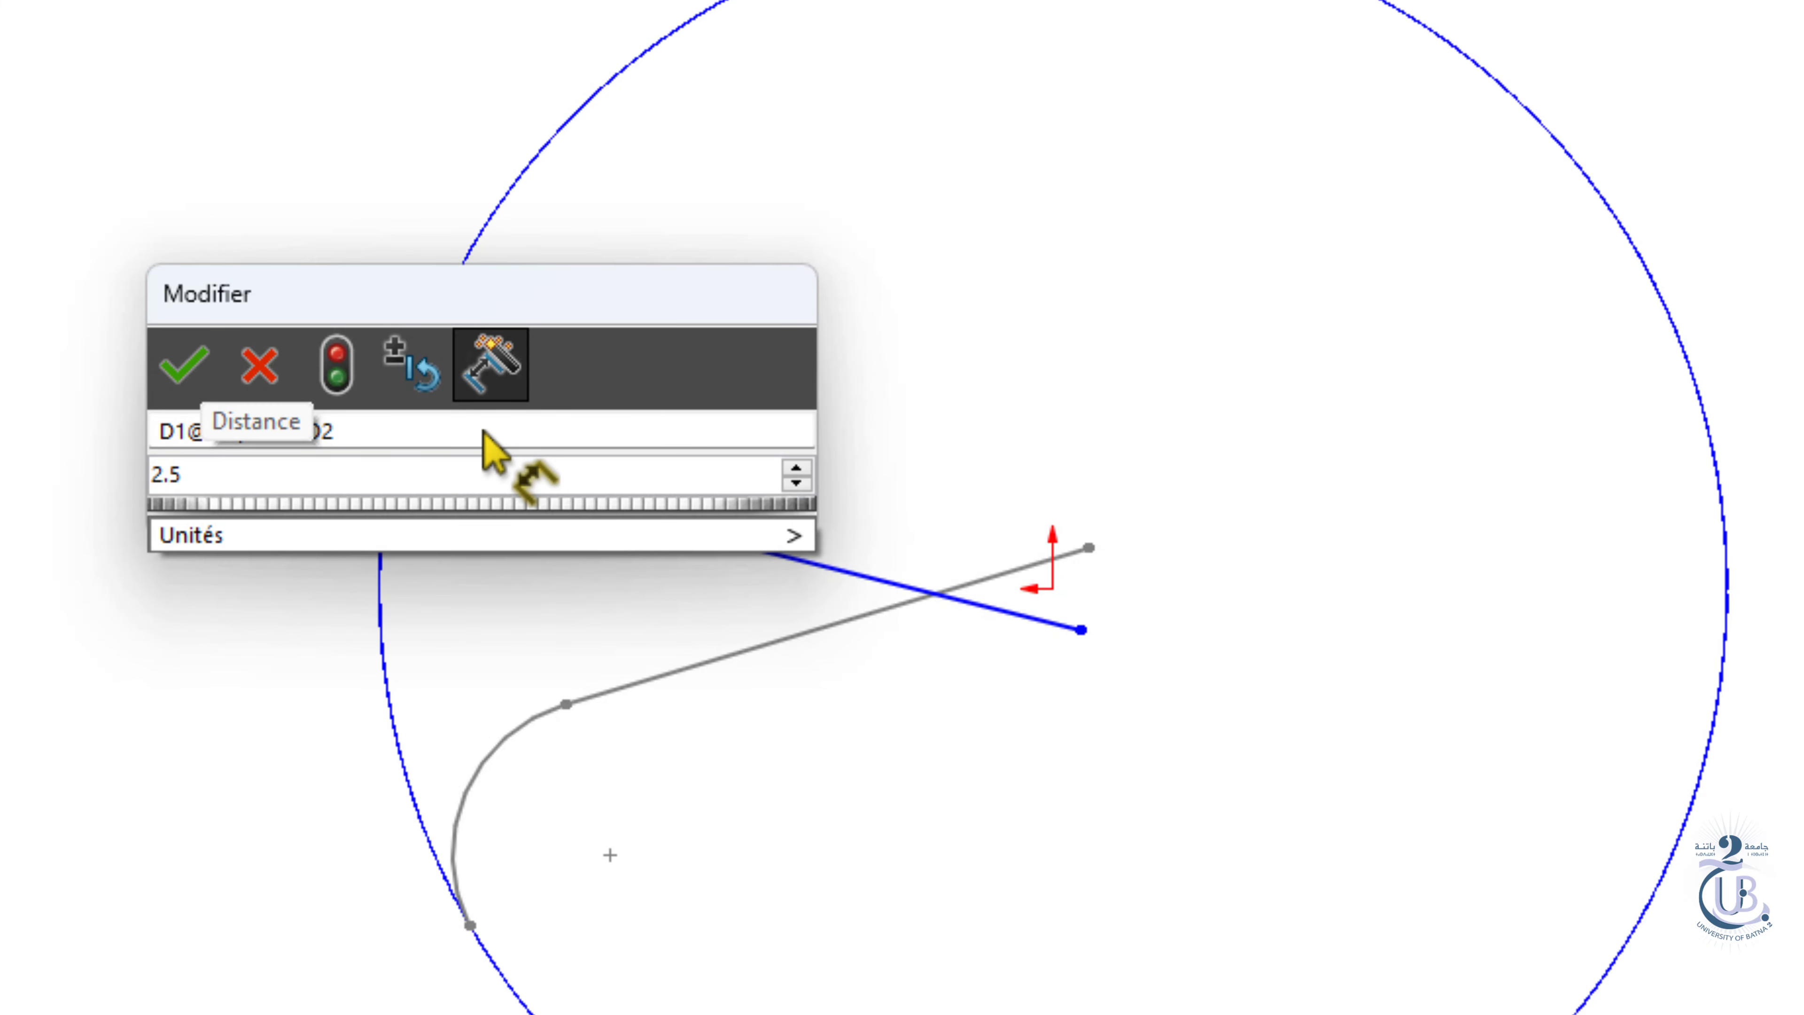
pyautogui.click(178, 366)
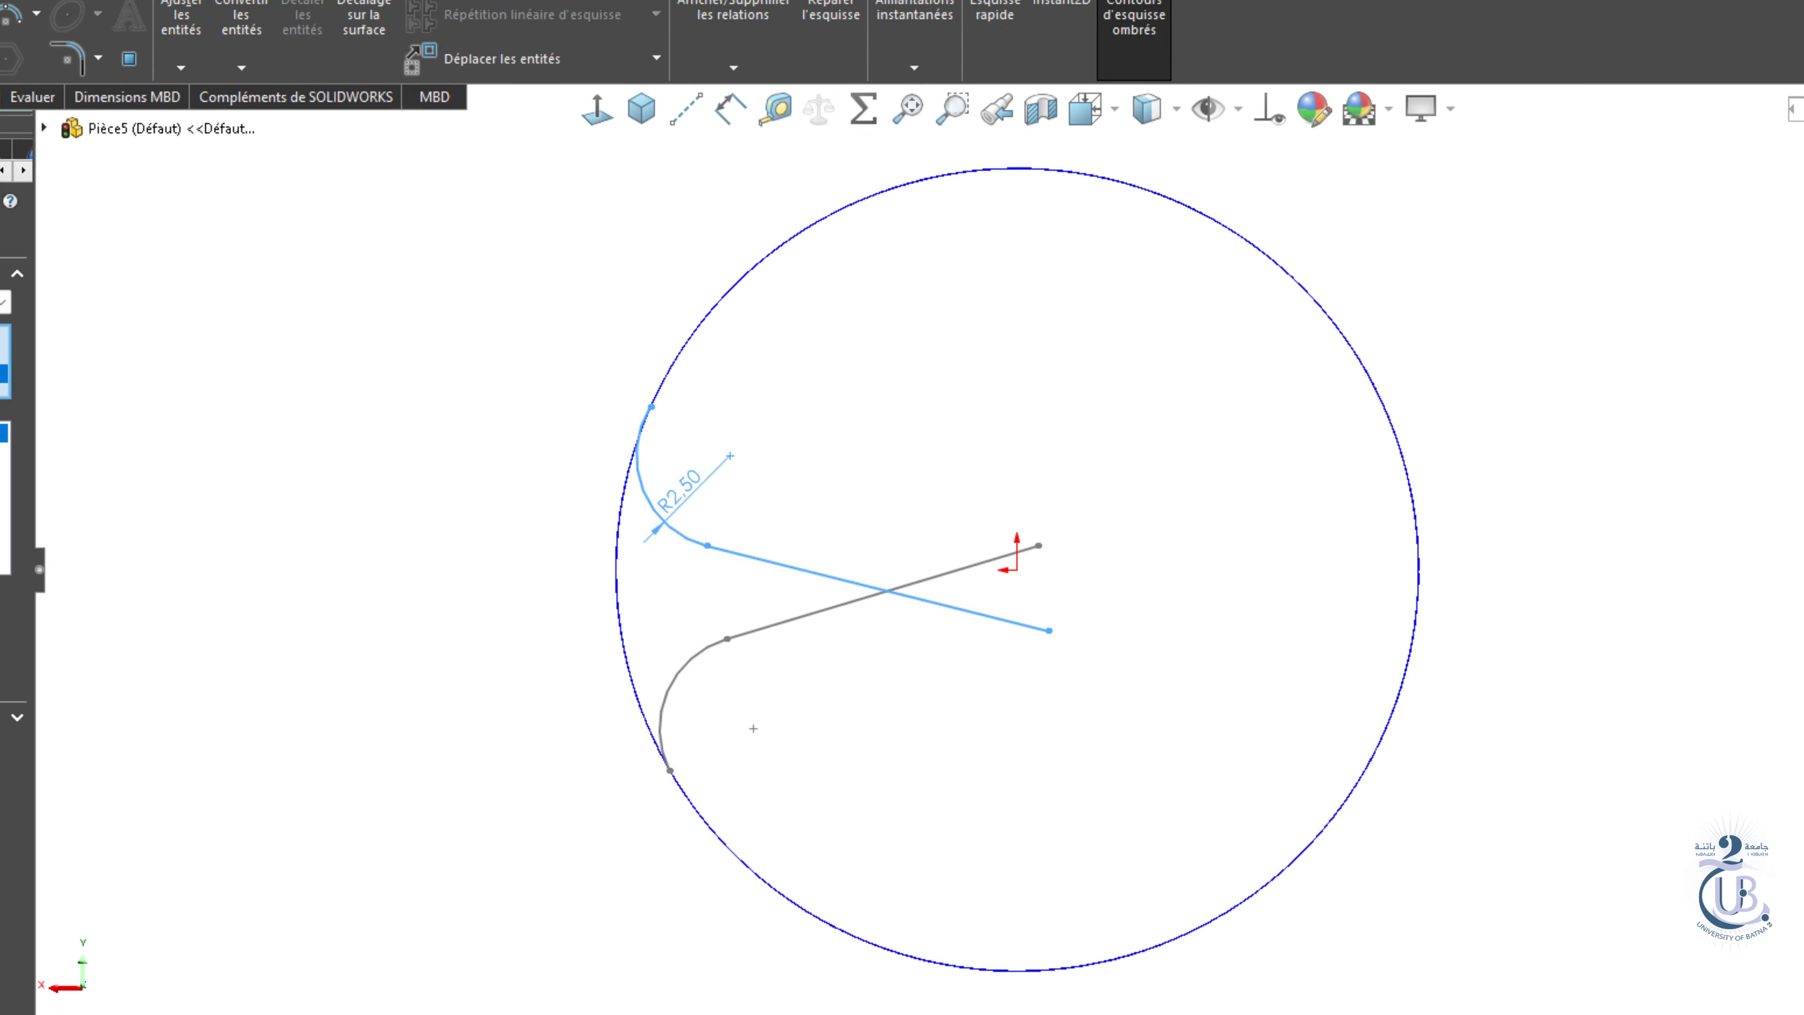
pyautogui.click(14, 286)
# Join both 3D leg sketches and the helix into one composite curve.
pyautogui.moveTo(501, 512); pyautogui.dragTo(518, 516, button='middle')
pyautogui.moveTo(517, 516); pyautogui.dragTo(538, 527, button='middle')
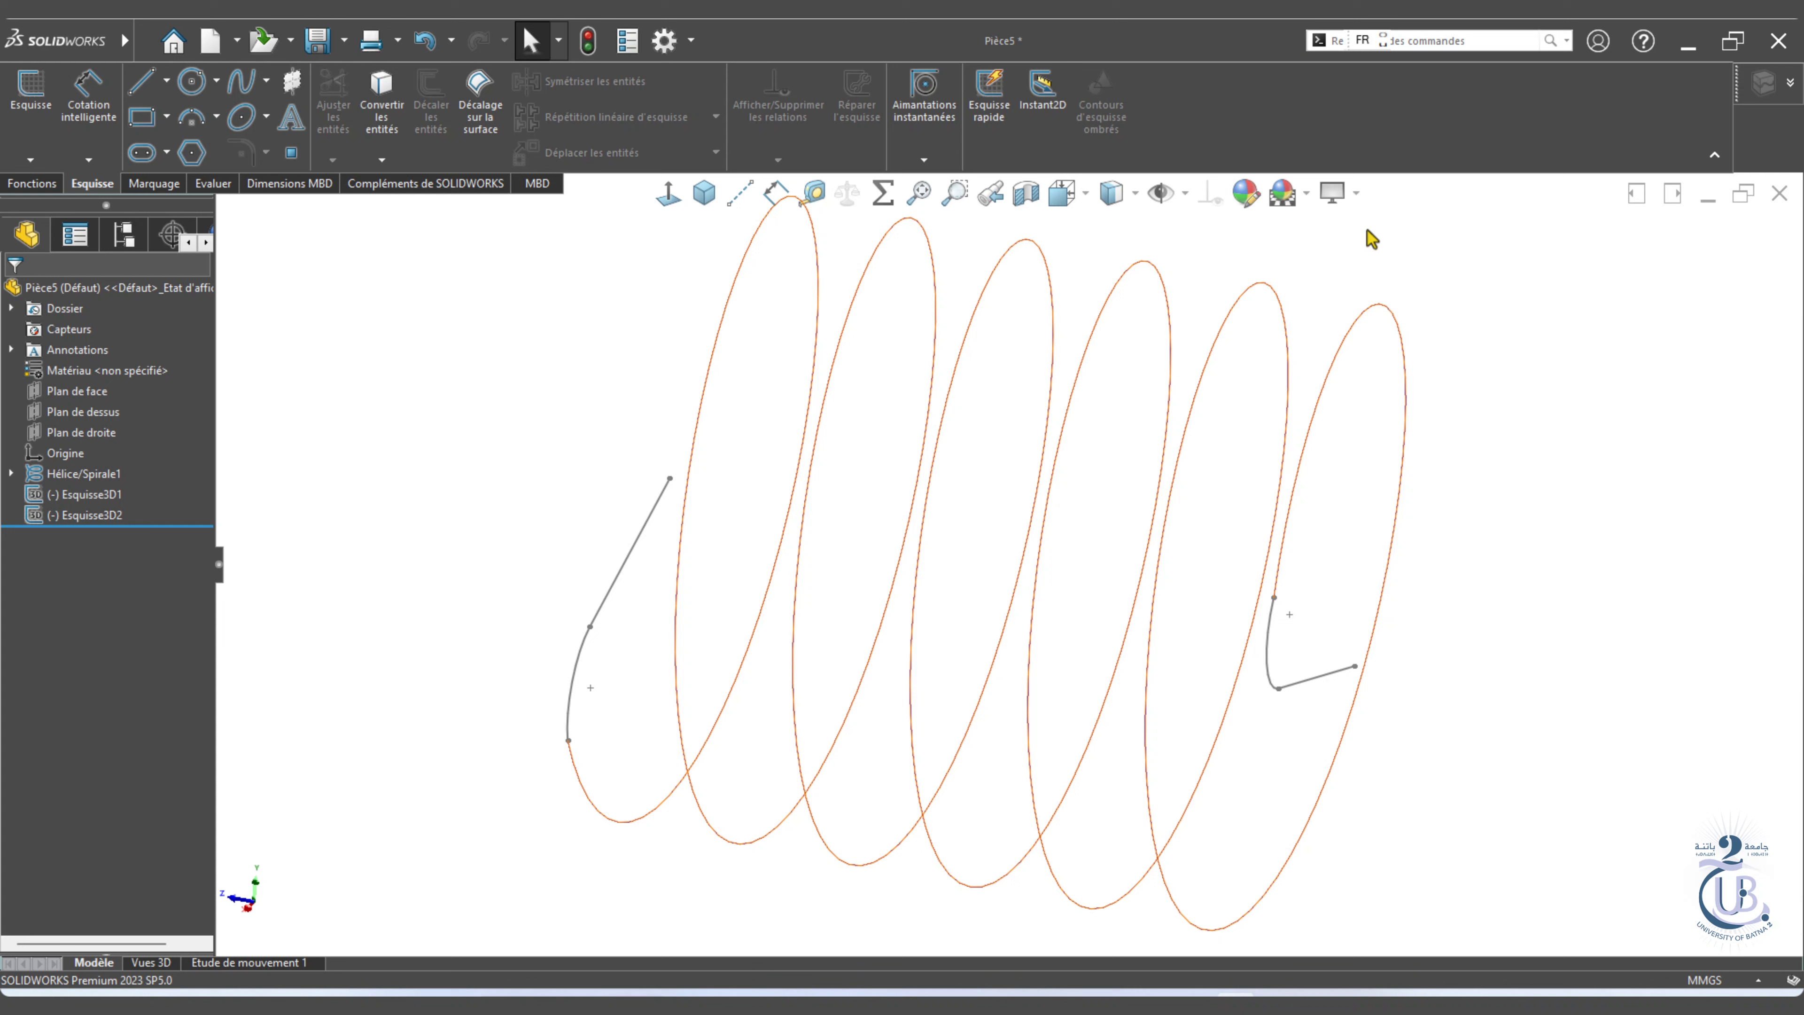
pyautogui.click(1790, 83)
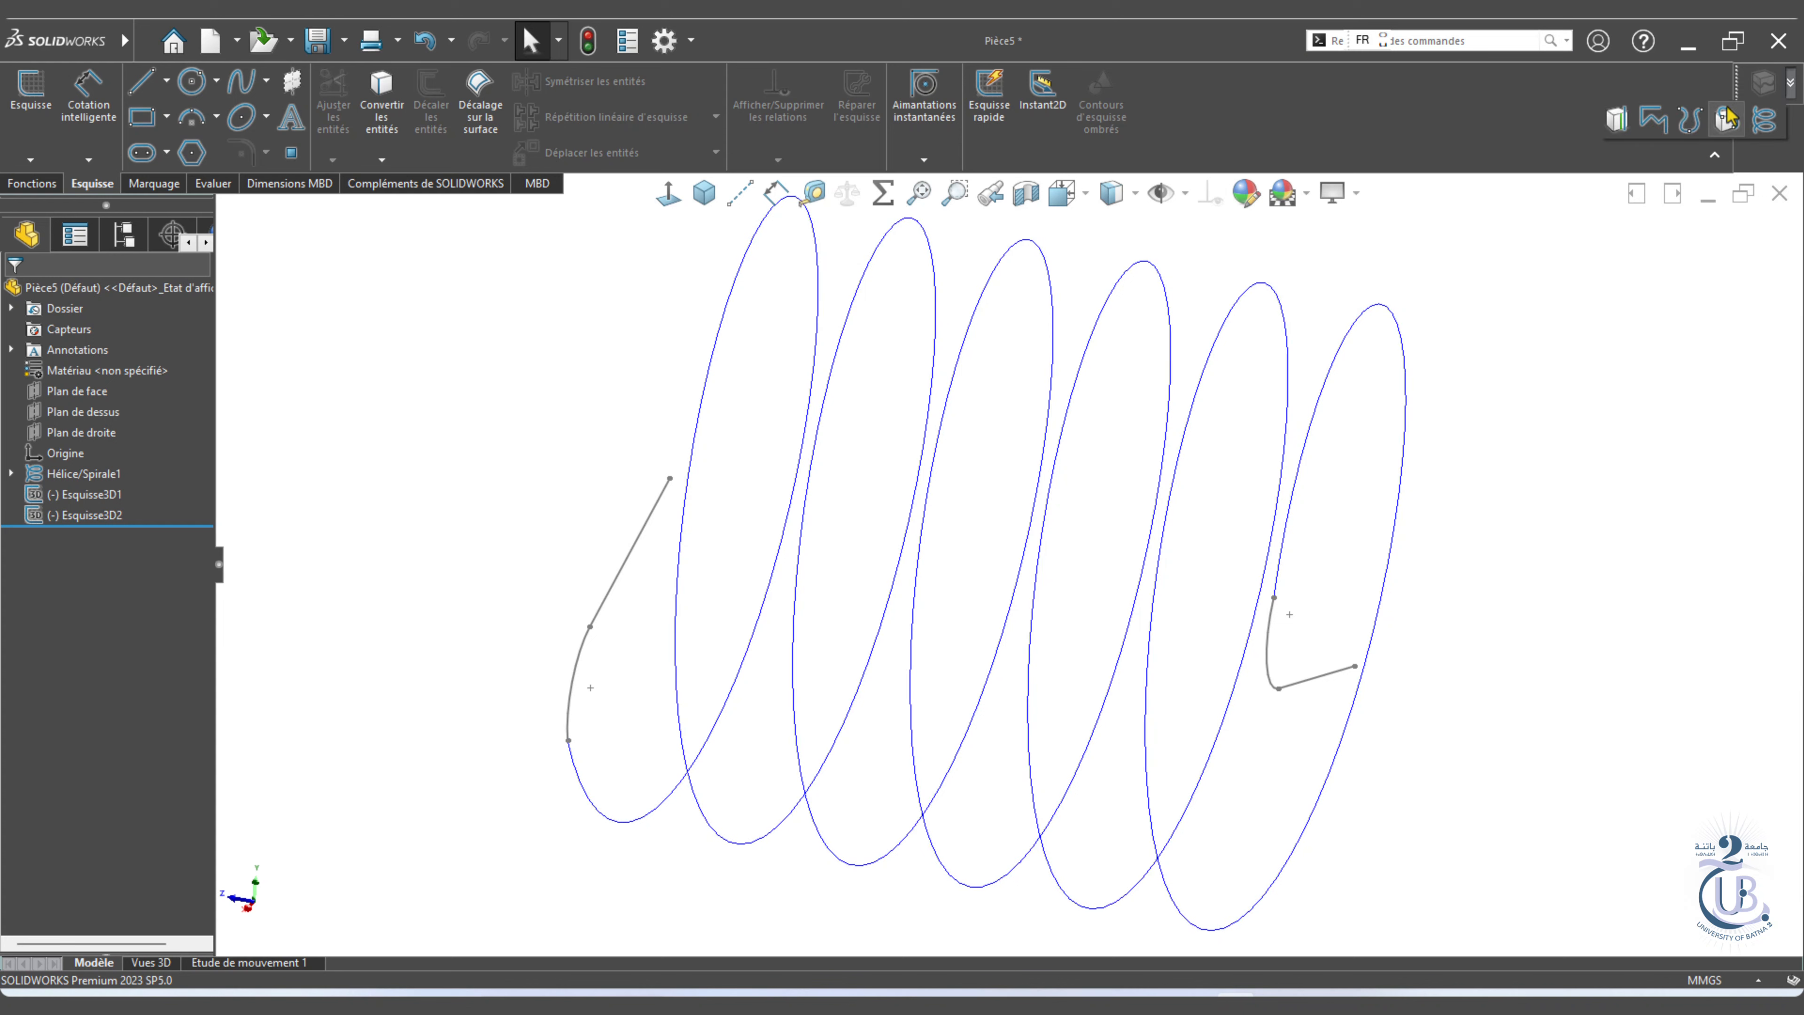
pyautogui.click(1657, 121)
pyautogui.click(619, 613)
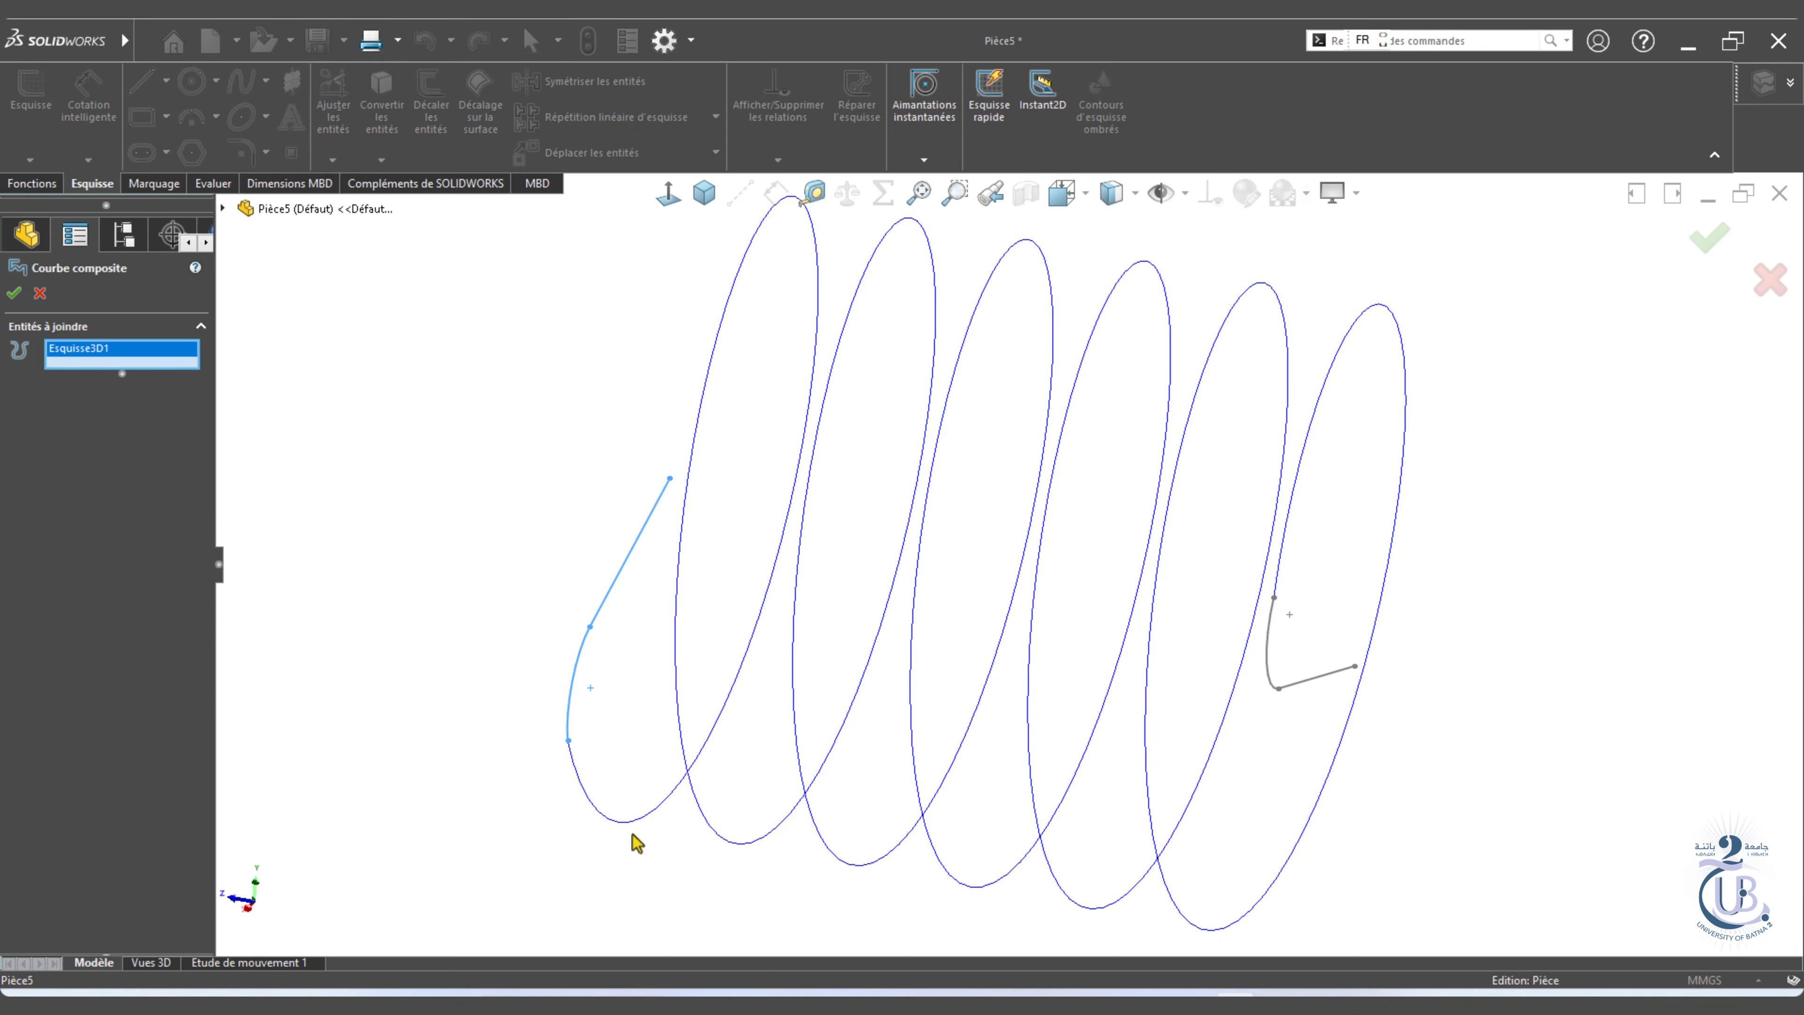
pyautogui.click(1314, 693)
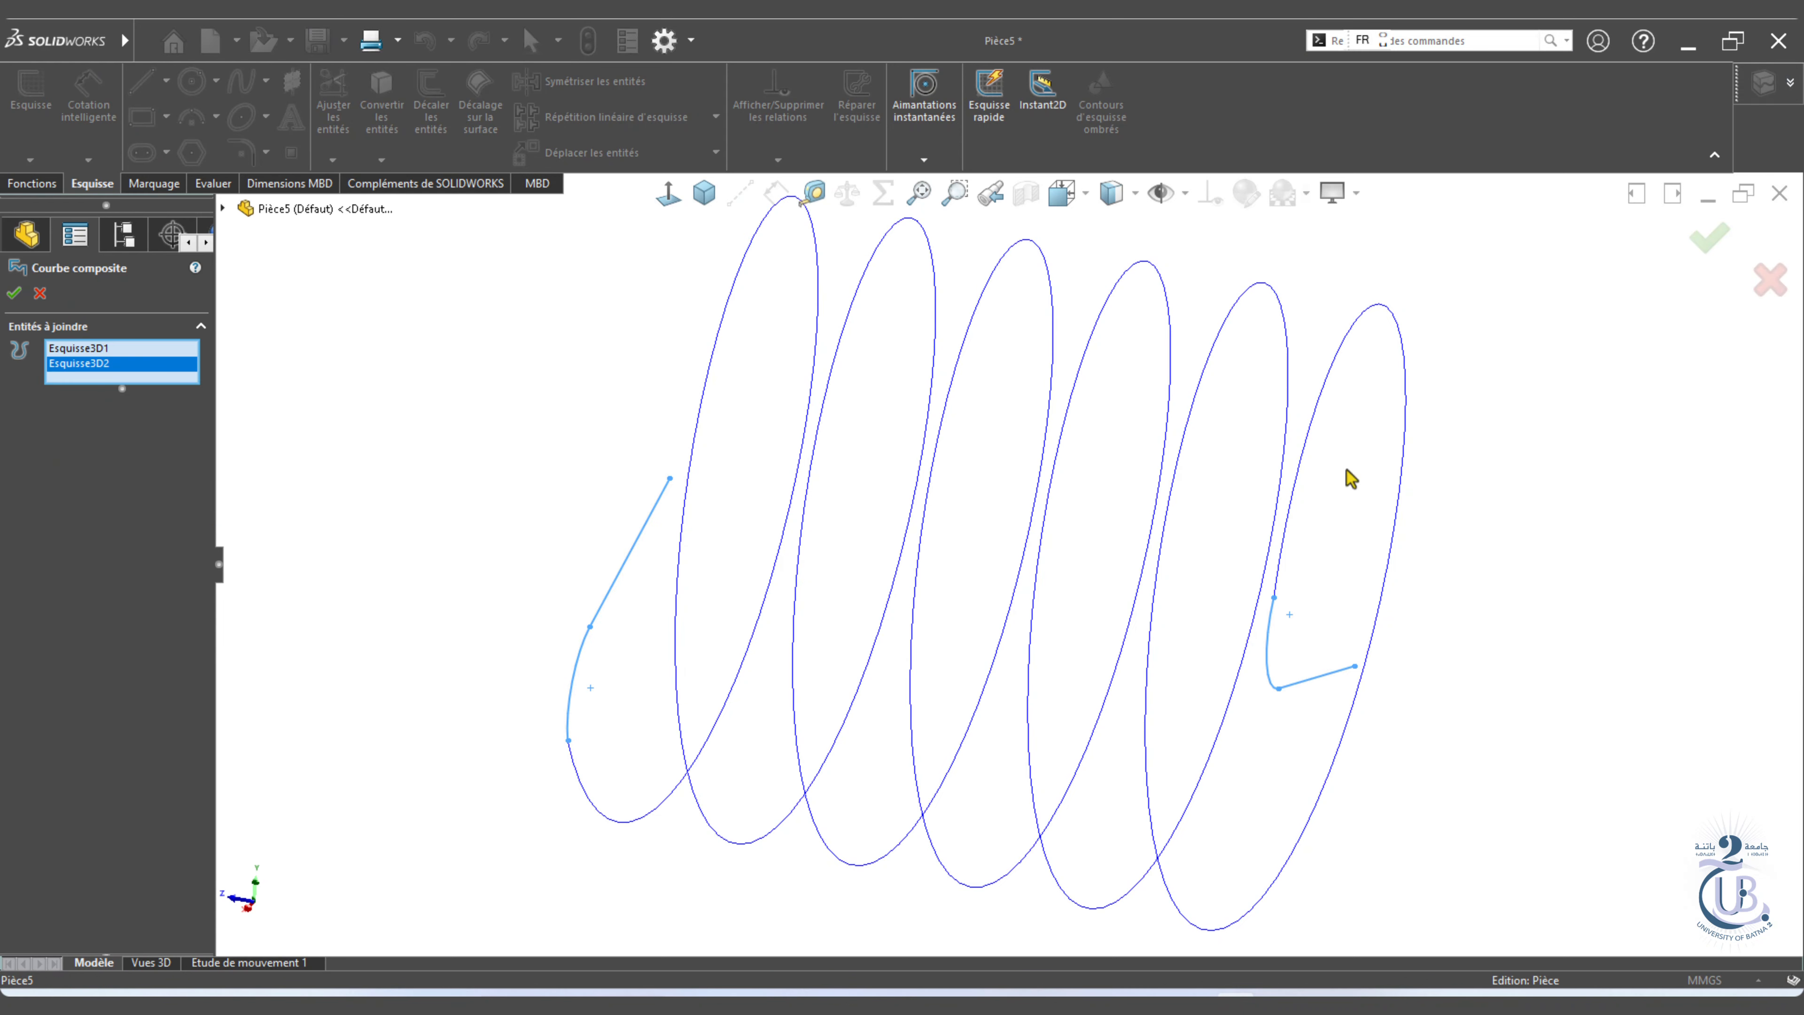
pyautogui.click(676, 659)
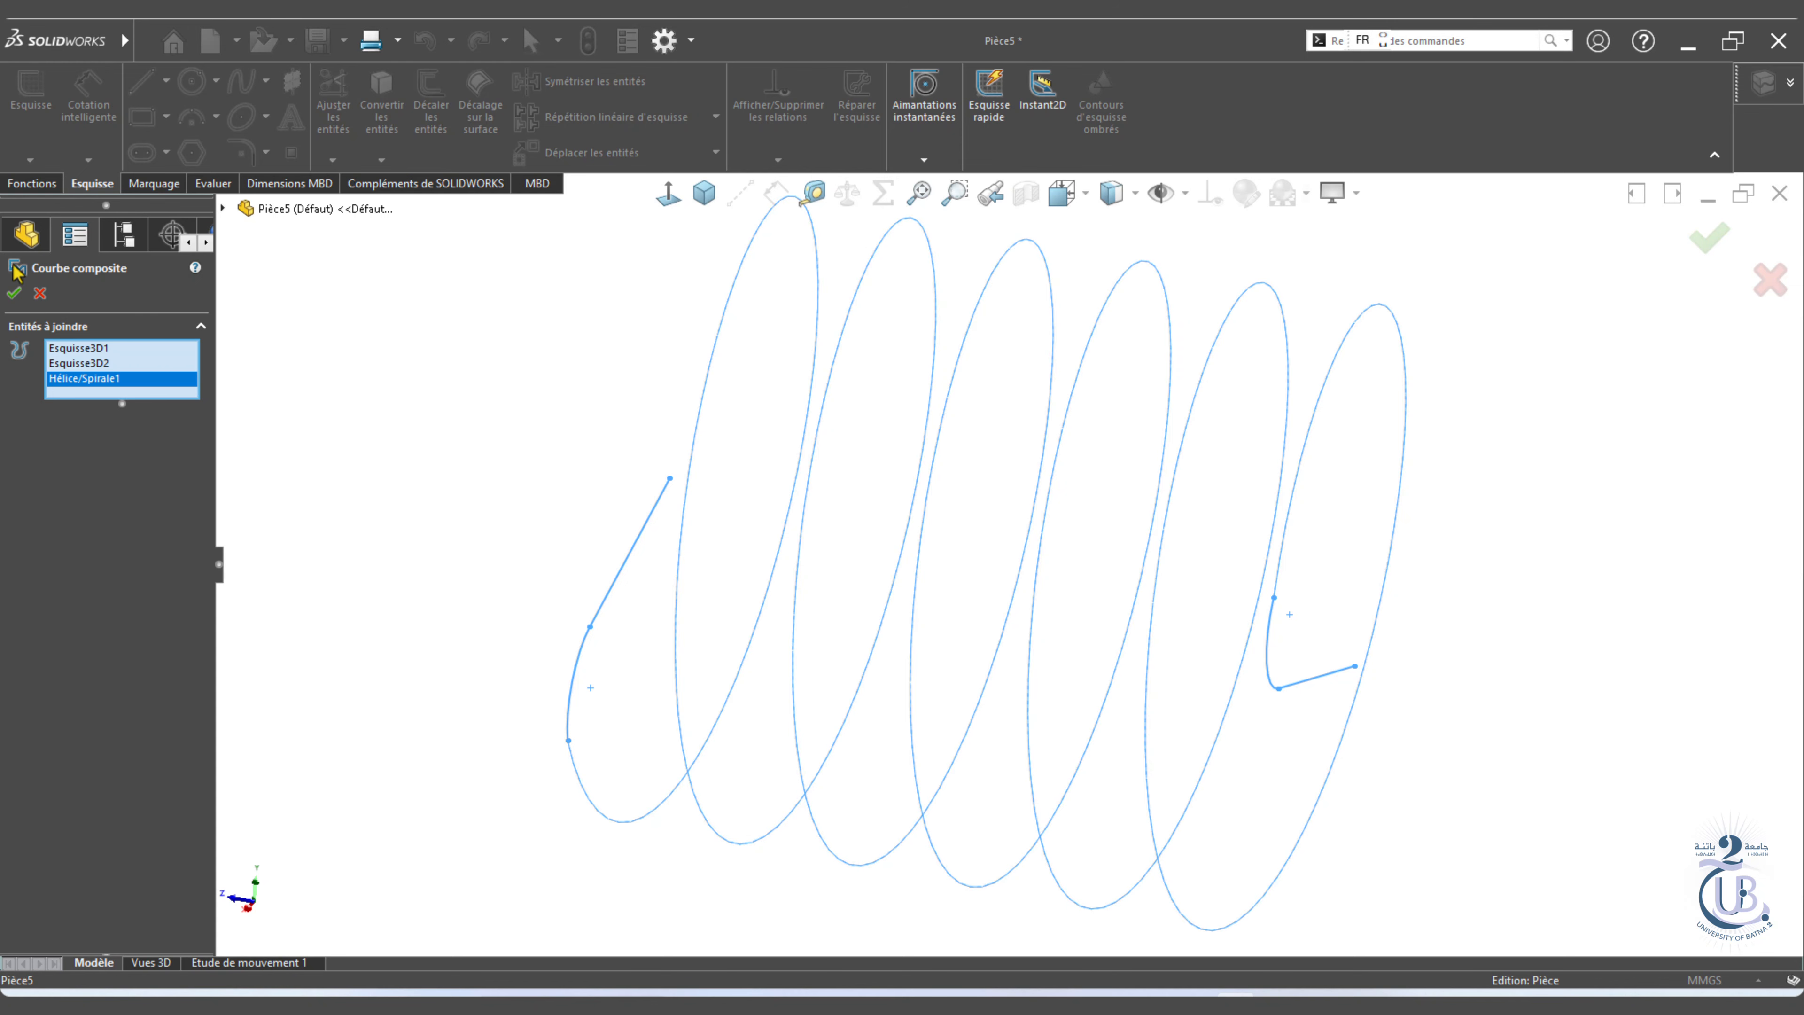
pyautogui.click(14, 293)
# Sweep a circular profile of 3.95 mm diameter along the composite curve.
pyautogui.click(231, 94)
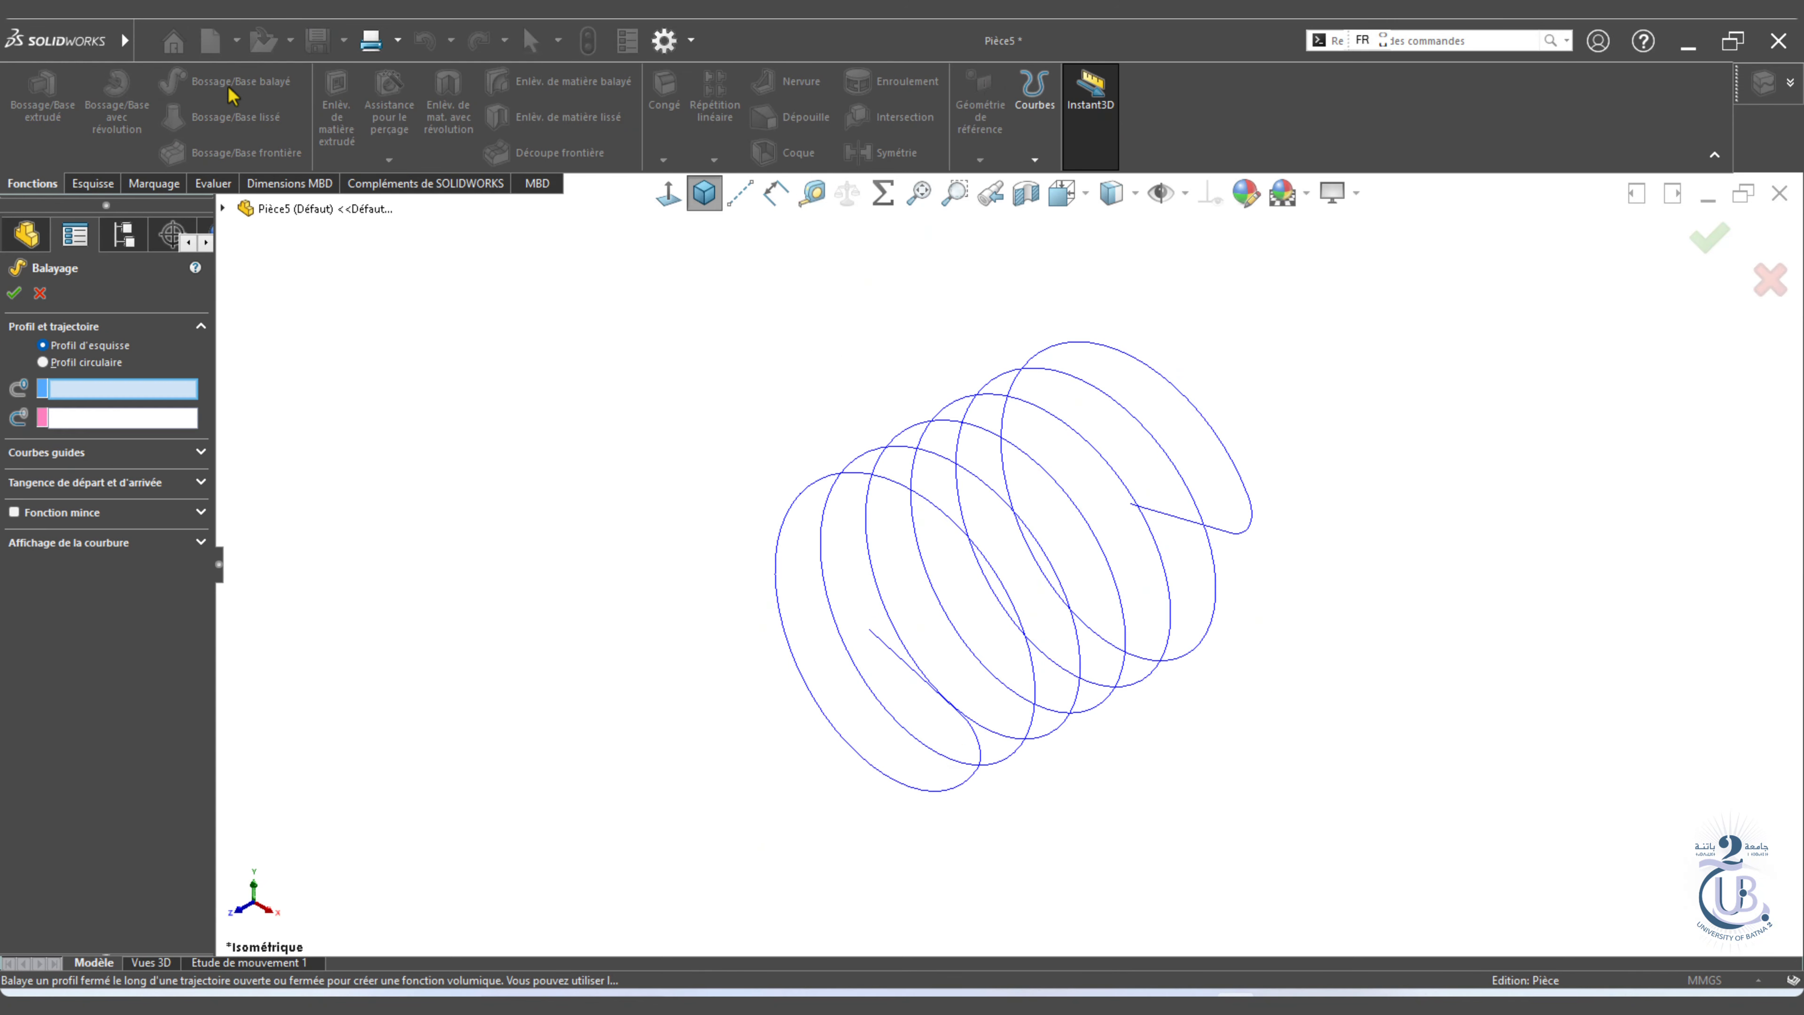
pyautogui.write('4')
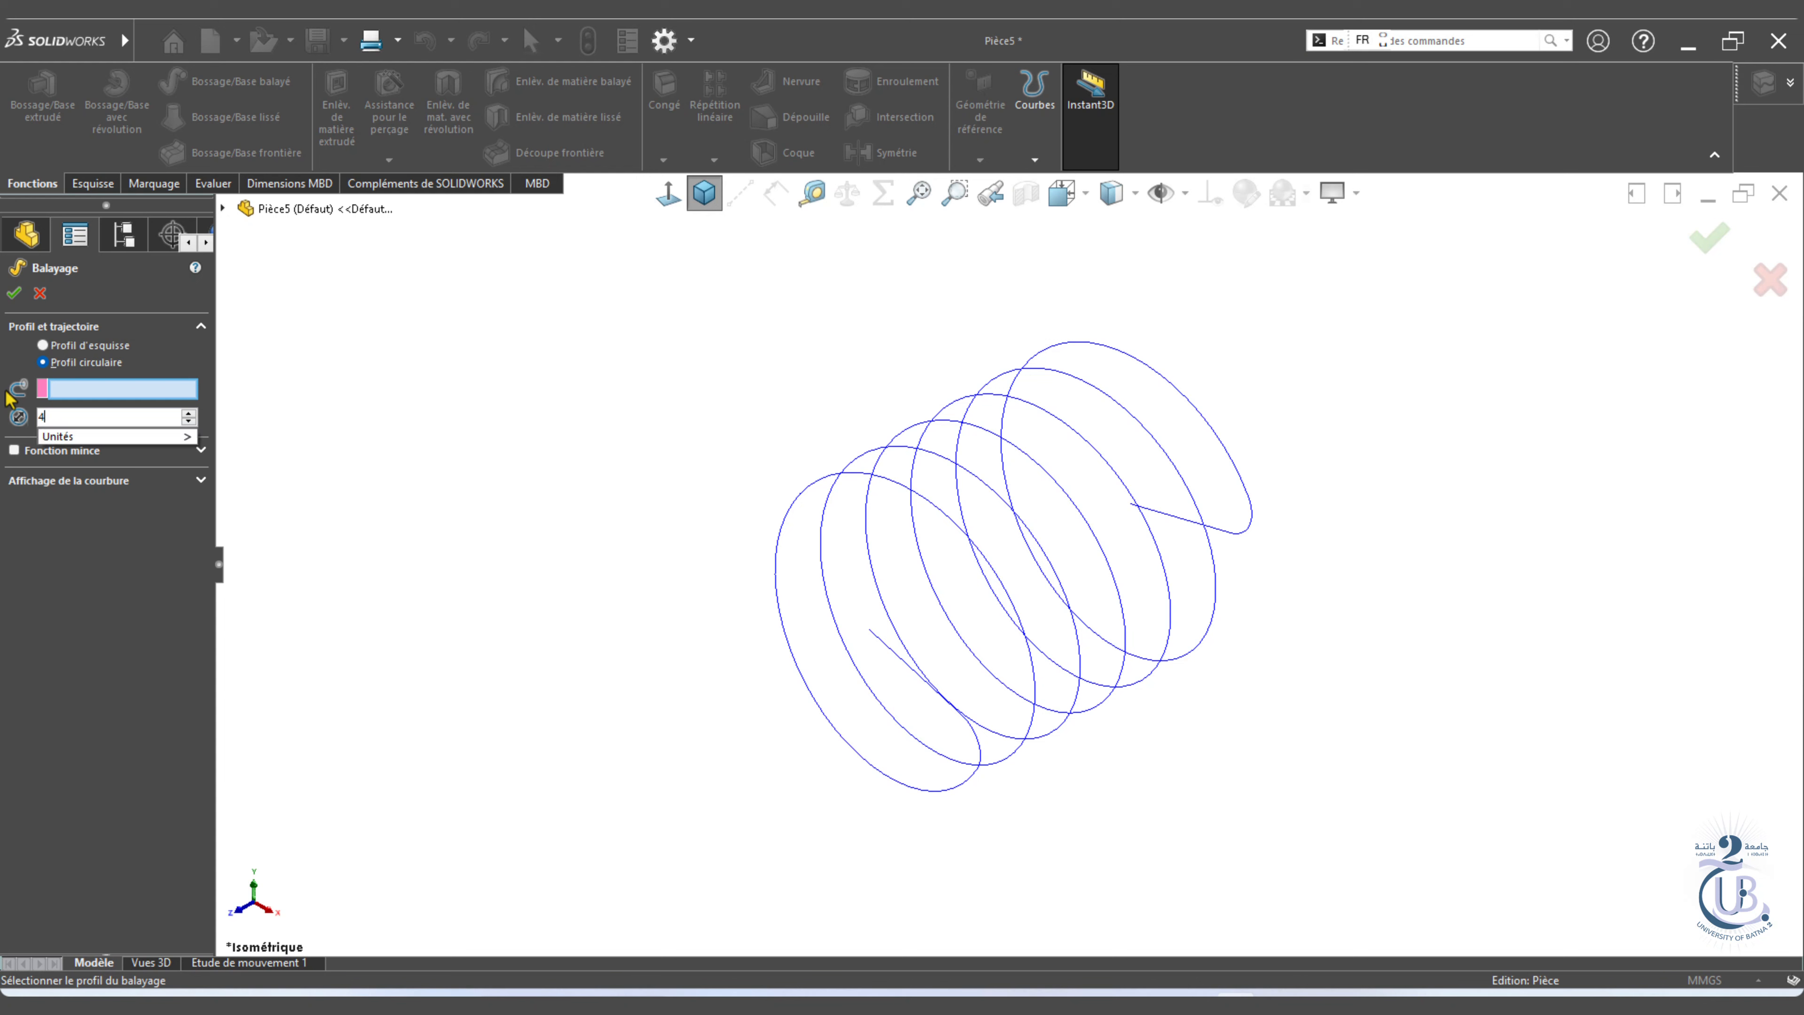
pyautogui.press('Return')
pyautogui.click(776, 587)
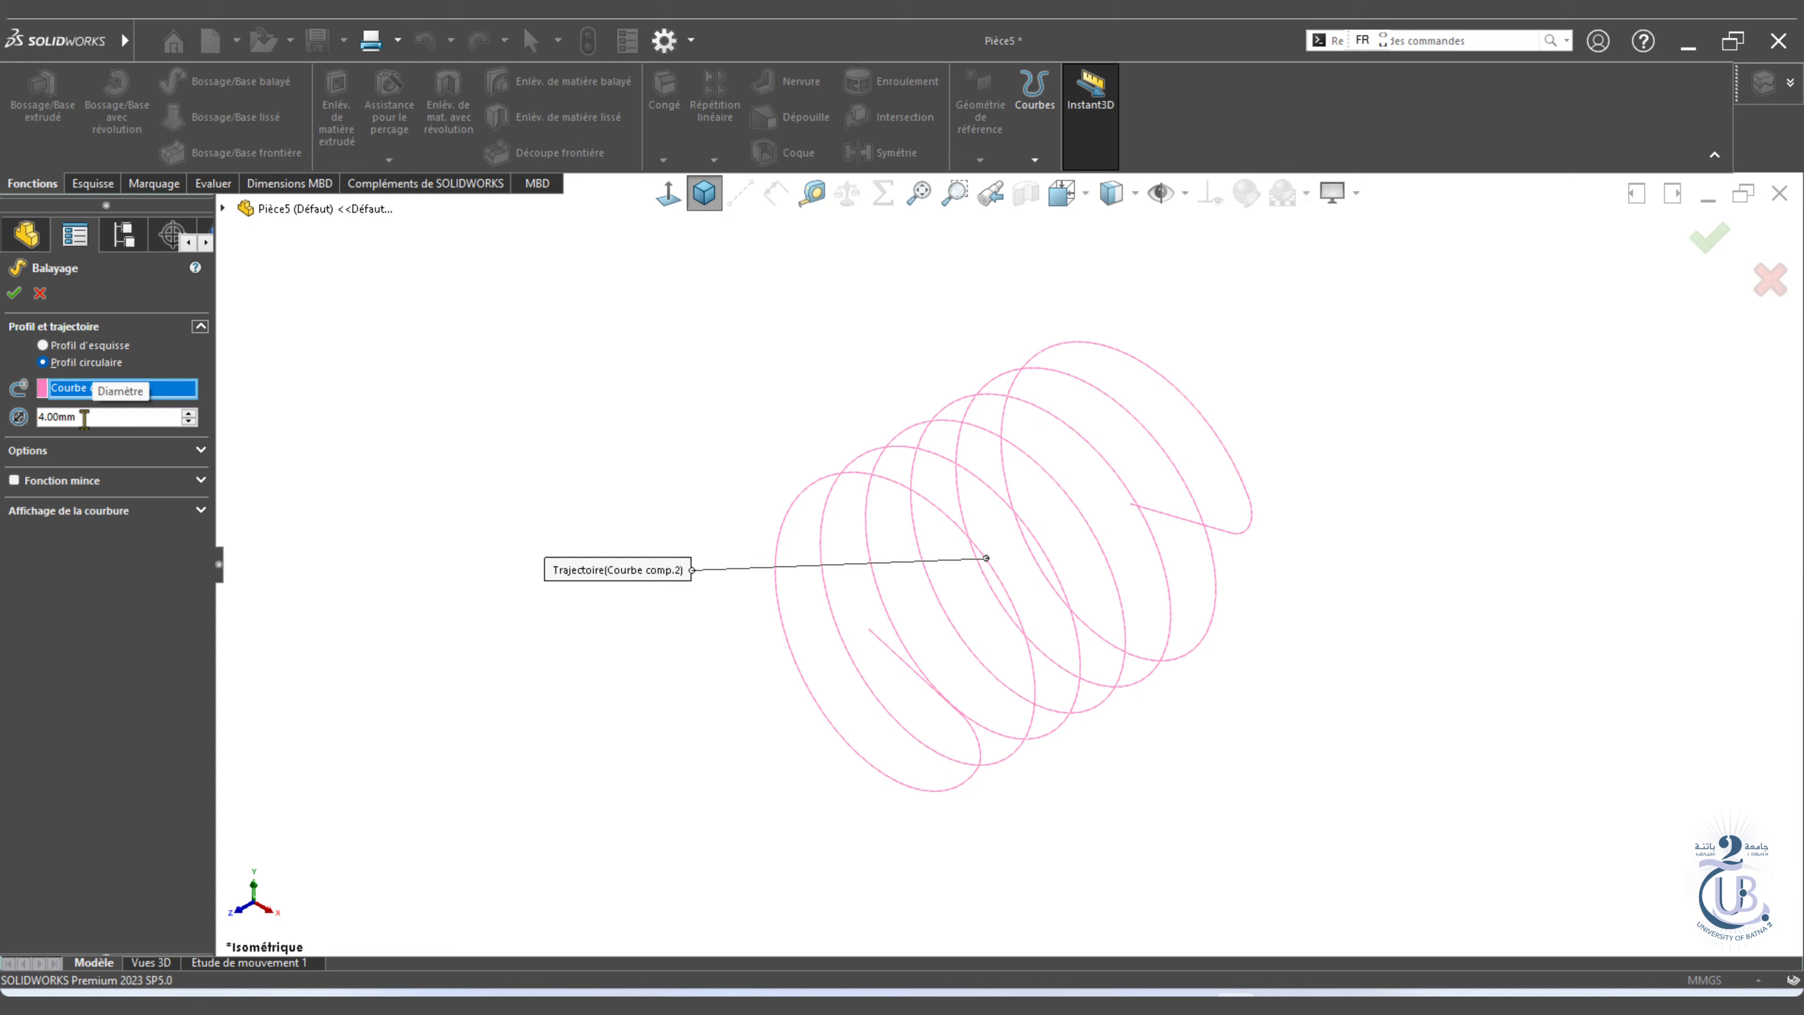
pyautogui.moveTo(85, 417); pyautogui.dragTo(8, 424)
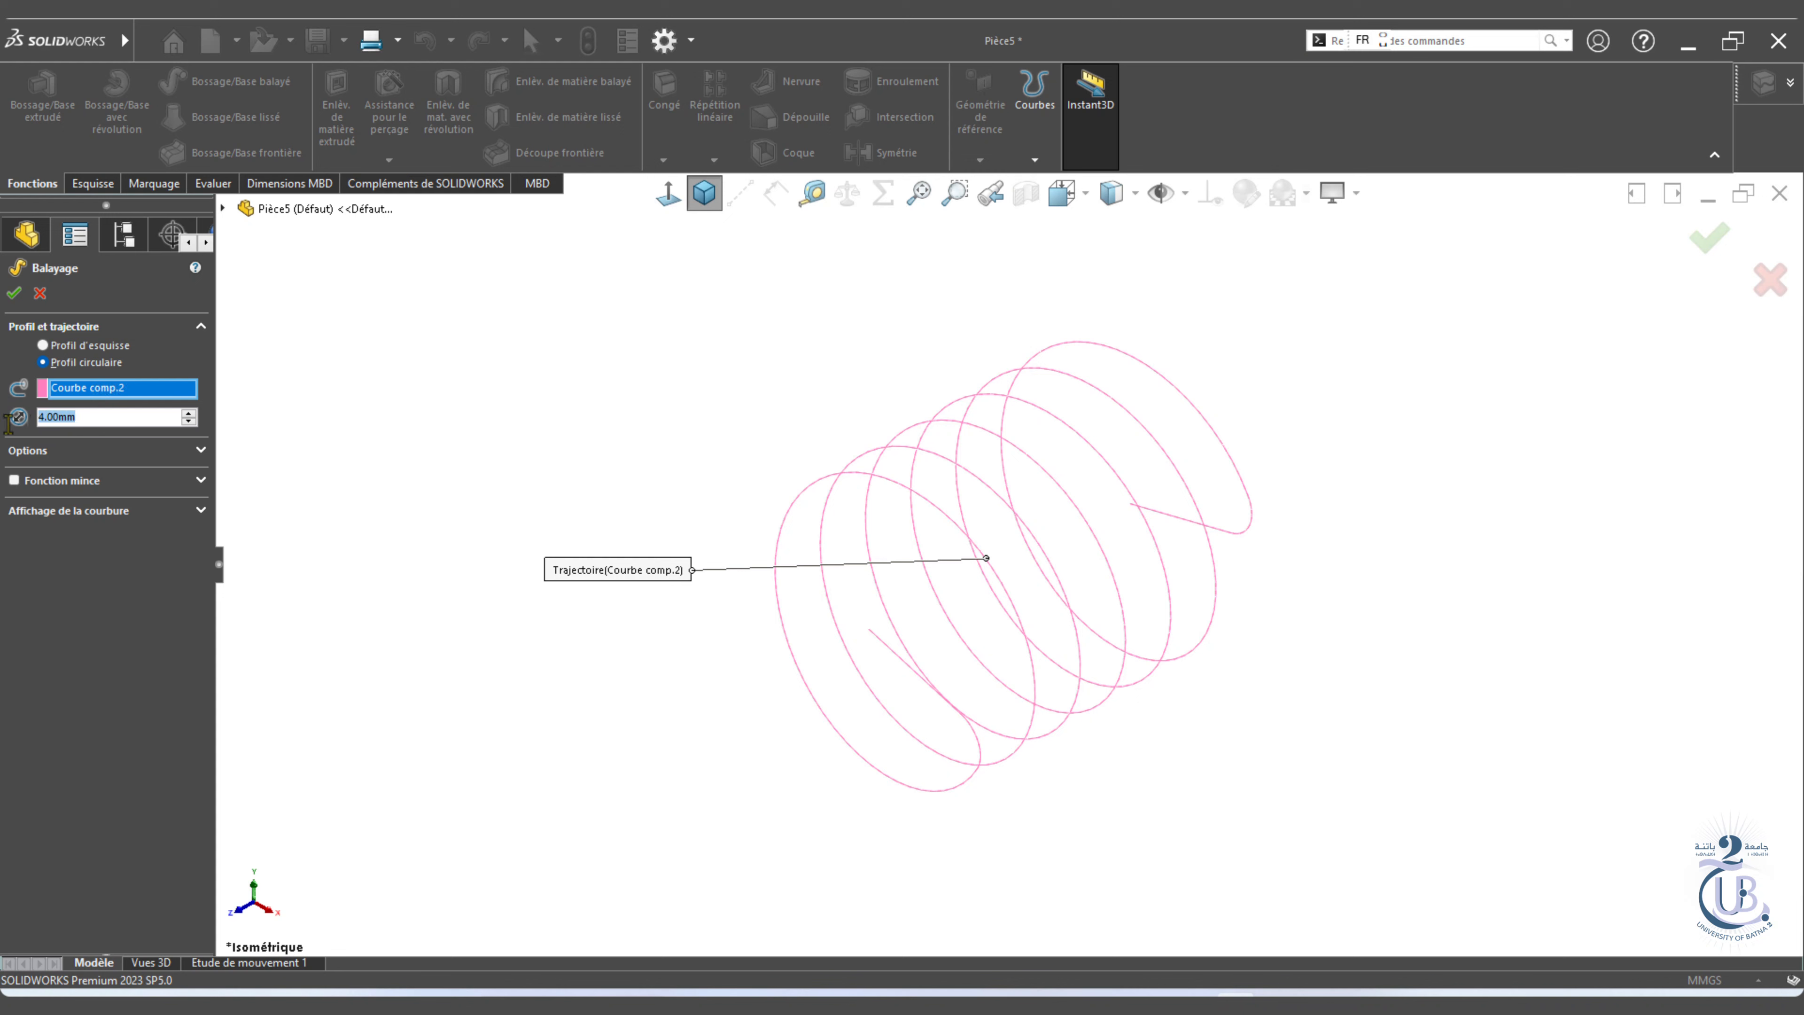
pyautogui.write('3.9')
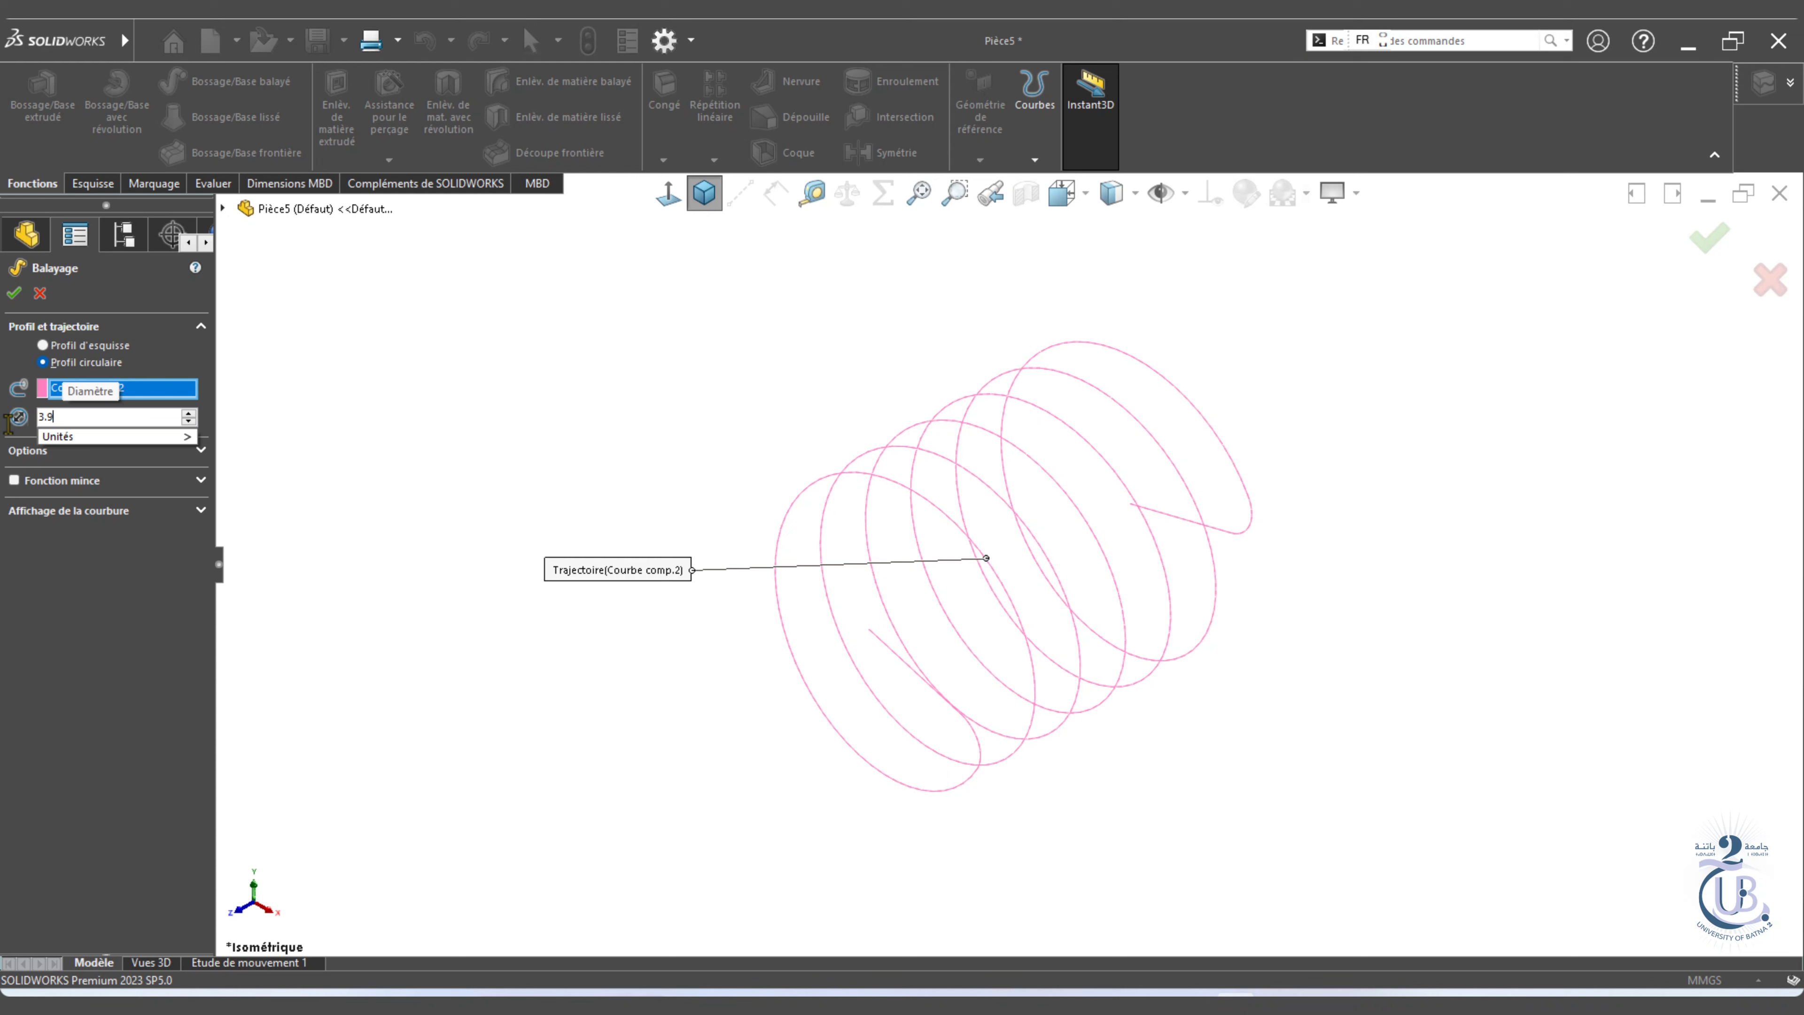
pyautogui.write('5')
pyautogui.press('Return')
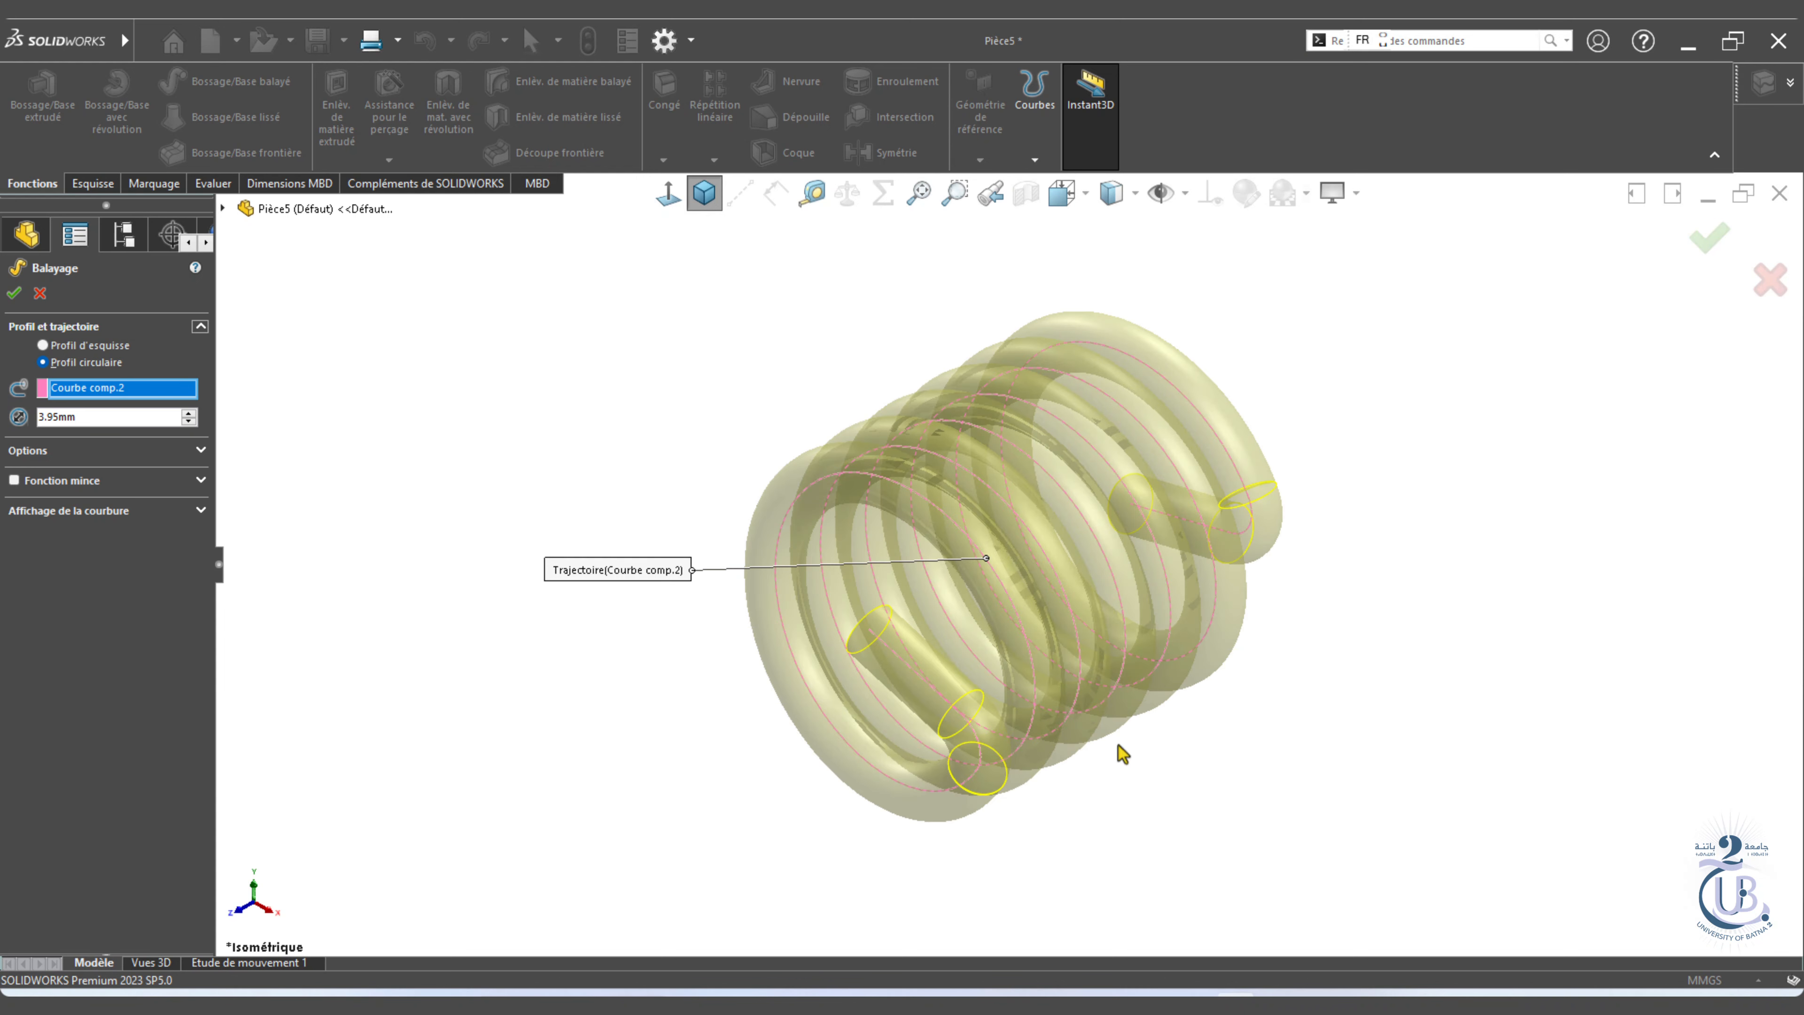
pyautogui.click(14, 293)
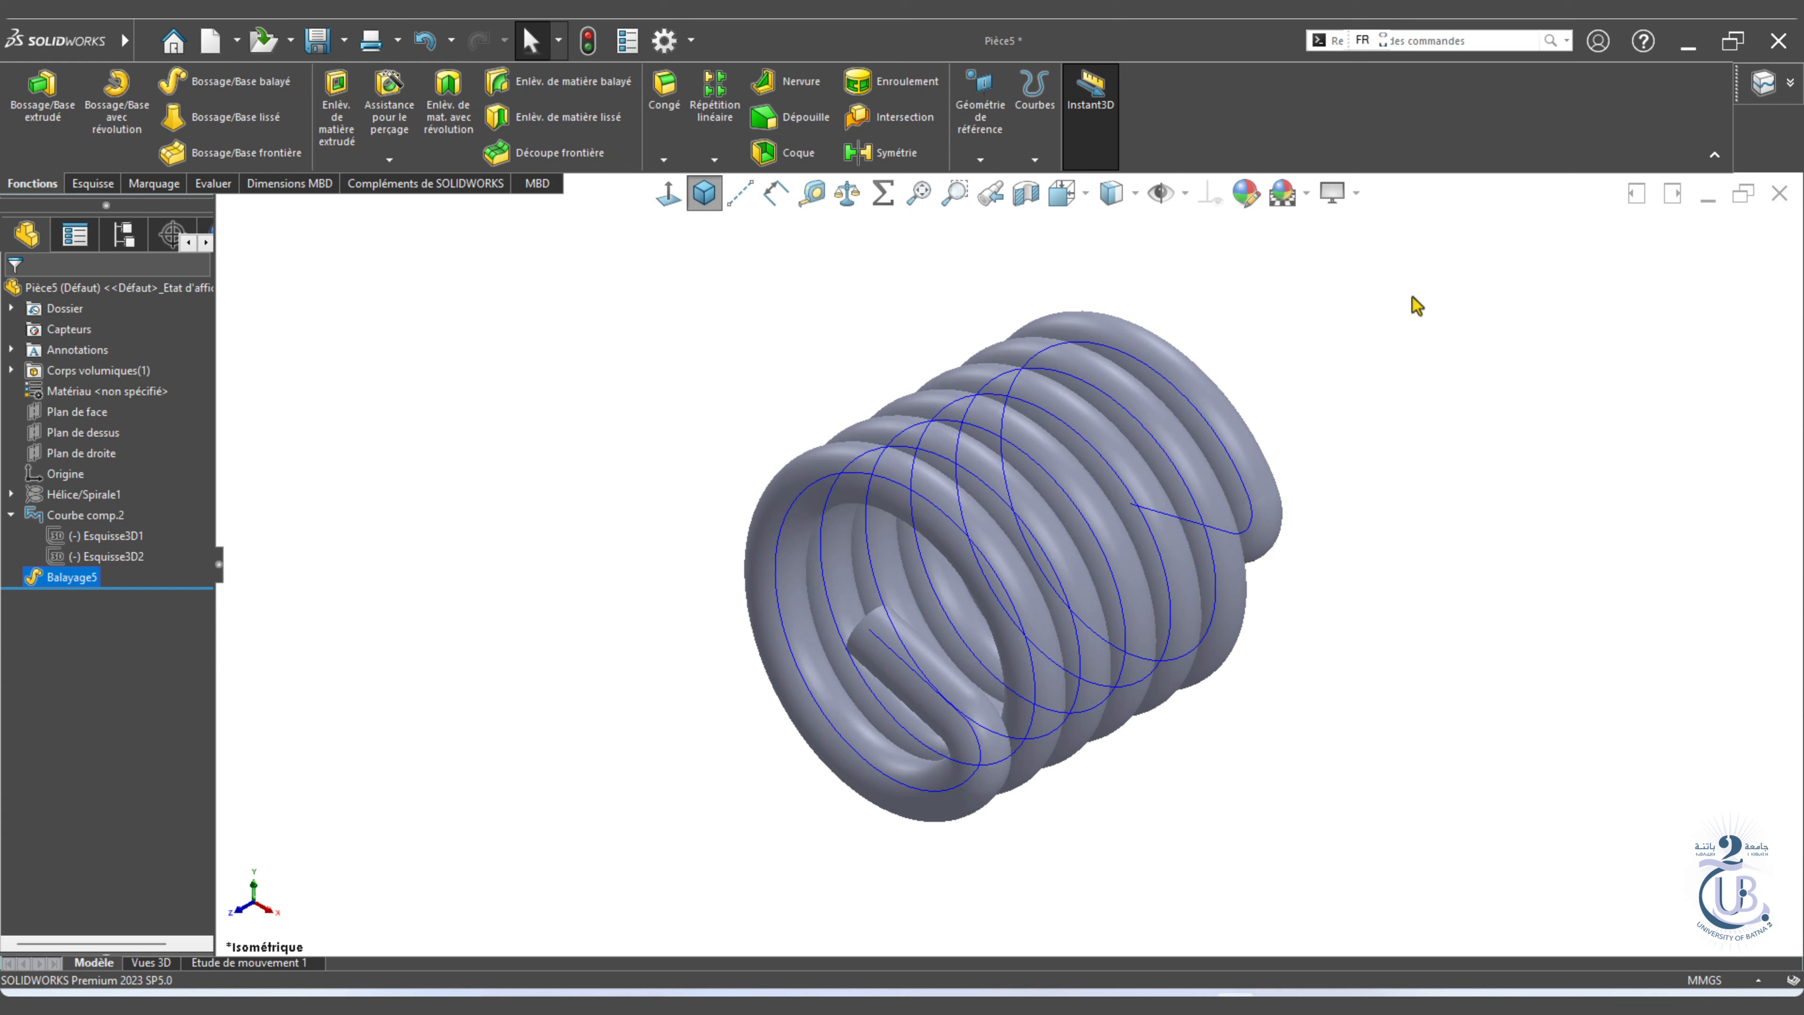
# Hide the composite curve and inspect the swept spring from the front.
pyautogui.click(858, 481)
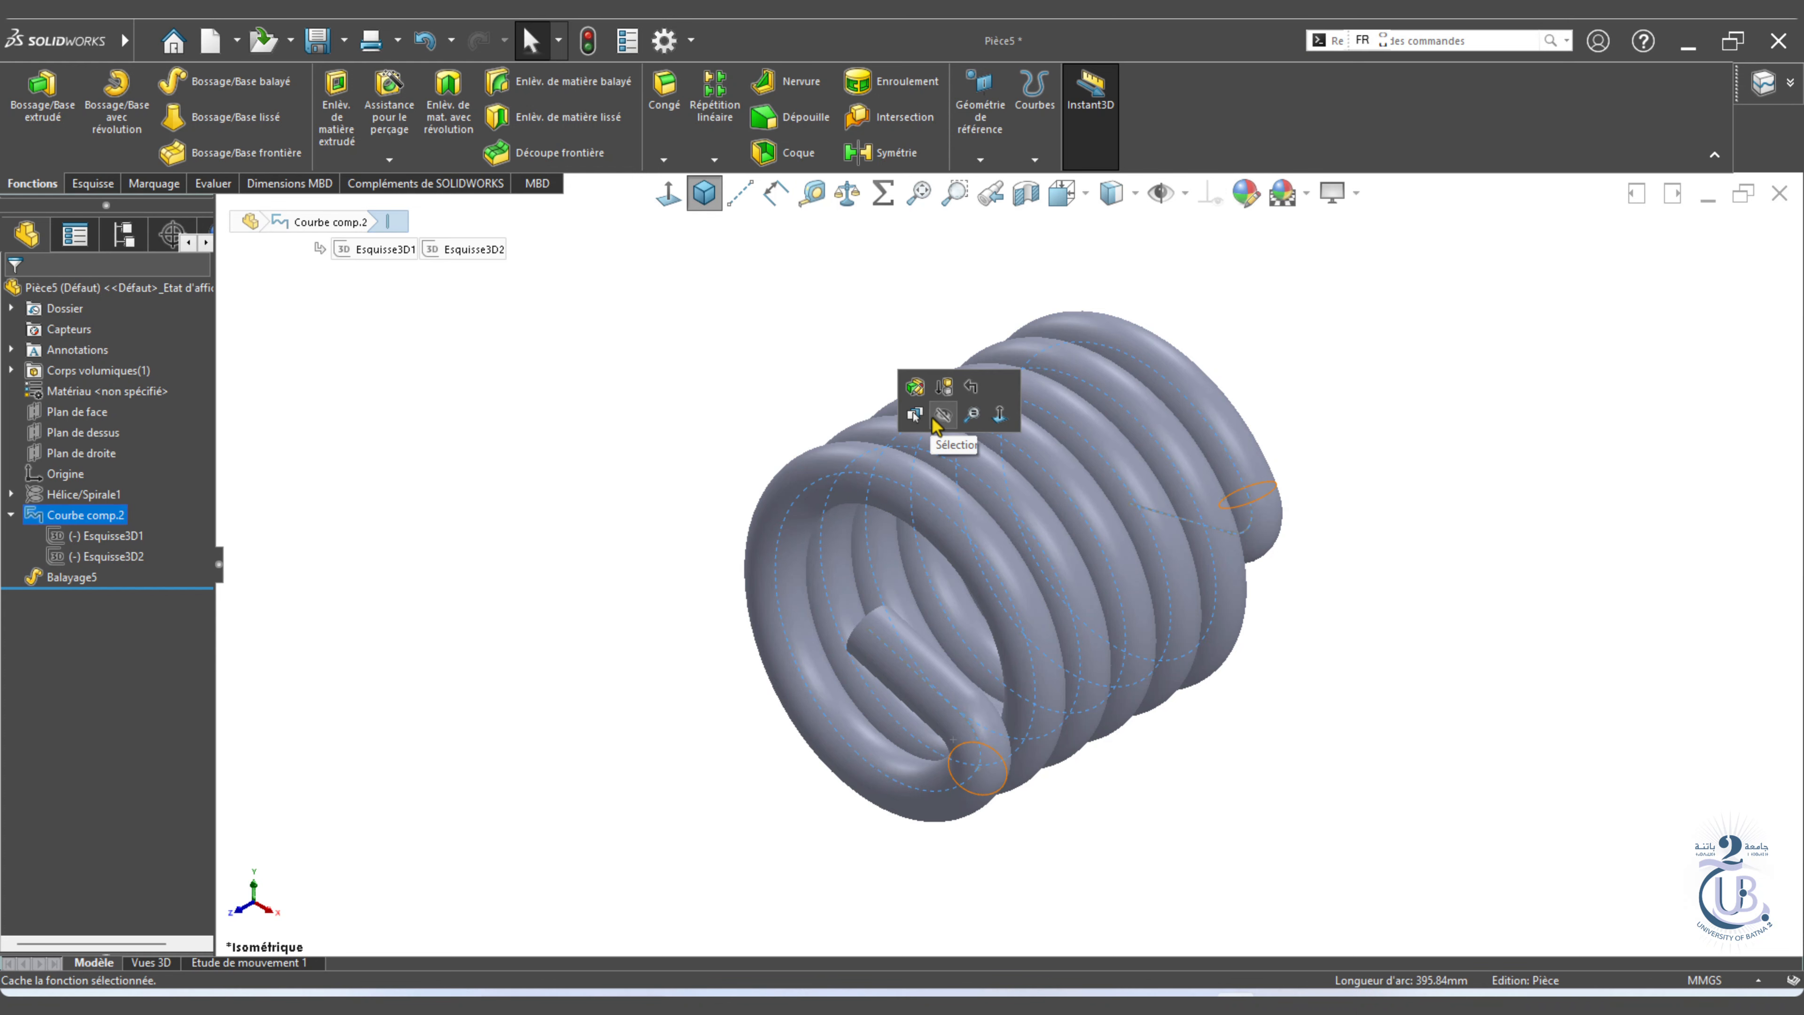
pyautogui.click(939, 416)
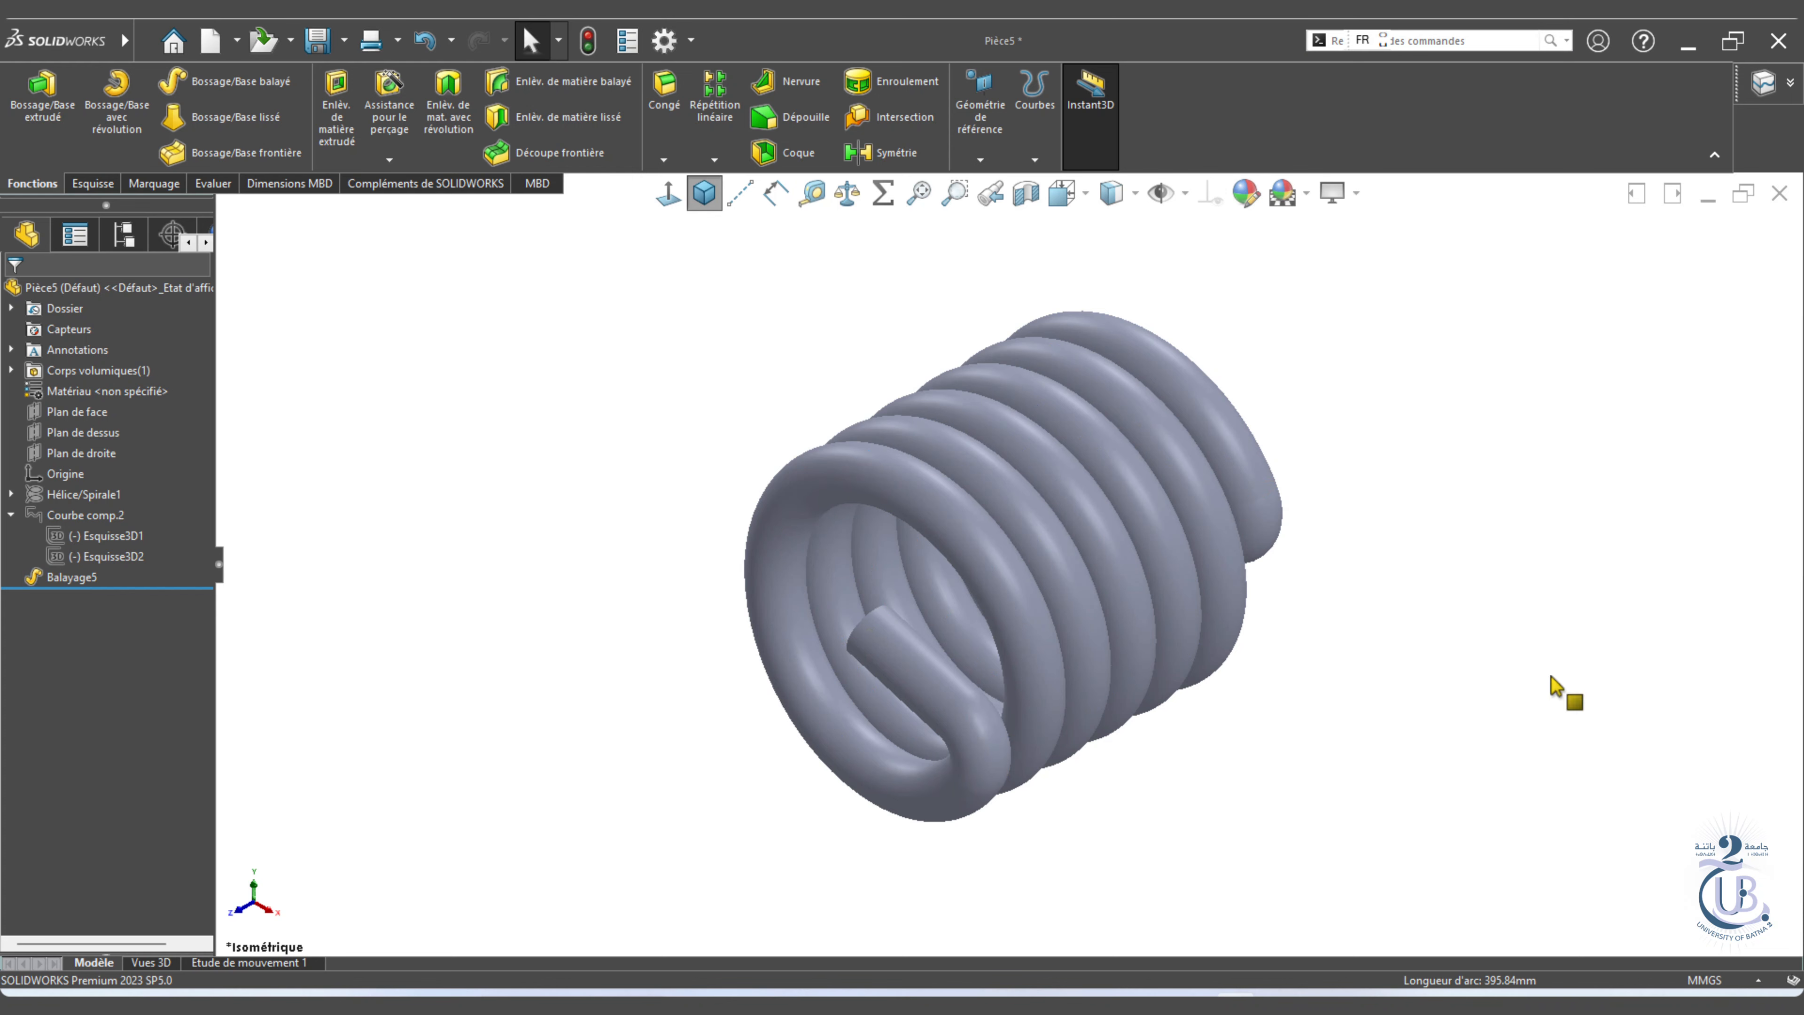
pyautogui.click(1089, 201)
pyautogui.click(1196, 405)
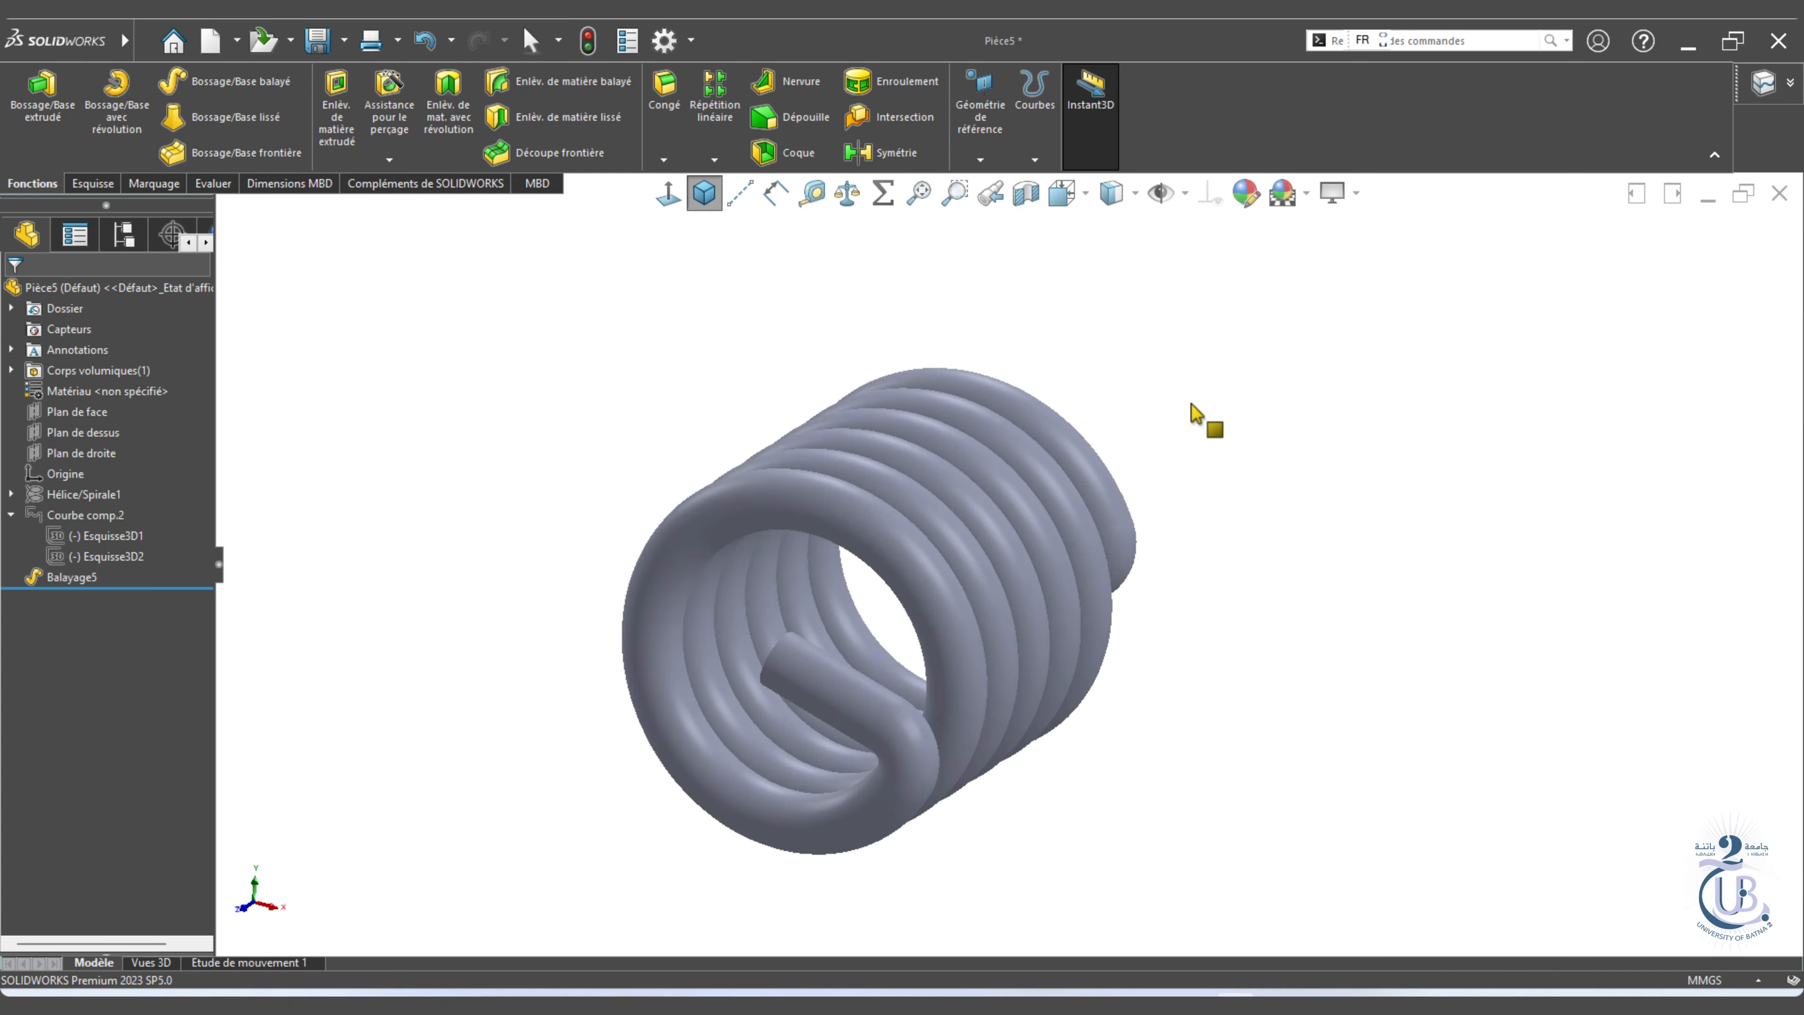
pyautogui.click(1195, 411)
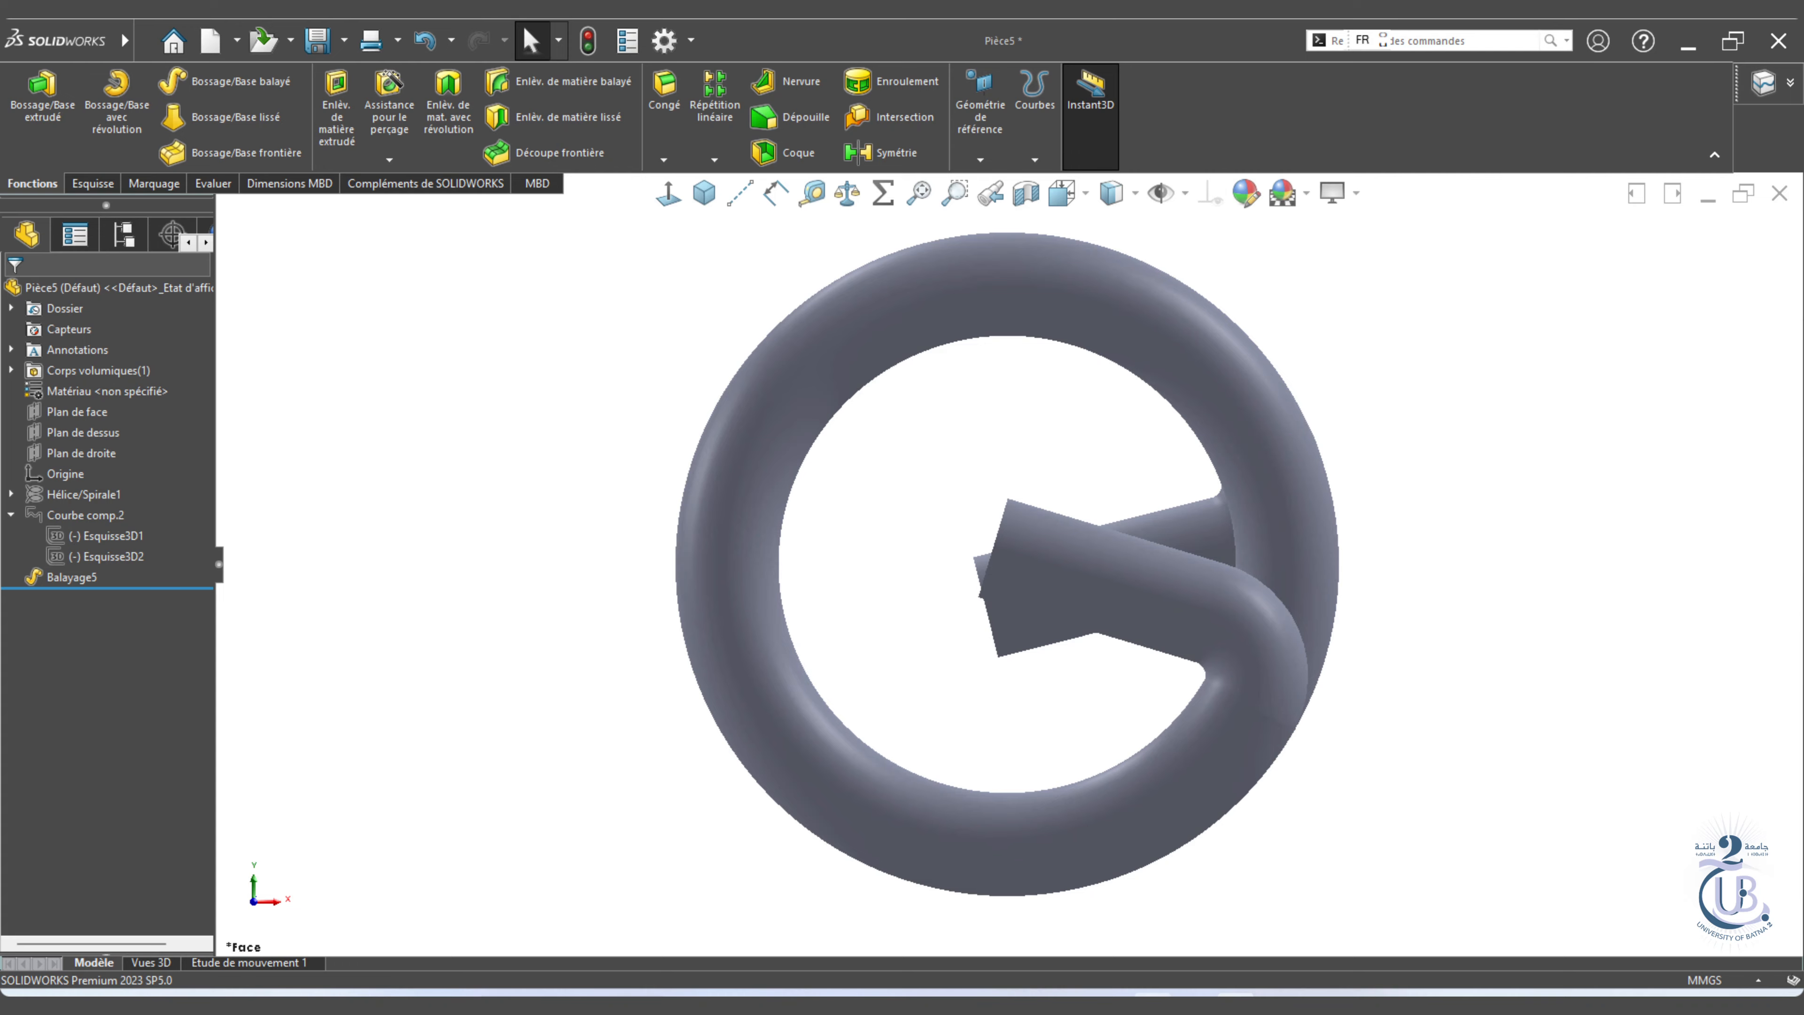
# Switch to the image viewer and look at the torsion spring reference picture 15.png.
pyautogui.click(1194, 1004)
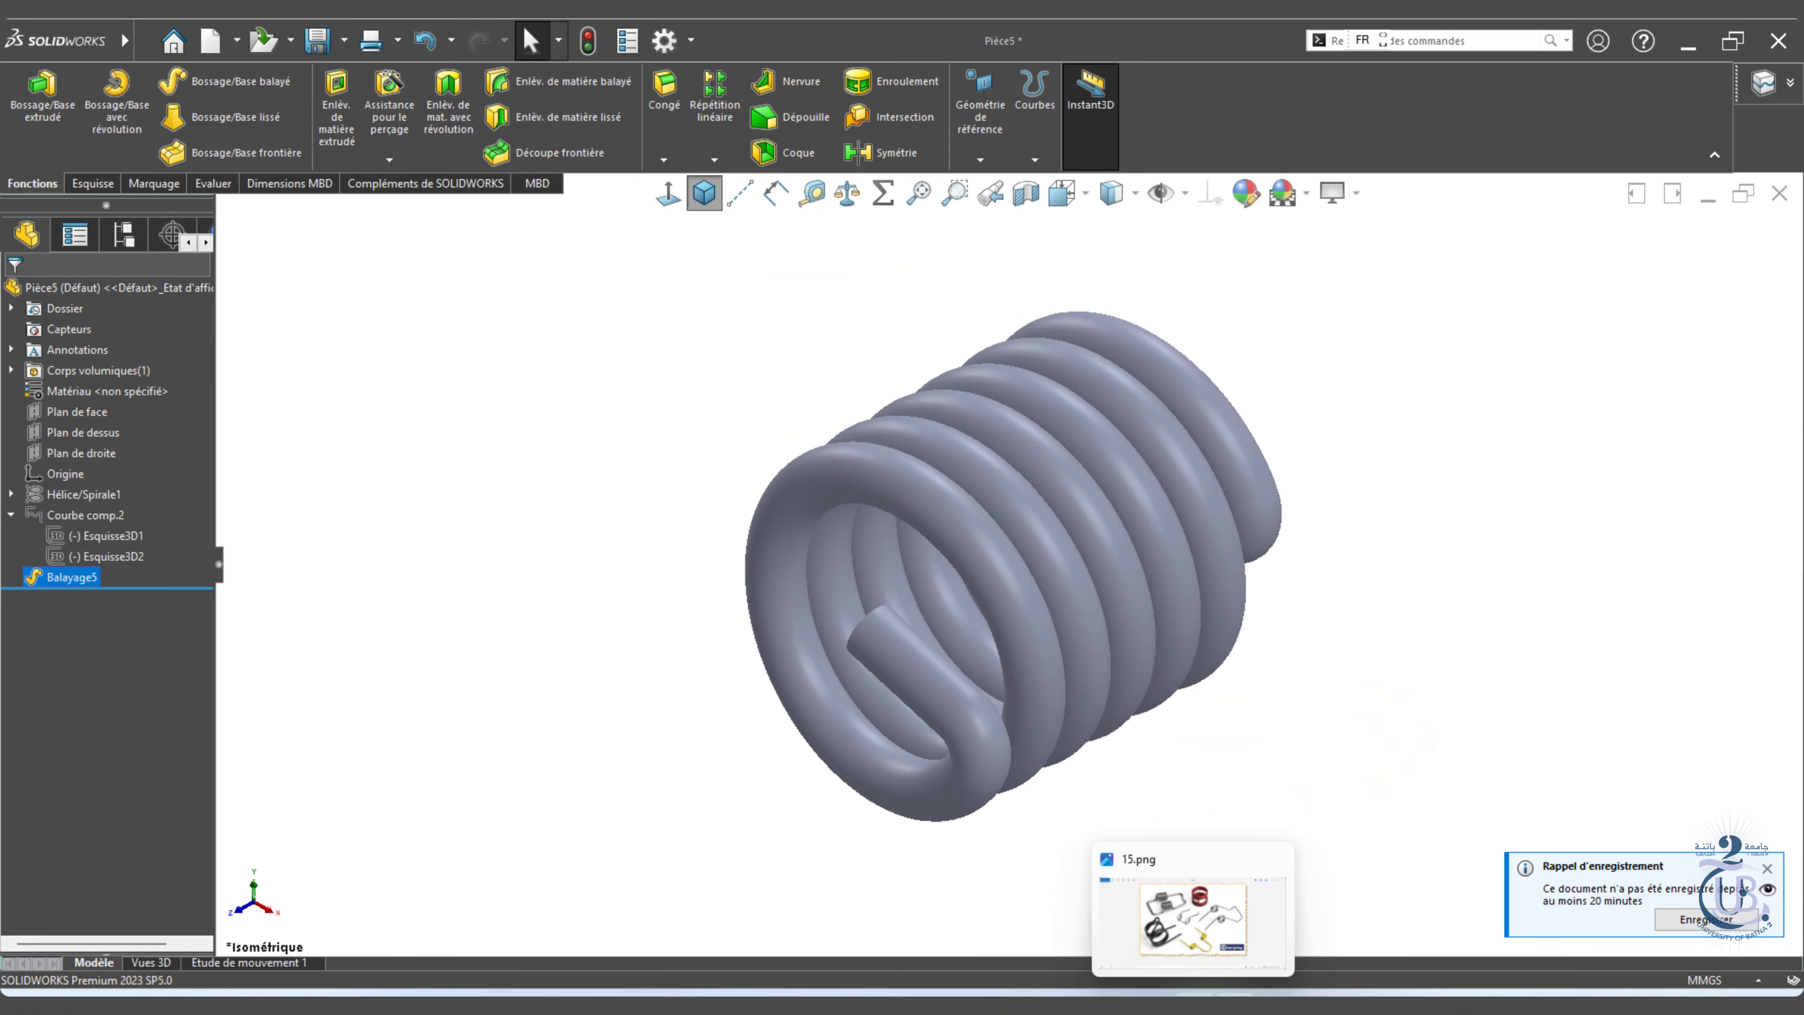
pyautogui.click(1194, 1004)
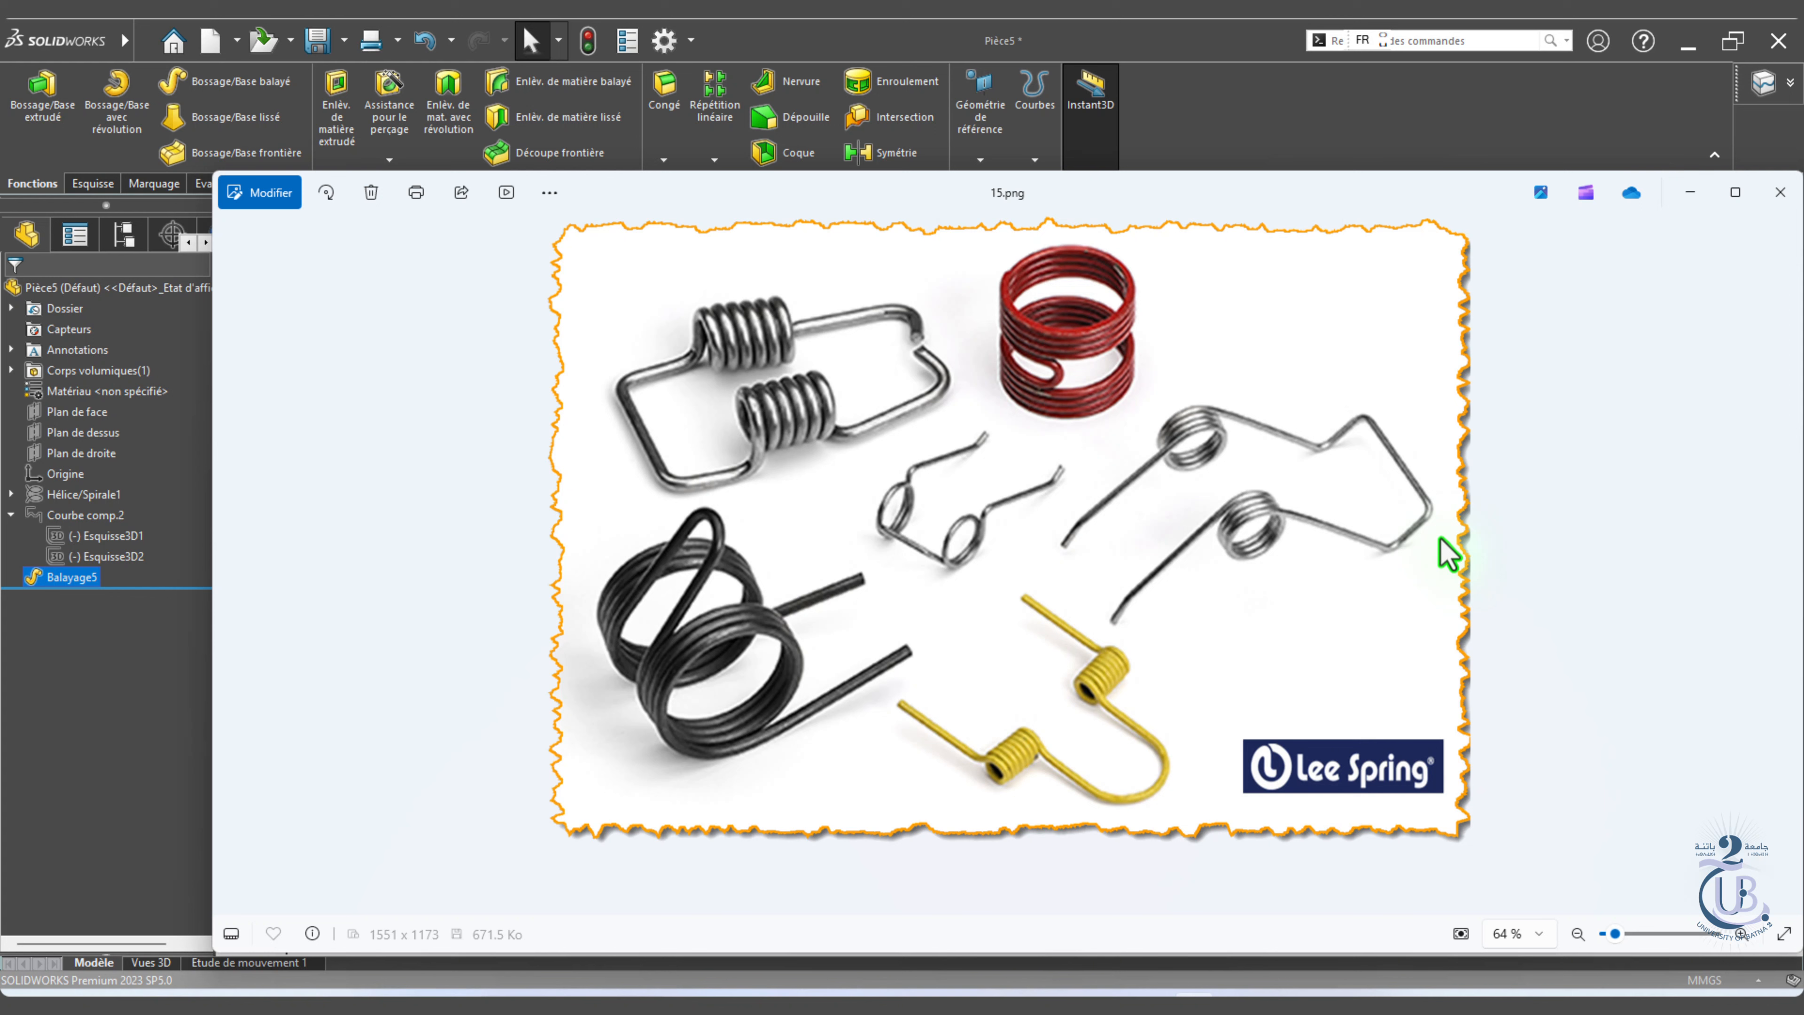
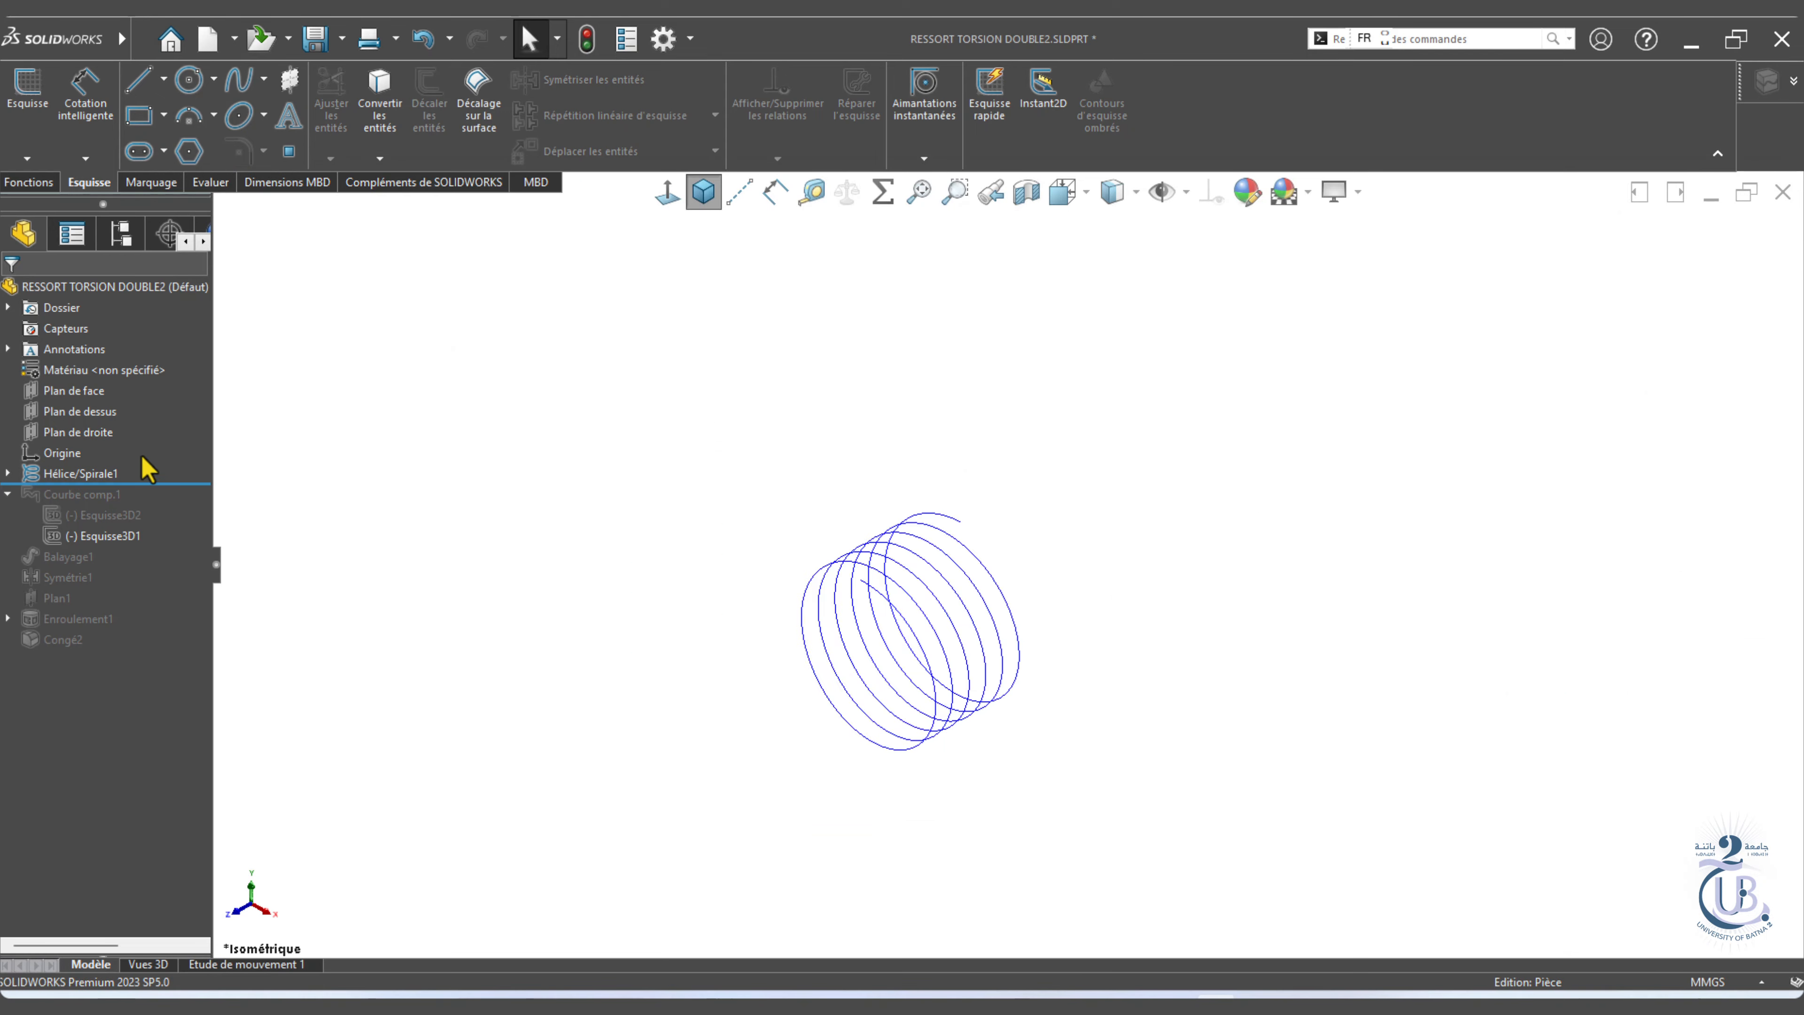
# Open the helix definition for editing and compare it with the double torsion spring datasheet 16.png in the image viewer.
pyautogui.click(114, 475)
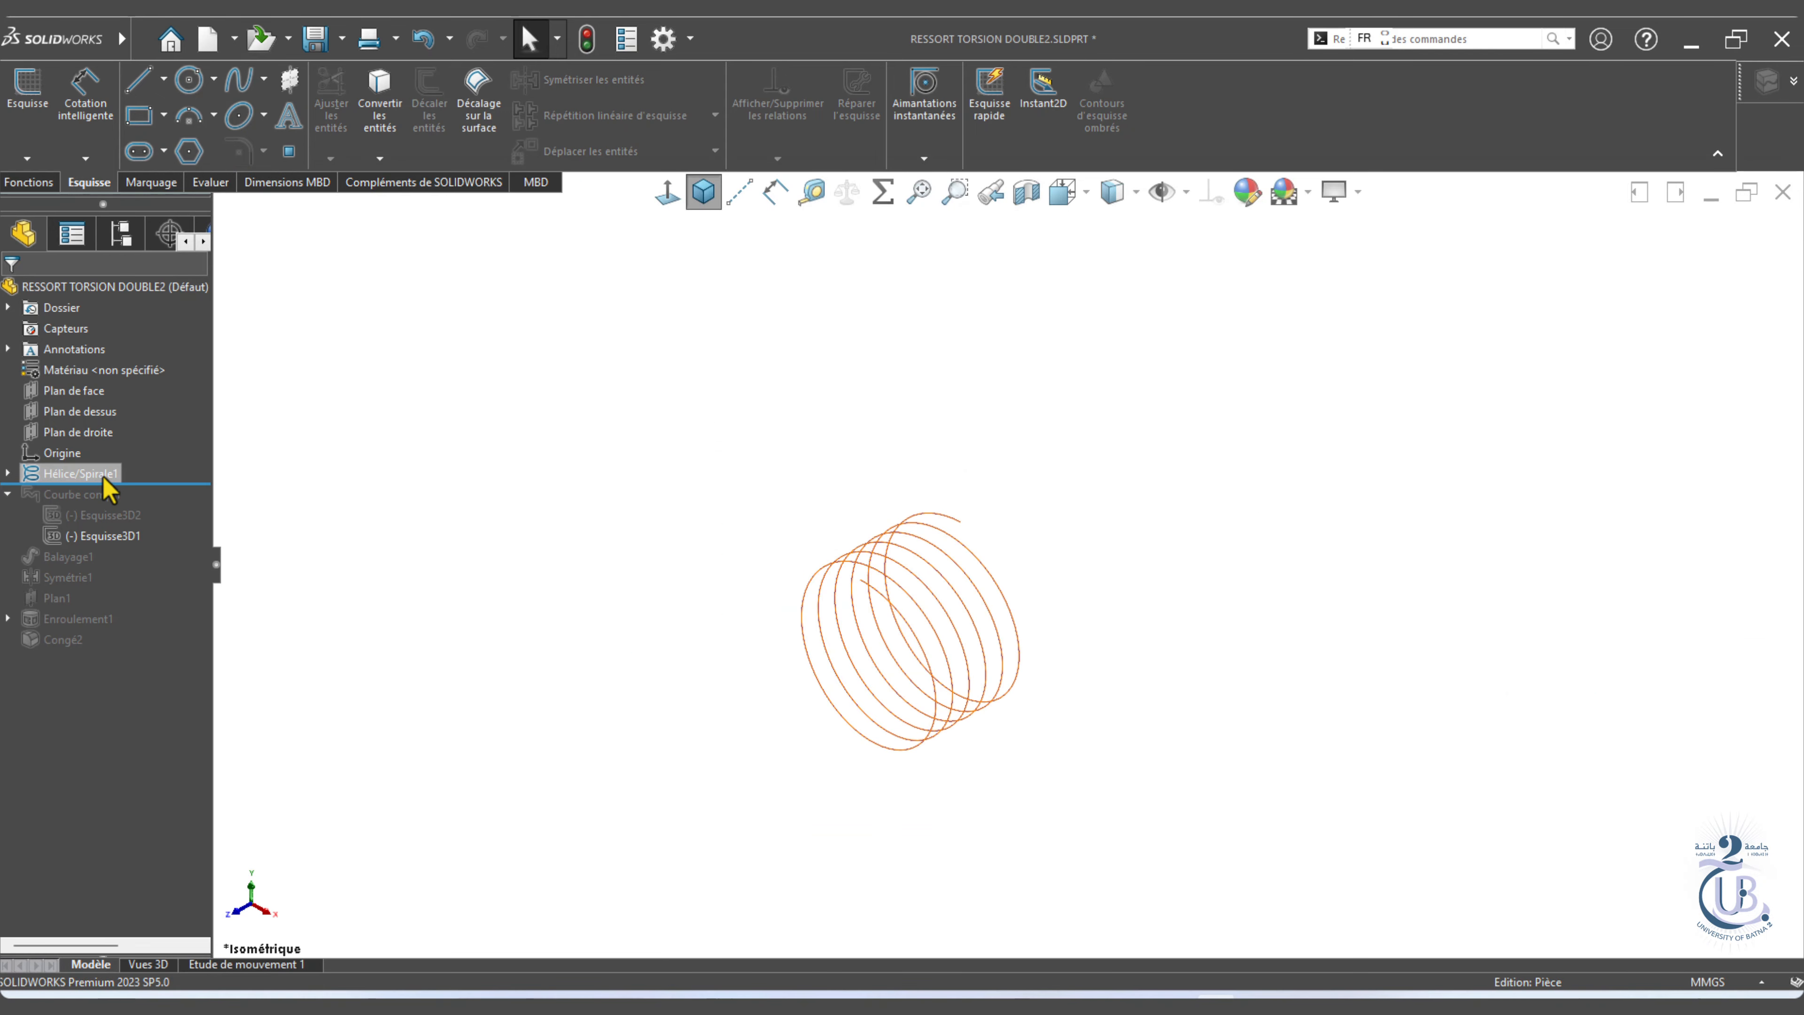
pyautogui.click(101, 404)
pyautogui.moveTo(917, 661); pyautogui.dragTo(704, 577)
pyautogui.moveTo(995, 597); pyautogui.dragTo(952, 392)
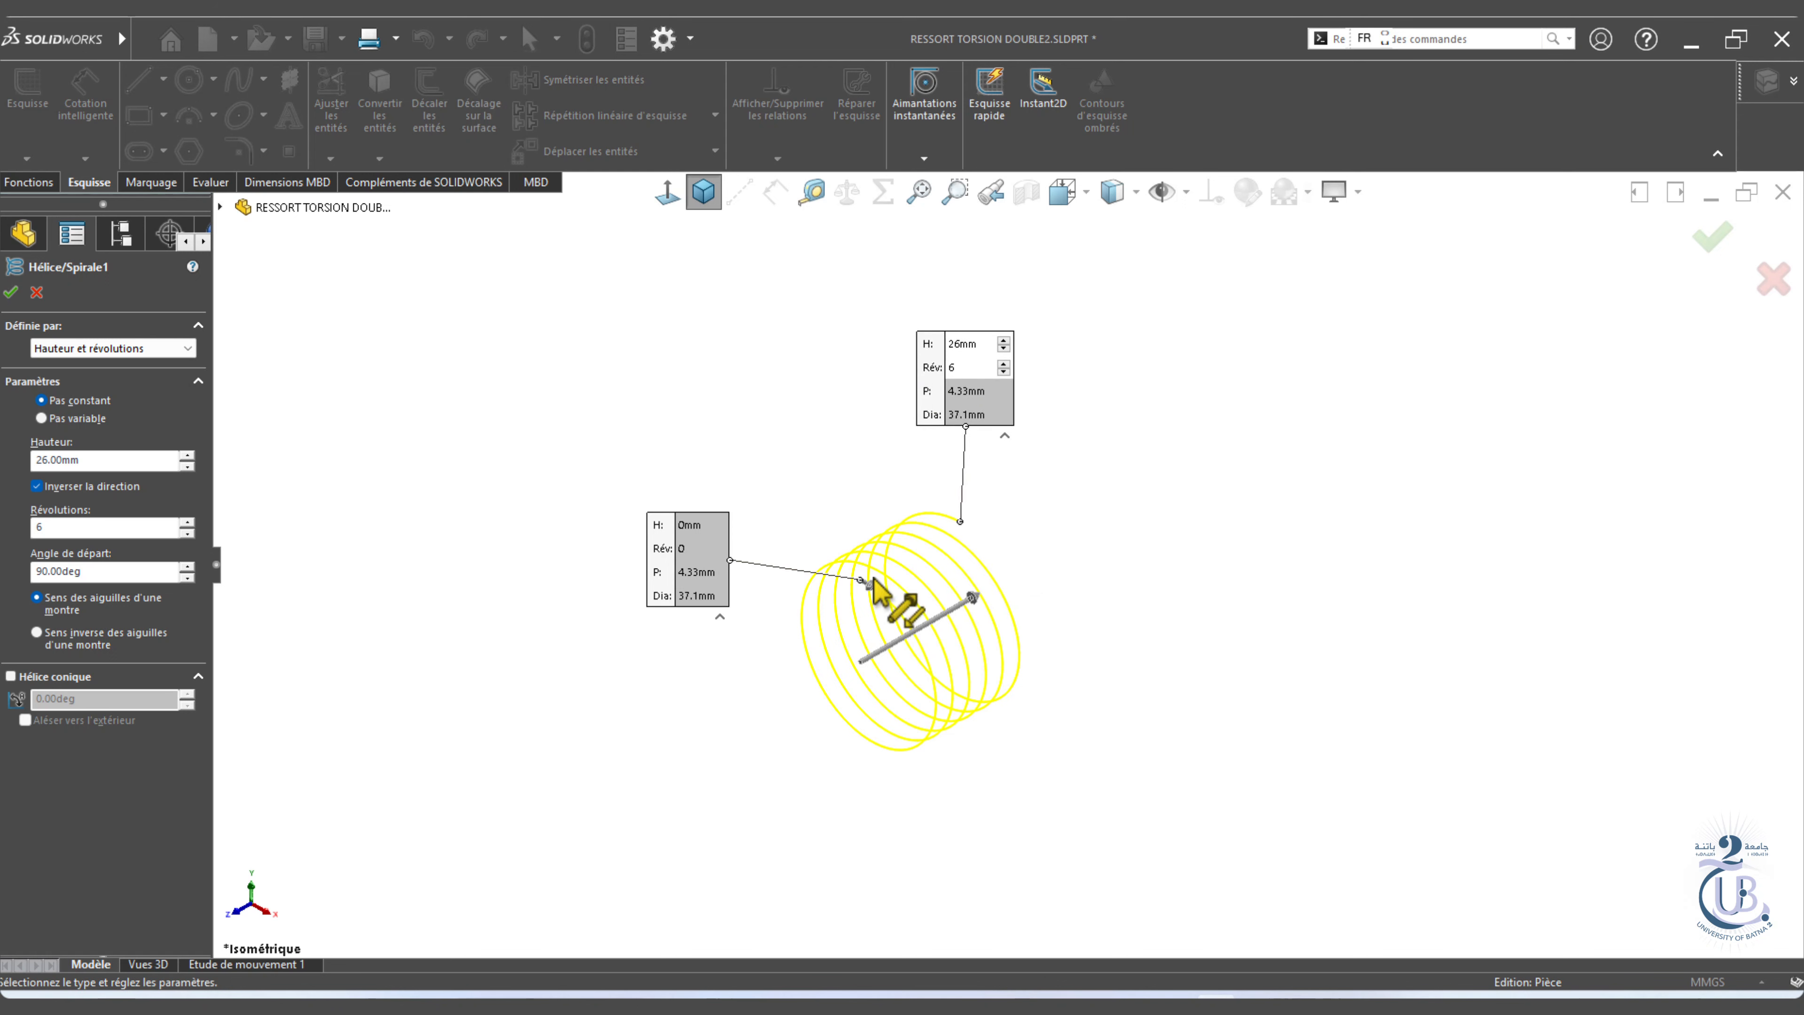
pyautogui.click(1175, 1005)
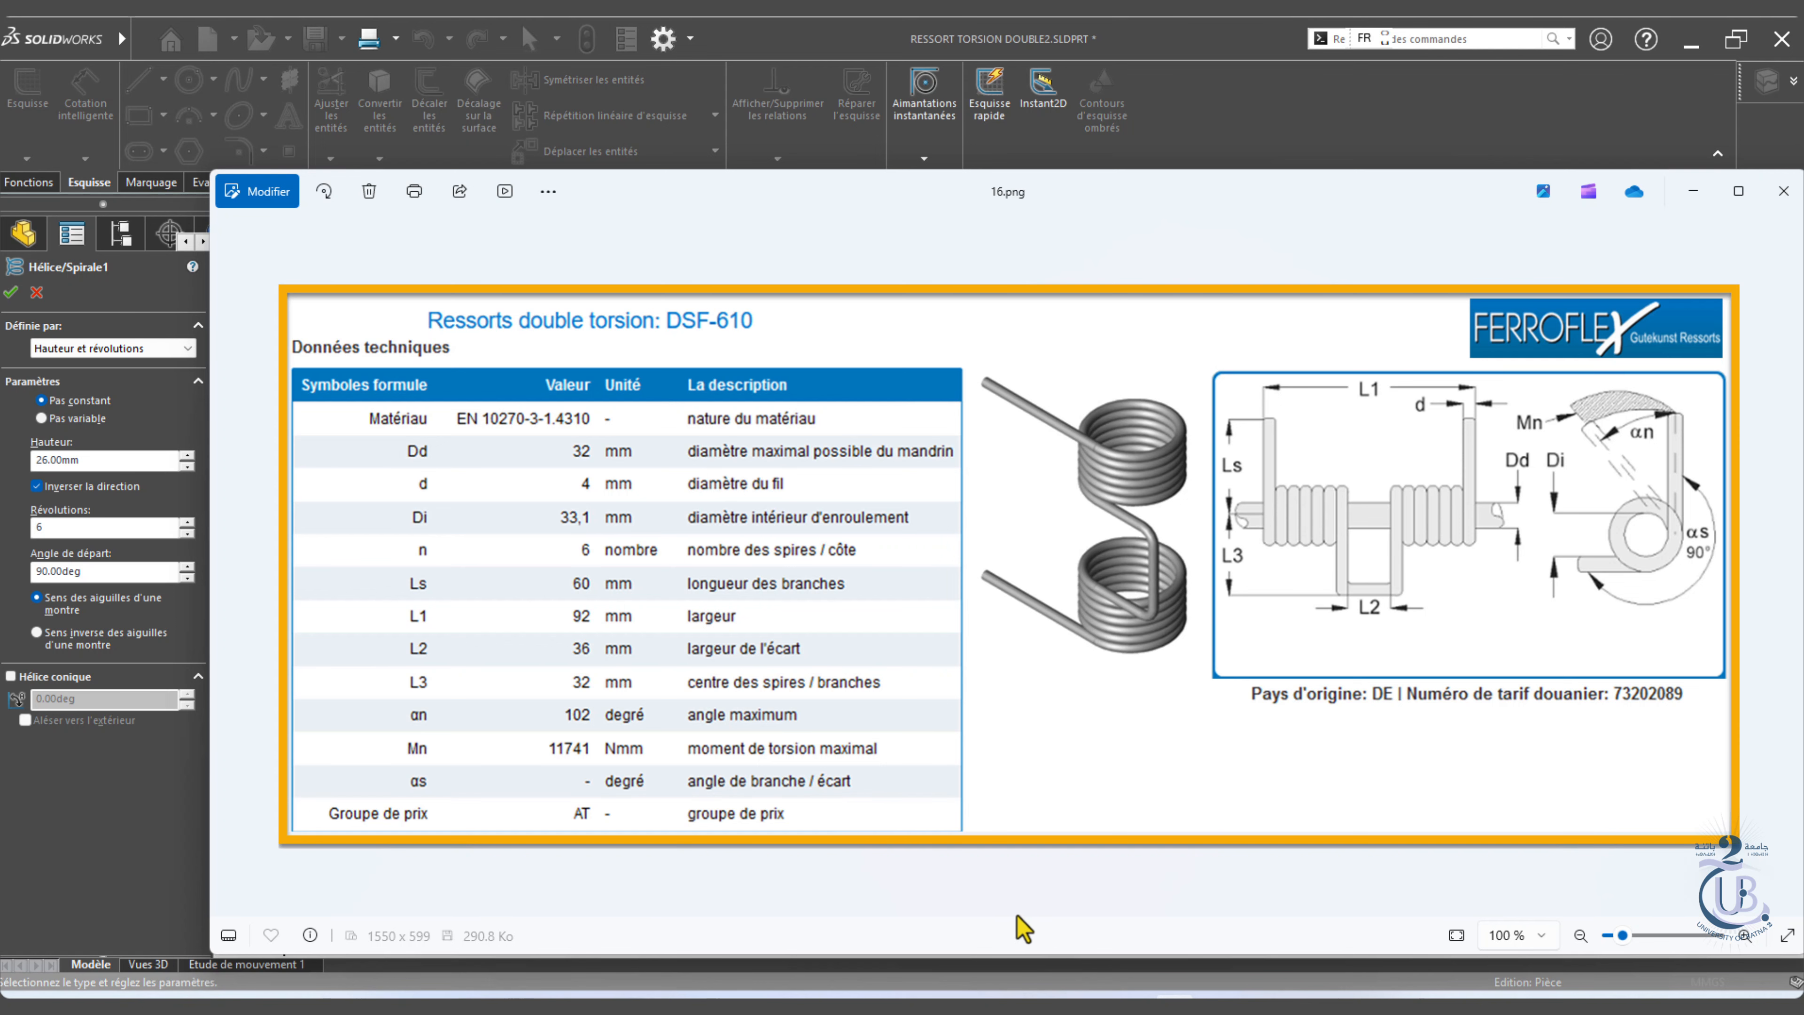
pyautogui.click(1216, 997)
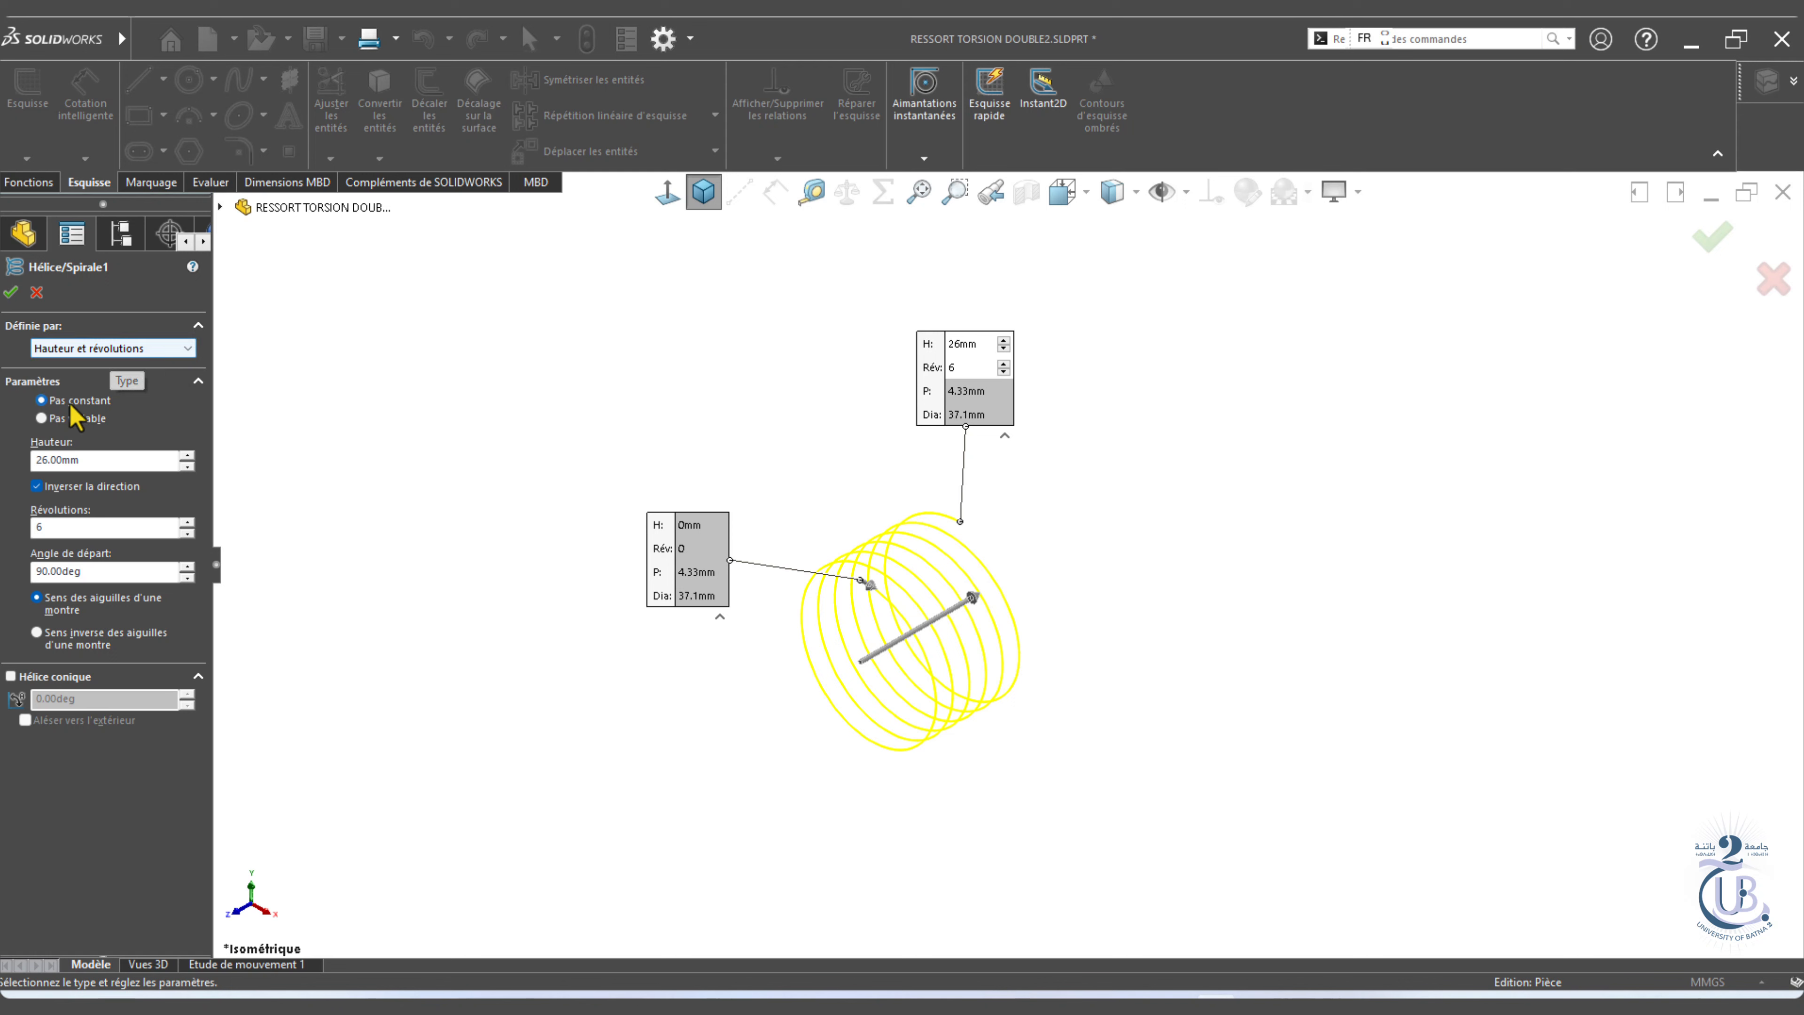
# Review the helix's height, revolutions and start angle against the datasheet, then accept the definition as it is.
pyautogui.click(81, 460)
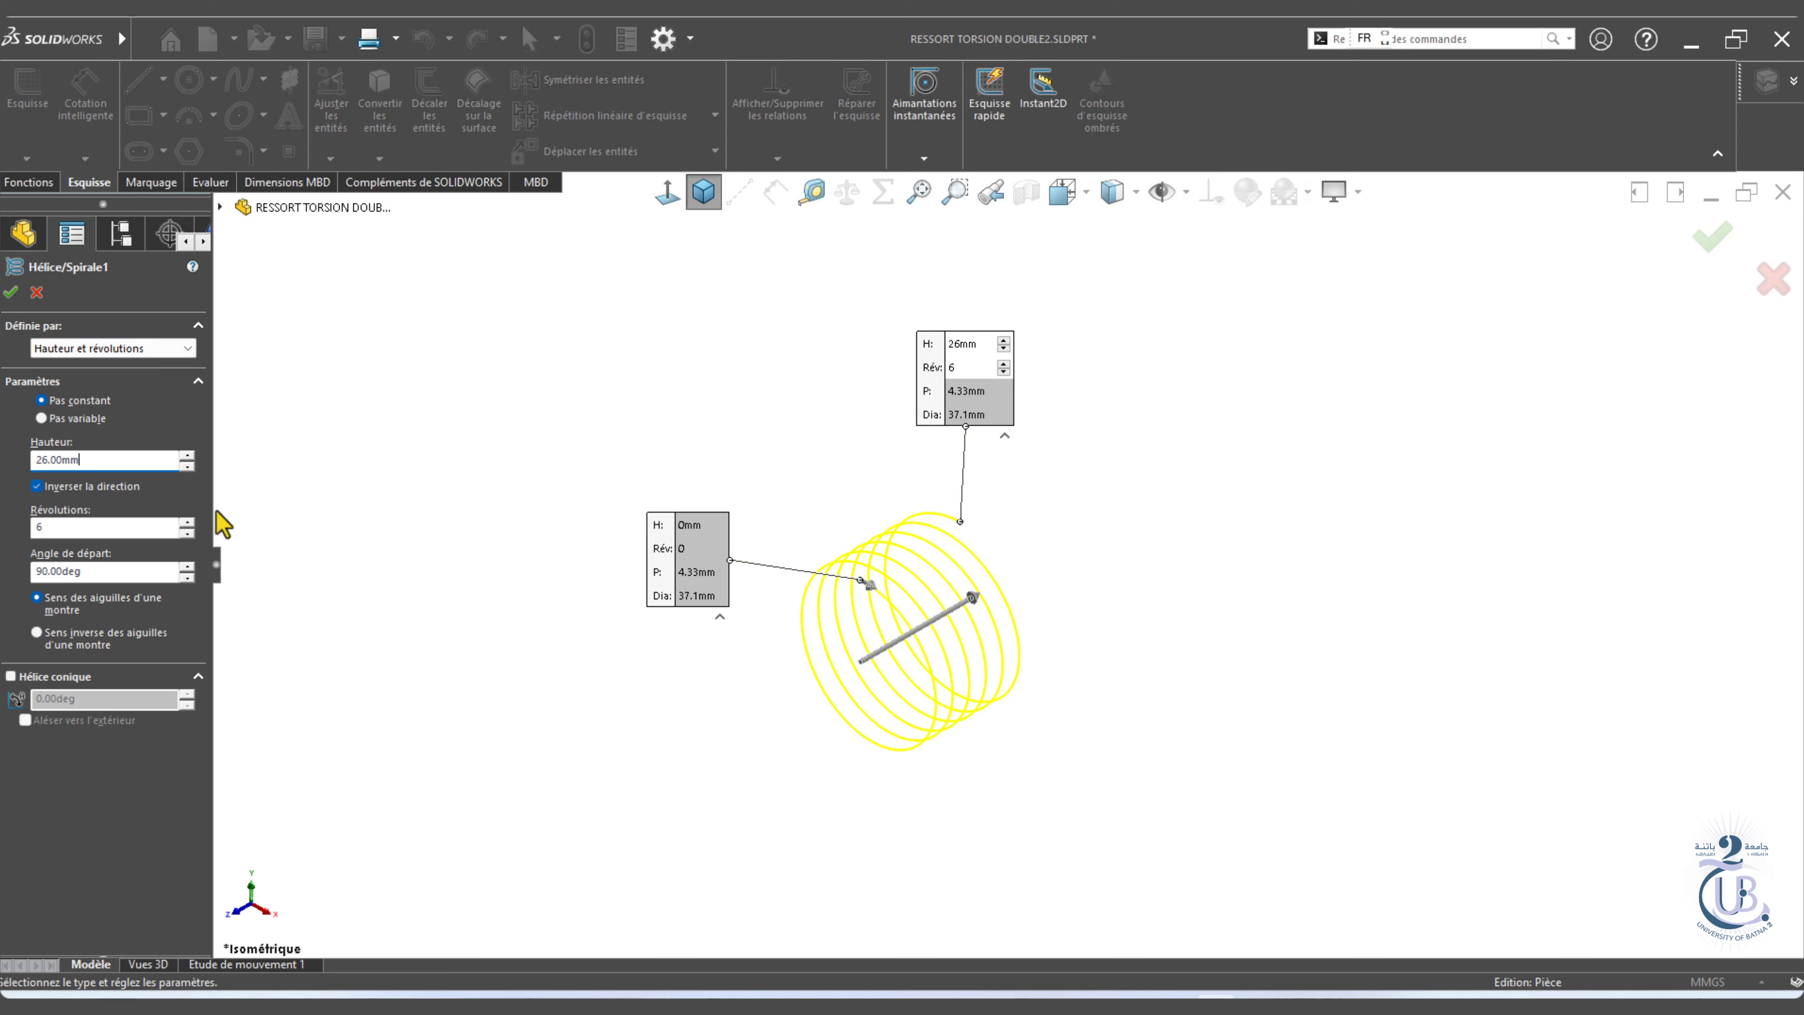
pyautogui.moveTo(82, 460); pyautogui.dragTo(33, 460)
pyautogui.click(69, 527)
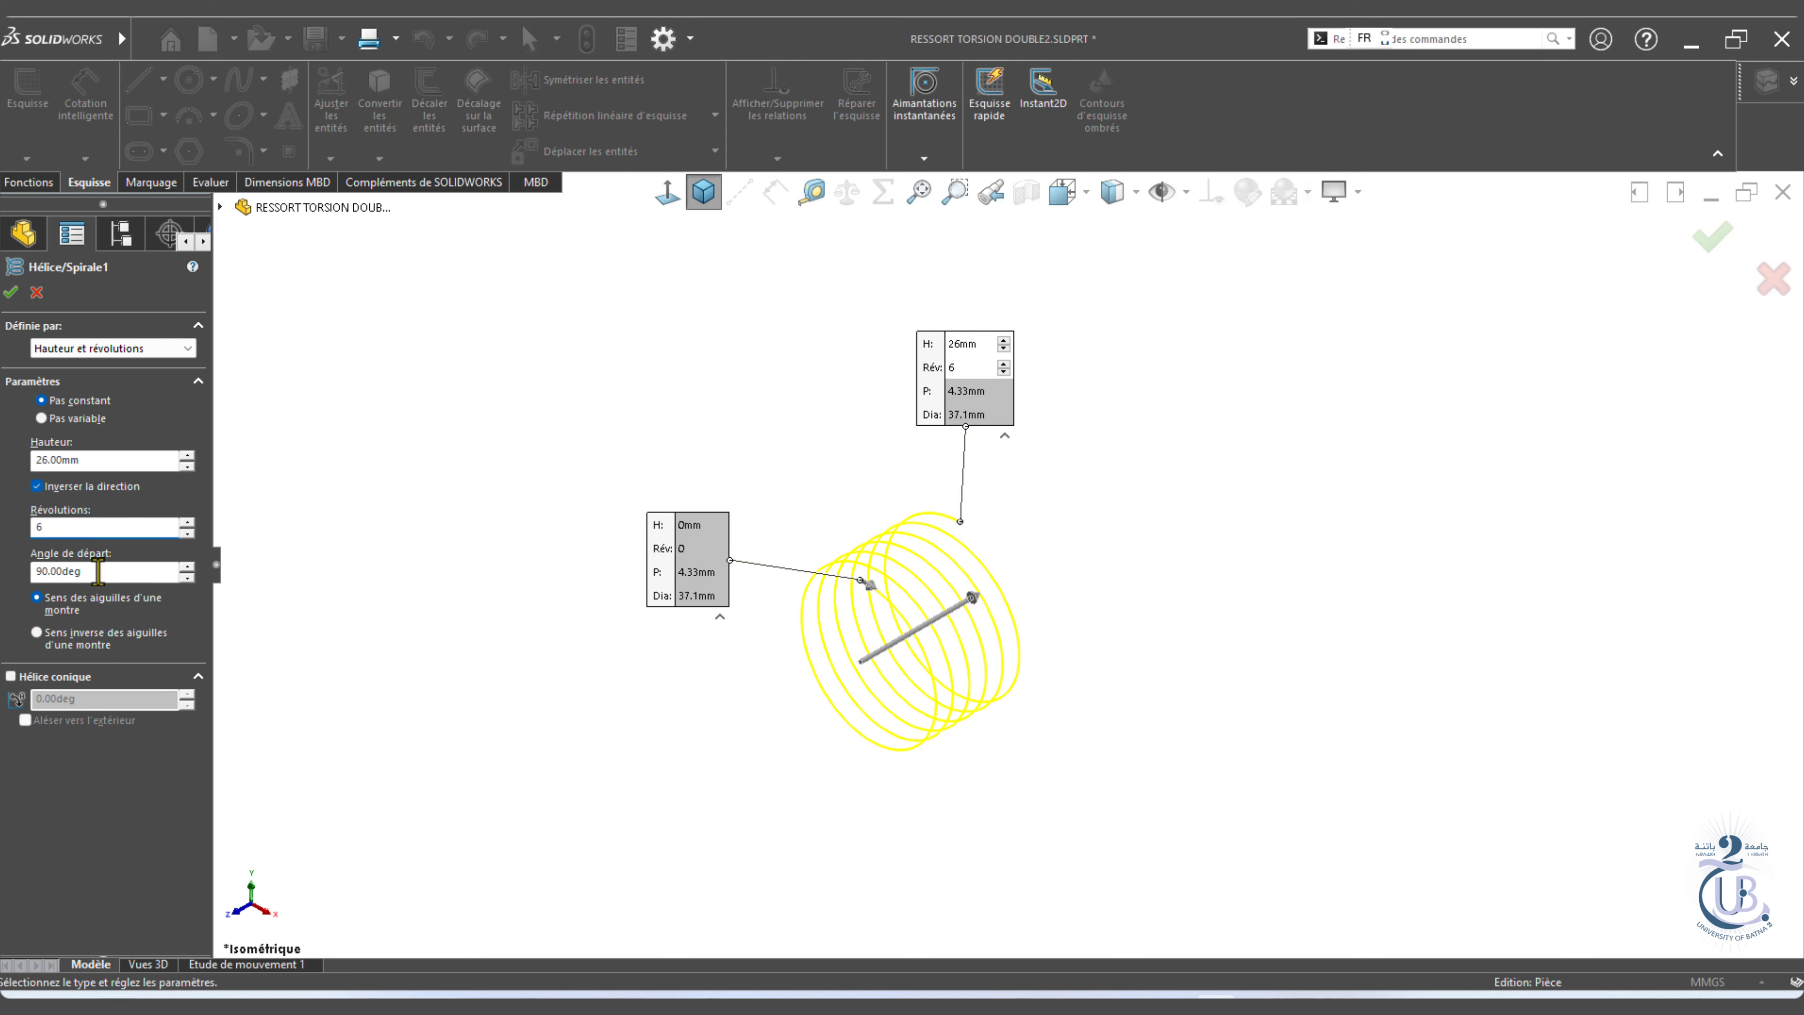
pyautogui.click(98, 571)
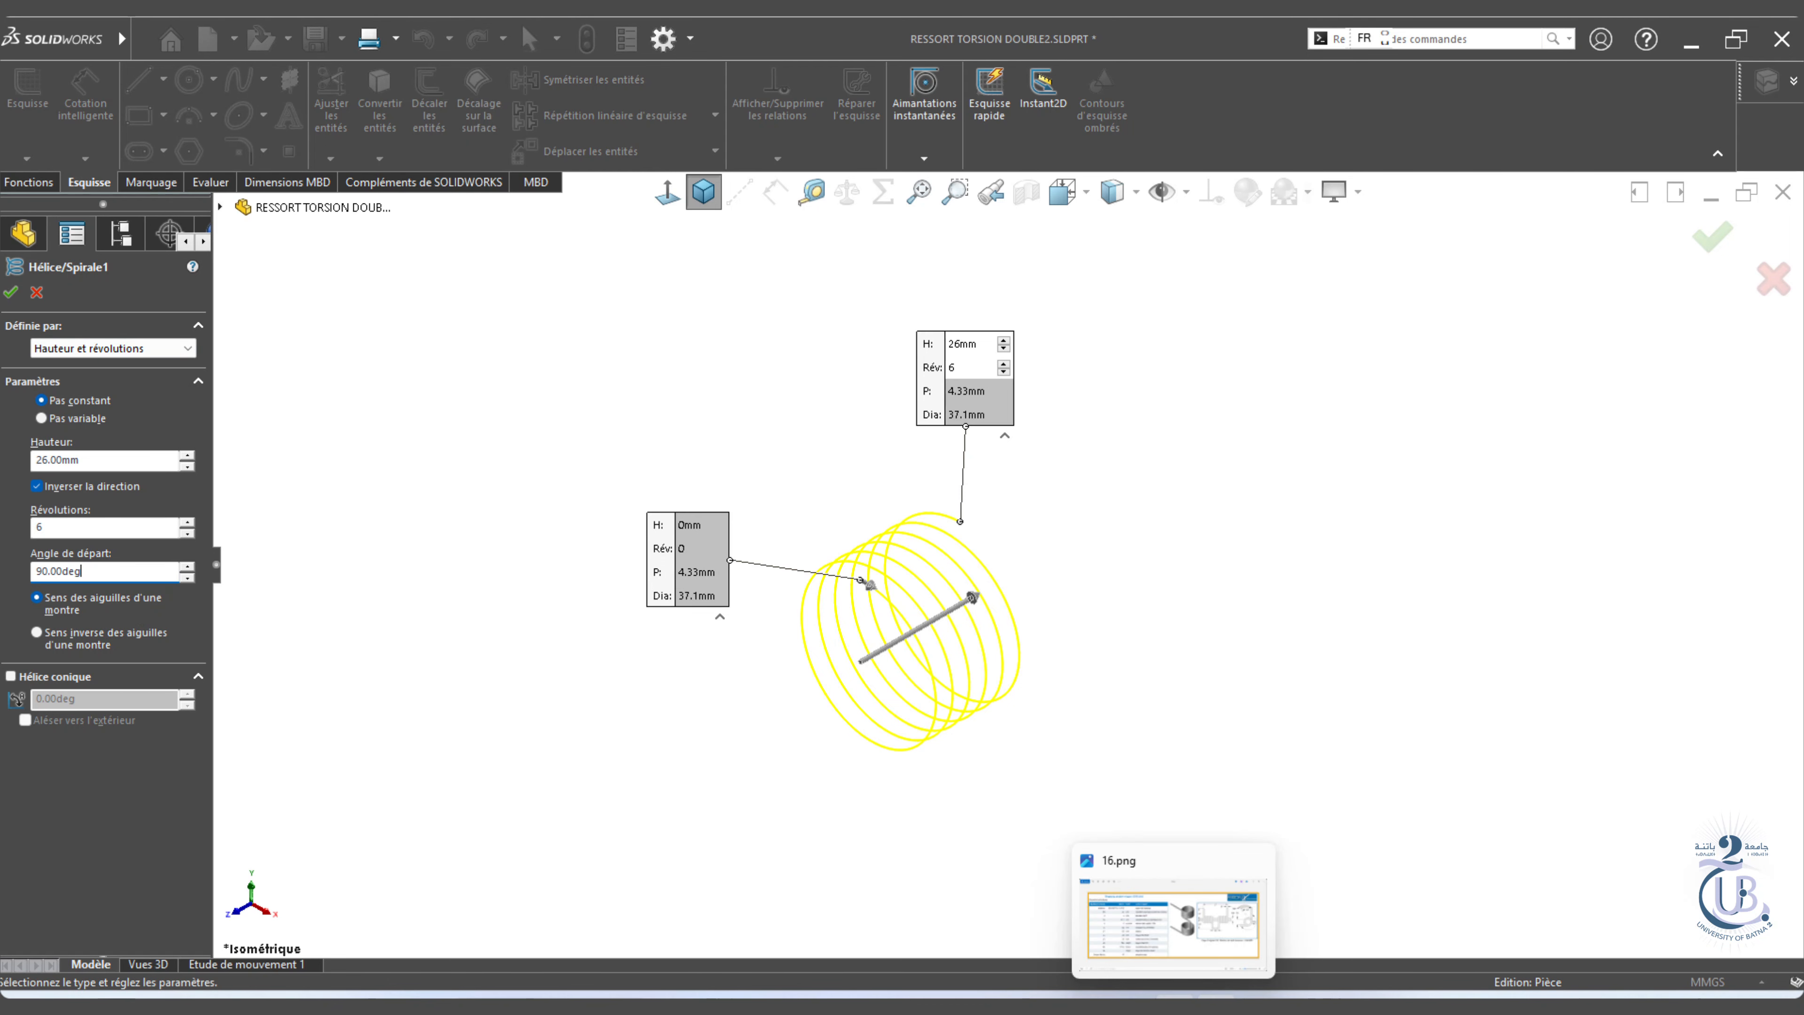
pyautogui.click(1174, 1005)
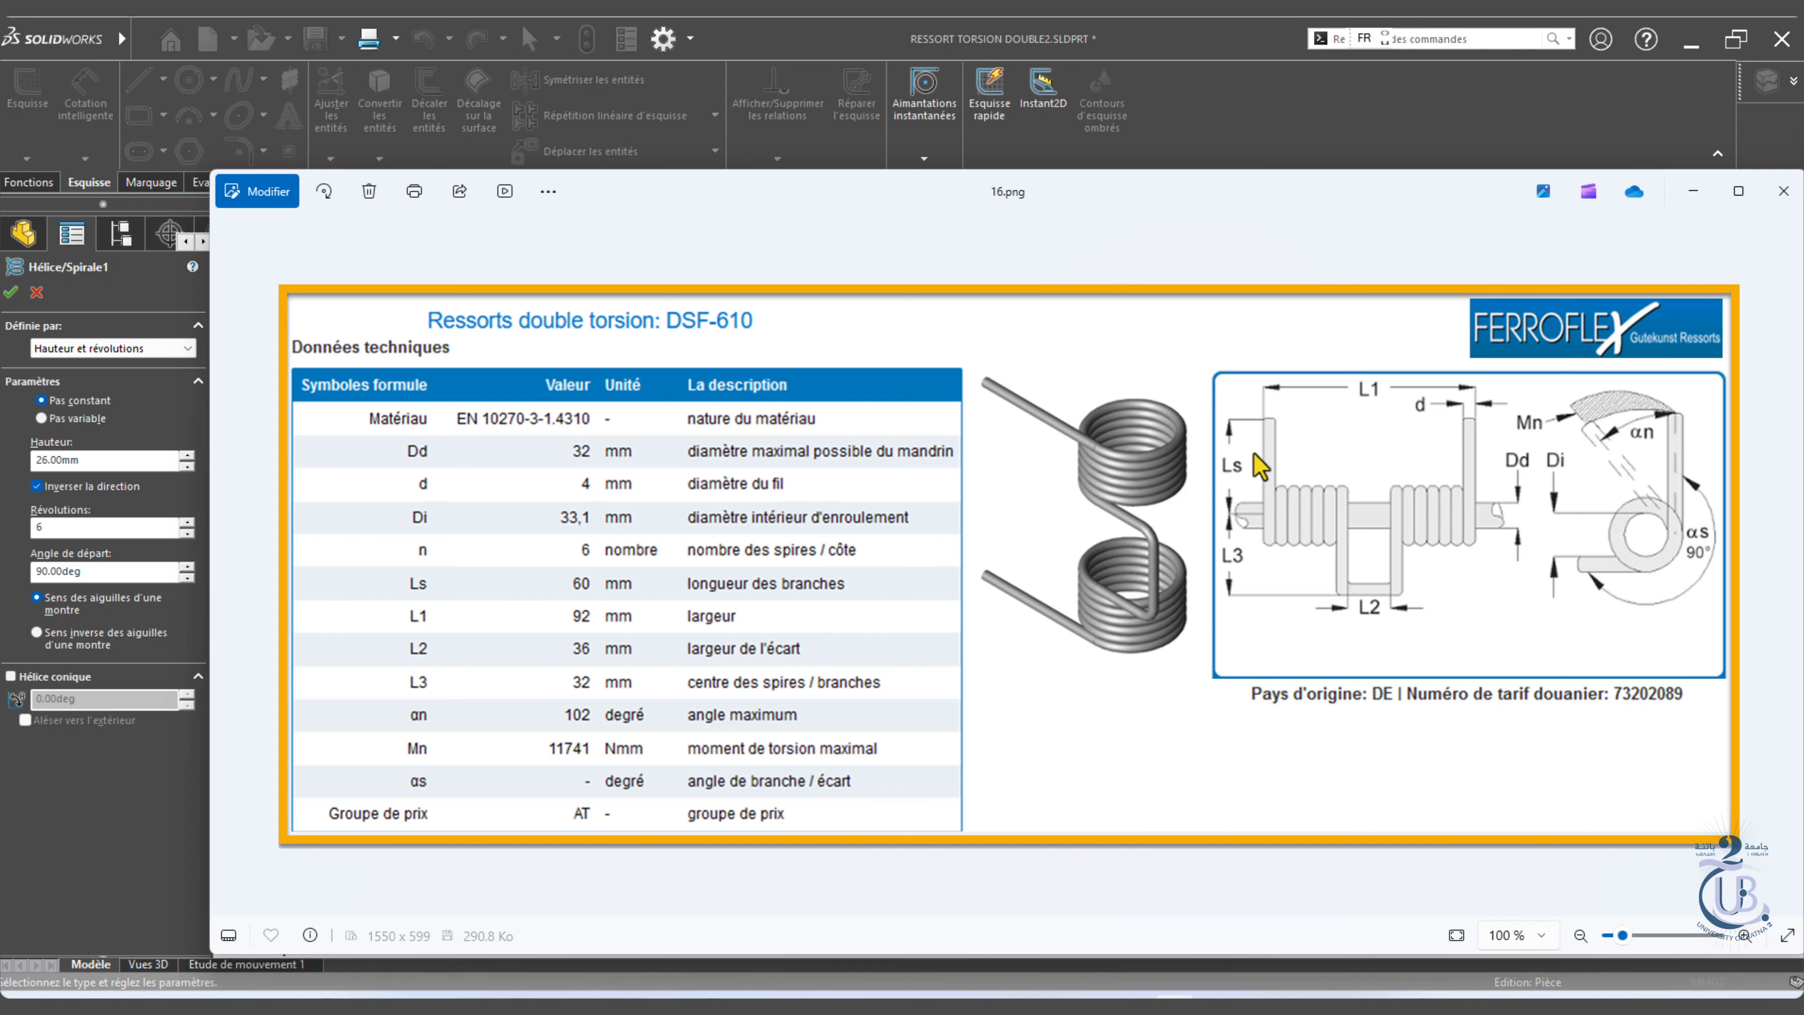
pyautogui.click(87, 460)
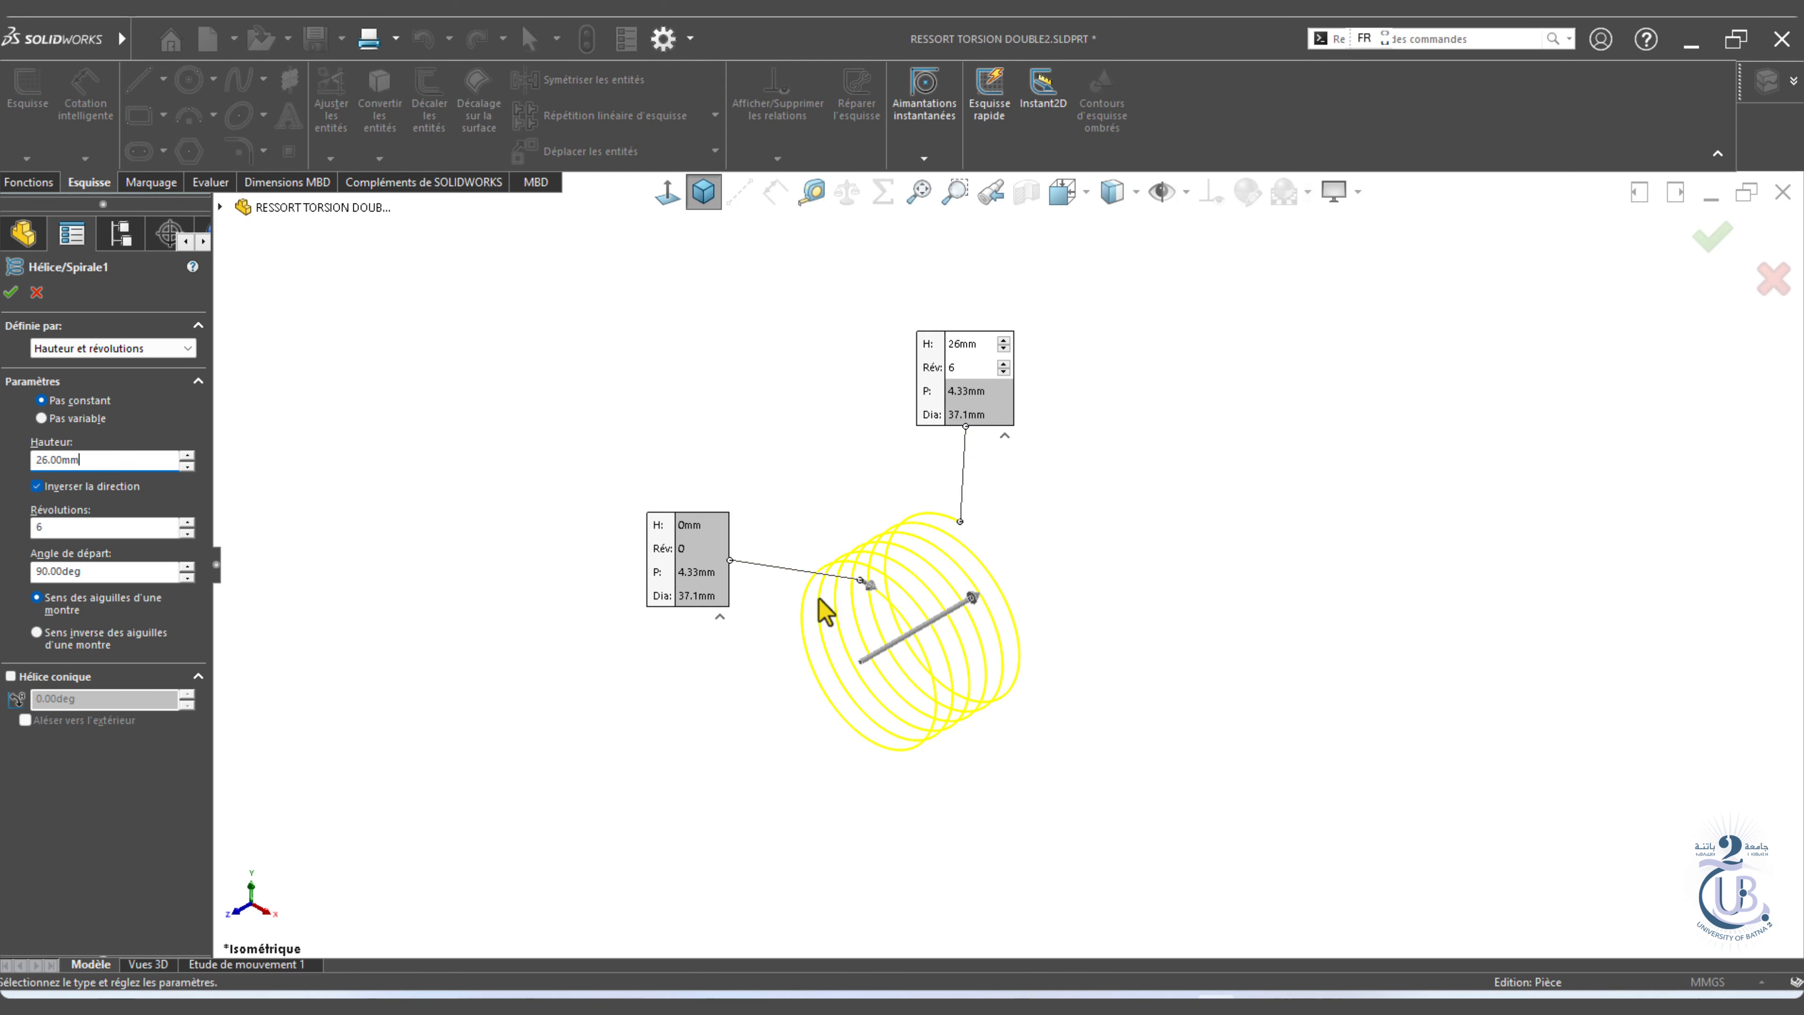
pyautogui.click(11, 292)
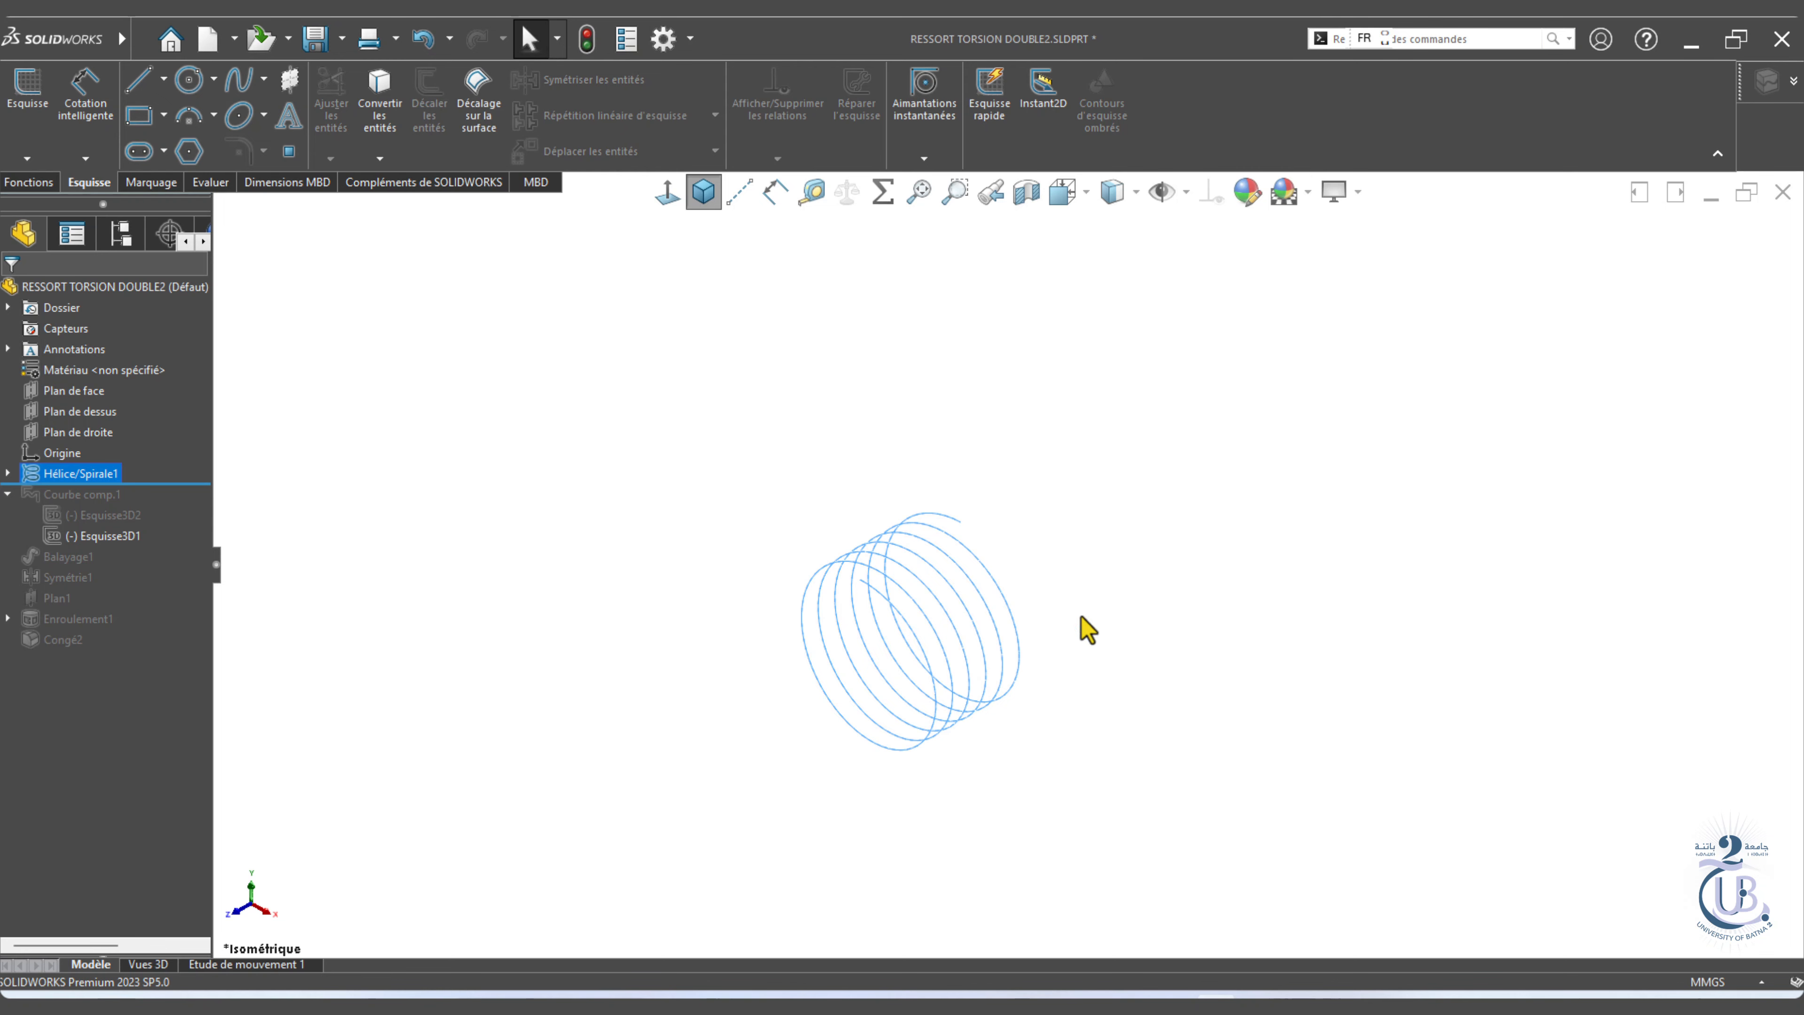
# Consult the spring datasheet again and highlight the 3D sketches of the legs at the ends of the helix.
pyautogui.click(1174, 997)
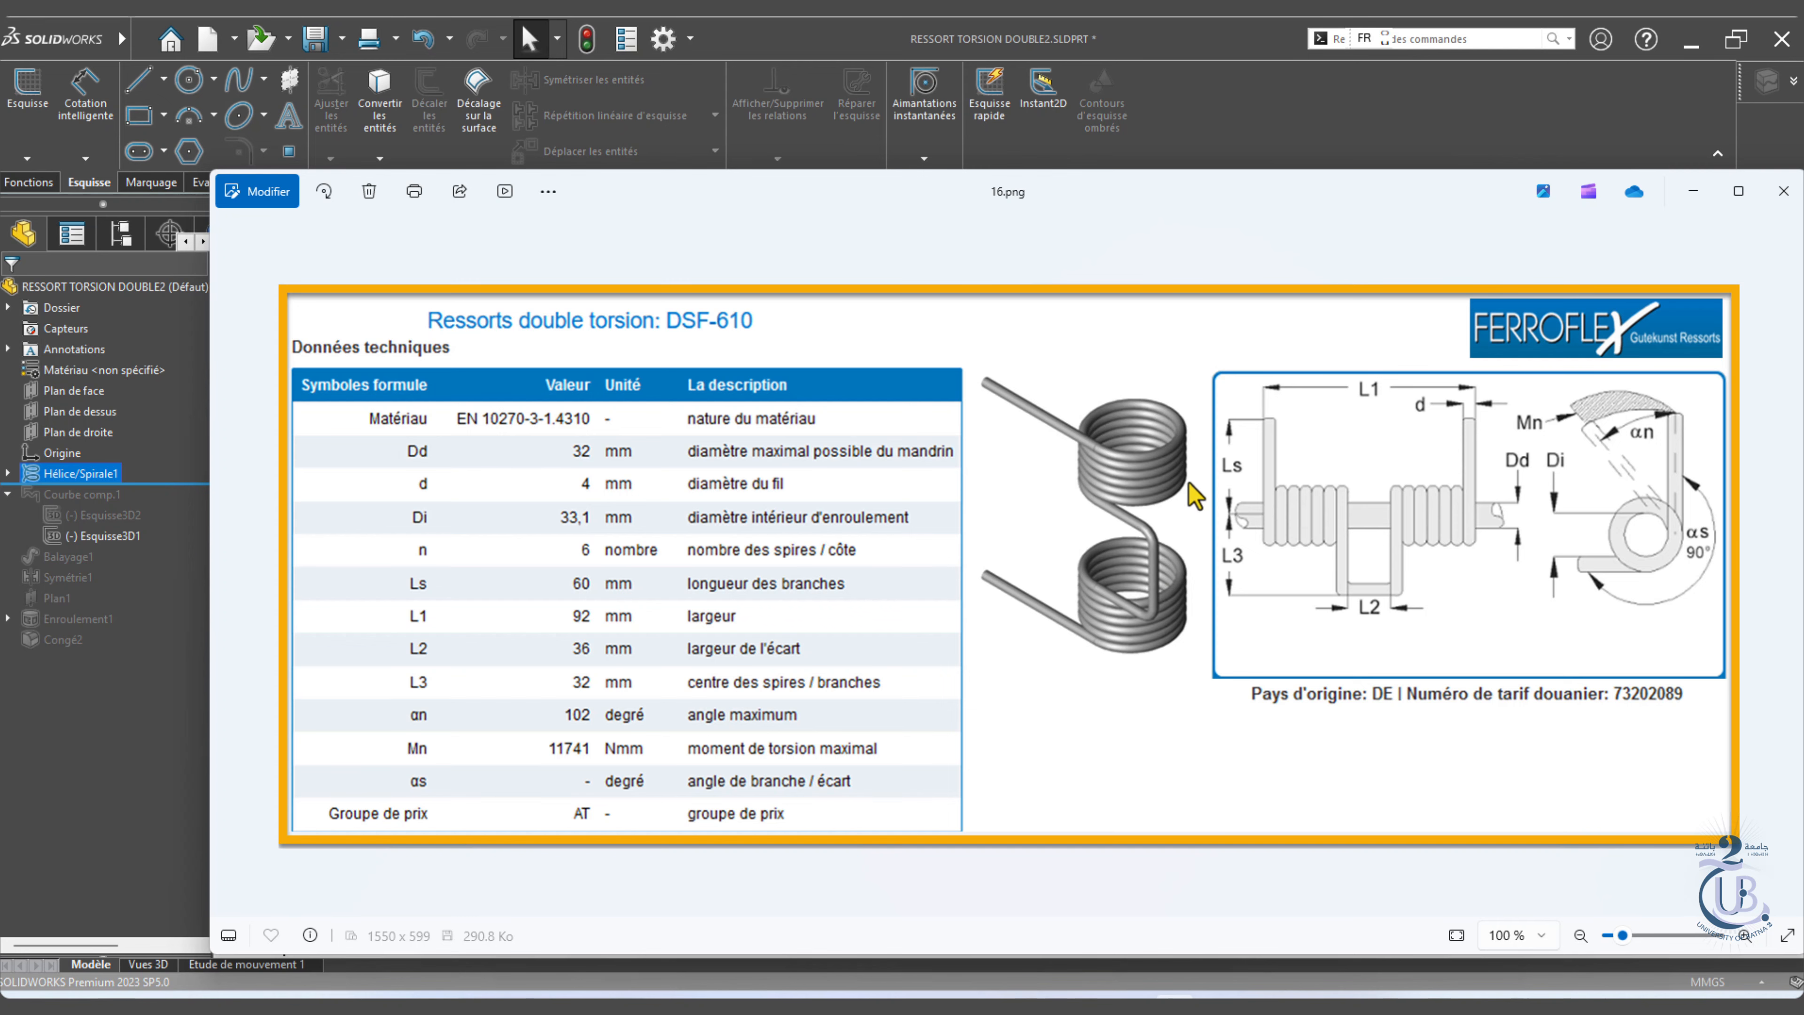
pyautogui.click(57, 489)
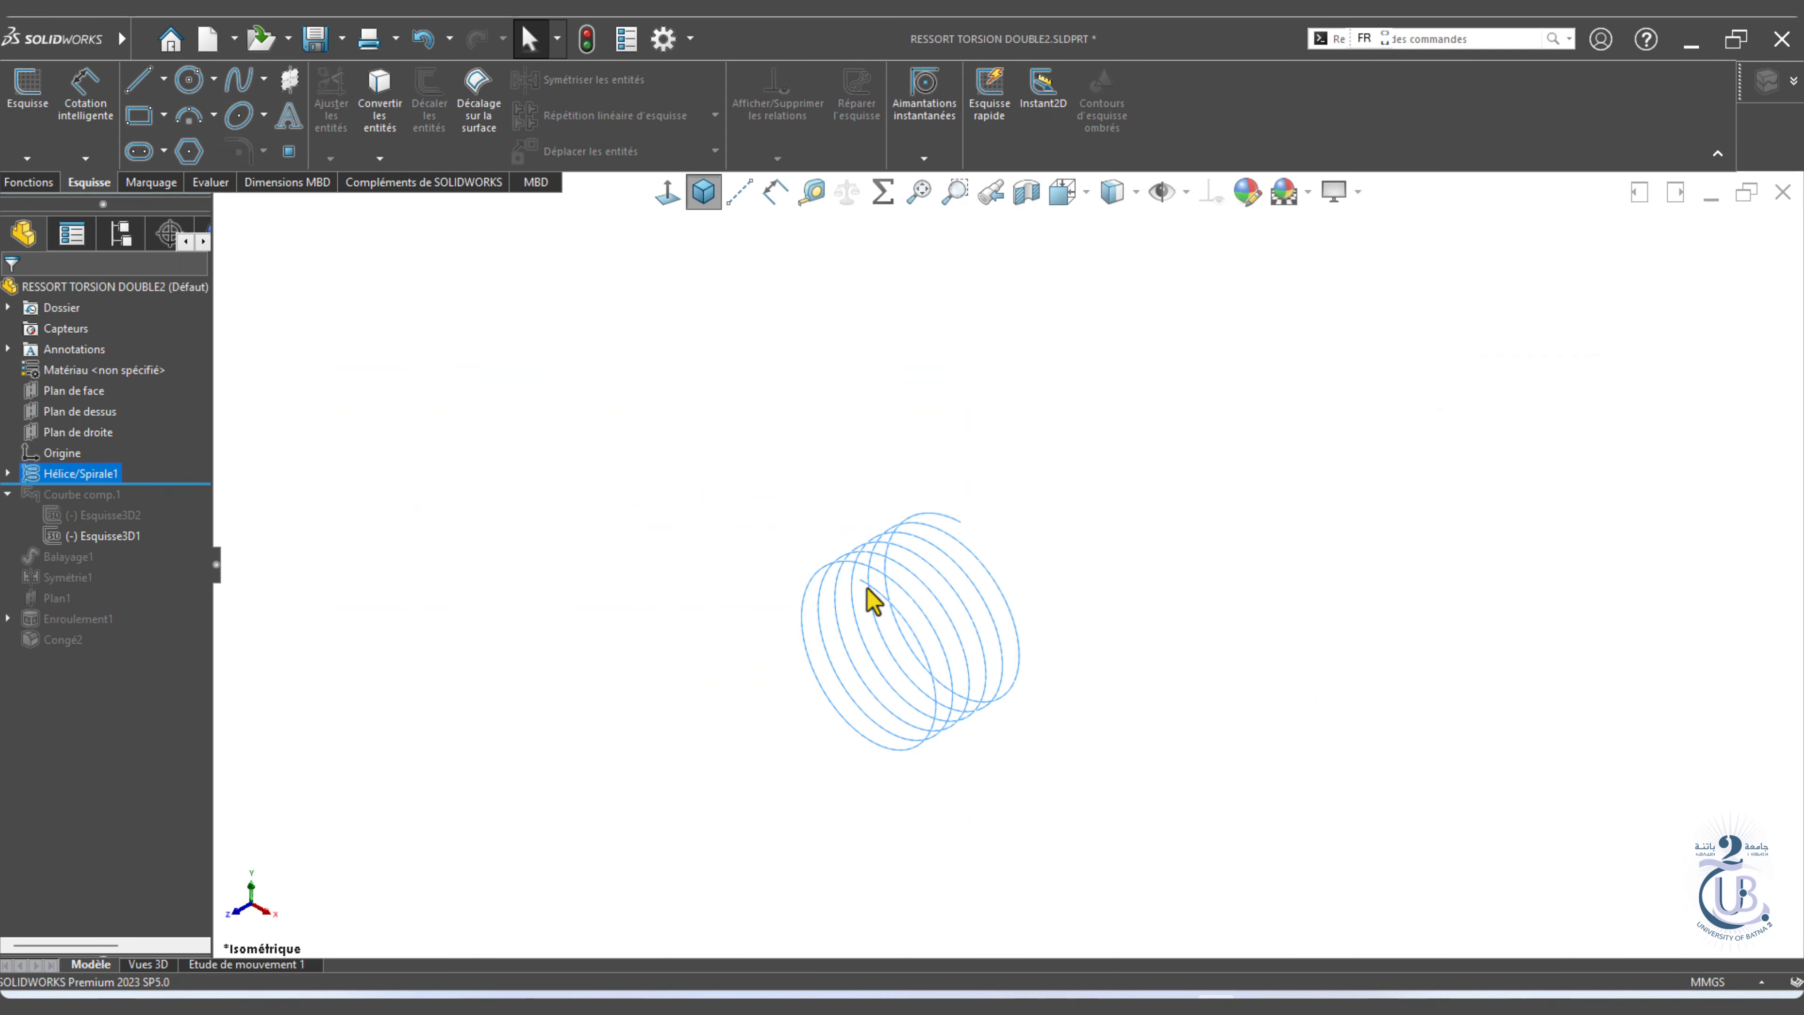
pyautogui.click(111, 538)
pyautogui.click(130, 507)
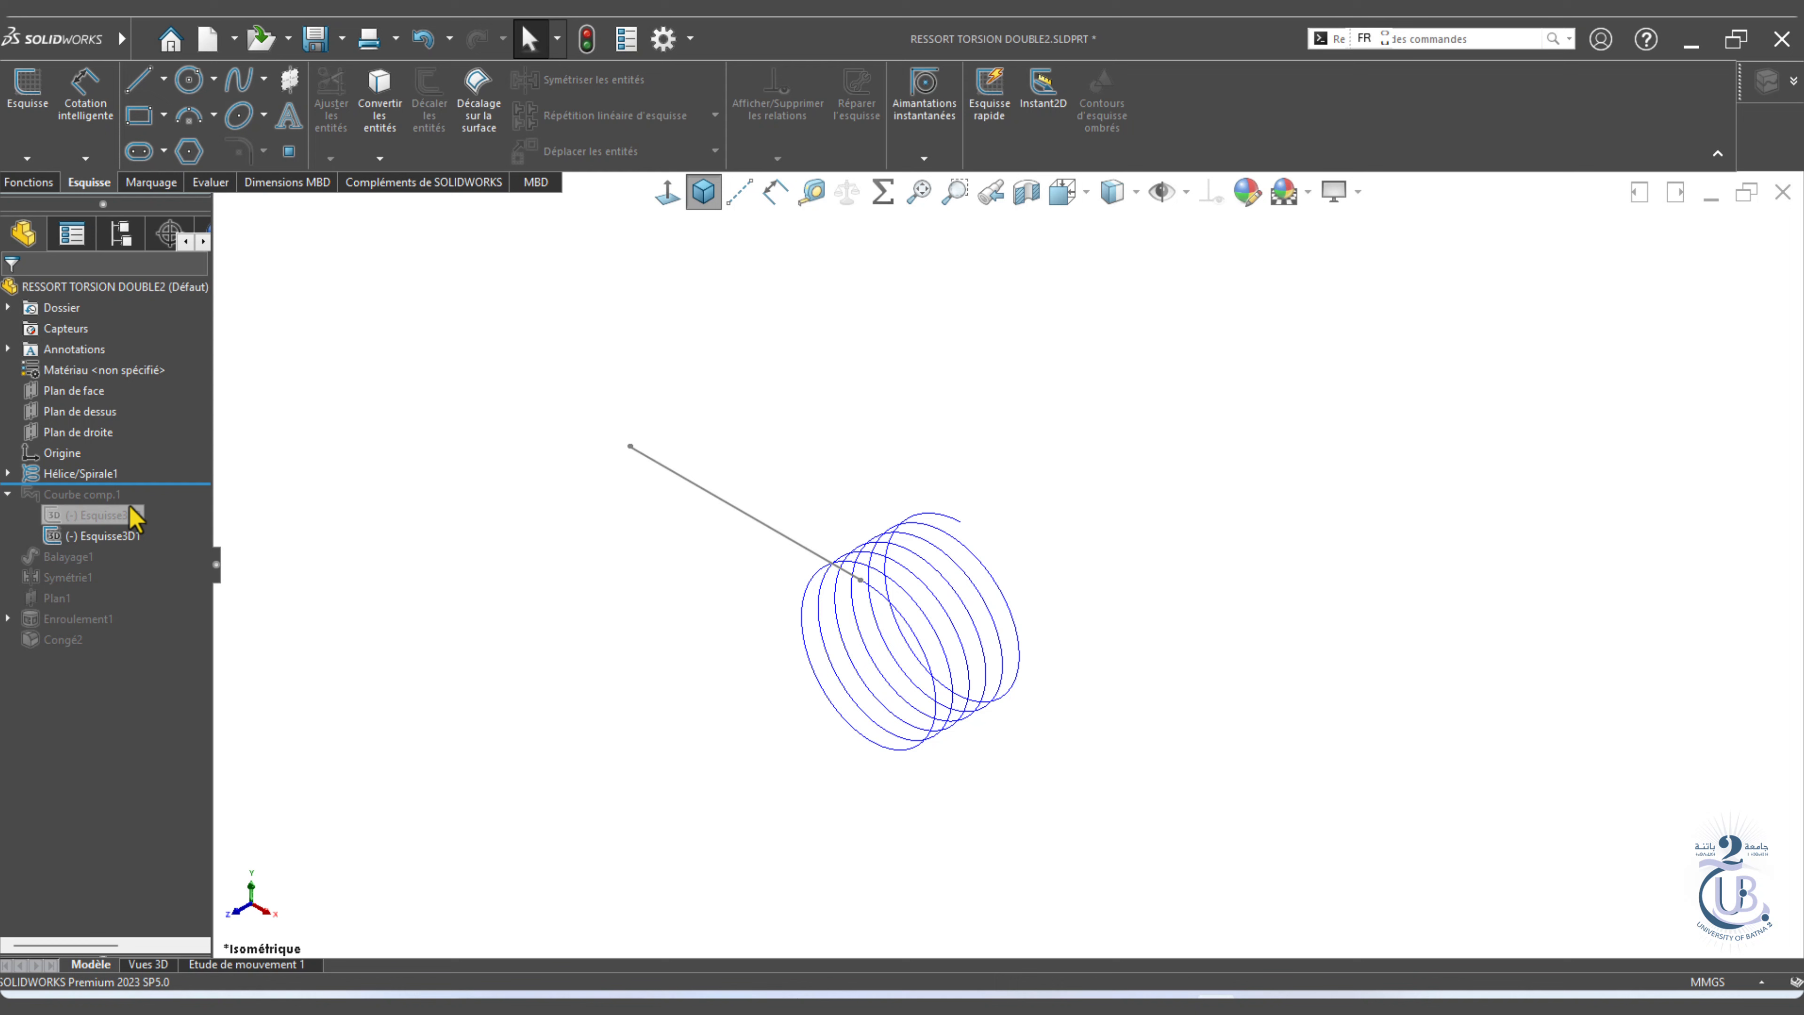
pyautogui.click(117, 537)
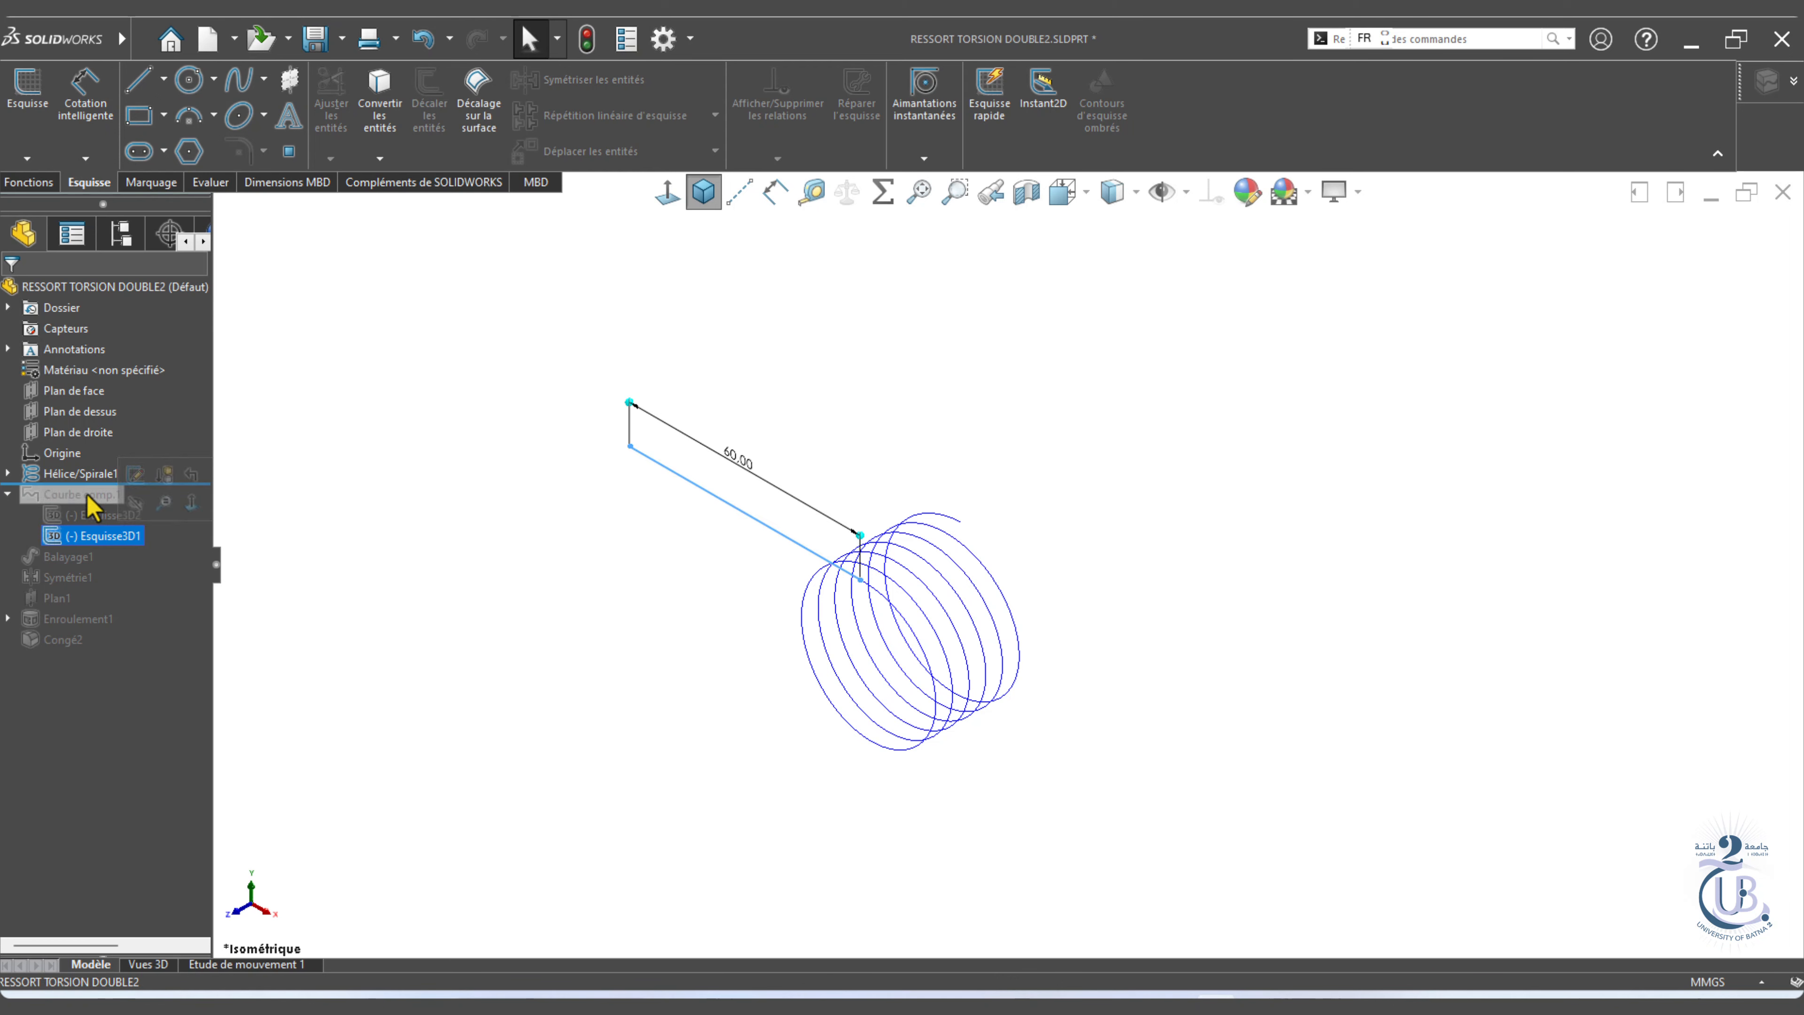
# Roll the model forward past the composite curve and check the straight leg's 3D sketch against the datasheet.
pyautogui.moveTo(95, 498); pyautogui.dragTo(113, 543)
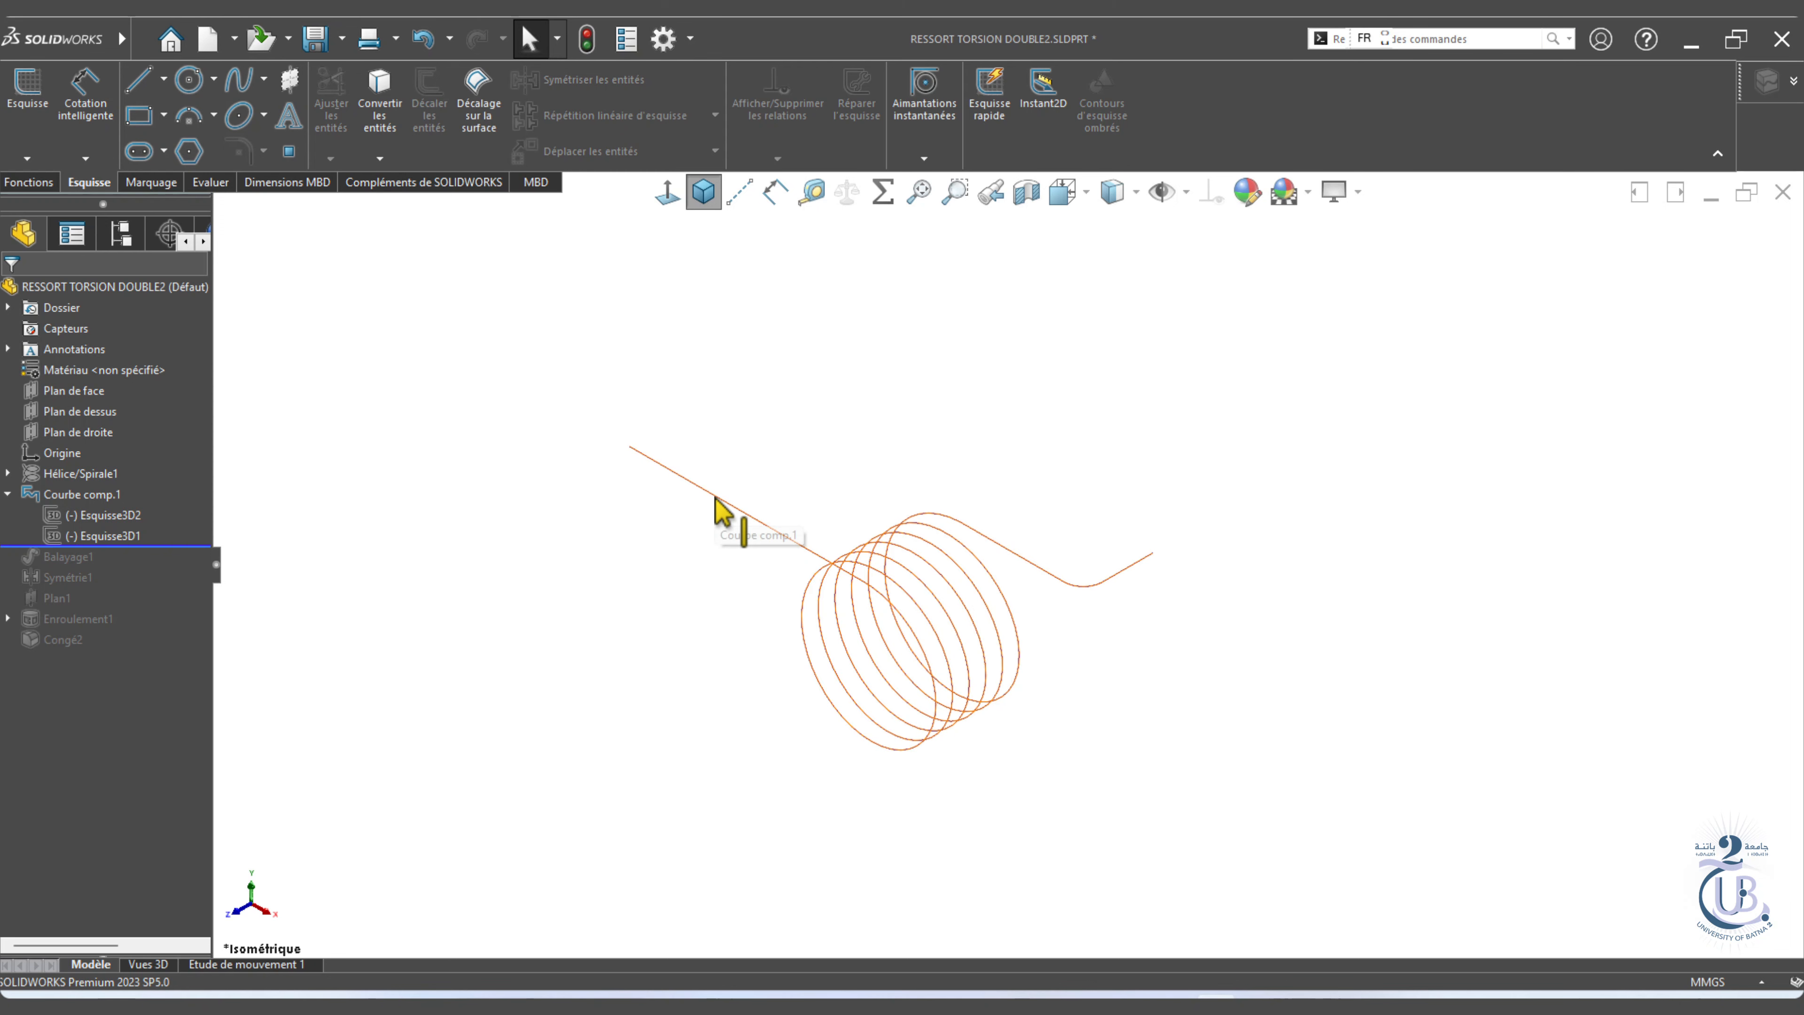
pyautogui.click(114, 536)
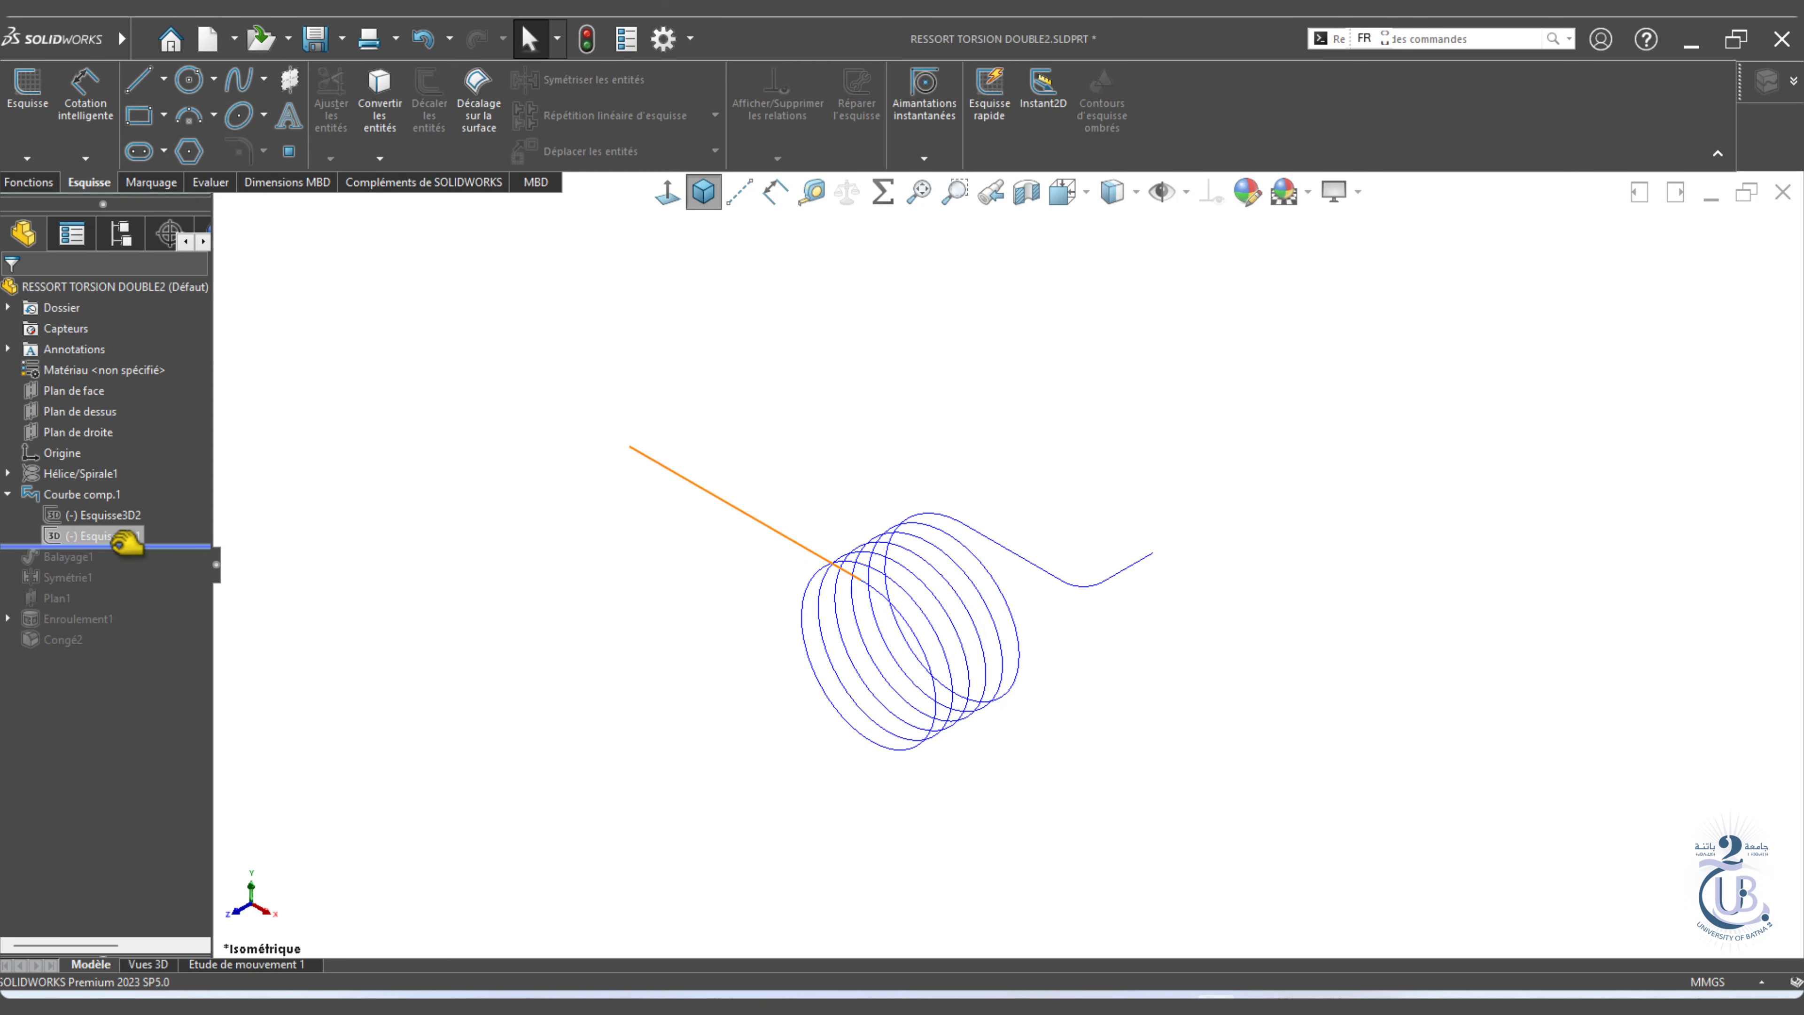
pyautogui.click(131, 489)
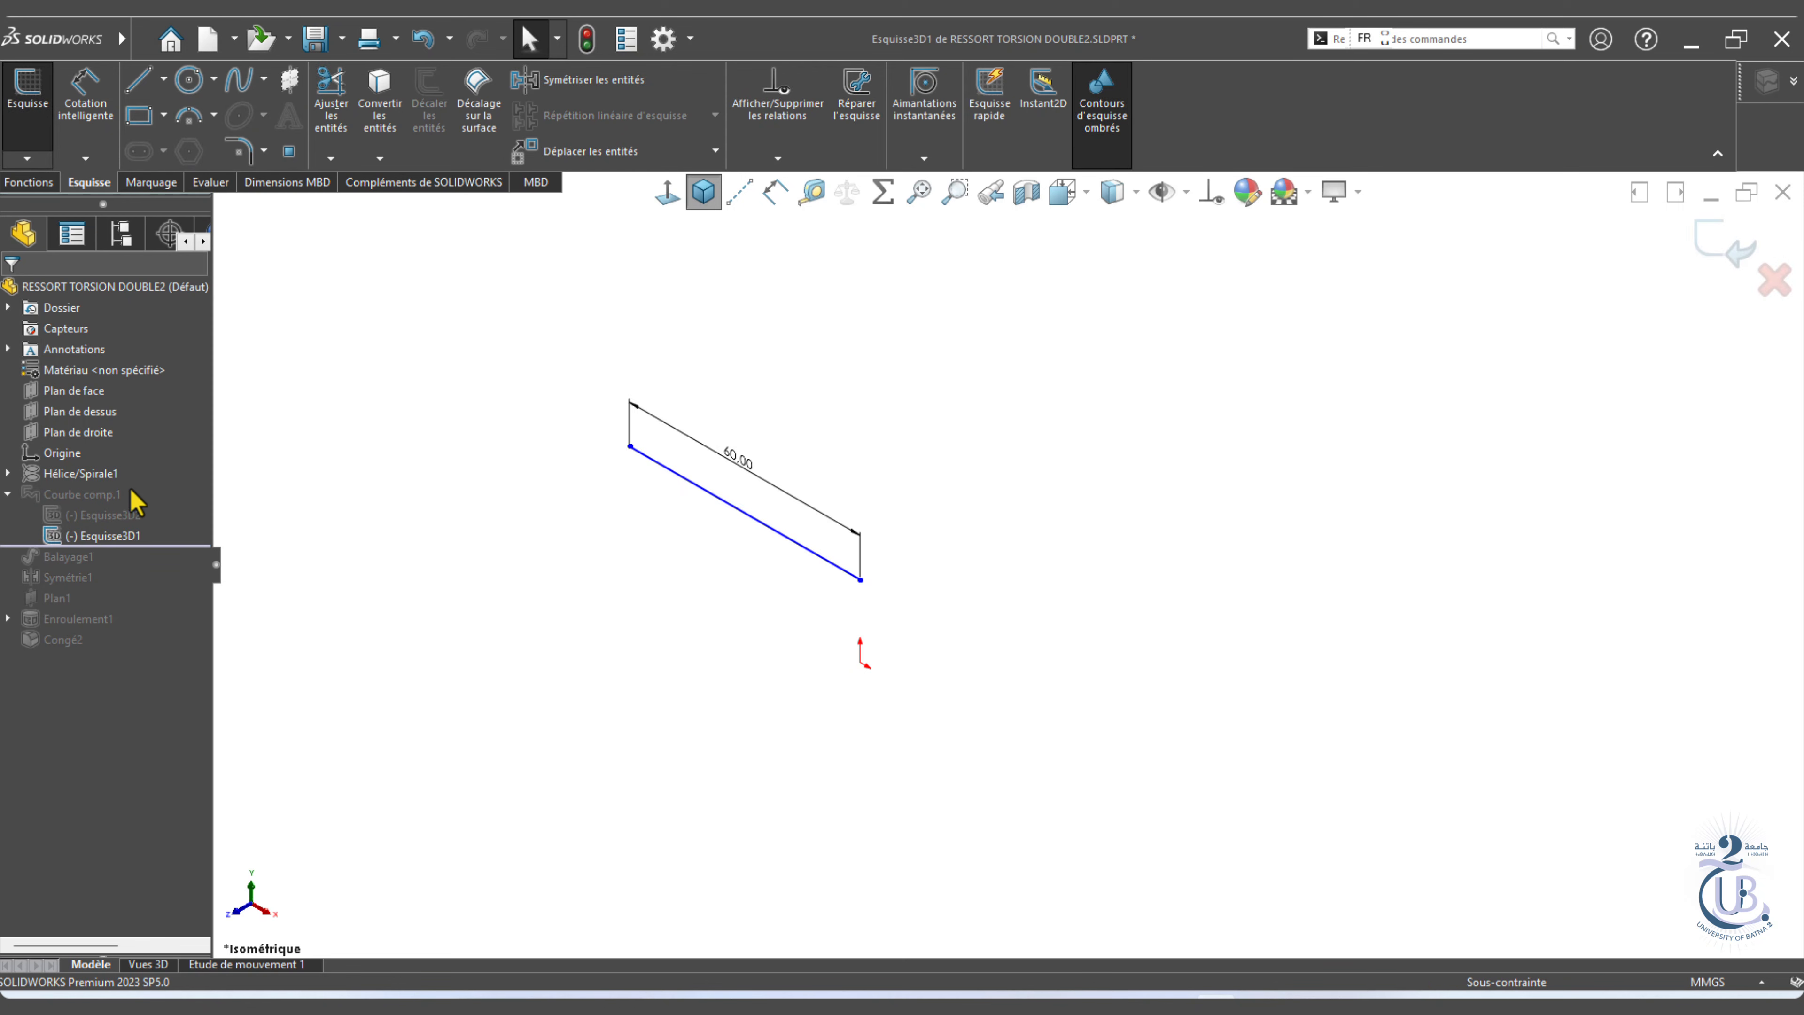
pyautogui.click(1175, 998)
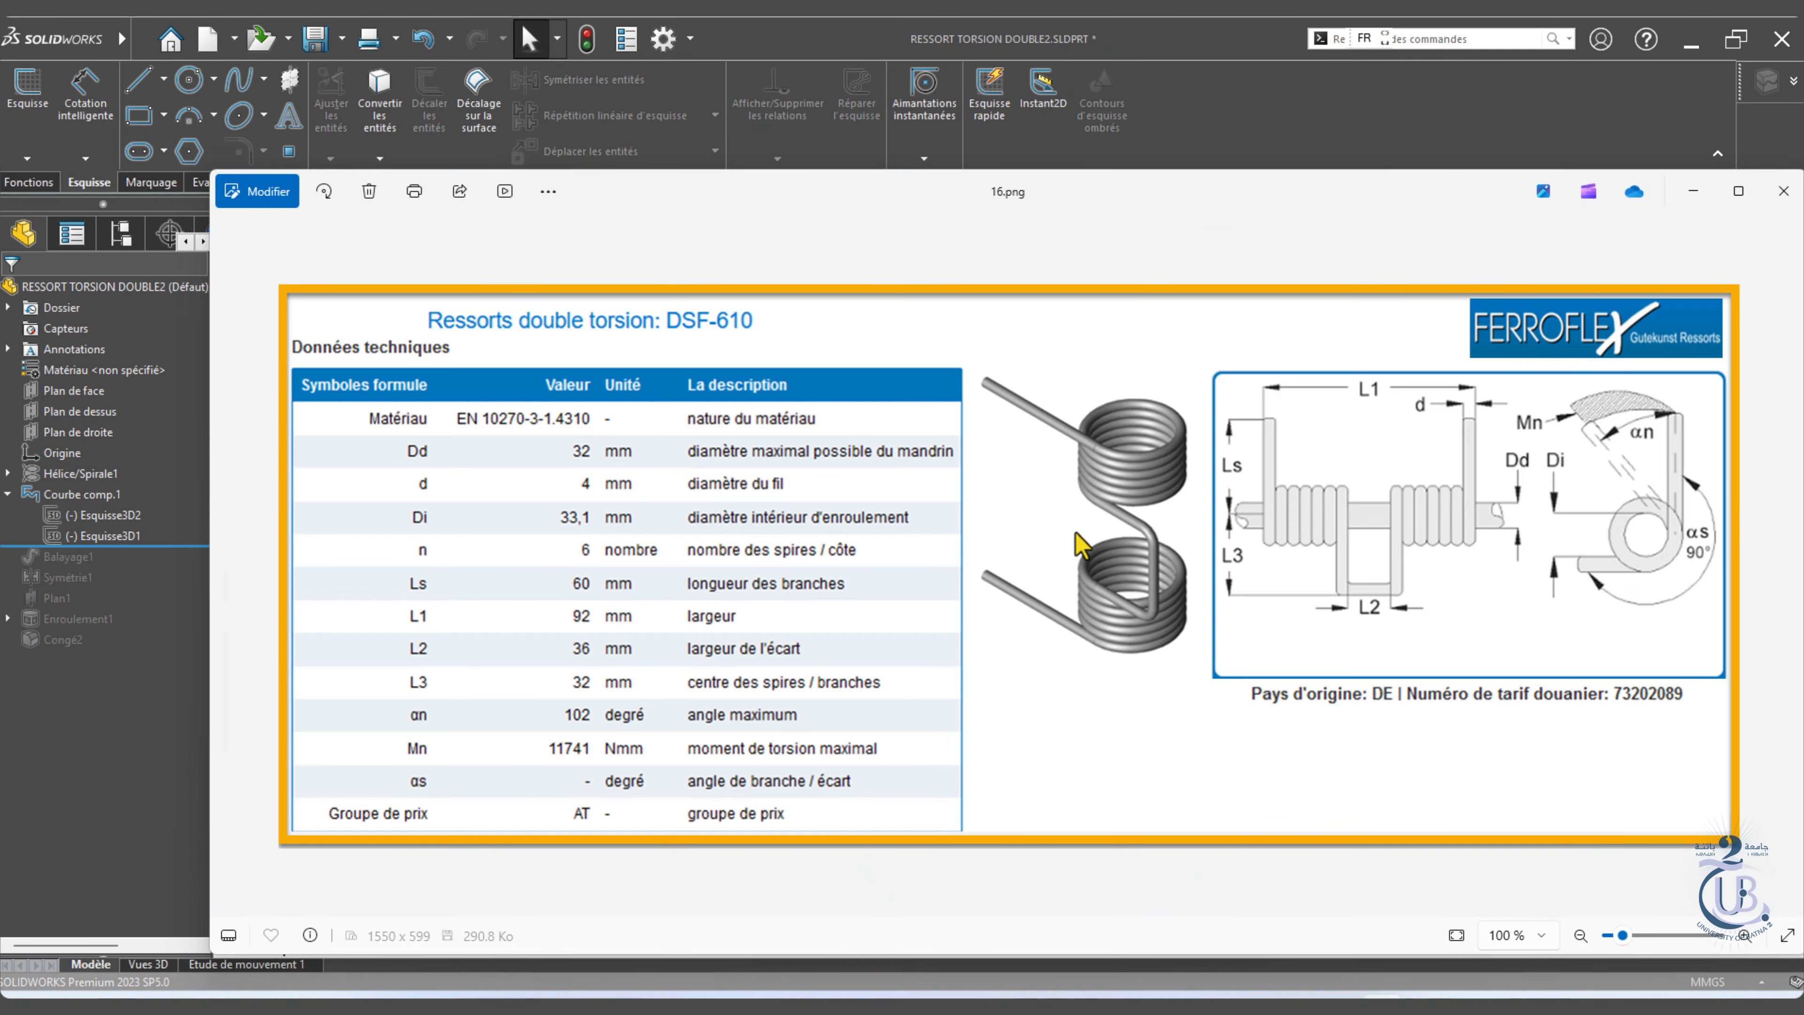
pyautogui.click(1192, 991)
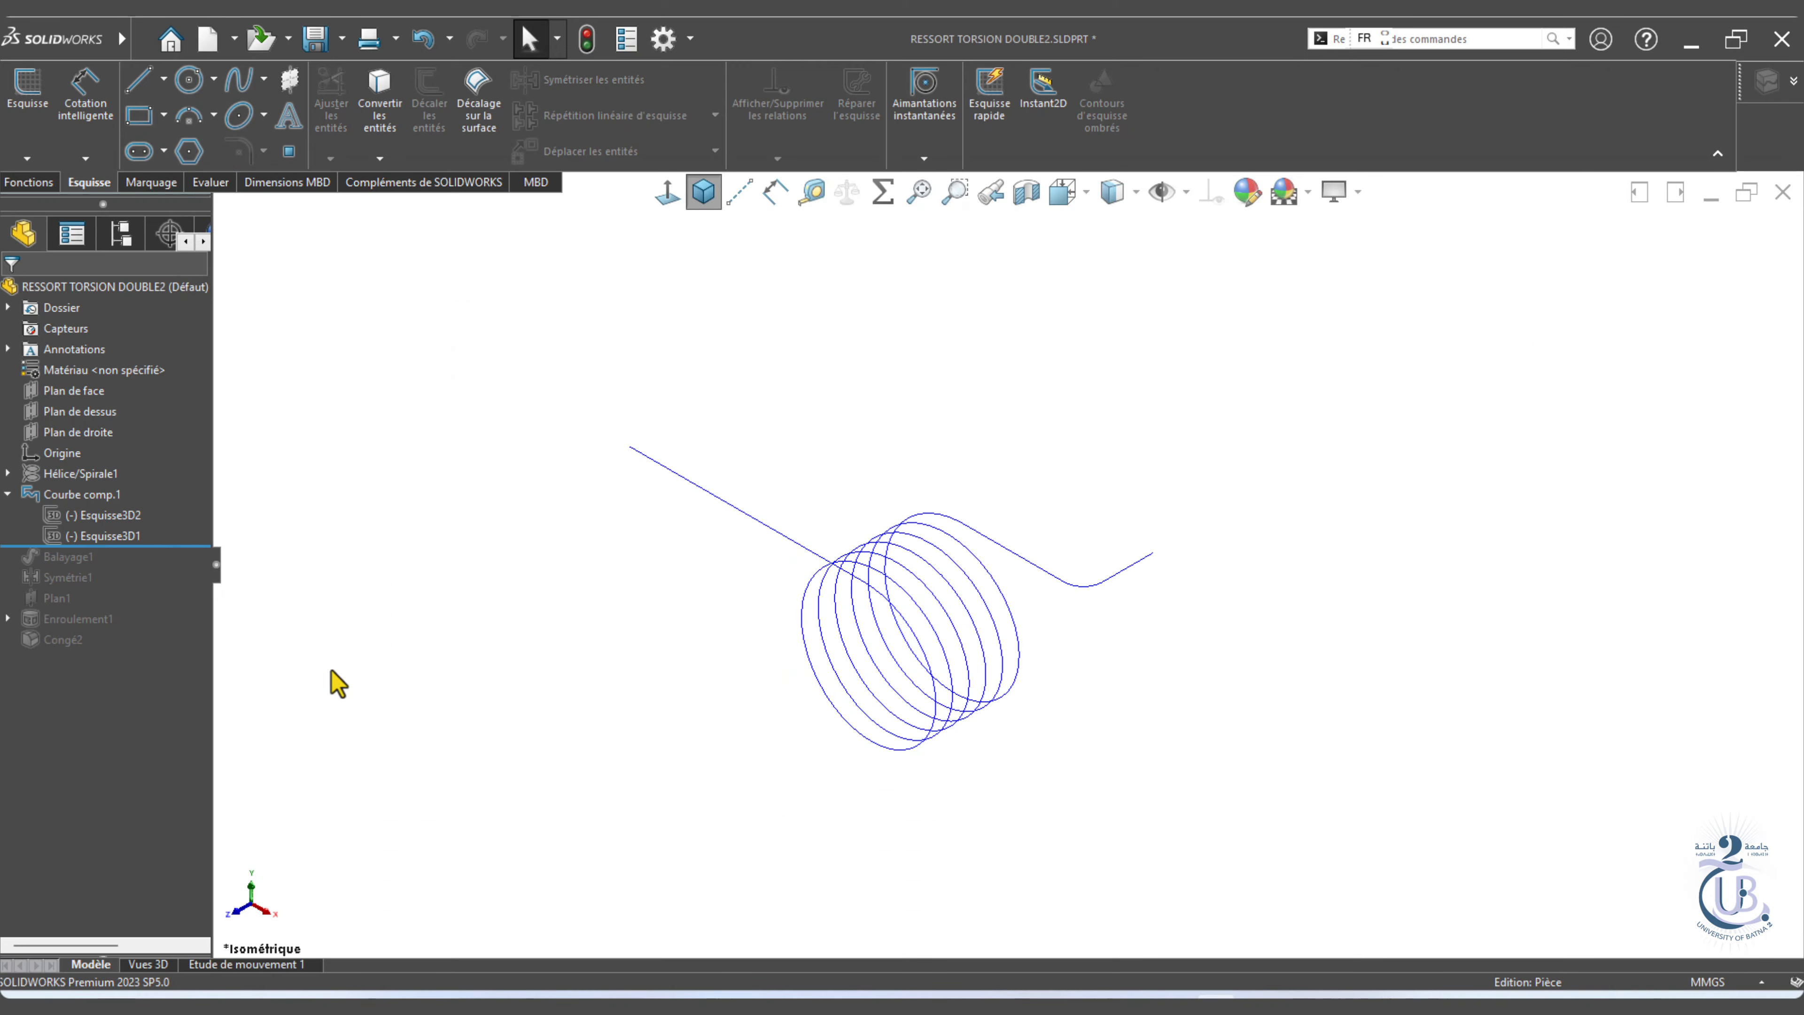
# Roll the model forward past the sweep and review its circular profile and composite curve path, accepting the definition.
pyautogui.rightClick(61, 581)
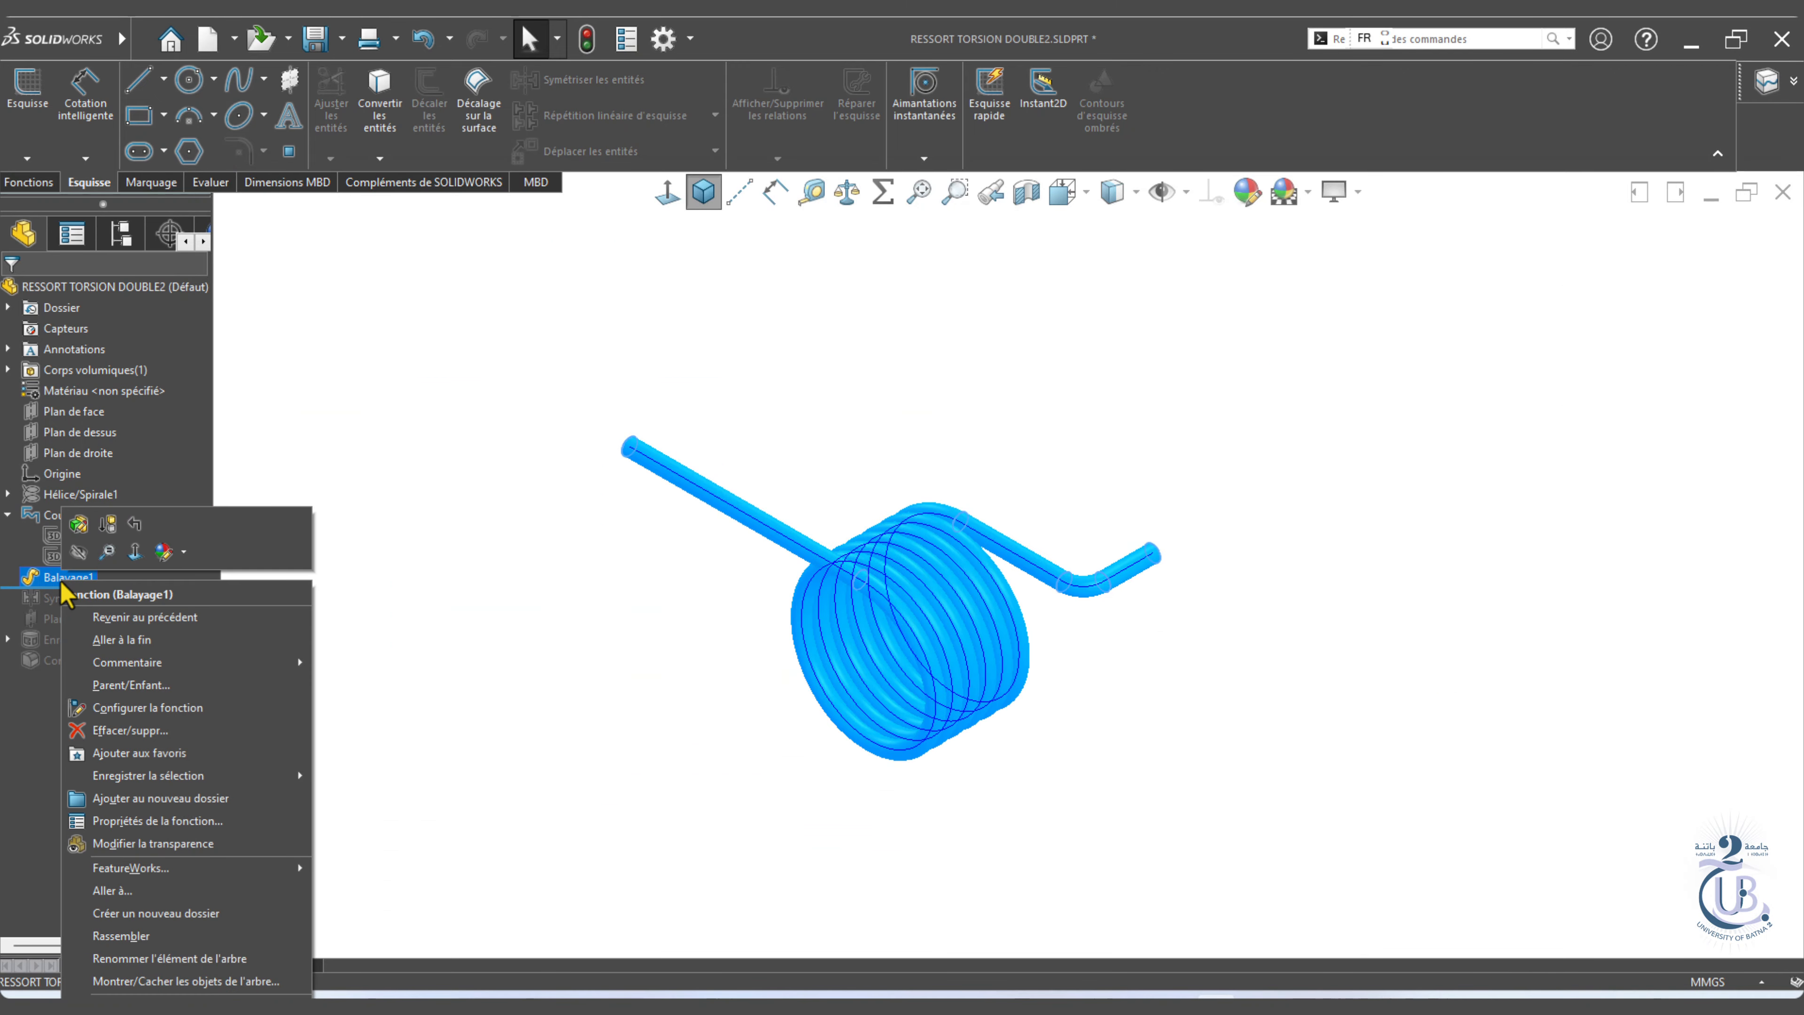
pyautogui.click(82, 524)
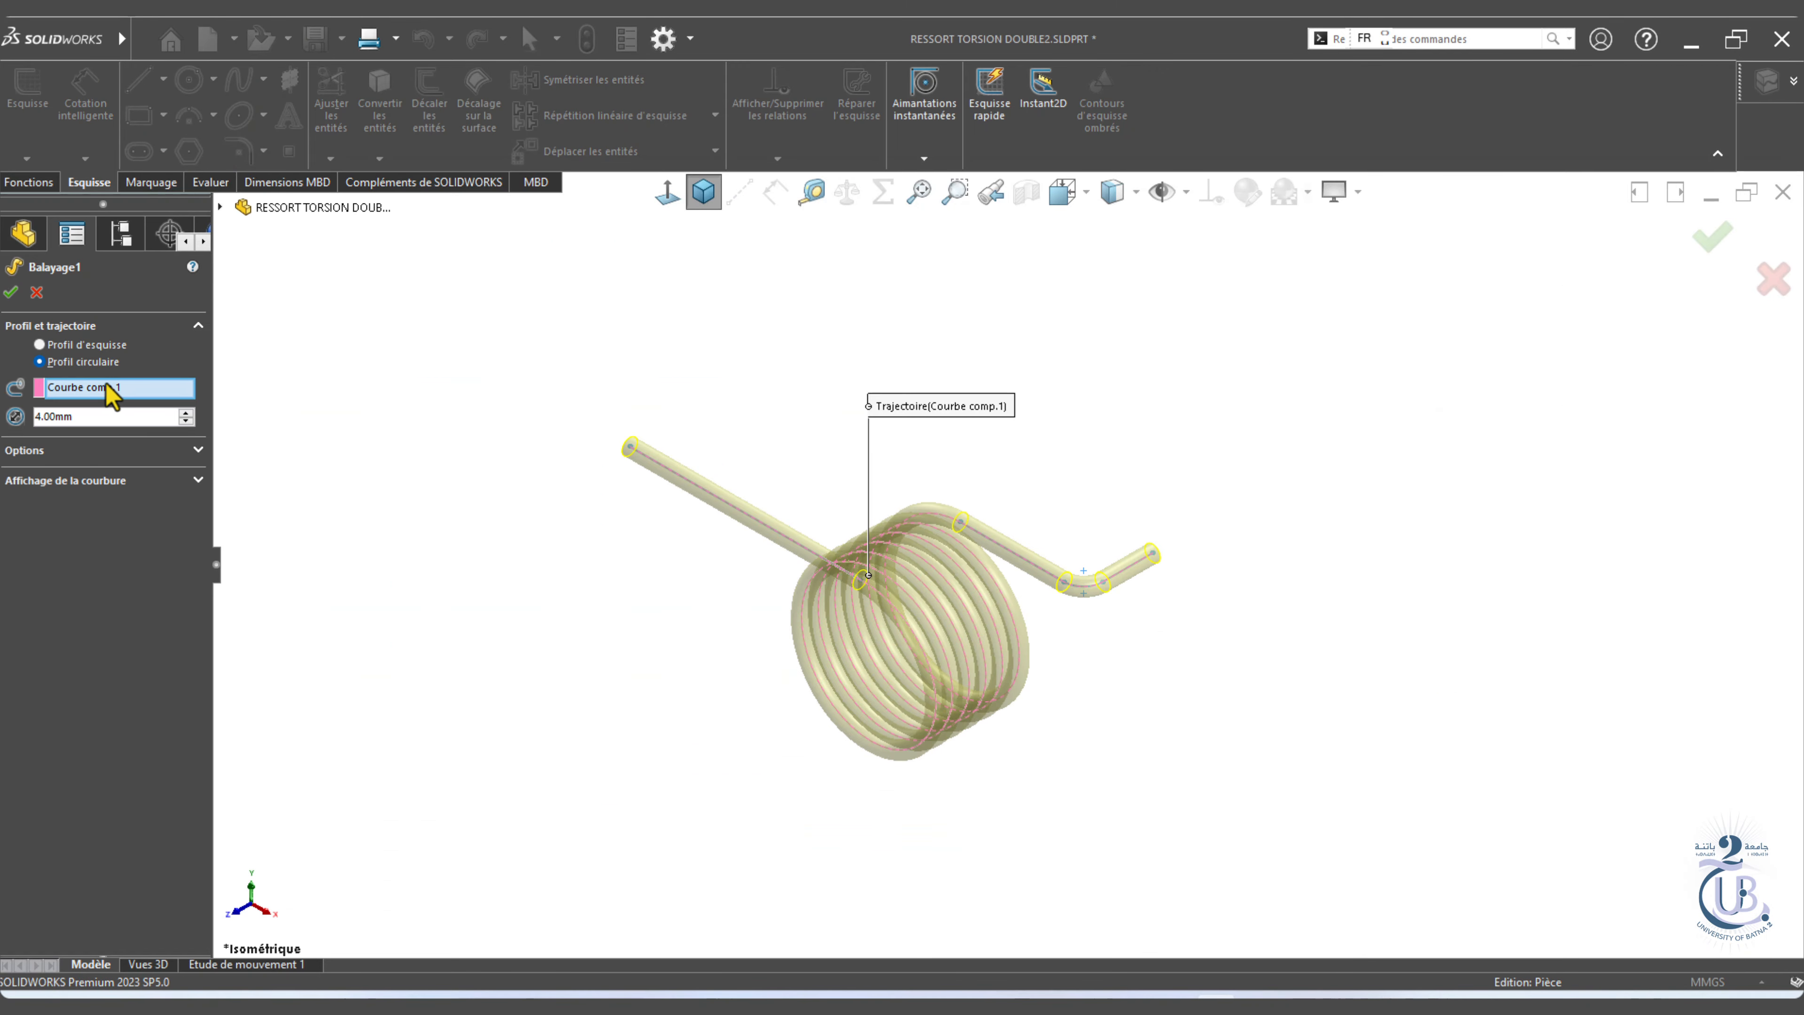
pyautogui.click(11, 292)
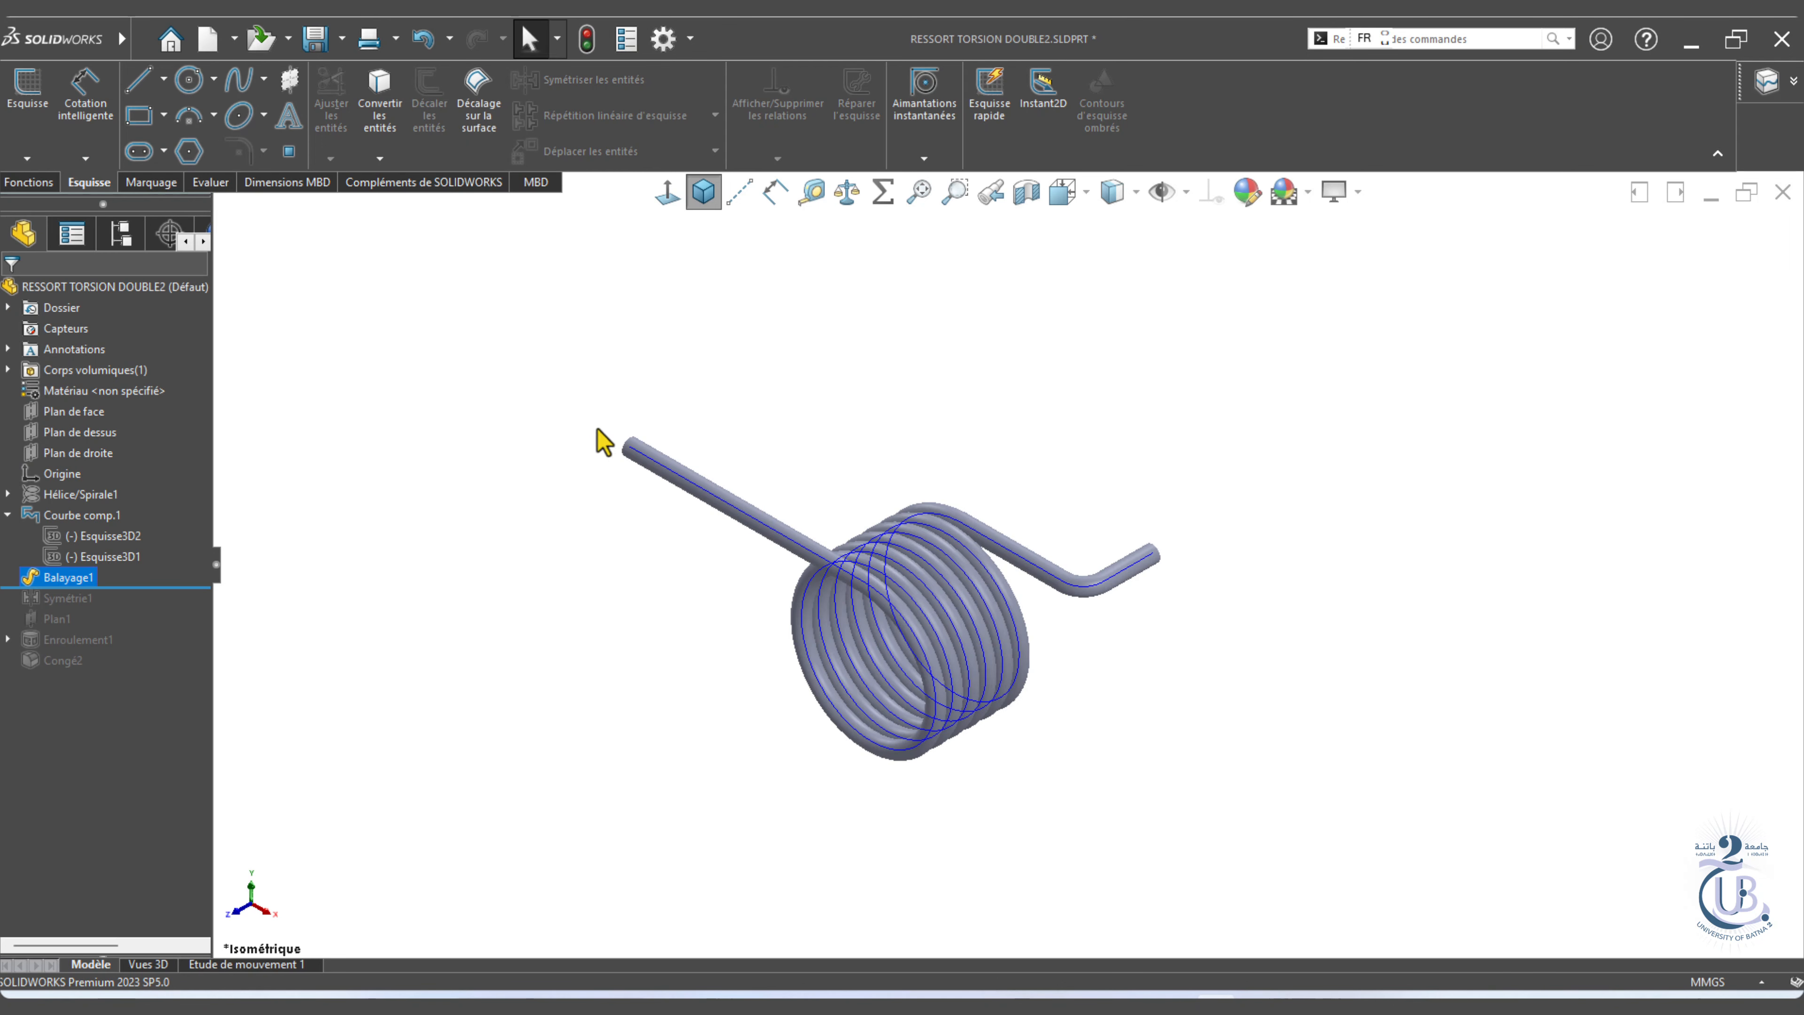
# Roll forward past the mirror feature and review its mirror face and mirrored sweep, accepting the definition.
pyautogui.click(536, 504)
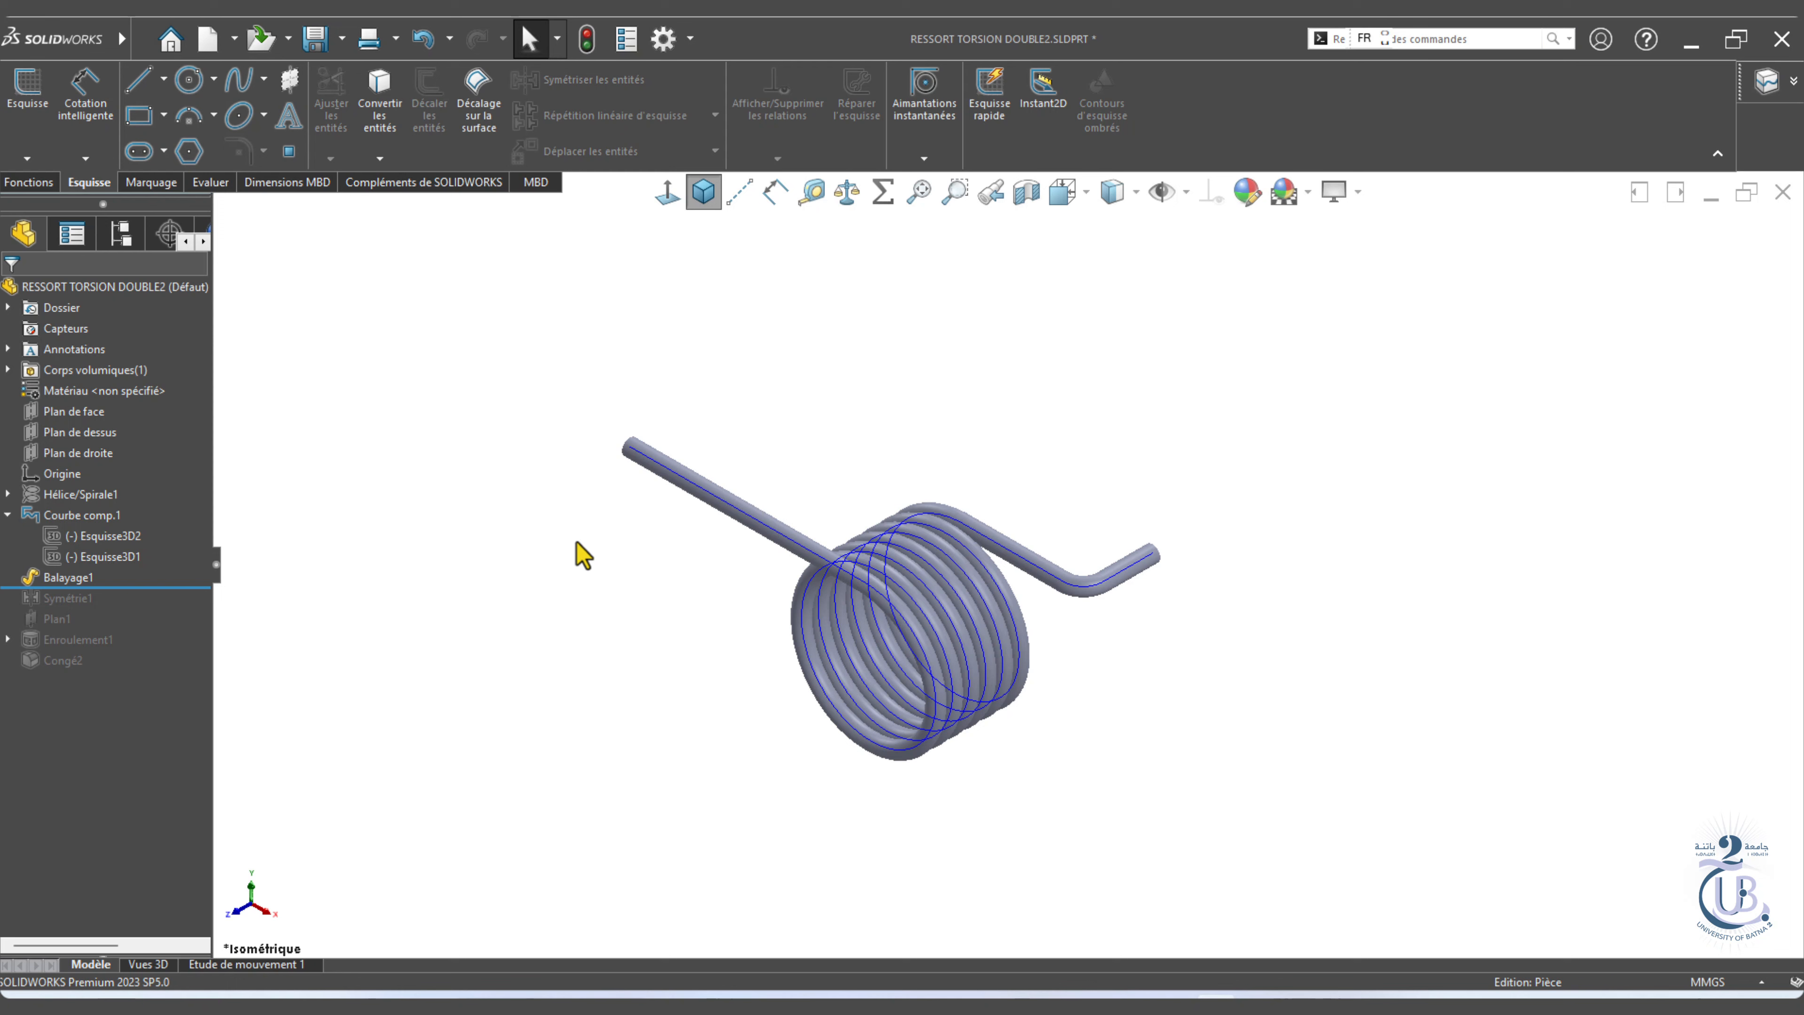
pyautogui.moveTo(114, 587); pyautogui.dragTo(117, 608)
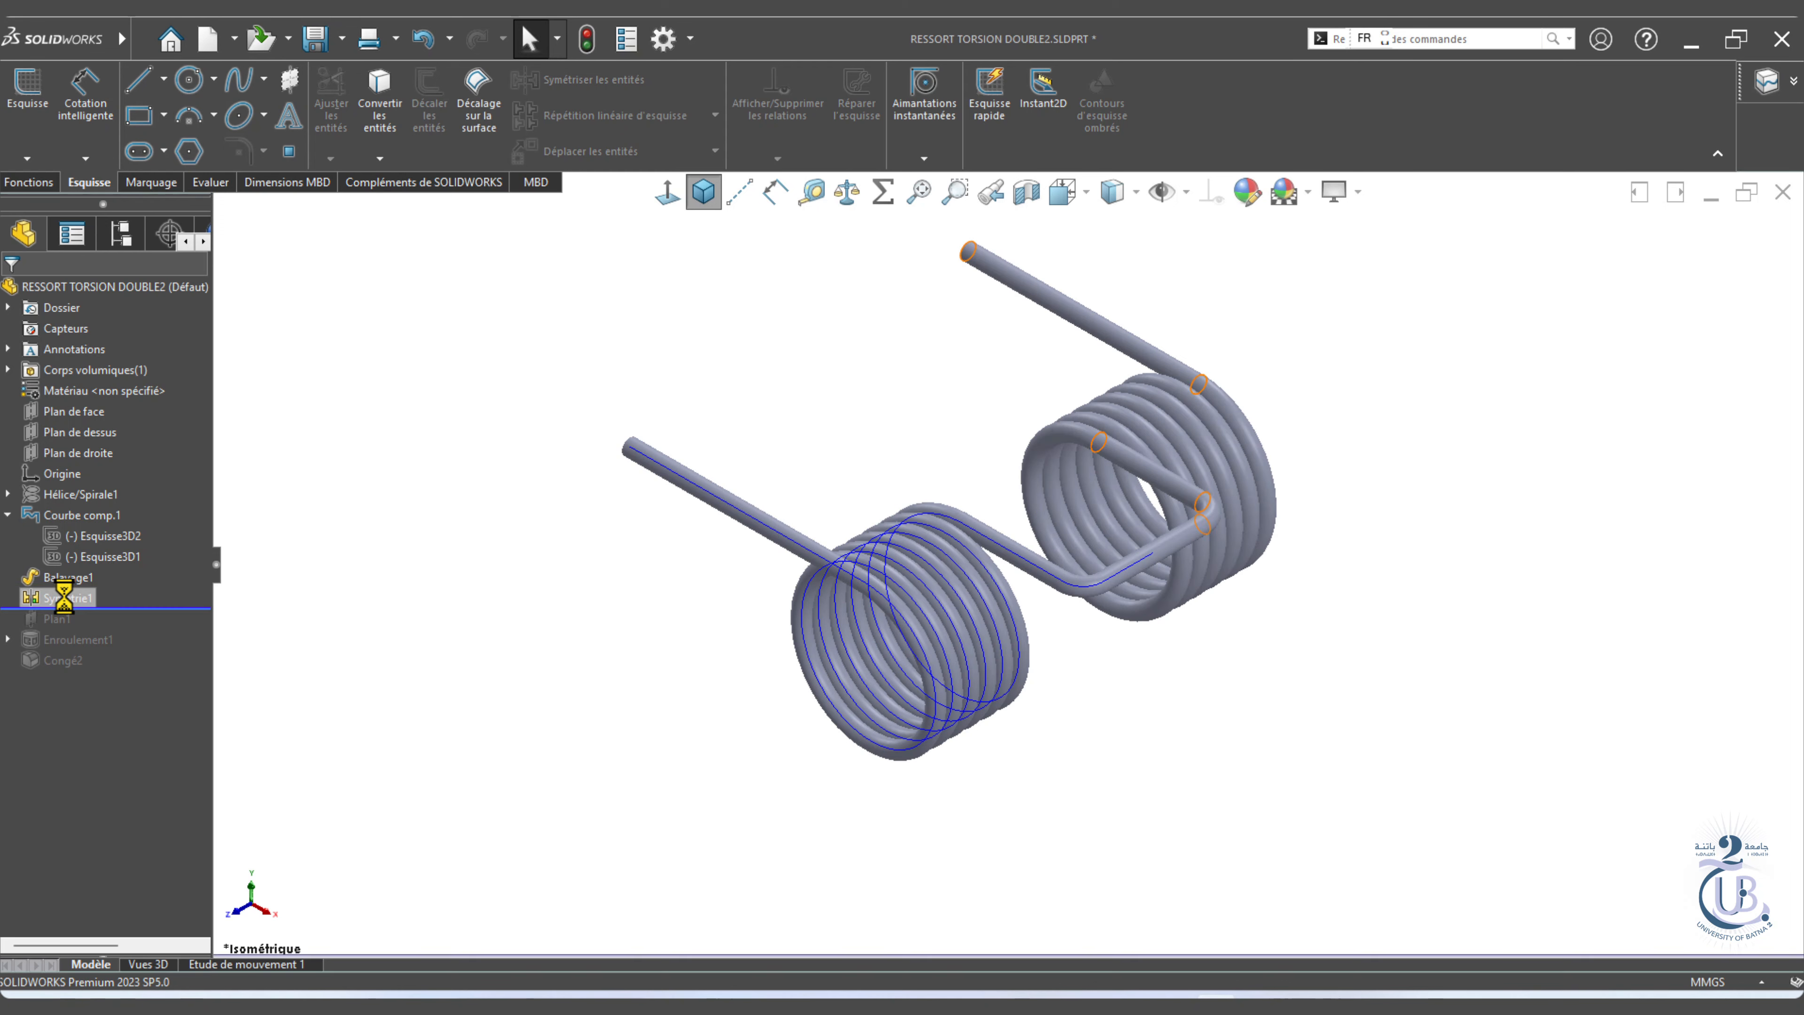
pyautogui.rightClick(85, 599)
pyautogui.click(100, 527)
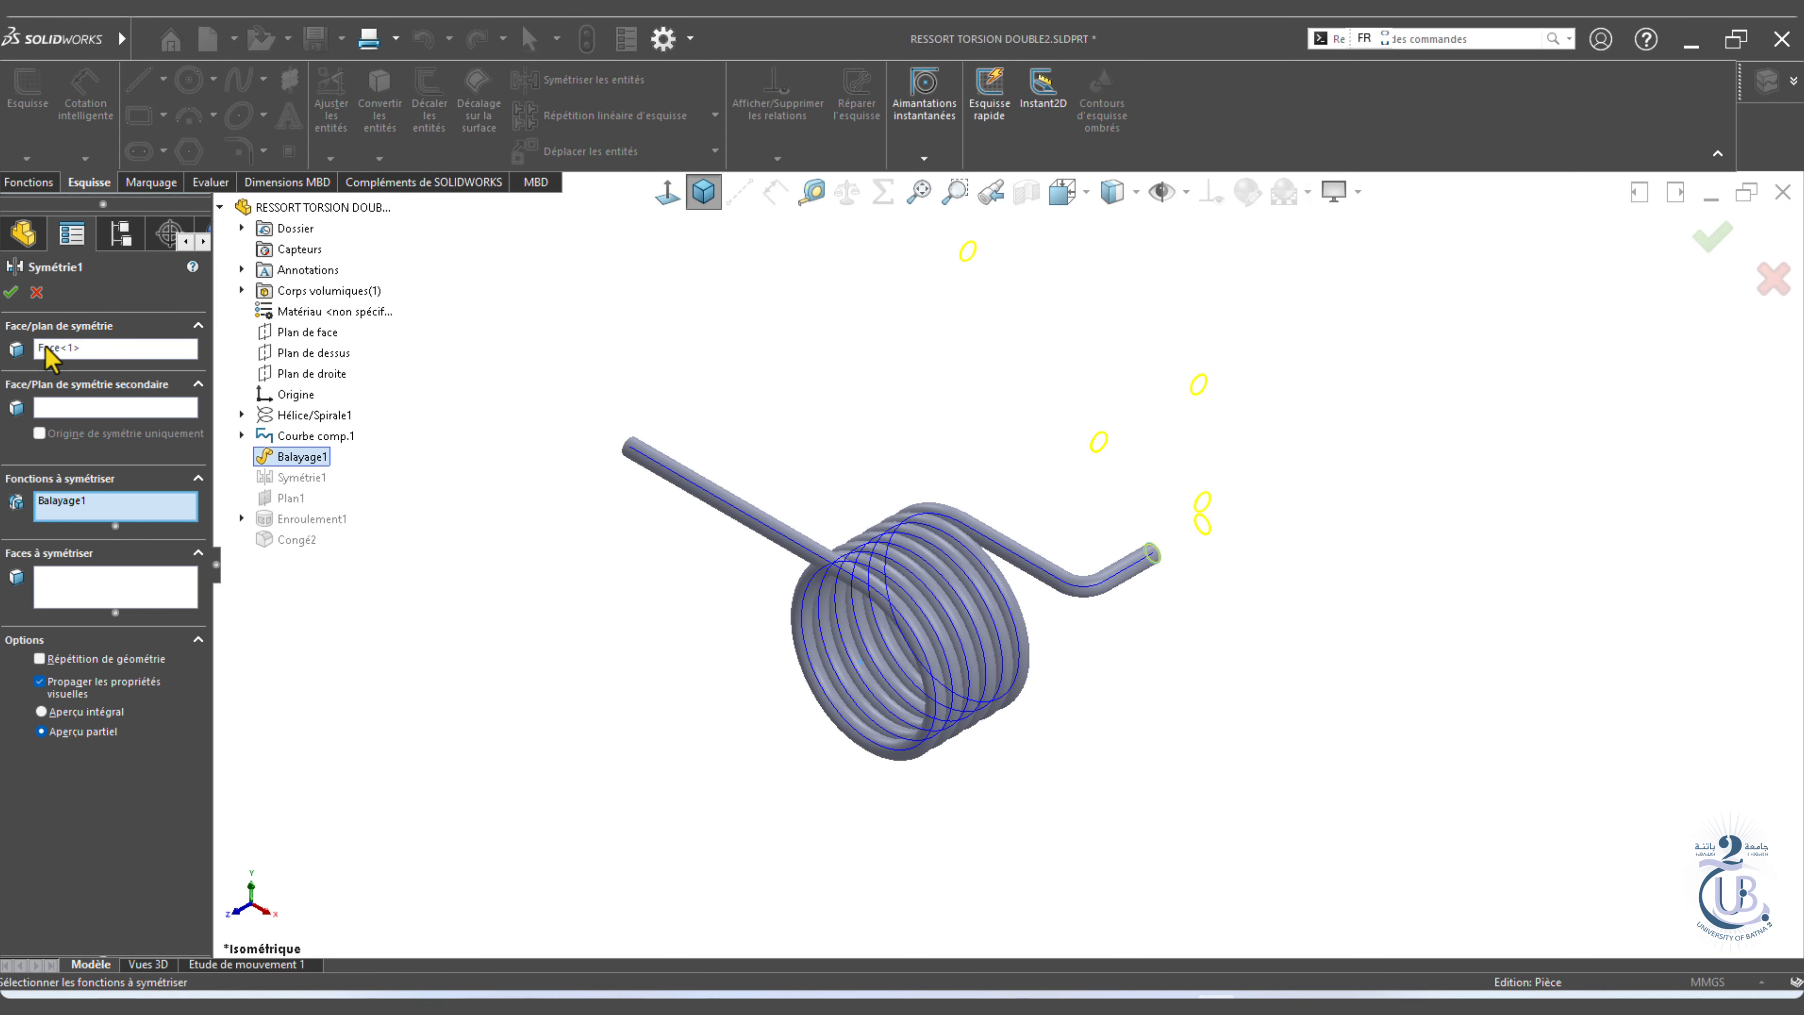
pyautogui.click(47, 348)
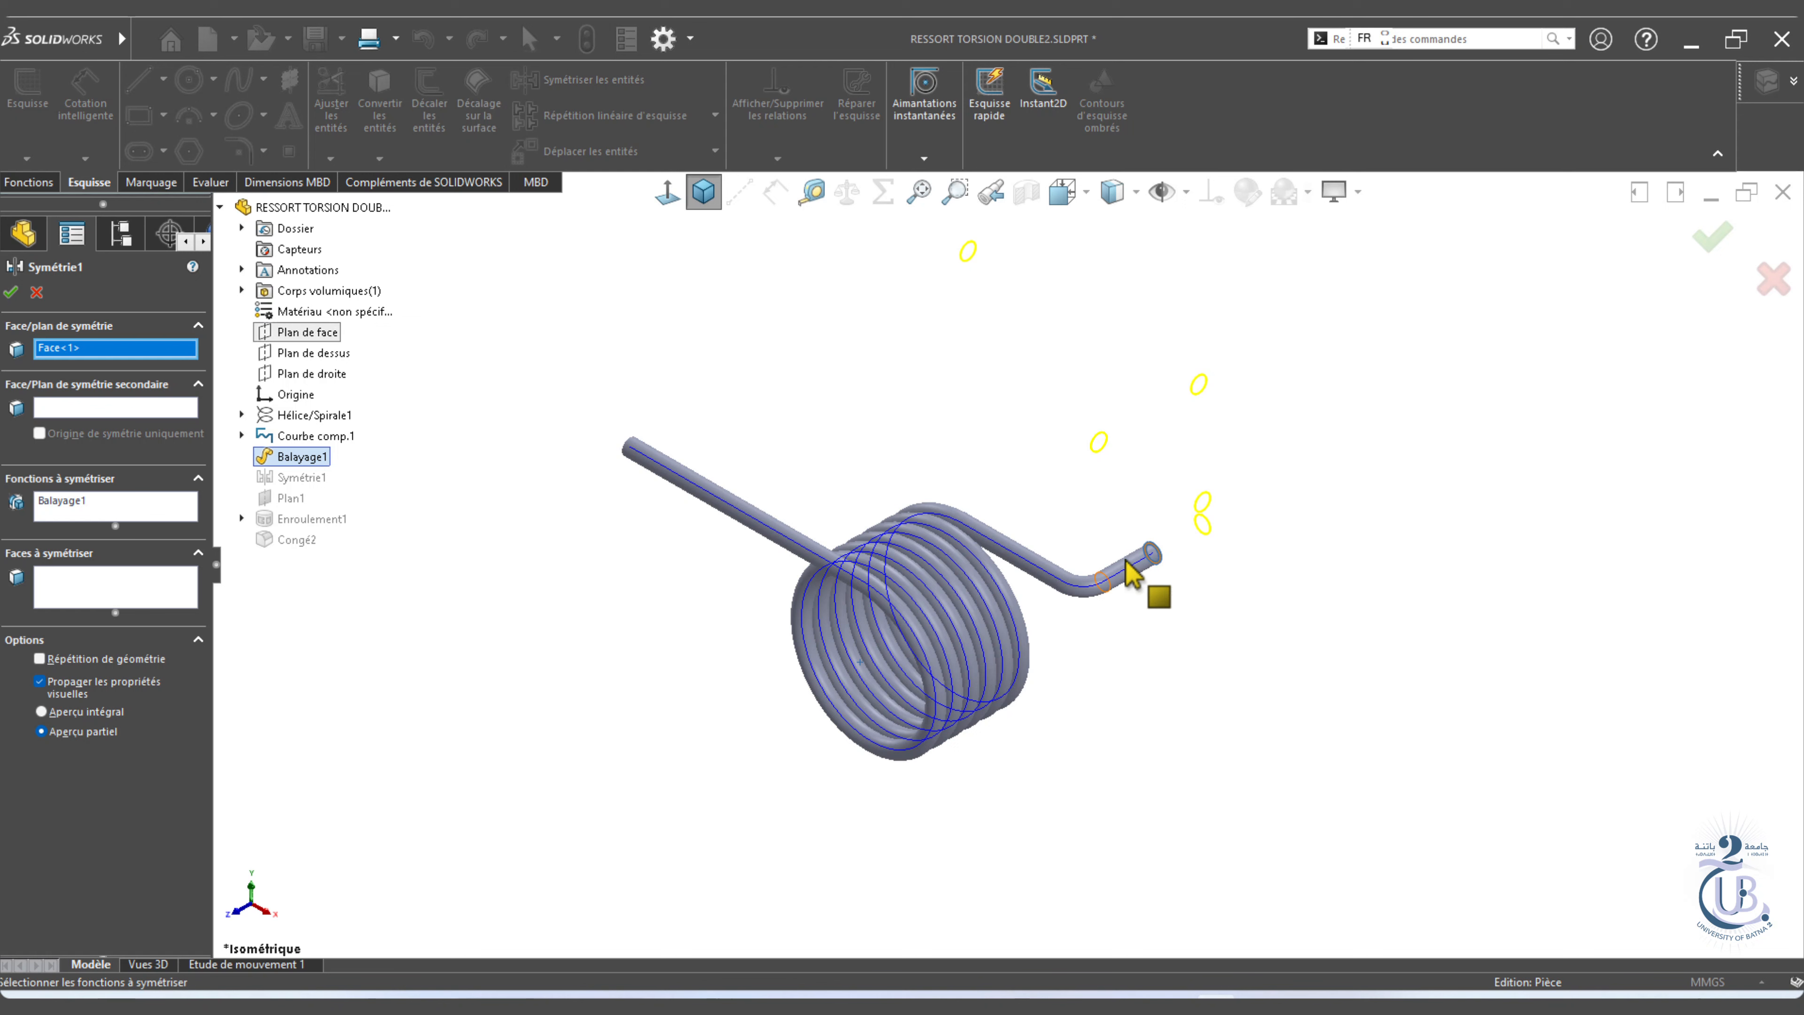
pyautogui.click(11, 293)
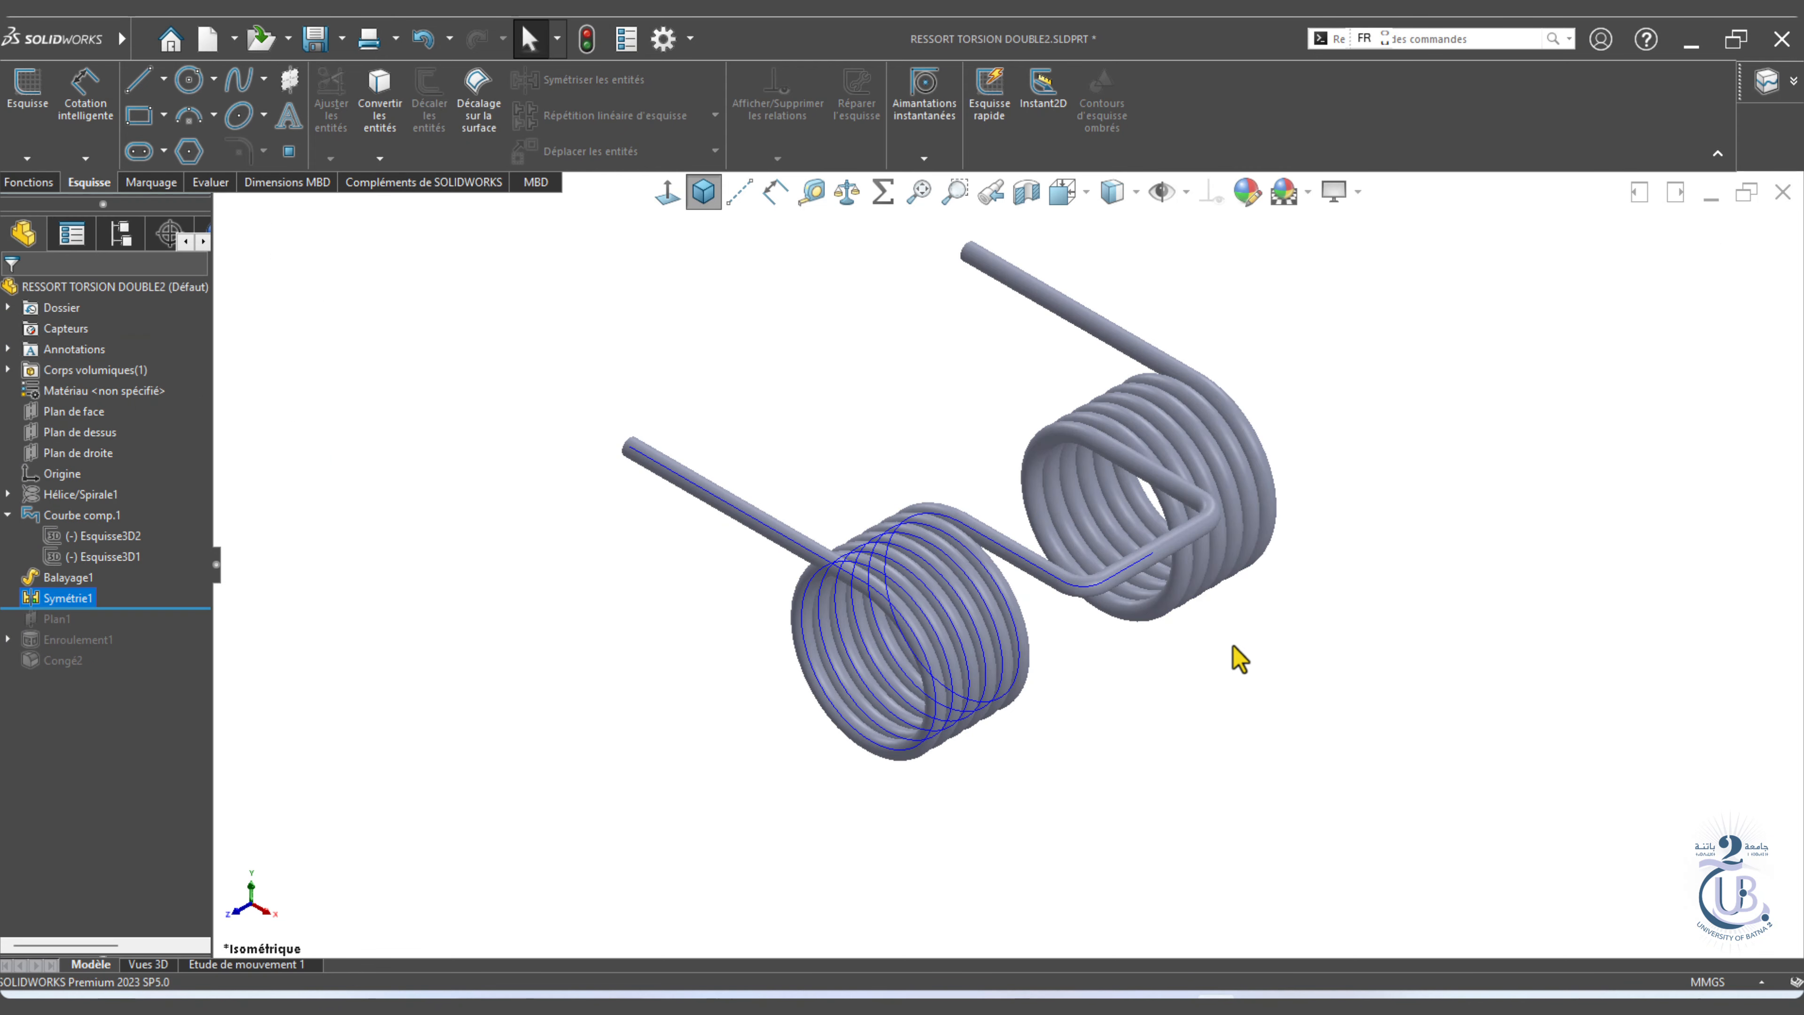
# Hide the composite curve and roll the model forward past the plane, wrap and fillet features to the end.
pyautogui.click(1240, 660)
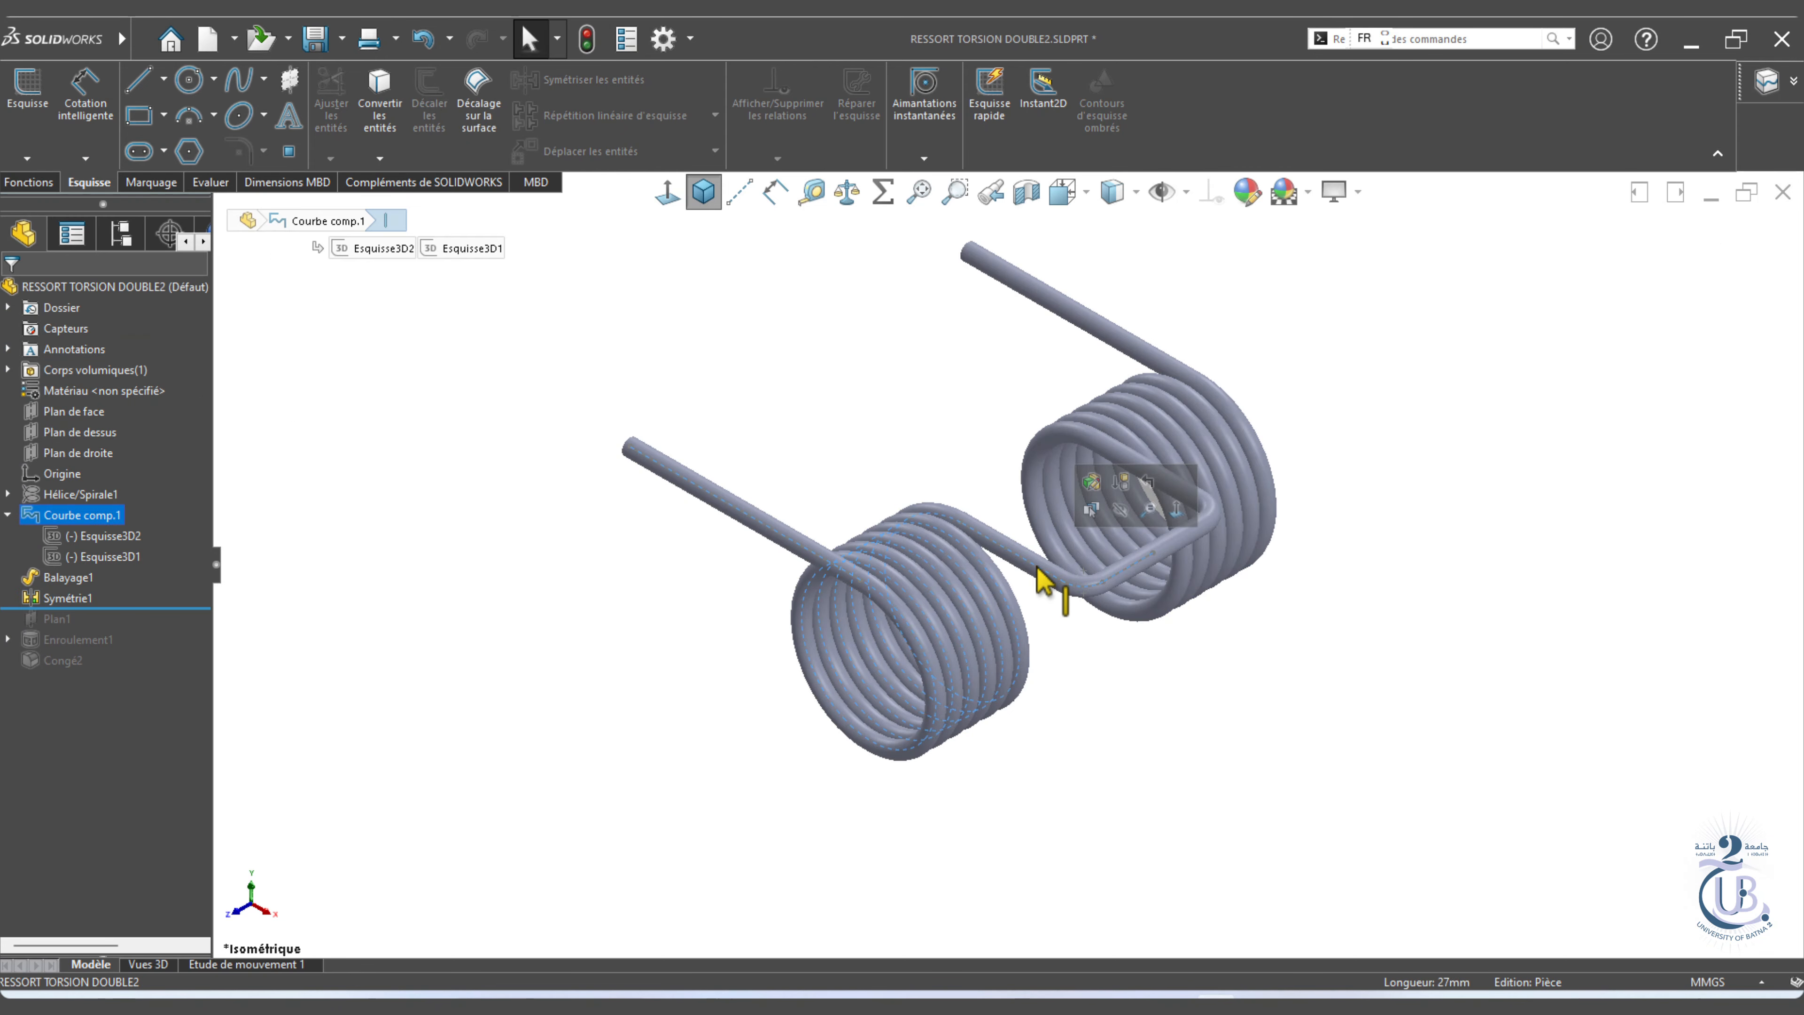
pyautogui.click(56, 618)
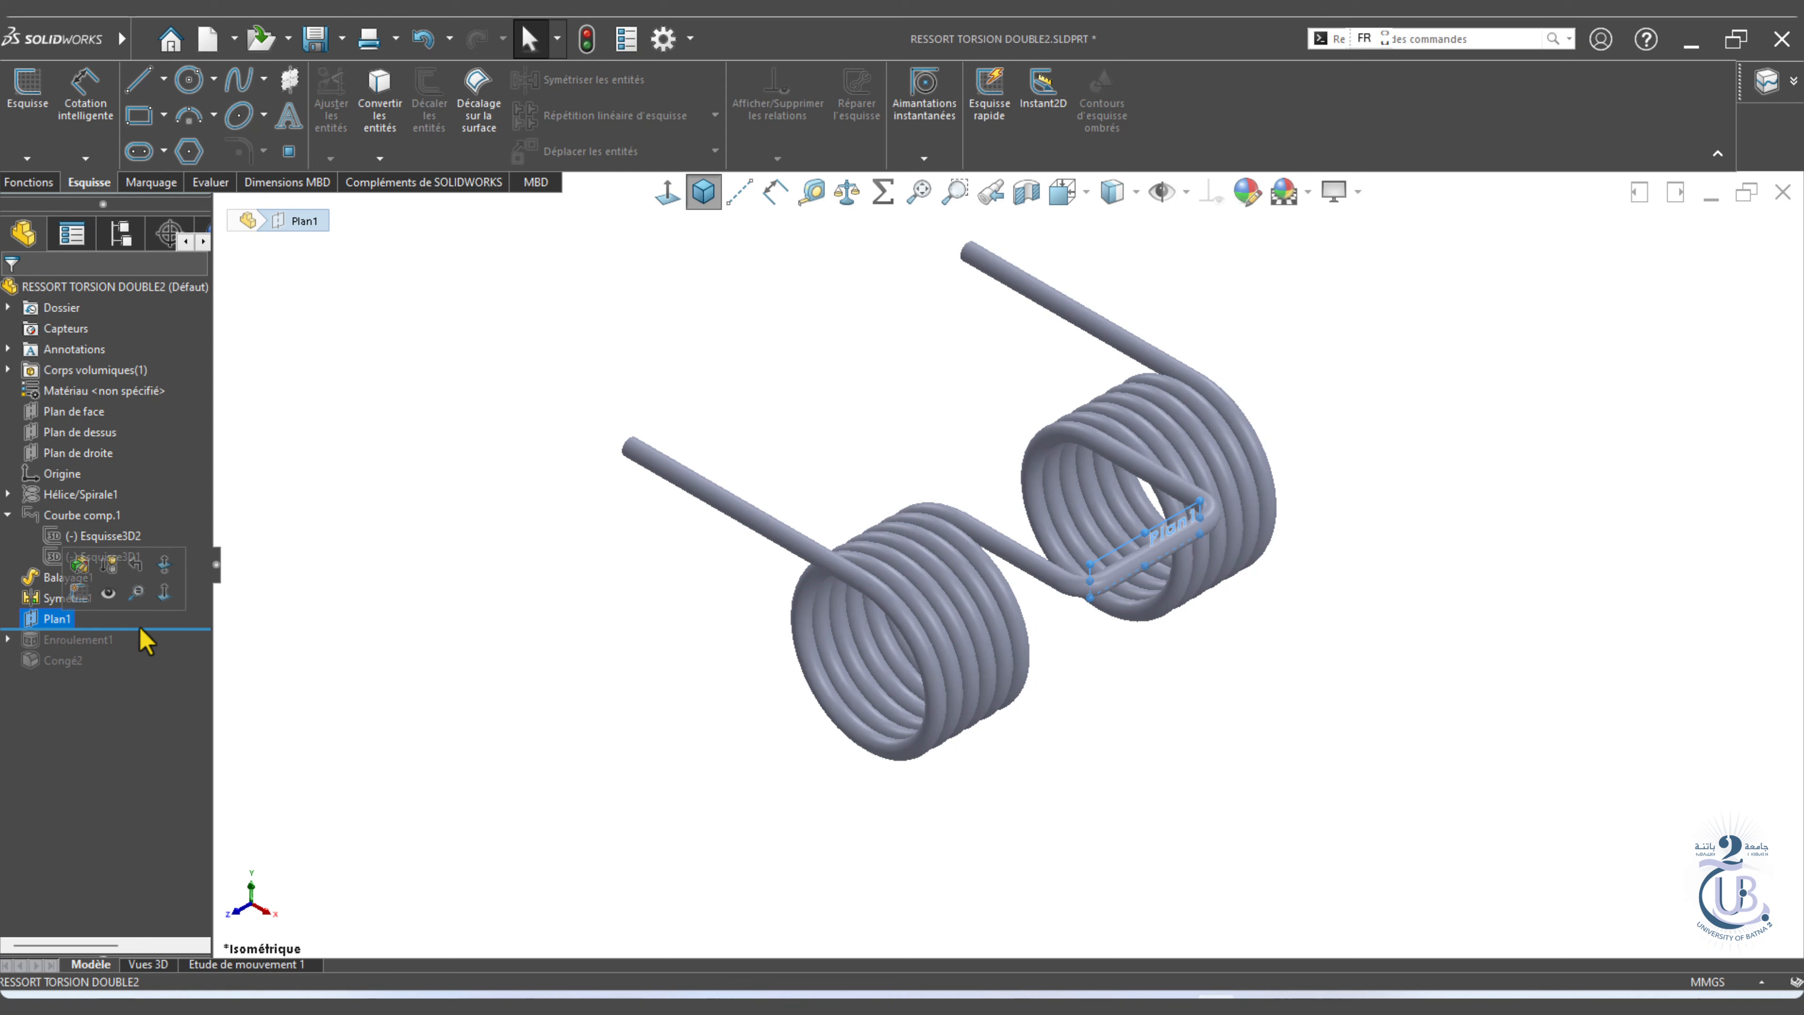
pyautogui.moveTo(140, 626); pyautogui.dragTo(149, 672)
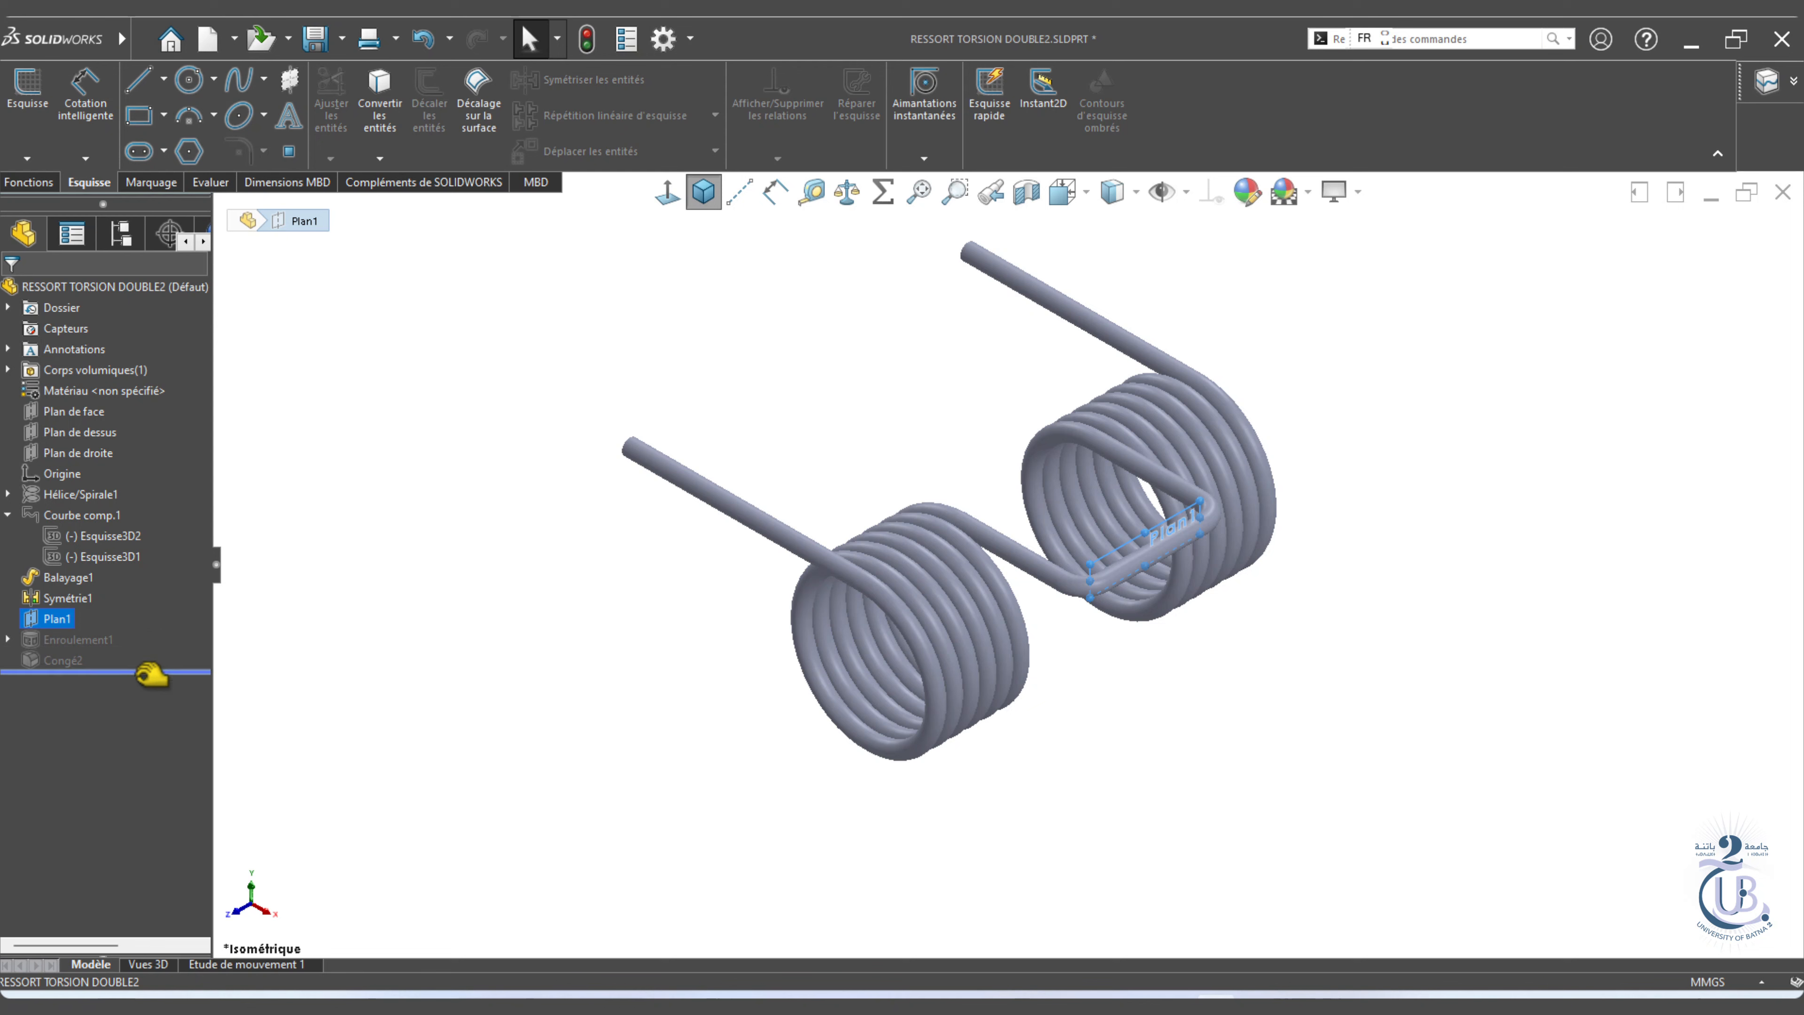
# Inspect the engraved text on the bridge between the coils, then view the spring in isometric and normal to Plan de dessus.
pyautogui.moveTo(975, 591); pyautogui.dragTo(959, 620, button='middle')
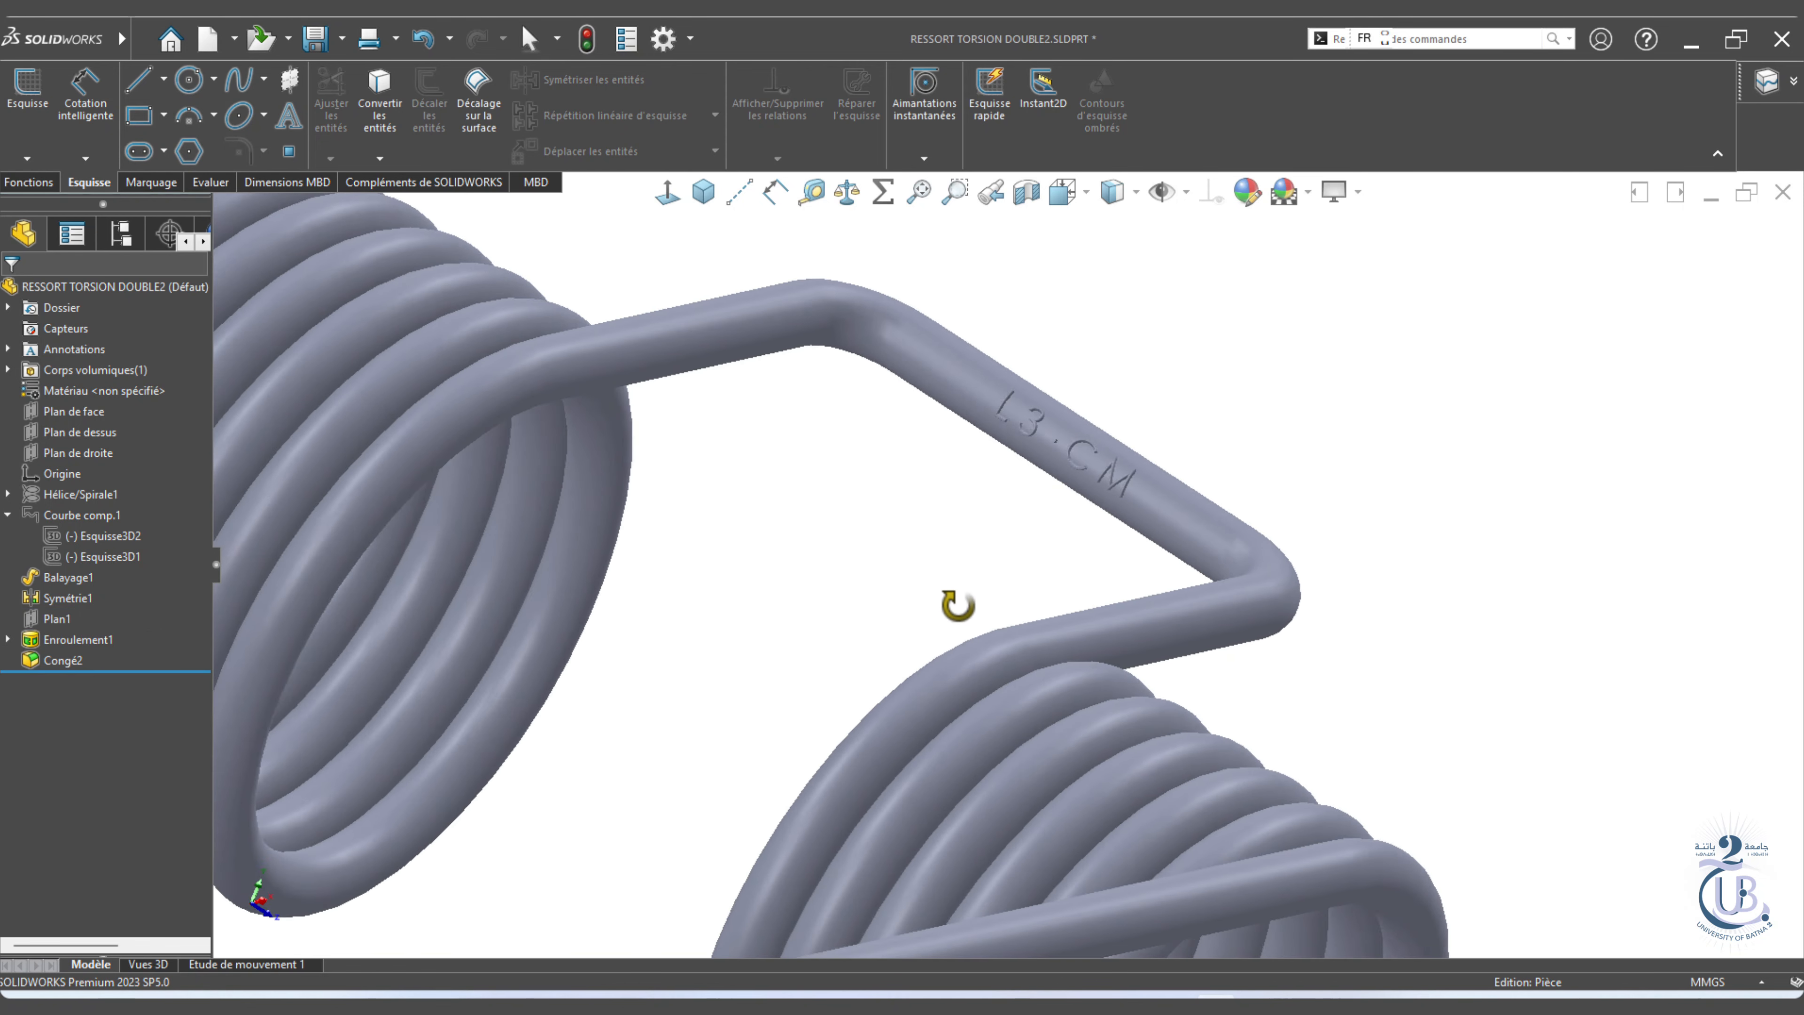
pyautogui.scroll(7, 1068, 531)
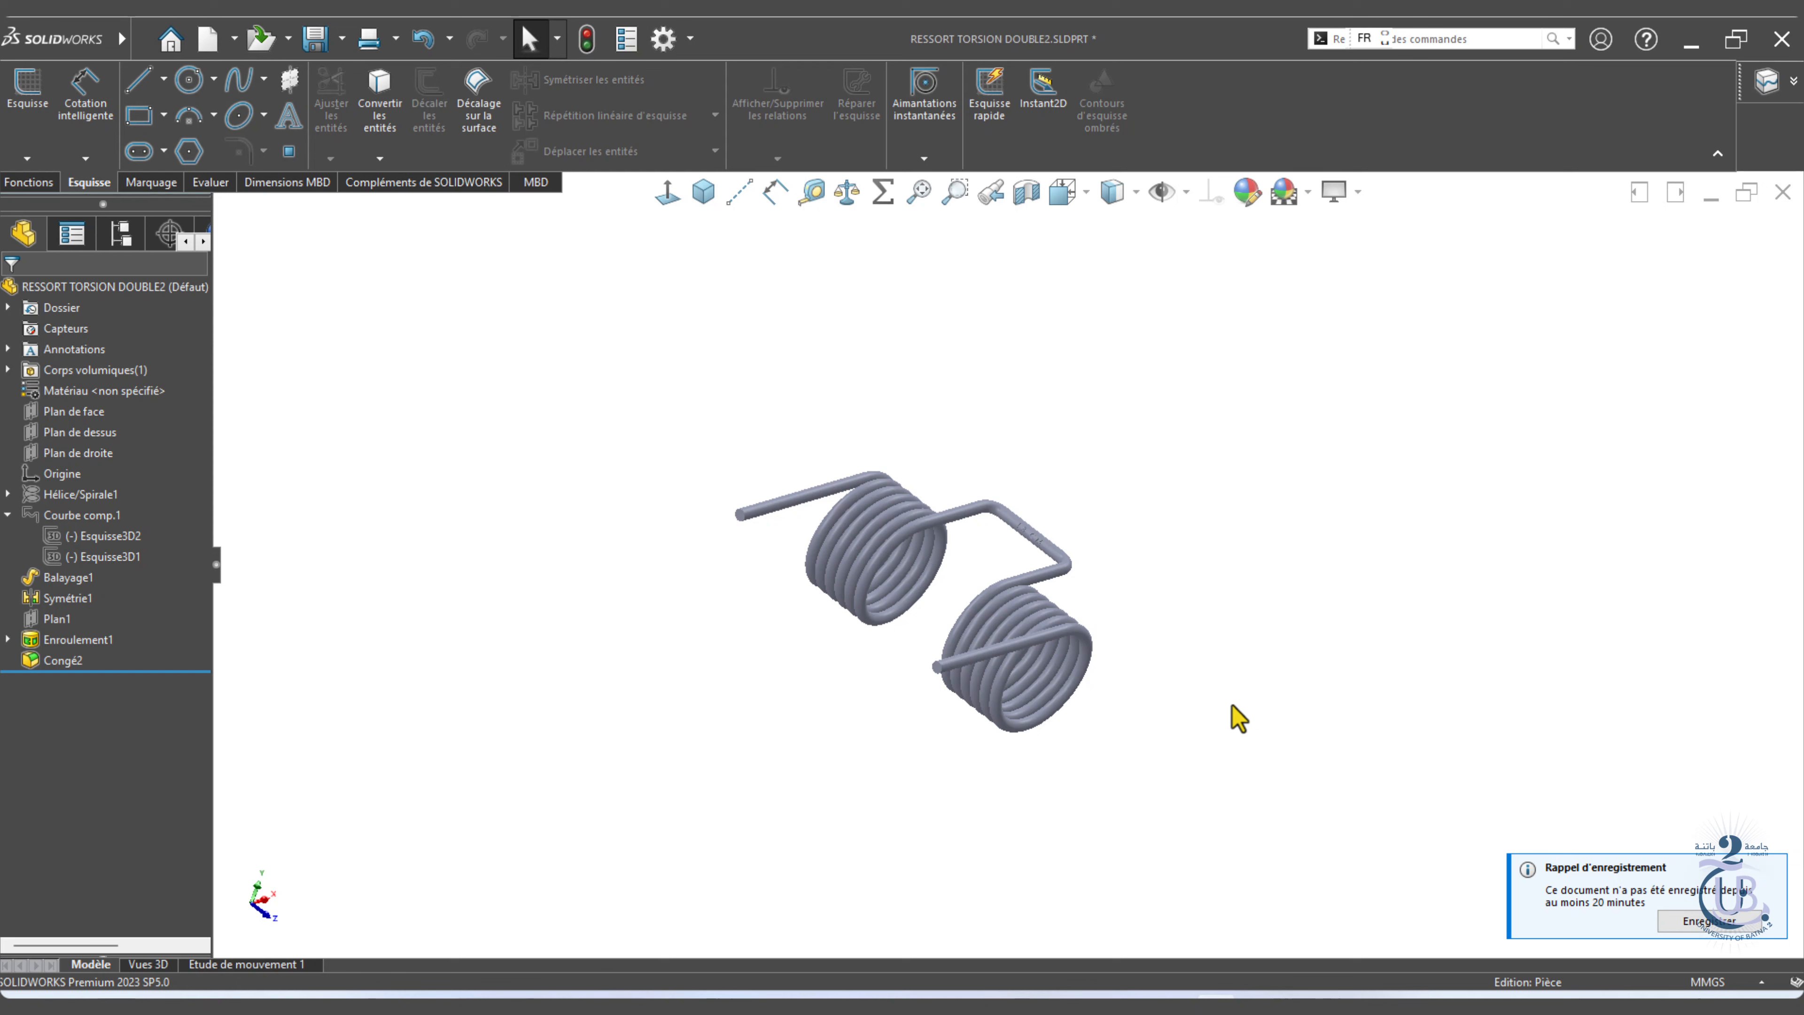
pyautogui.hotkey('ctrl', '7')
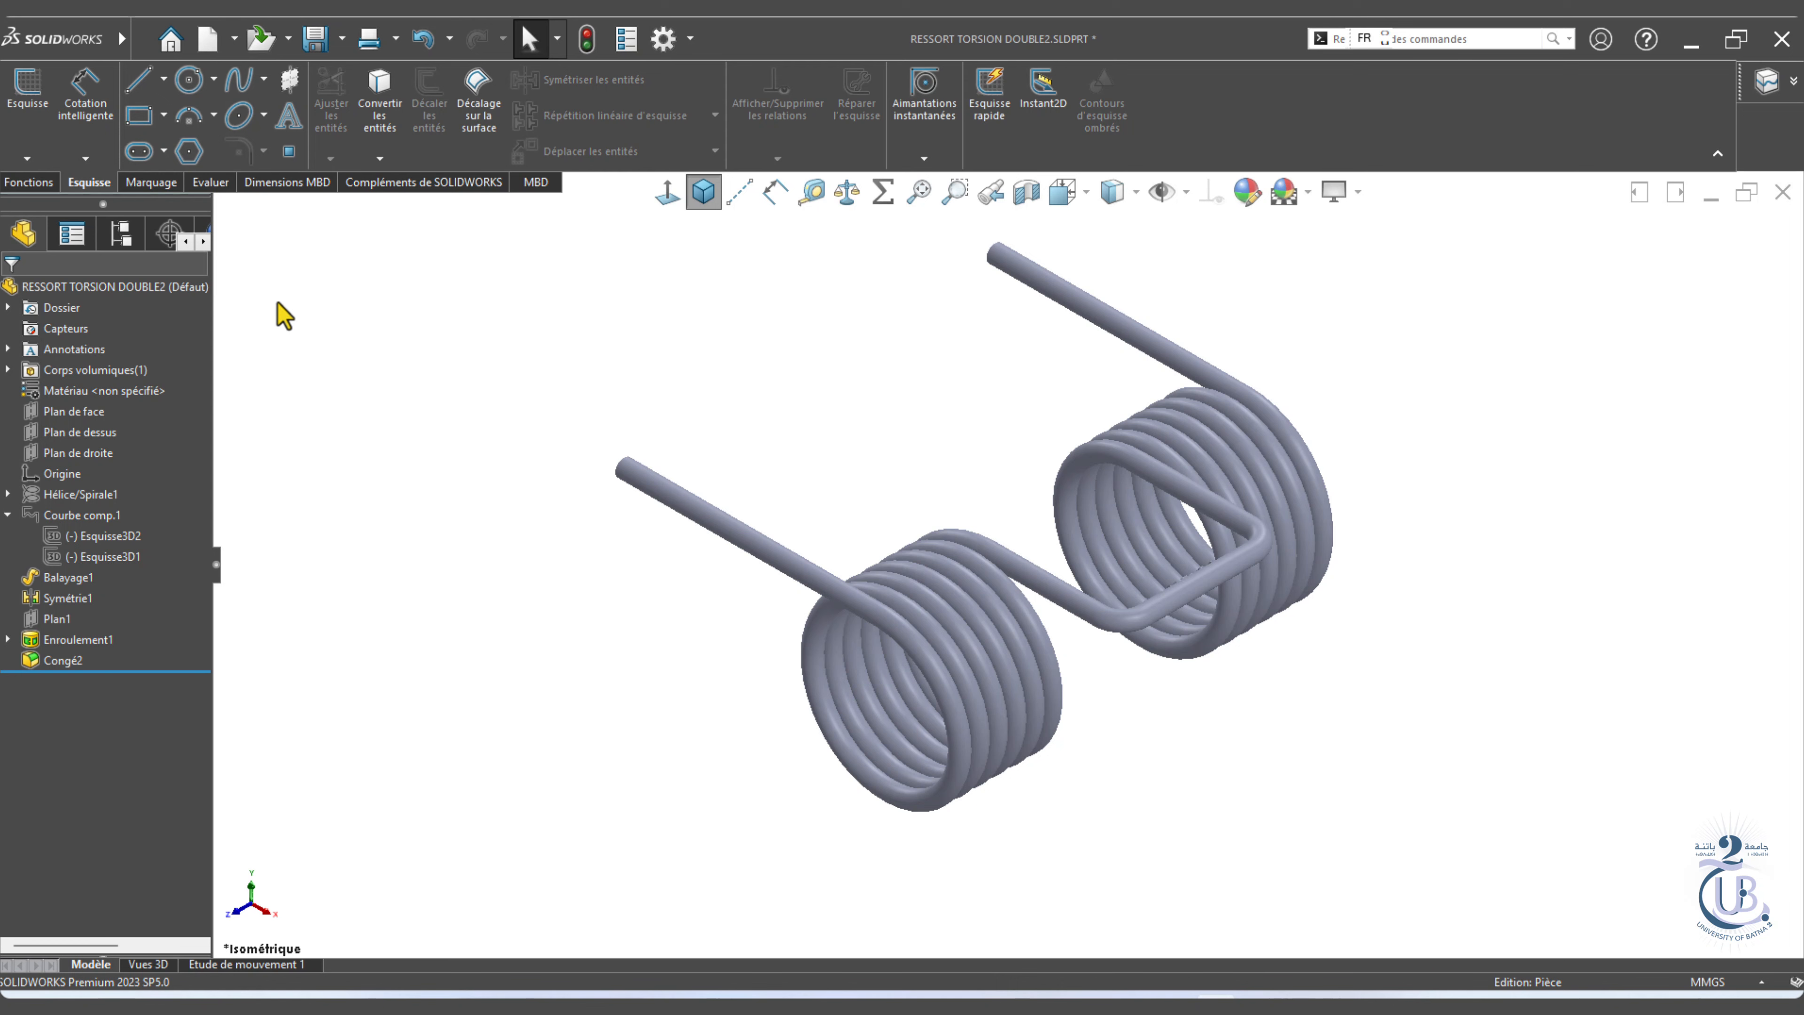
pyautogui.click(107, 435)
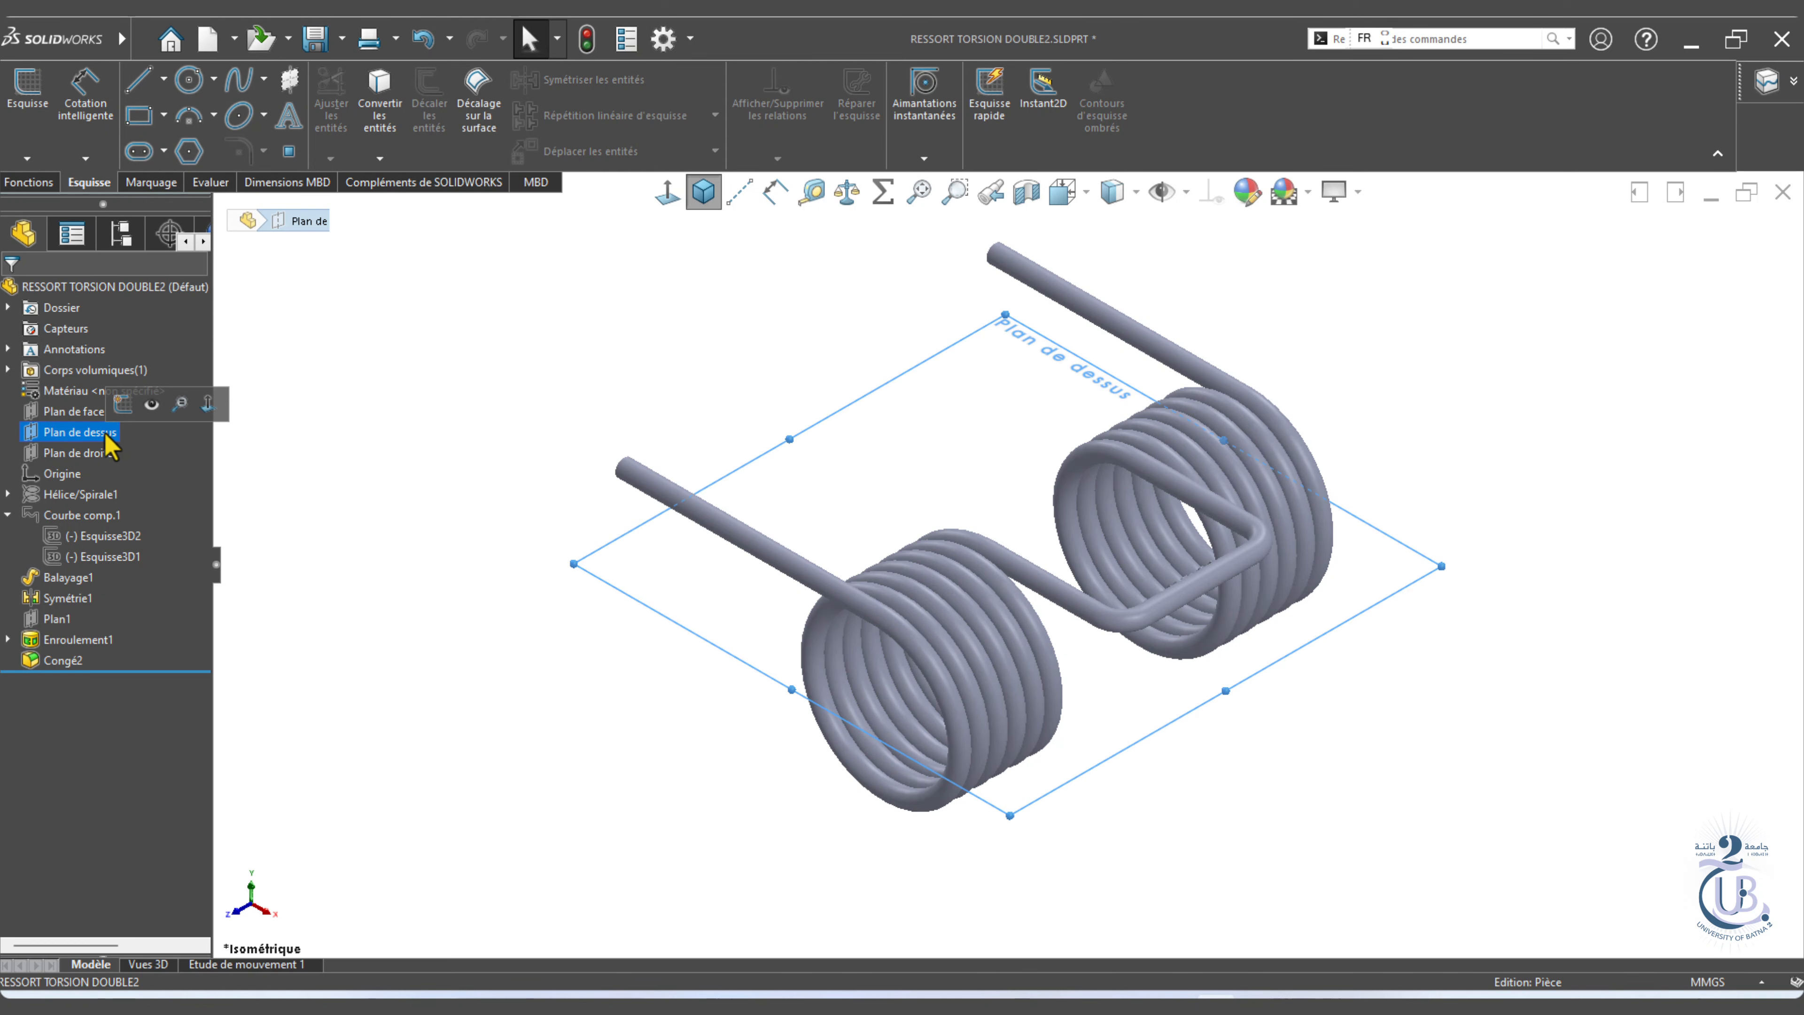
pyautogui.click(123, 403)
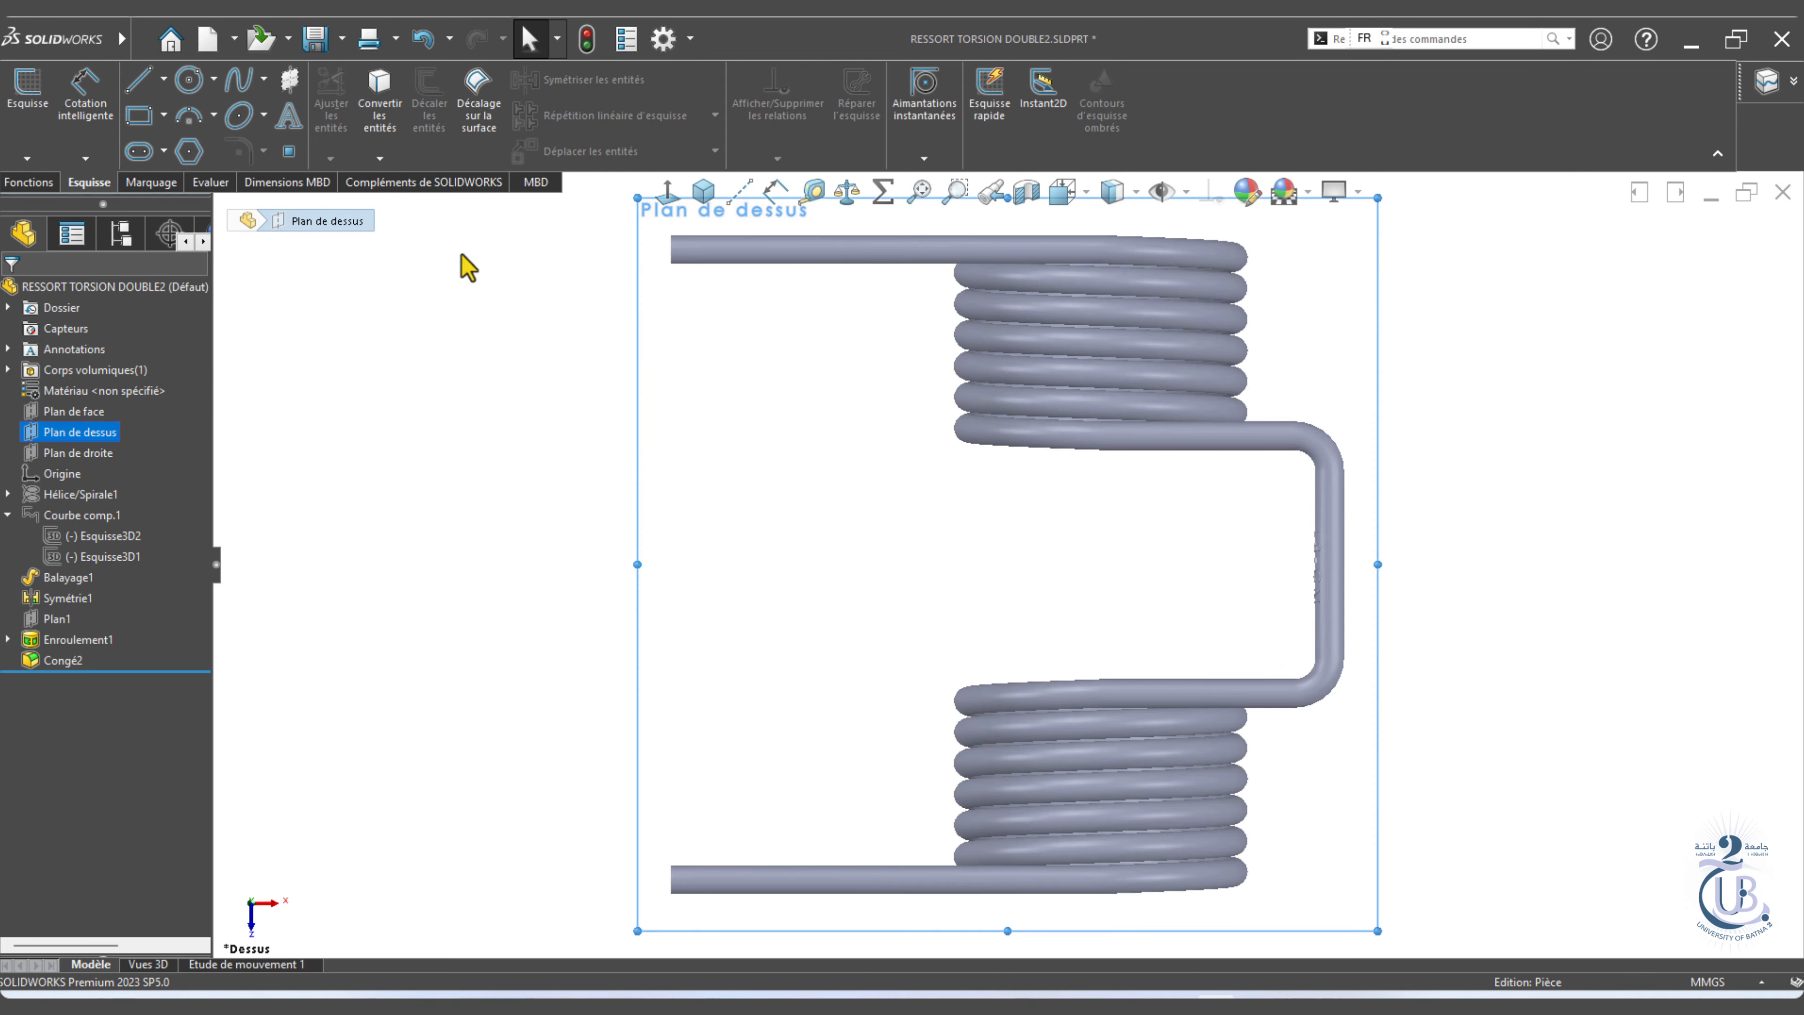
# On Plan de dessus, sketch horizontal centerlines from the outer edges of both end legs, the upper one about 61 mm long.
pyautogui.click(738, 191)
pyautogui.click(1081, 234)
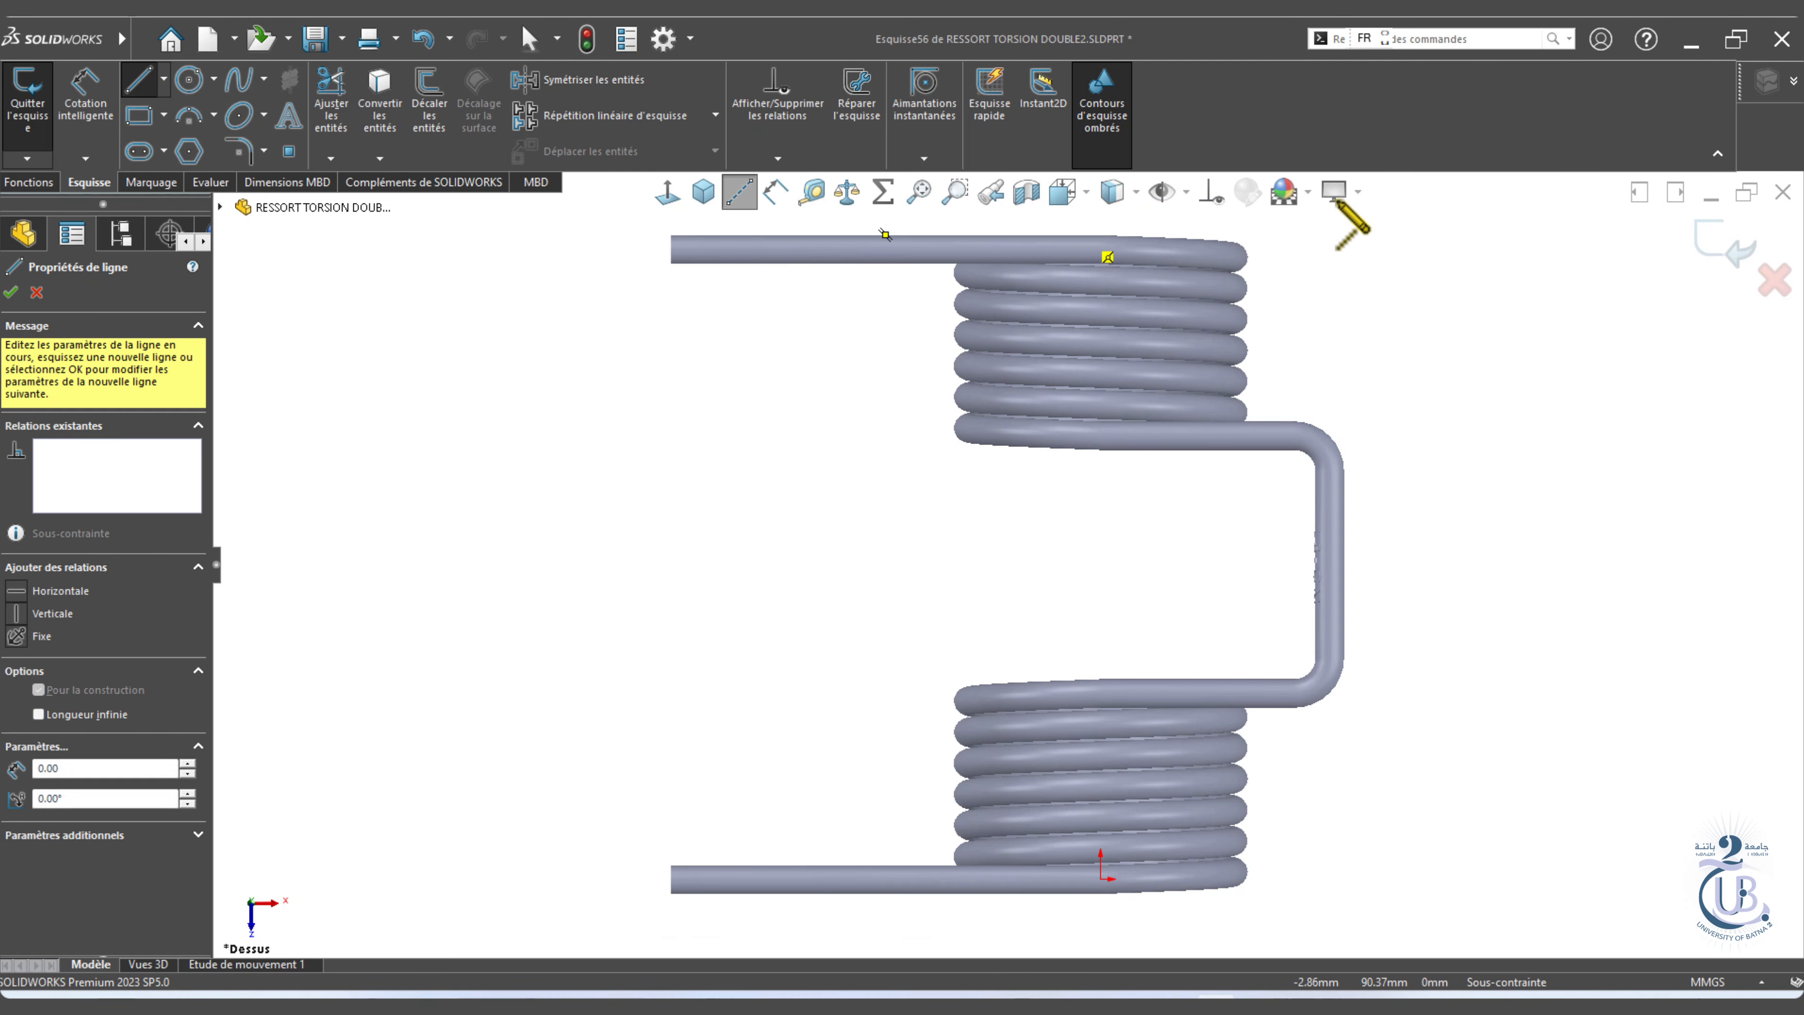
pyautogui.click(1517, 234)
pyautogui.press('Escape')
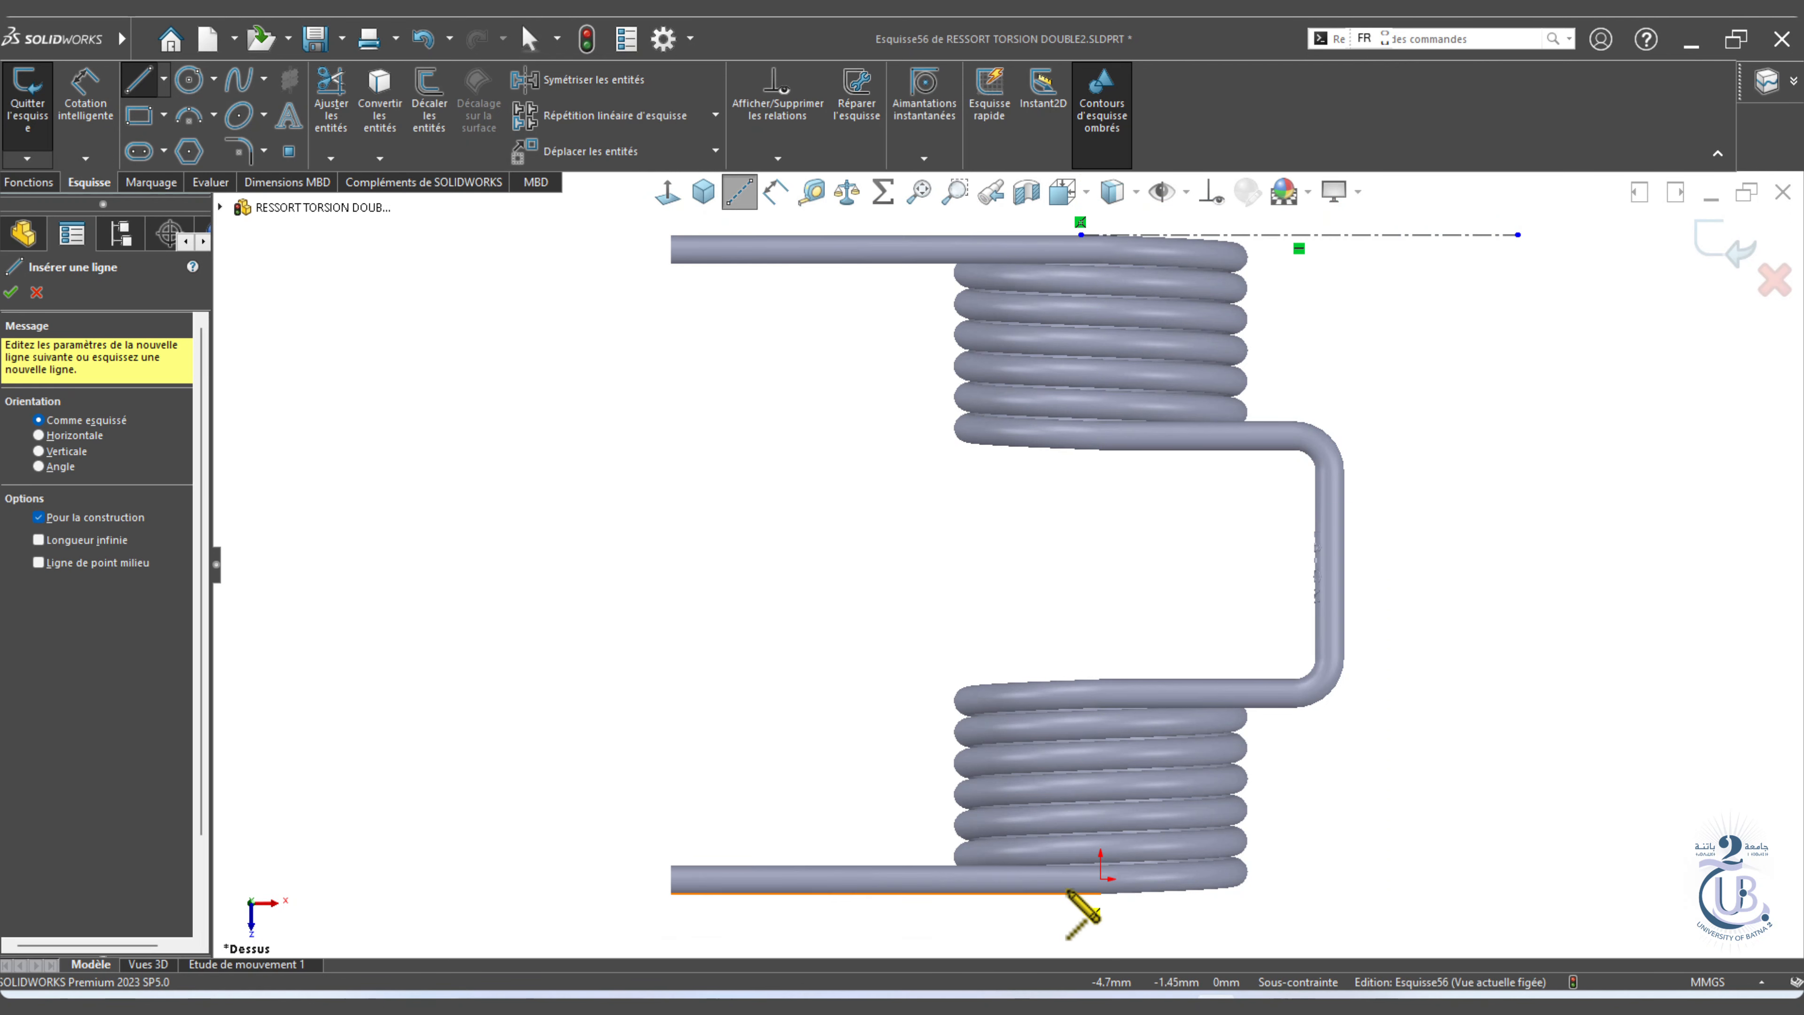
pyautogui.click(1070, 892)
pyautogui.click(1554, 894)
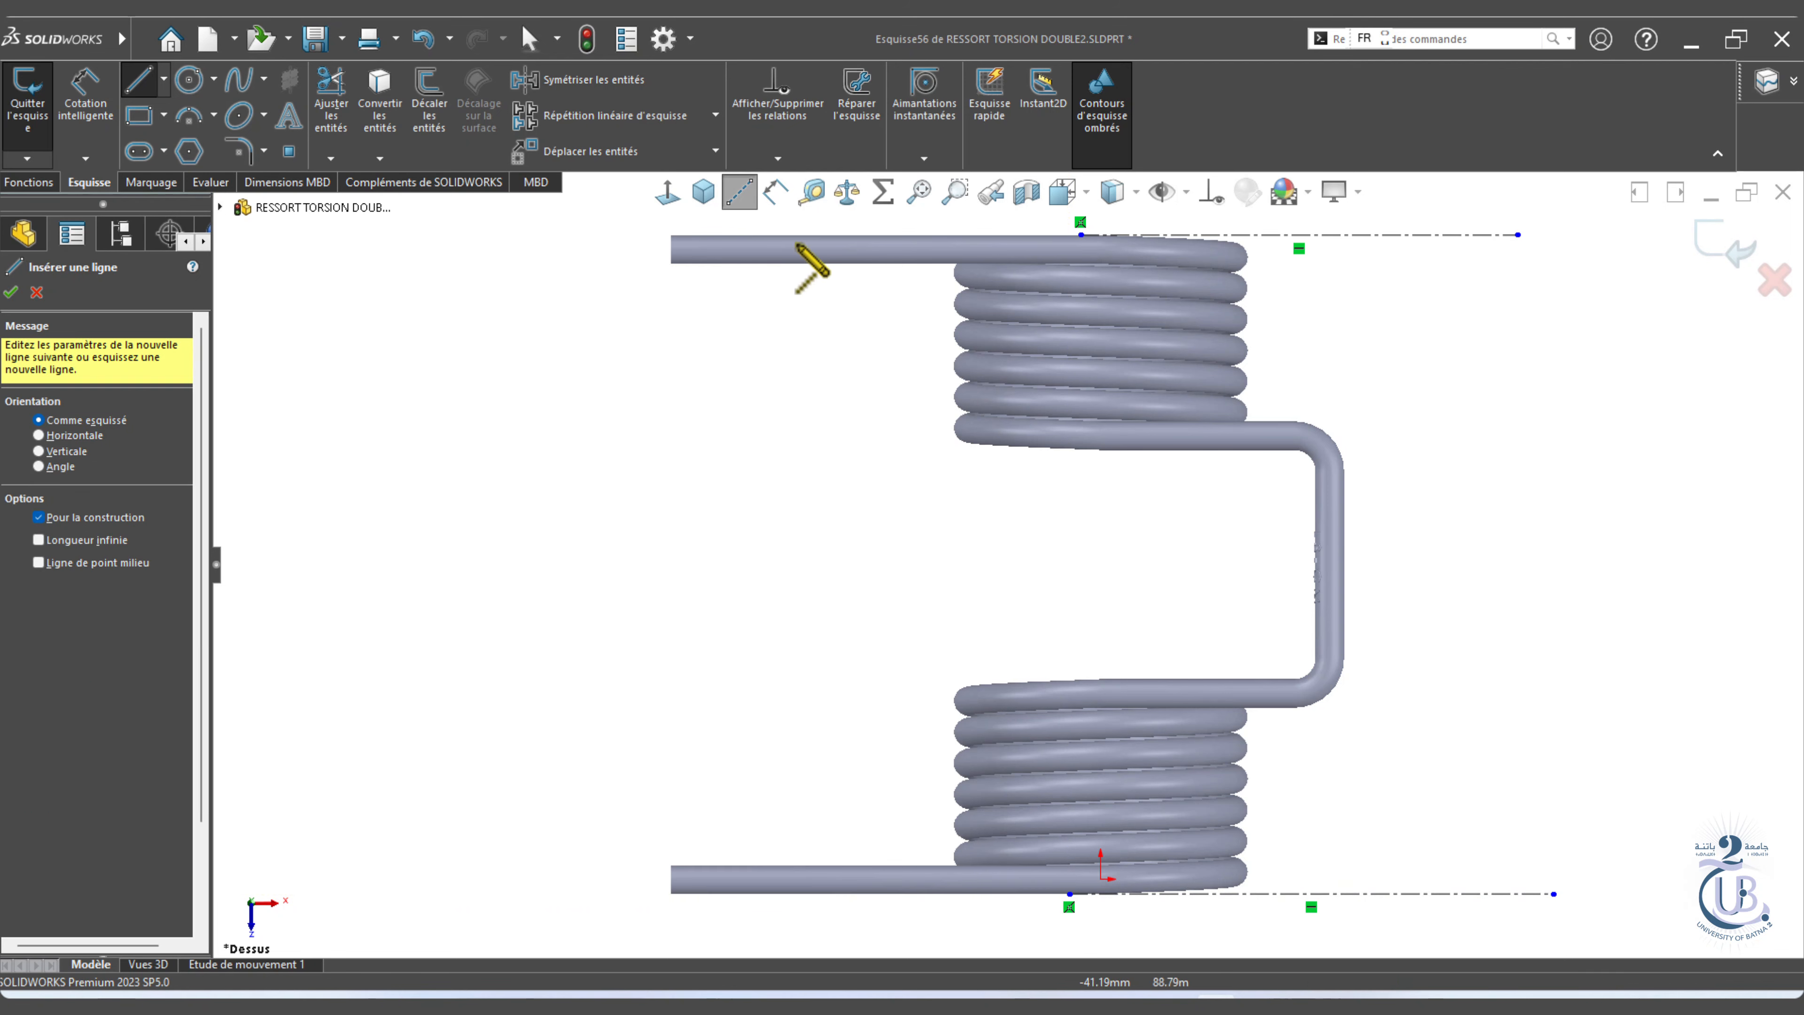
# Check the spring's overall width with a dimension between the two outer centerlines, without keeping the dimension.
pyautogui.click(775, 192)
pyautogui.click(1393, 236)
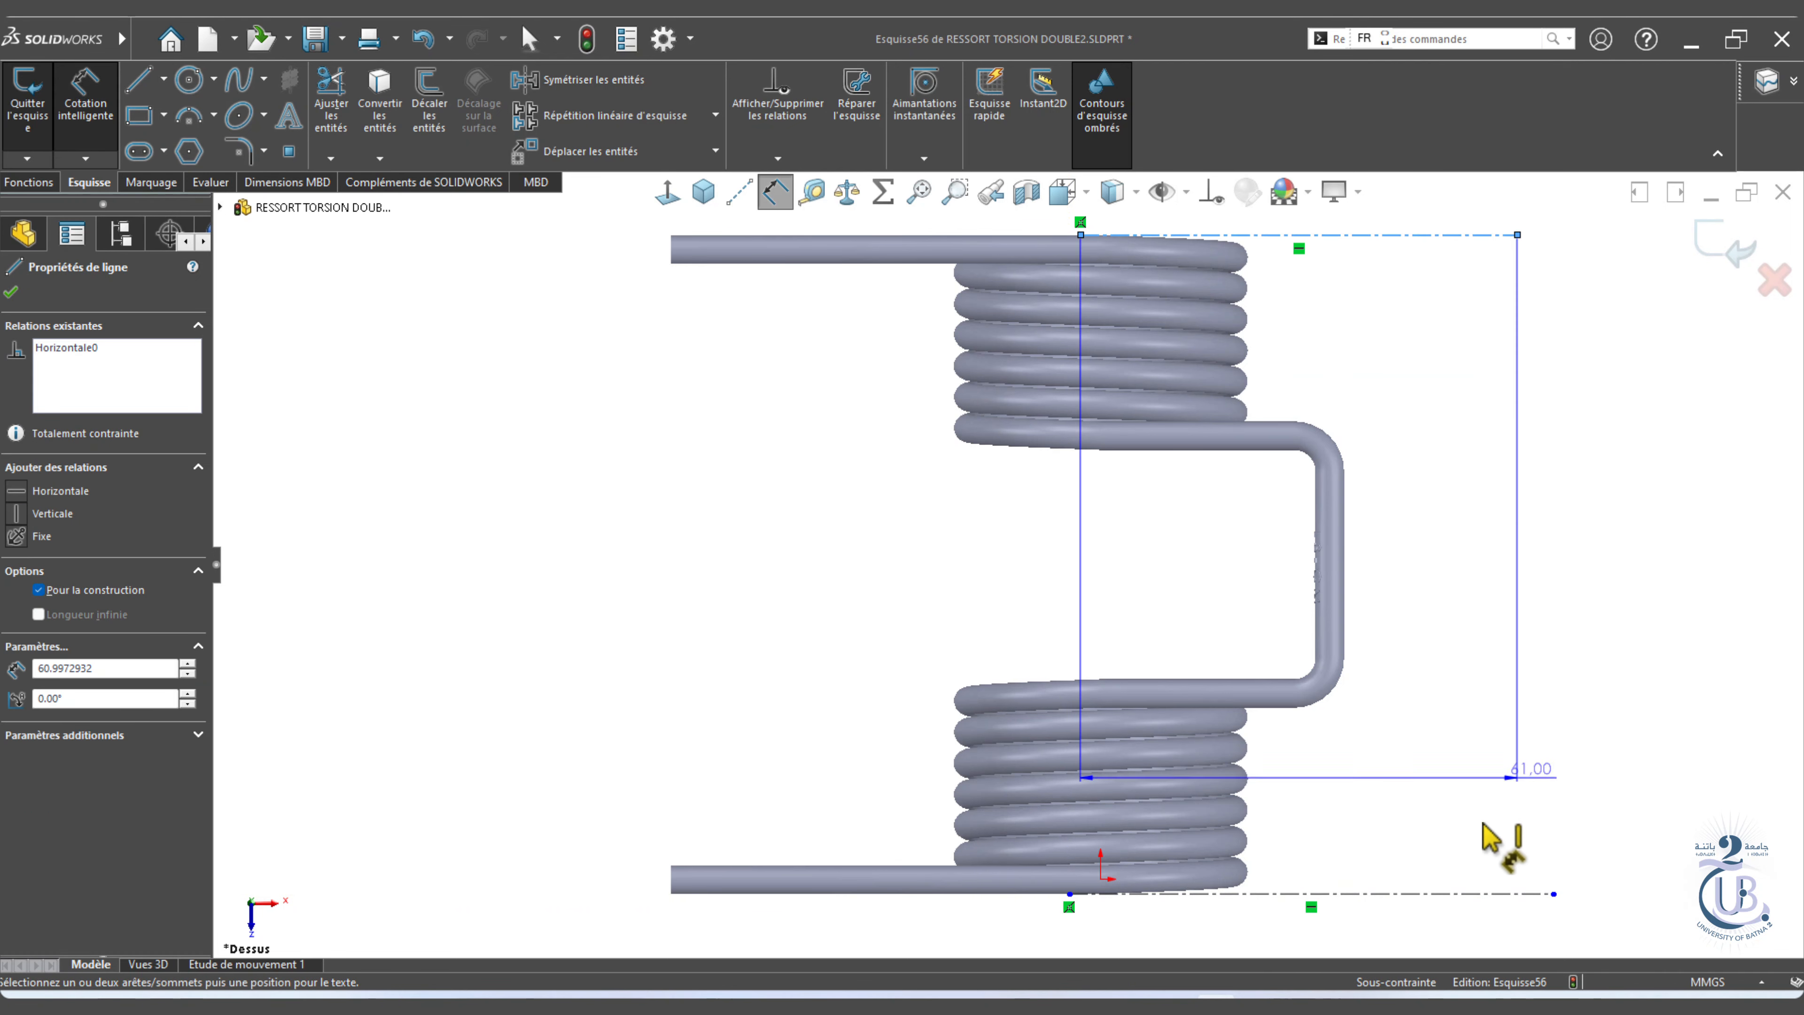
pyautogui.click(1418, 894)
pyautogui.click(1488, 577)
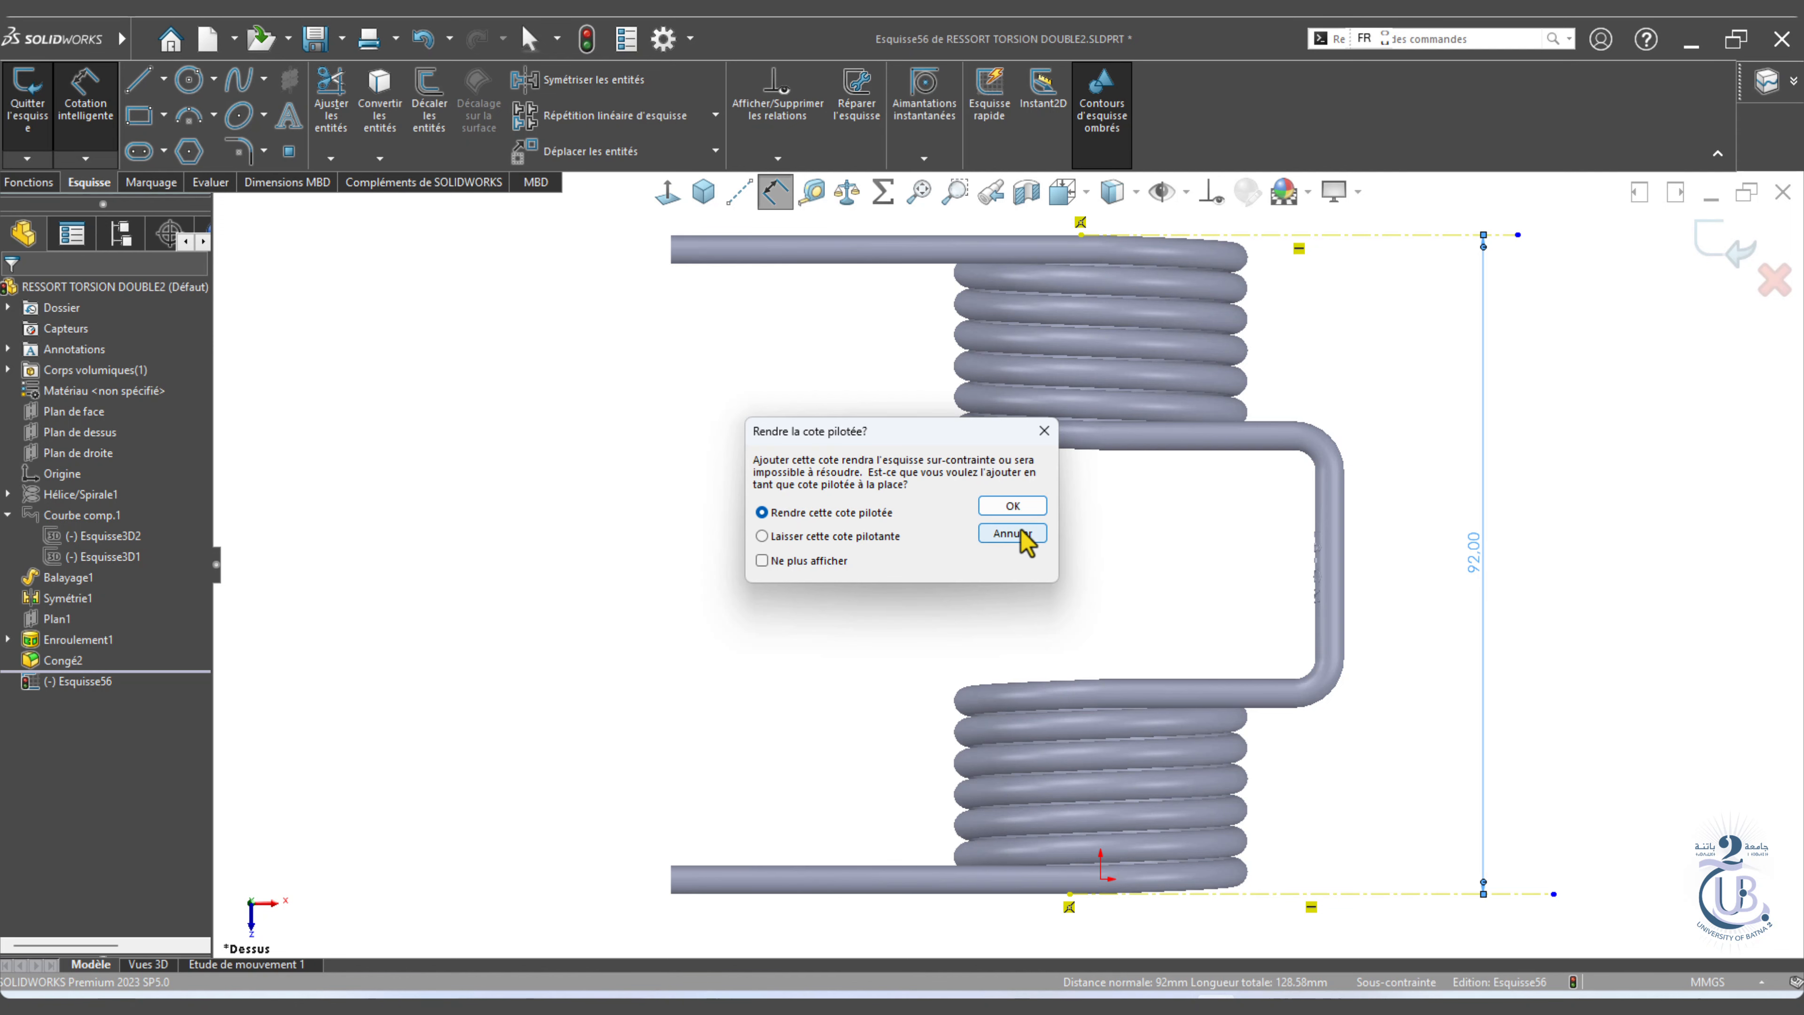
pyautogui.click(1021, 532)
# Sketch two horizontal centerlines along the inner edges of the bridge's arms, the upper one about 44.4 mm long.
pyautogui.click(741, 193)
pyautogui.click(1164, 450)
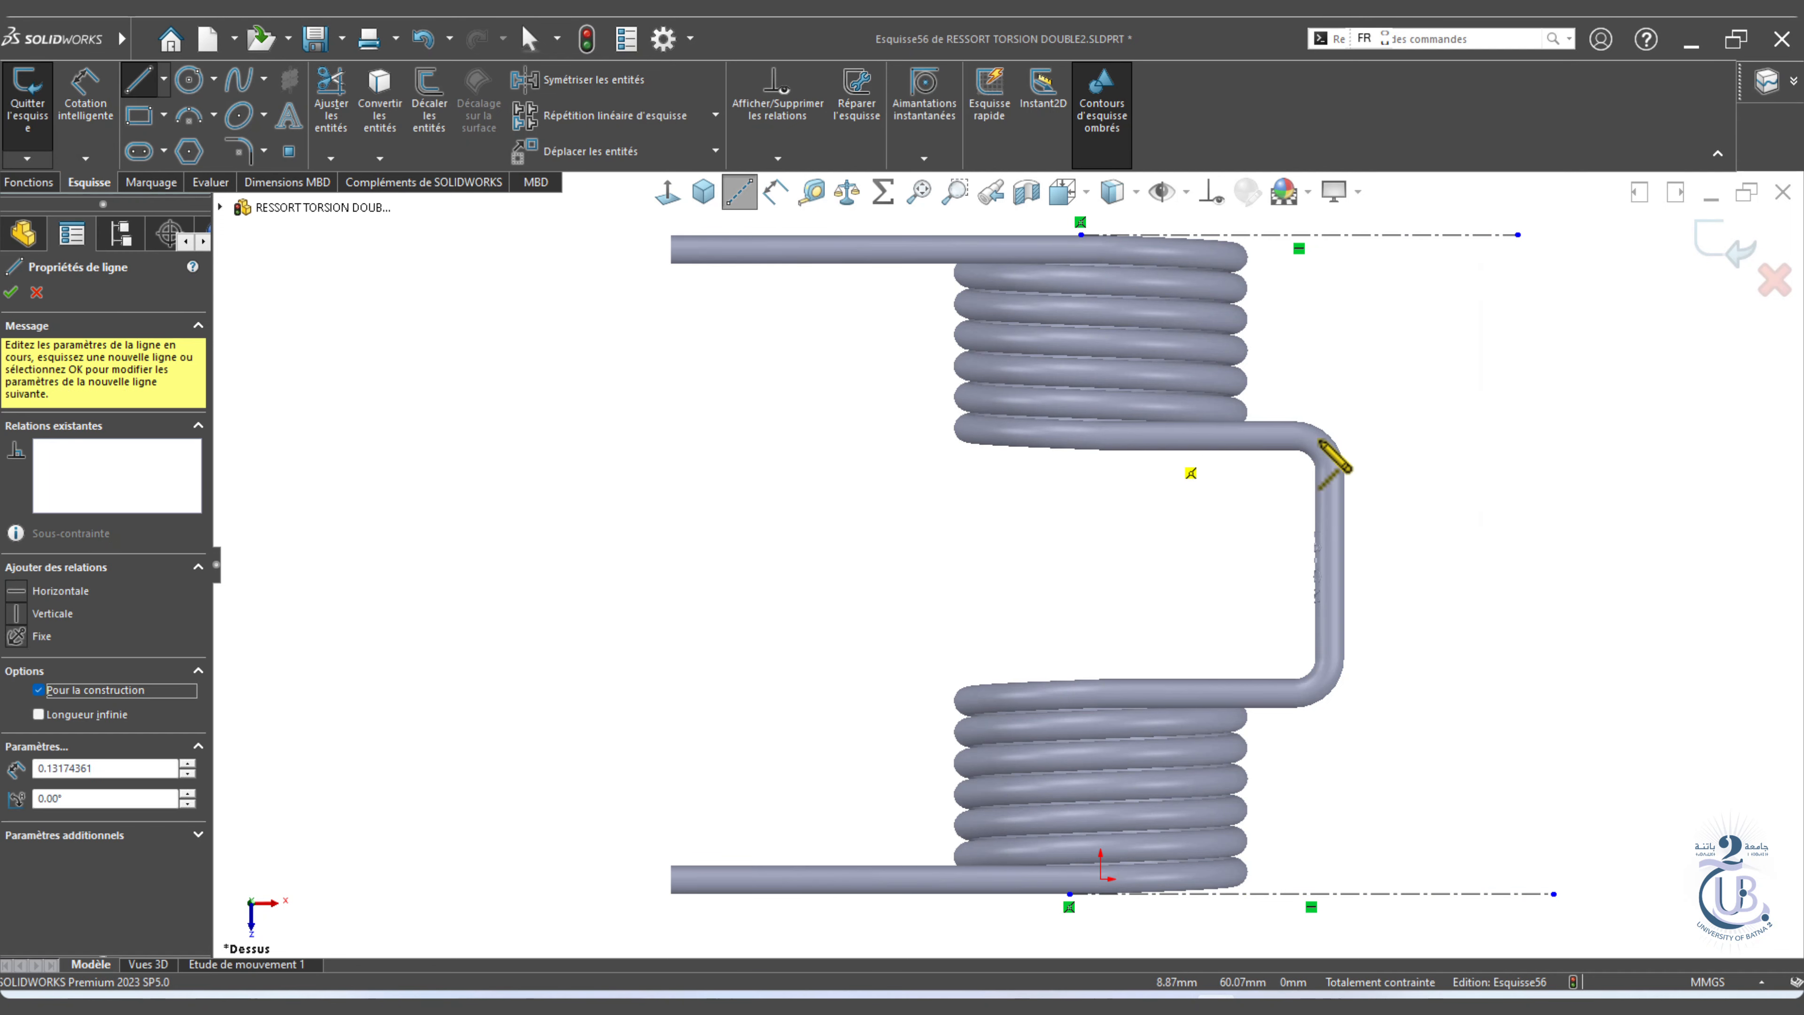
pyautogui.click(1483, 450)
pyautogui.click(1124, 679)
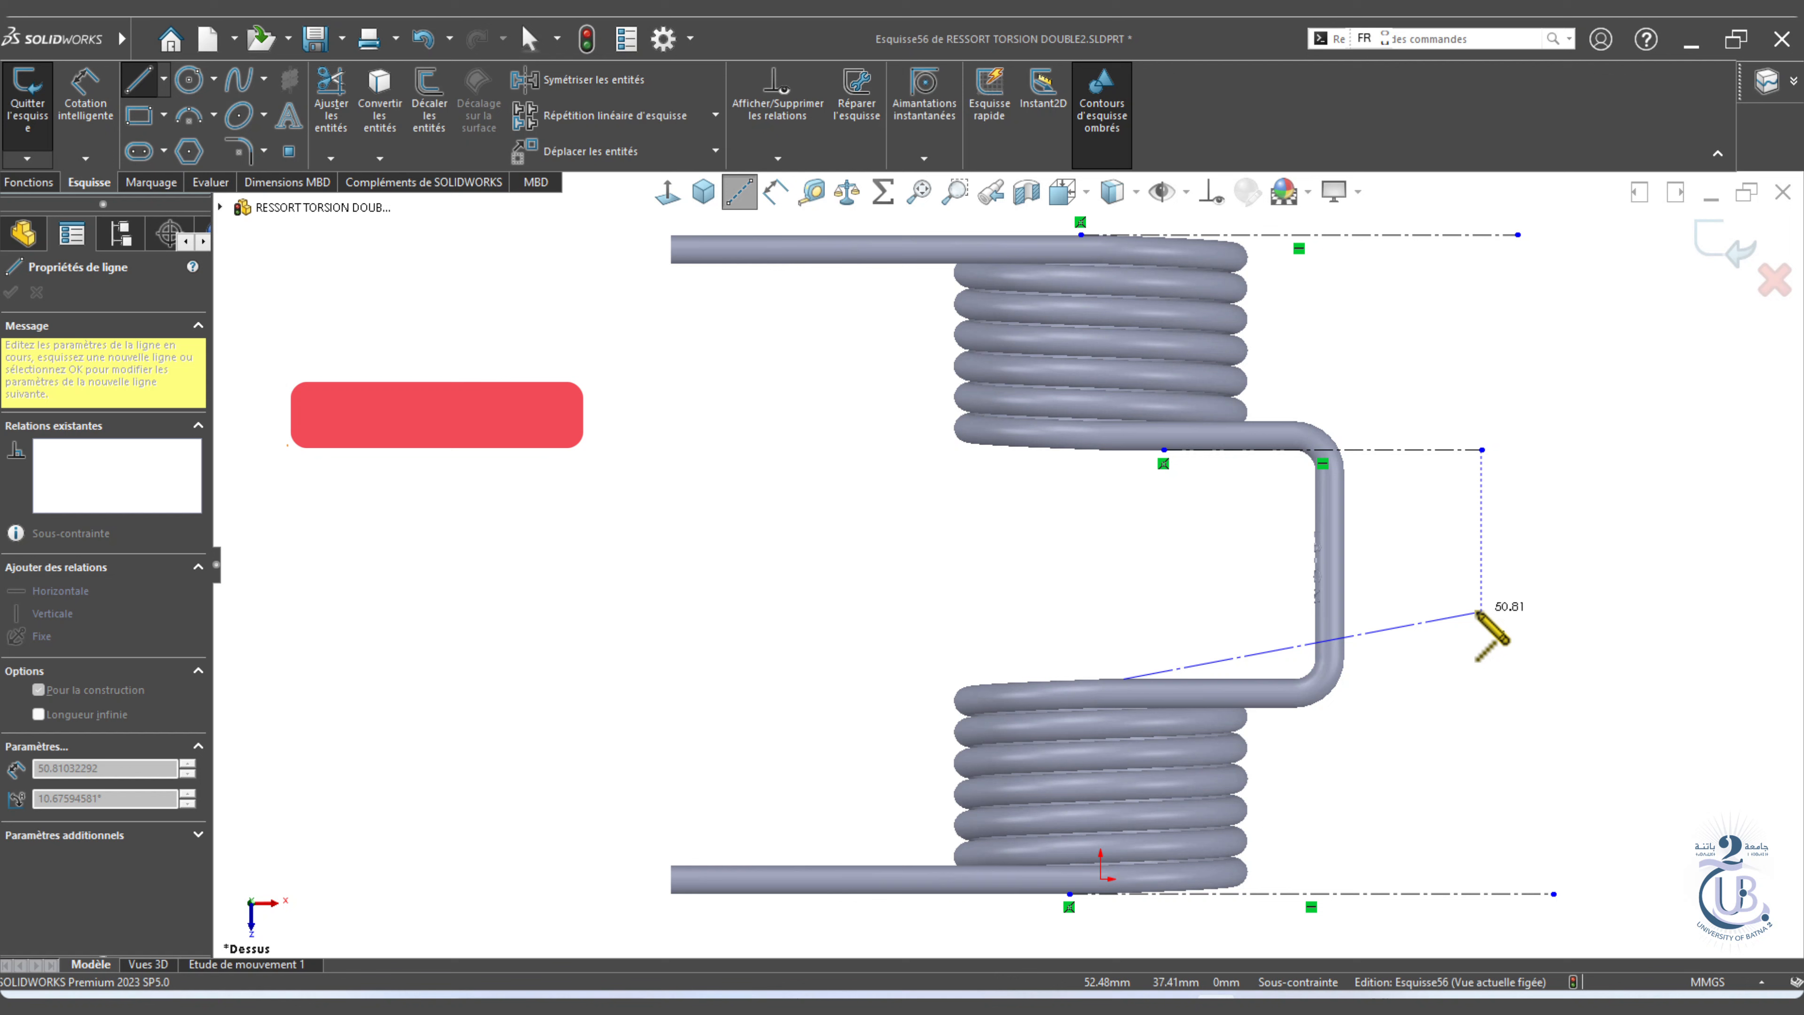
pyautogui.click(1500, 679)
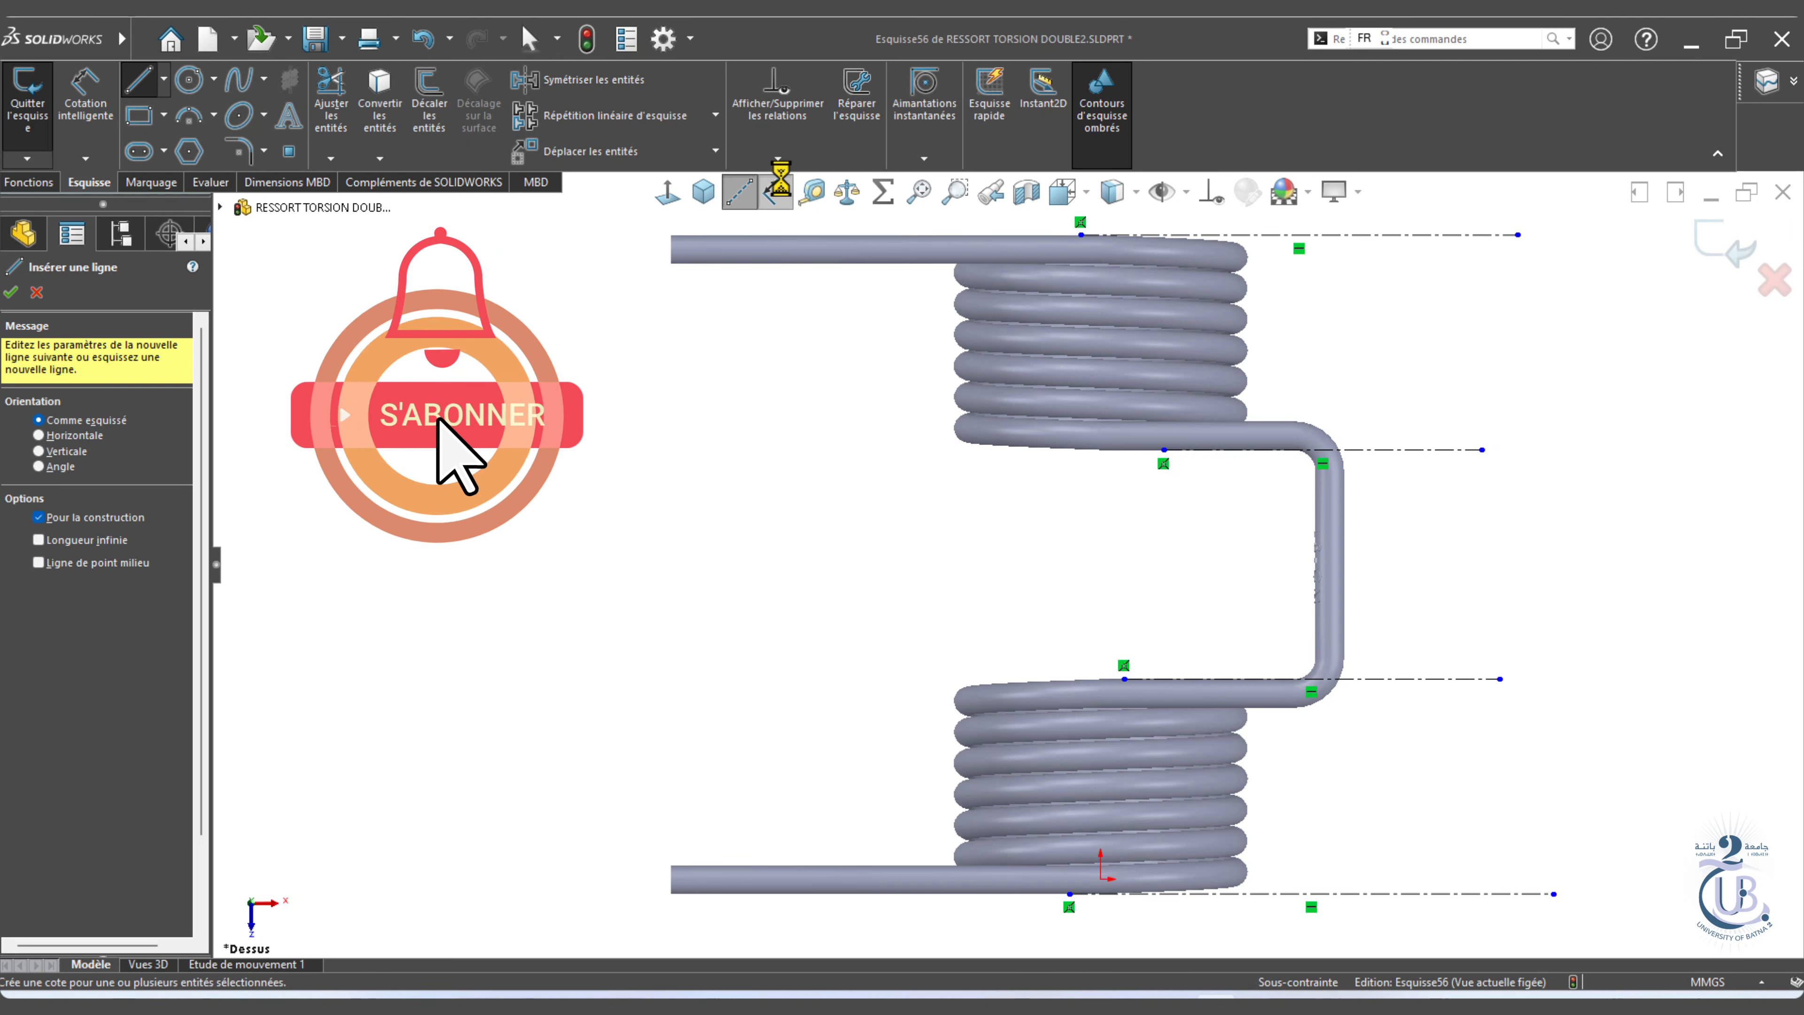
pyautogui.press('Escape')
# Check the inner gap of the bridge with a dimension between the two inner centerlines, discarding the driven dimension.
pyautogui.click(1457, 454)
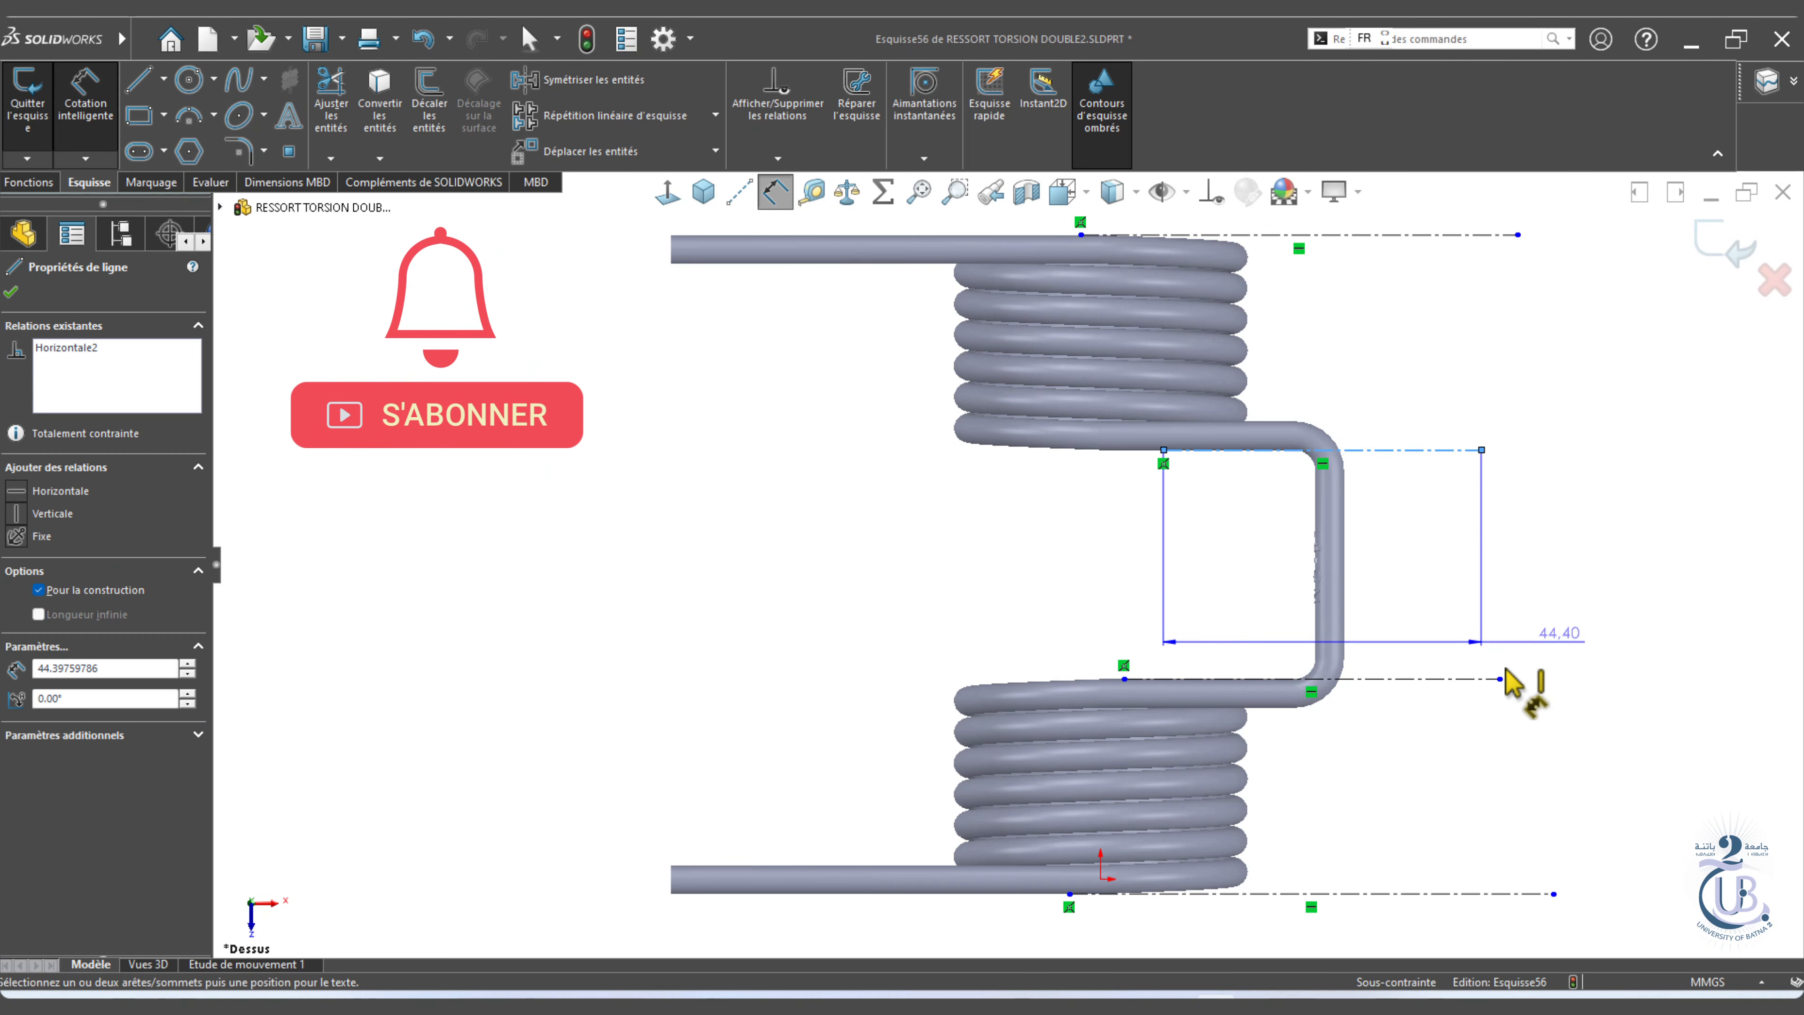
pyautogui.click(1458, 680)
pyautogui.click(1470, 590)
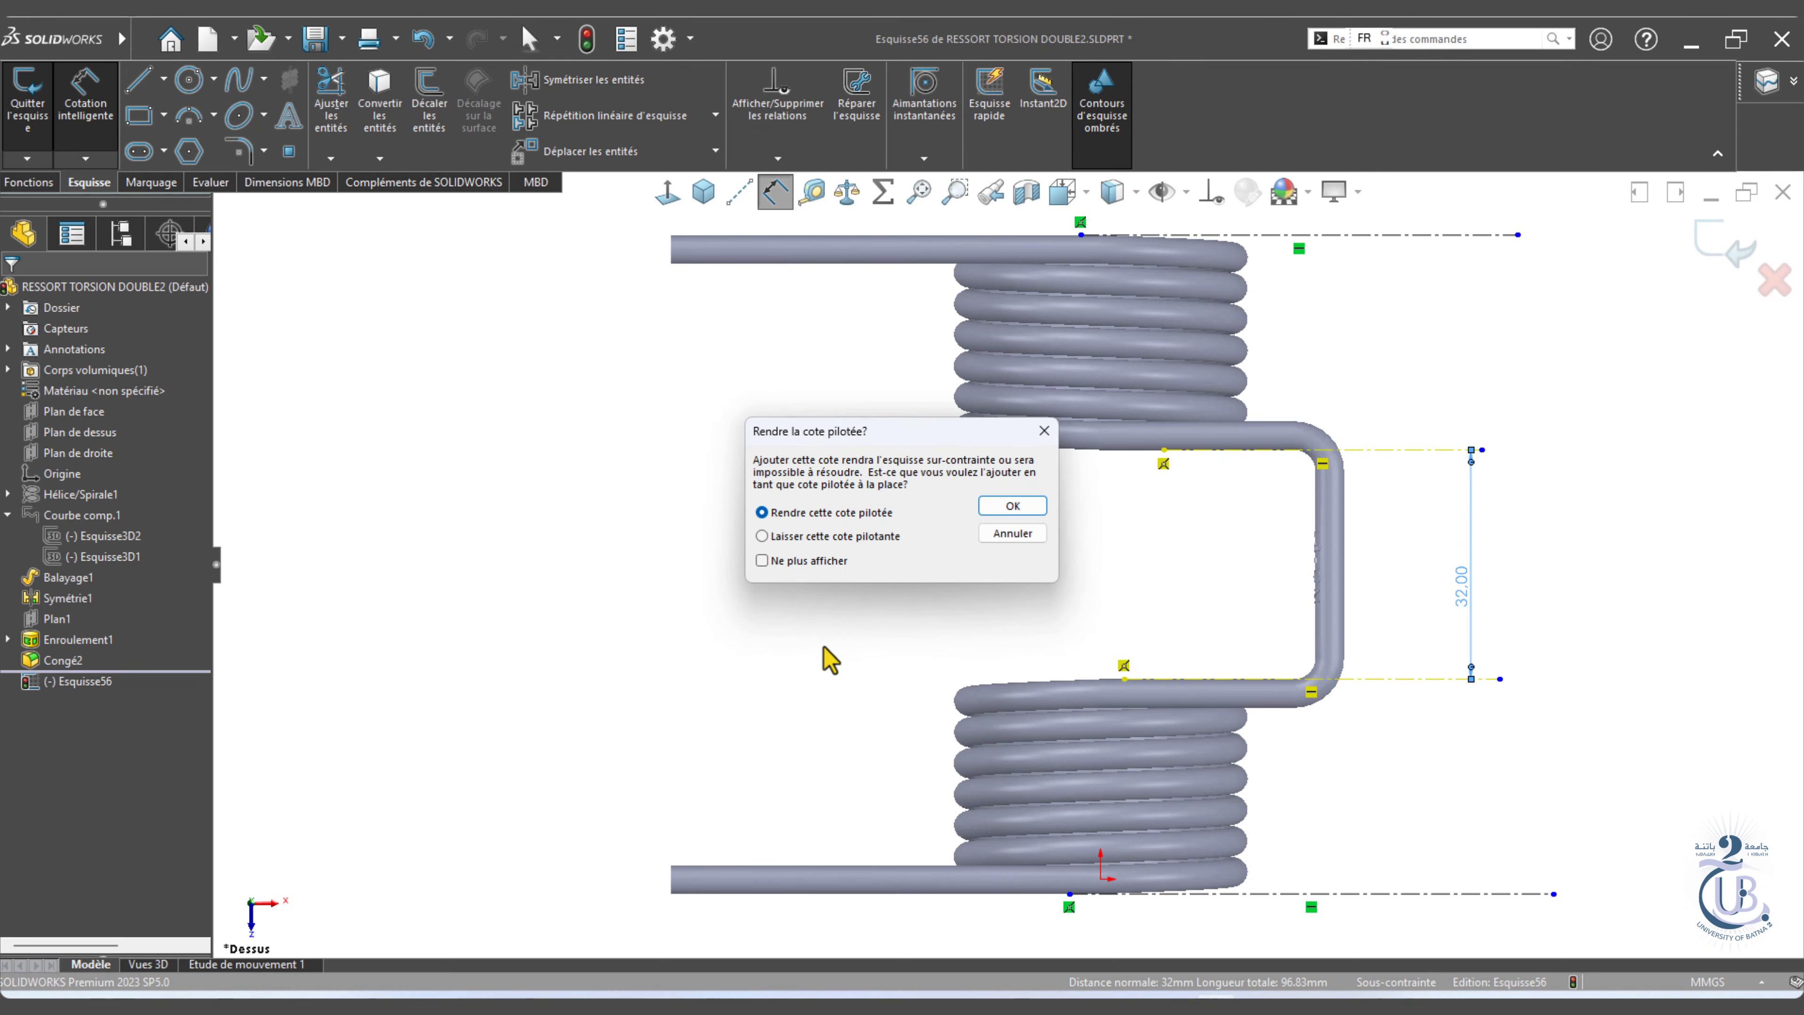
pyautogui.click(1026, 529)
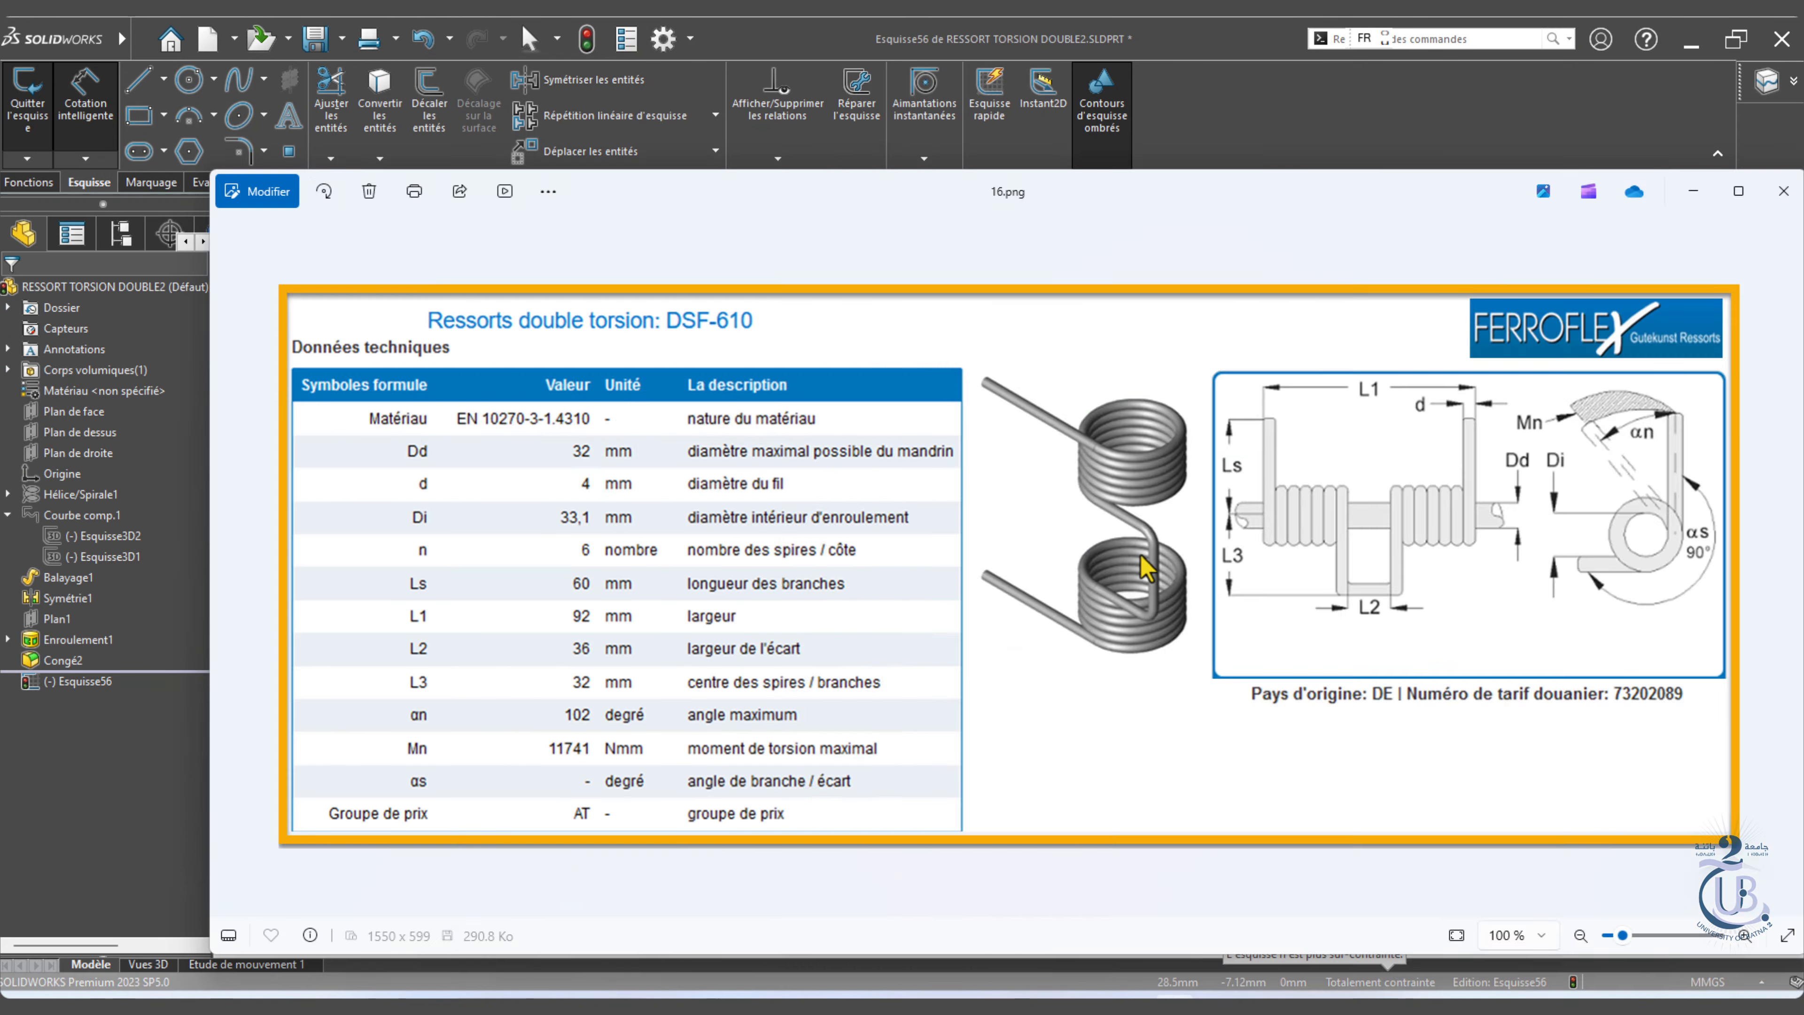